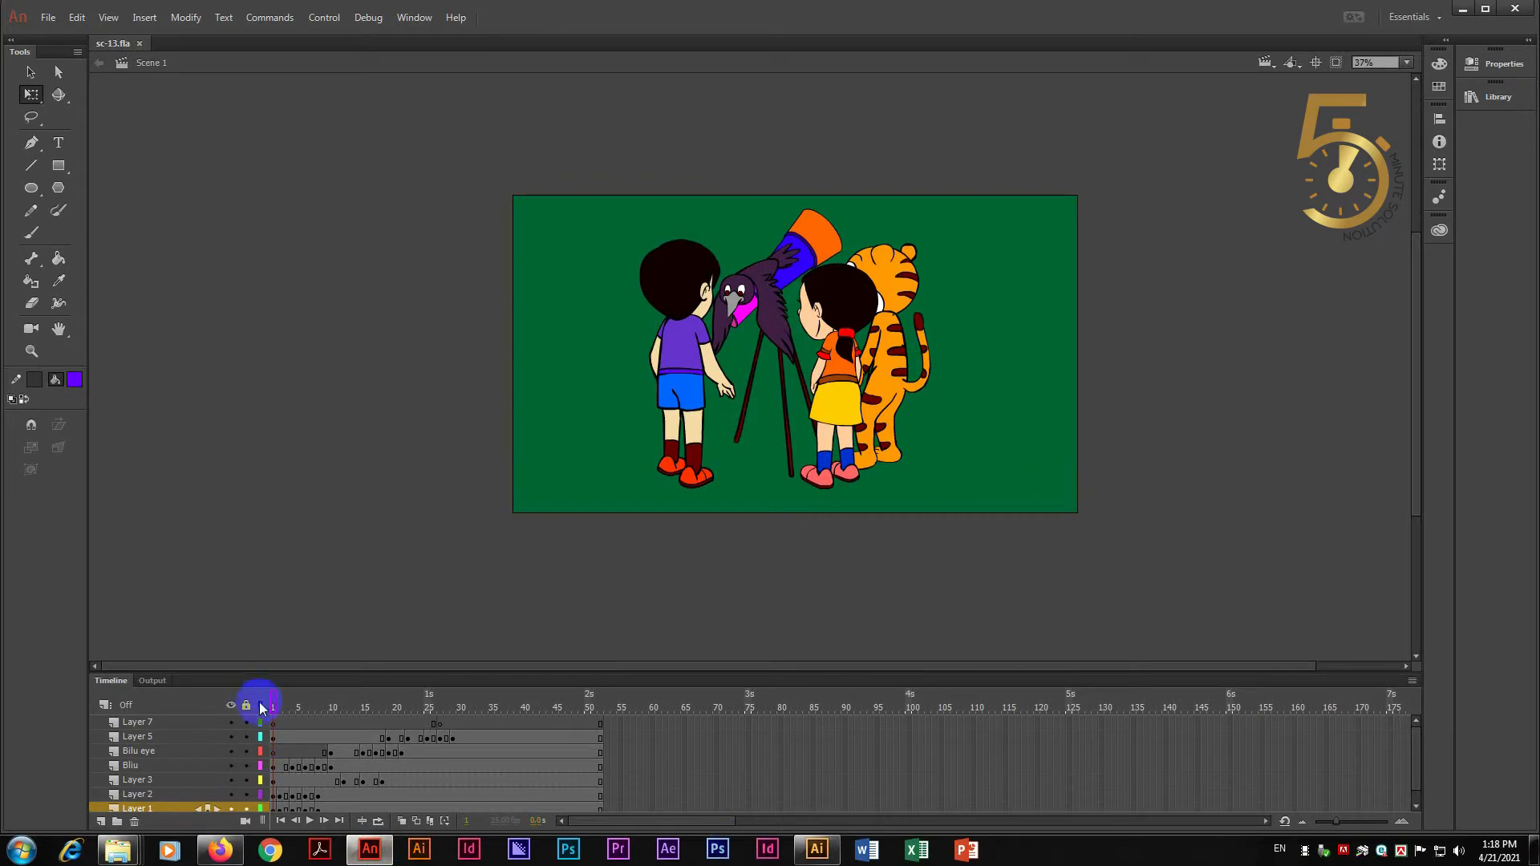
- Reduce the timeline's height to give the stage more room
drag(258, 701, 185, 691)
drag(292, 696, 449, 709)
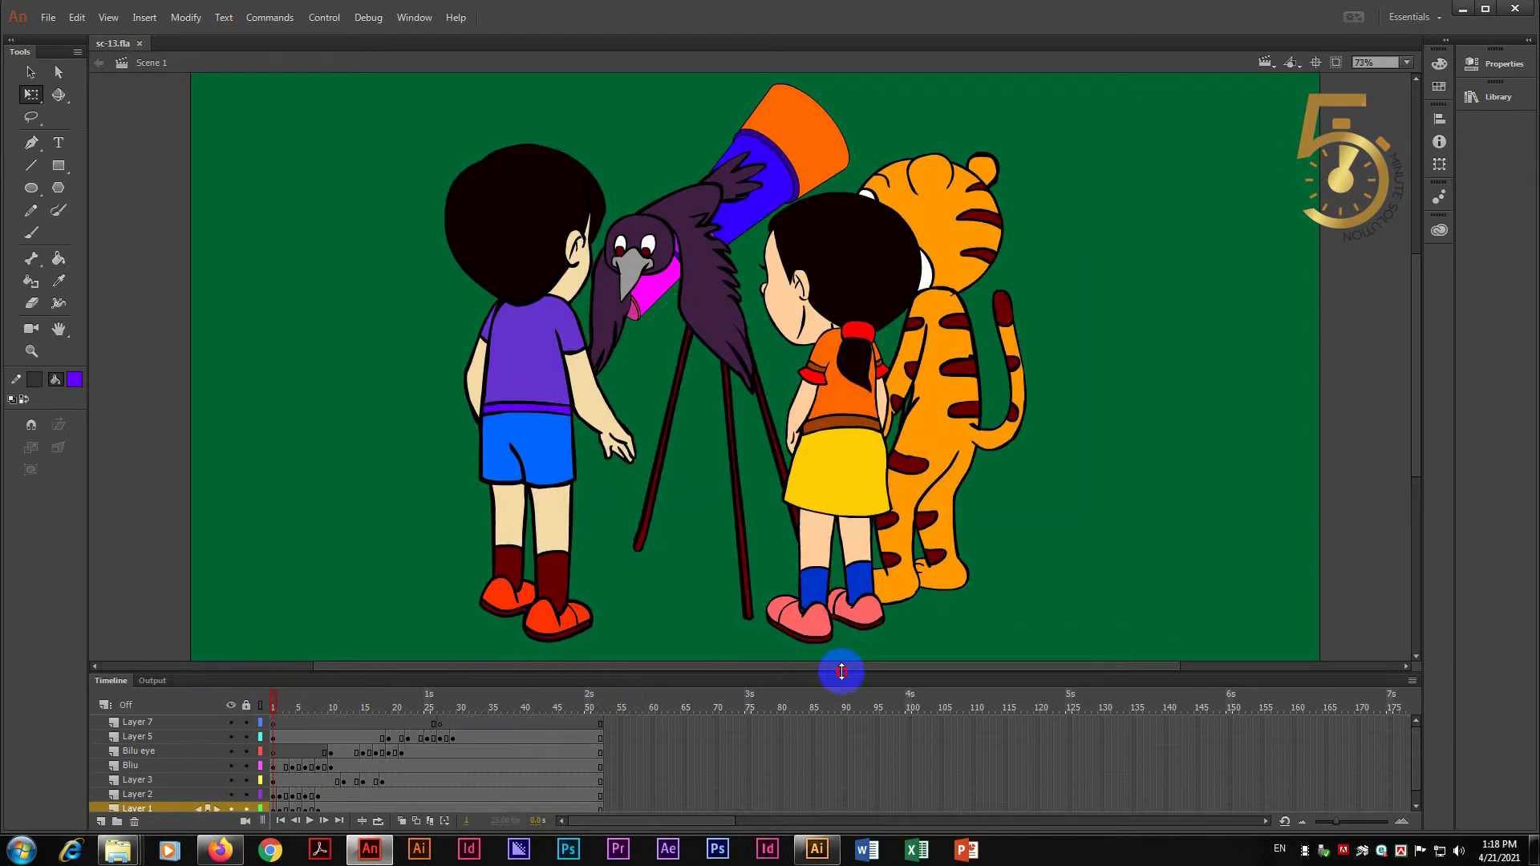
drag(839, 671, 836, 750)
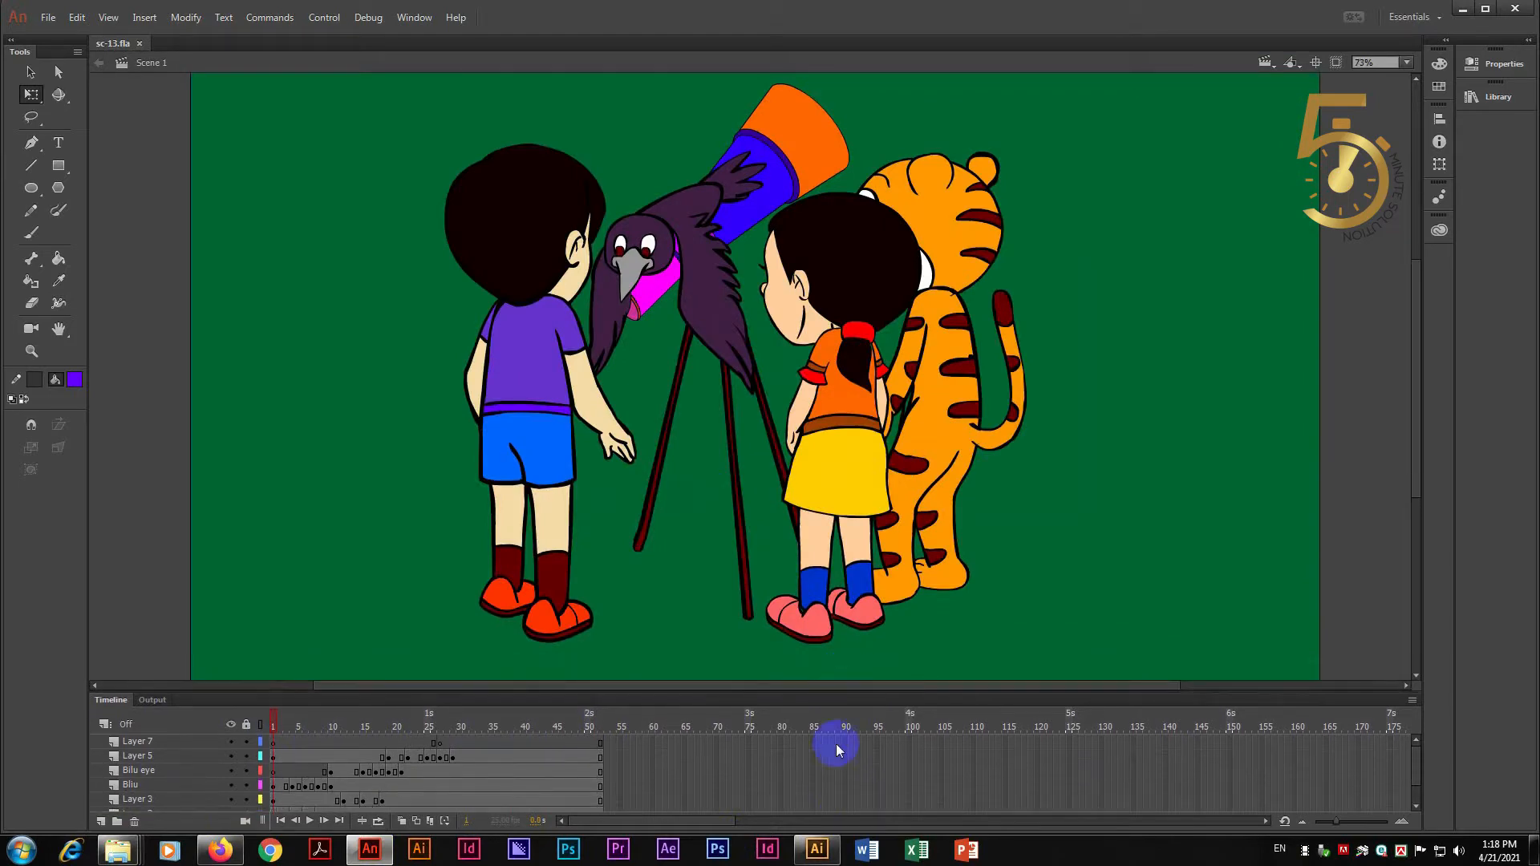
- Rewind to the first frame, test the movie to watch the animation, and close the preview
click(288, 722)
mouse_move(289, 724)
mouse_down()
mouse_move(540, 712)
mouse_move(355, 713)
mouse_move(225, 734)
mouse_move(540, 725)
mouse_move(270, 731)
mouse_up()
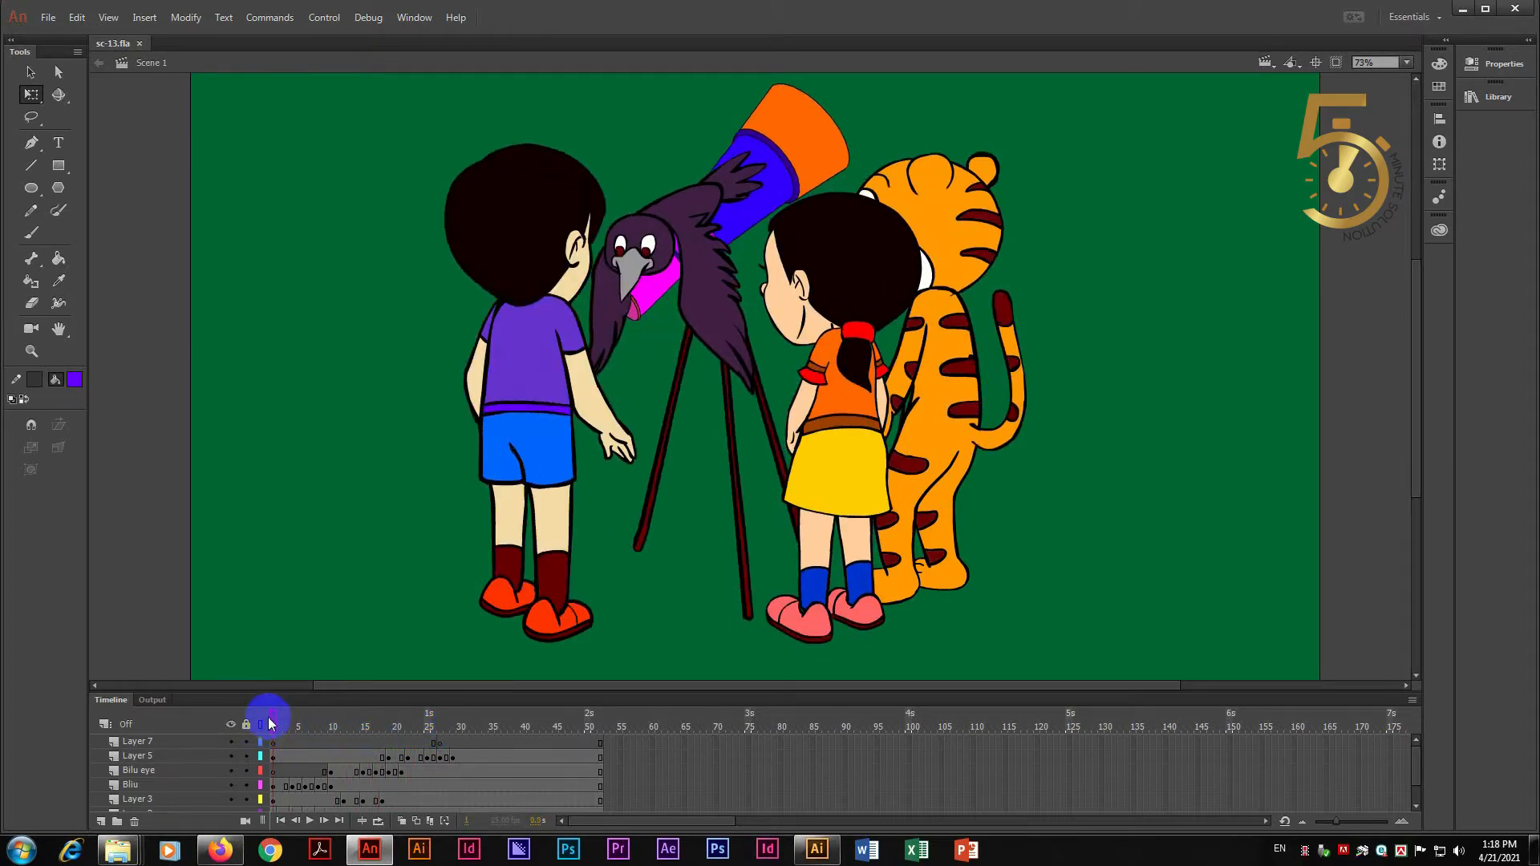
key(ctrl+Return)
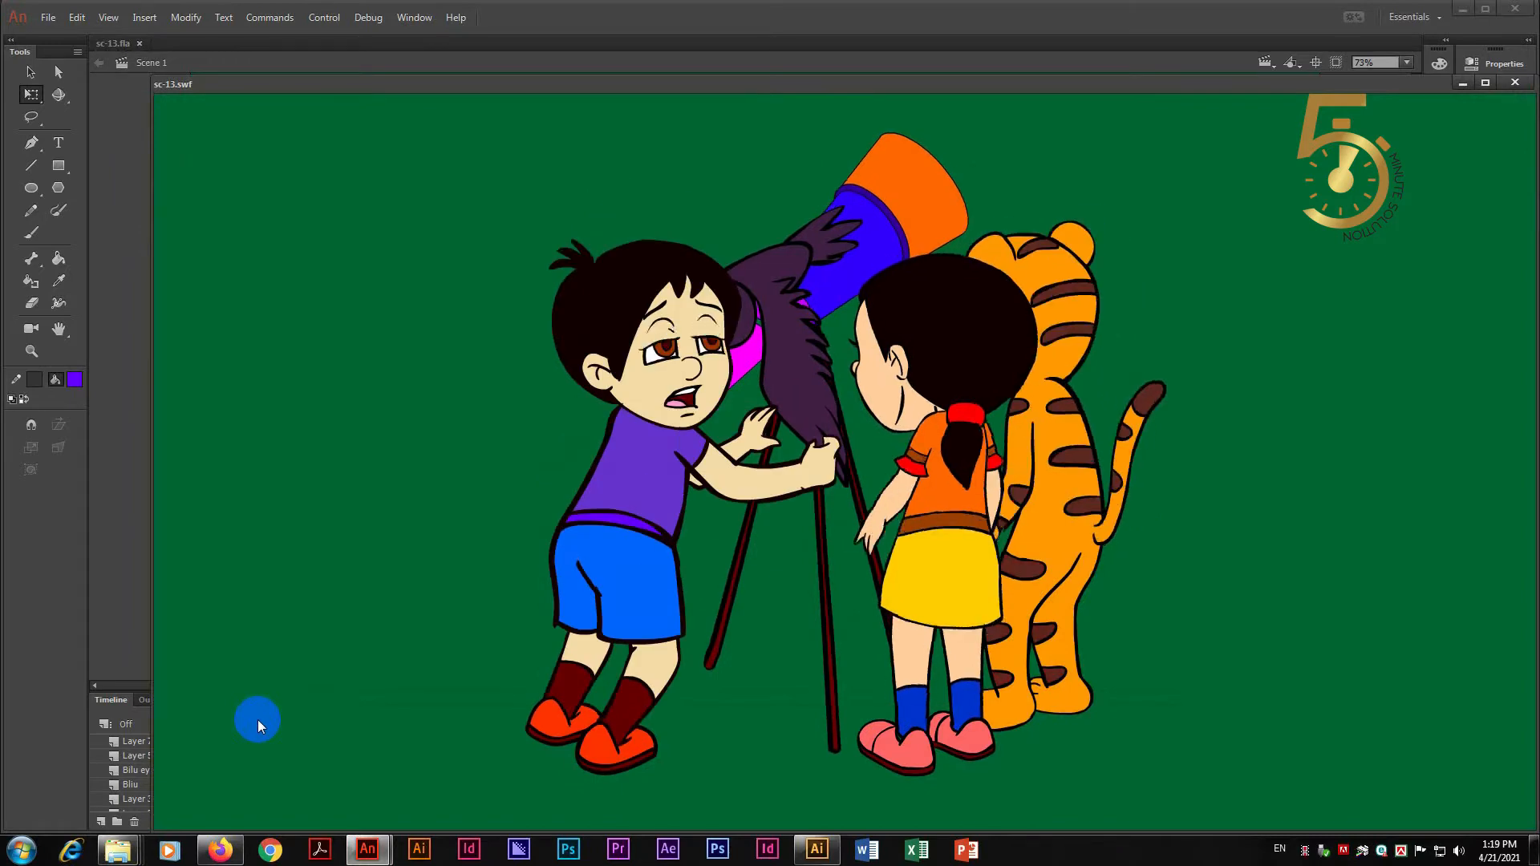
click(1515, 83)
- Go to frame 7 and examine the boy's face closely around the eye and nose
drag(289, 717, 314, 729)
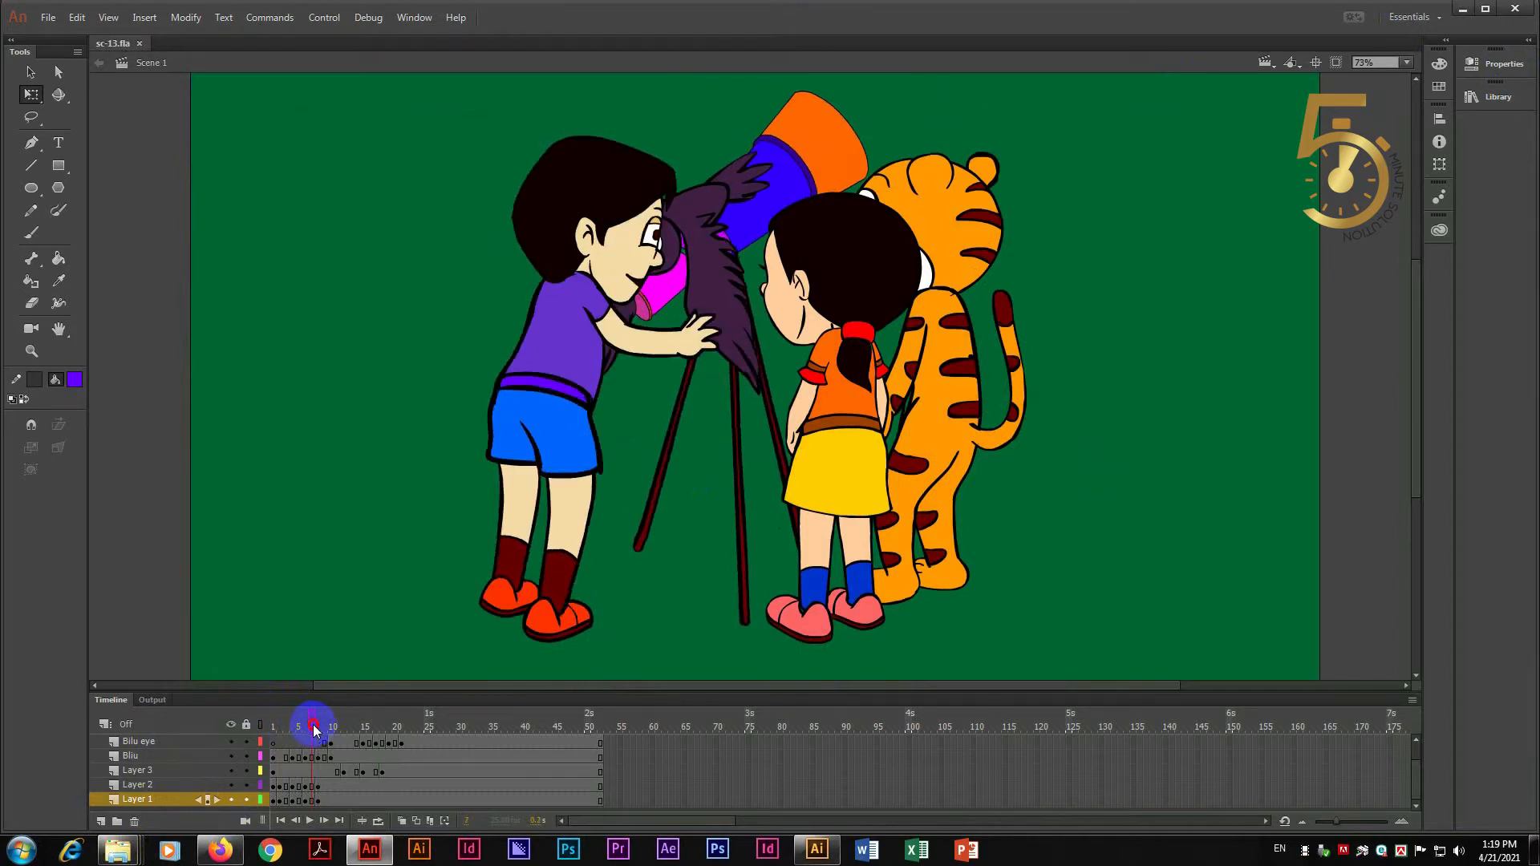
key(v)
scroll(652, 241, up, 5)
click(652, 329)
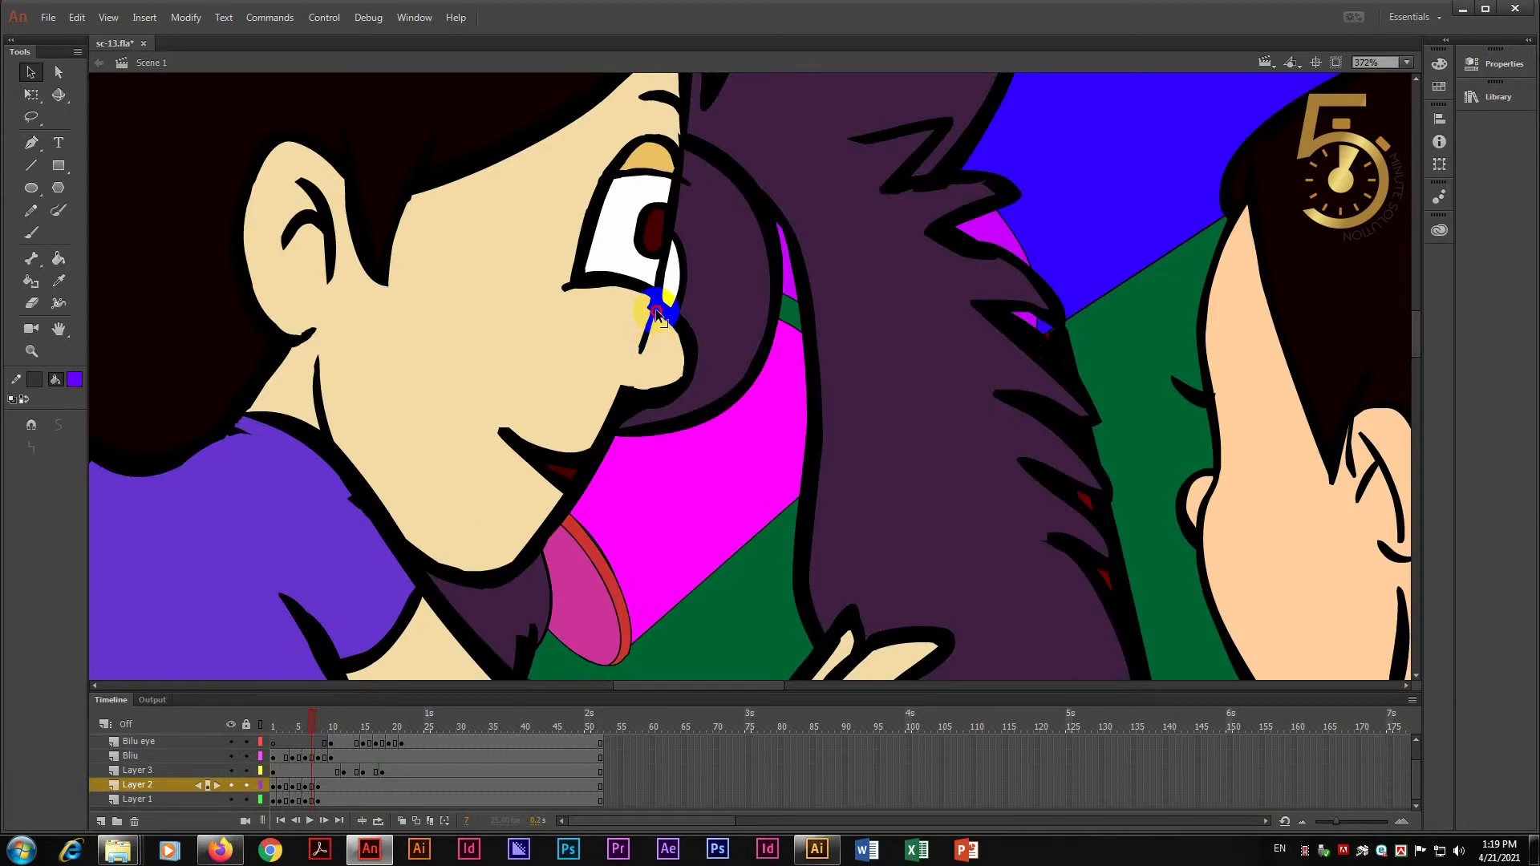
mouse_move(652, 324)
mouse_down()
mouse_move(712, 358)
mouse_move(665, 316)
mouse_up()
key(ctrl+minus)
key(ctrl+minus)
click(722, 447)
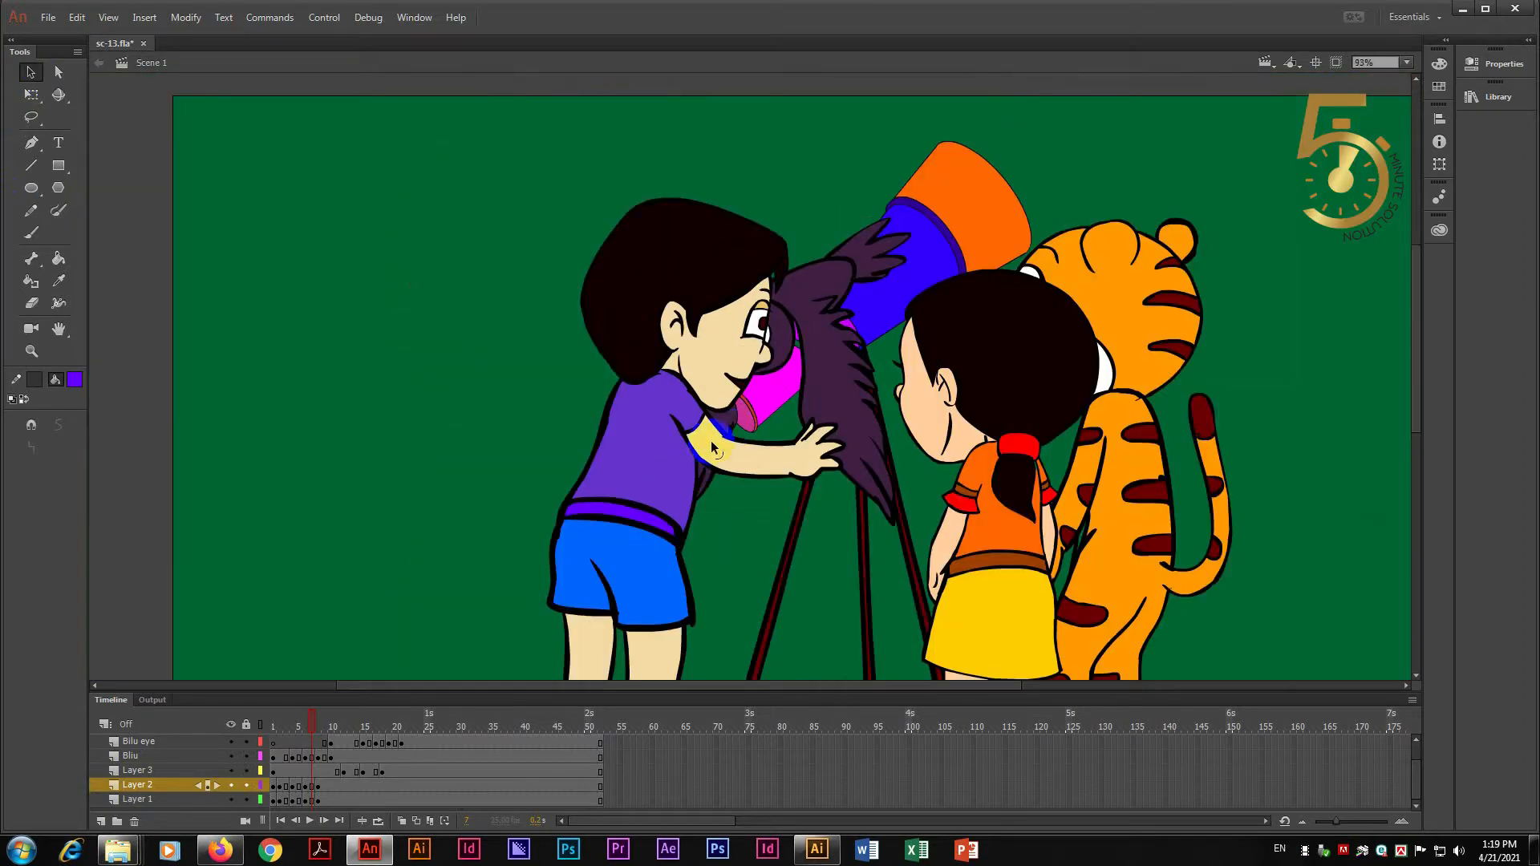
- Recolour the stray black line beside the boy's nose in frame 7 with the skin colour sampled from his face
key(z)
click(766, 324)
click(766, 324)
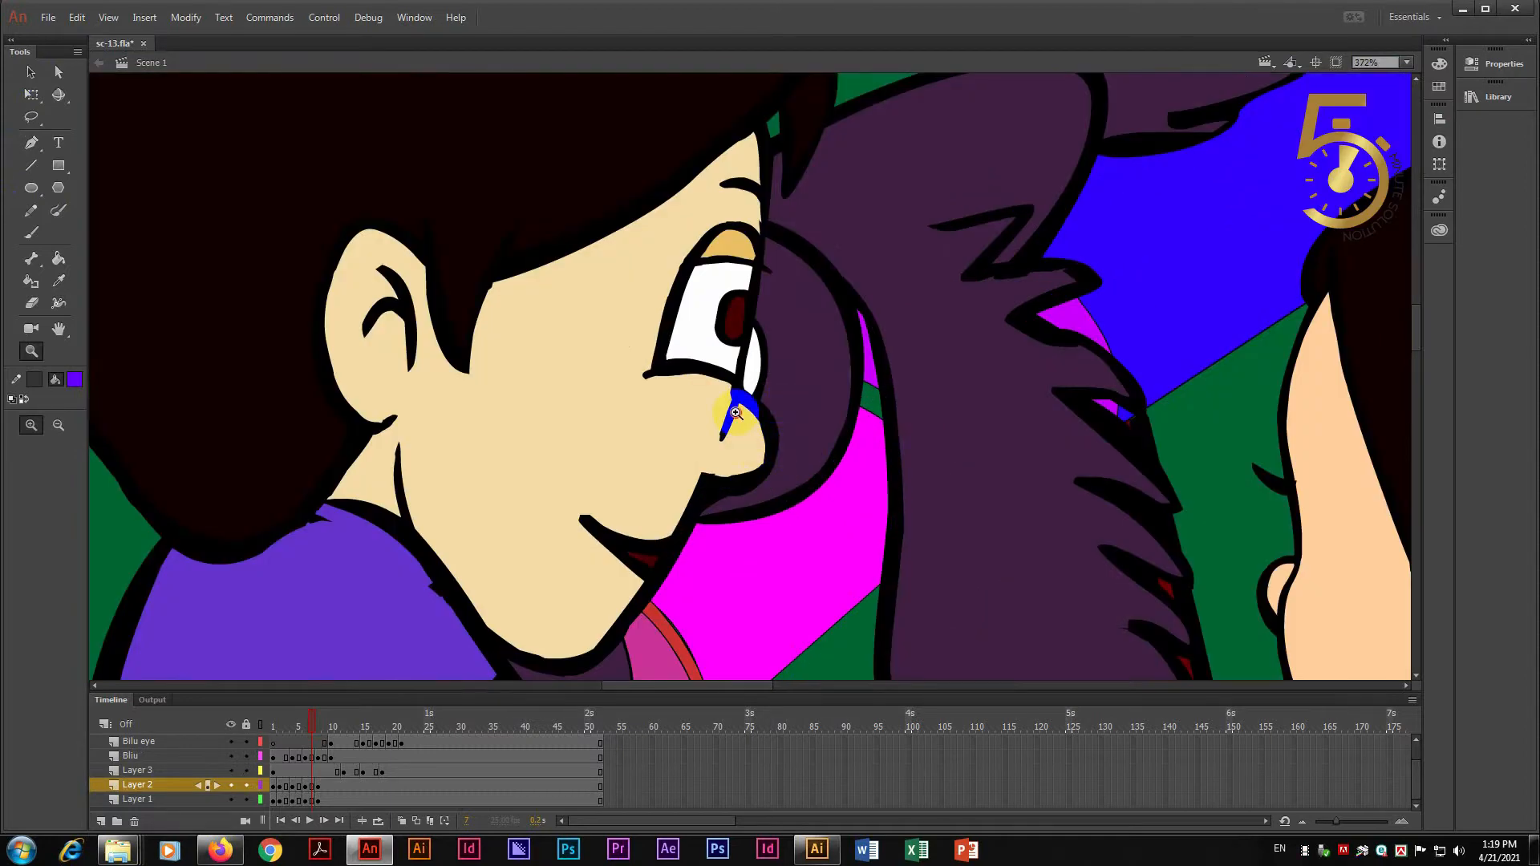
click(736, 414)
click(30, 72)
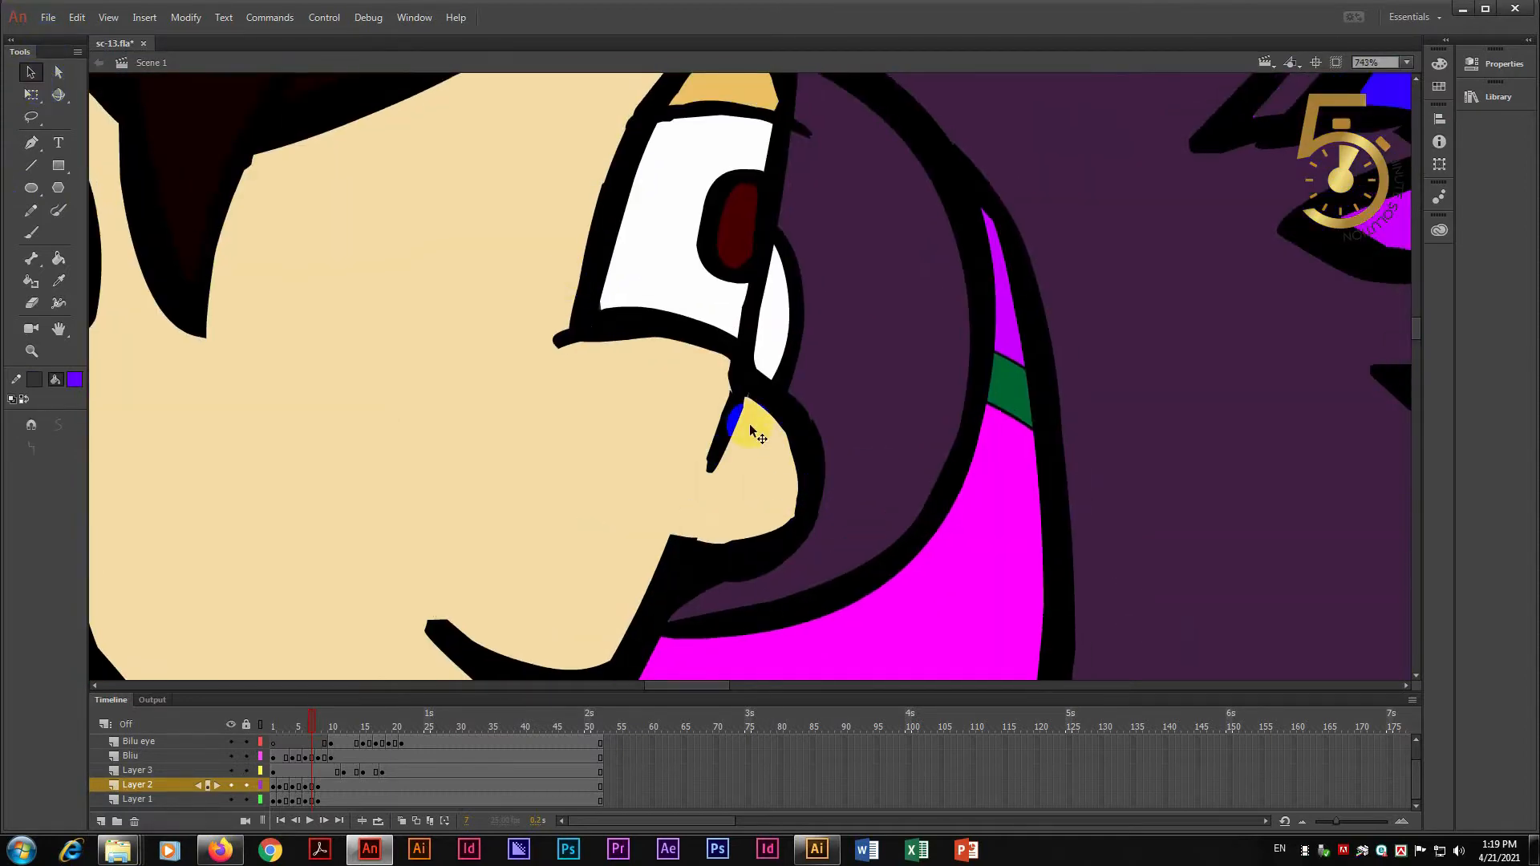
mouse_move(744, 416)
mouse_down()
mouse_move(725, 398)
mouse_move(717, 453)
mouse_up()
click(713, 454)
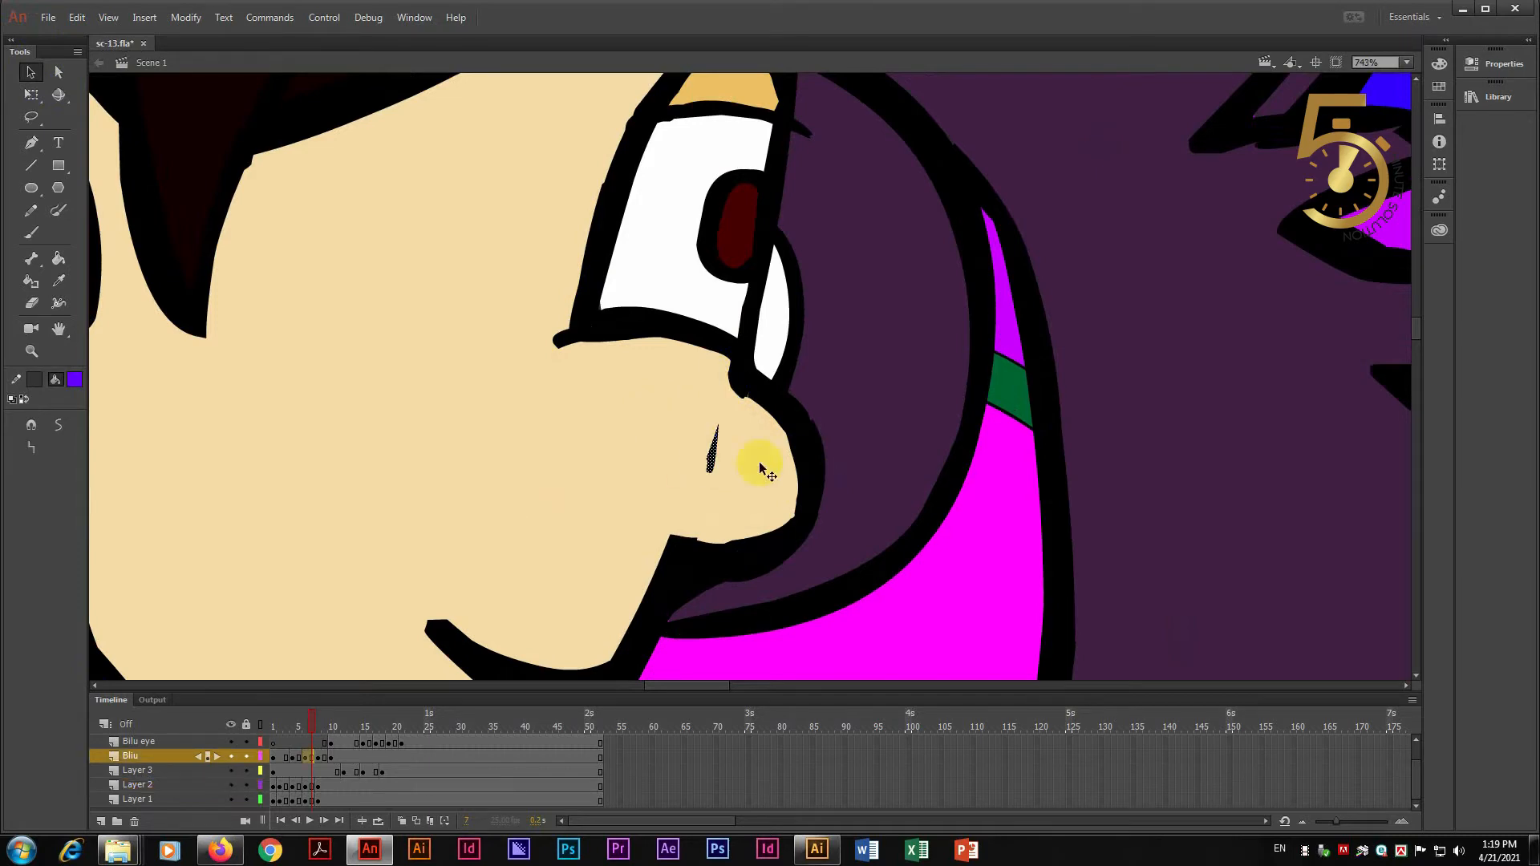
key(i)
click(799, 472)
key(ctrl+minus)
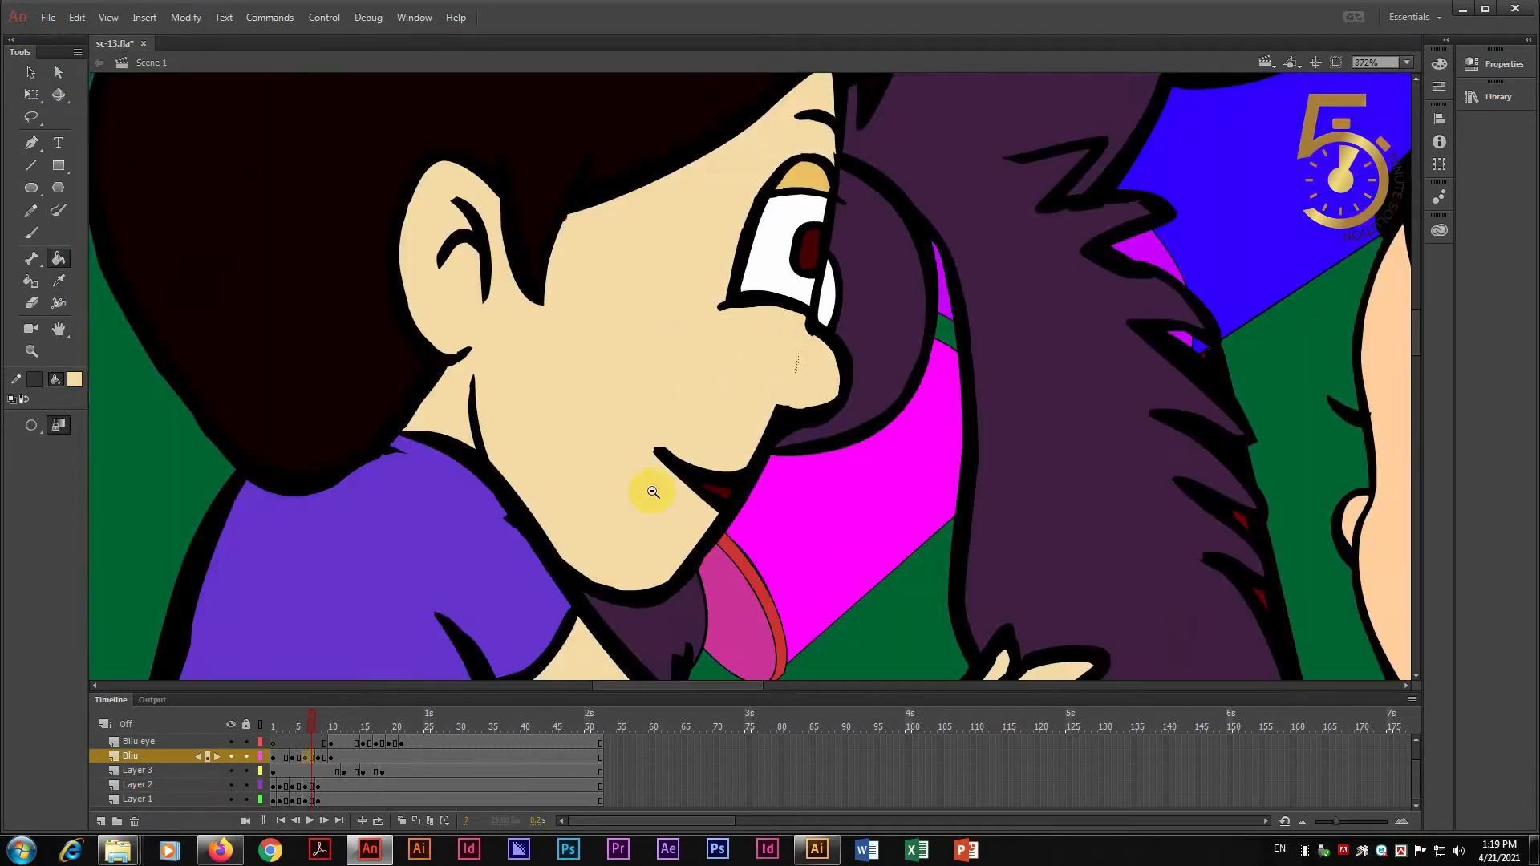
click(863, 425)
key(ctrl+minus)
key(ctrl+minus)
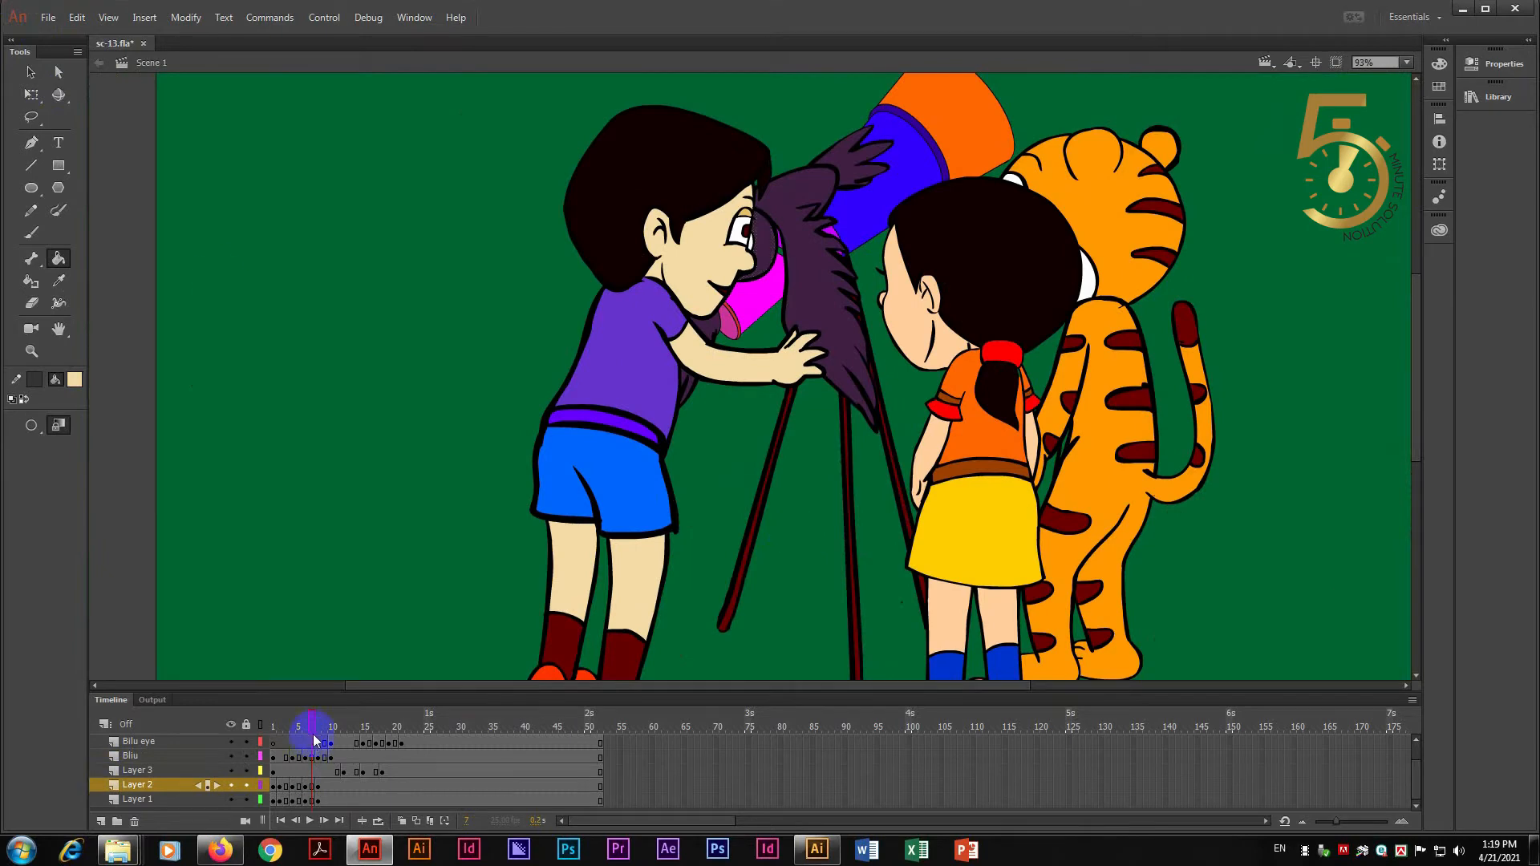
- Go to frame 8 and examine the fills of the boy's eyes and mouth up close
click(318, 728)
key(z)
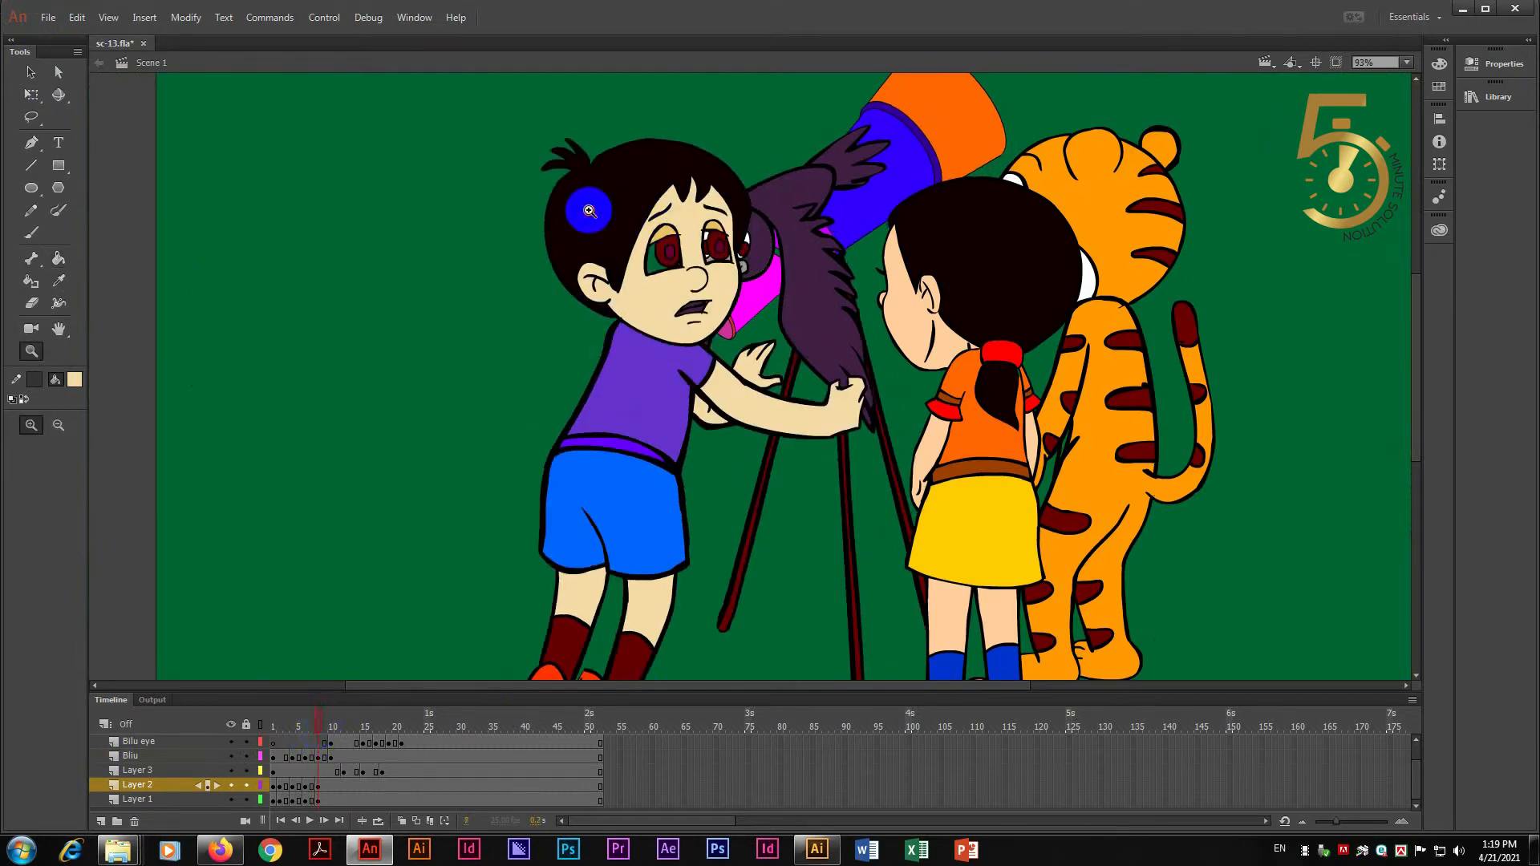
drag(592, 196, 726, 271)
click(871, 376)
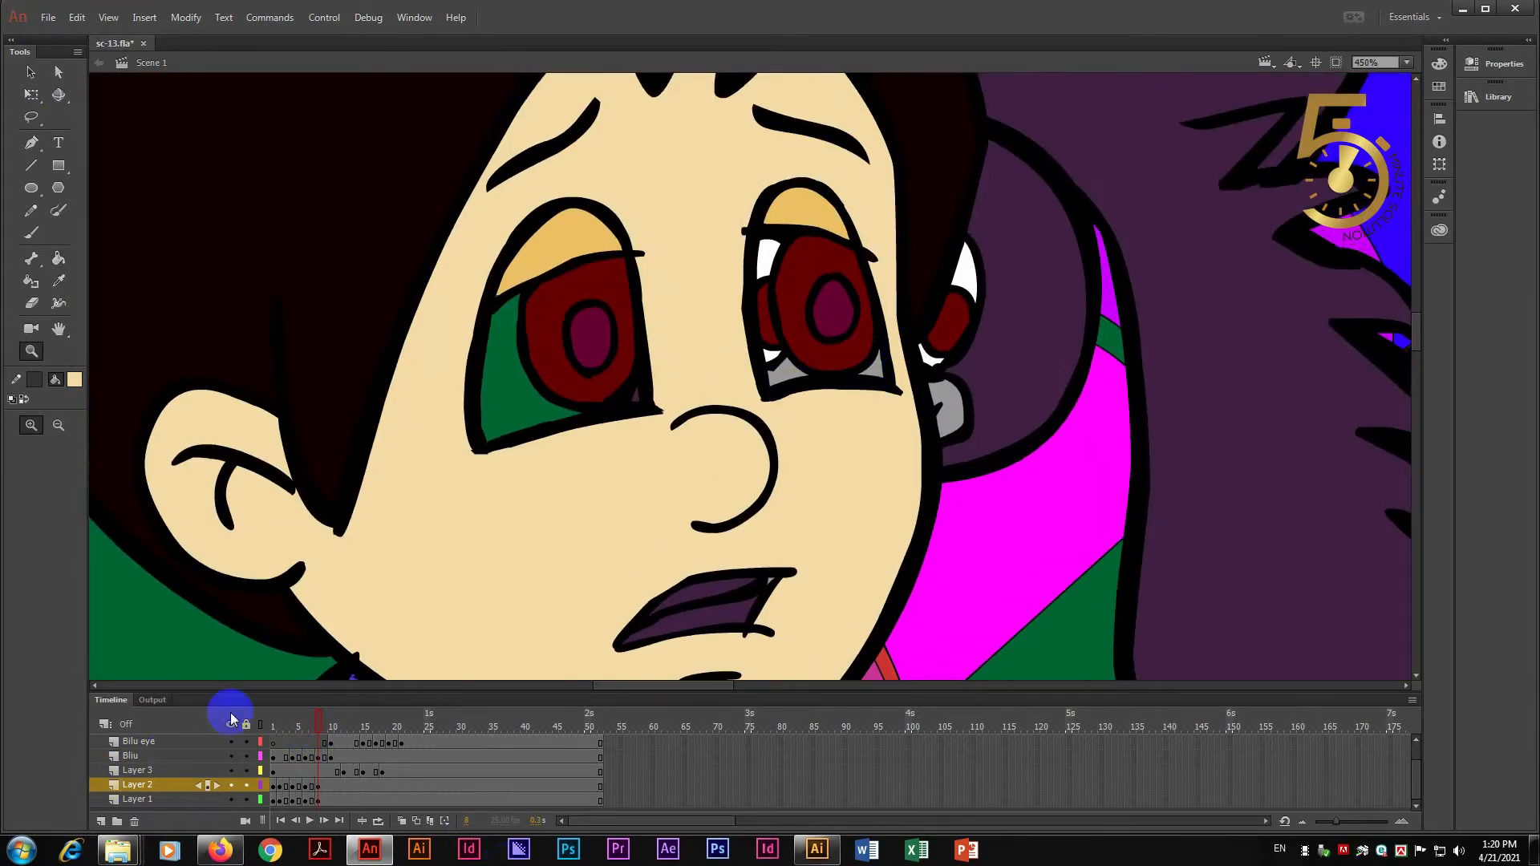
key(ctrl+minus)
key(ctrl+minus)
key(ctrl+minus)
key(ctrl+equal)
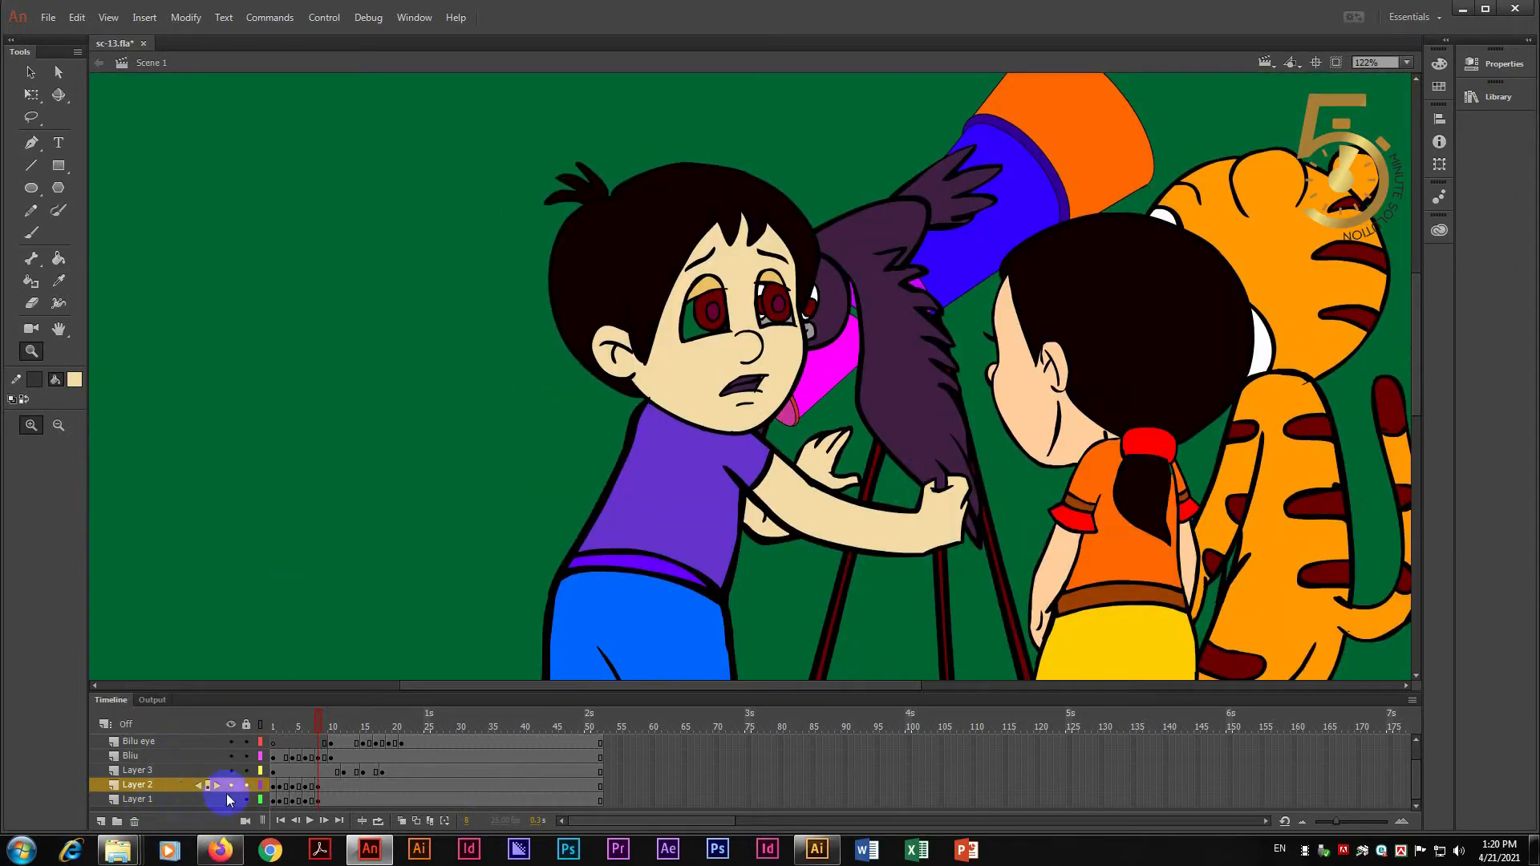
- Hide and show the Bliu layer at frame 8 to check which artwork it holds
click(231, 756)
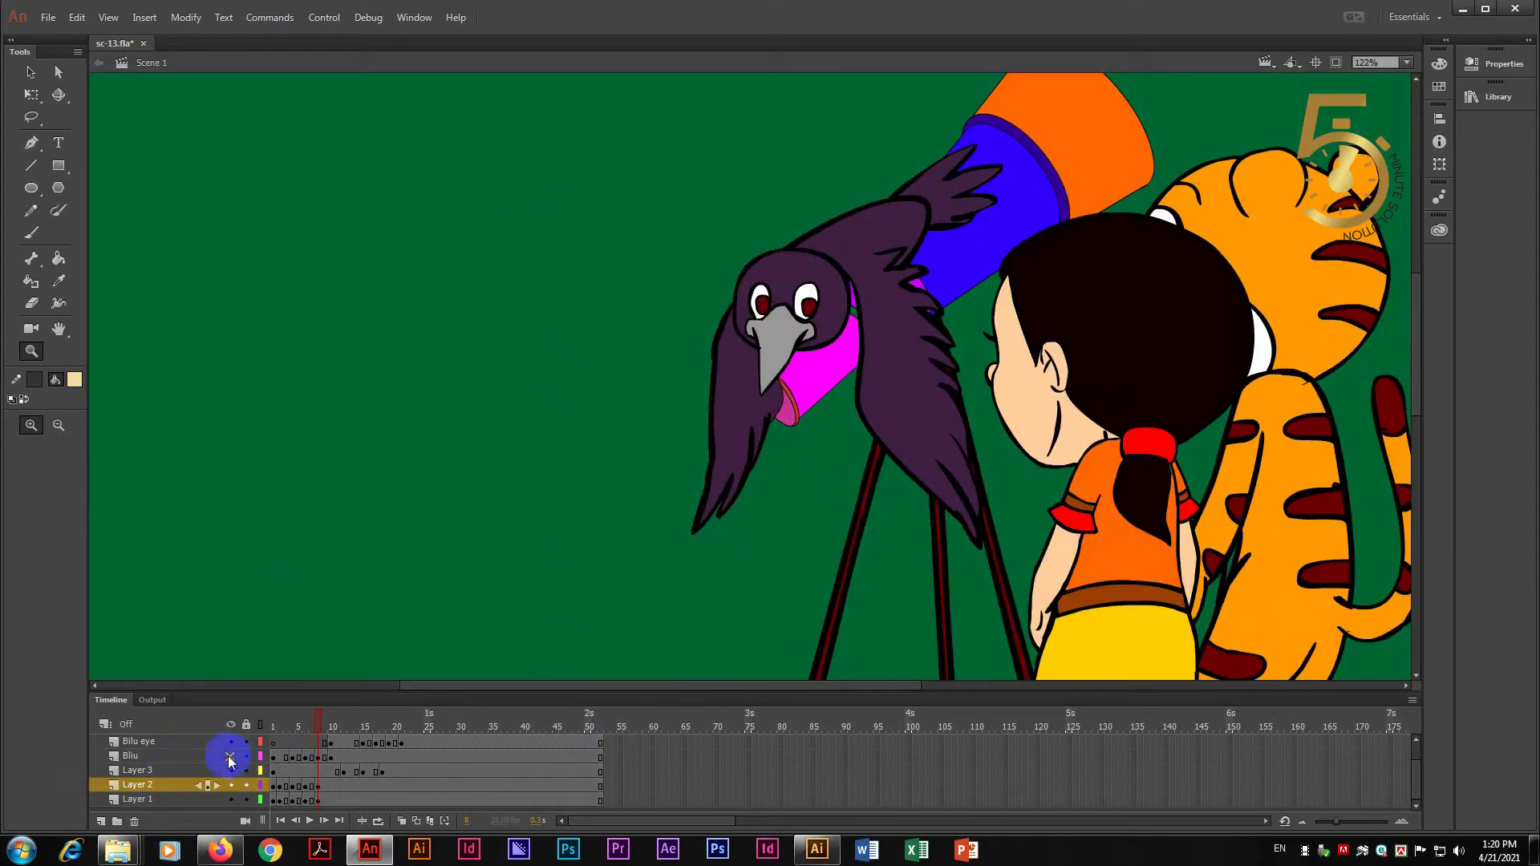
click(229, 755)
click(230, 755)
click(230, 751)
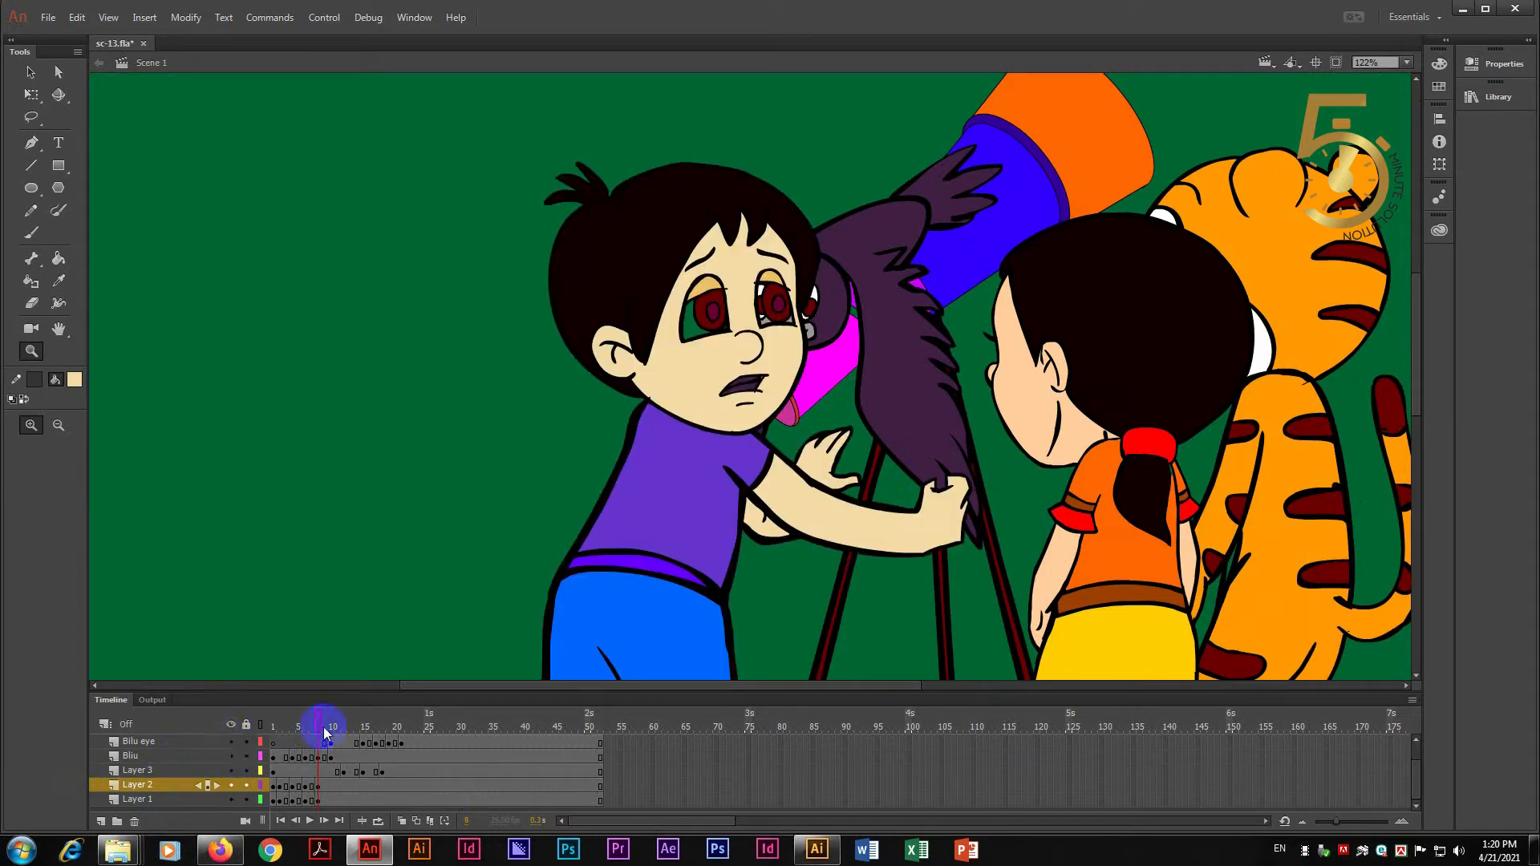
- Go to frame 11 and hide and show the Bliu layer to check the boy's artwork there
drag(319, 726, 337, 728)
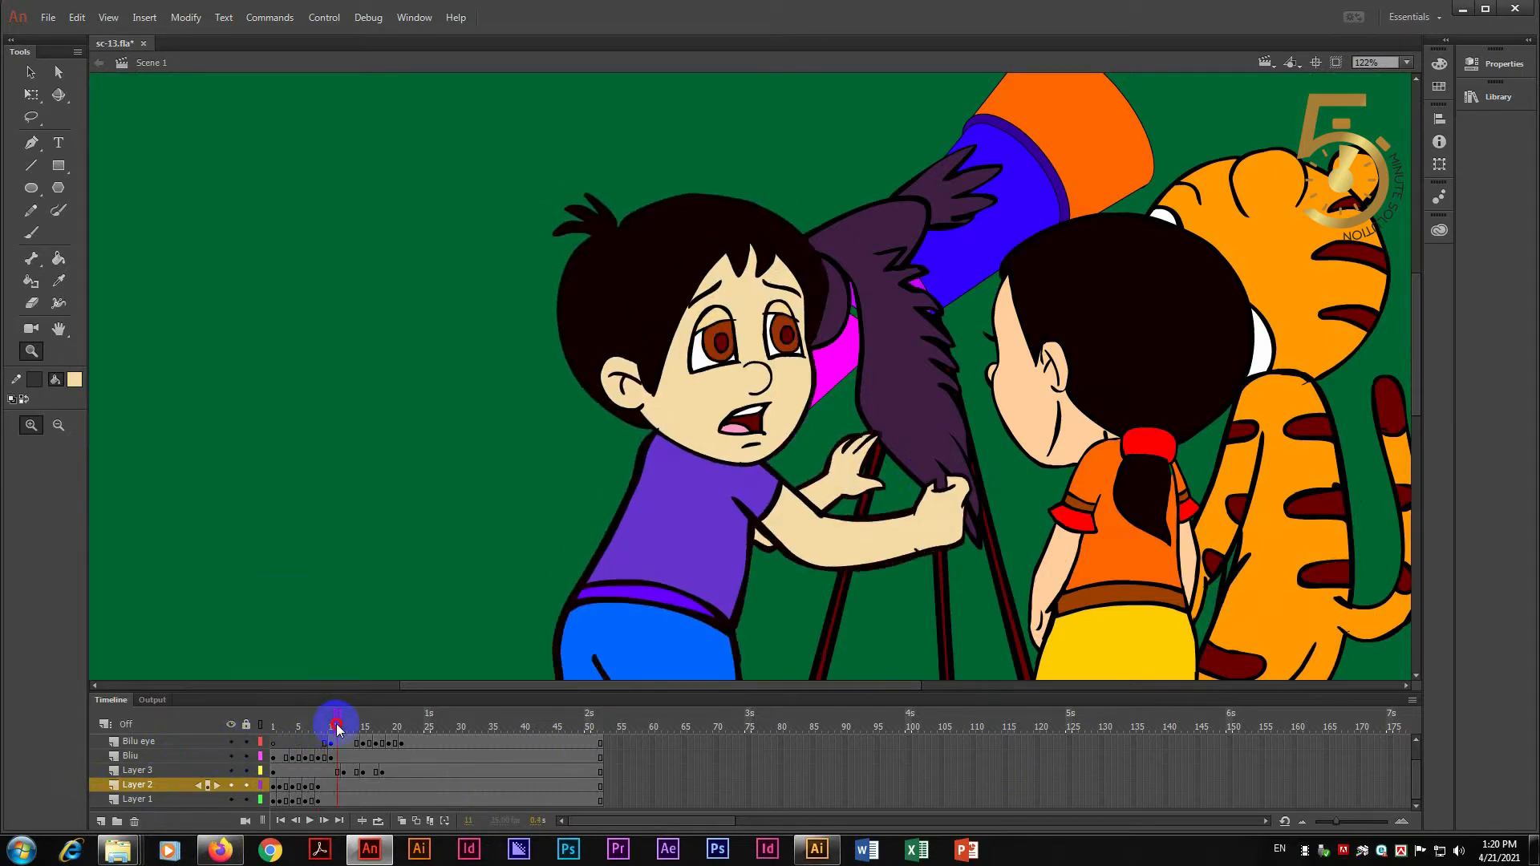
click(230, 755)
click(230, 755)
click(231, 756)
click(230, 755)
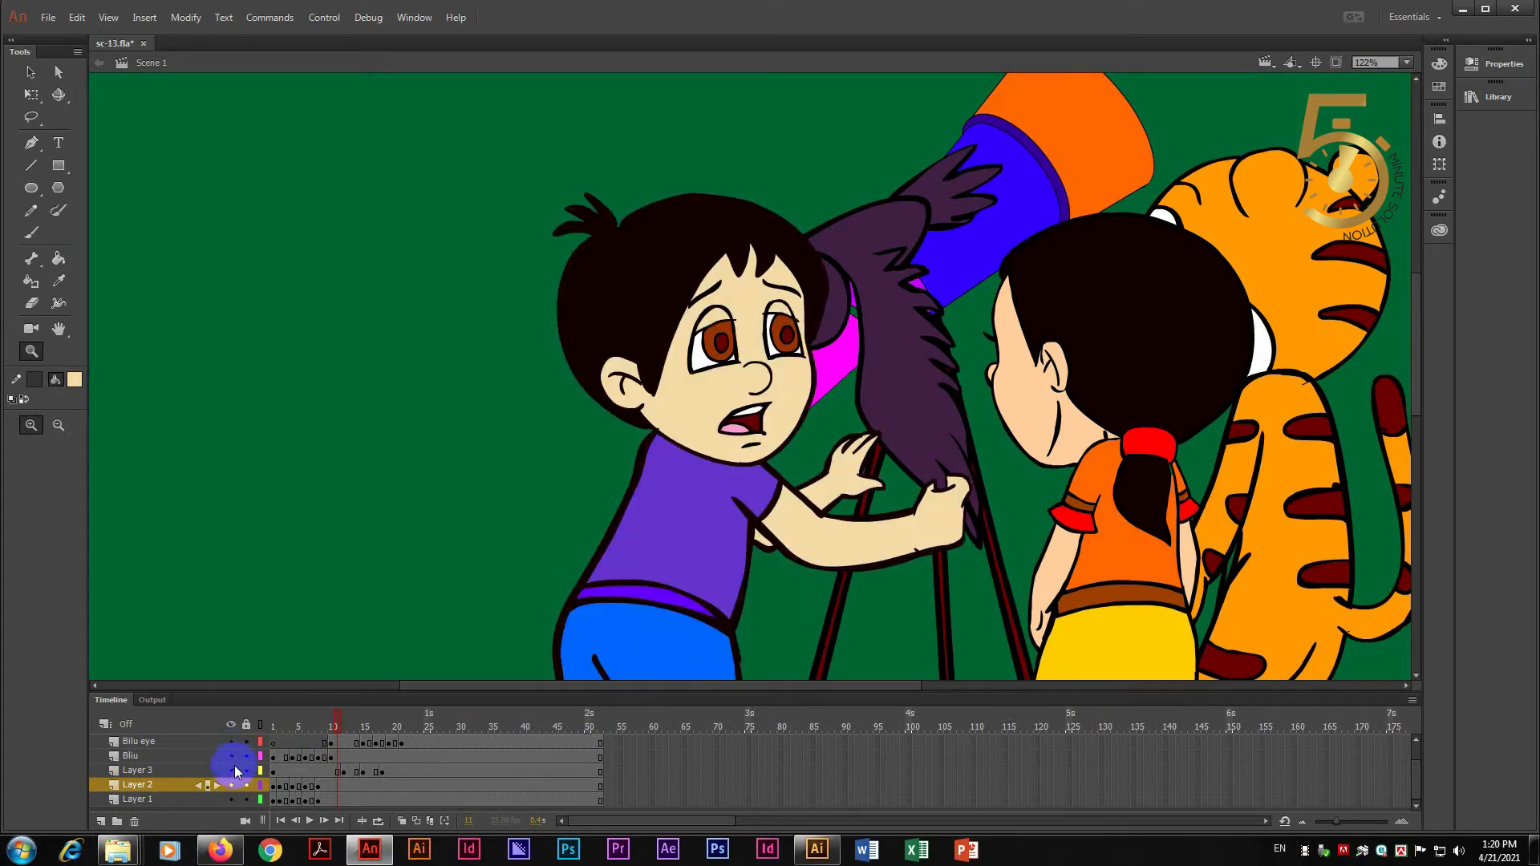
- Select the Bliu layer and toggle the Bliu and Bilu eye layers' visibility to compare the body and eye artwork
click(168, 755)
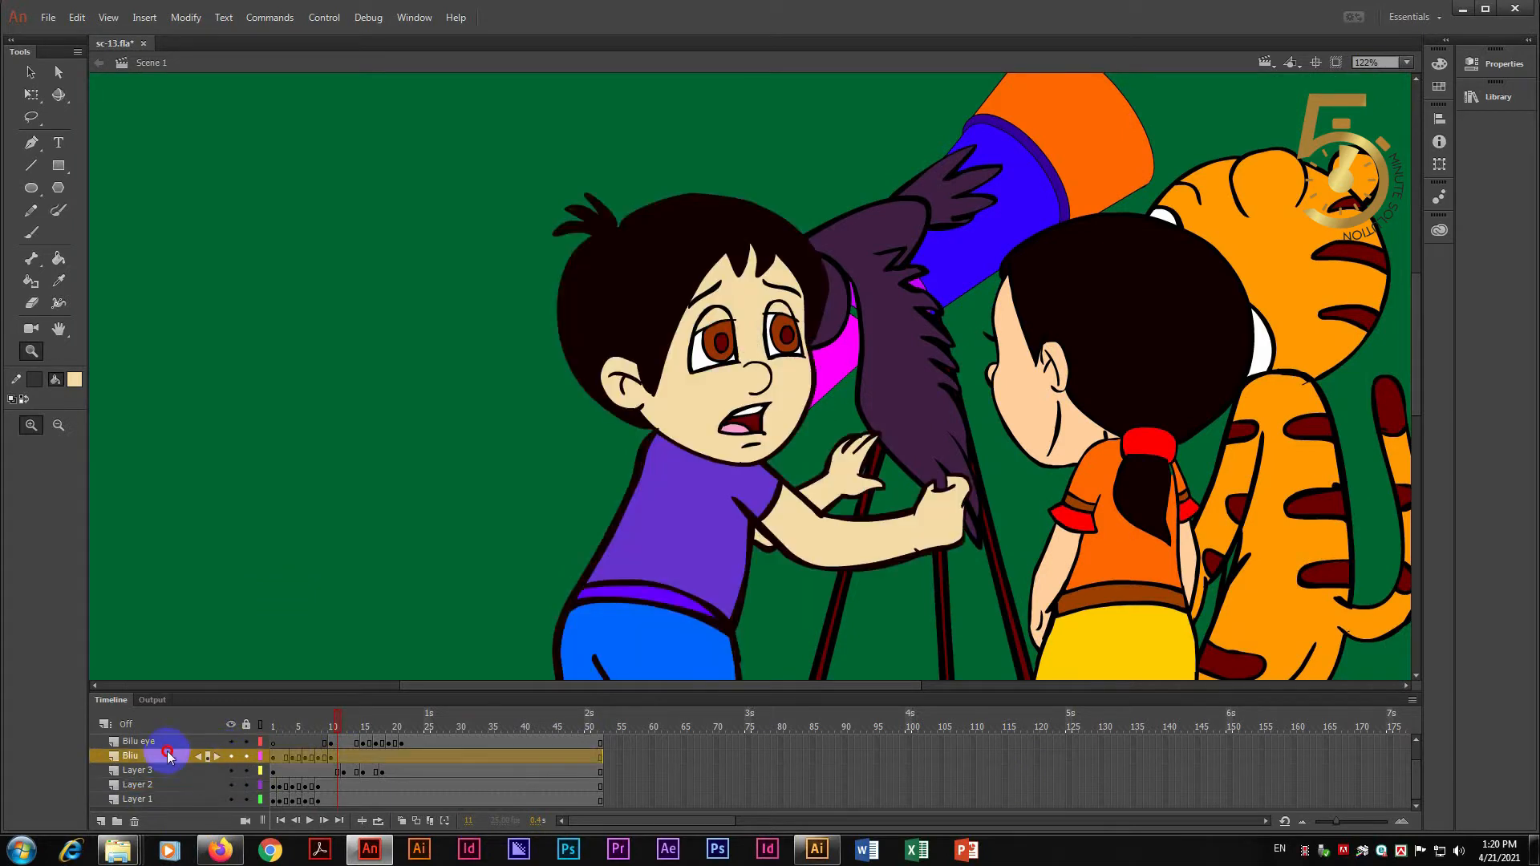
click(232, 756)
click(232, 756)
click(231, 741)
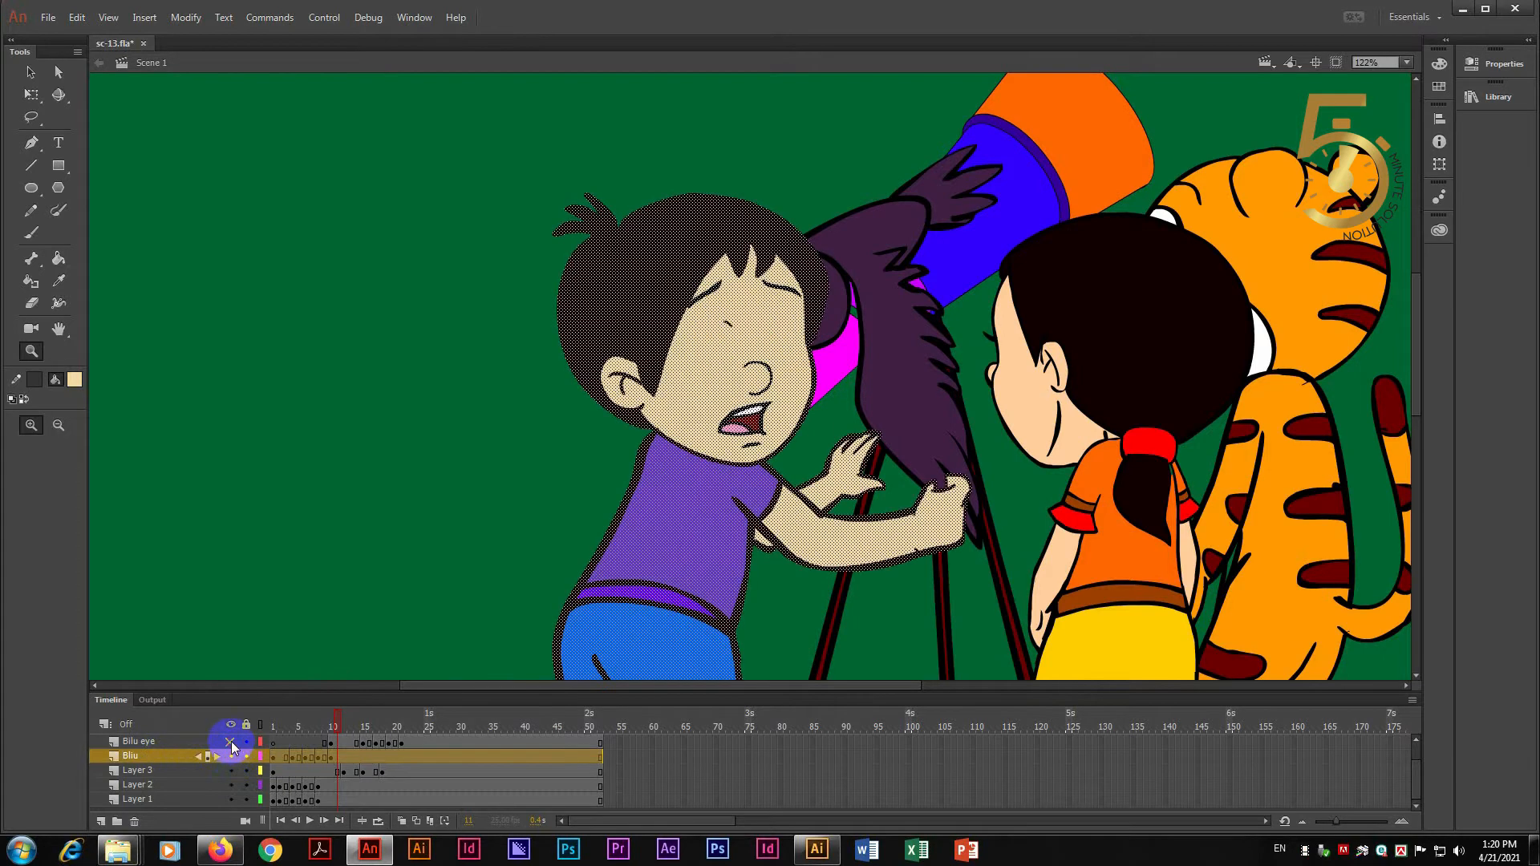
click(231, 741)
click(231, 742)
click(232, 741)
click(231, 741)
click(231, 758)
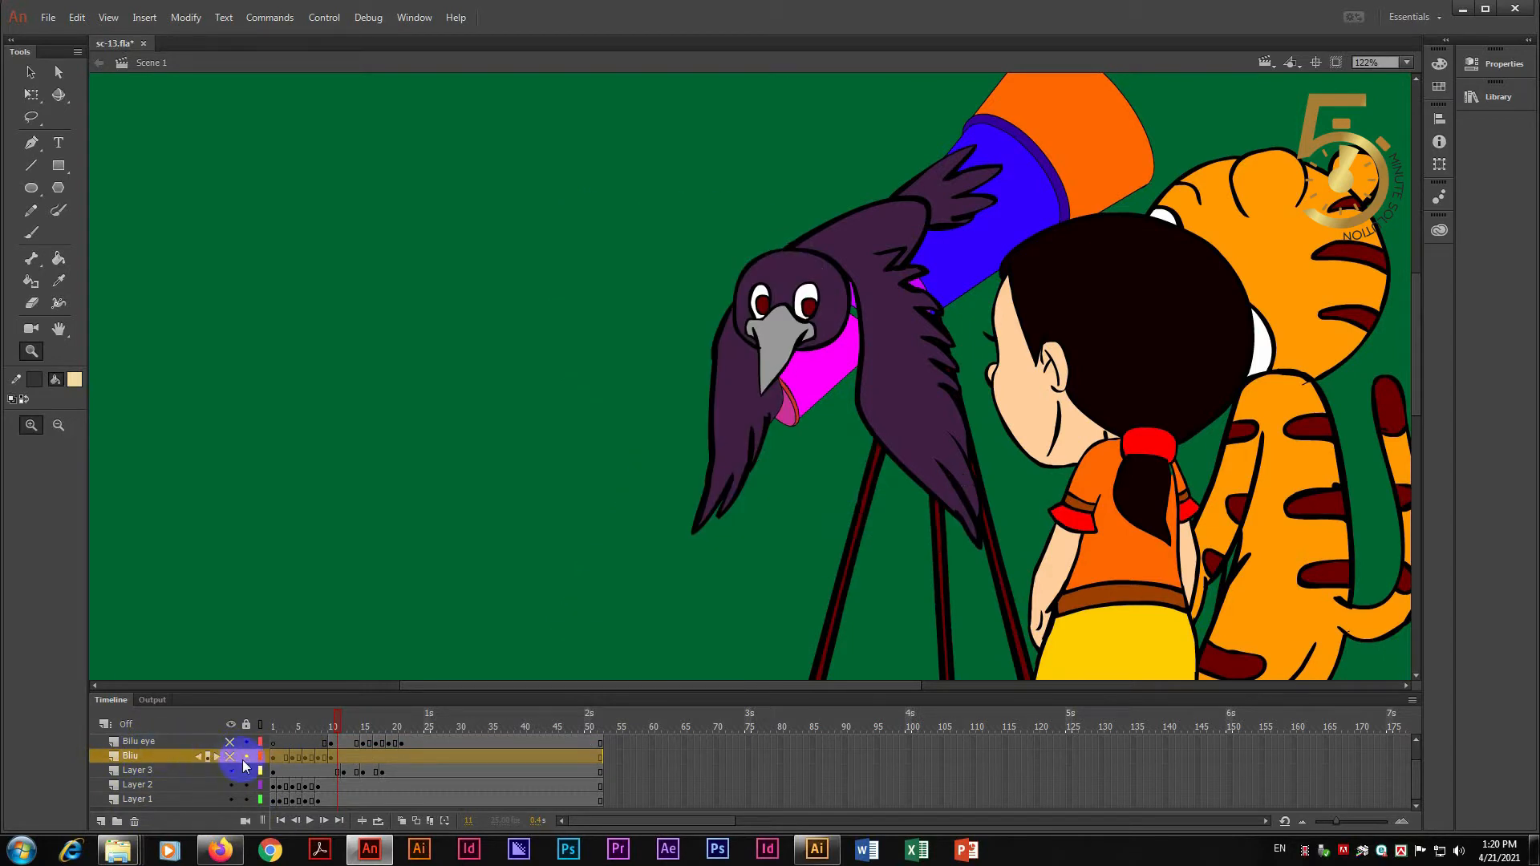
click(231, 758)
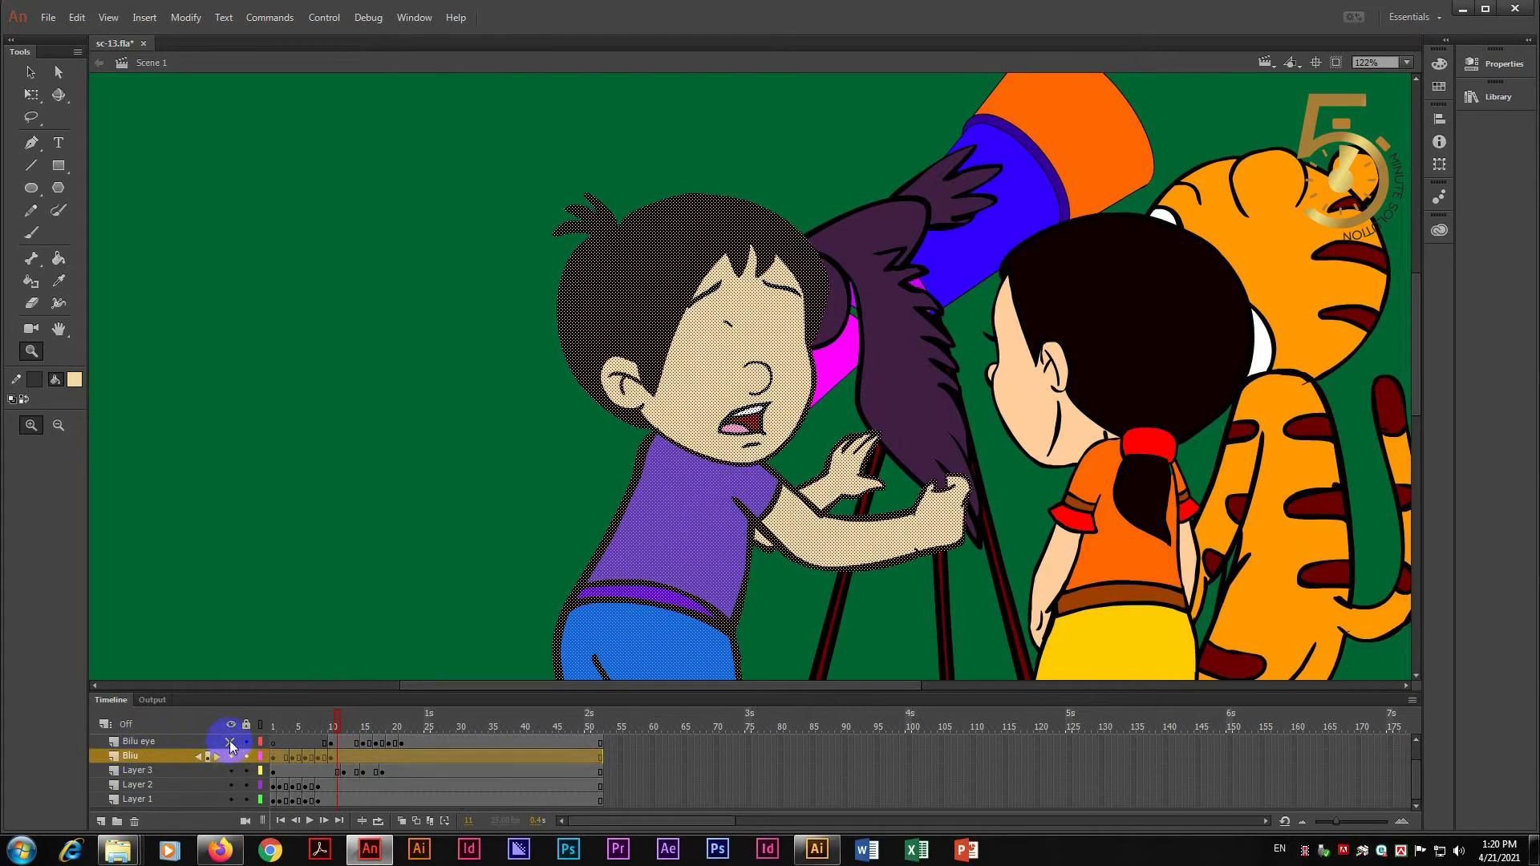
click(230, 743)
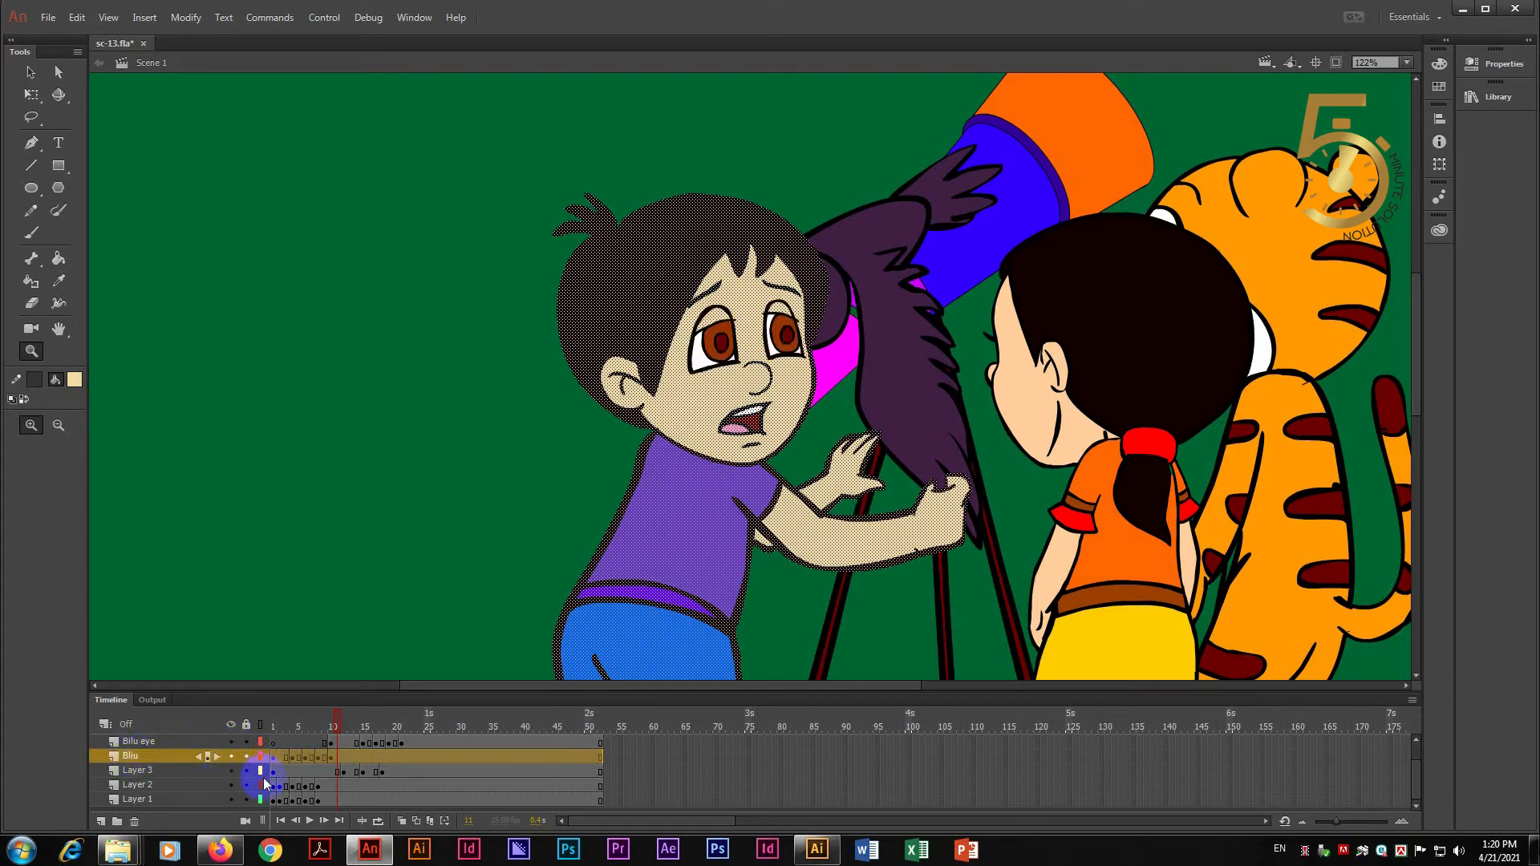
- Return to frame 8 and check the fill of the boy's eye again
click(345, 744)
mouse_move(343, 728)
mouse_down()
mouse_move(316, 715)
mouse_move(394, 721)
mouse_move(320, 716)
mouse_move(347, 740)
mouse_move(394, 726)
mouse_move(368, 722)
mouse_move(413, 726)
mouse_move(317, 727)
mouse_up()
click(687, 328)
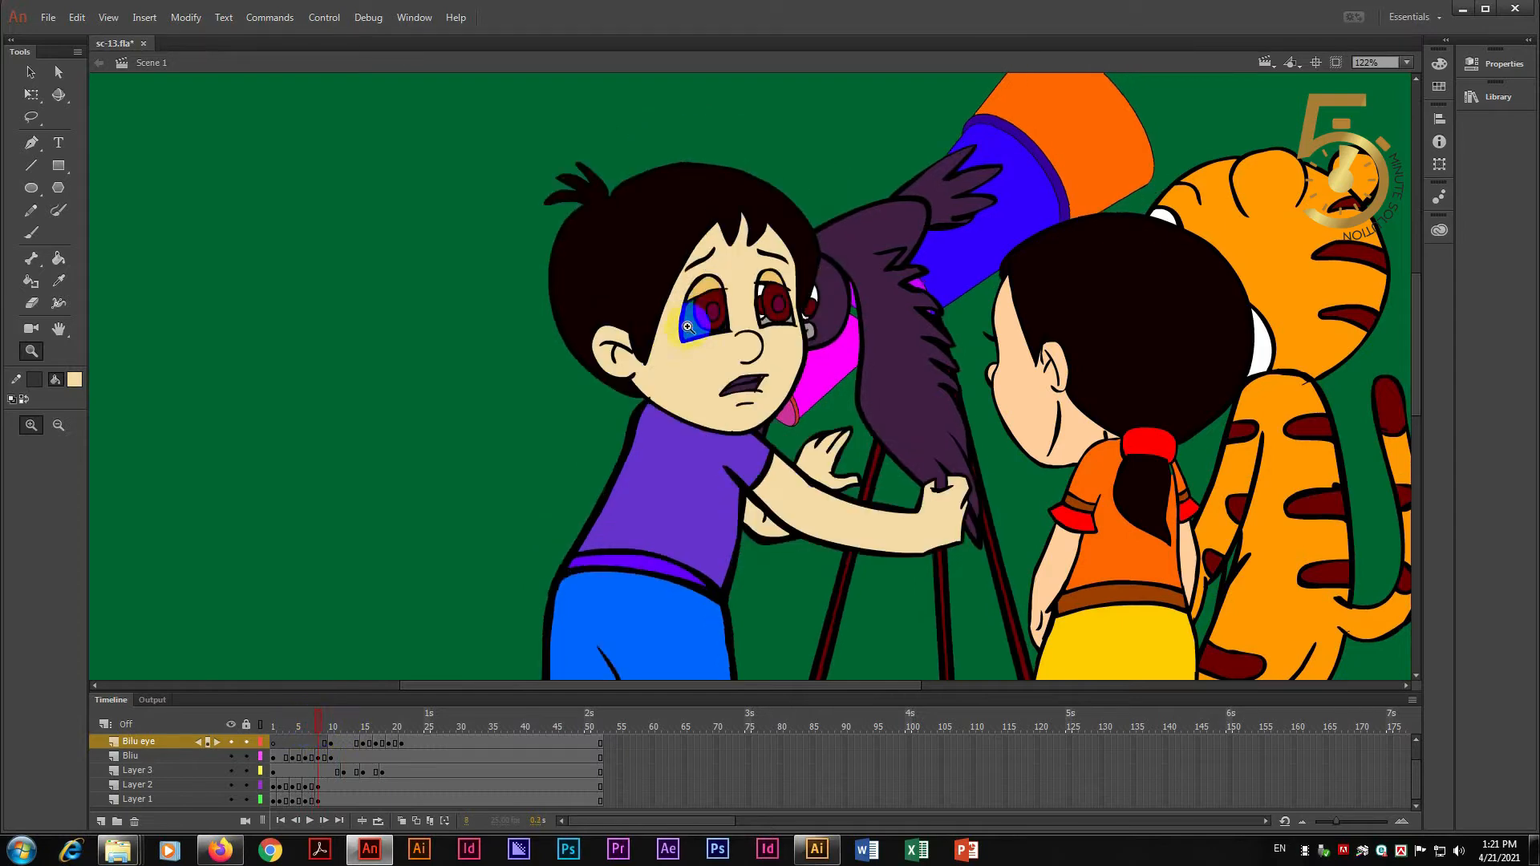
click(30, 72)
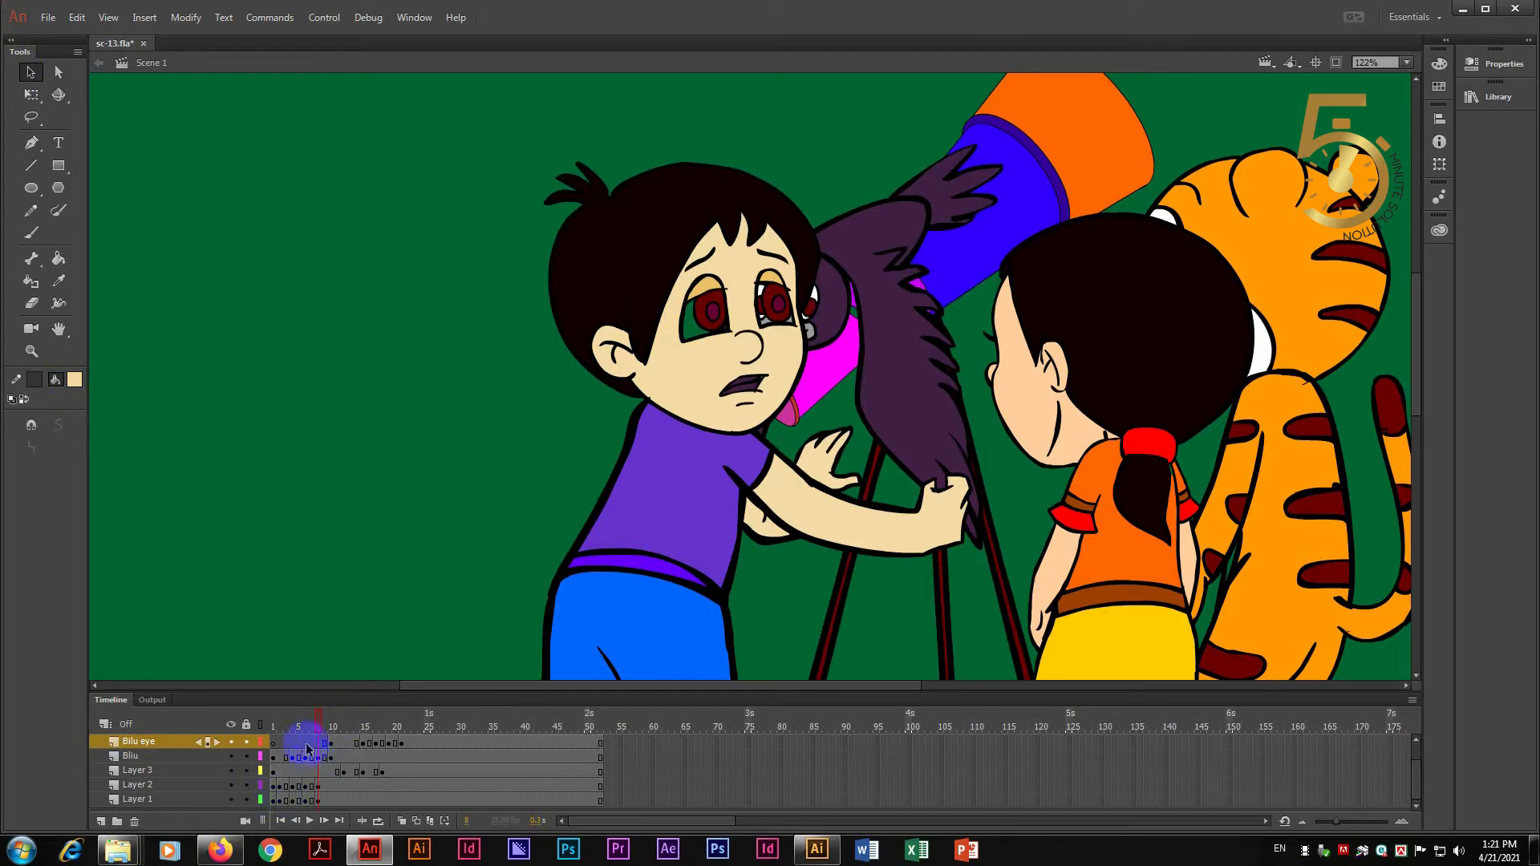
- Go to frame 10 and examine the boy's face up close
drag(317, 722, 333, 721)
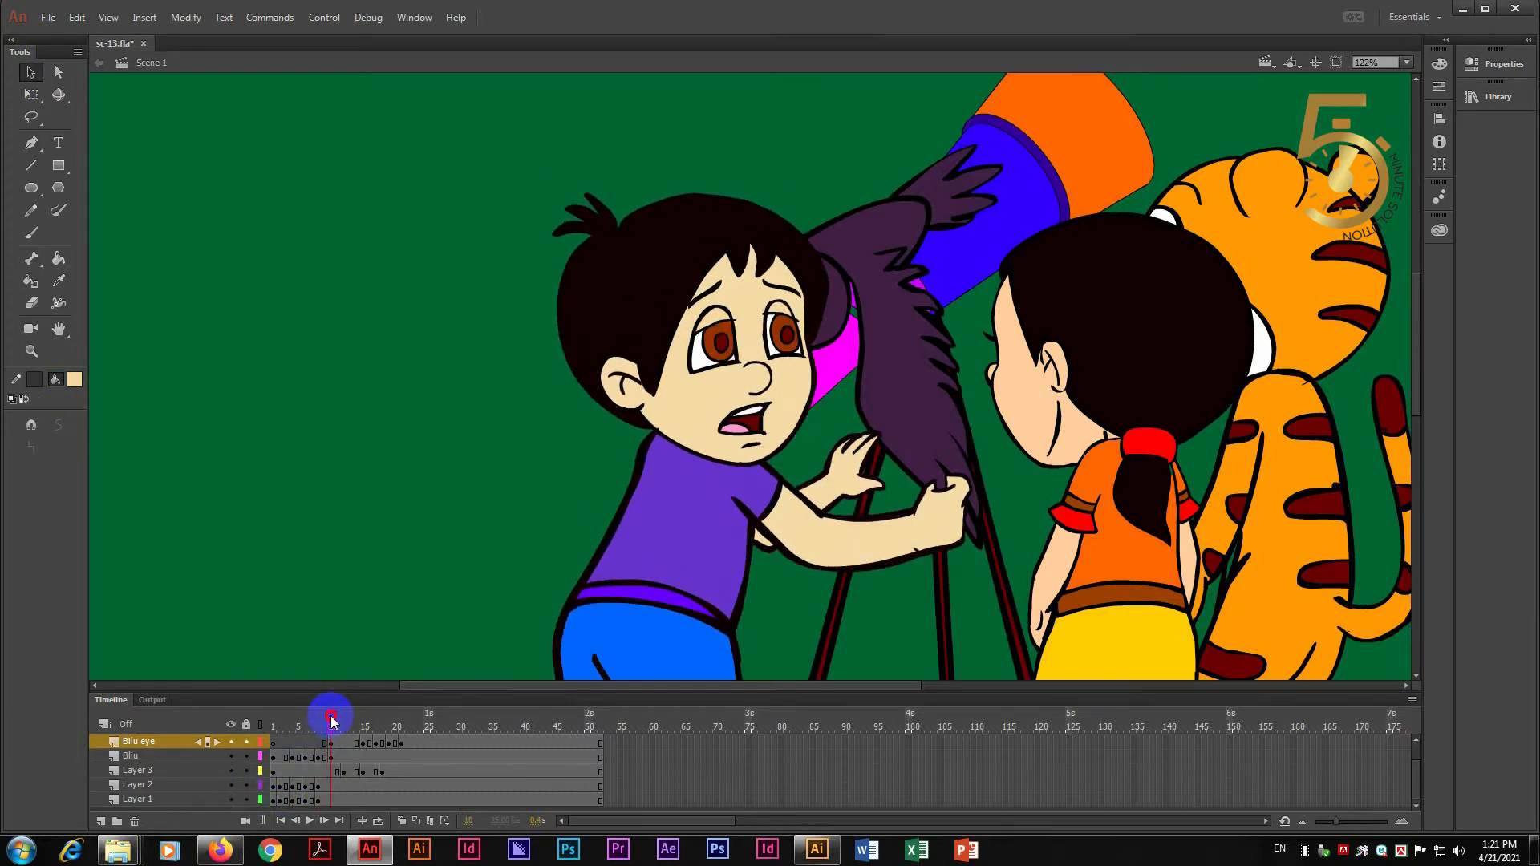
click(785, 403)
scroll(784, 403, up, 5)
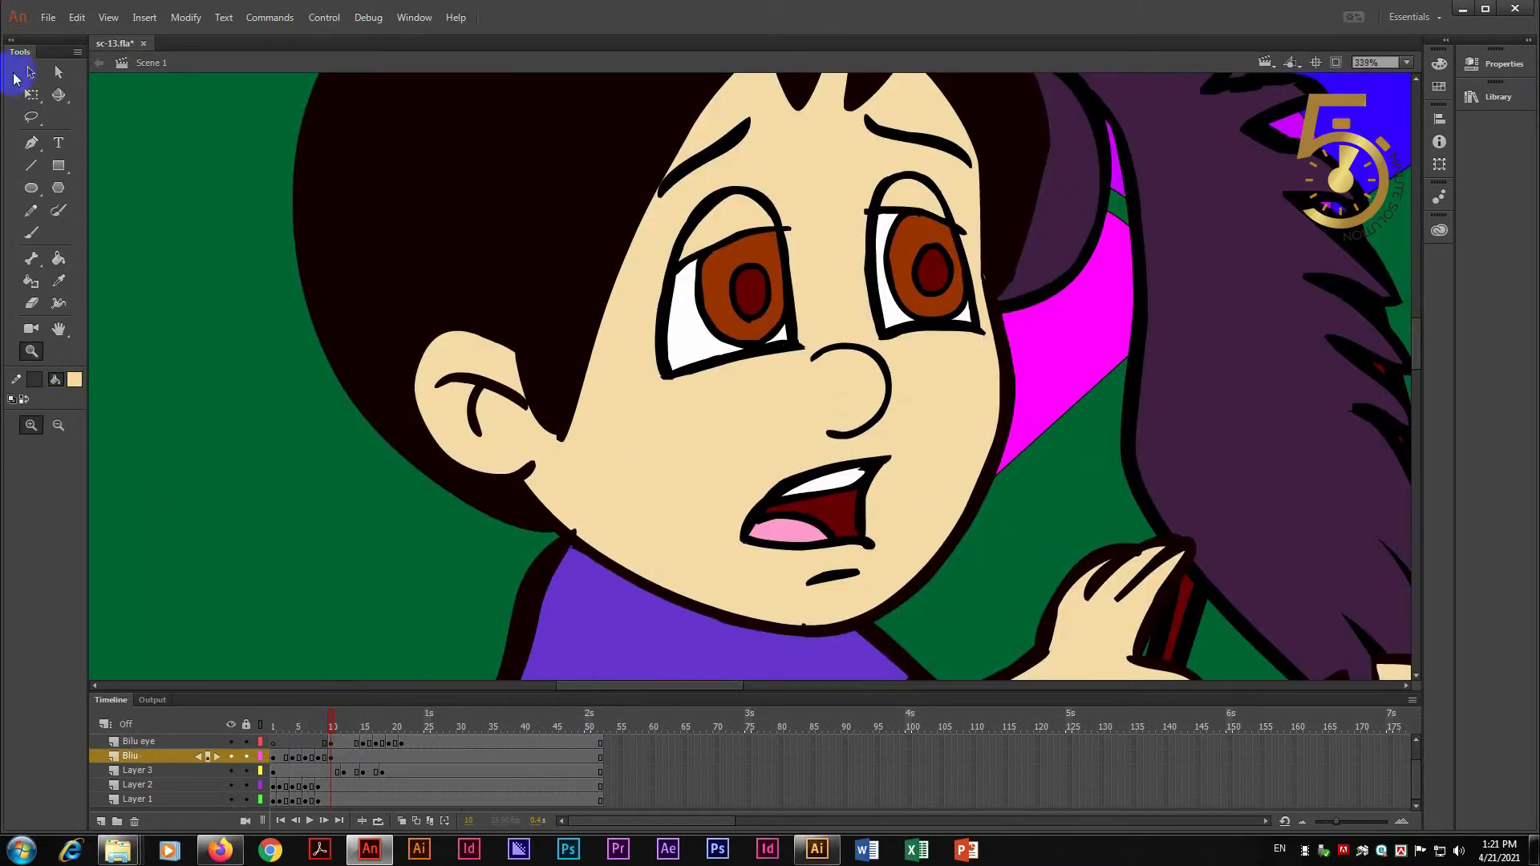
drag(680, 327, 616, 304)
click(375, 773)
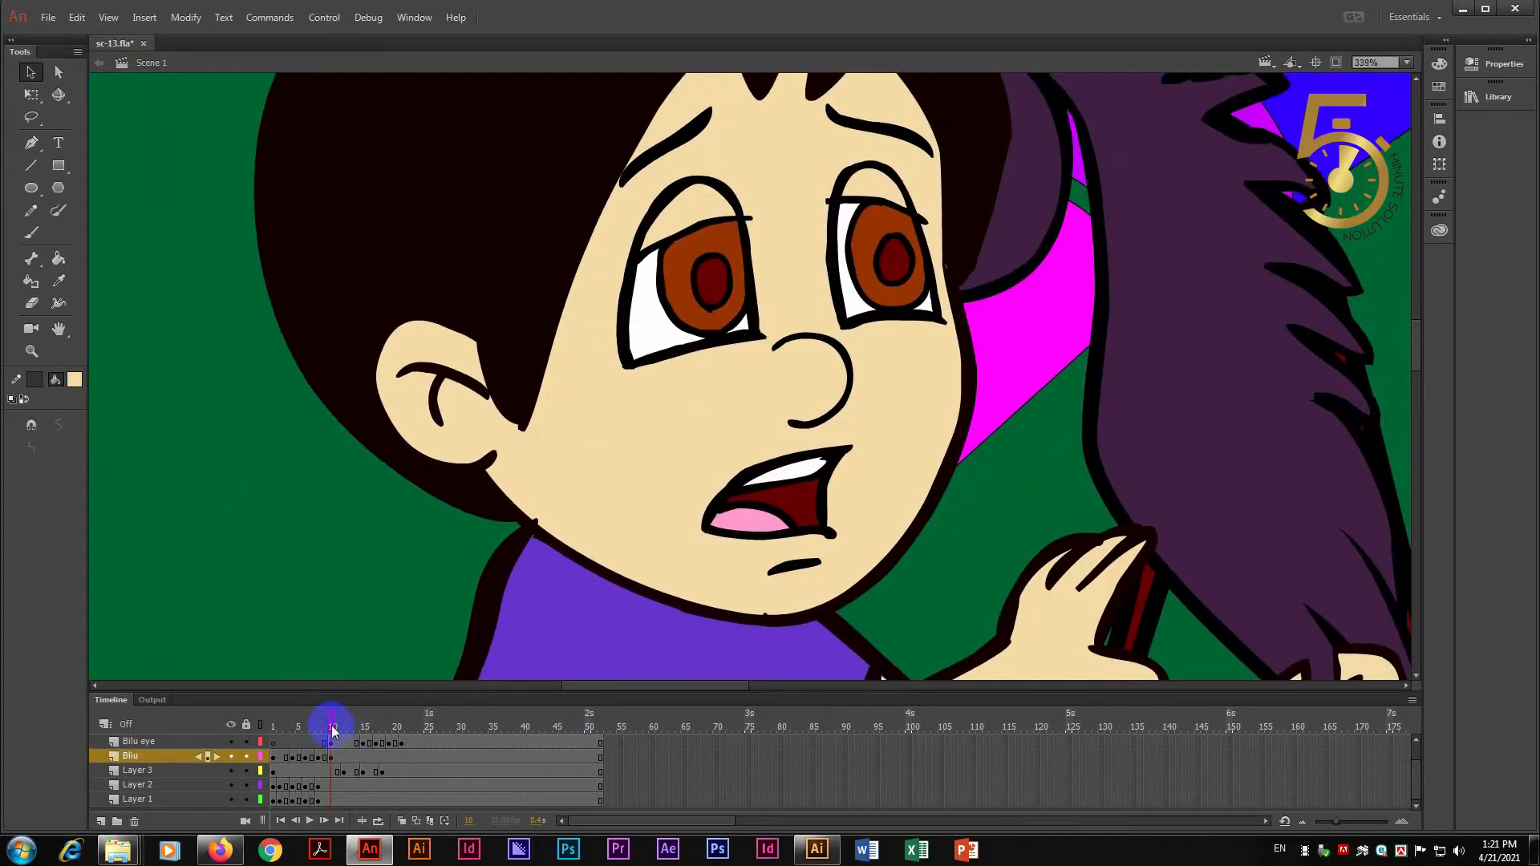
- Go to frame 15 and select the Bilu eye layer's keyframe to check the half-closed eyes
drag(344, 713, 366, 715)
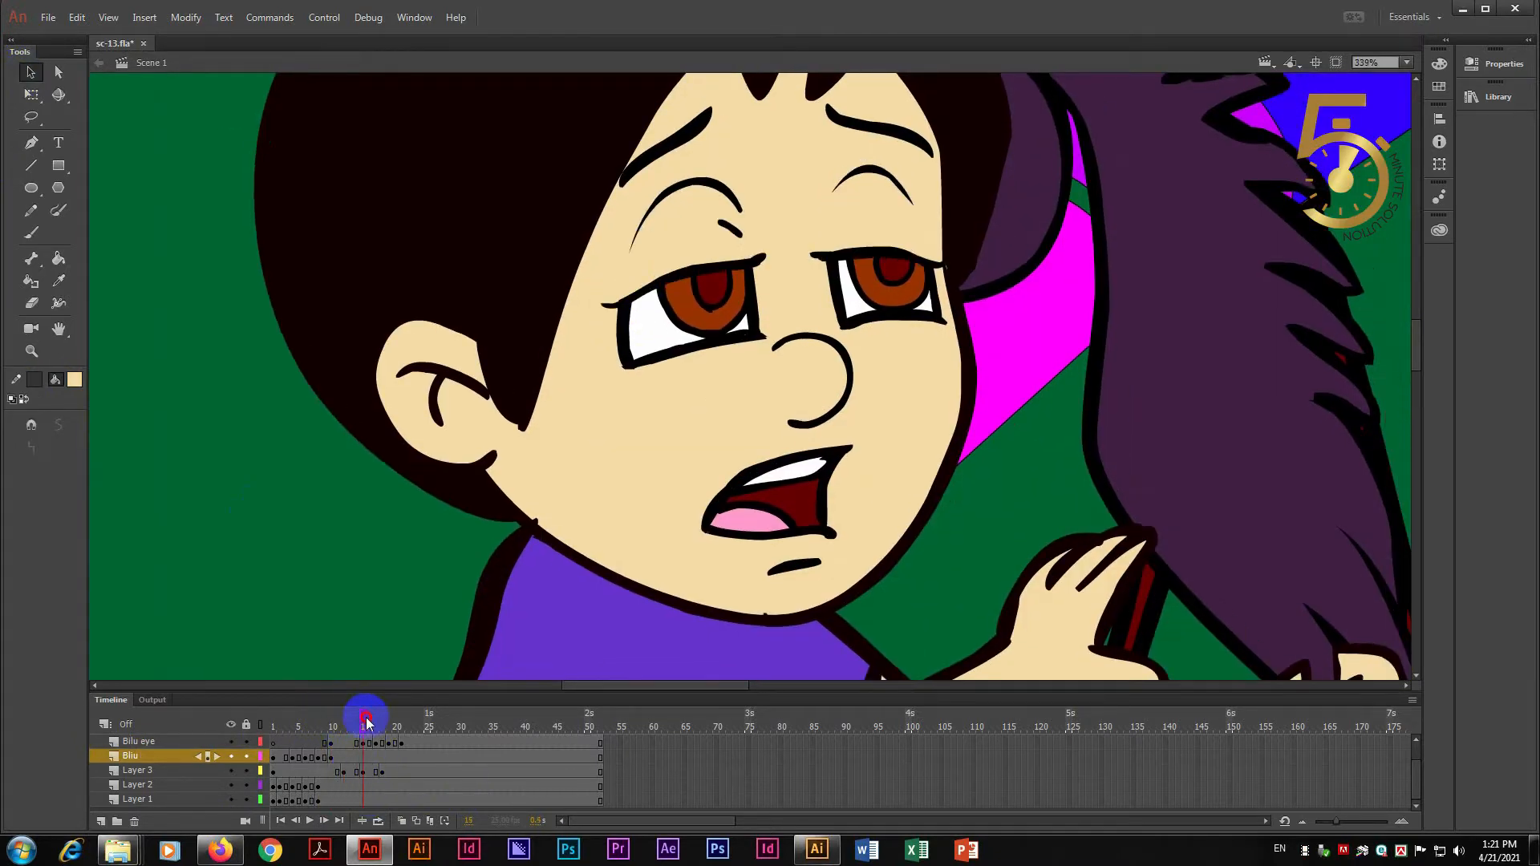
click(363, 745)
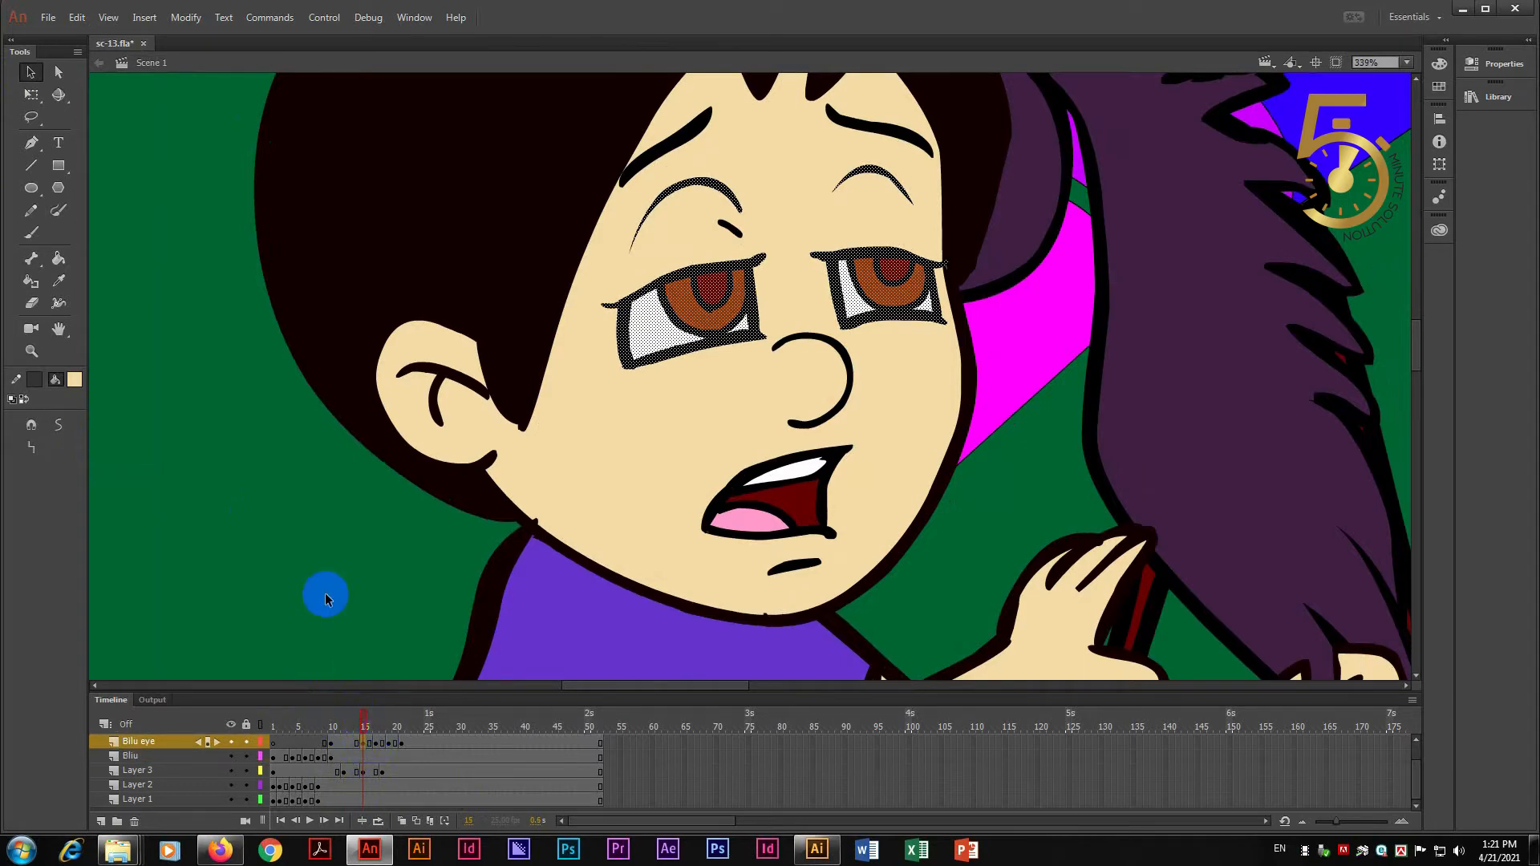
click(164, 277)
drag(301, 394, 357, 373)
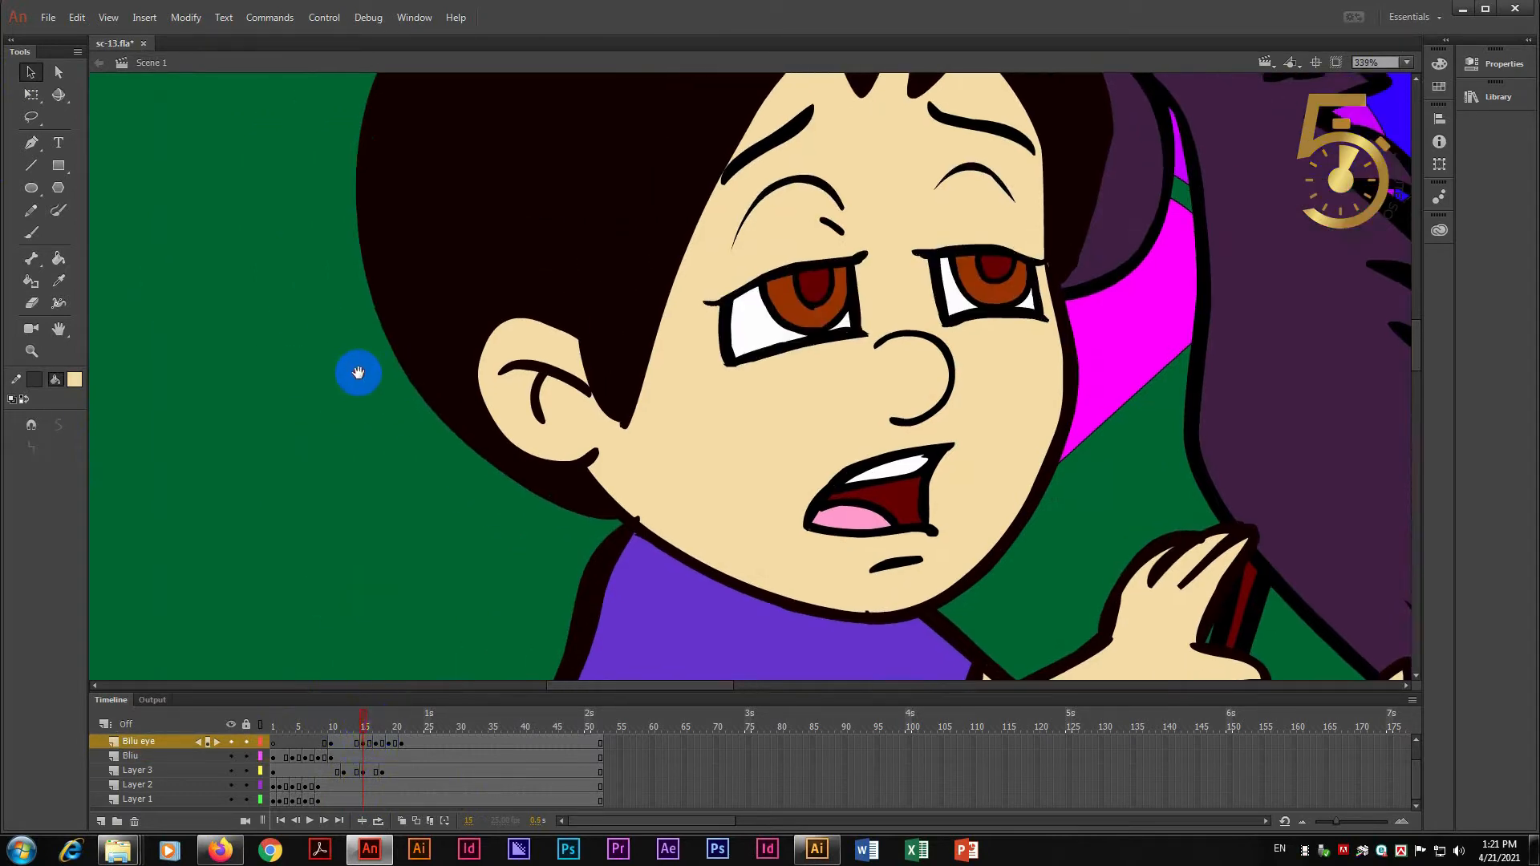
- Recolour the short stray stroke between the boy's eyelid crease and eye in frame 15 with the sampled skin colour
drag(598, 353, 593, 446)
key(z)
click(755, 245)
ctrl+click(791, 306)
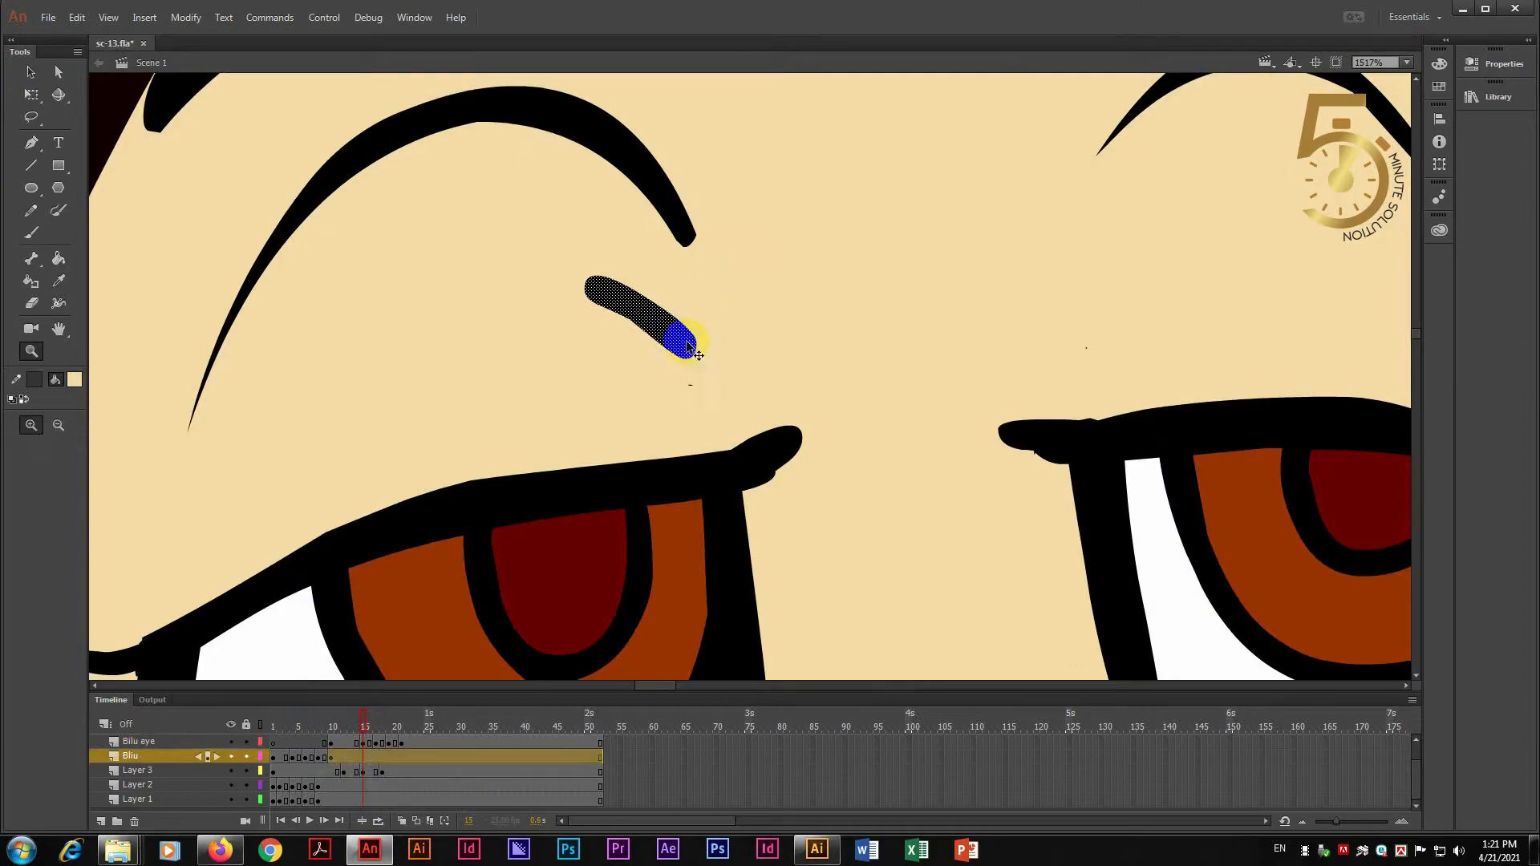
key(i)
click(760, 271)
key(ctrl+a)
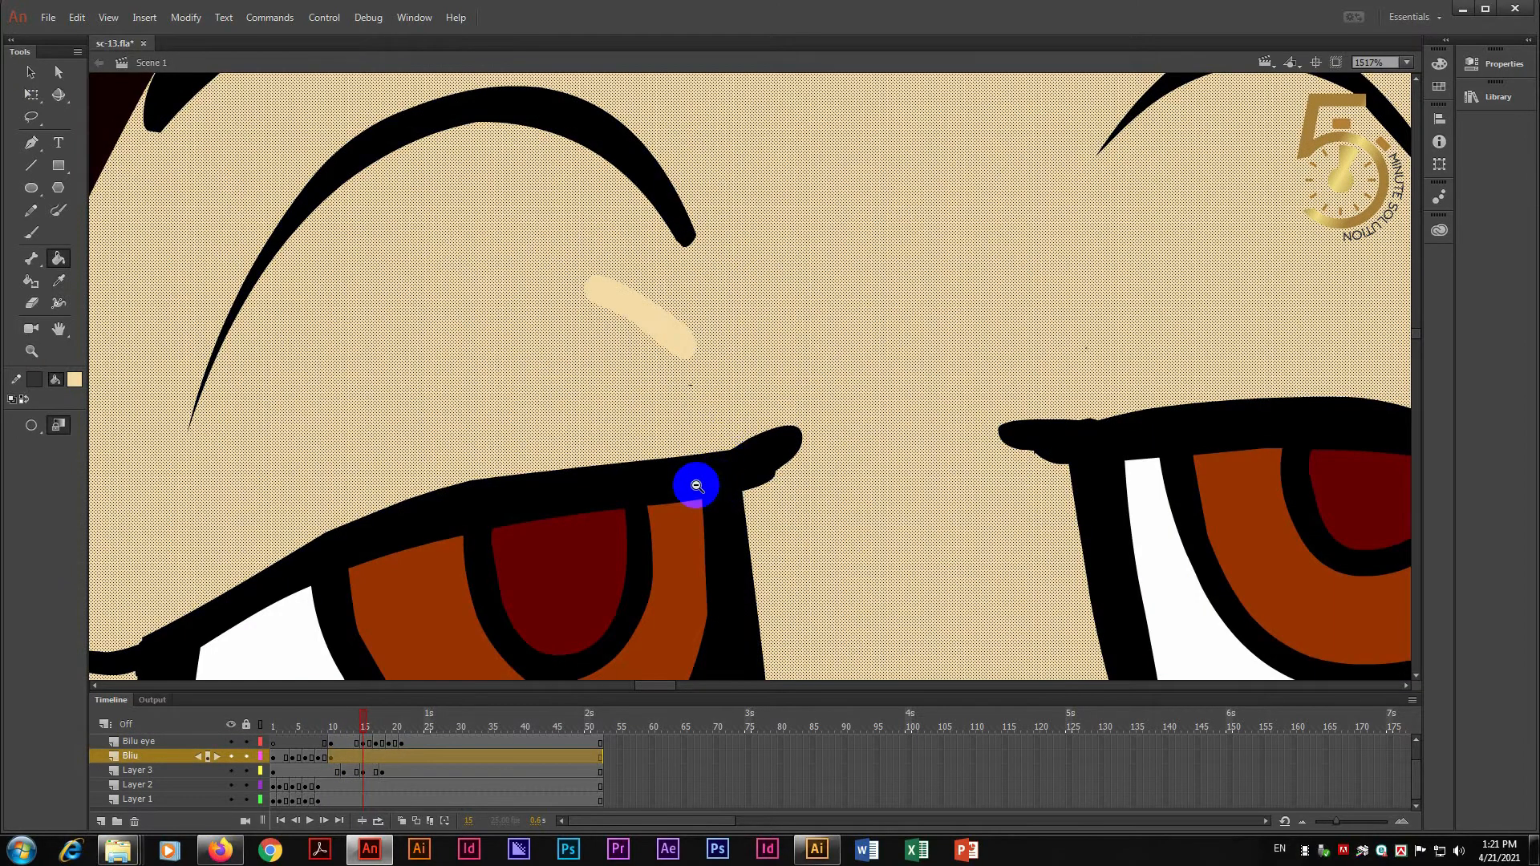
key(ctrl+minus)
key(ctrl+minus)
key(ctrl+minus)
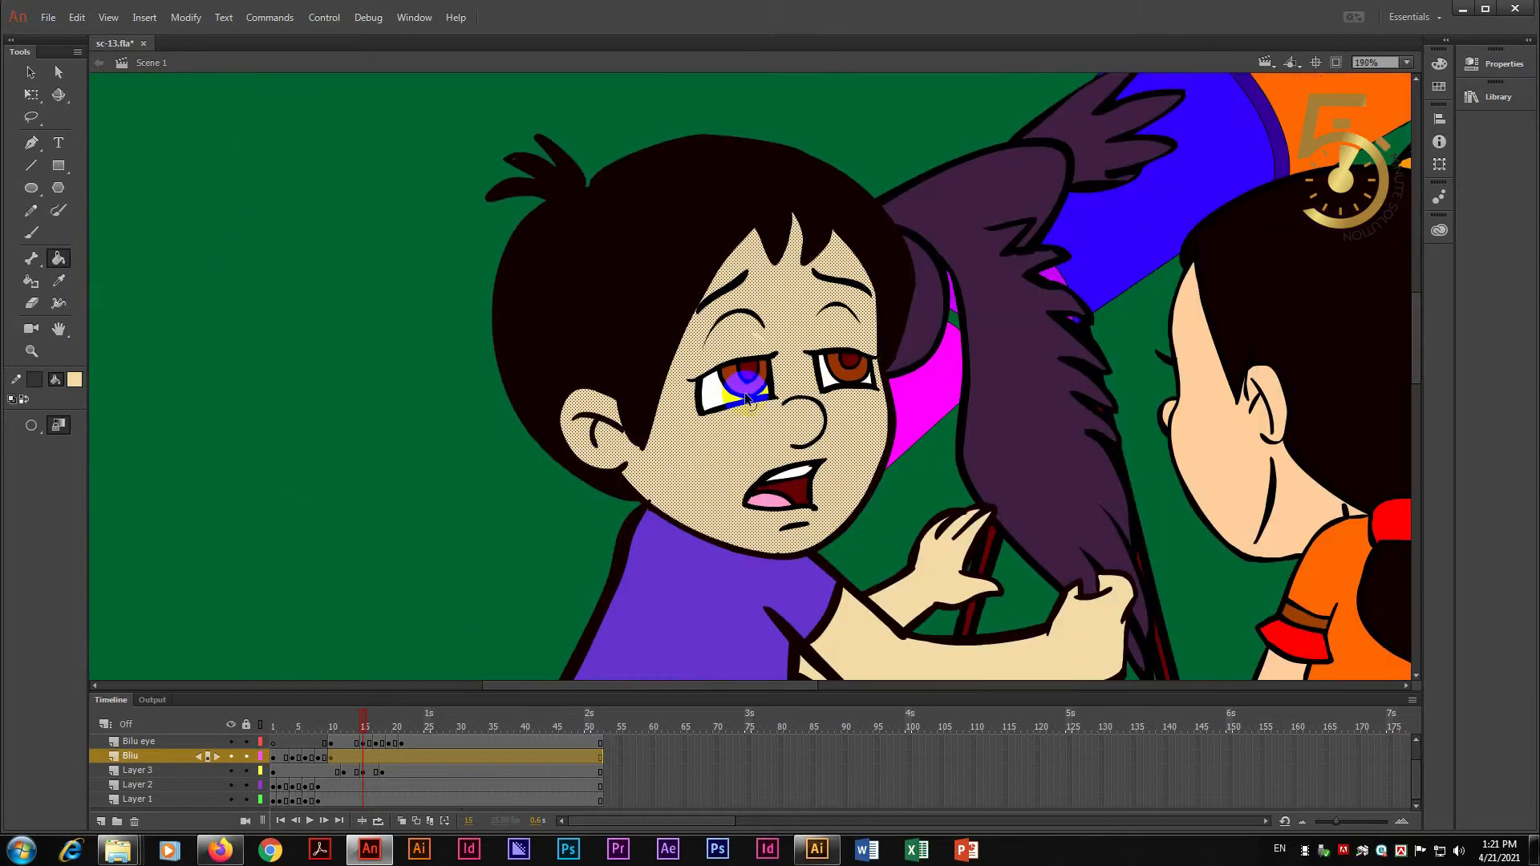
- Undo the last edit, clear the selection on the boy's face and return to frame 8
key(ctrl+z)
click(424, 377)
scroll(441, 465, right, 1)
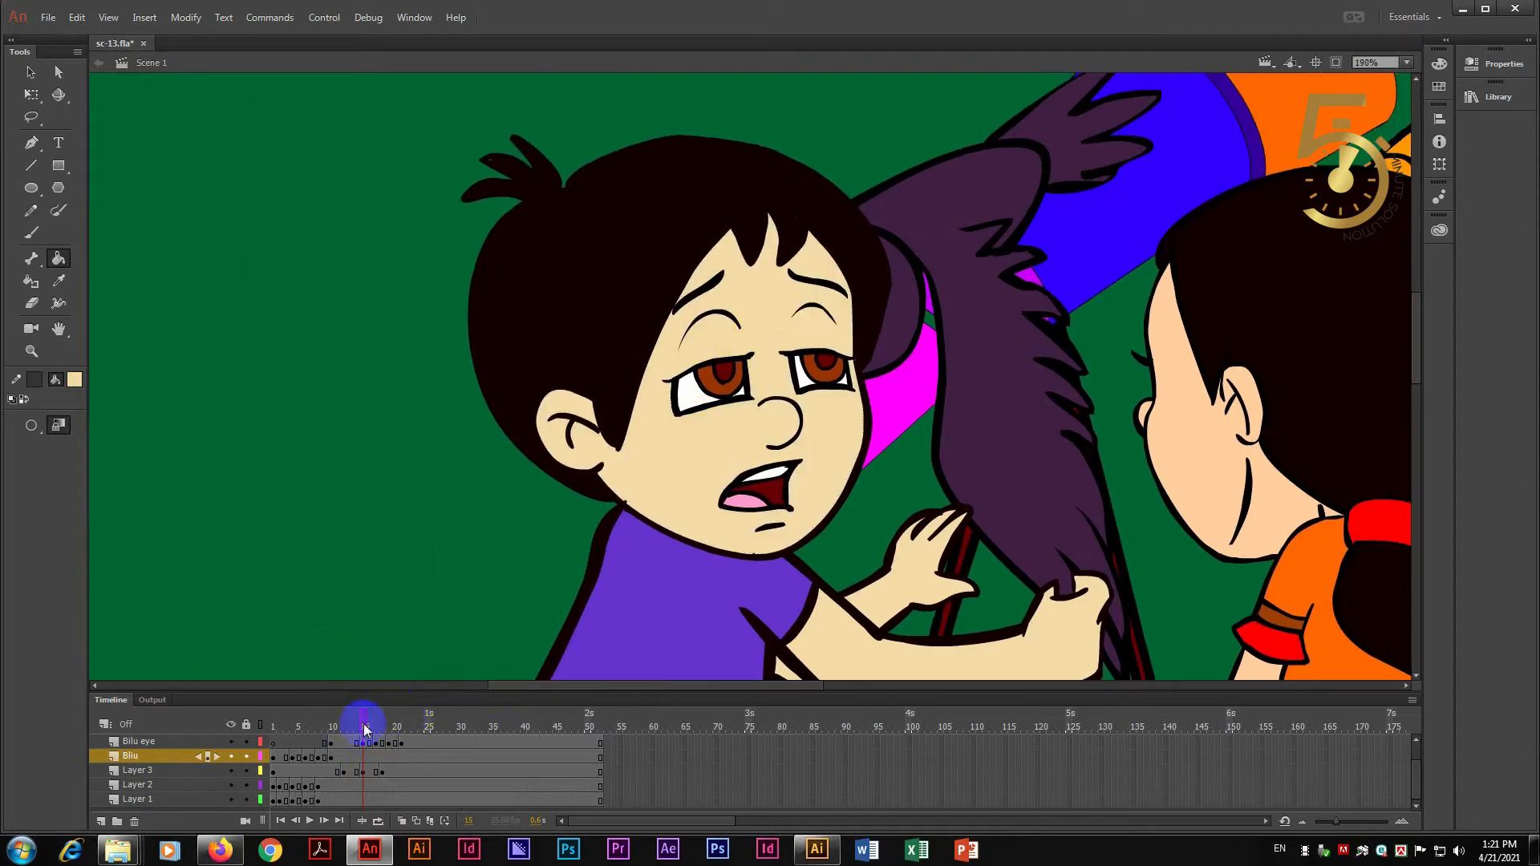
mouse_move(365, 730)
mouse_down()
mouse_move(396, 728)
mouse_move(317, 728)
mouse_up()
click(698, 347)
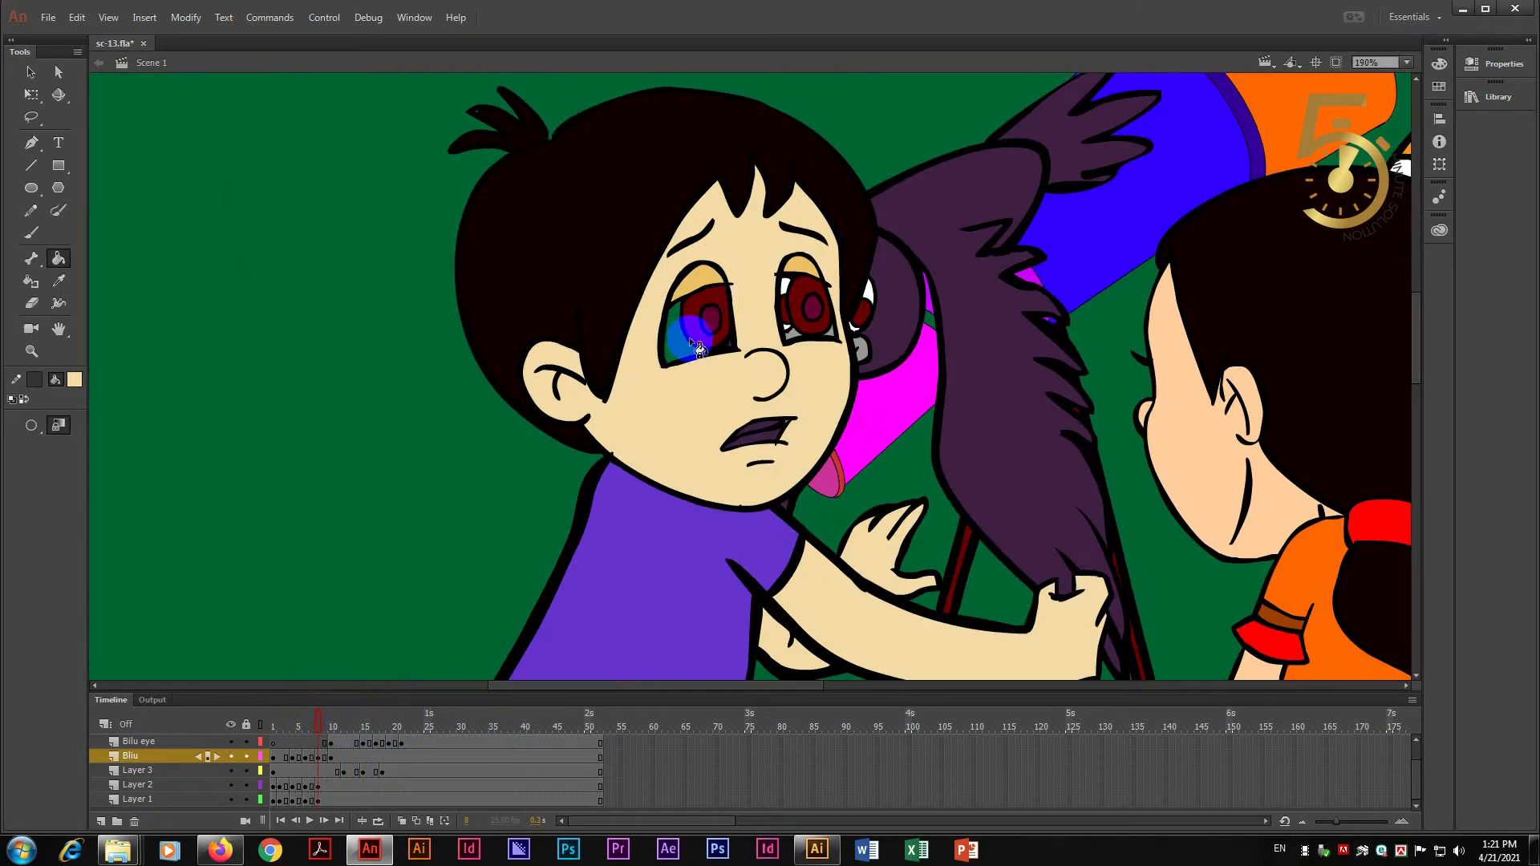
click(678, 351)
key(ctrl+z)
key(ctrl+z)
click(786, 265)
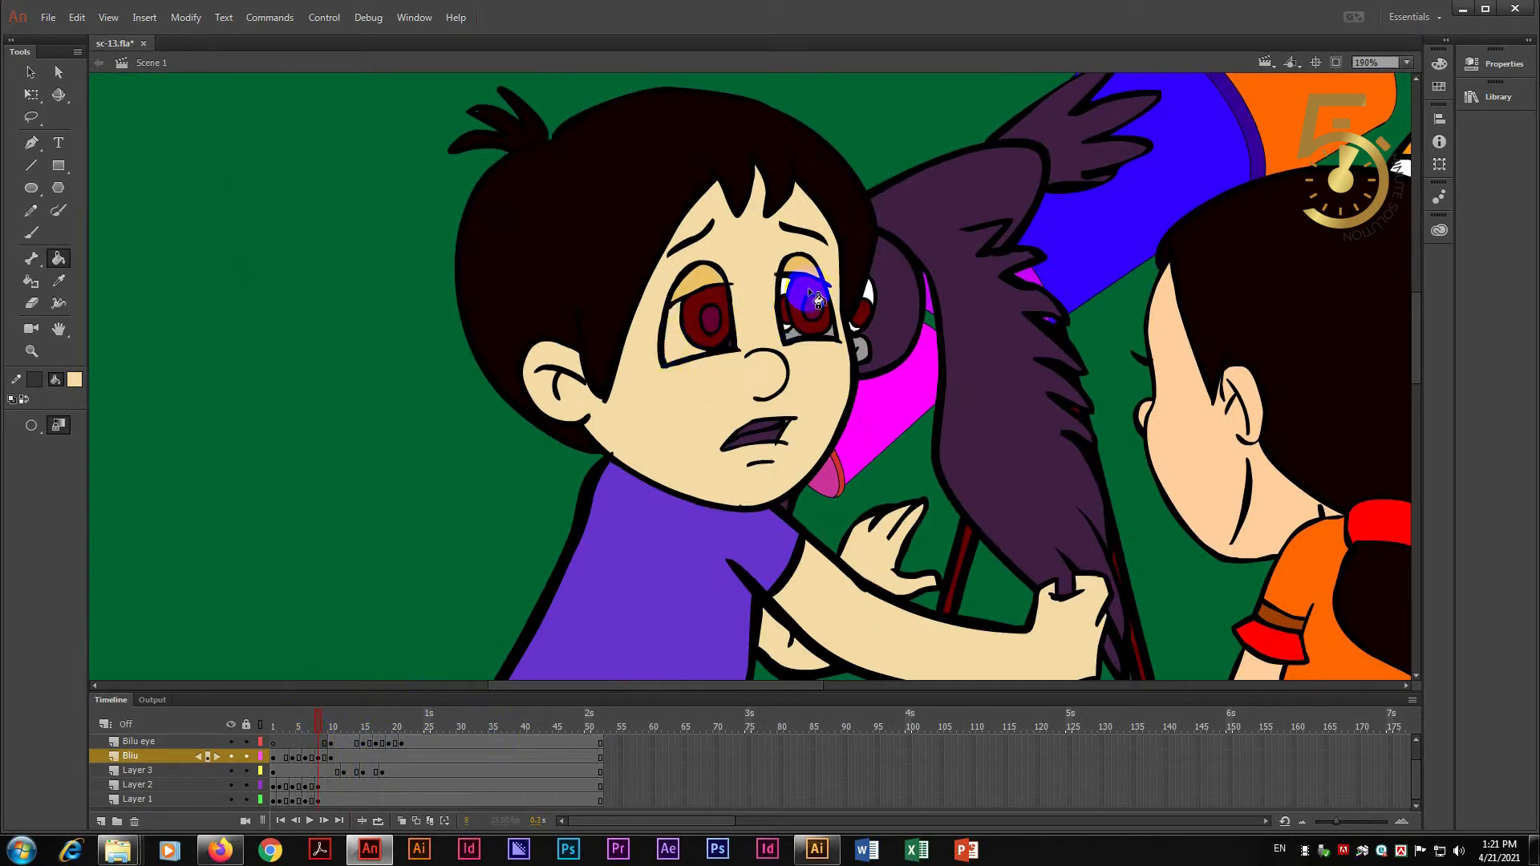
- Fill the white of the boy's outer eye in frame 8 with white sampled from his other eye
key(i)
click(800, 274)
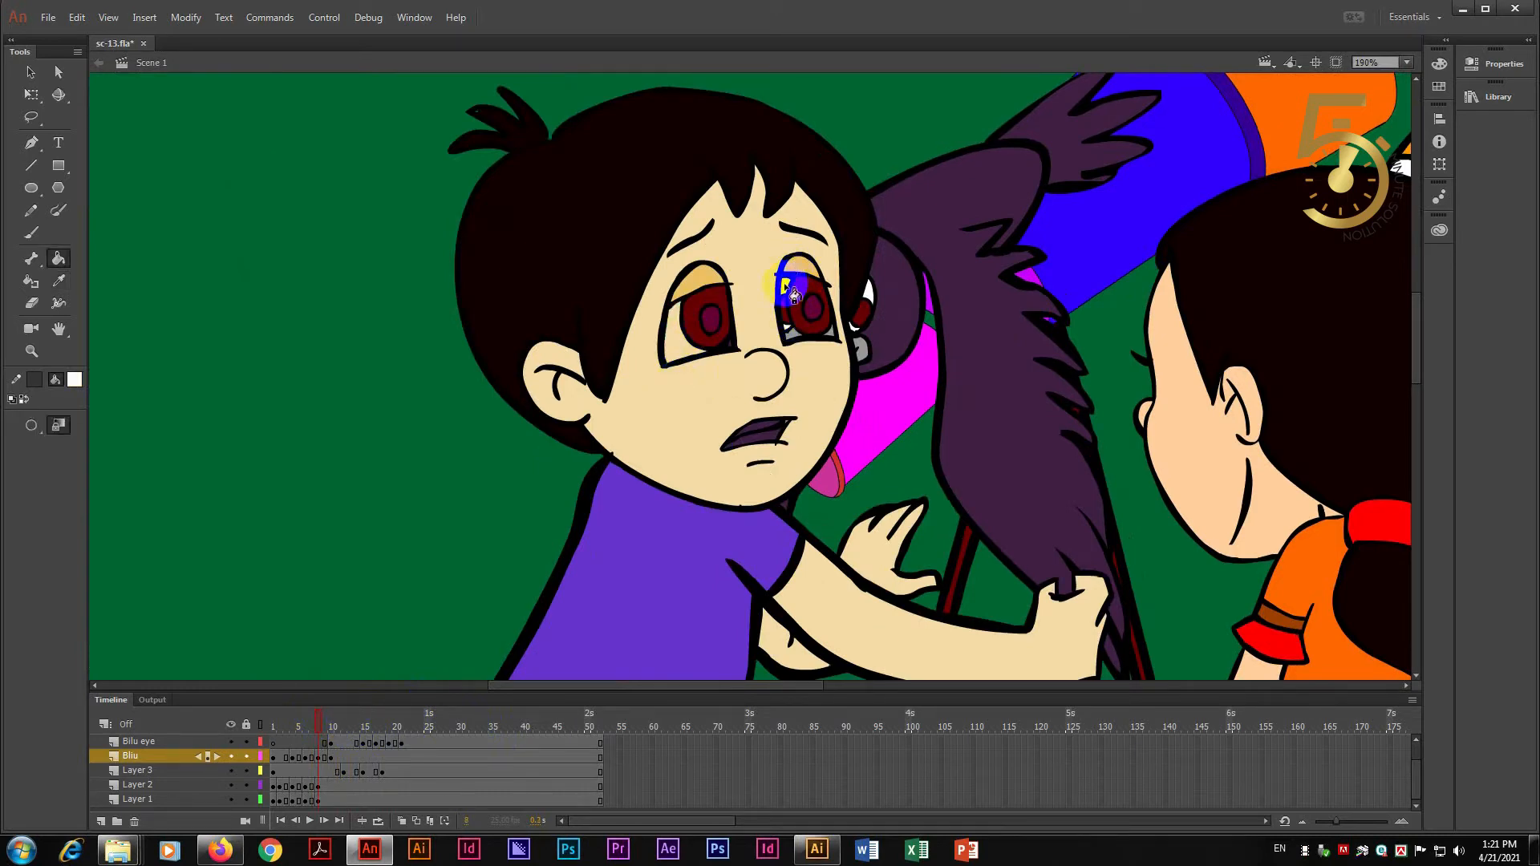
key(ctrl+z)
click(688, 358)
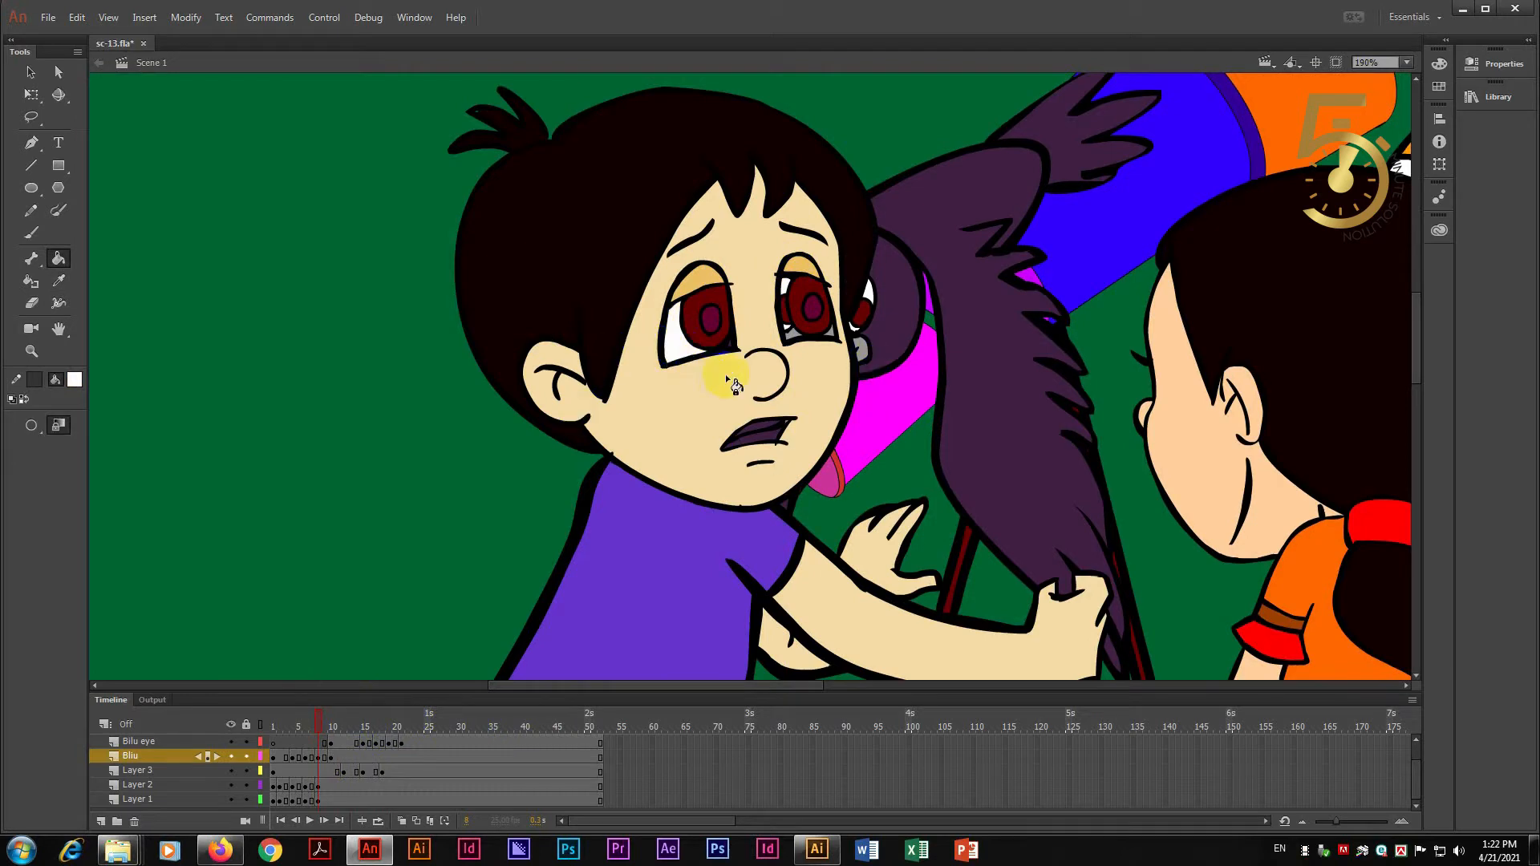
- Reshape the outline around the small gap in the inner corner of the boy's eye to widen it, and fill it white
click(692, 309)
key(z)
drag(691, 309, 767, 405)
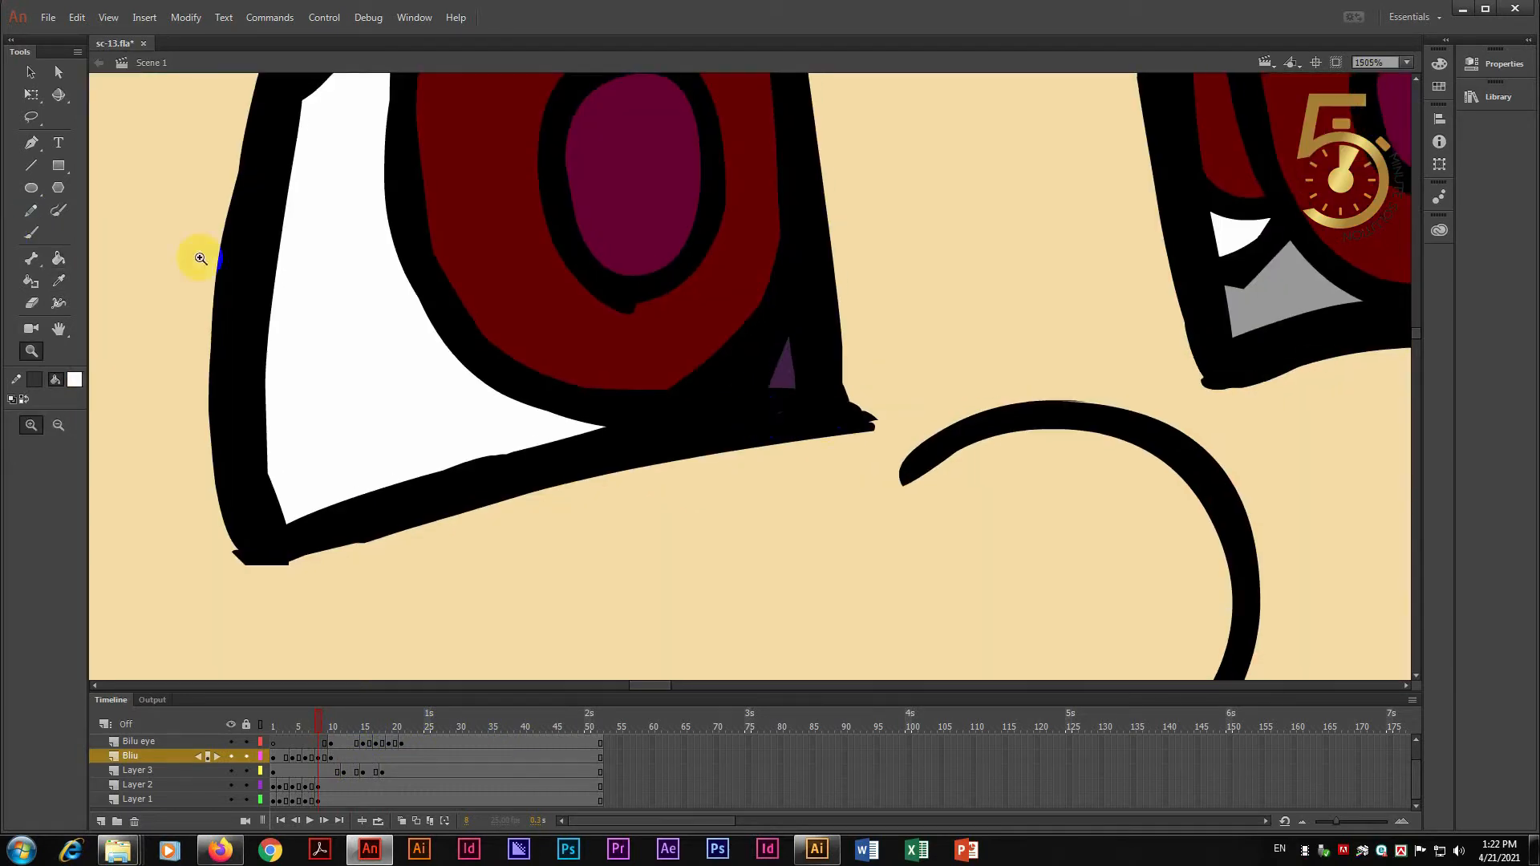
click(31, 71)
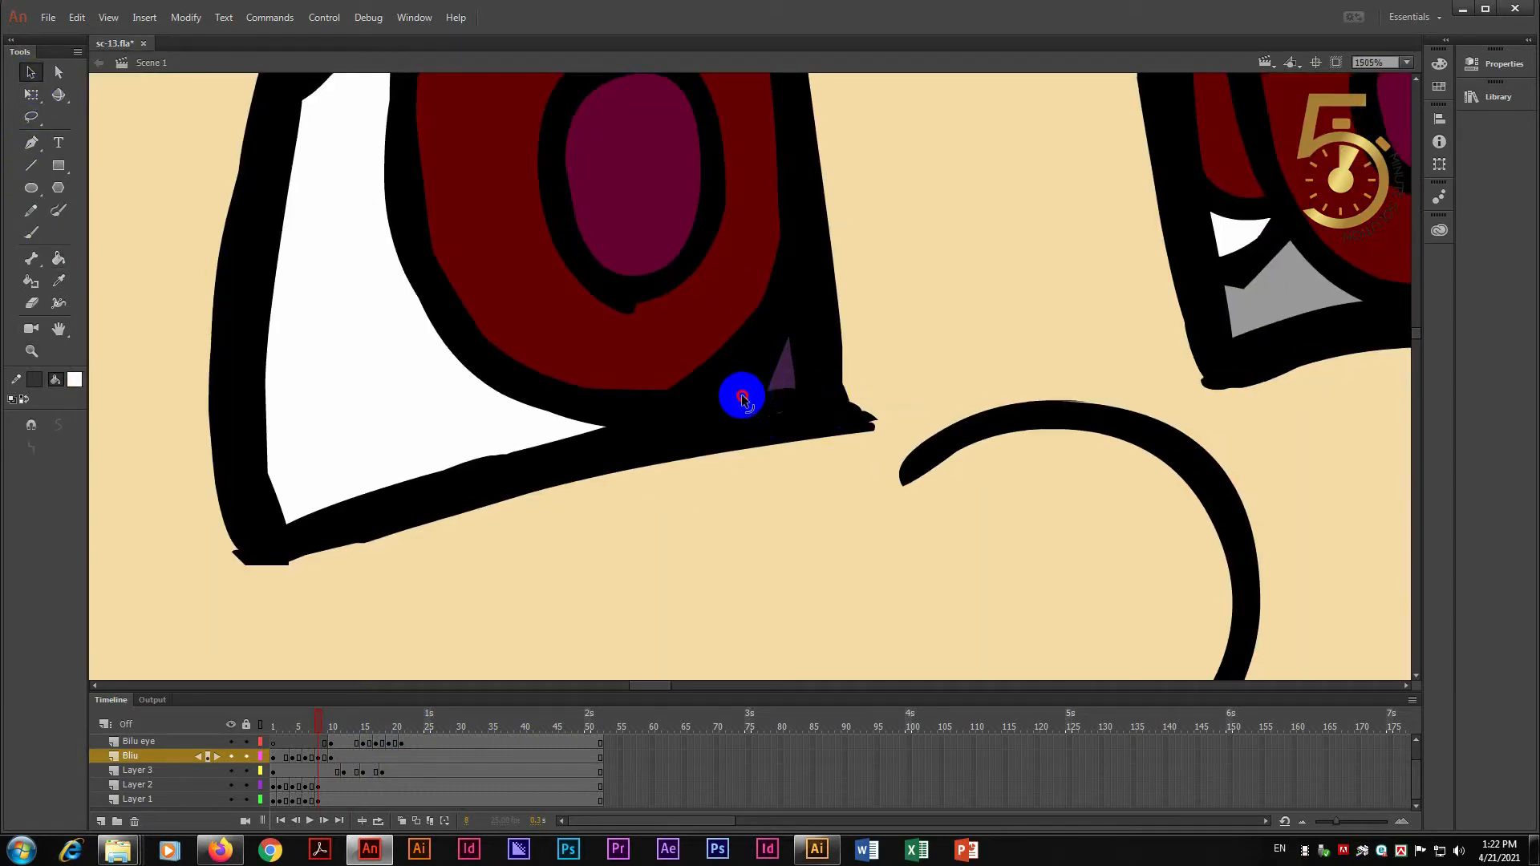
drag(788, 338, 796, 308)
mouse_move(764, 380)
mouse_down()
mouse_move(696, 420)
mouse_move(729, 398)
mouse_move(715, 389)
mouse_up()
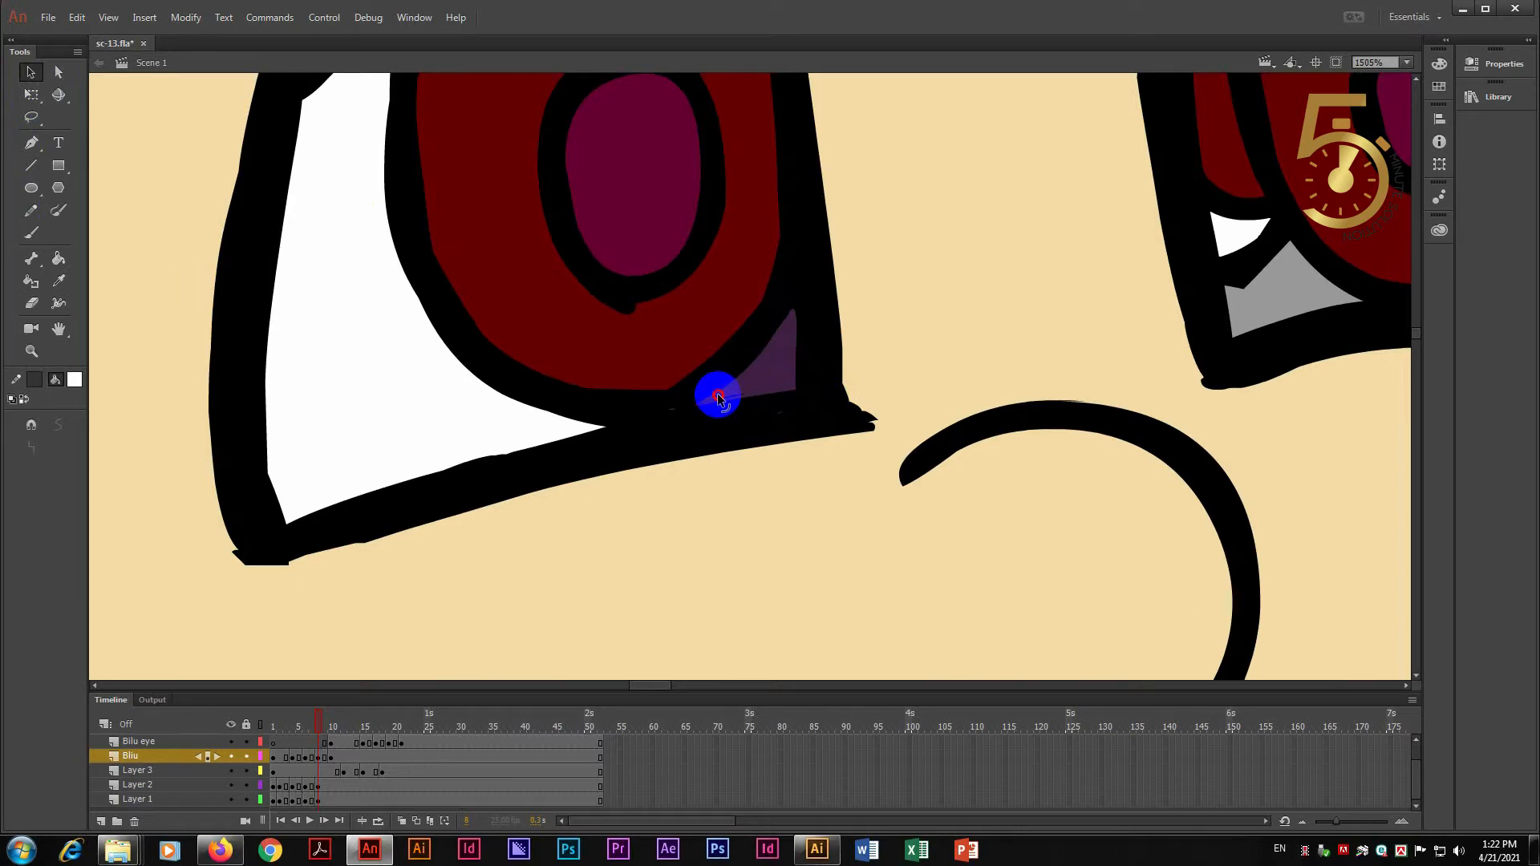
key(k)
click(756, 372)
scroll(757, 371, down, 2)
drag(817, 351, 779, 382)
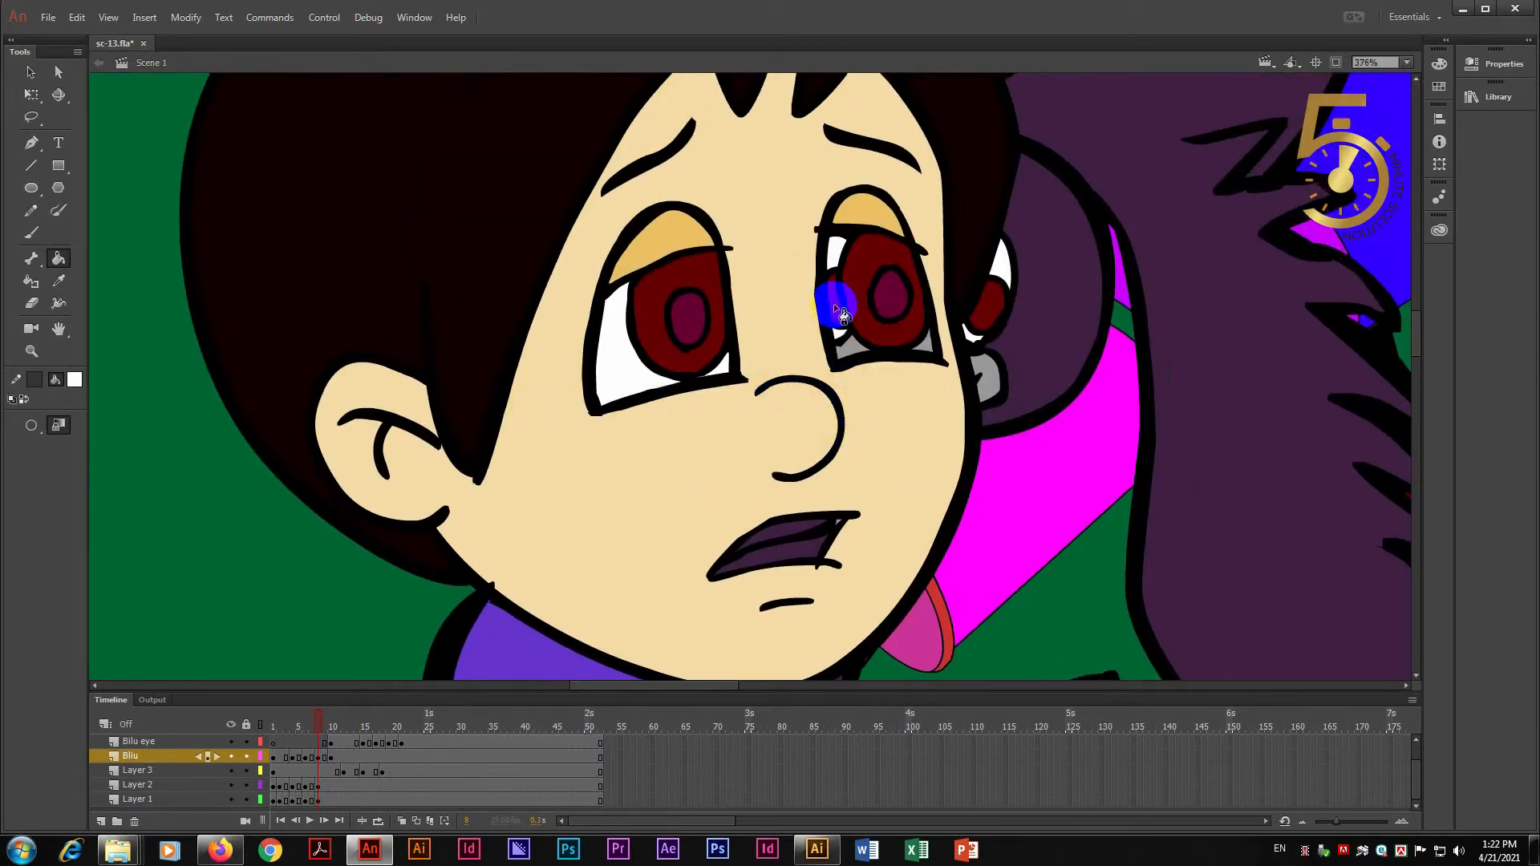
- Recolour the boy's irises brown and pupils dark red in frame 9 using colours sampled from frame 11
mouse_move(325, 724)
mouse_down()
mouse_move(351, 726)
mouse_move(310, 725)
mouse_move(361, 726)
mouse_move(335, 724)
mouse_up()
key(i)
click(734, 373)
key(i)
click(725, 410)
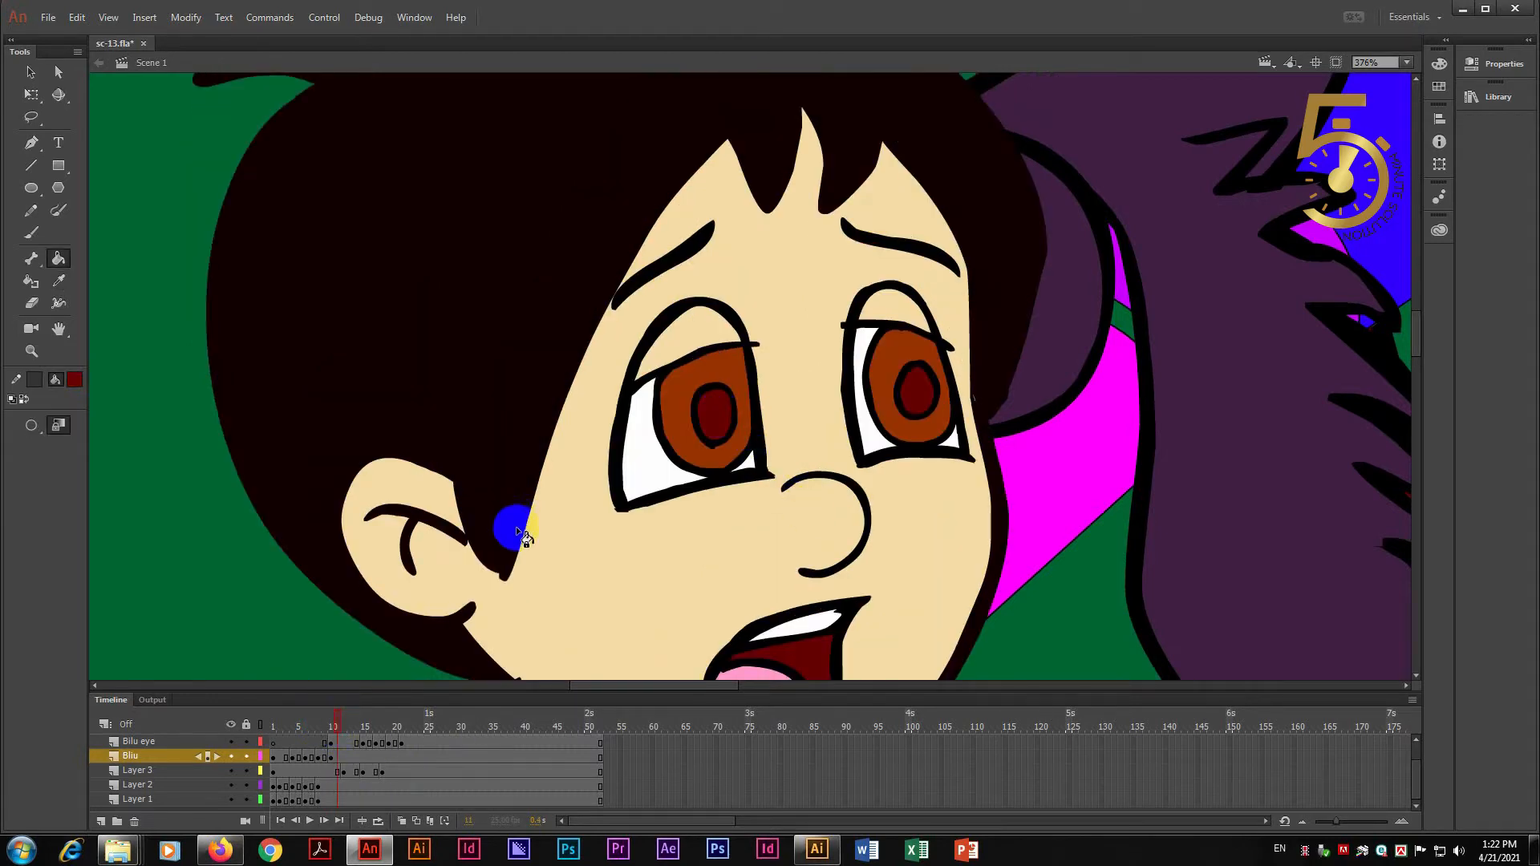
click(326, 725)
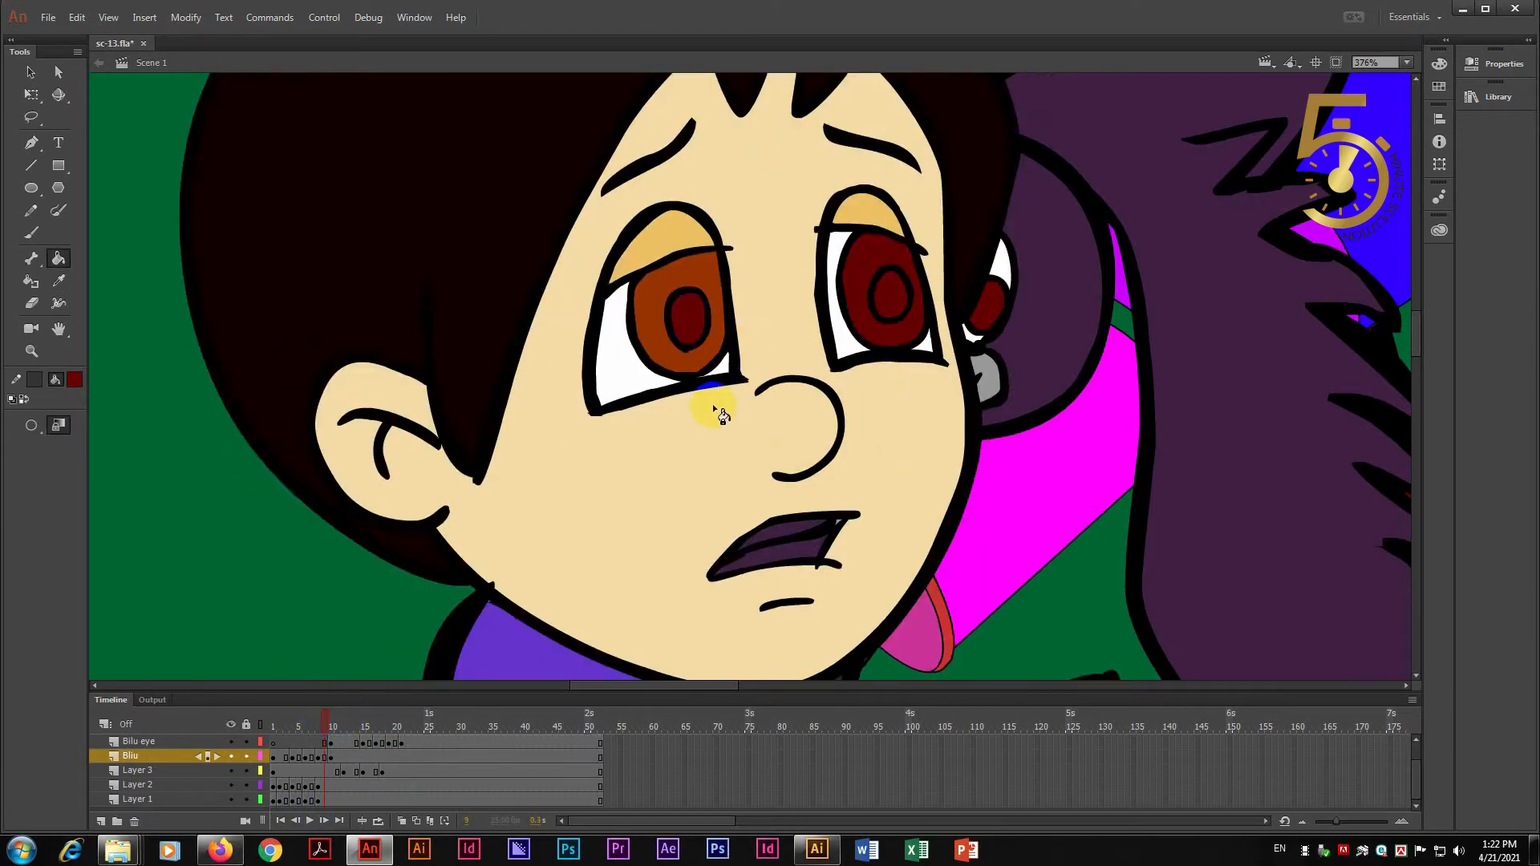
key(i)
click(709, 270)
click(873, 263)
- Sample the tan eyelid colour from frame 9 and try to fill the boy's eyelid in frame 11 with it
click(340, 726)
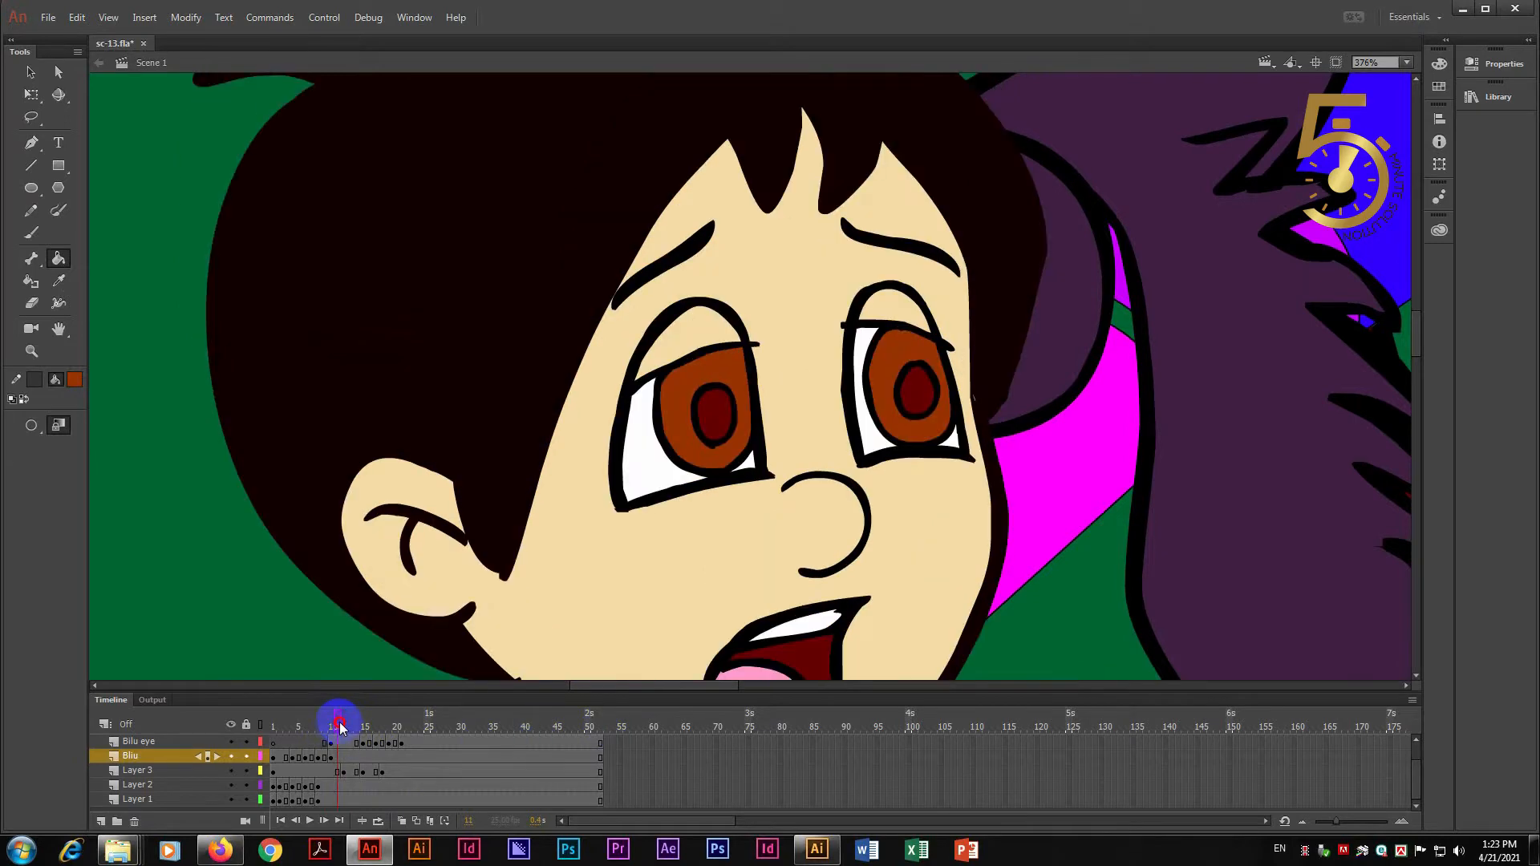
click(327, 727)
key(i)
click(888, 249)
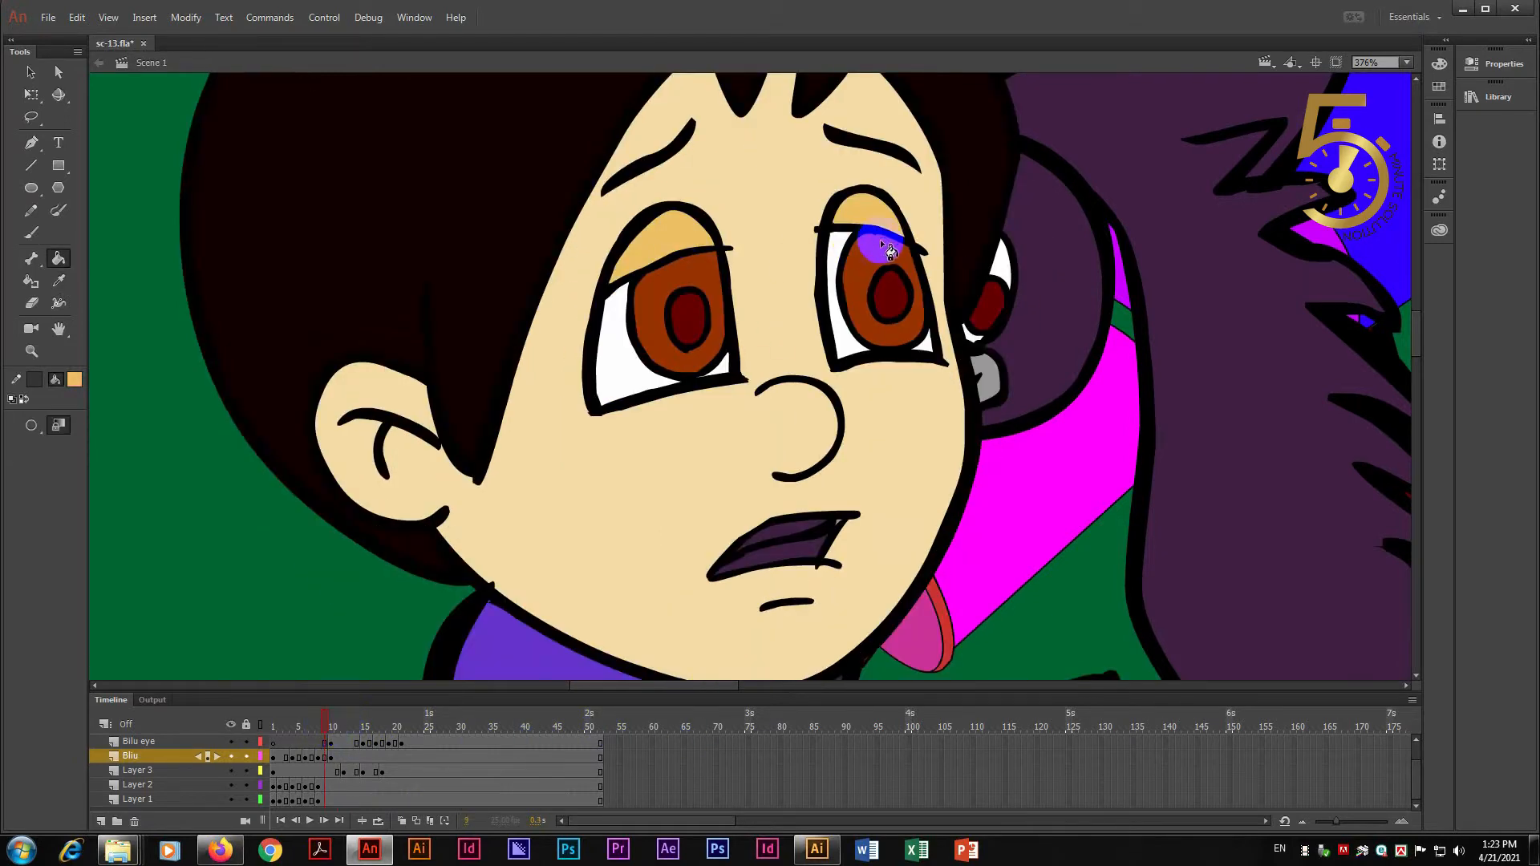
click(337, 727)
click(880, 329)
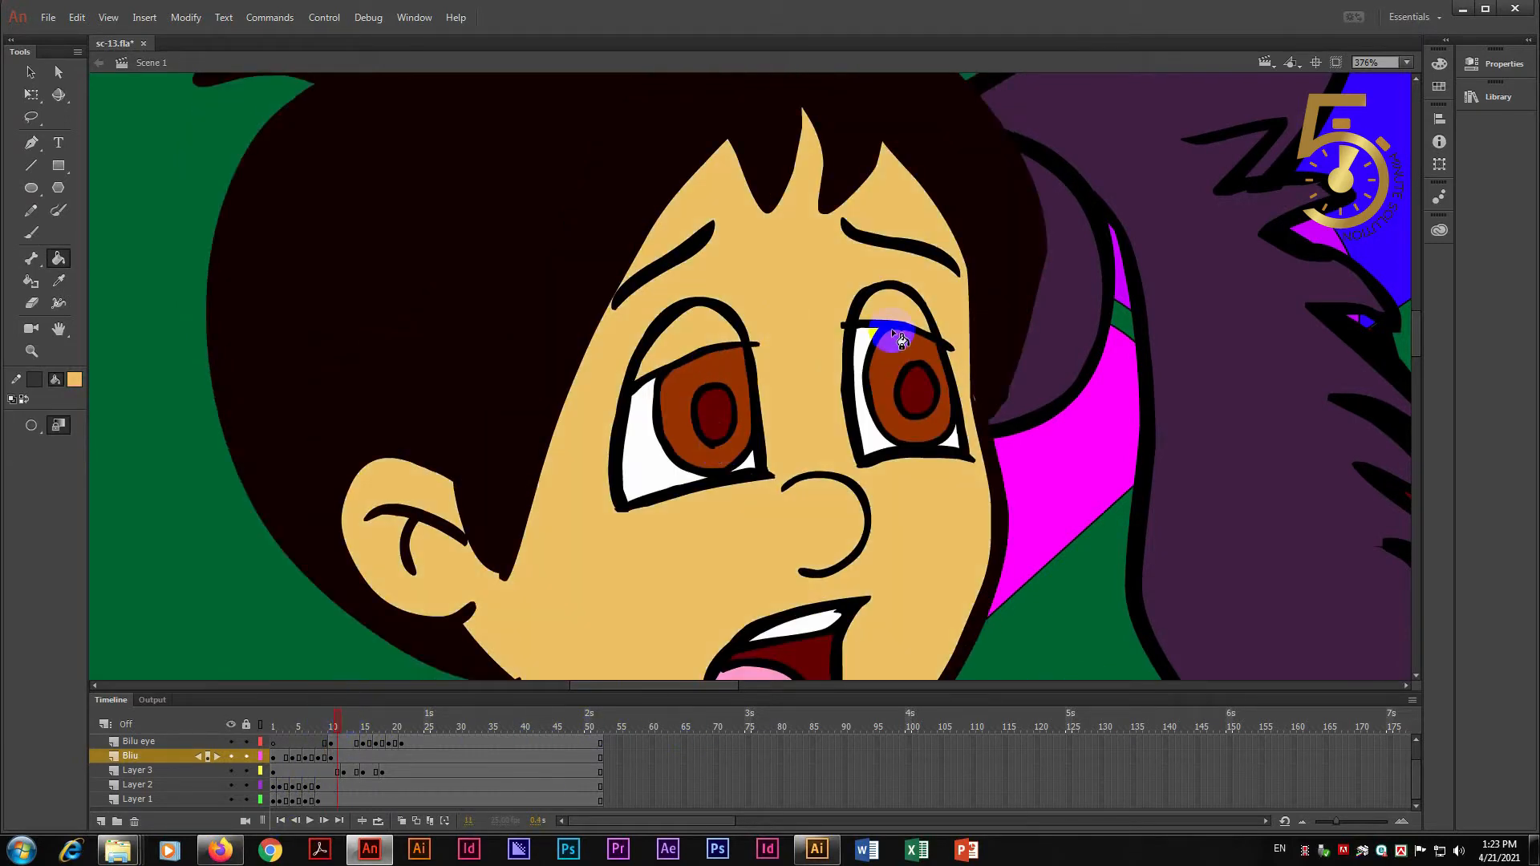
key(ctrl+z)
- Fill both upper eyelids on the Bilu eye layer with the sampled tan, including those in frame 21
click(333, 744)
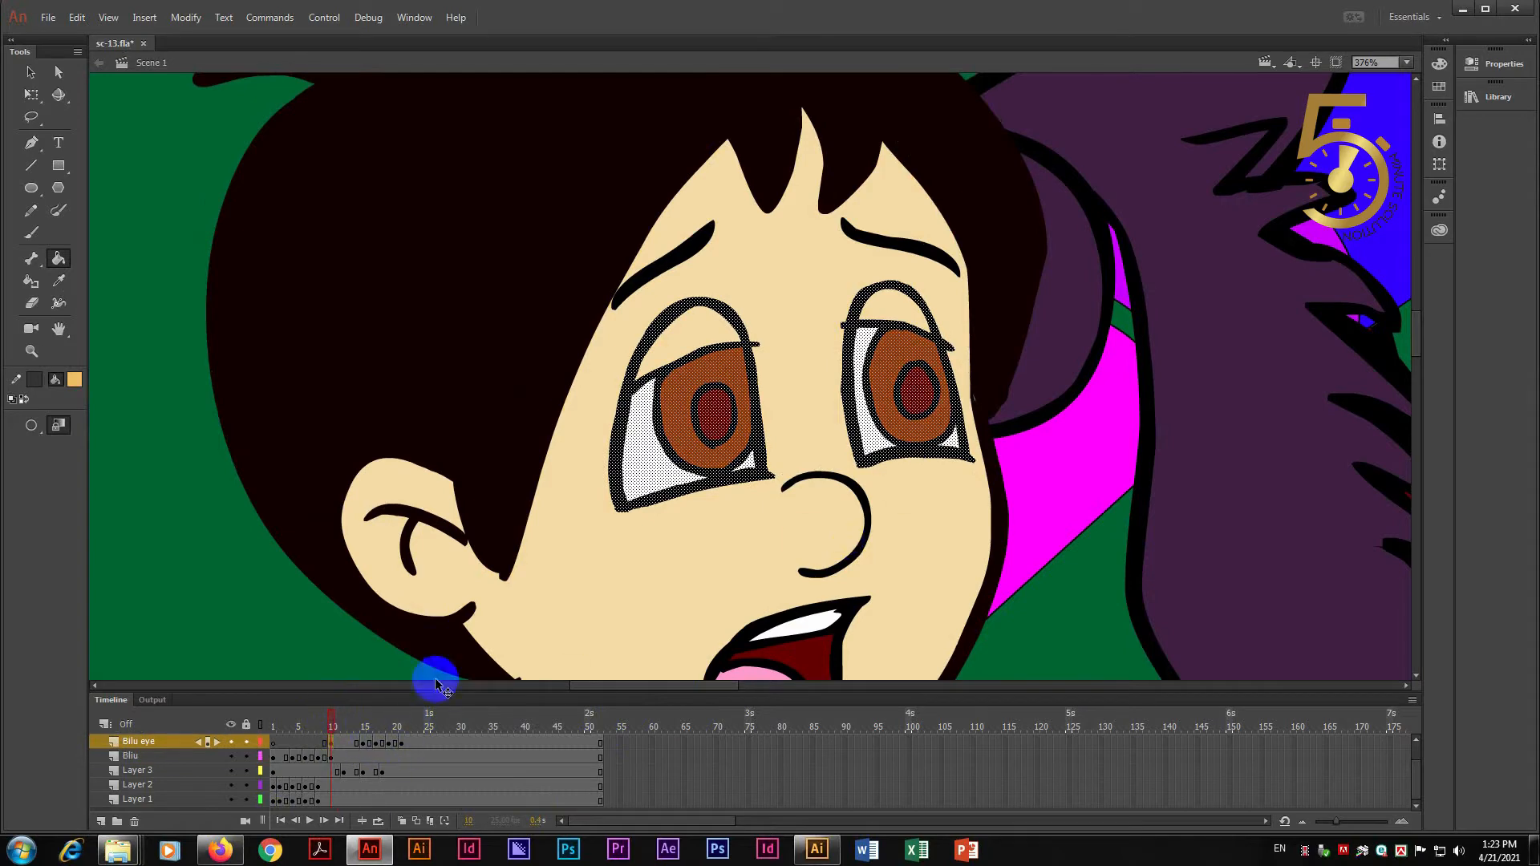
drag(353, 717, 405, 724)
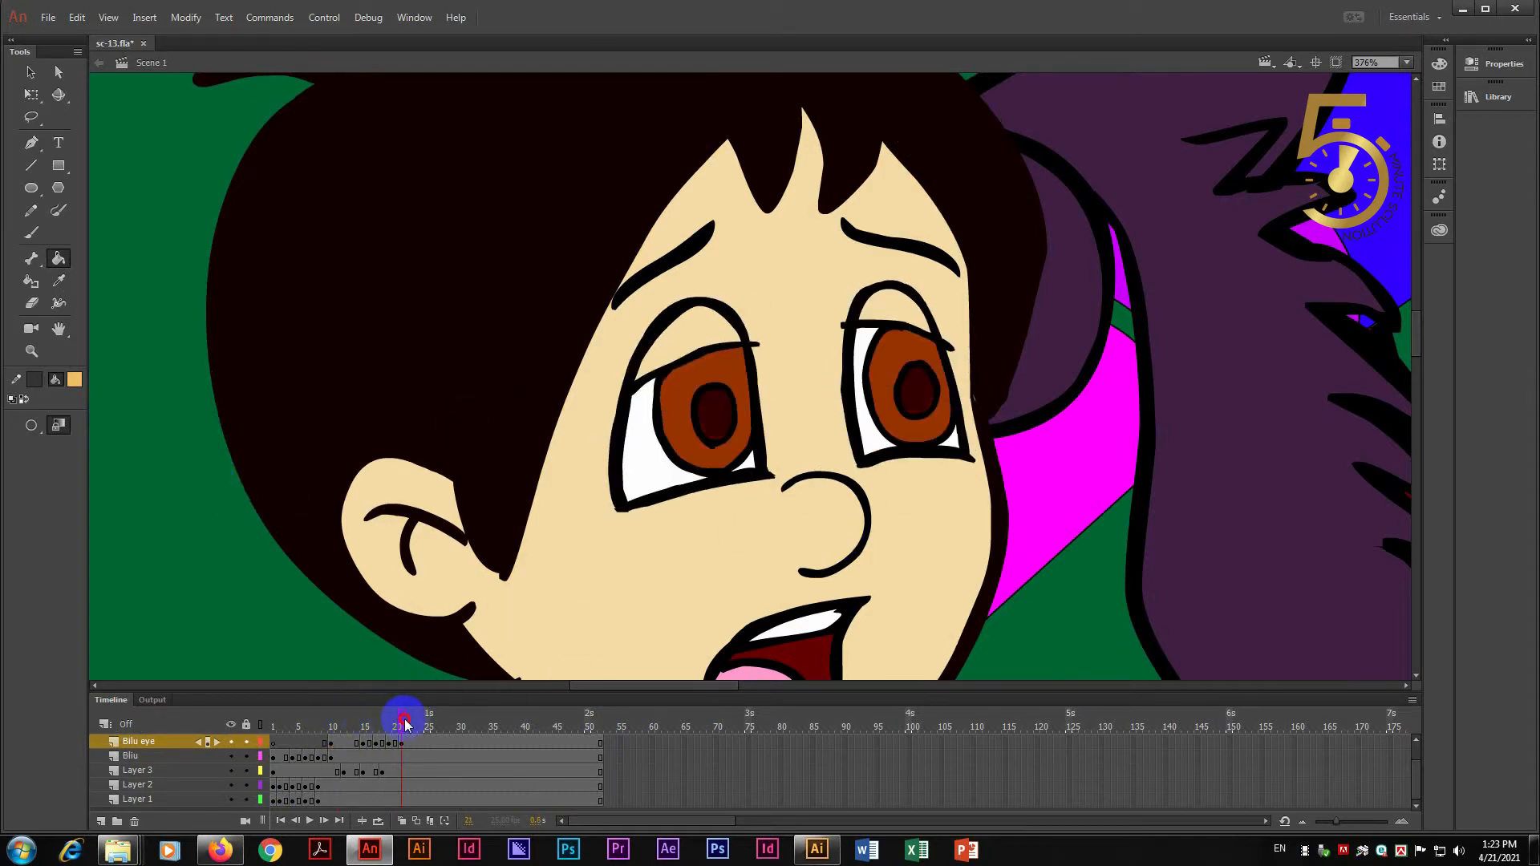
click(720, 337)
click(887, 305)
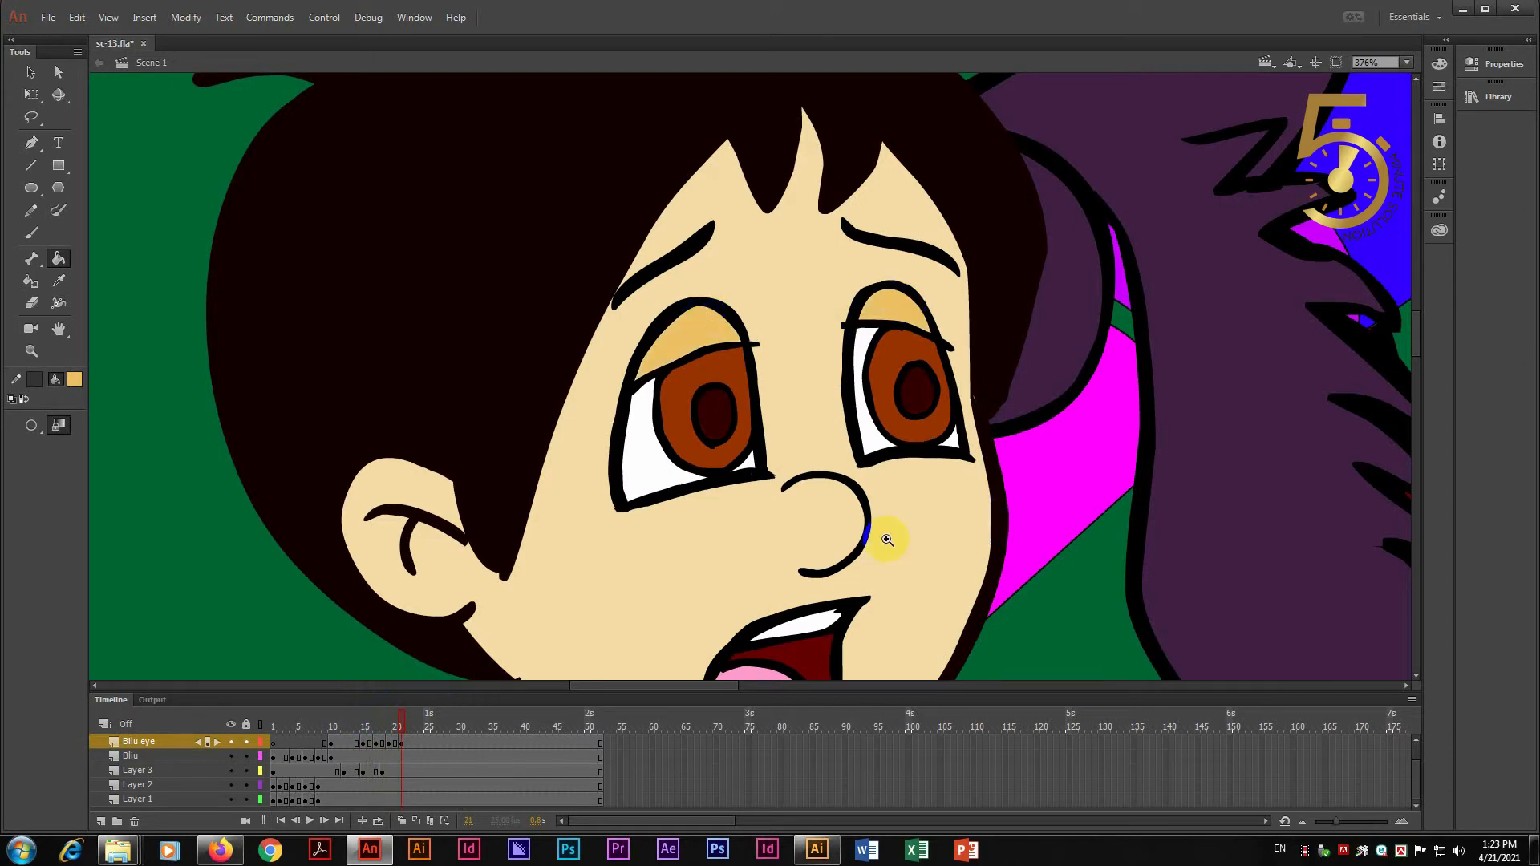
- Scrub back to the start of the scene, test the movie to check the eye colours and close the preview
key(ctrl+minus)
key(ctrl+minus)
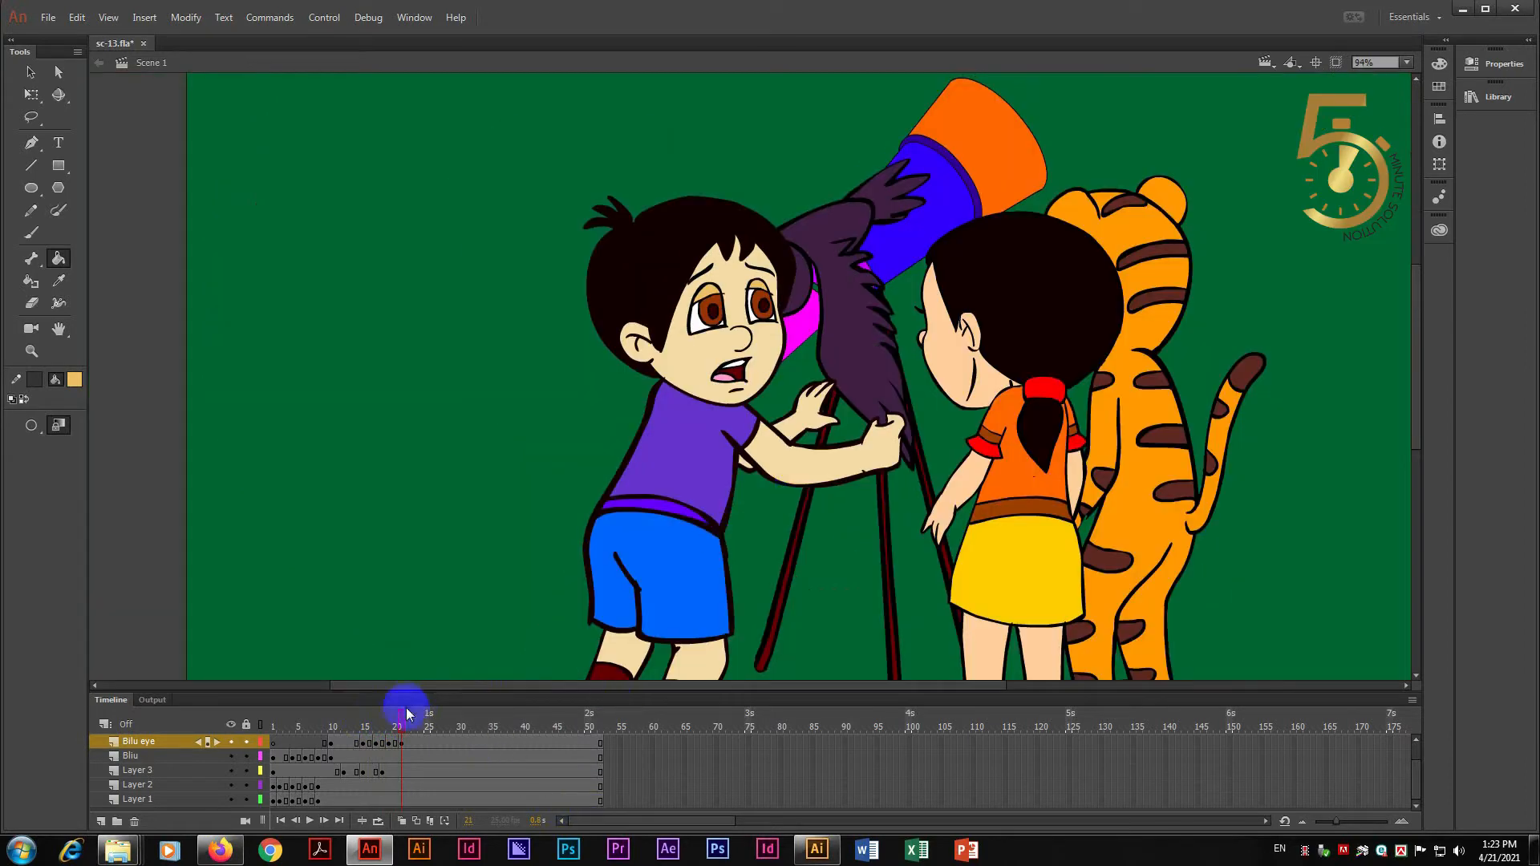
drag(407, 714, 230, 725)
key(ctrl+Return)
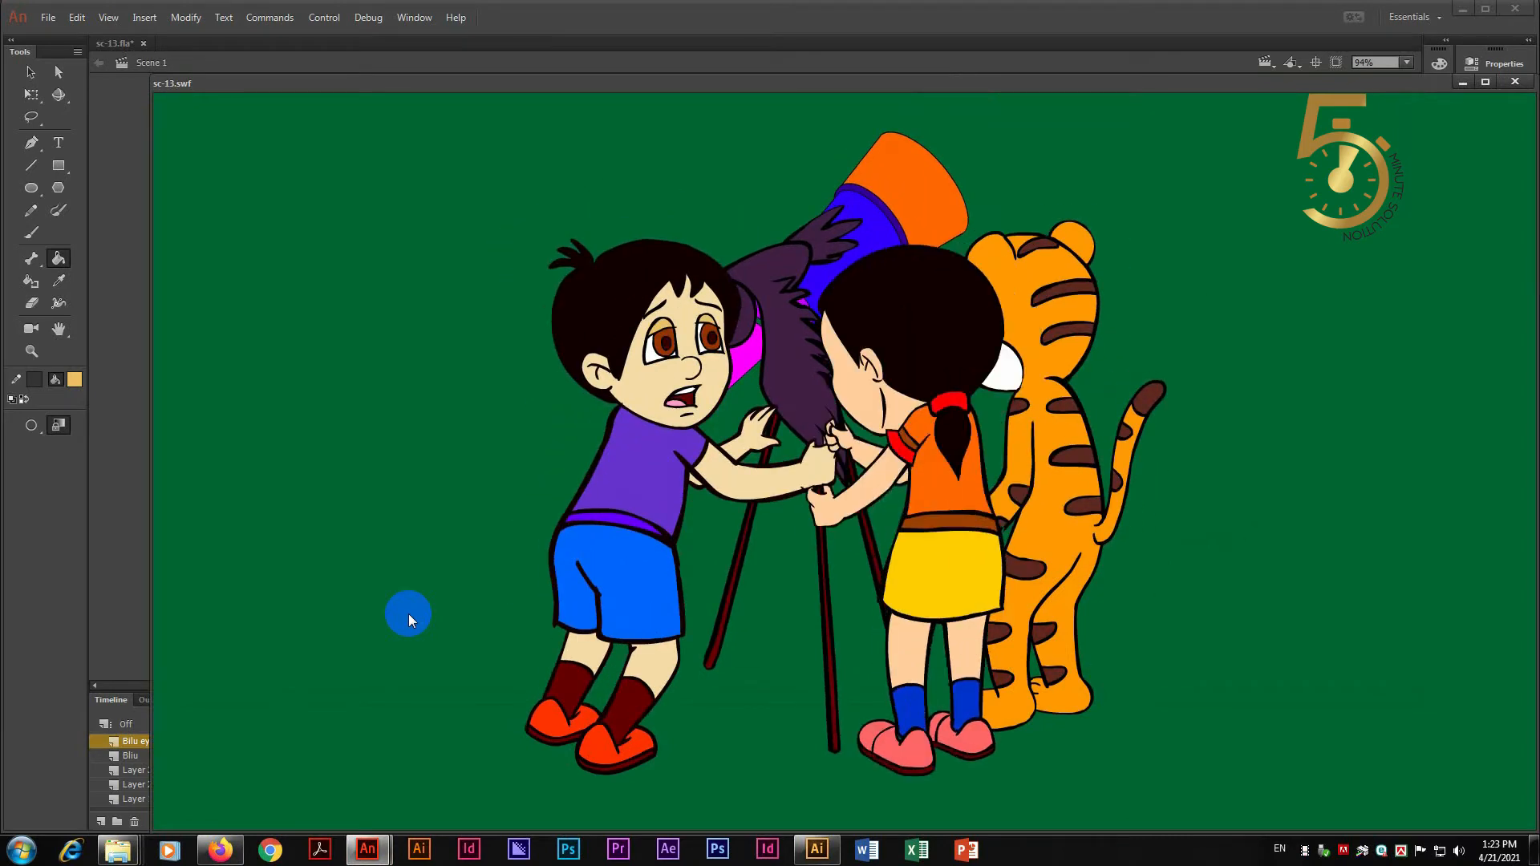
drag(1327, 87, 1293, 83)
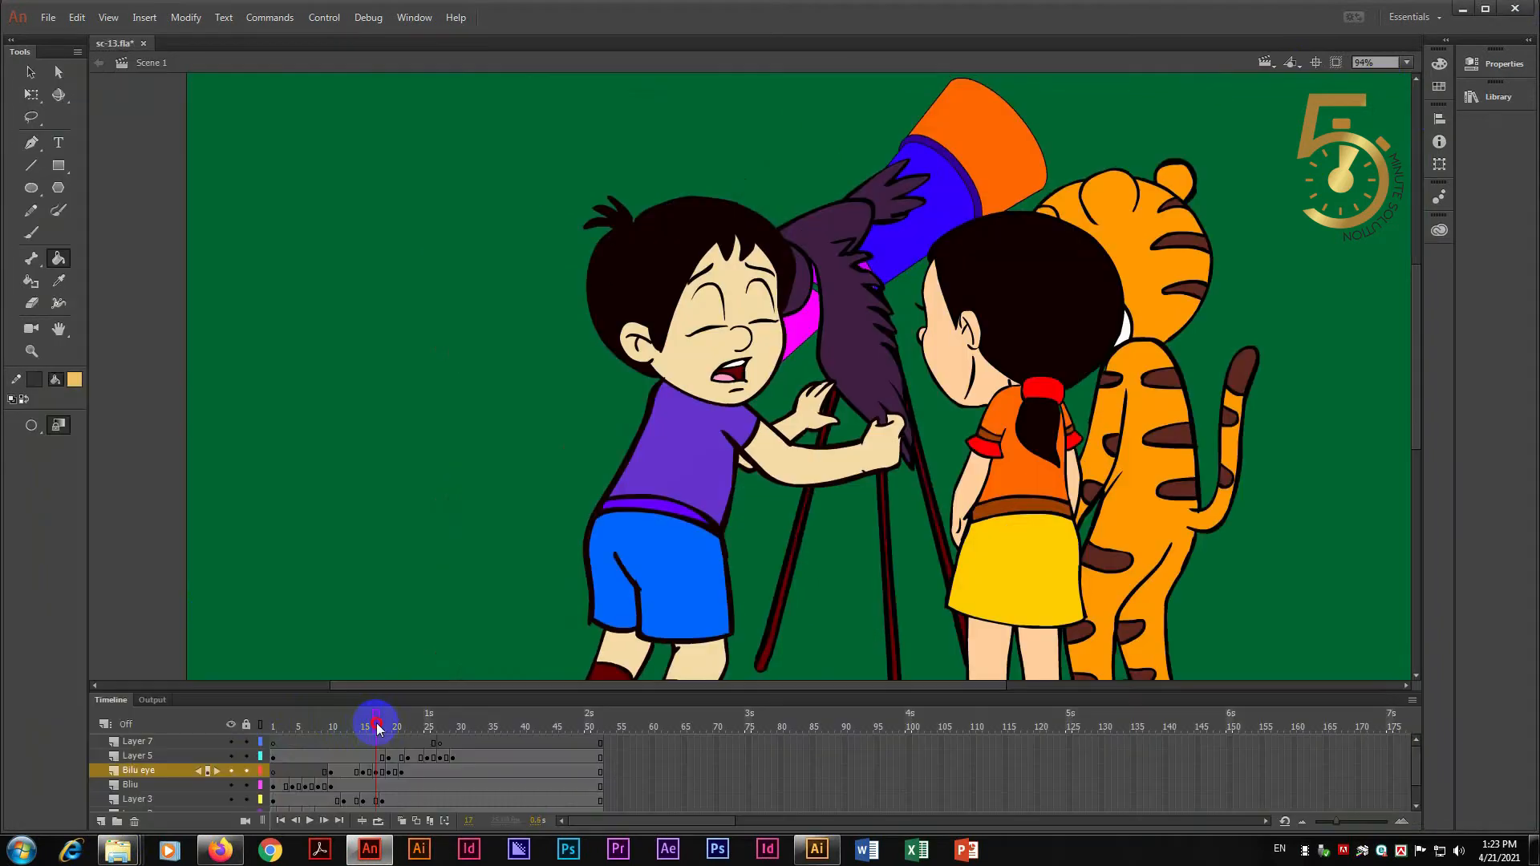
- Recolour both of the boy's upper eyelids in frame 12 with his light face skin colour
drag(378, 729, 344, 728)
key(z)
drag(640, 198, 809, 351)
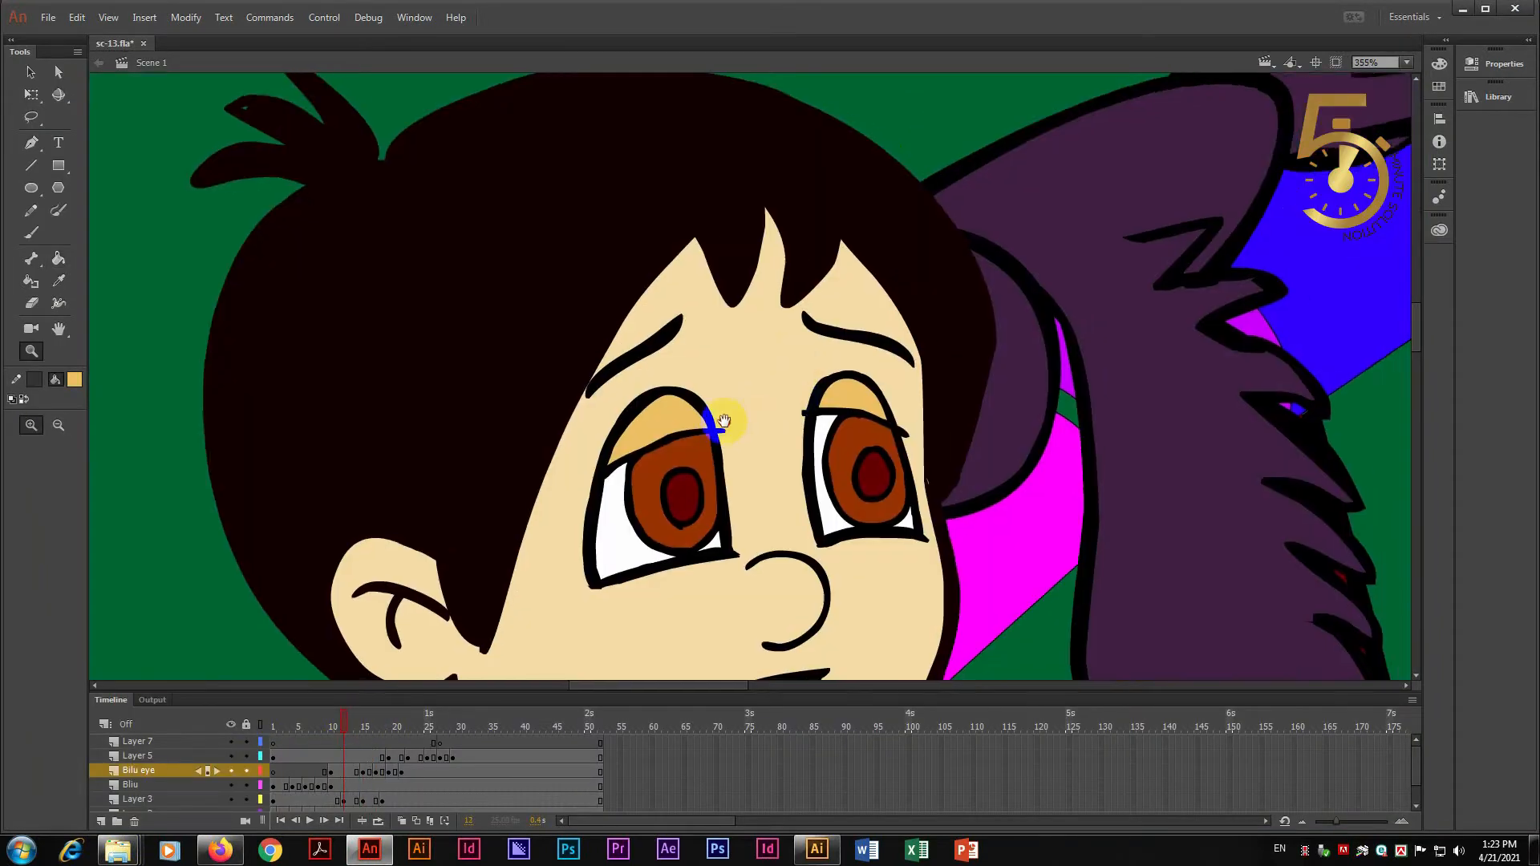
key(k)
click(664, 361)
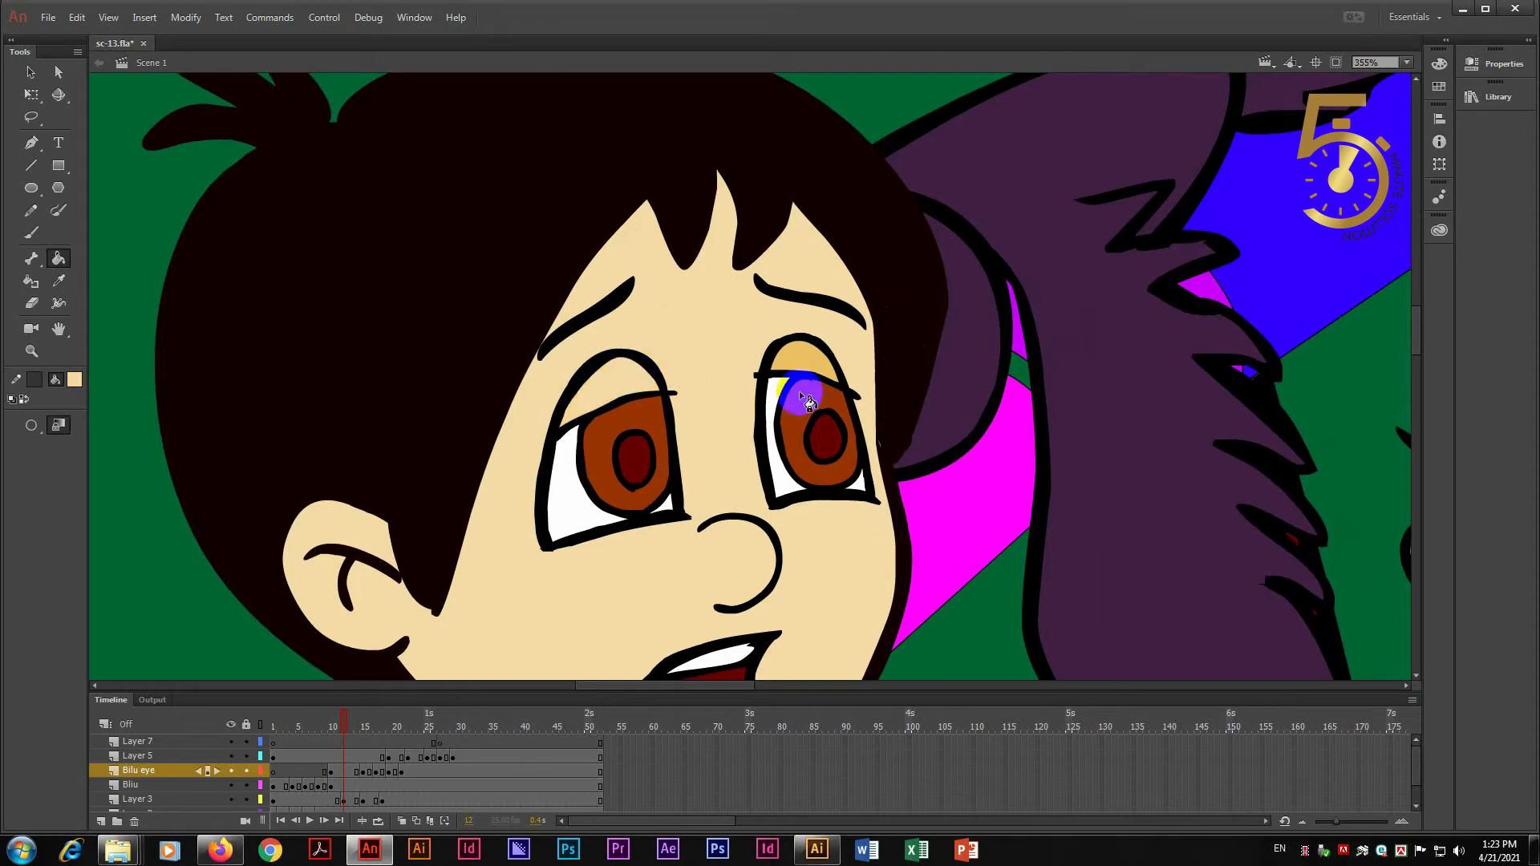
click(798, 358)
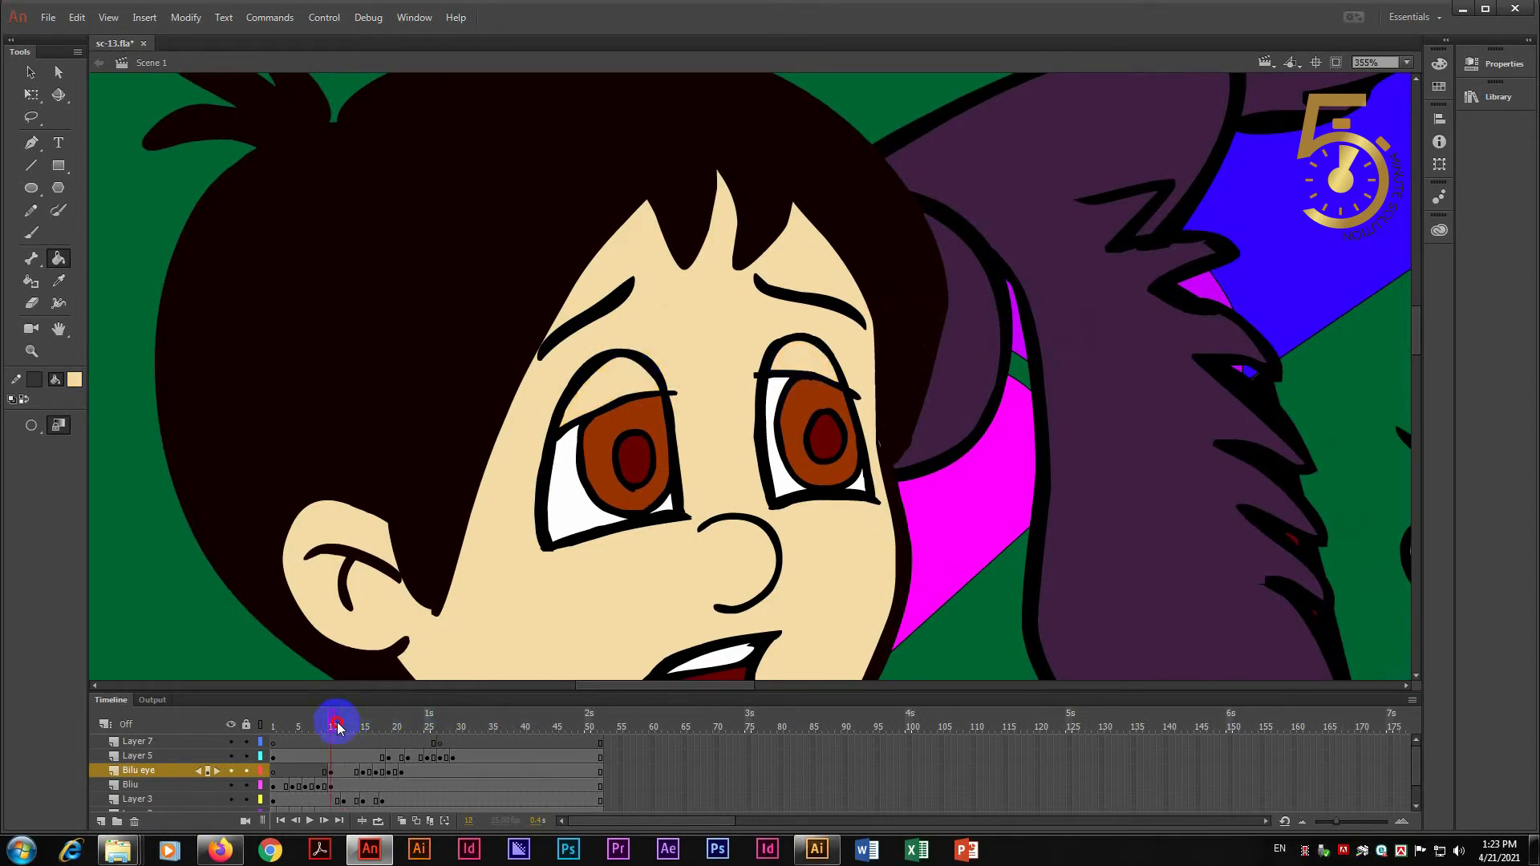
- Go to frame 9 and fill both upper eyelids with the same light skin colour
drag(338, 727, 325, 727)
click(584, 279)
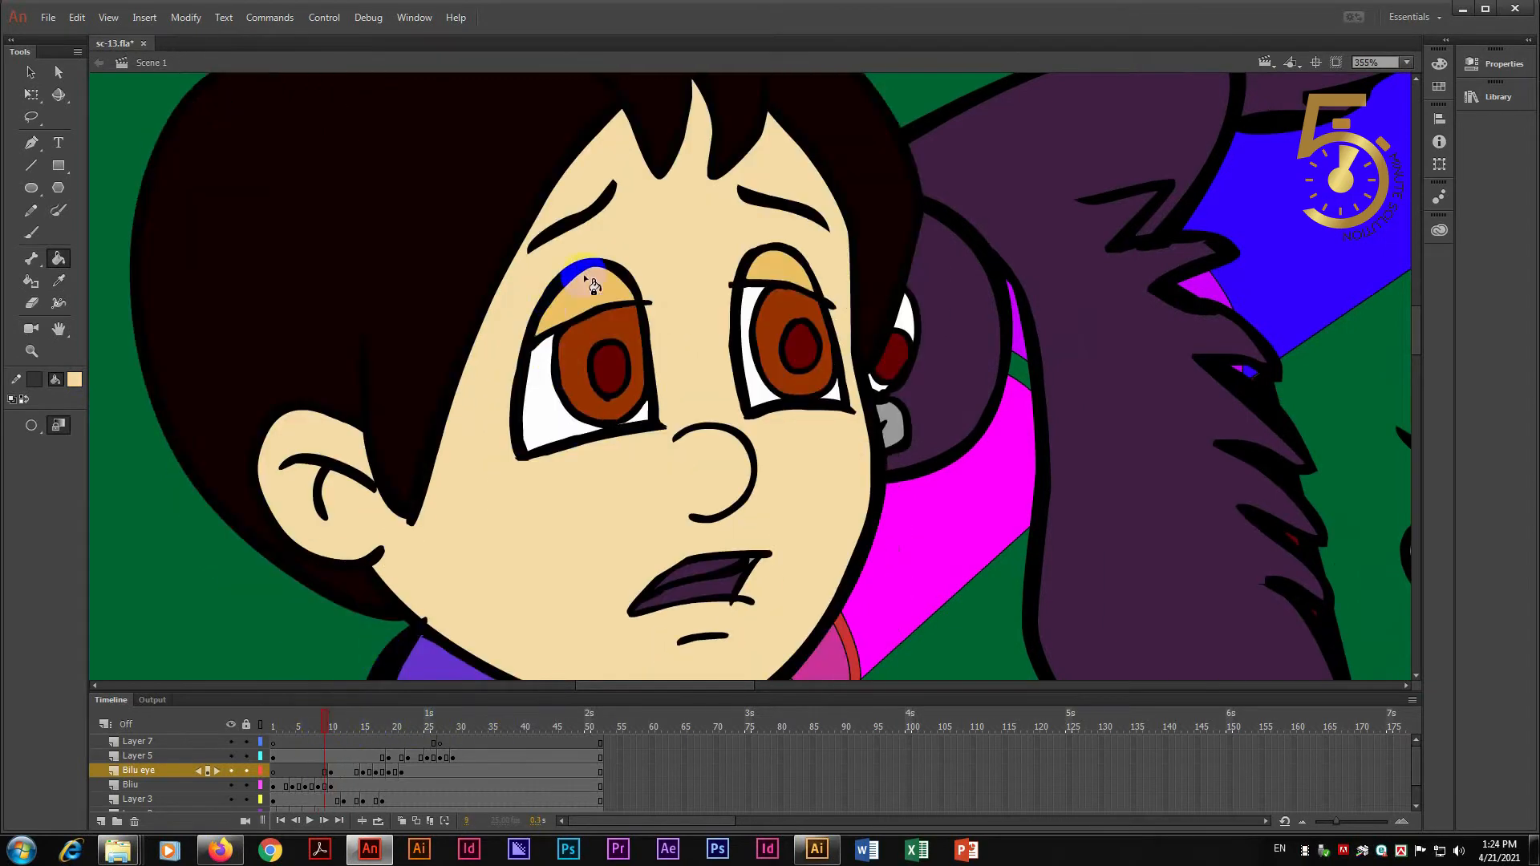
click(821, 261)
- Go to frame 22 and replace the tan of both upper eyelids with the light skin colour
click(295, 773)
drag(325, 732, 408, 717)
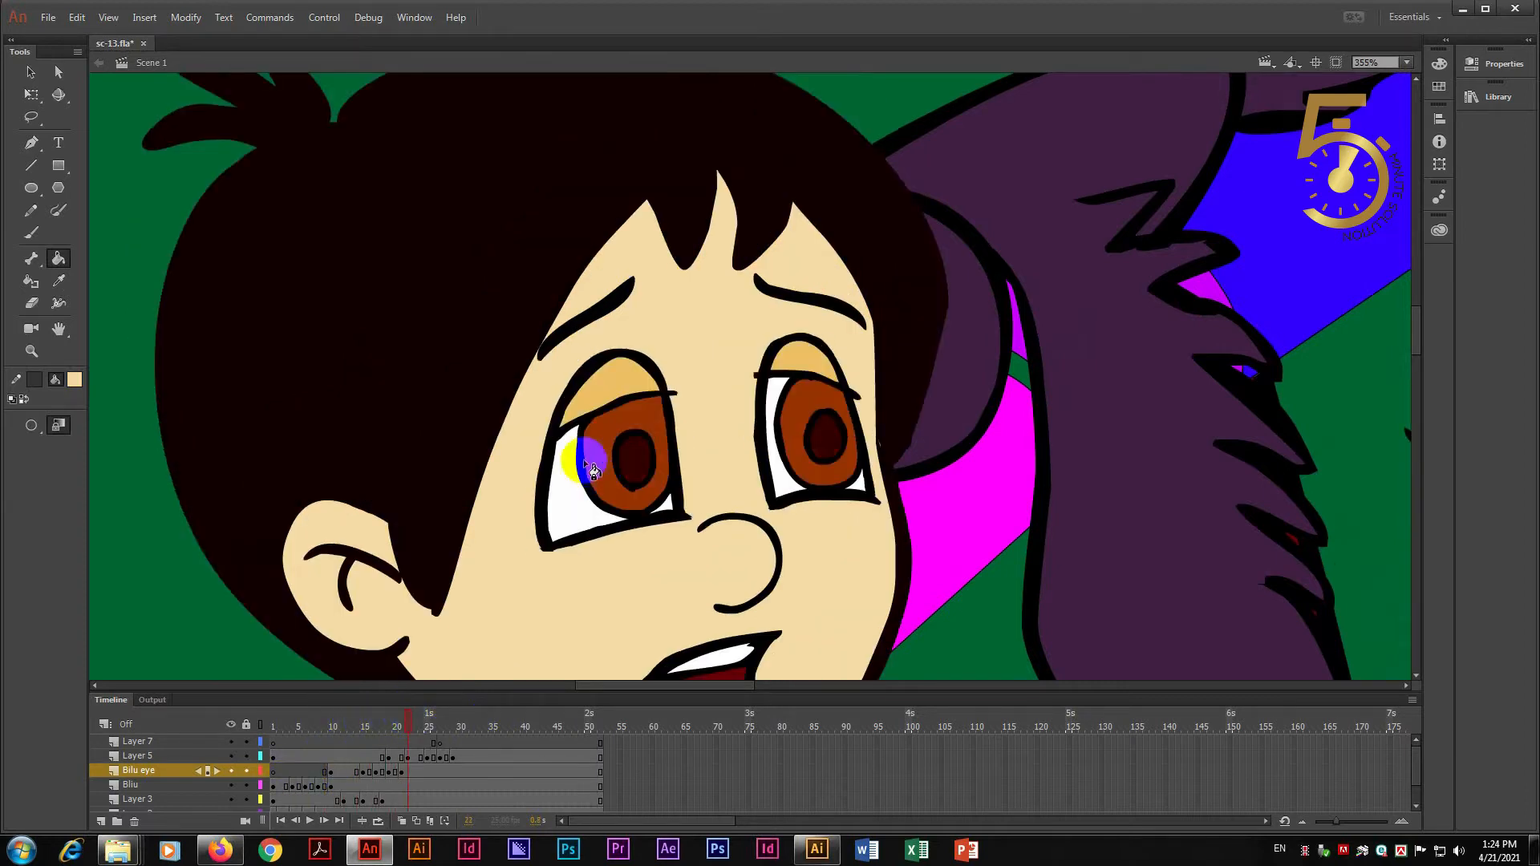
click(608, 377)
click(824, 358)
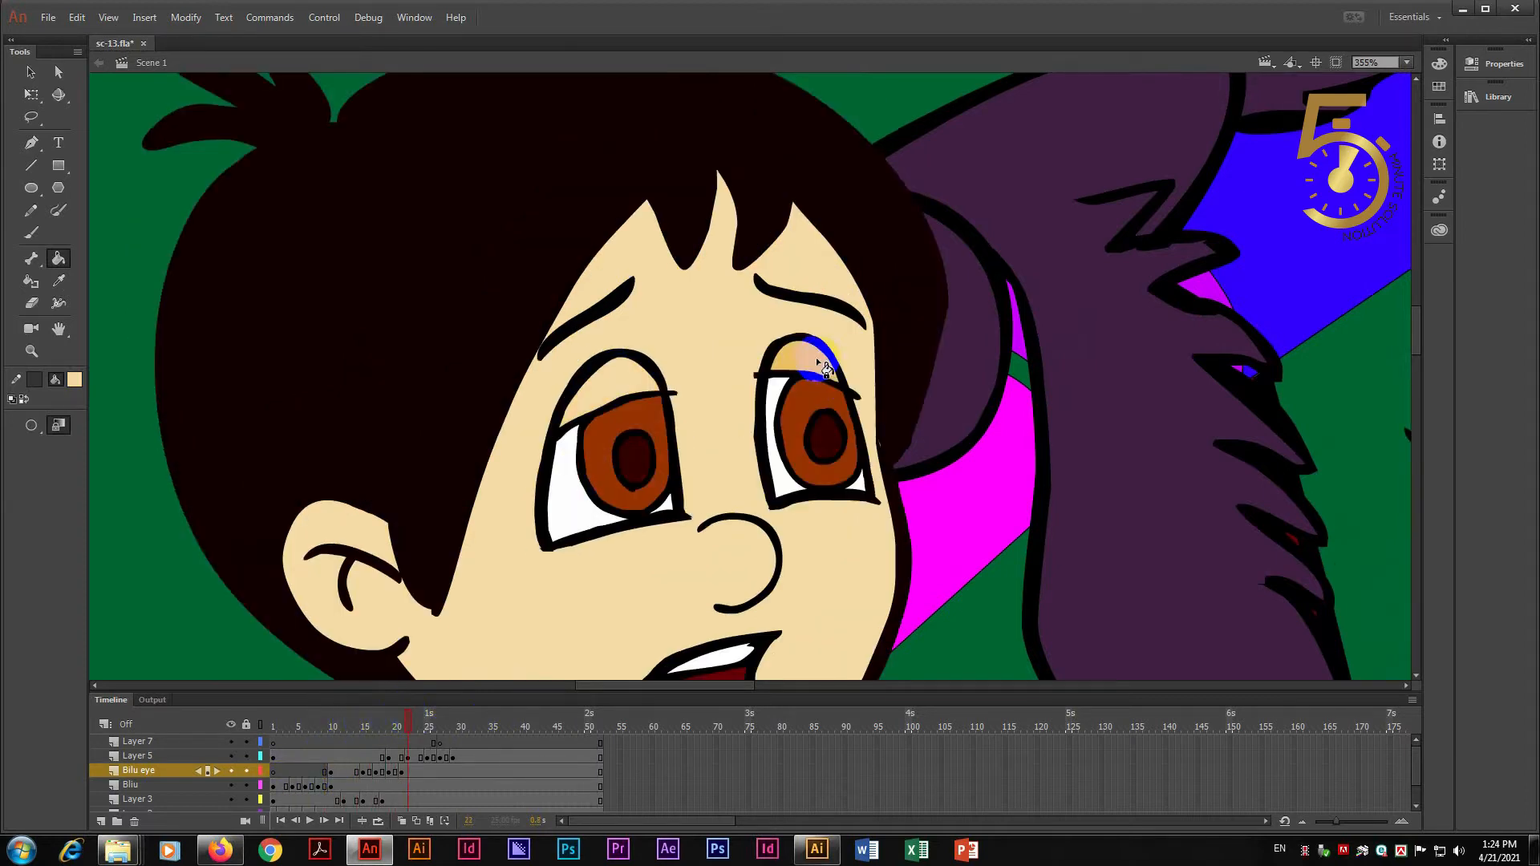
- Return to frame 1 with the whole stage in view, test the movie again and close the preview
click(538, 794)
drag(438, 727, 254, 744)
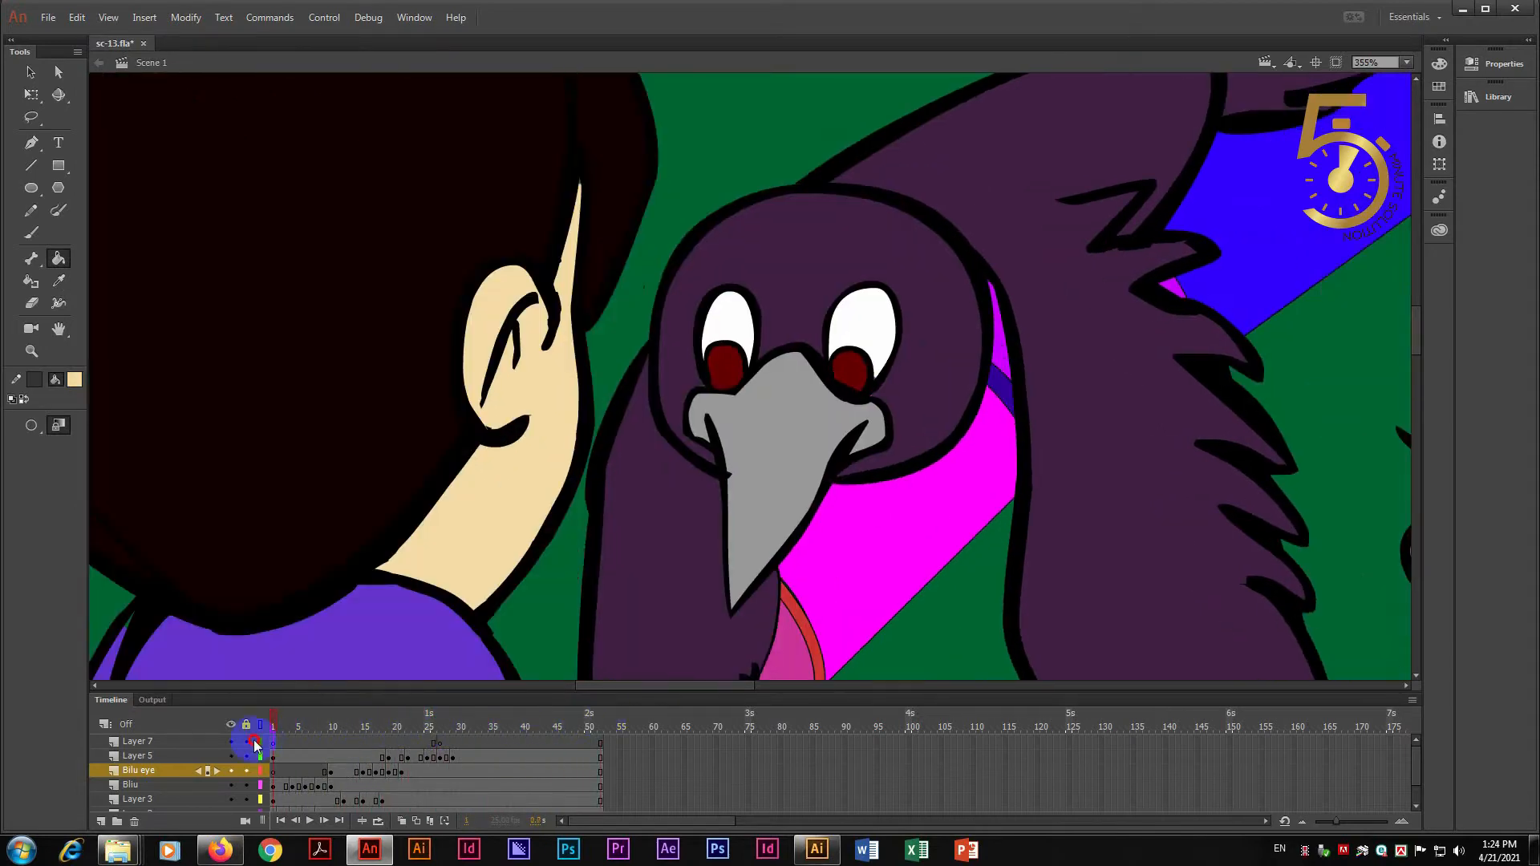
key(ctrl+minus)
key(ctrl+minus)
key(ctrl+minus)
drag(888, 460, 813, 437)
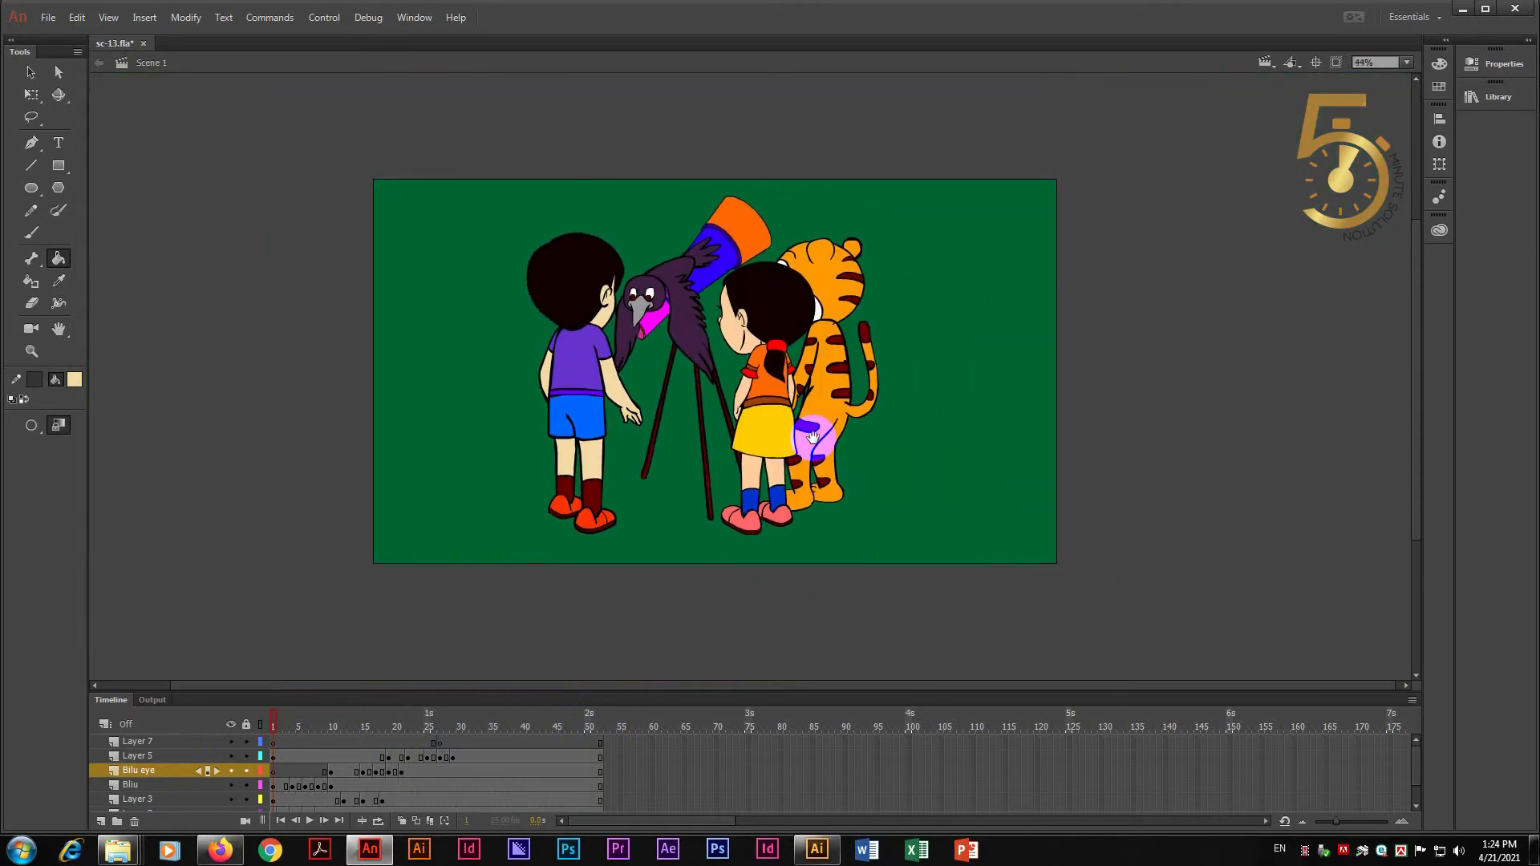
key(ctrl+Return)
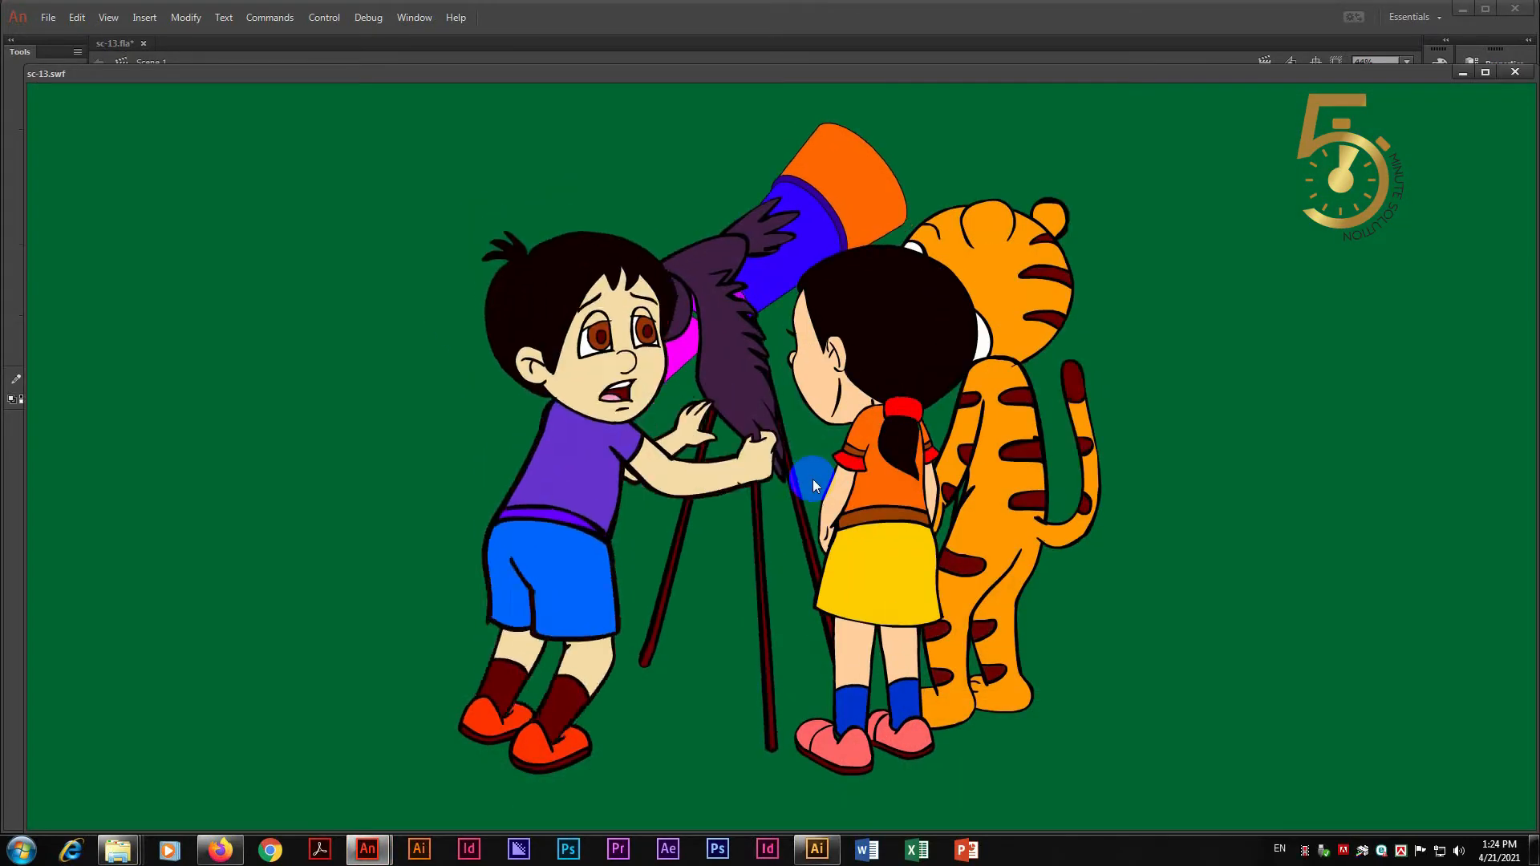
key(ctrl+w)
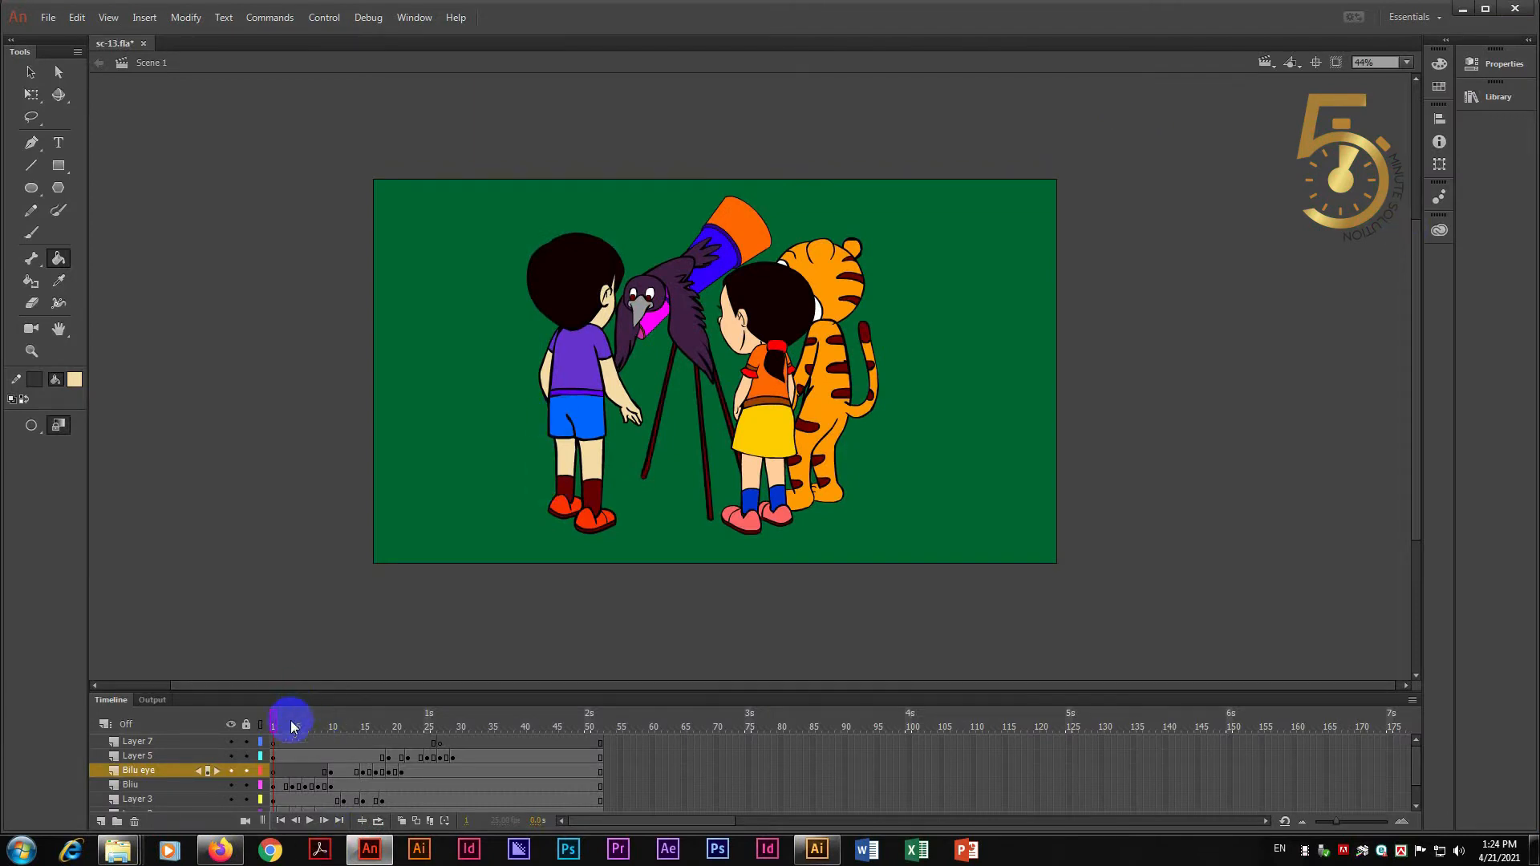
- Scrub between frames 1 and 11 to examine how the boy turns around, and stop at frame 9
key(z)
drag(479, 201, 973, 569)
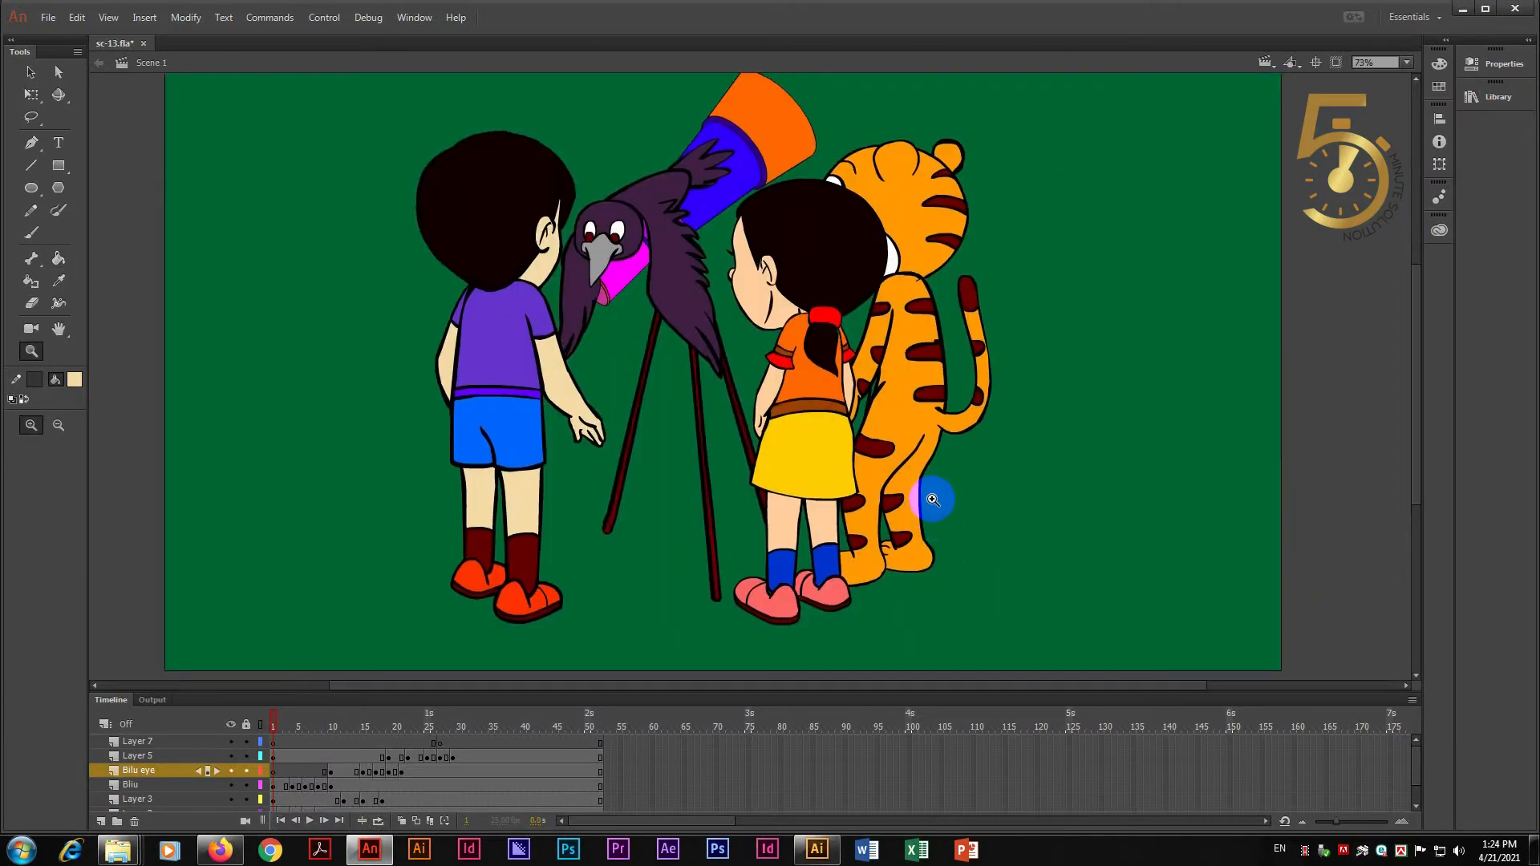
drag(278, 729, 270, 695)
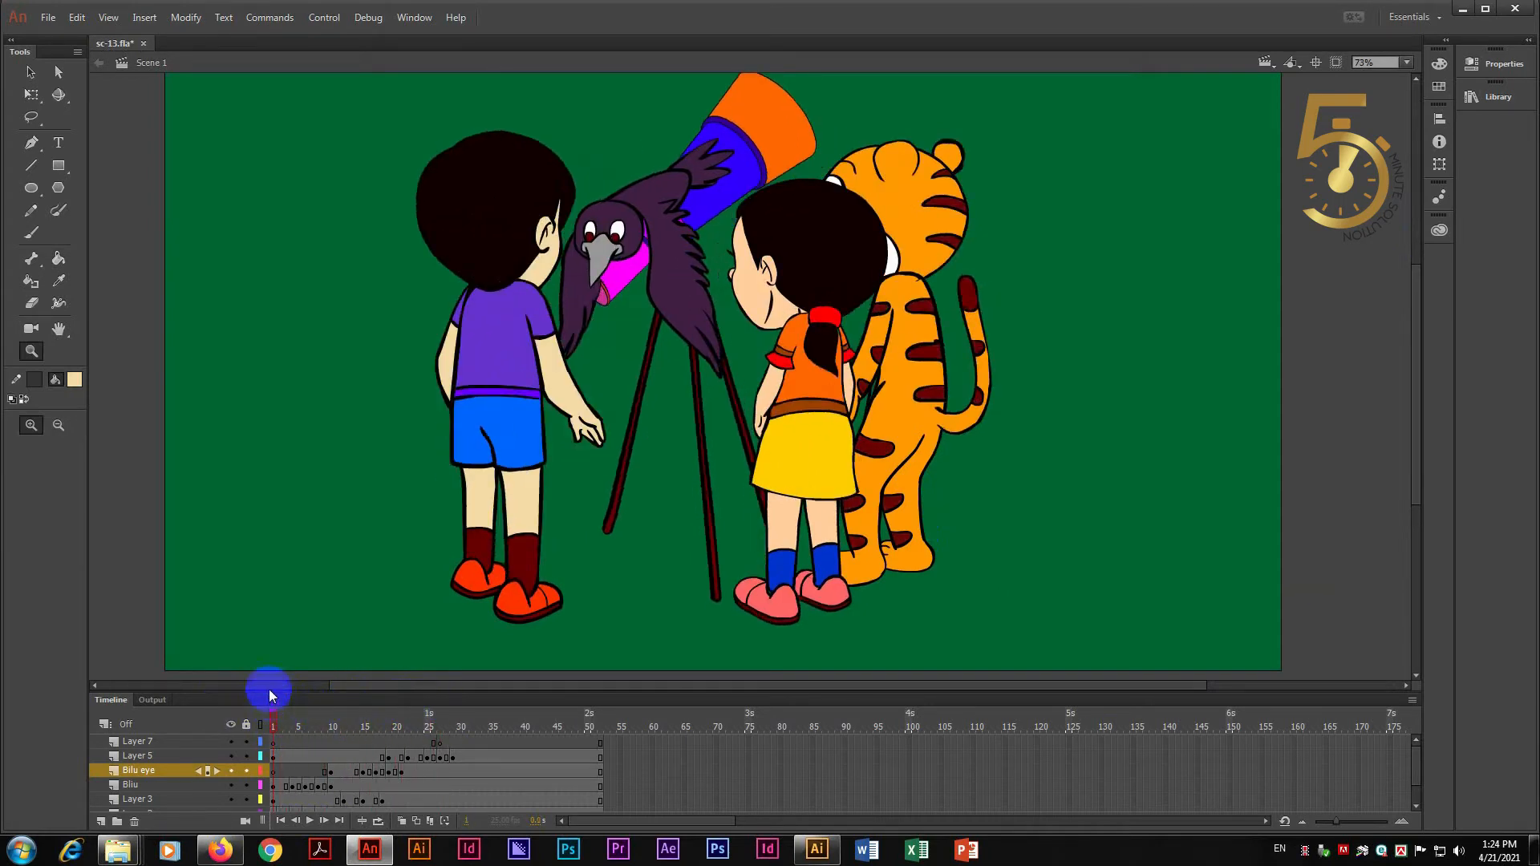
click(336, 723)
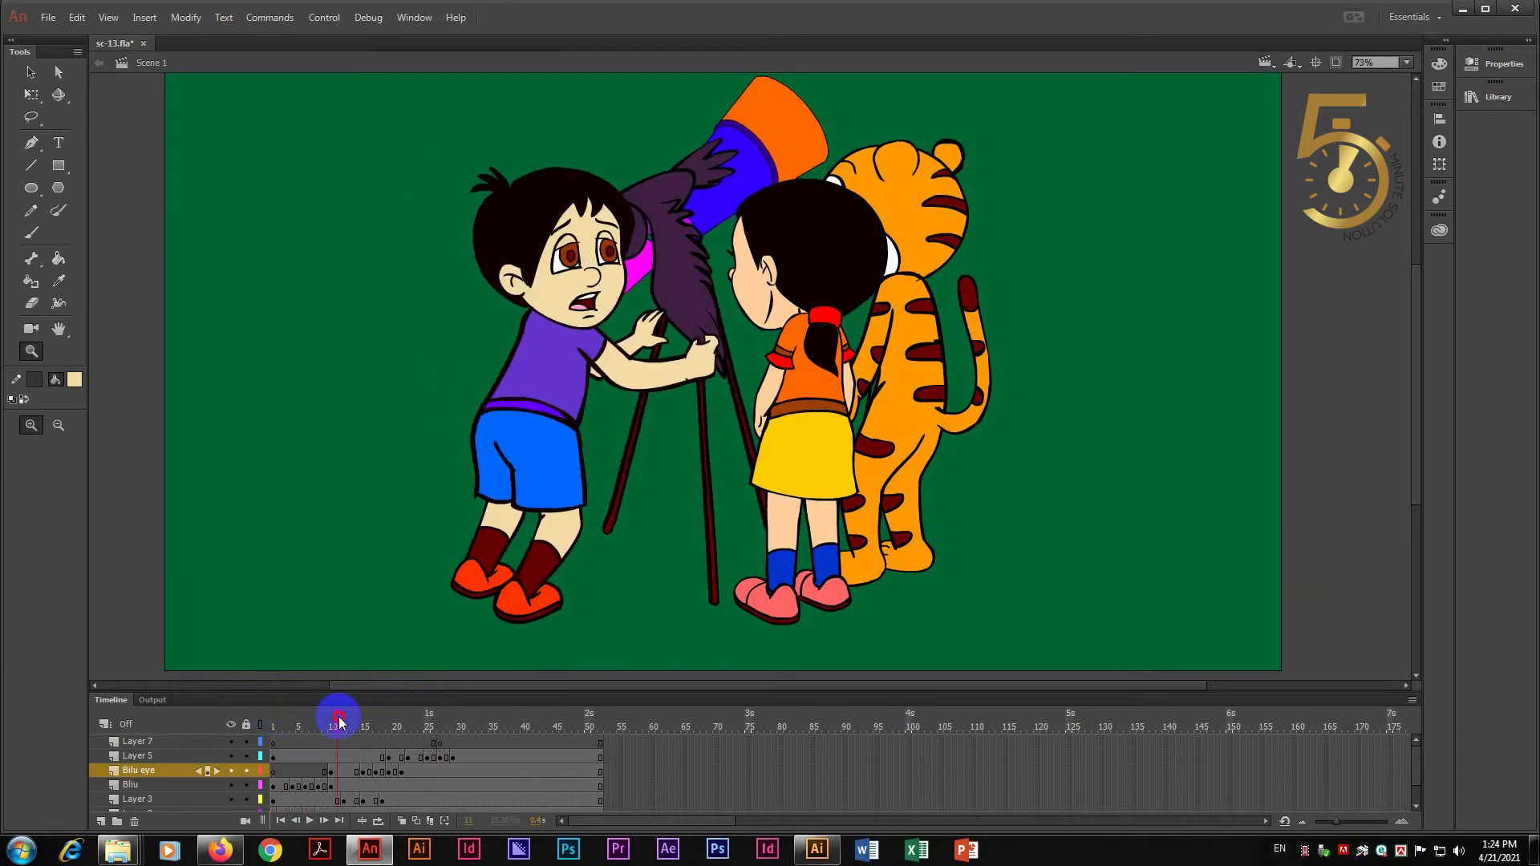
mouse_move(339, 723)
mouse_down()
mouse_move(396, 722)
mouse_move(318, 728)
mouse_up()
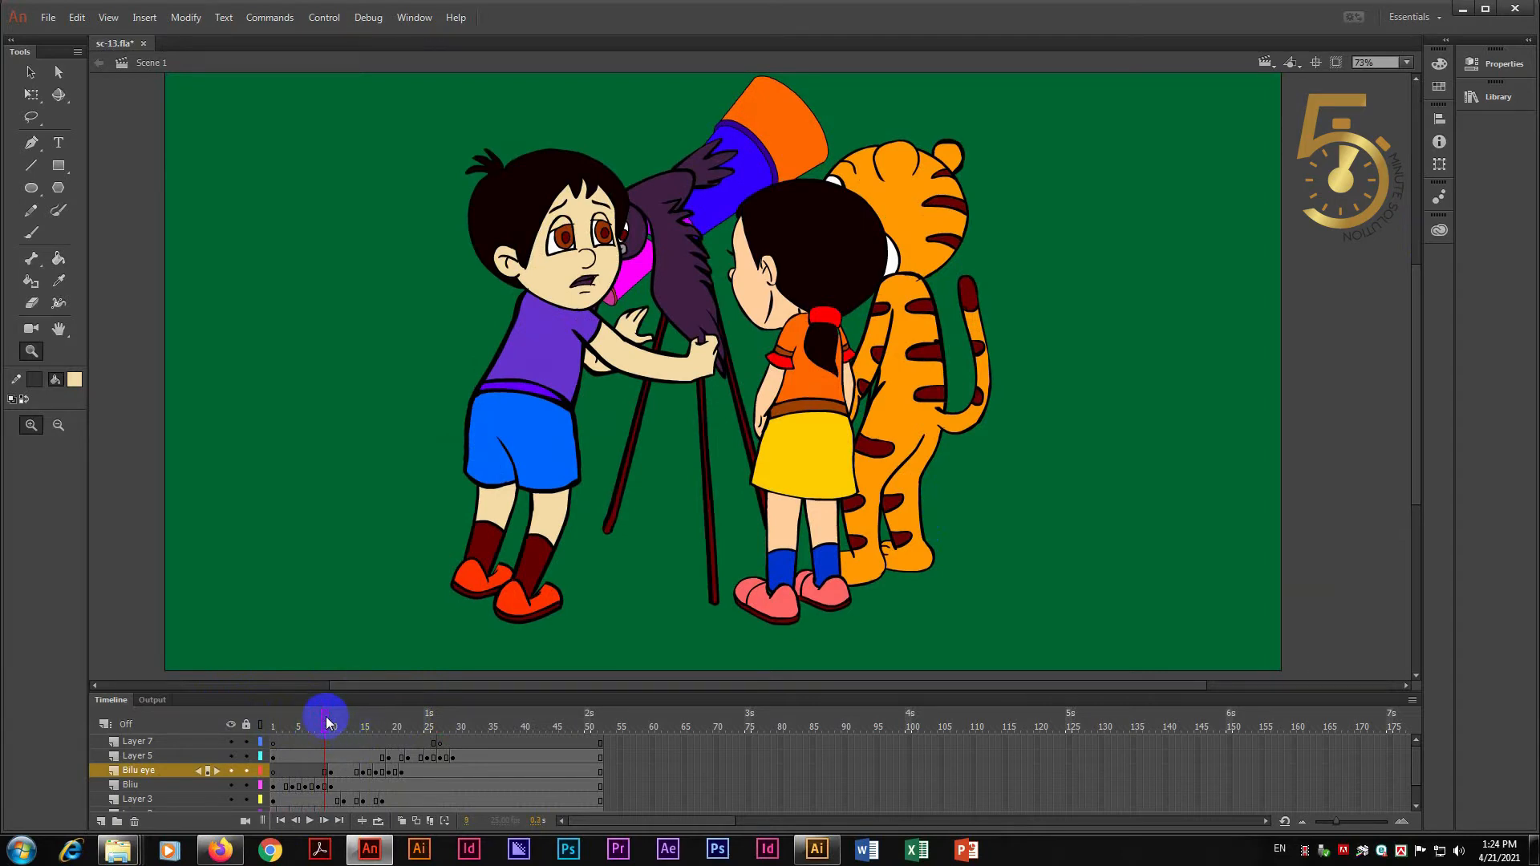
drag(326, 723, 326, 713)
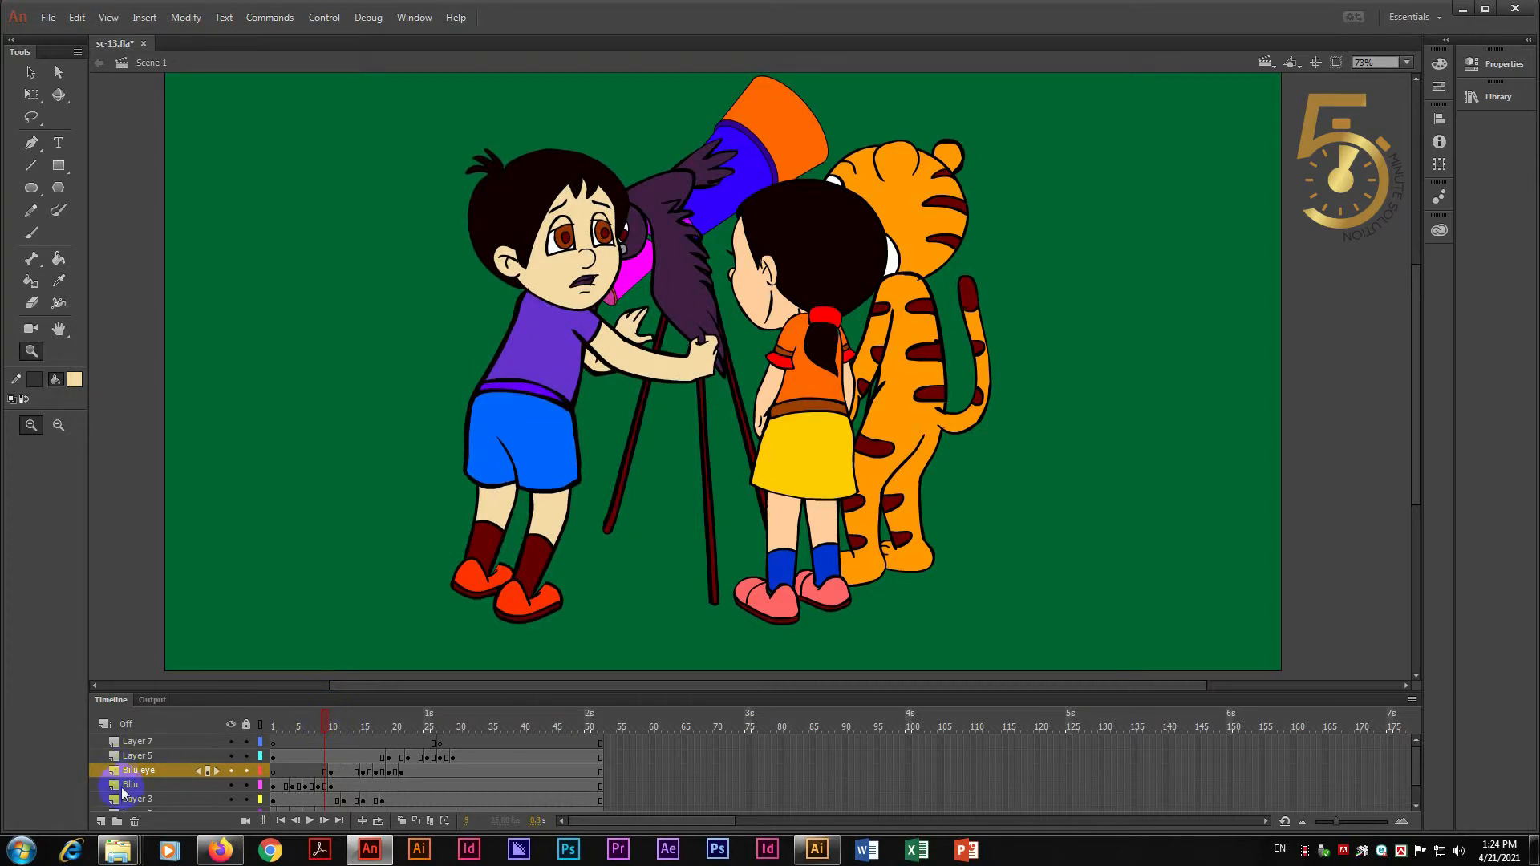
- Hide the Bliu and Bilu eye layers, examine the other characters across the frames, and show both layers again at frame 11
click(130, 786)
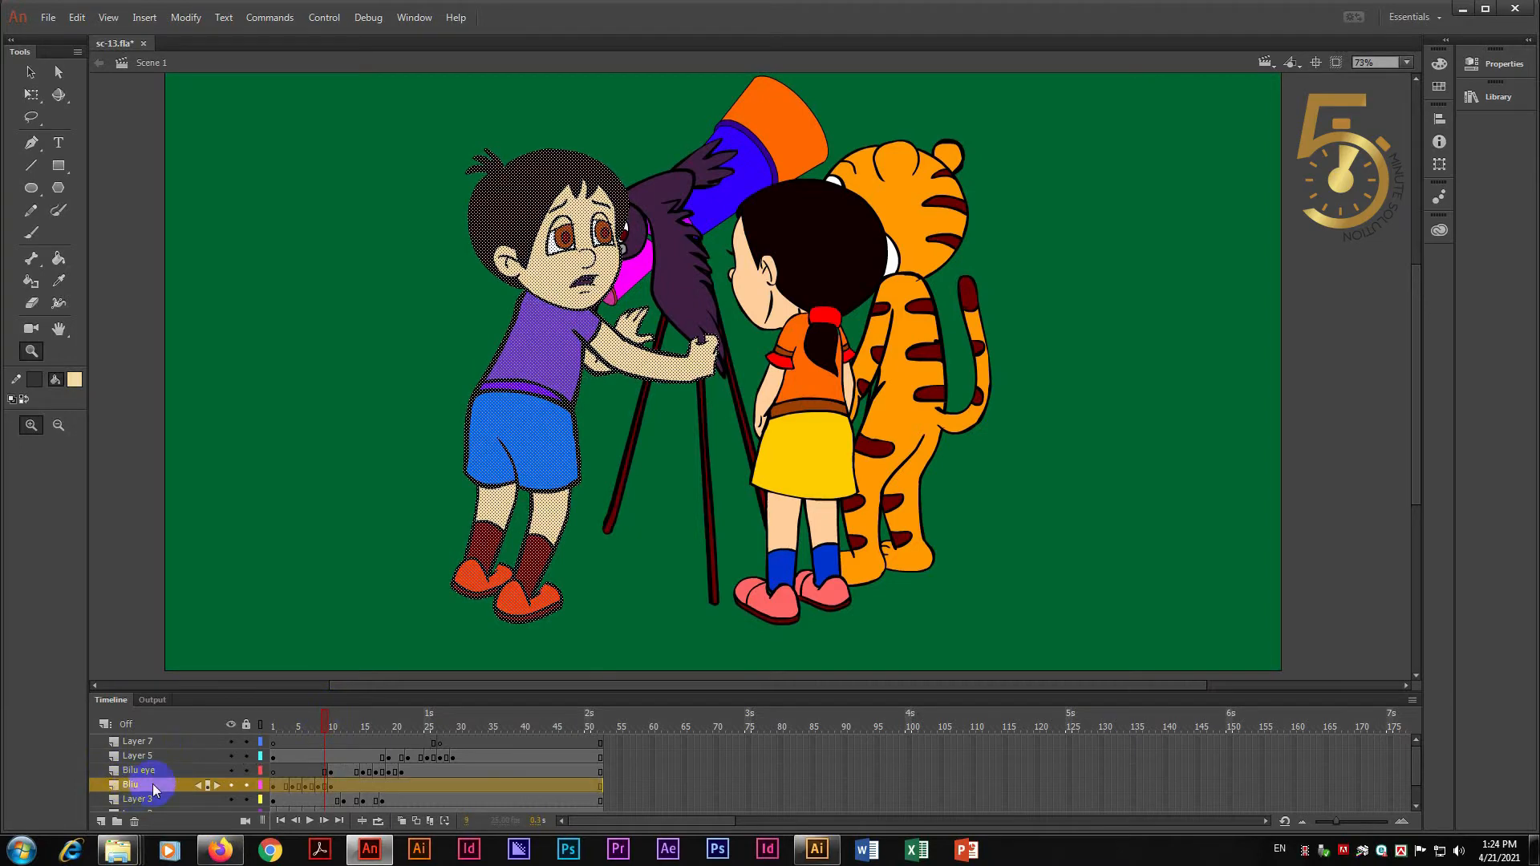
click(233, 785)
click(233, 785)
click(233, 784)
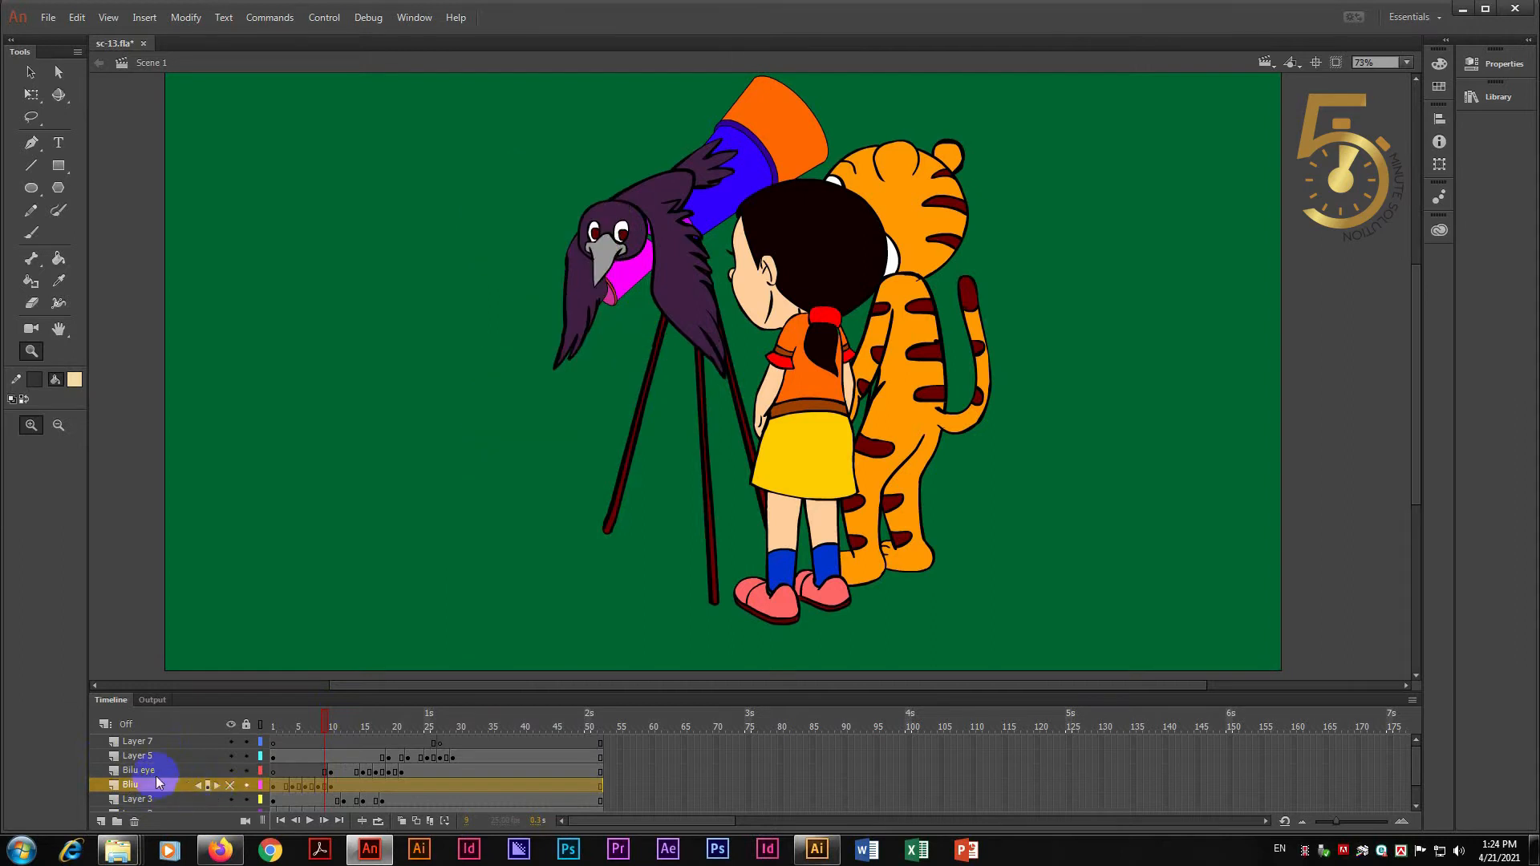
click(191, 772)
drag(323, 713, 384, 730)
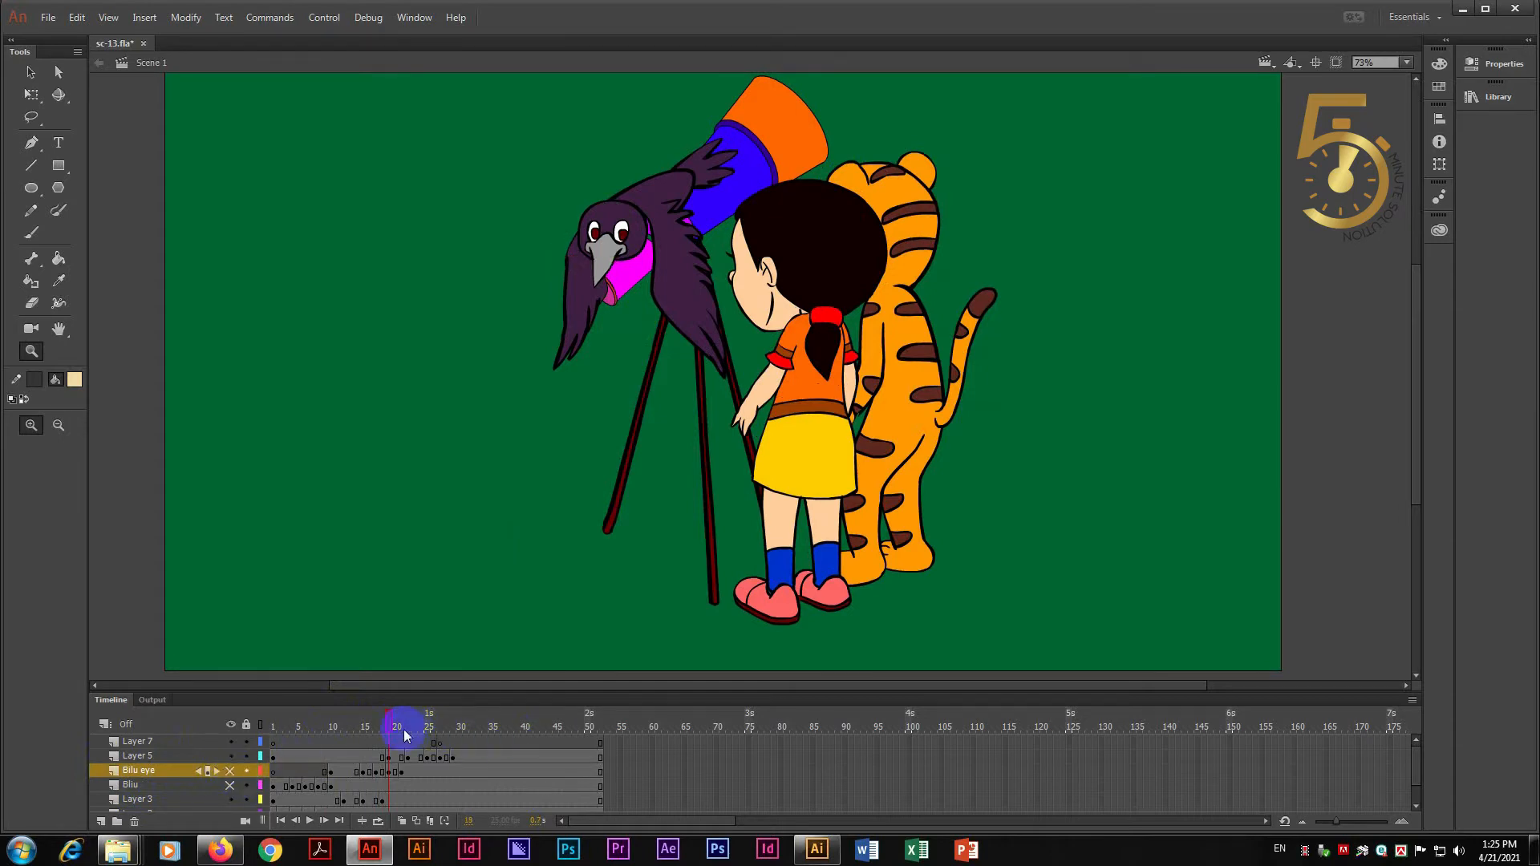
click(336, 725)
click(233, 770)
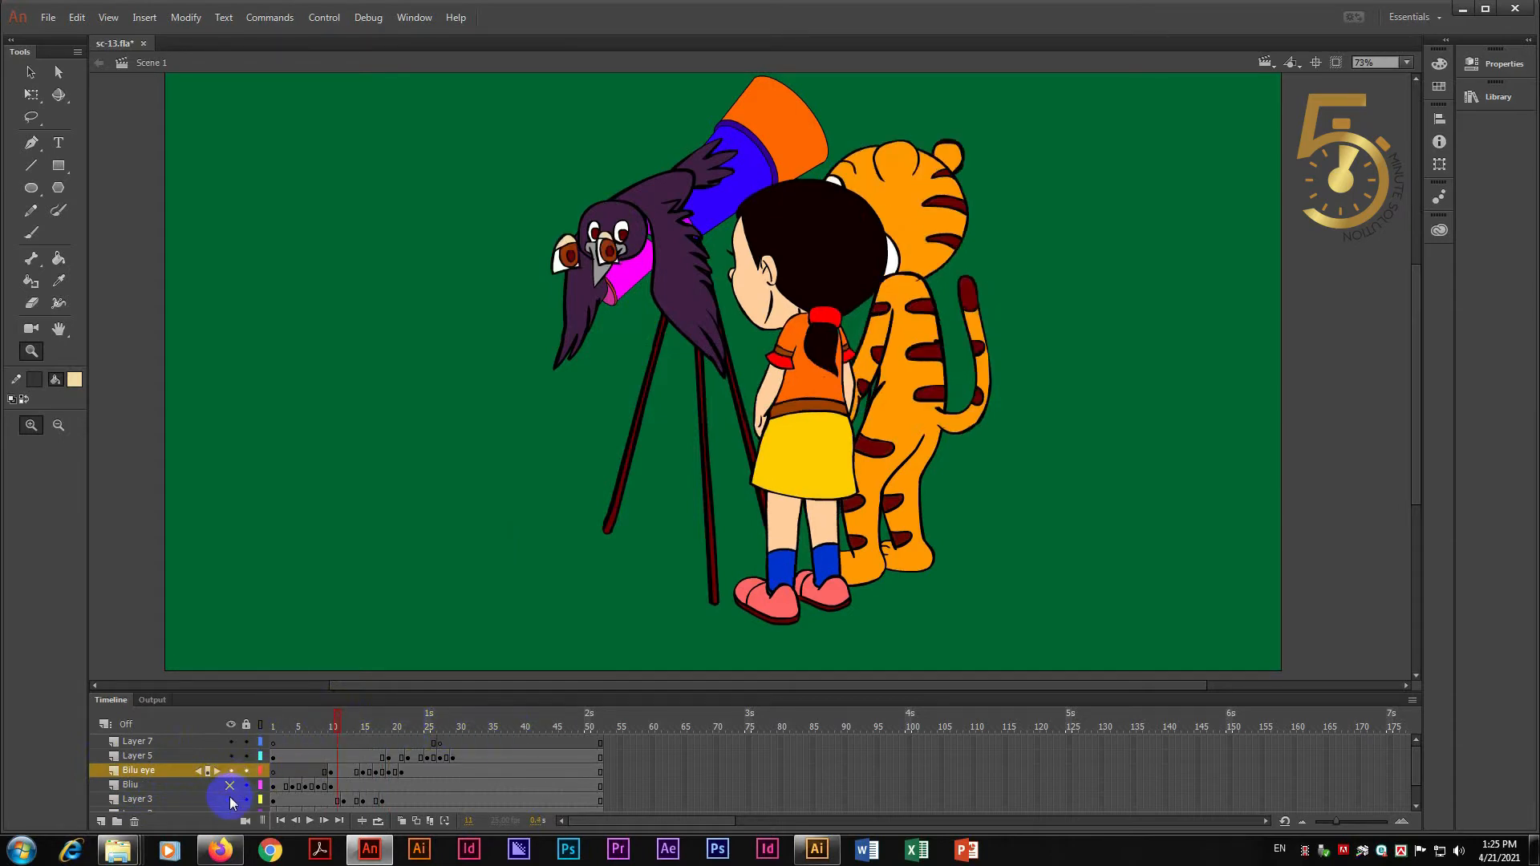
click(231, 784)
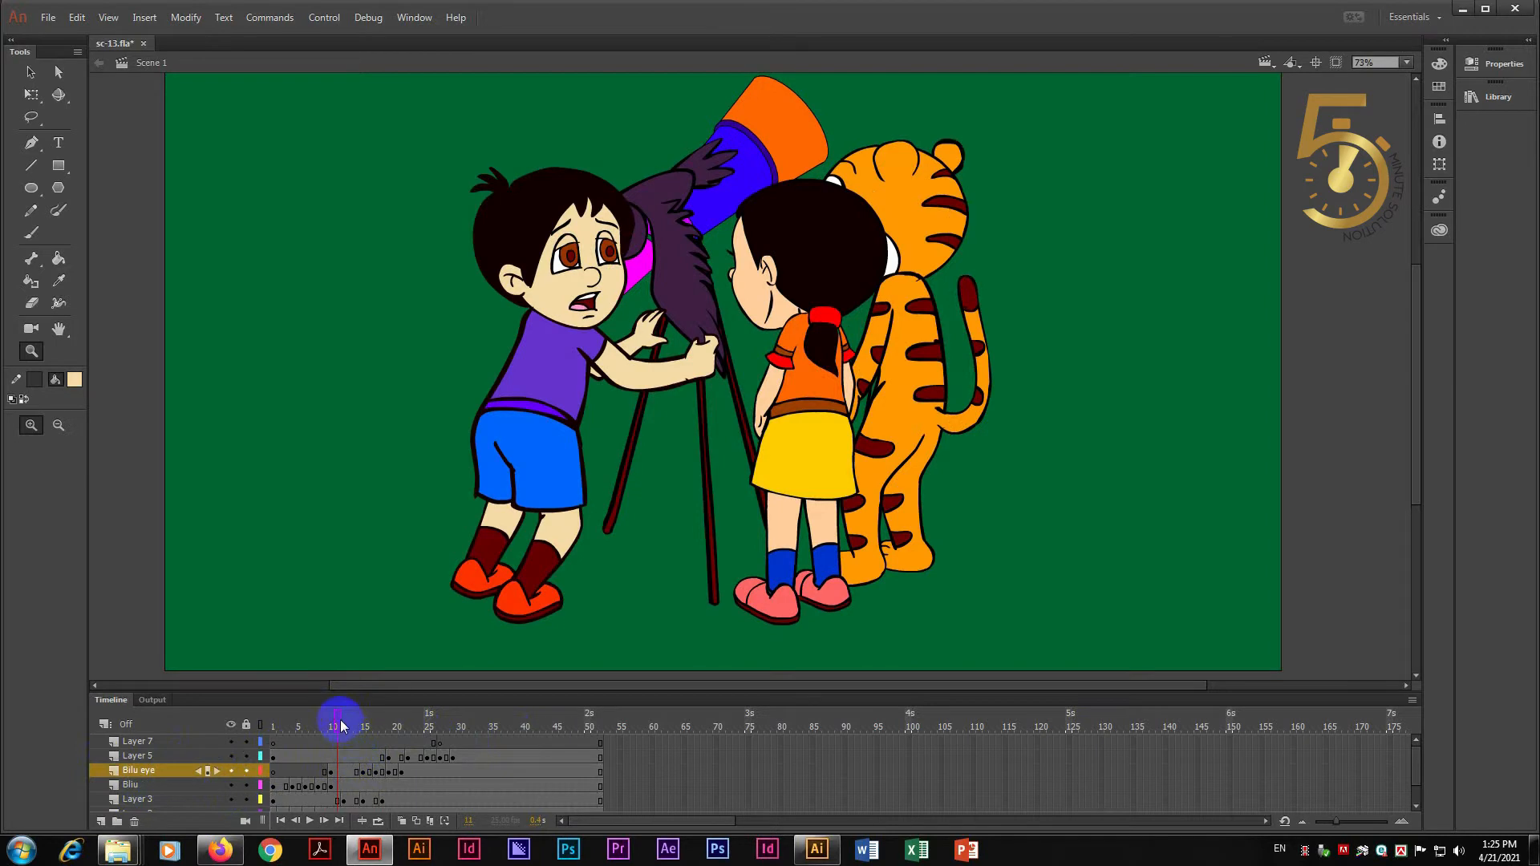
- Sample the dark red inside the boy's mouth on frame 10 and fill the upper mouth area of the preceding drawing with it
mouse_move(336, 725)
mouse_down()
mouse_move(321, 719)
mouse_move(560, 728)
mouse_move(258, 713)
mouse_move(605, 719)
mouse_move(223, 722)
mouse_move(614, 714)
mouse_move(325, 718)
mouse_up()
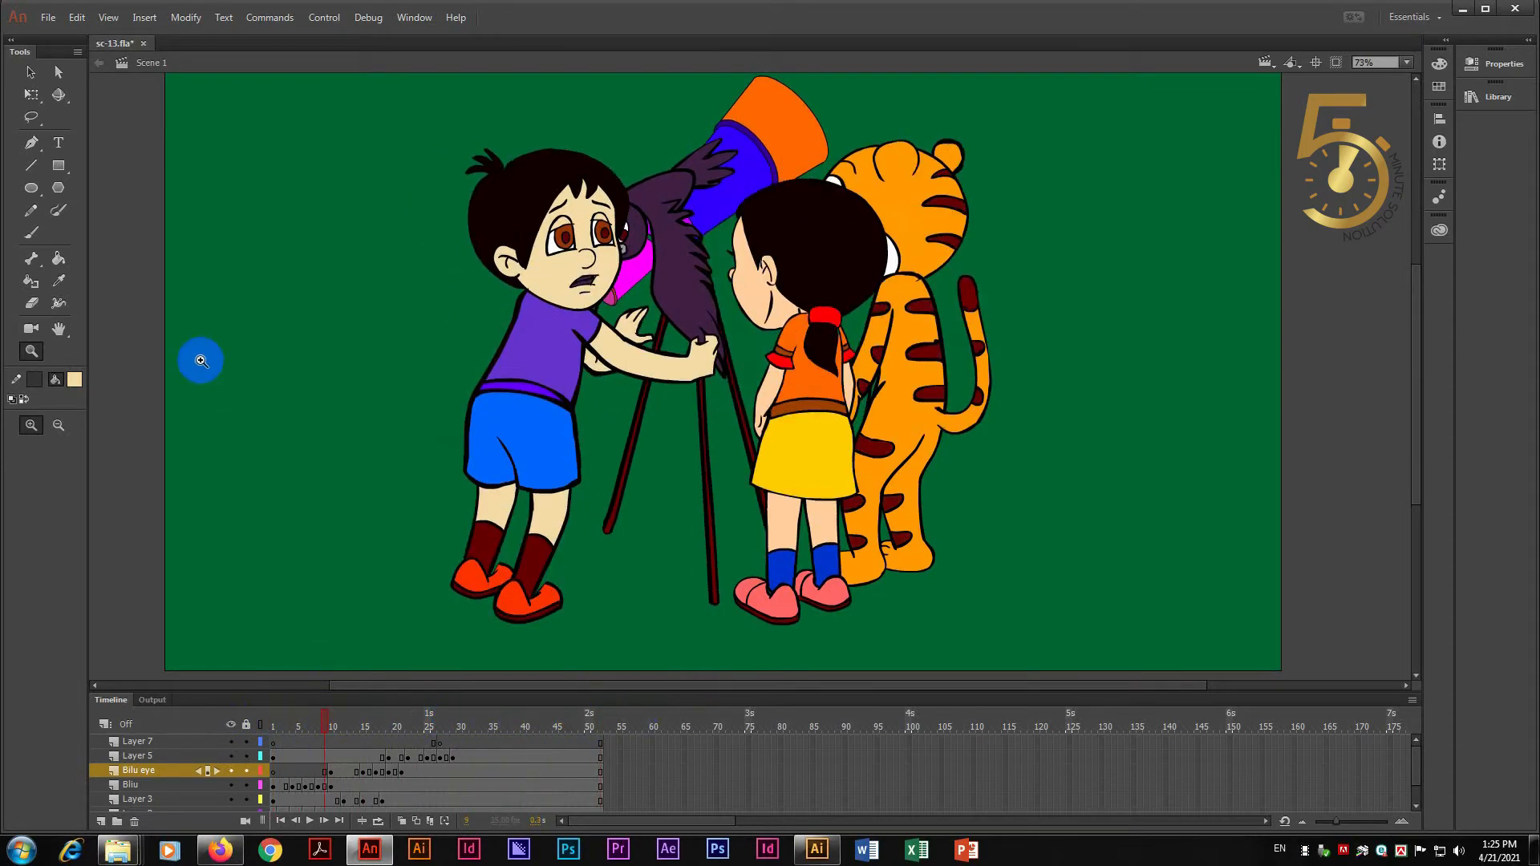
drag(519, 239, 652, 339)
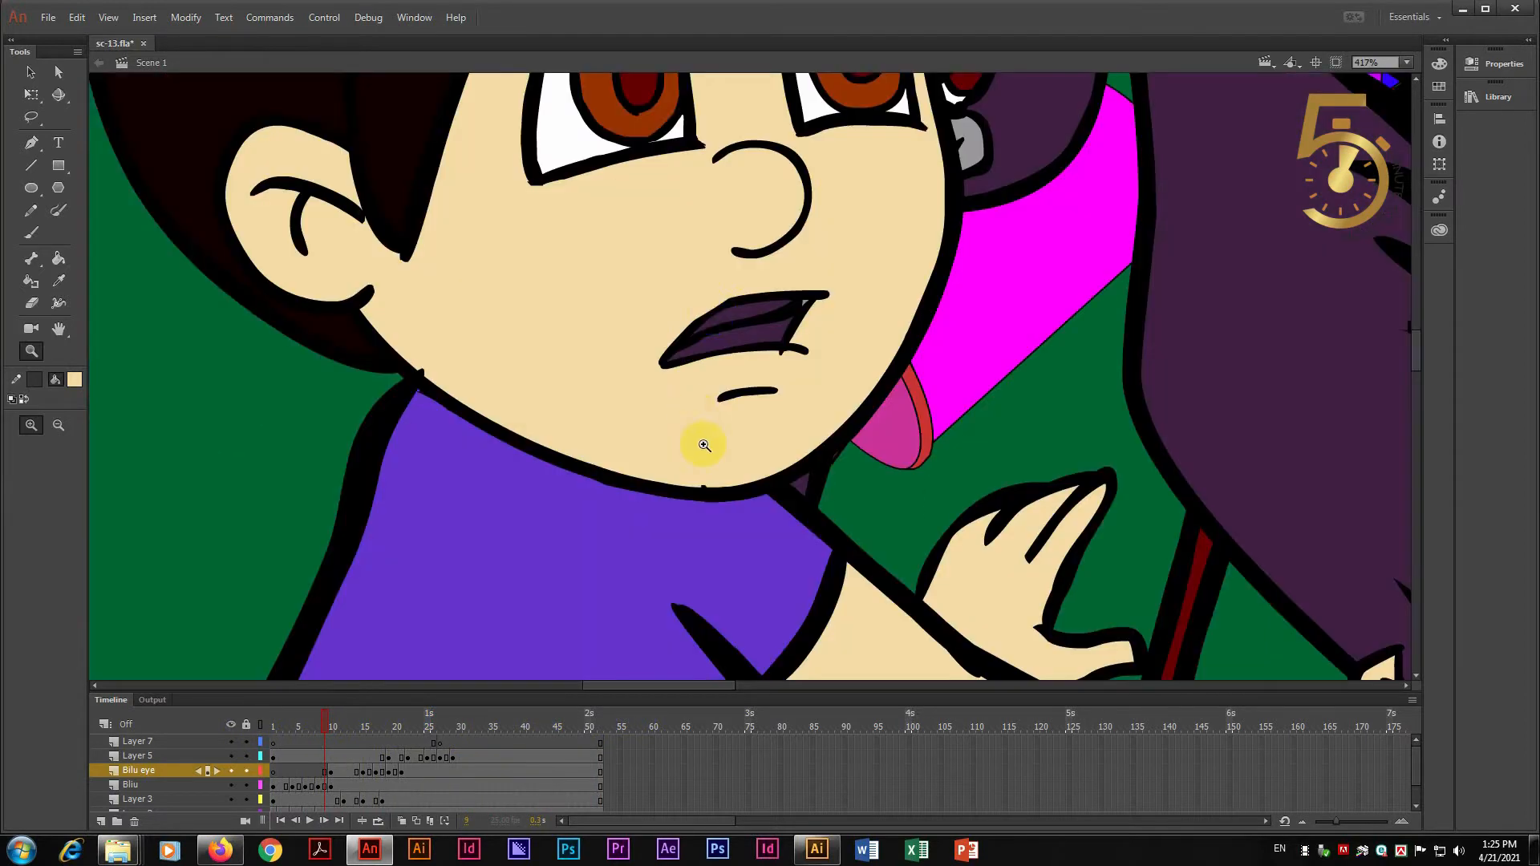
drag(324, 730, 334, 730)
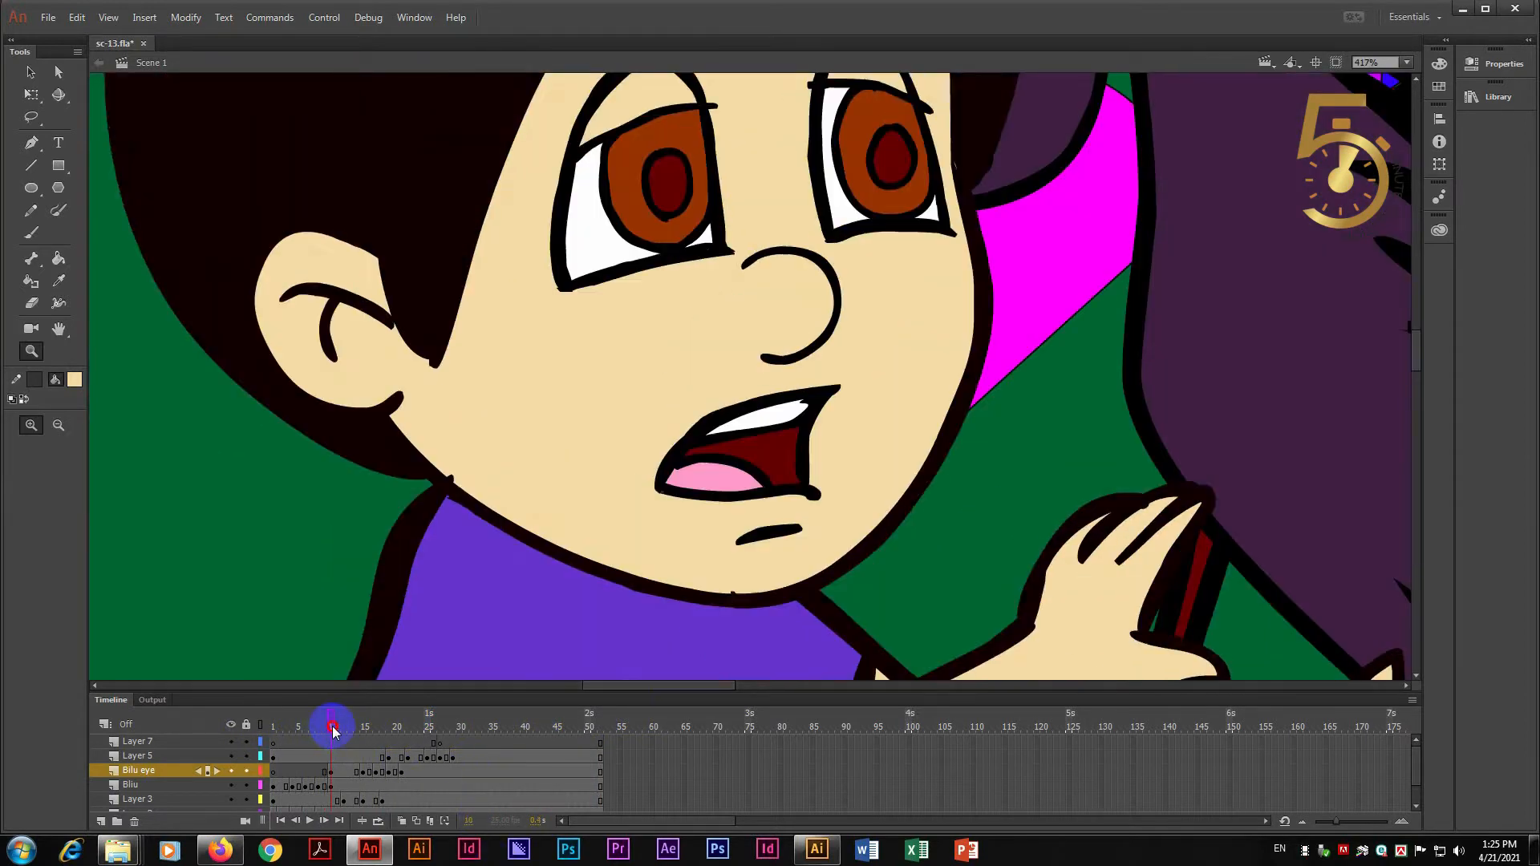
key(i)
click(763, 446)
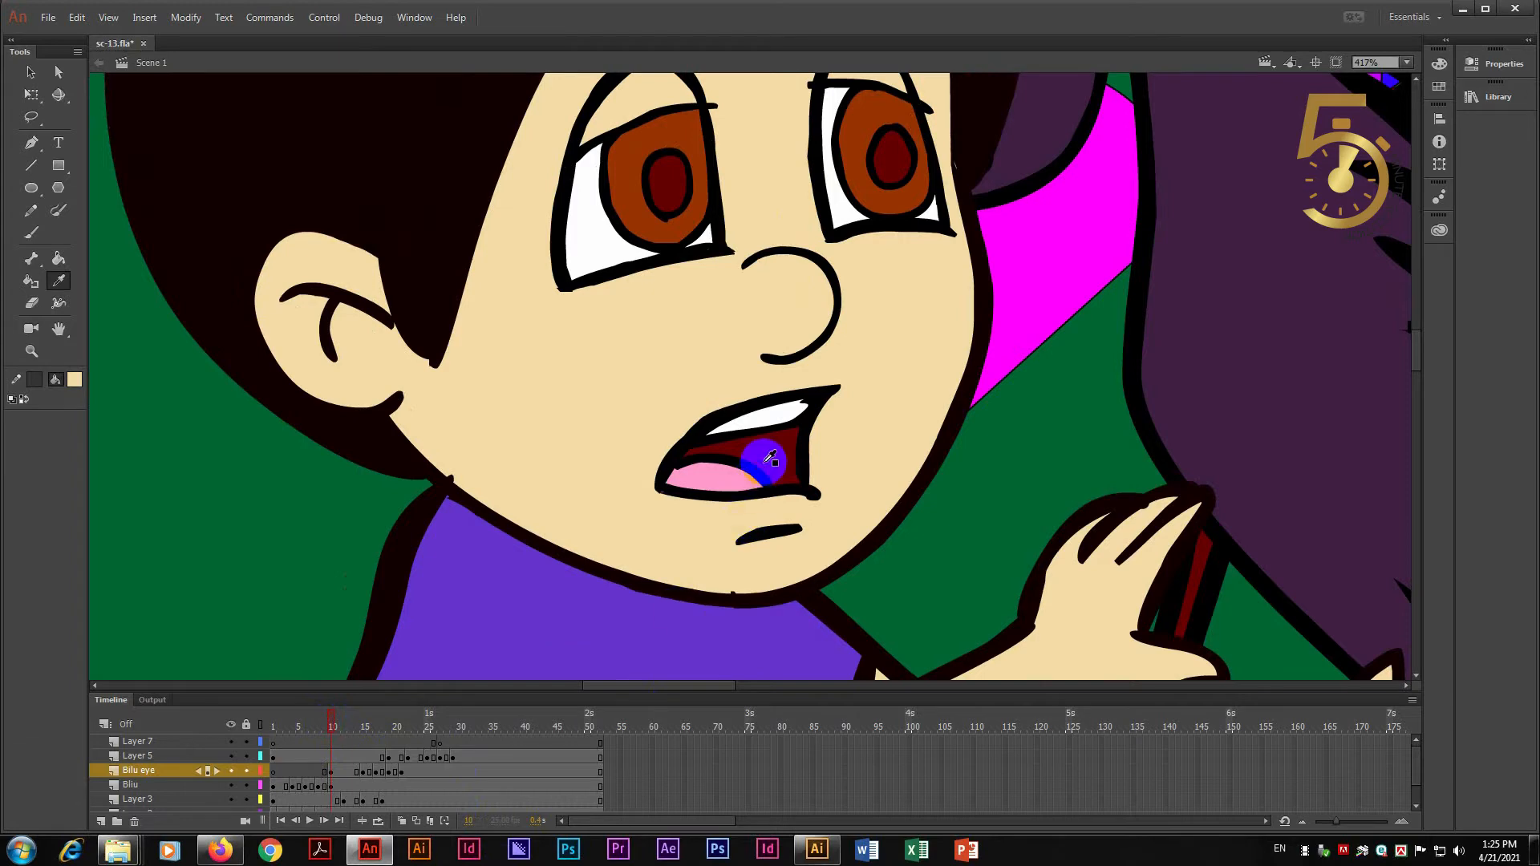
drag(334, 730, 326, 732)
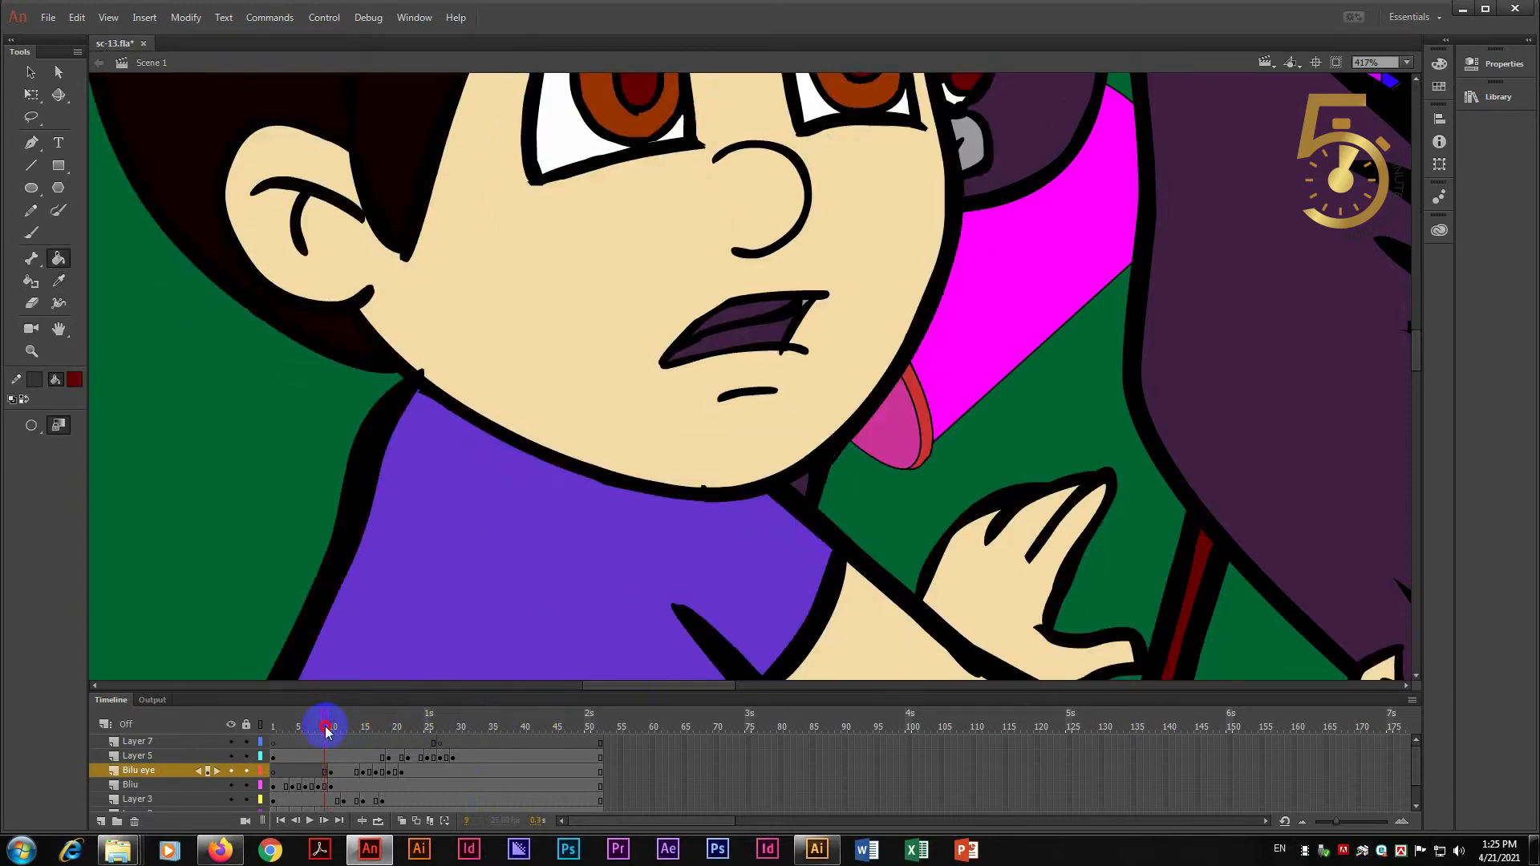
click(739, 337)
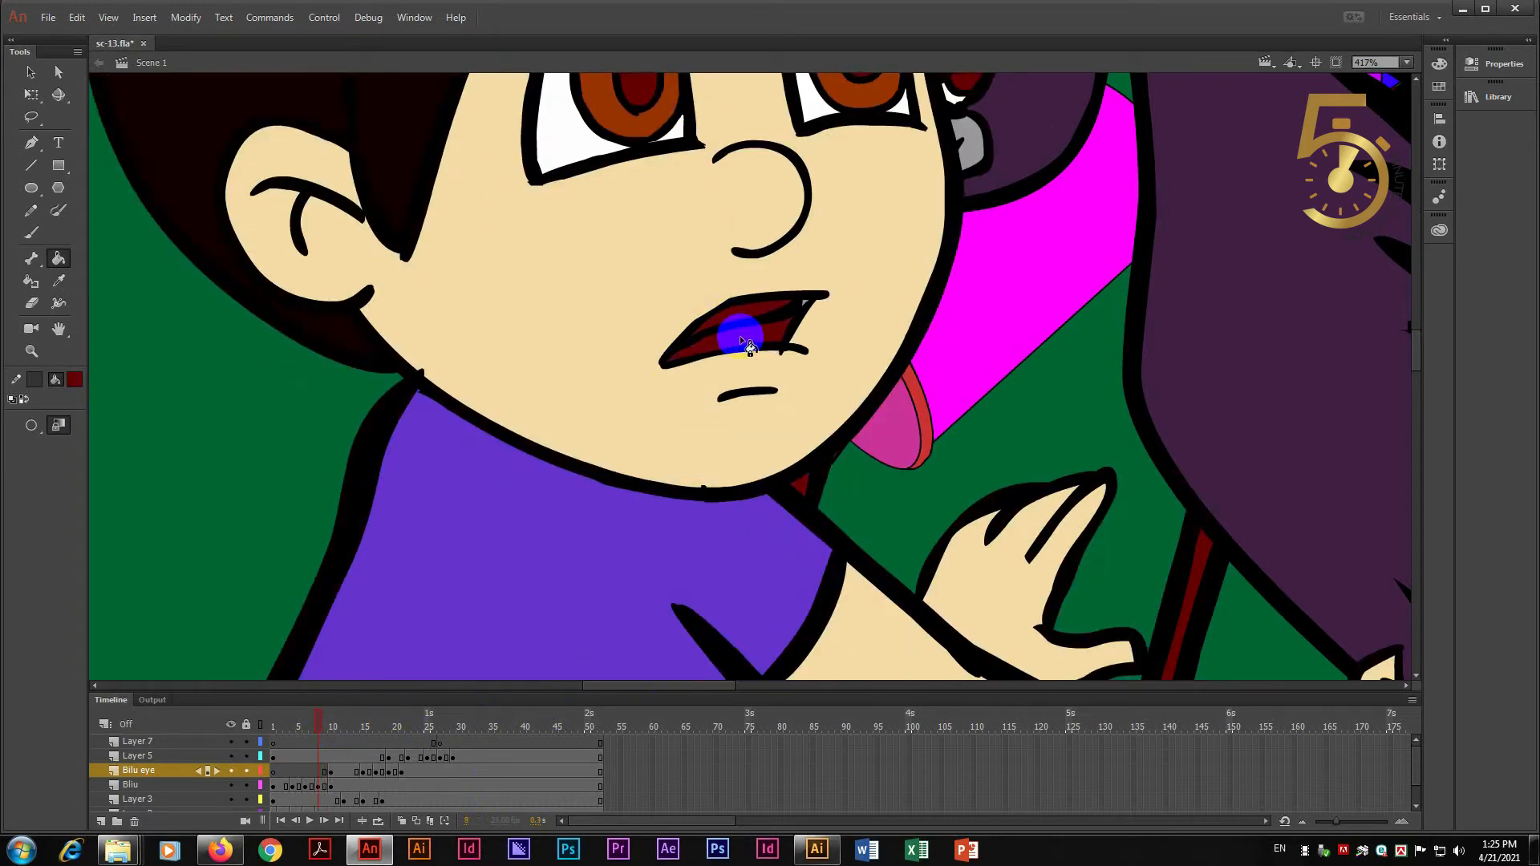
click(463, 509)
click(782, 345)
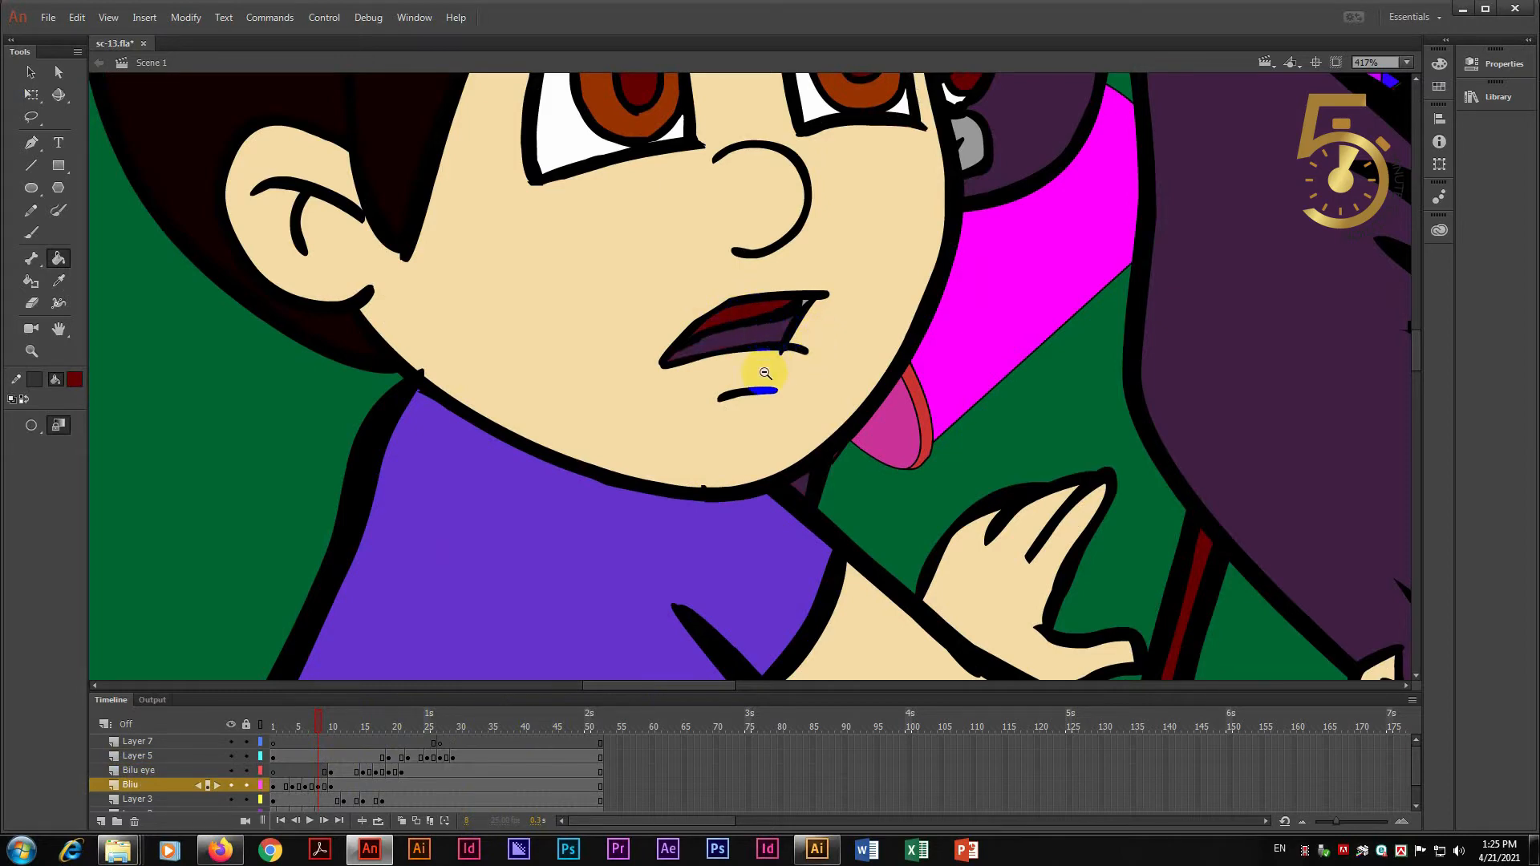
- Sample the pink of the boy's tongue on frame 10 and fill the lower purple area of his mouth on frame 9
alt+click(766, 373)
alt+click(765, 373)
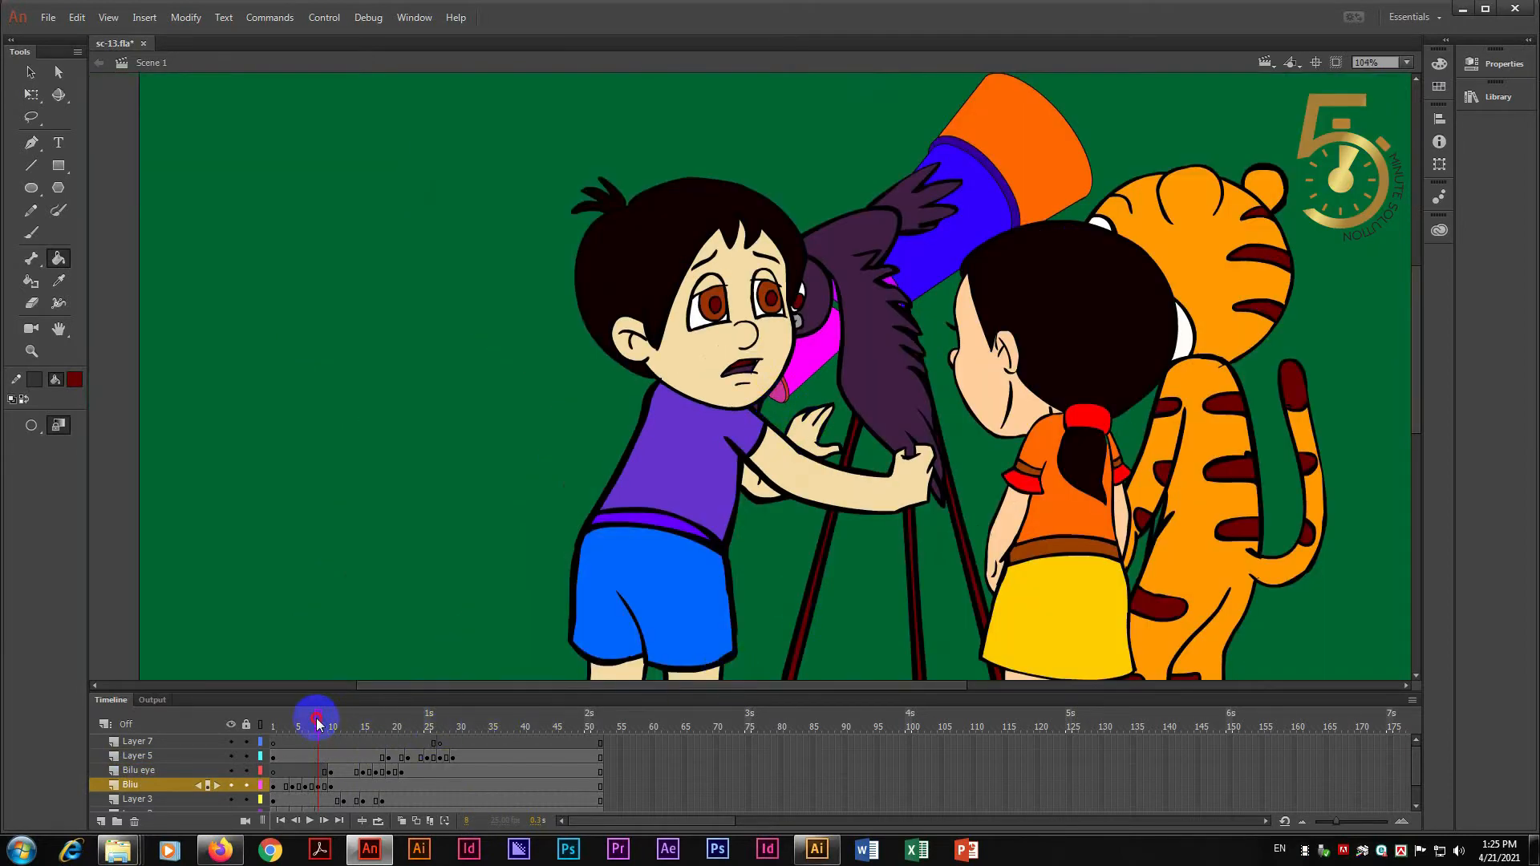
drag(318, 724, 329, 719)
key(i)
click(732, 407)
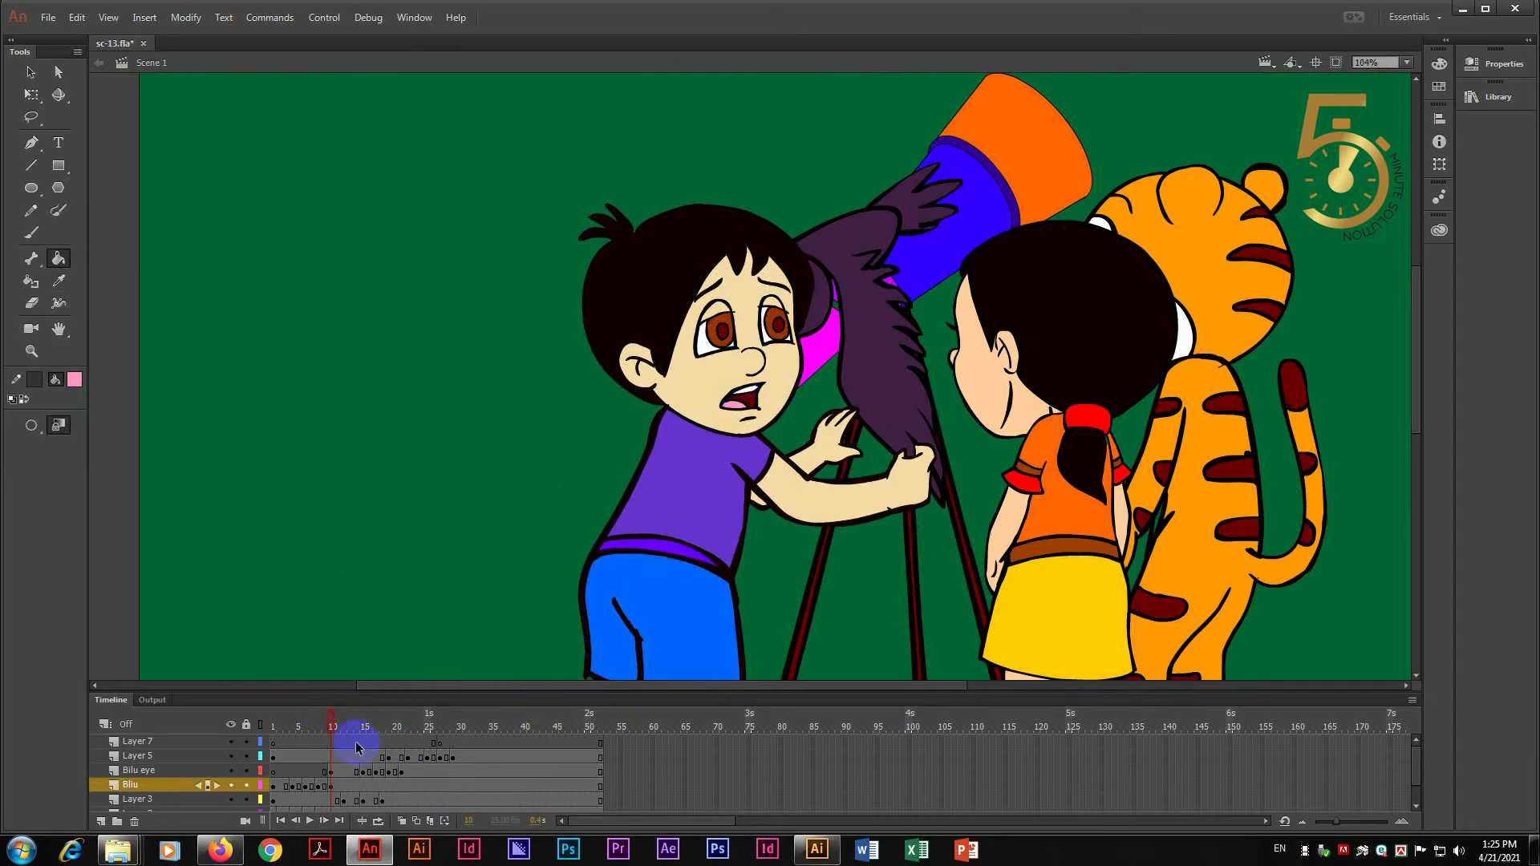
drag(357, 748, 316, 719)
key(z)
click(466, 369)
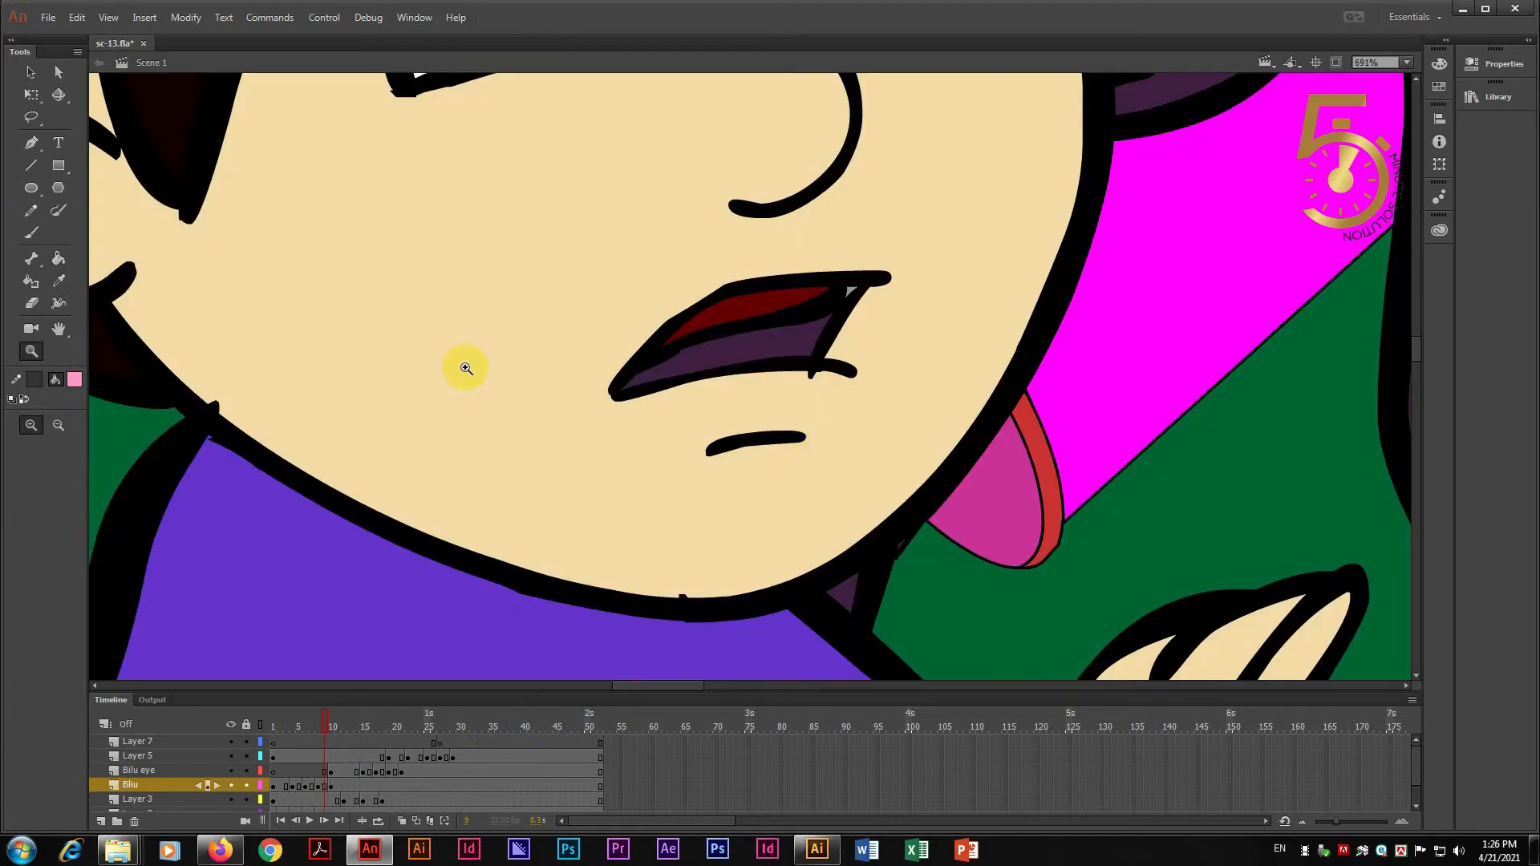
click(58, 257)
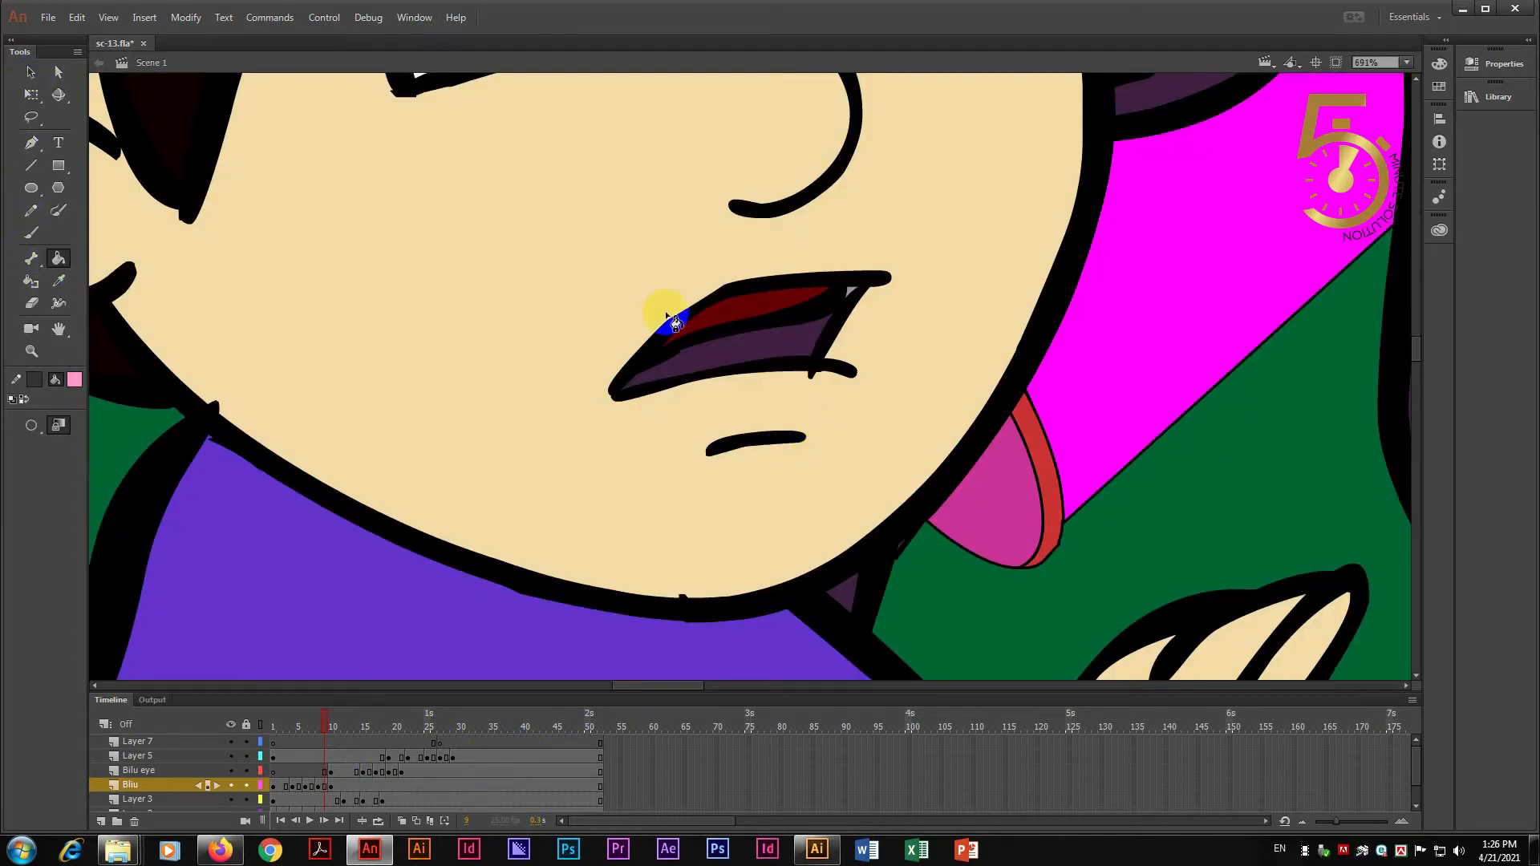
click(730, 348)
- Return to frame 1 with the whole stage in view and test the movie
scroll(811, 497, down, 8)
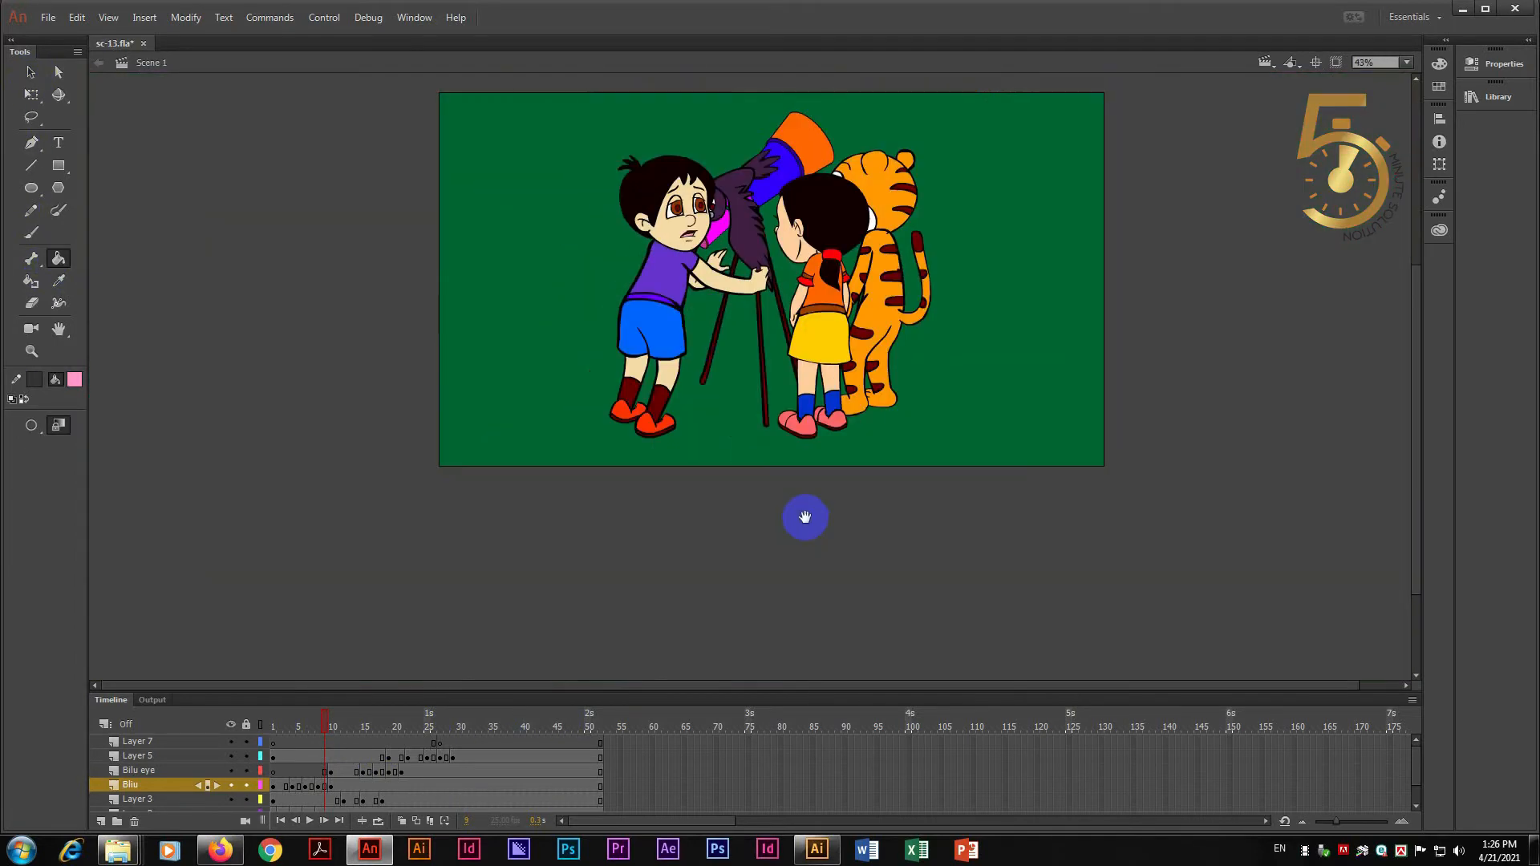
drag(344, 732, 195, 702)
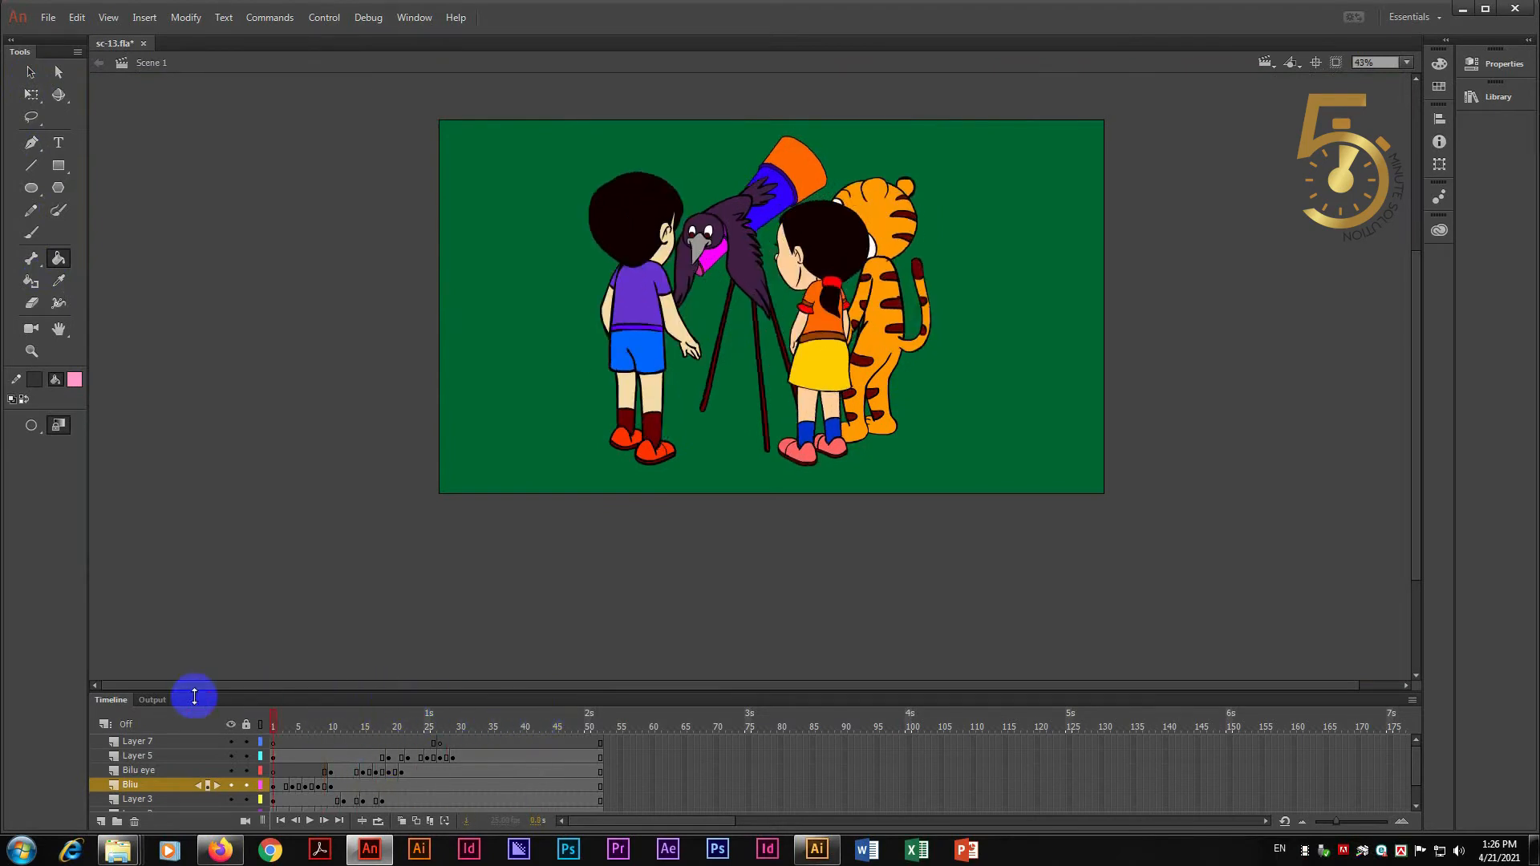
key(ctrl+Return)
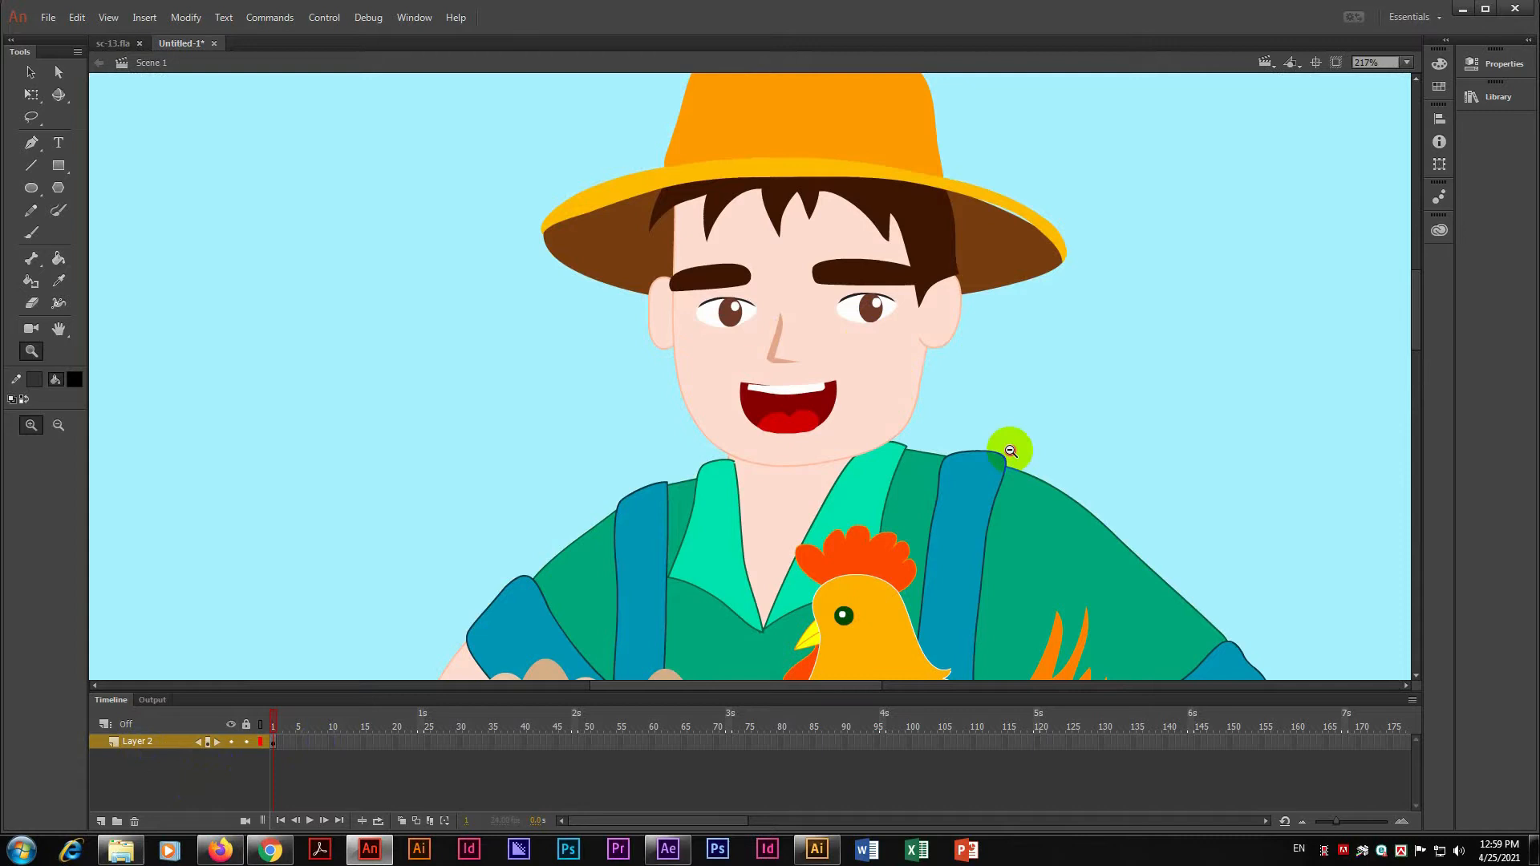
- In the Untitled-1 document, select the farmer's pair of eyes and delete it
alt+click(1007, 446)
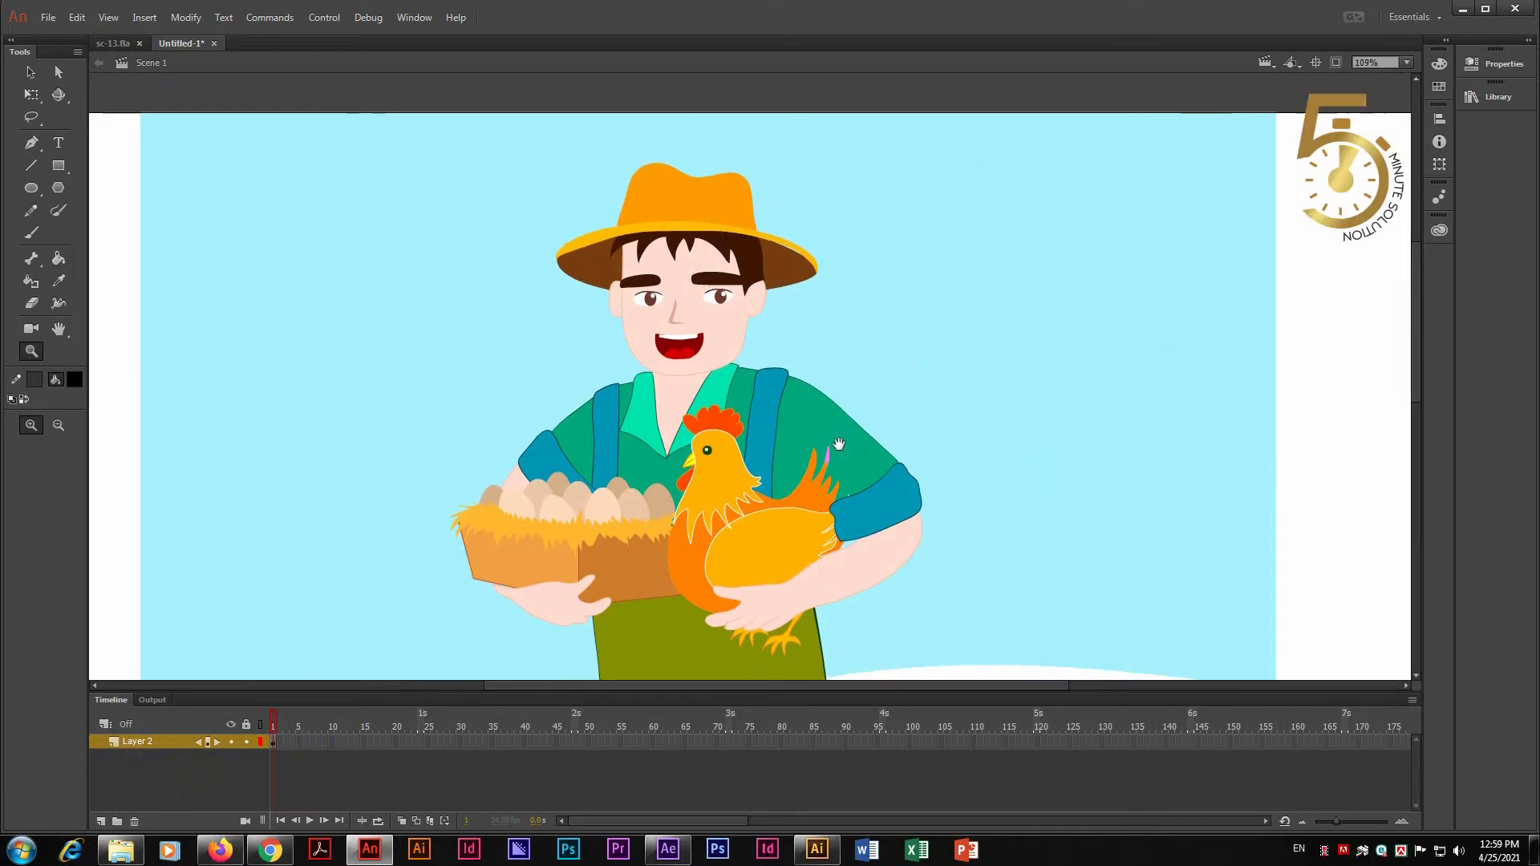
click(30, 72)
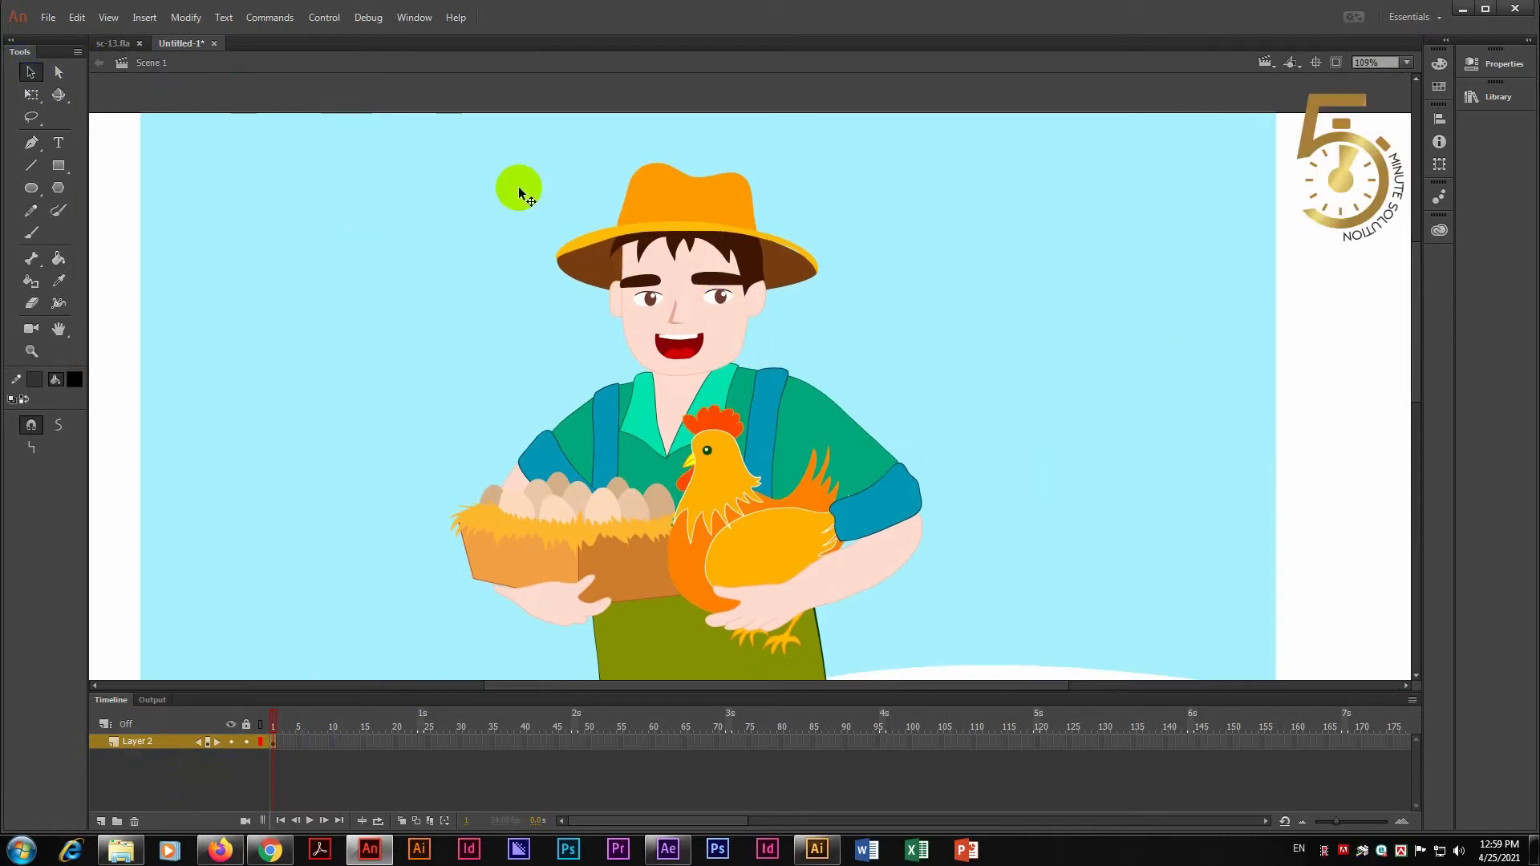
click(722, 298)
click(673, 311)
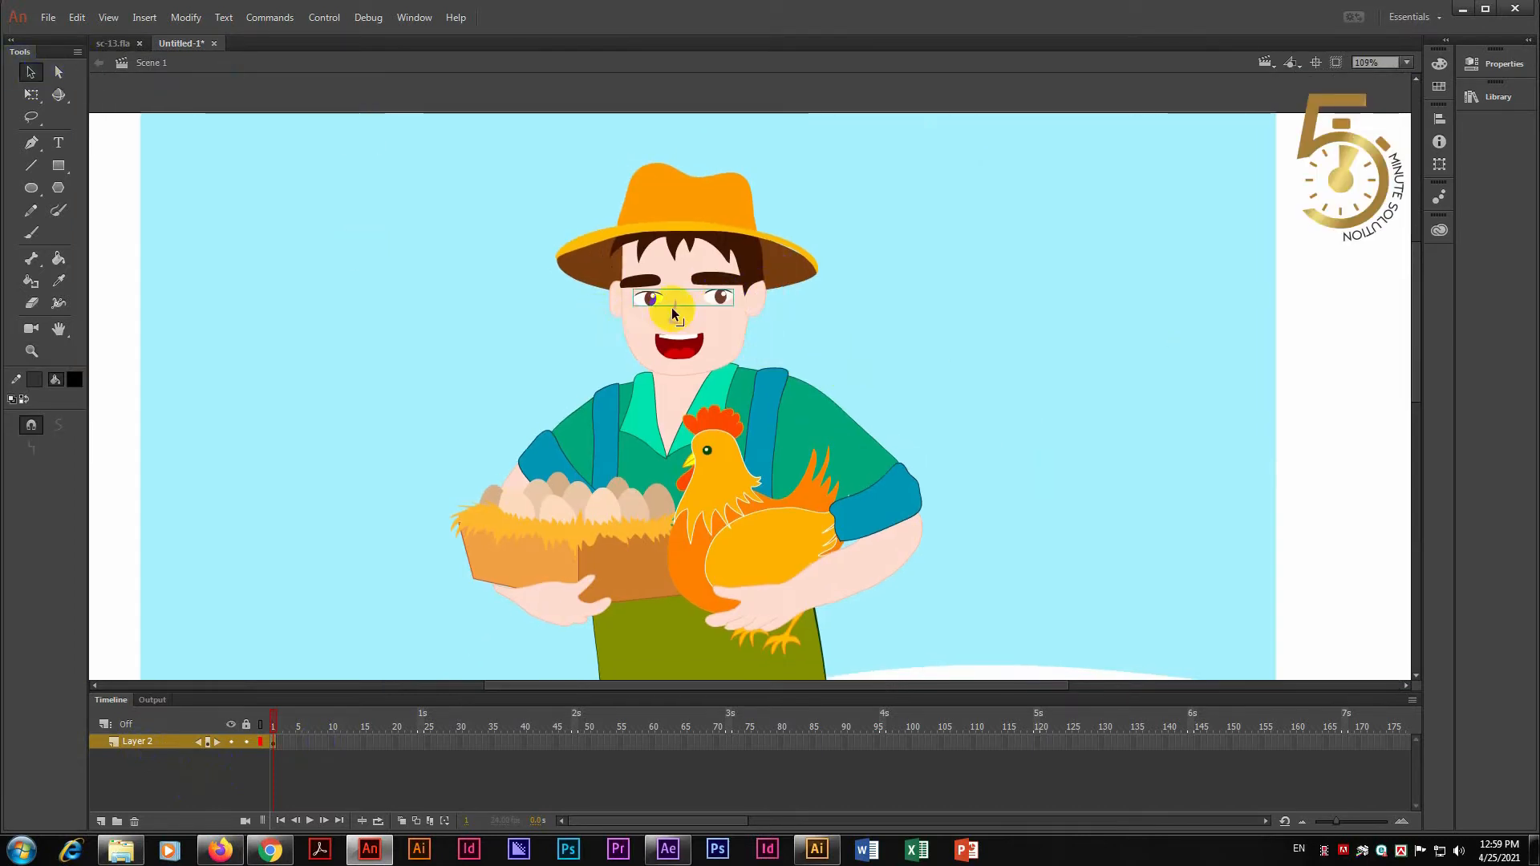
key(z)
click(664, 329)
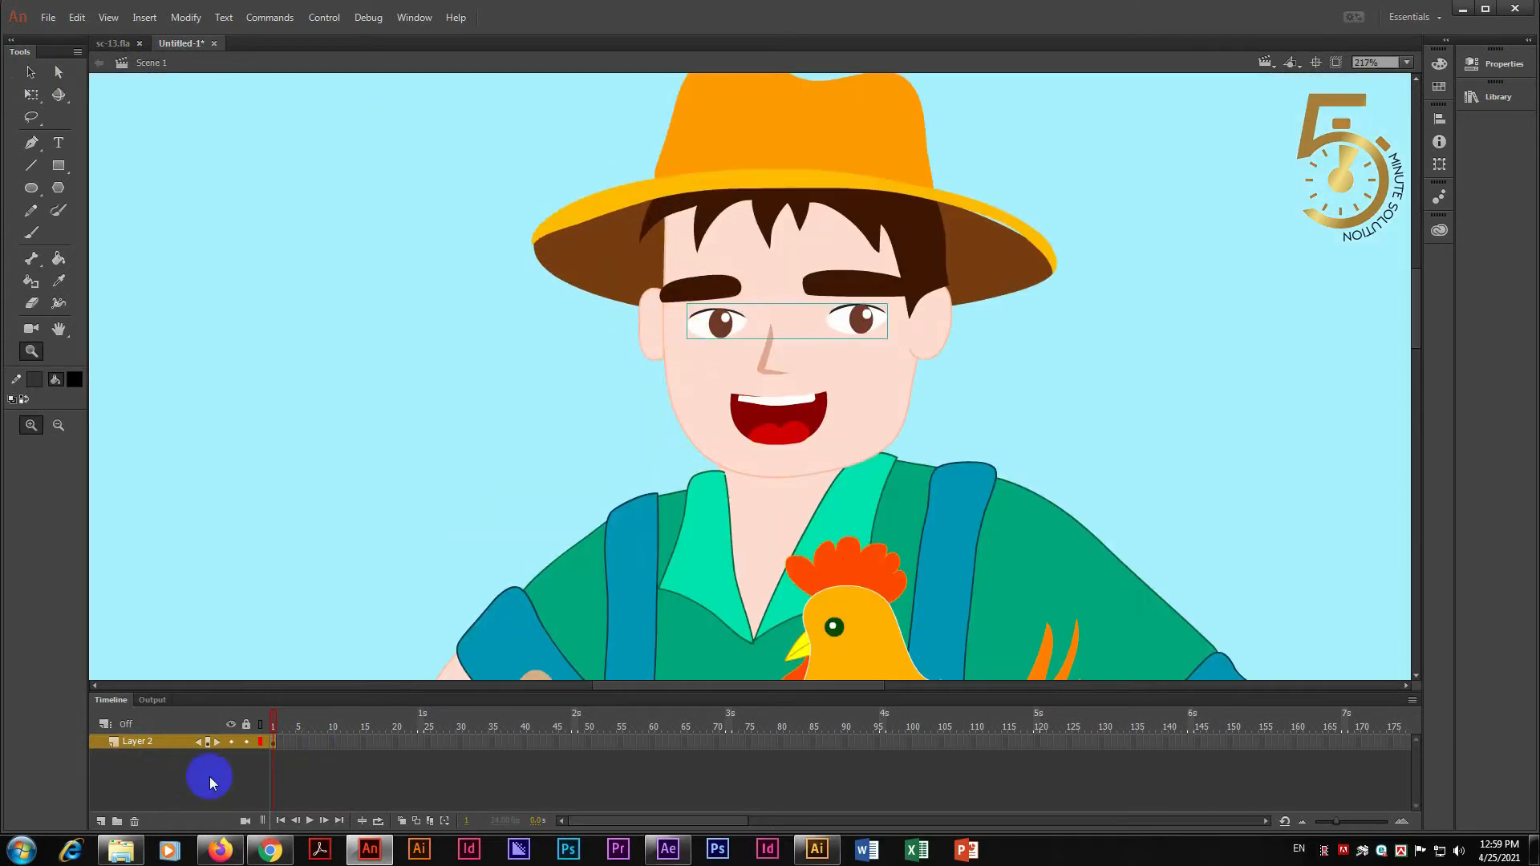
click(314, 727)
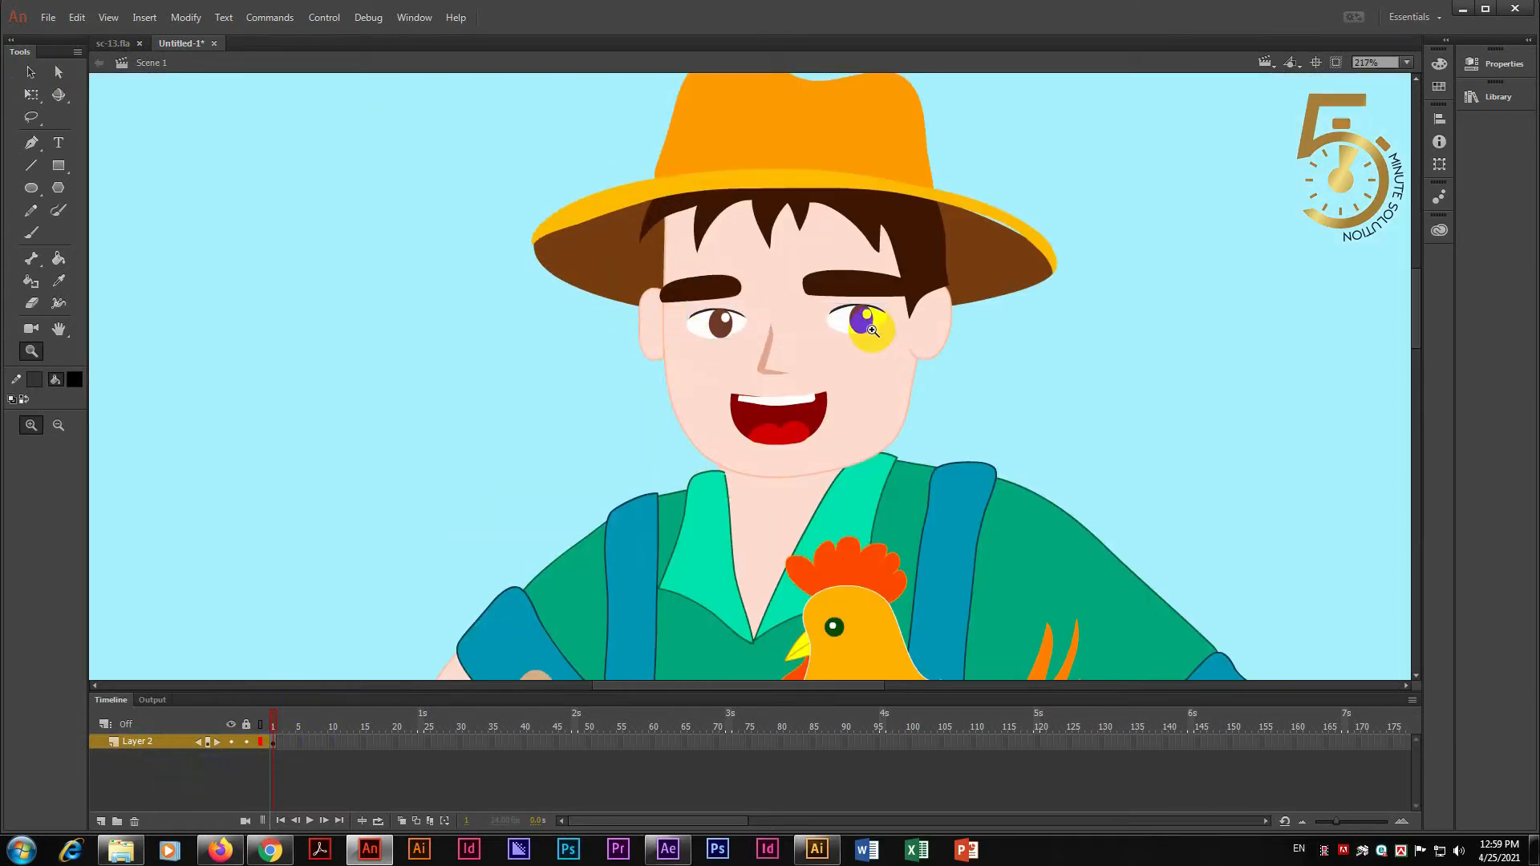
click(23, 80)
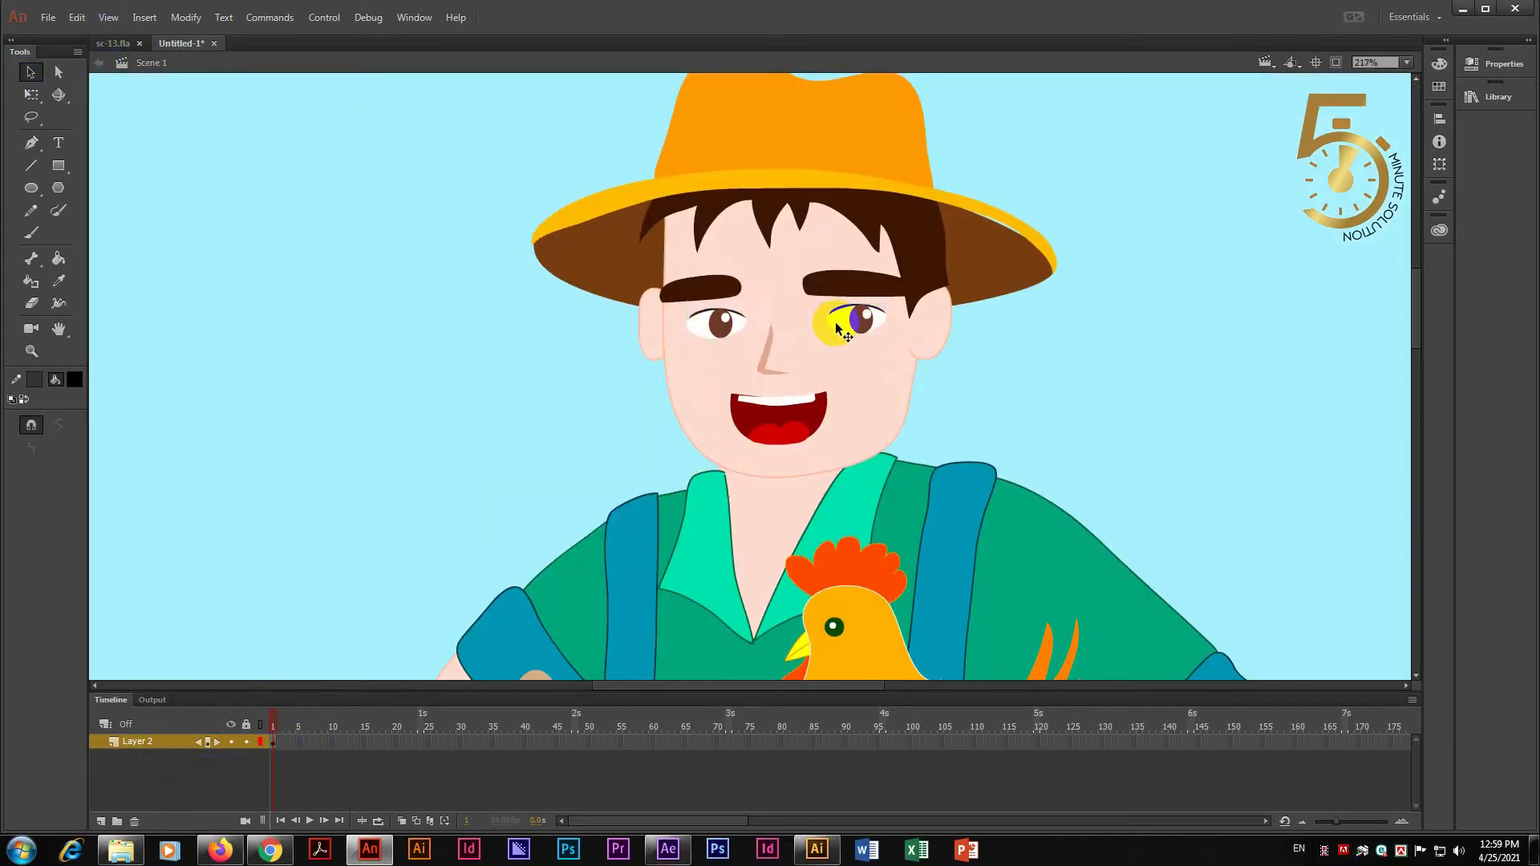
click(841, 327)
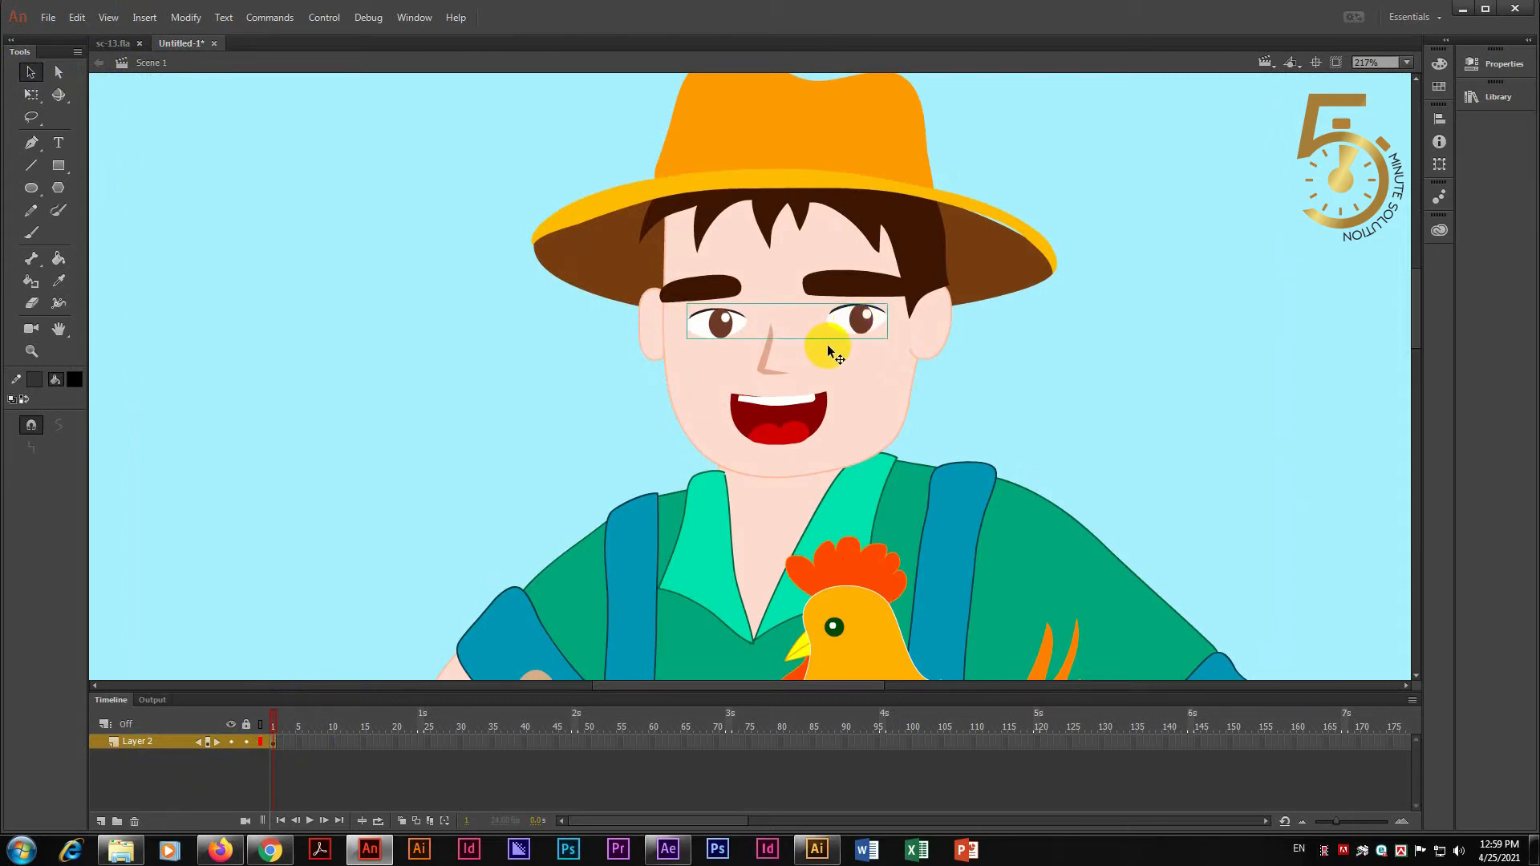
key(Delete)
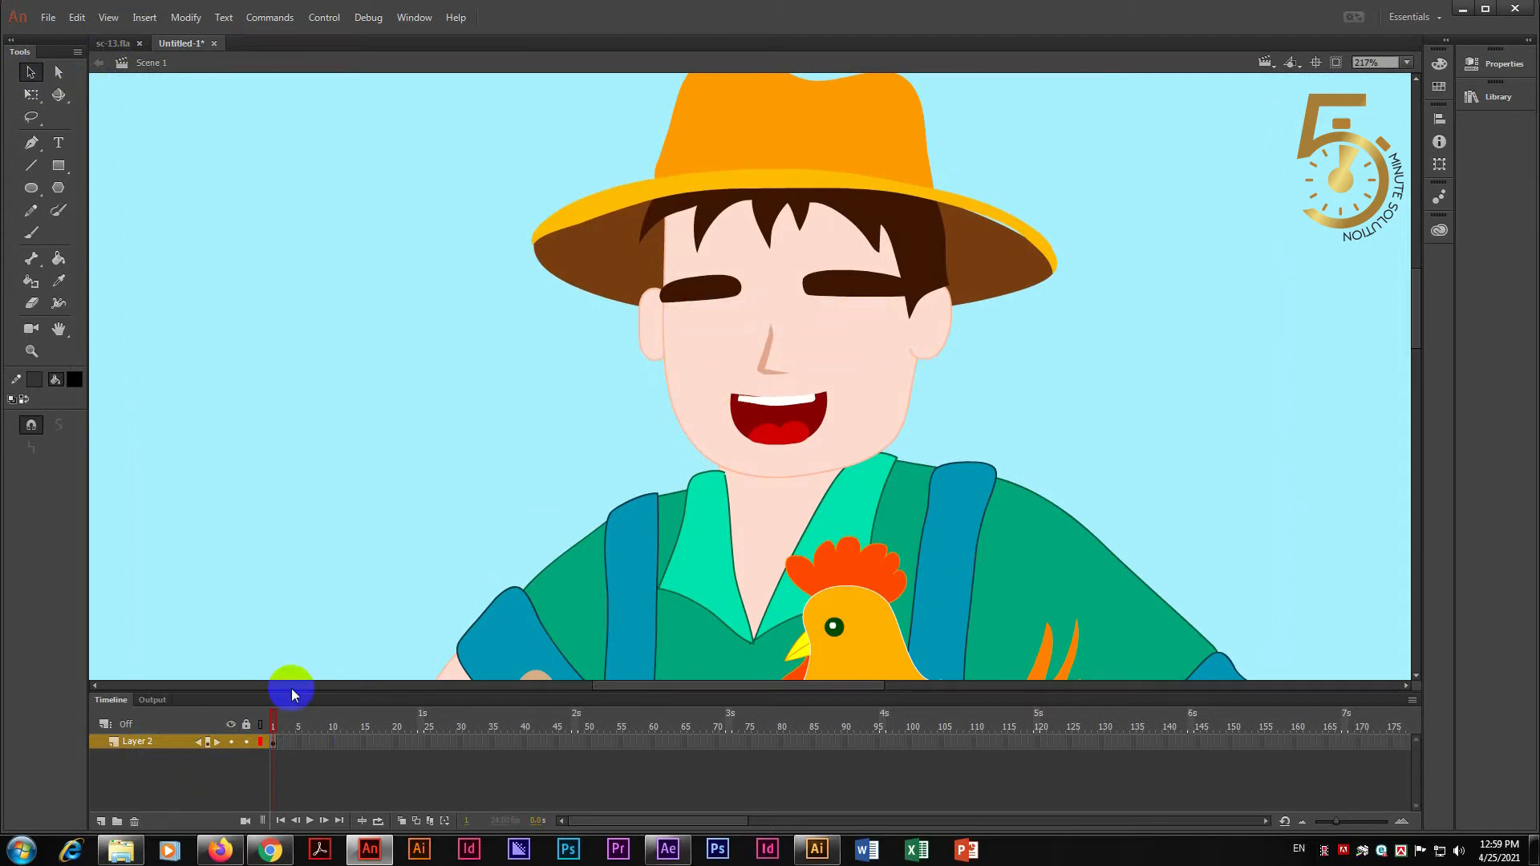
- Check what Layer 2 contains by hiding and showing it, lock the layer, and enlarge the farmer's face
click(236, 748)
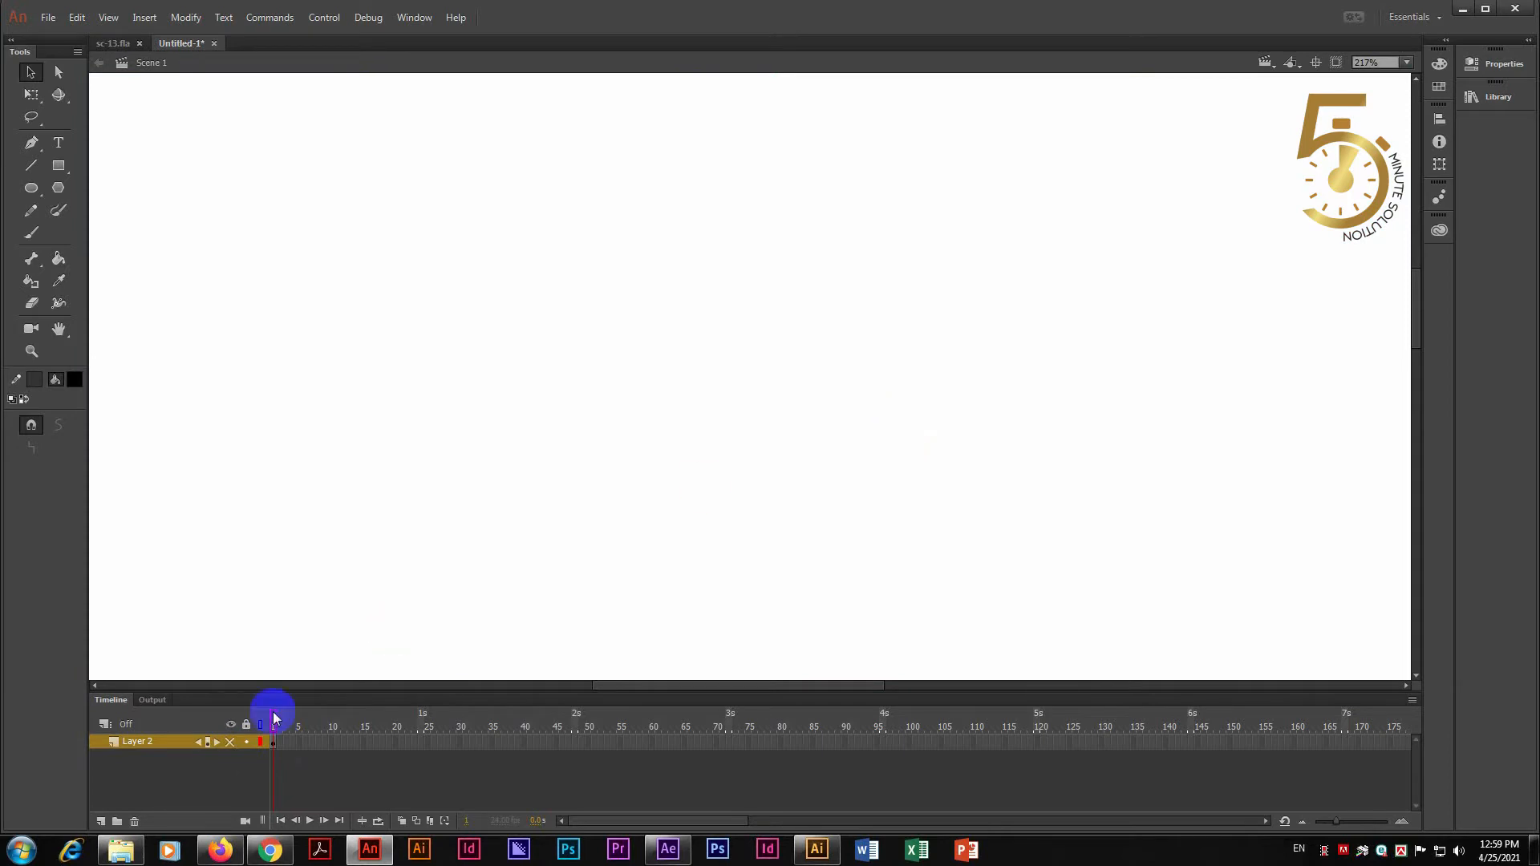
click(231, 742)
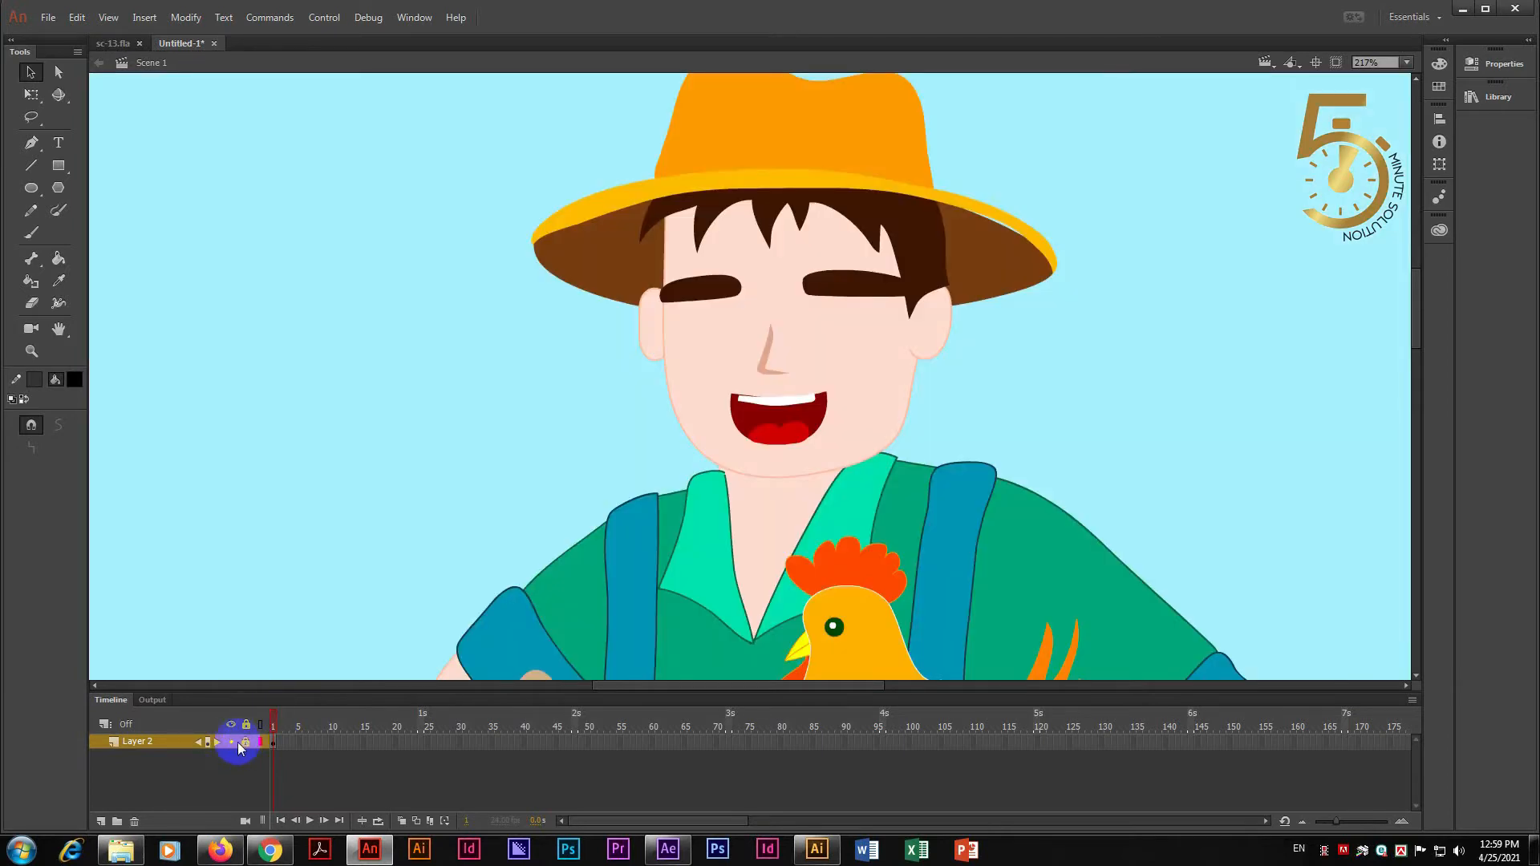
key(z)
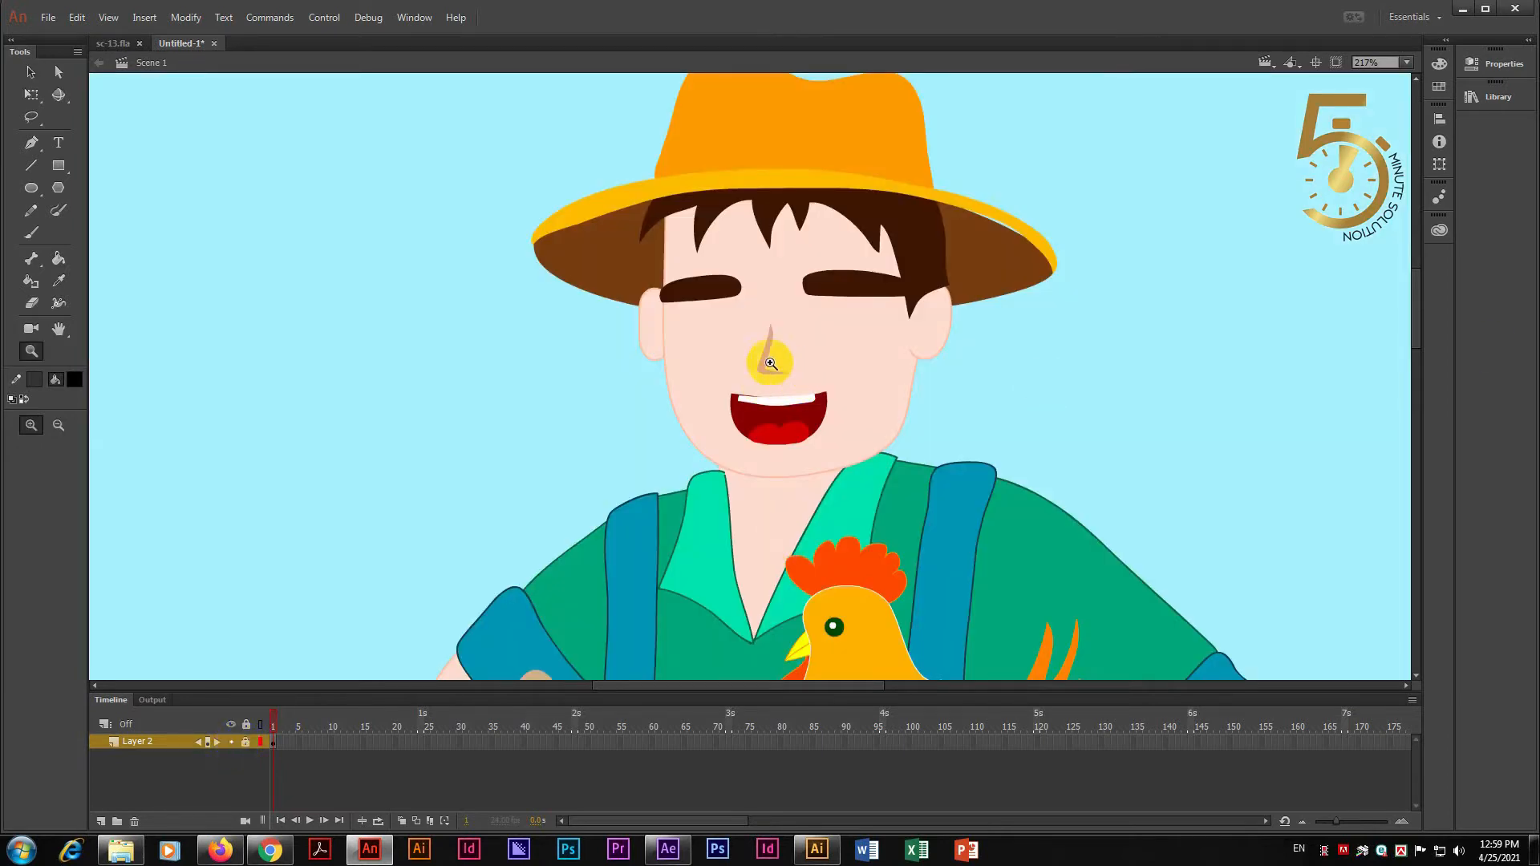
click(762, 378)
drag(762, 359, 763, 376)
- Draw a dark-outlined rectangle on Layer_8 beneath the farmer's eyebrow, beside his nose, as the base of an eye
click(64, 166)
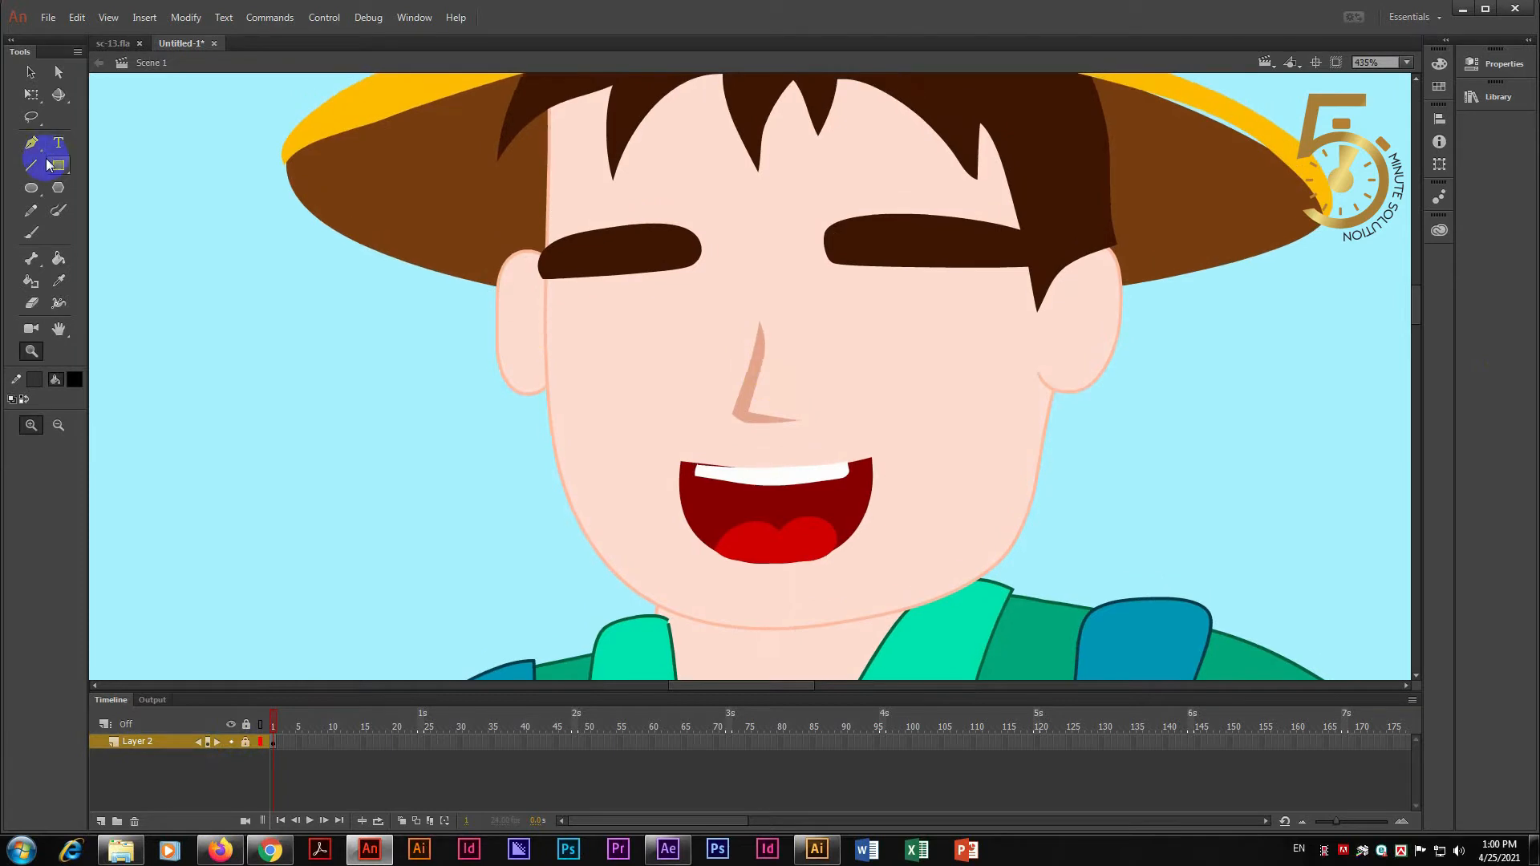
click(36, 191)
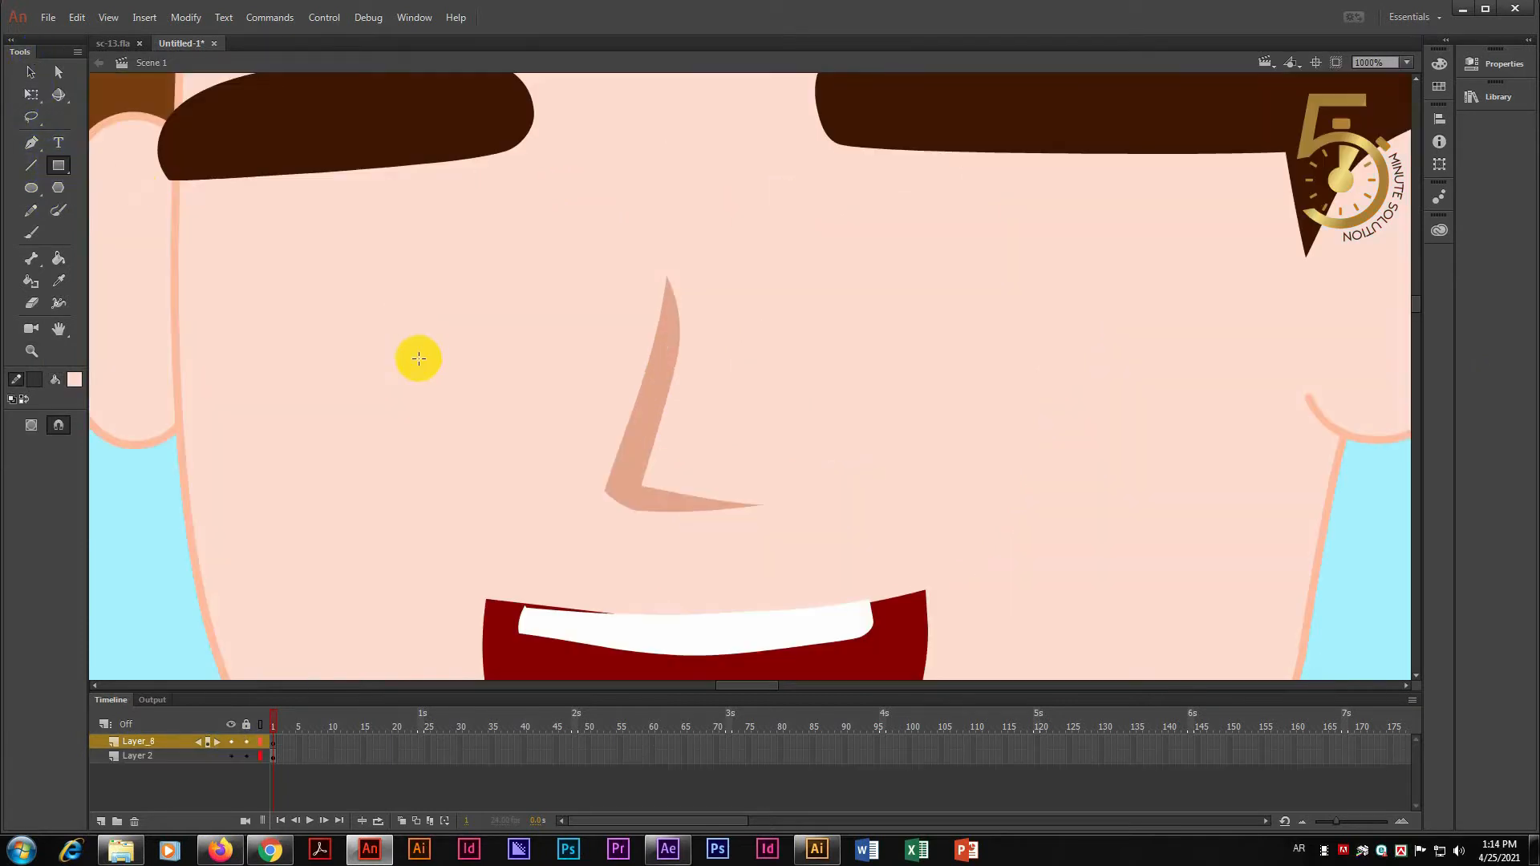
drag(323, 294, 544, 404)
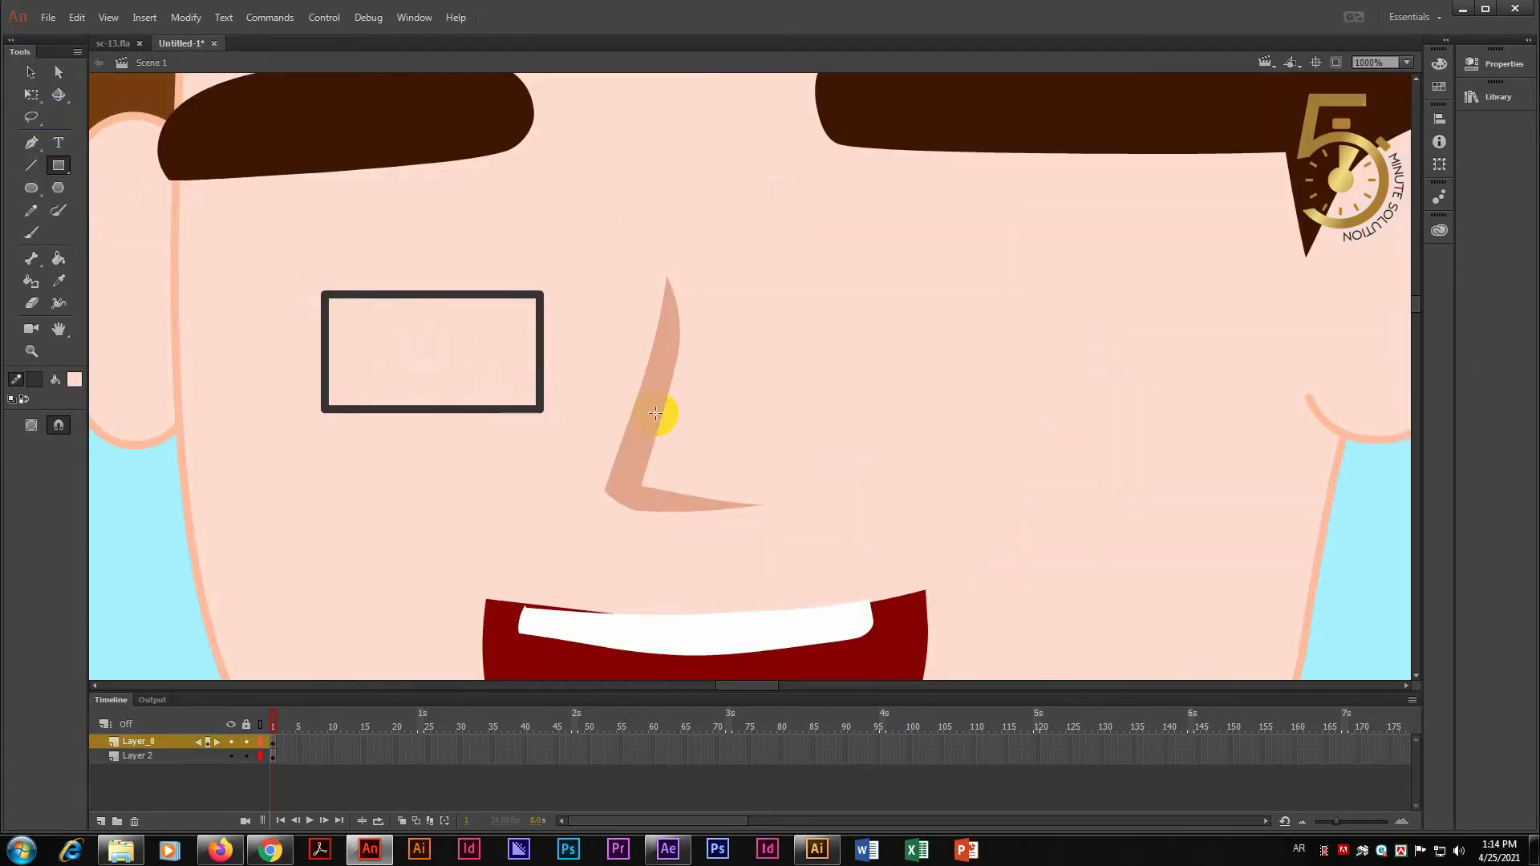
- Reshape the rectangle into an almond-shaped eye outline by merging its upper corners into the lower ones and curving both edges outward
click(31, 72)
drag(324, 295, 324, 408)
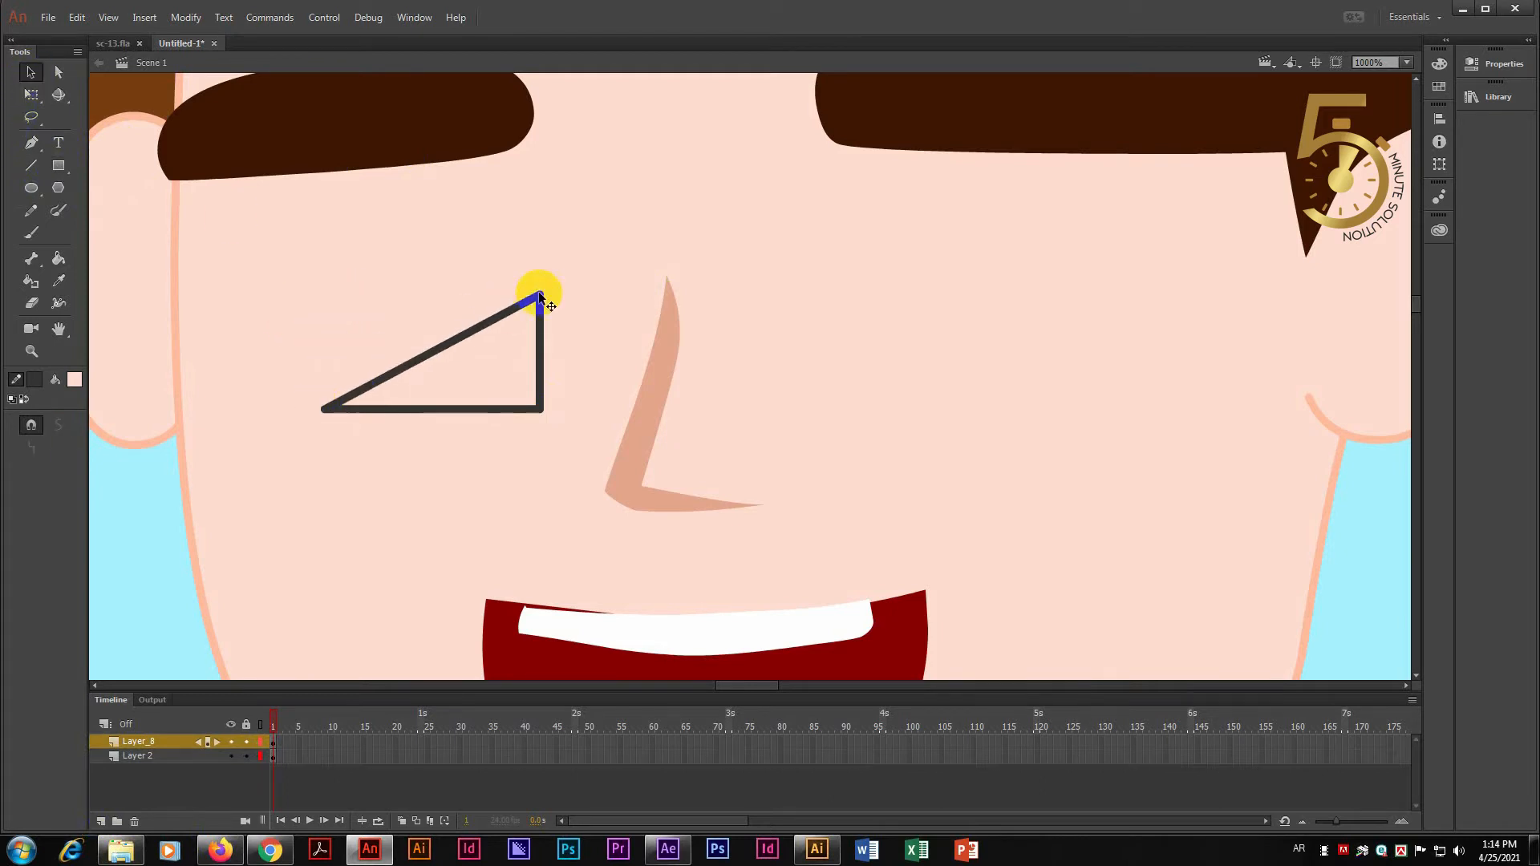
drag(446, 344, 407, 309)
drag(545, 299, 543, 407)
drag(458, 358, 488, 351)
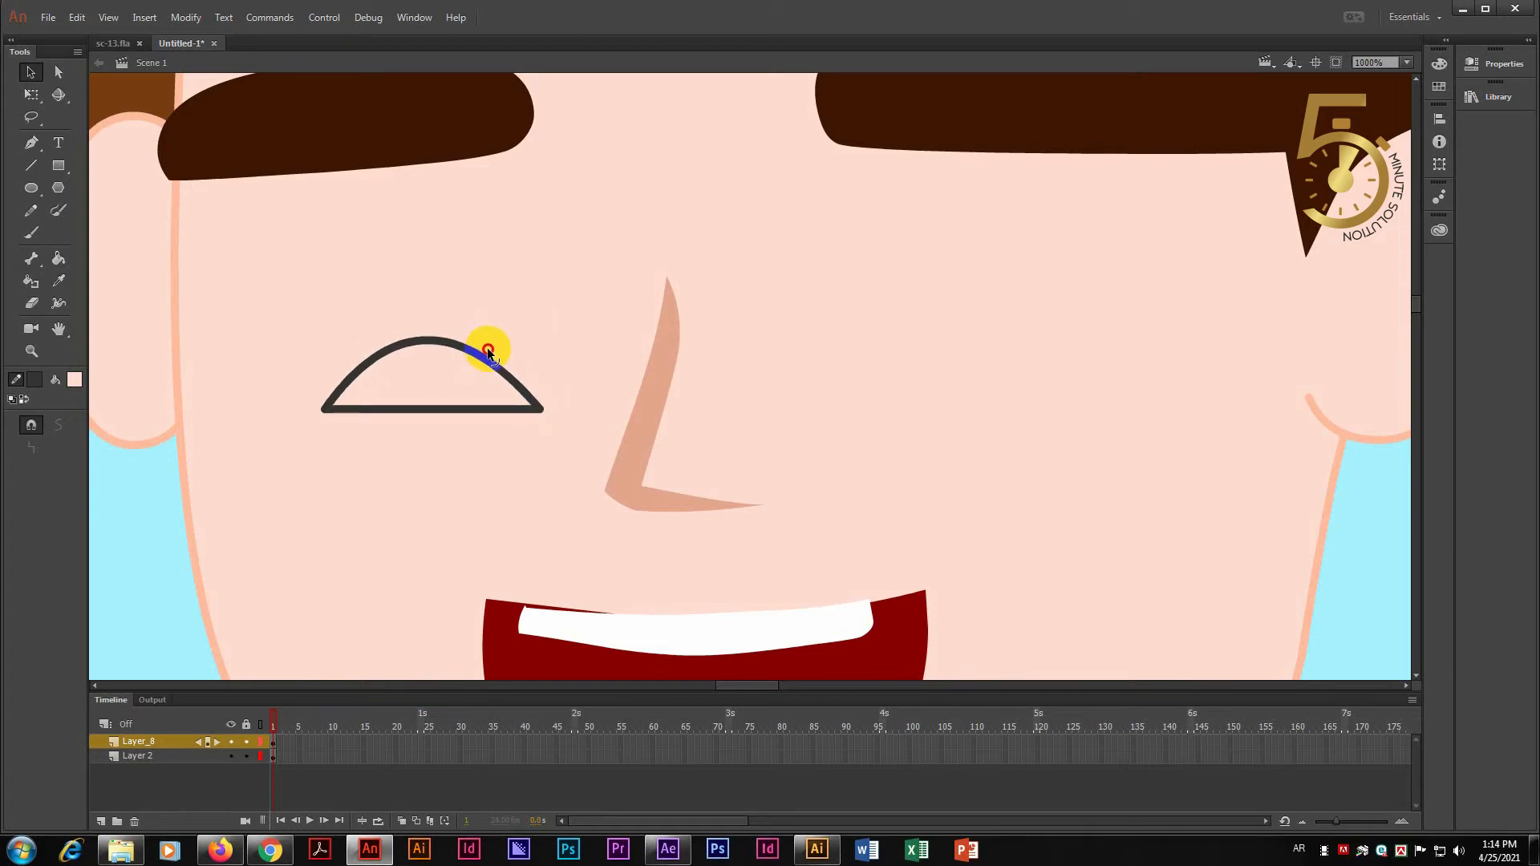
drag(437, 409, 425, 457)
- Move the eye outline up closer to the eyebrow and adjust its two corners and upper curve into a slightly slanted shape
click(470, 358)
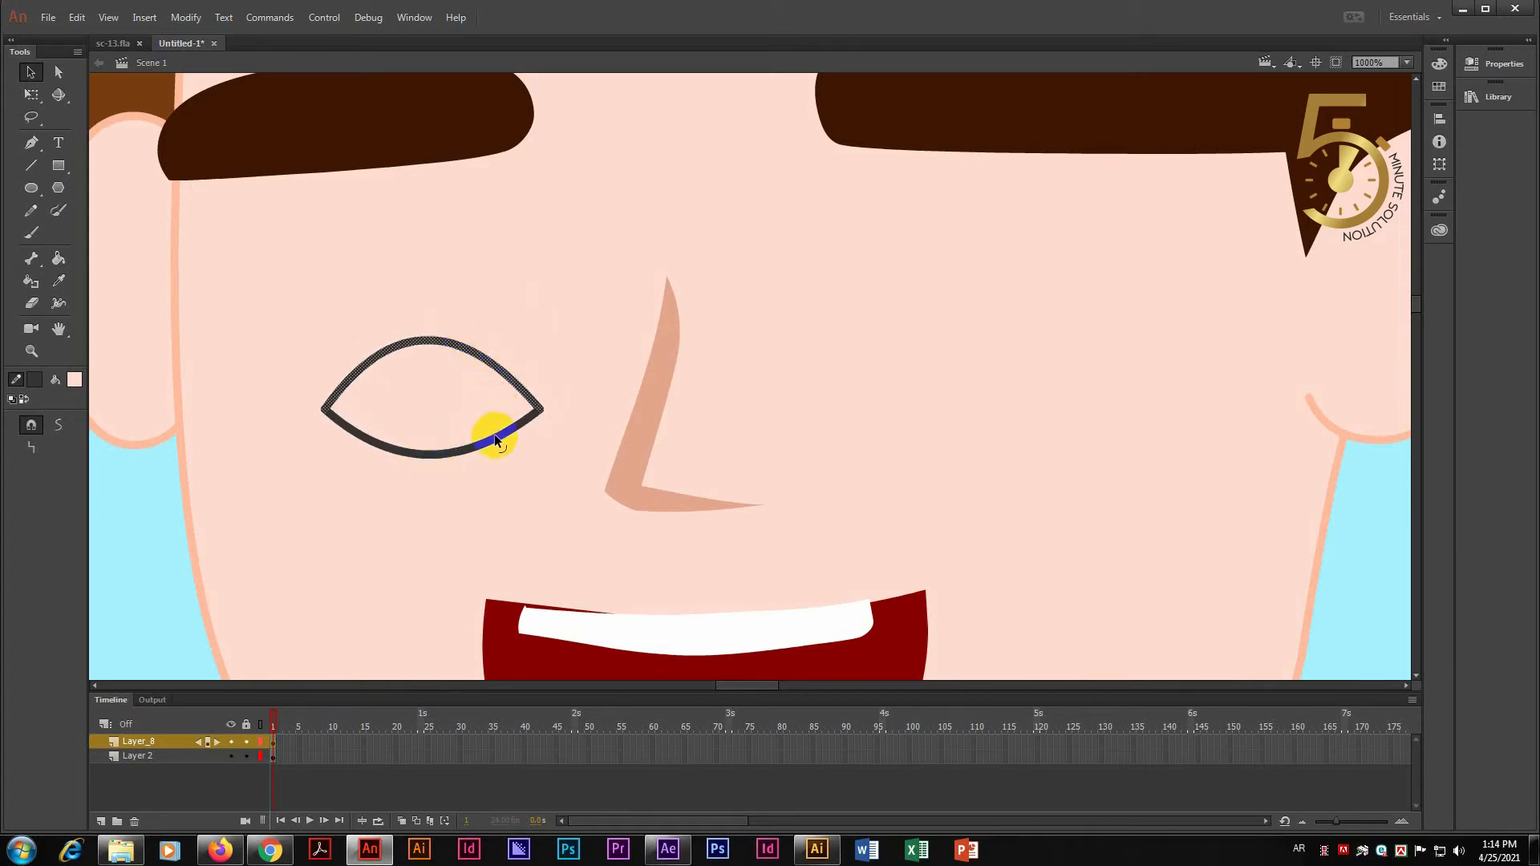
drag(487, 357, 495, 293)
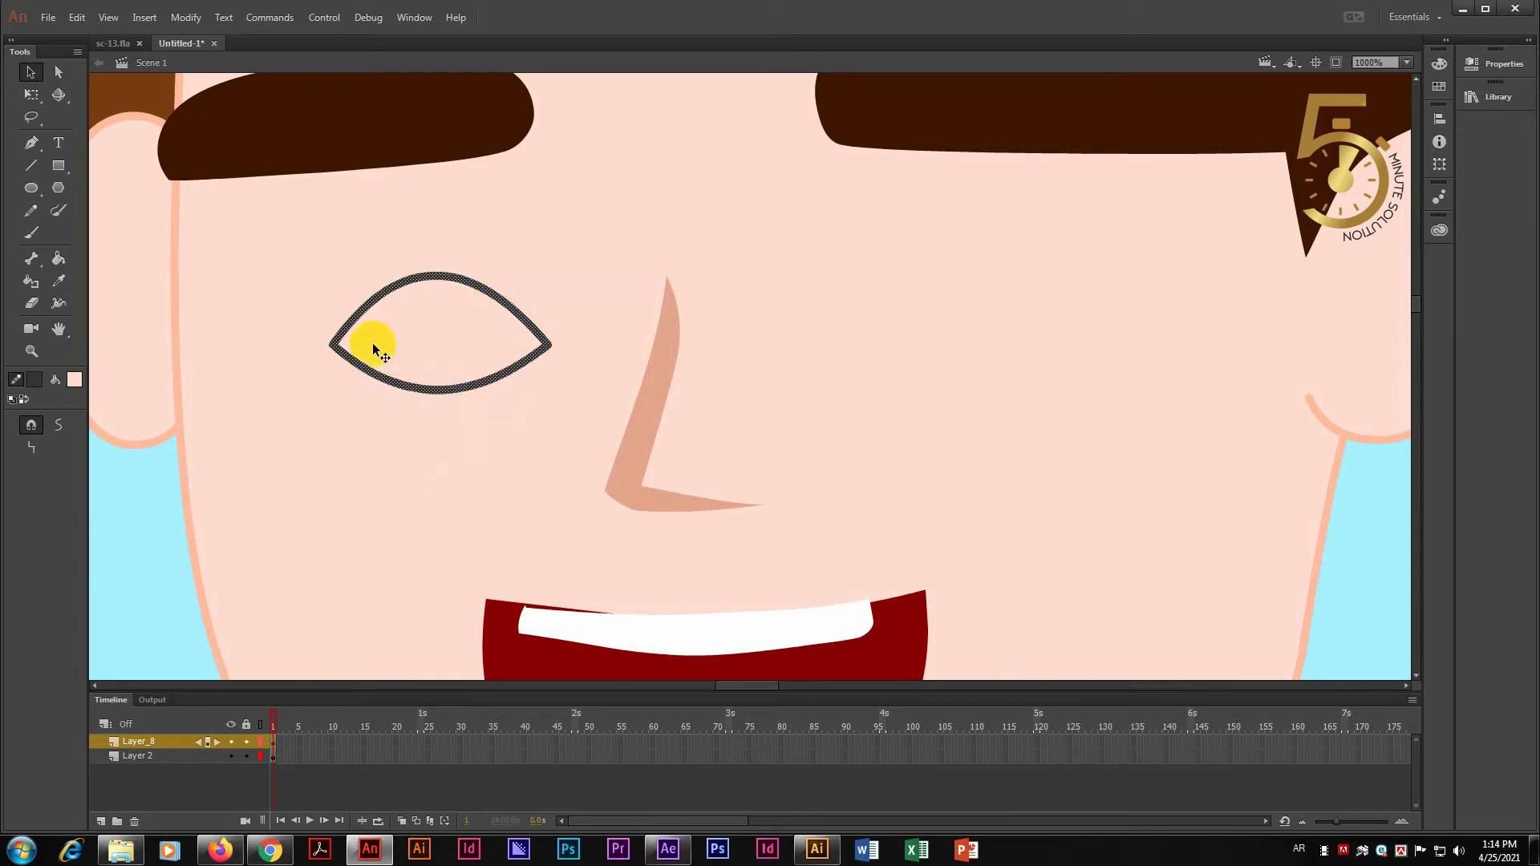
click(353, 343)
mouse_move(332, 344)
mouse_down()
mouse_move(320, 354)
mouse_move(353, 368)
mouse_up()
click(547, 347)
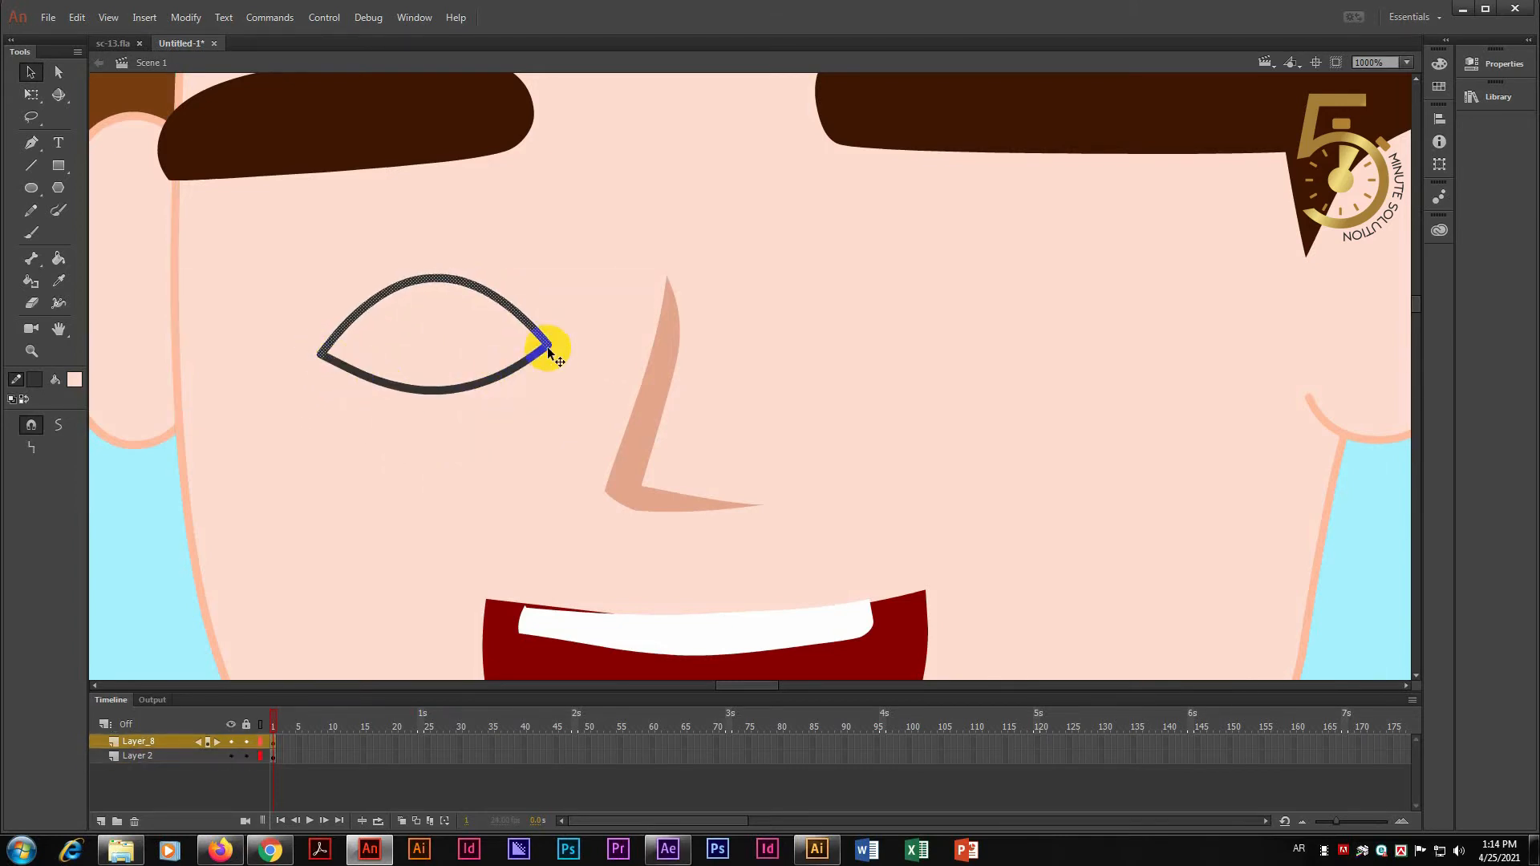
drag(547, 346, 554, 340)
click(449, 284)
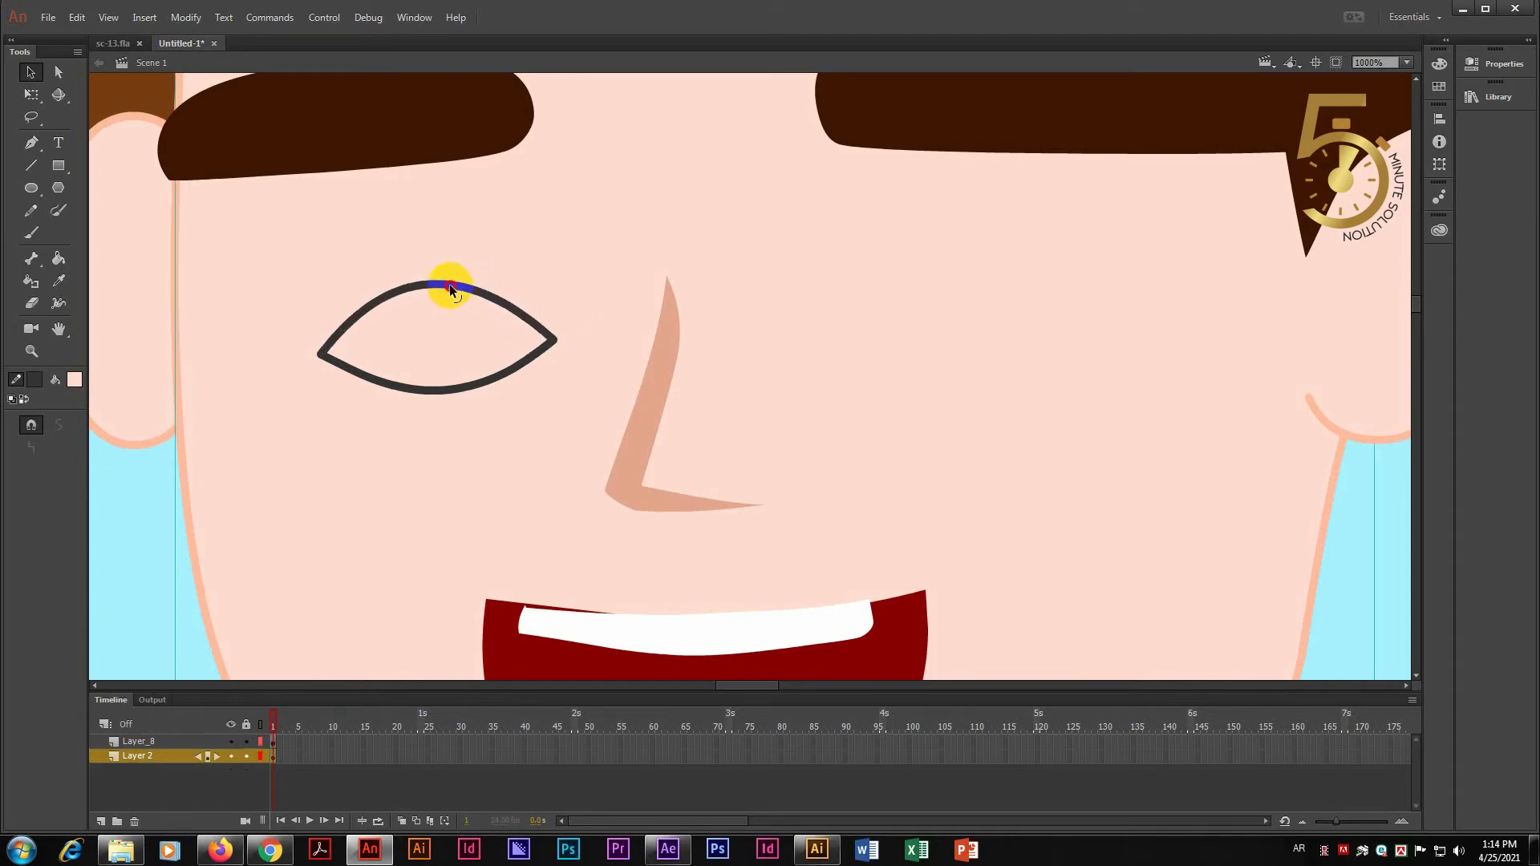
drag(450, 284, 449, 287)
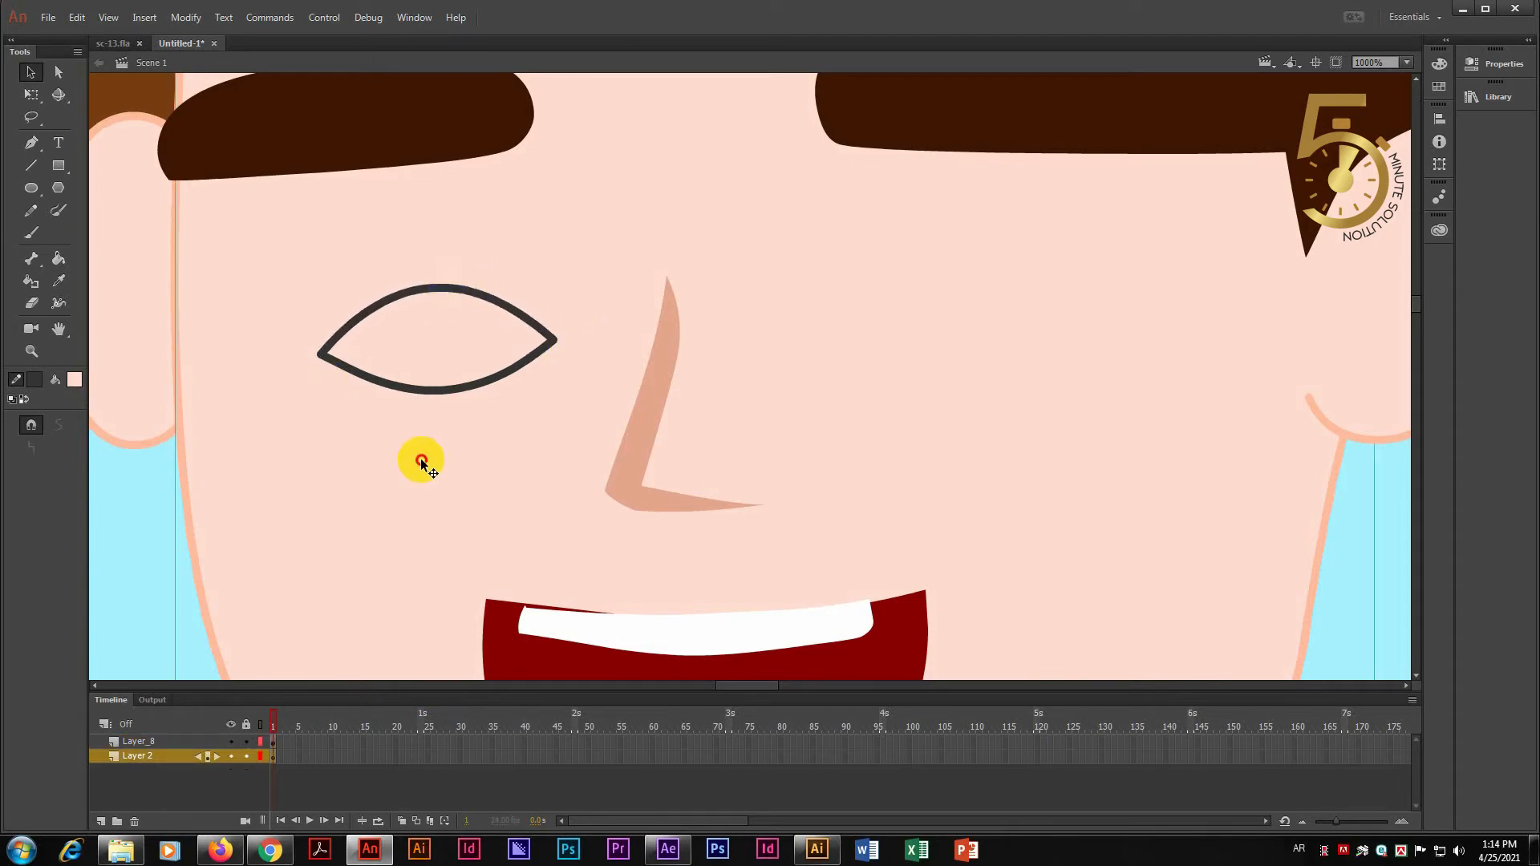
- Fill the inside of the eye outline with white
key(z)
key(ctrl+1)
drag(640, 426, 503, 528)
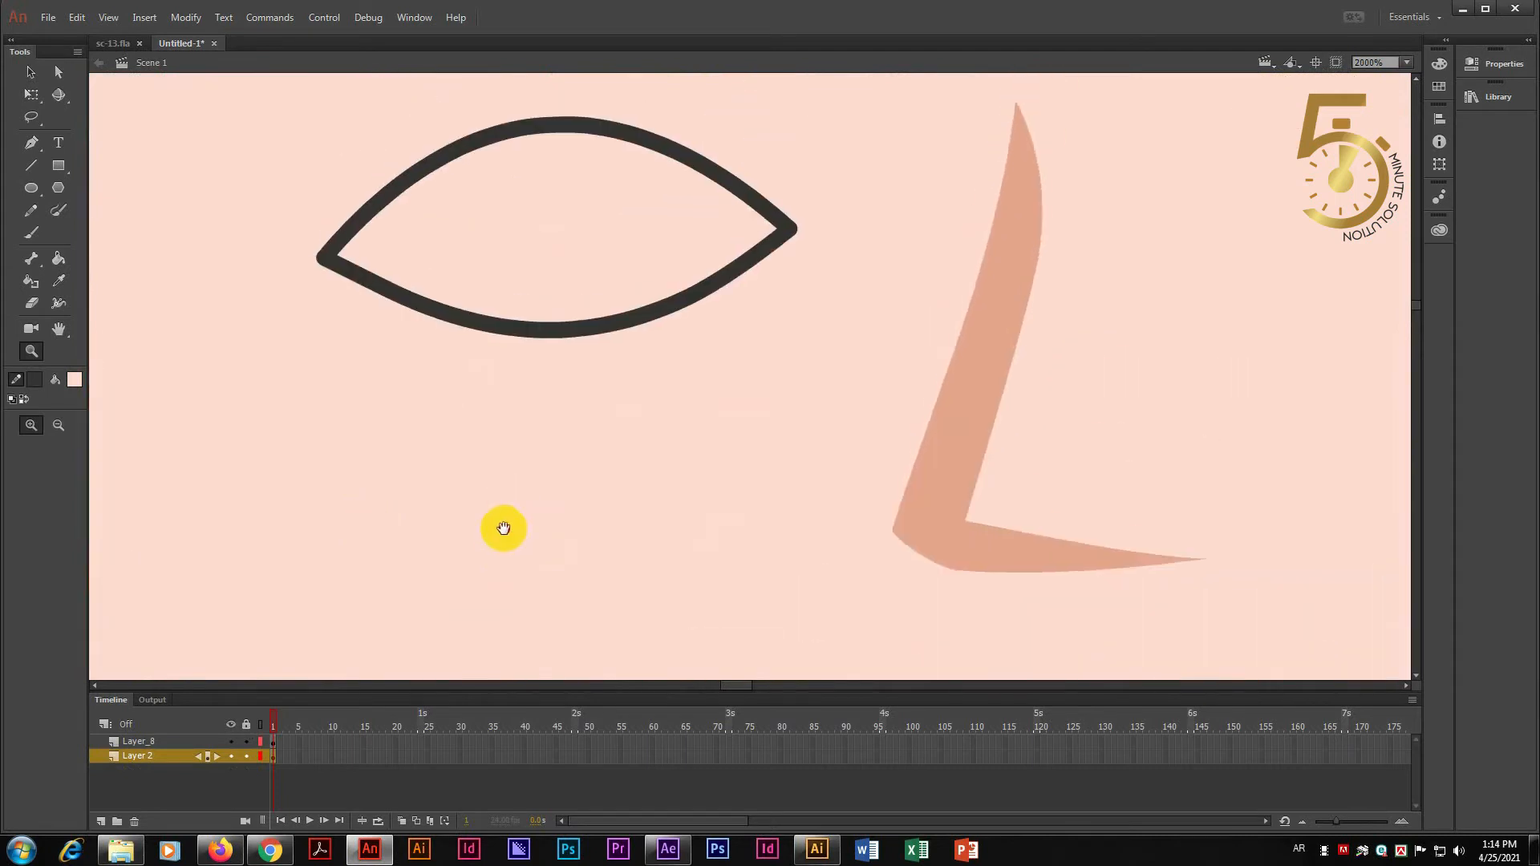
click(29, 72)
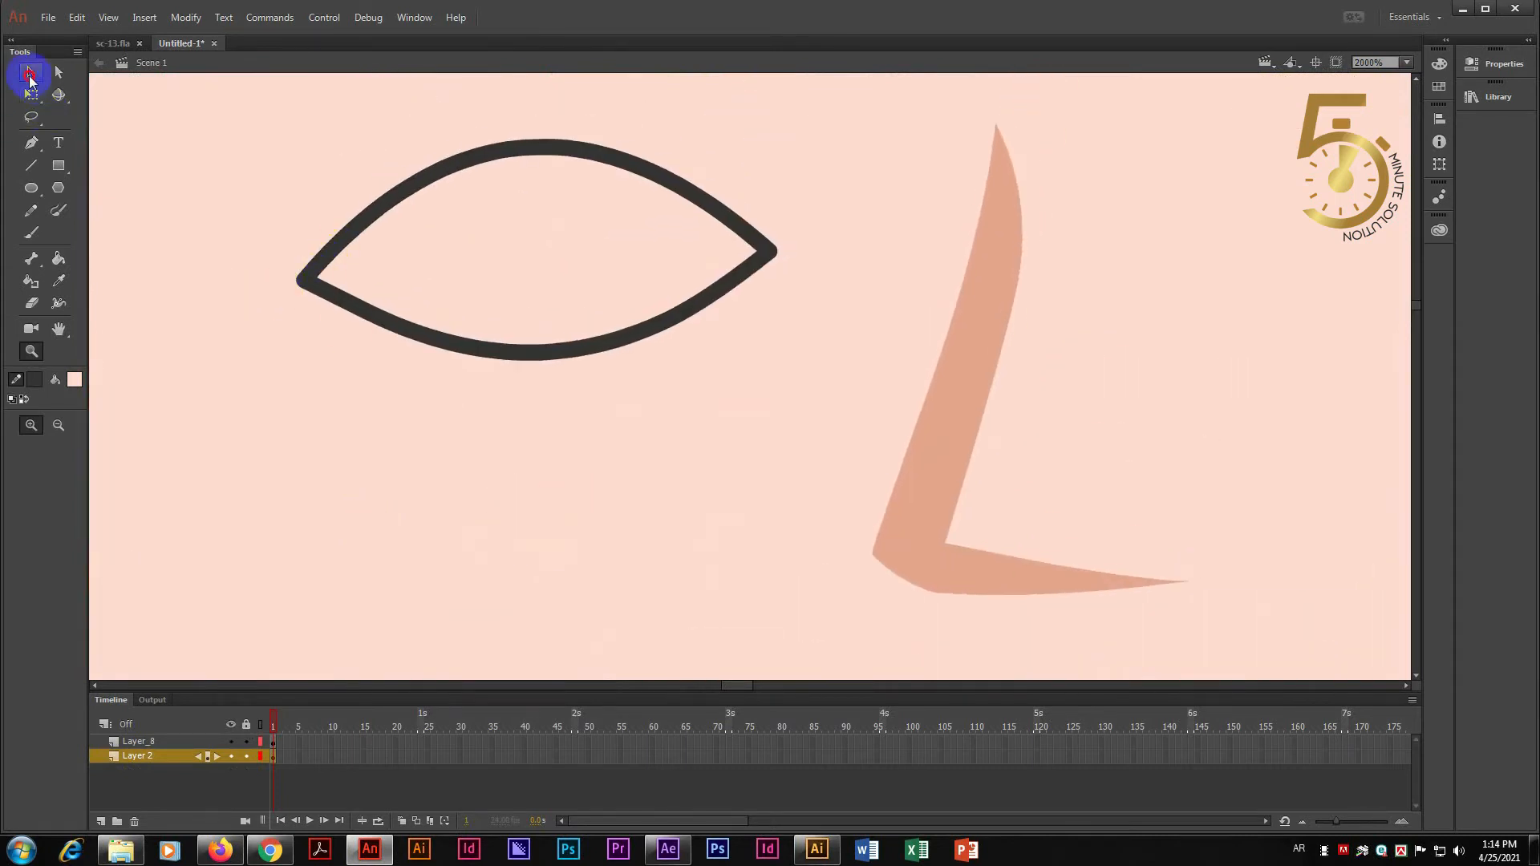
click(71, 391)
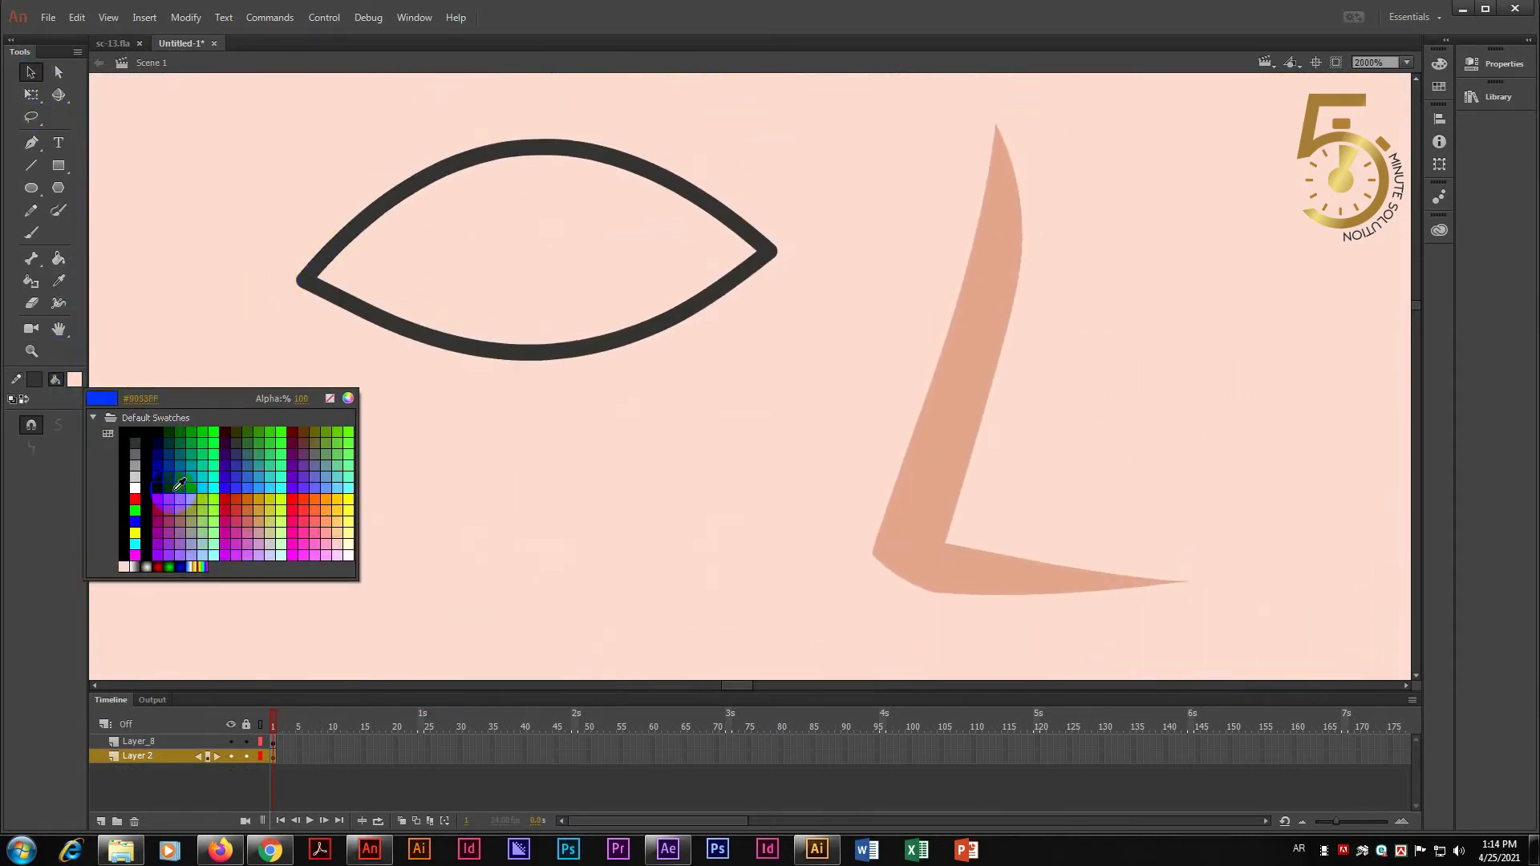
click(134, 487)
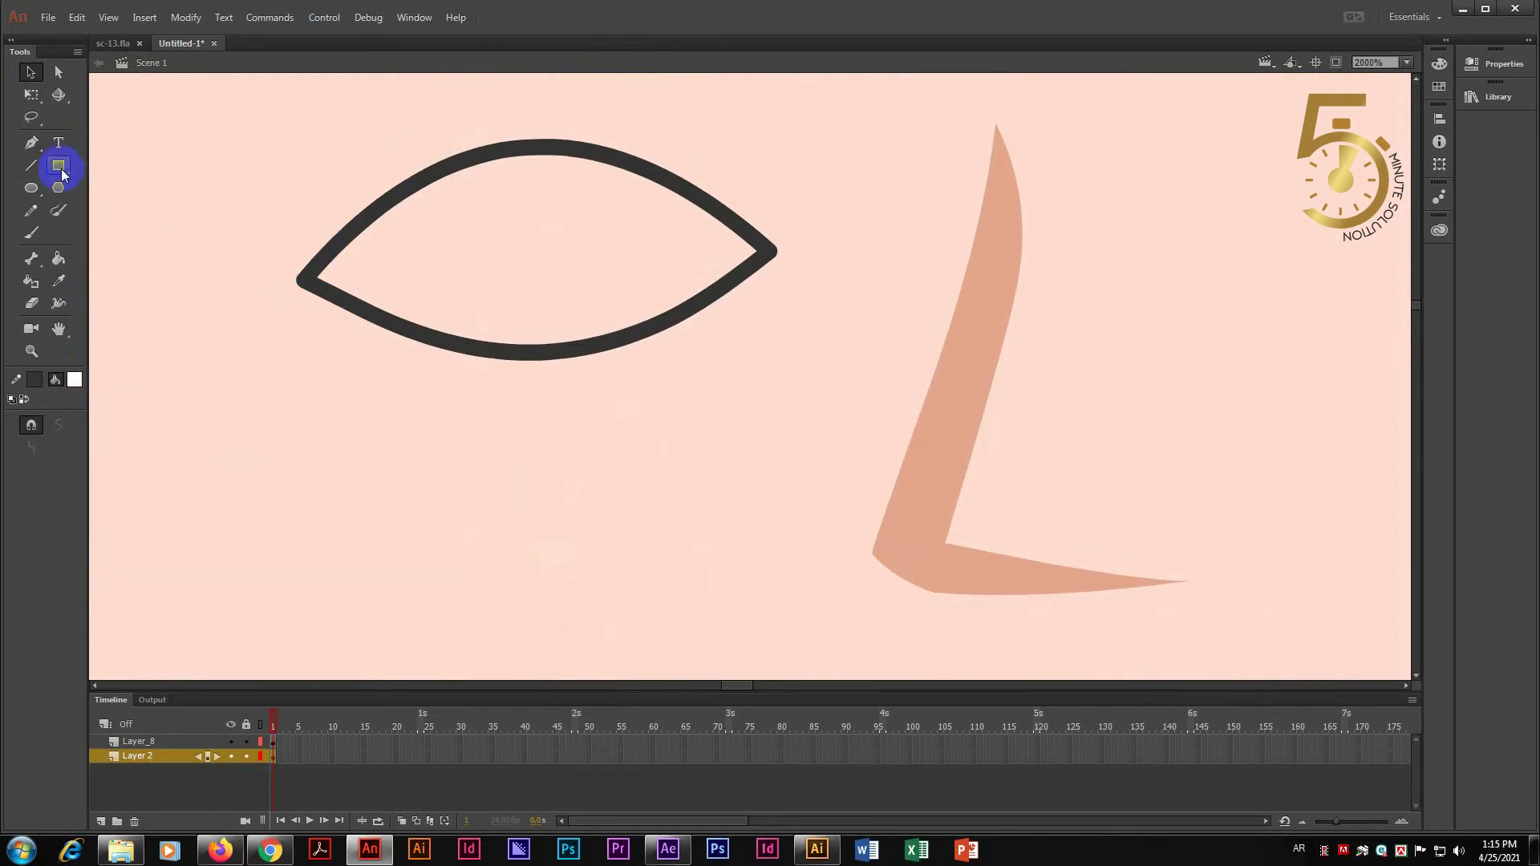
click(58, 258)
click(498, 275)
click(498, 200)
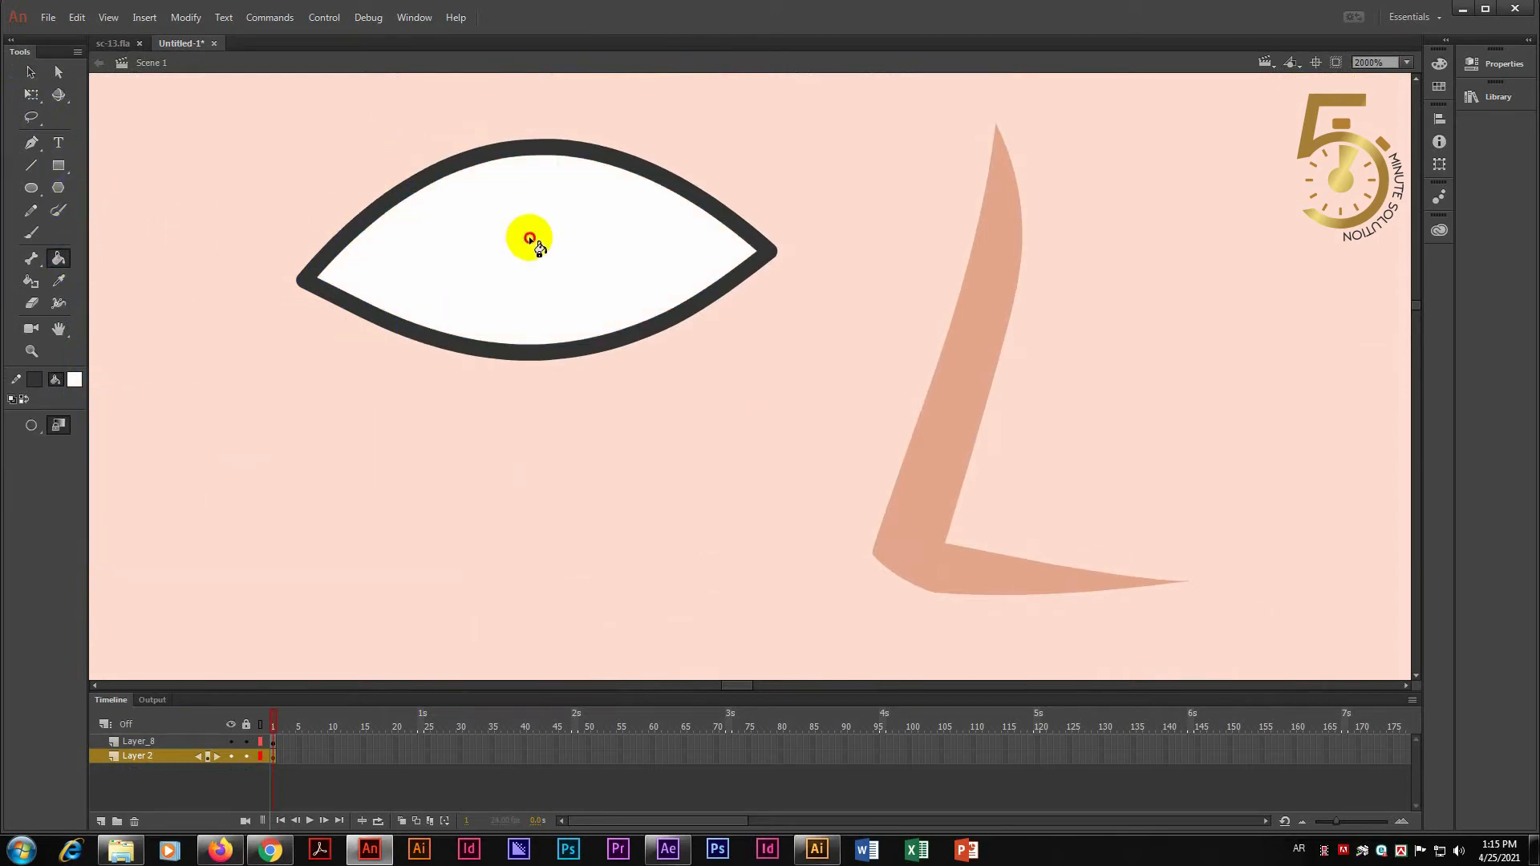
- Select the leftover skin-coloured fill beneath the eye on Layer_8 and delete it
click(31, 72)
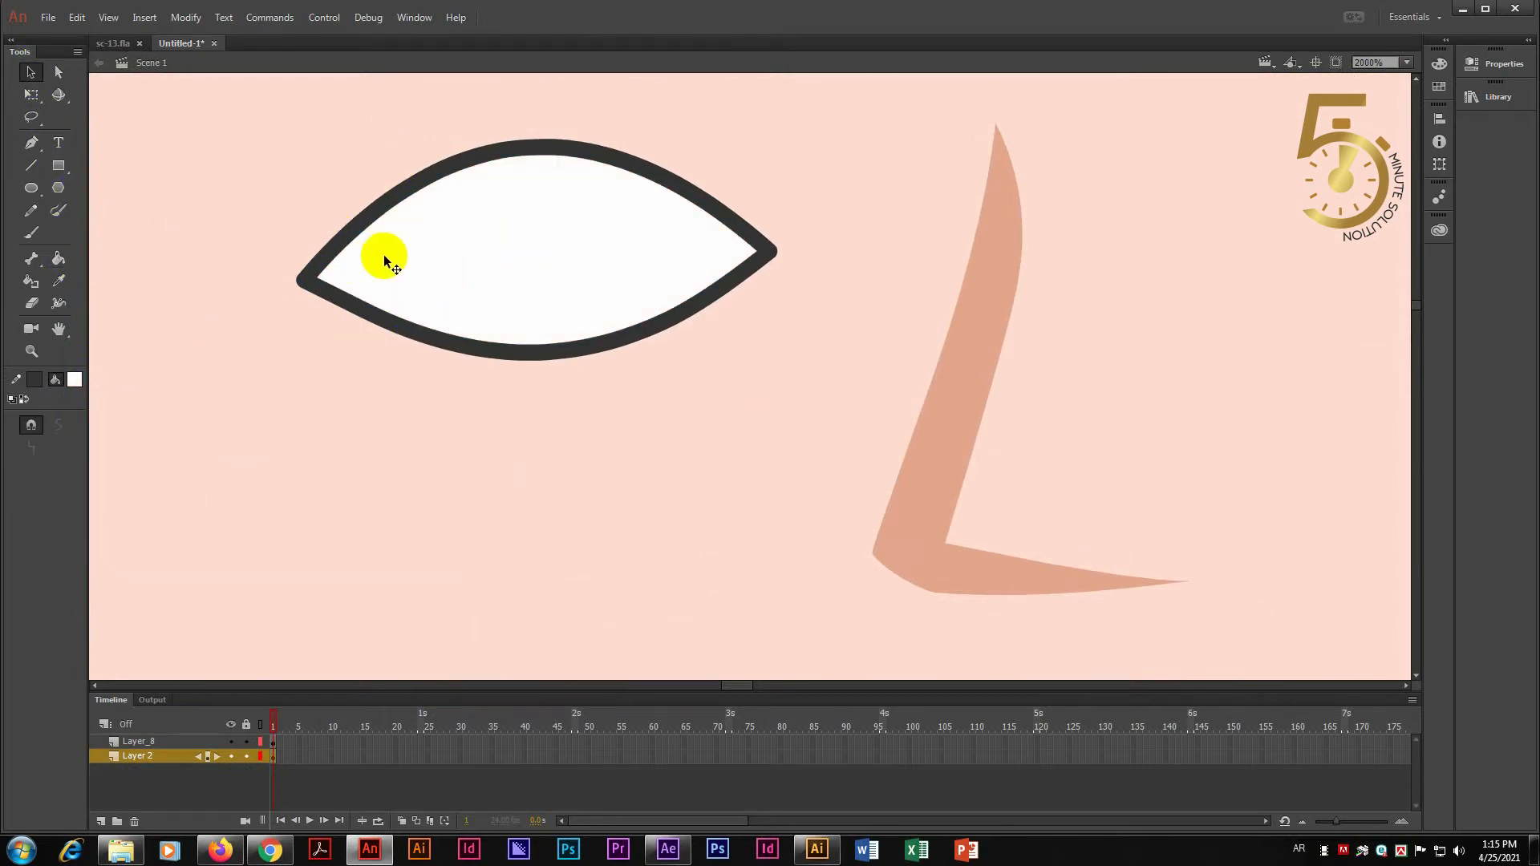
click(450, 240)
click(533, 413)
click(322, 220)
click(513, 392)
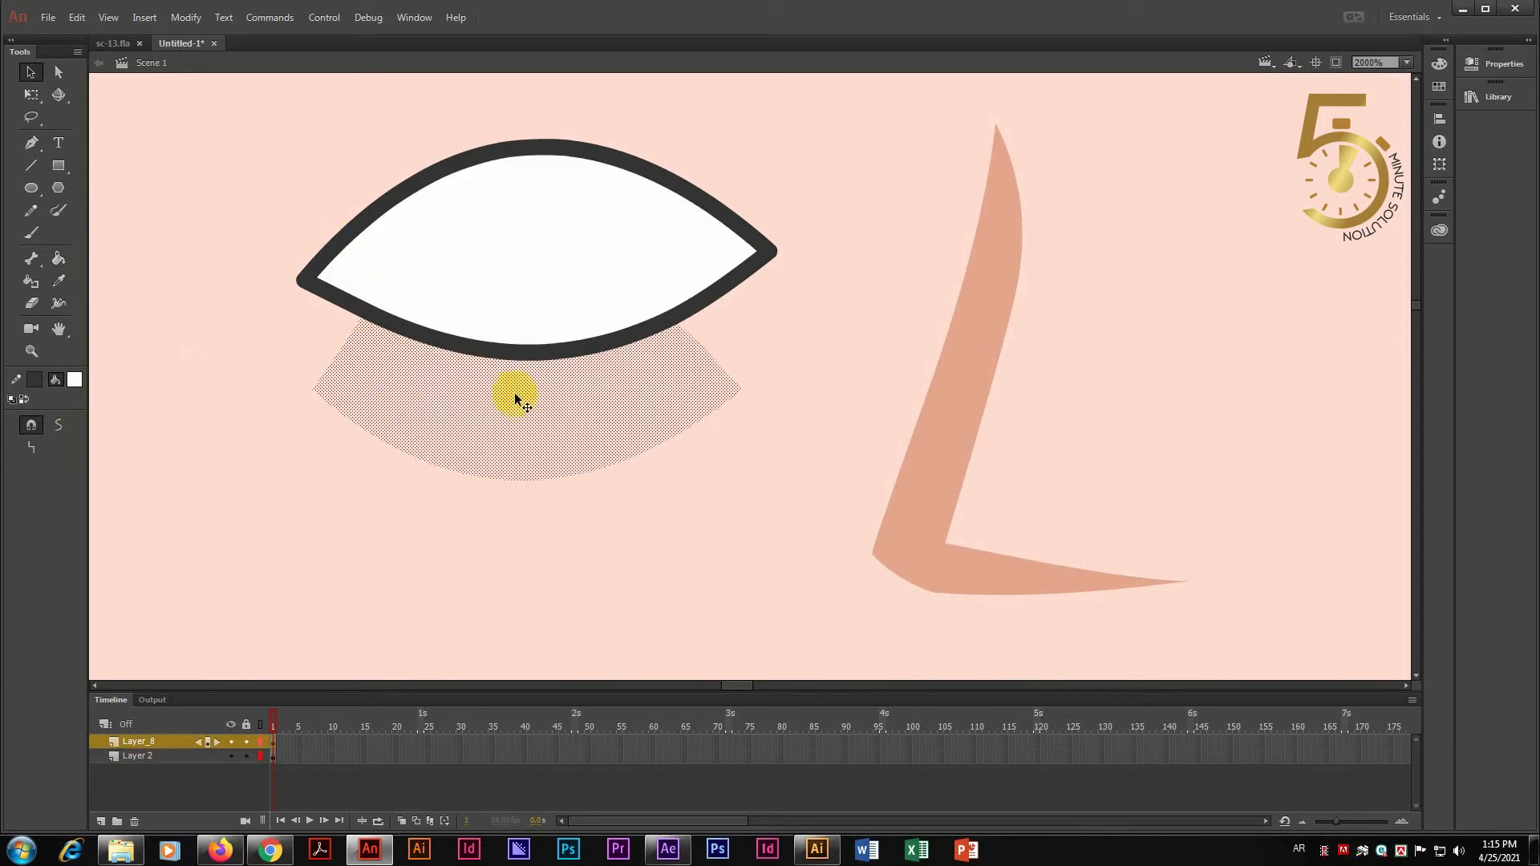
click(374, 576)
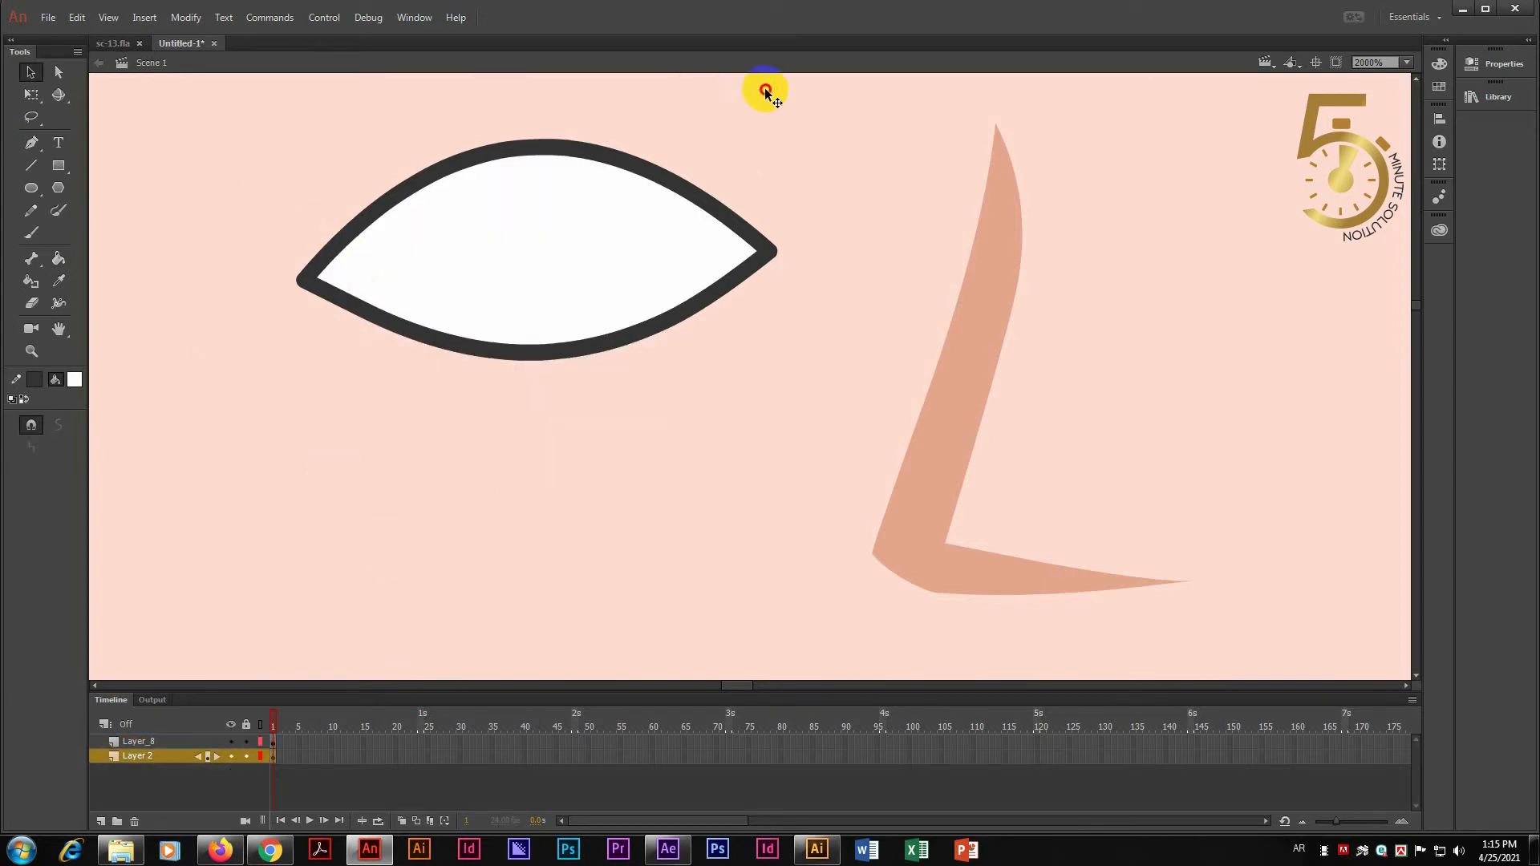
- Check the separation of eye and face by hiding and showing Layer 2, and lock Layer 2
click(129, 769)
click(230, 756)
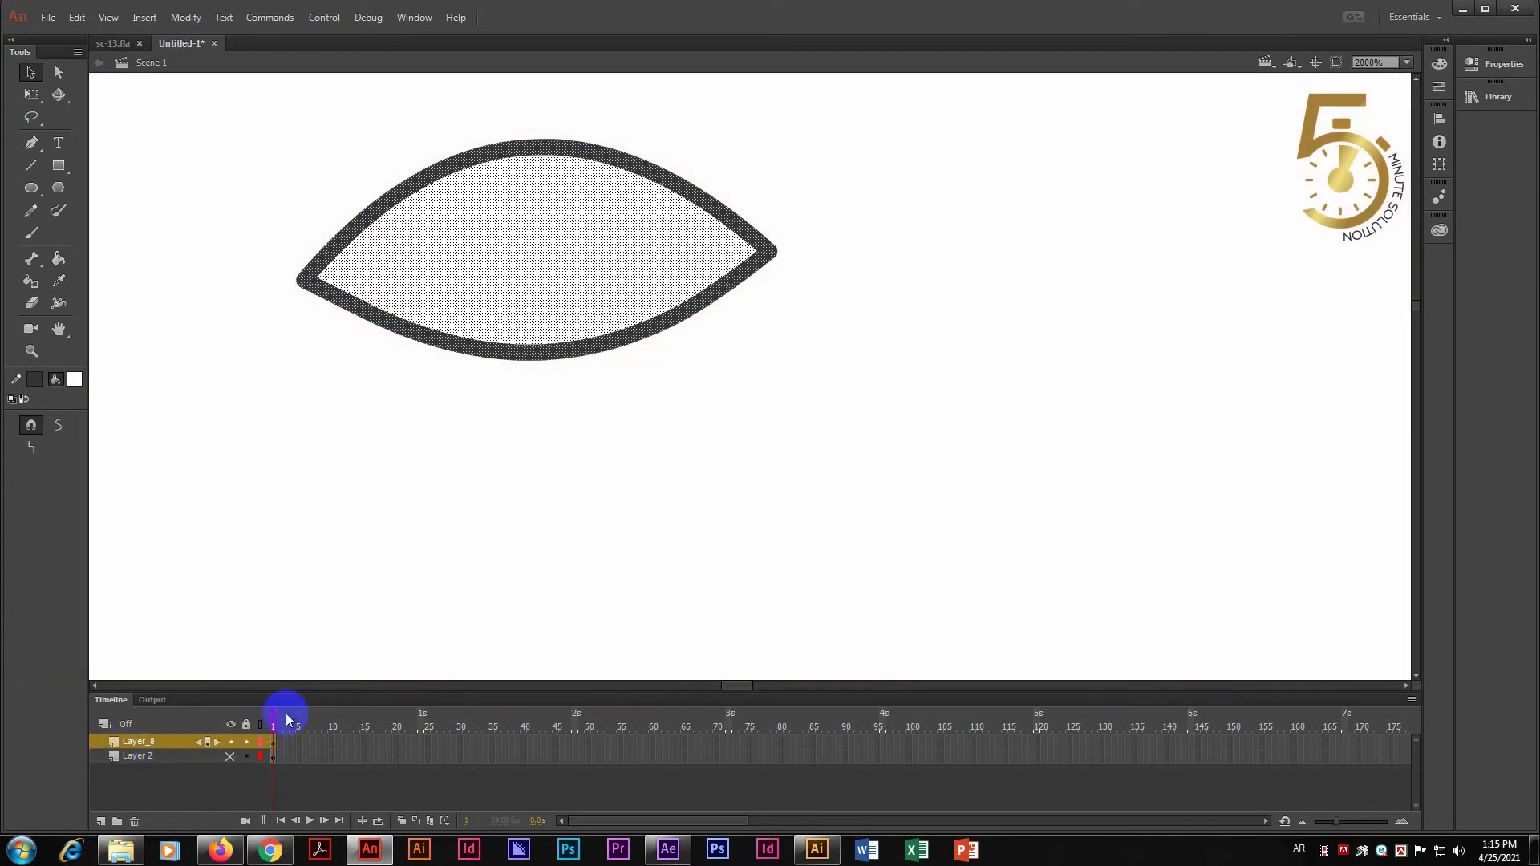
click(231, 759)
click(231, 758)
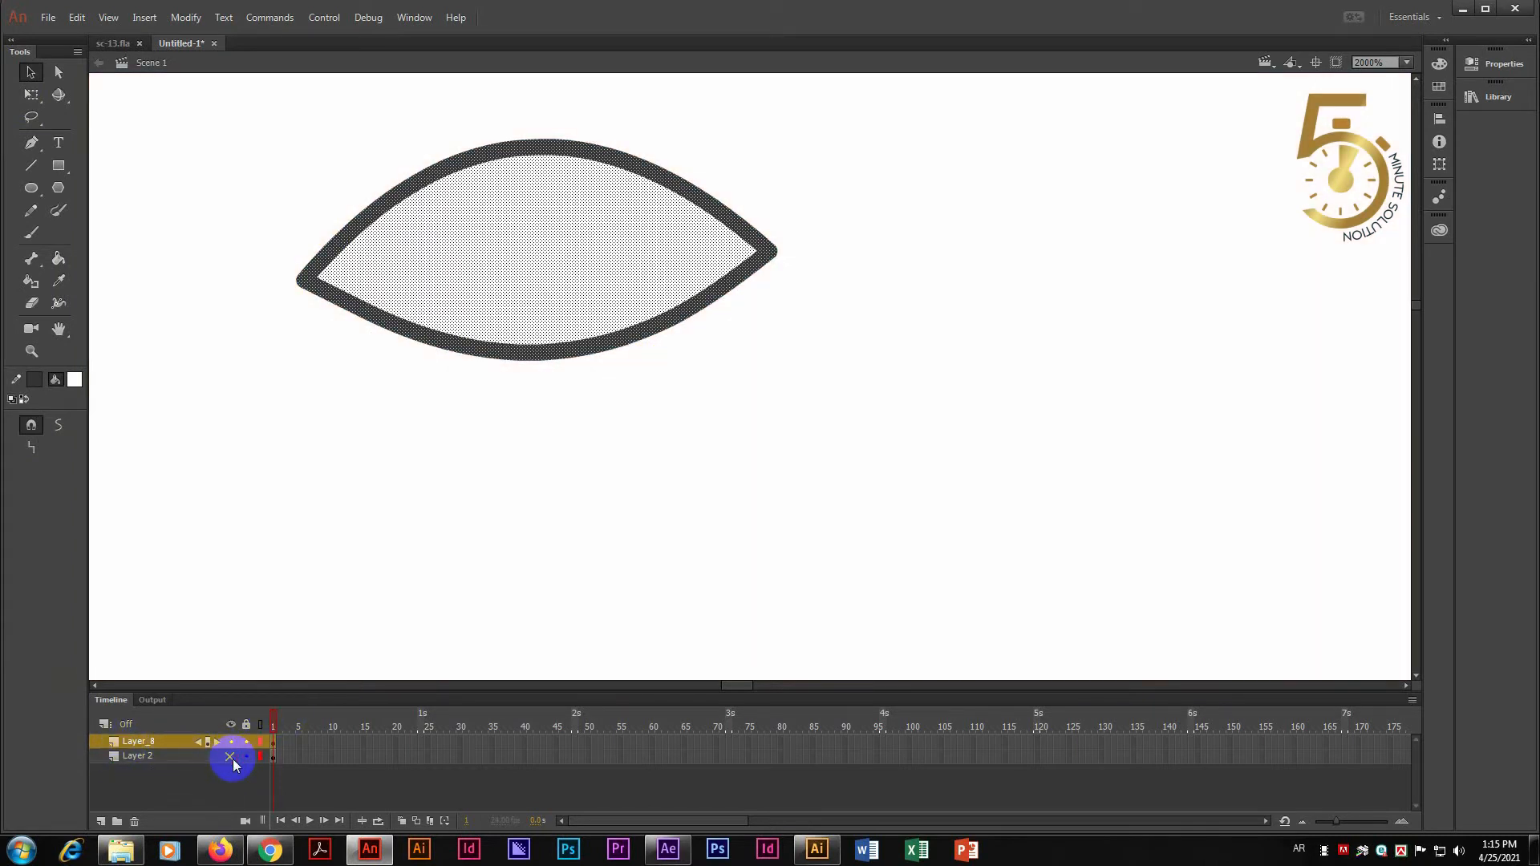
click(232, 758)
click(245, 757)
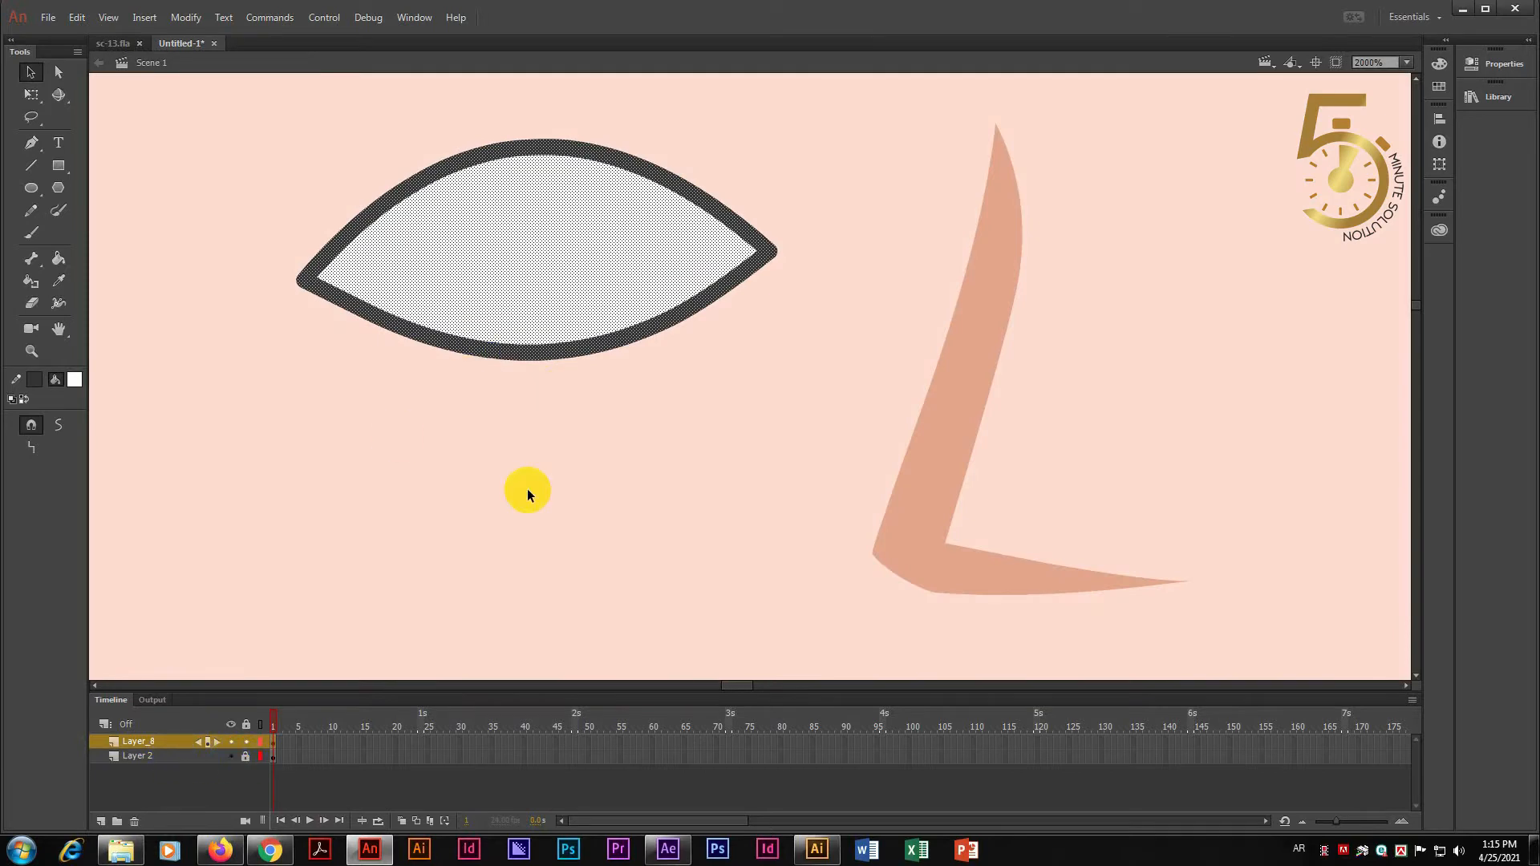
- Duplicate Layer_8, which holds the white eye shape
click(527, 488)
click(569, 269)
click(678, 365)
drag(698, 378, 672, 464)
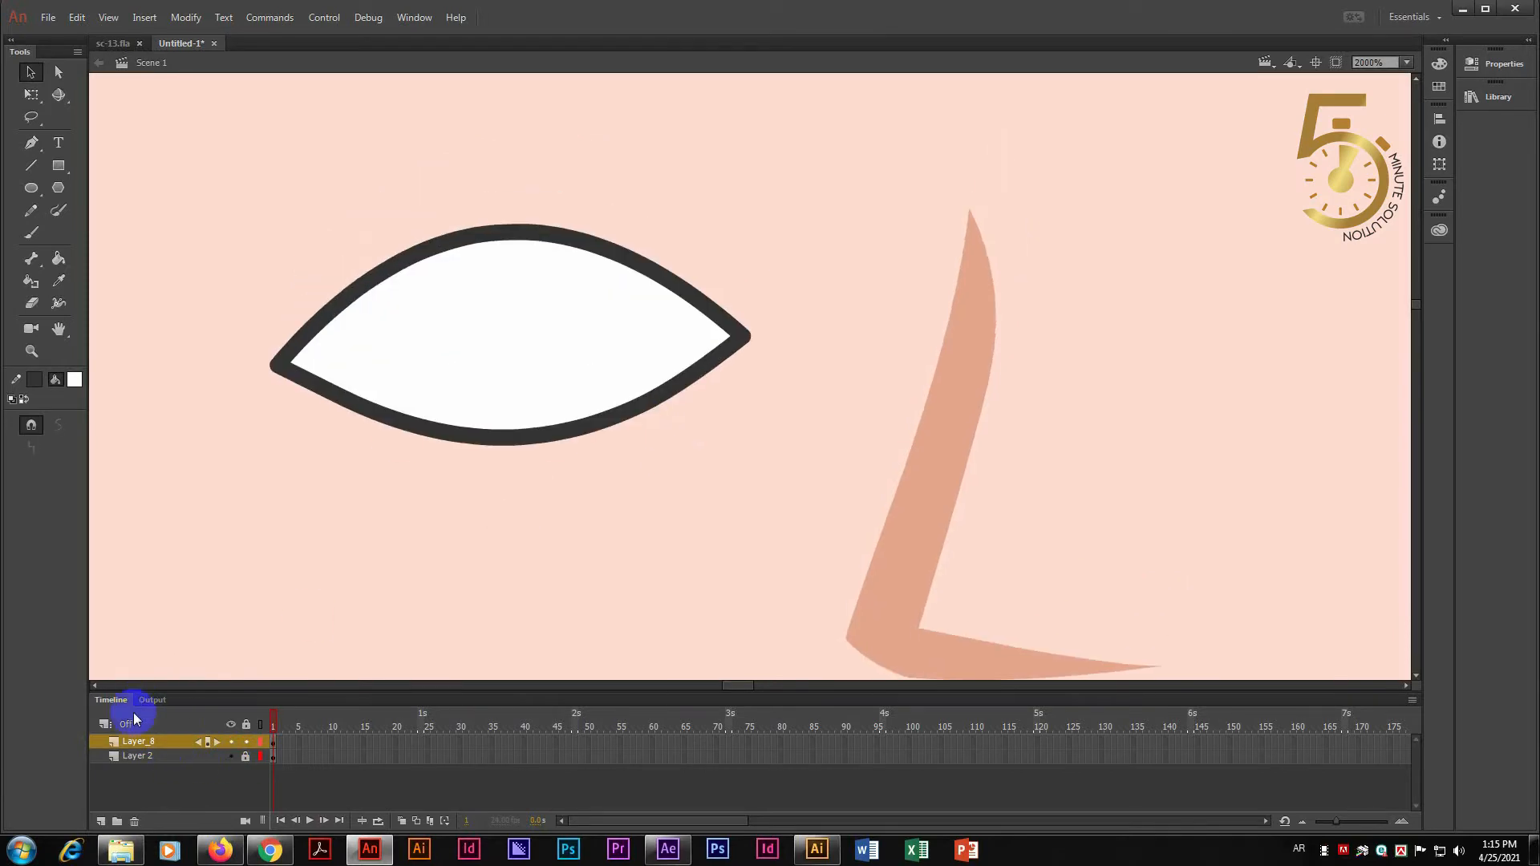
right_click(146, 740)
click(494, 575)
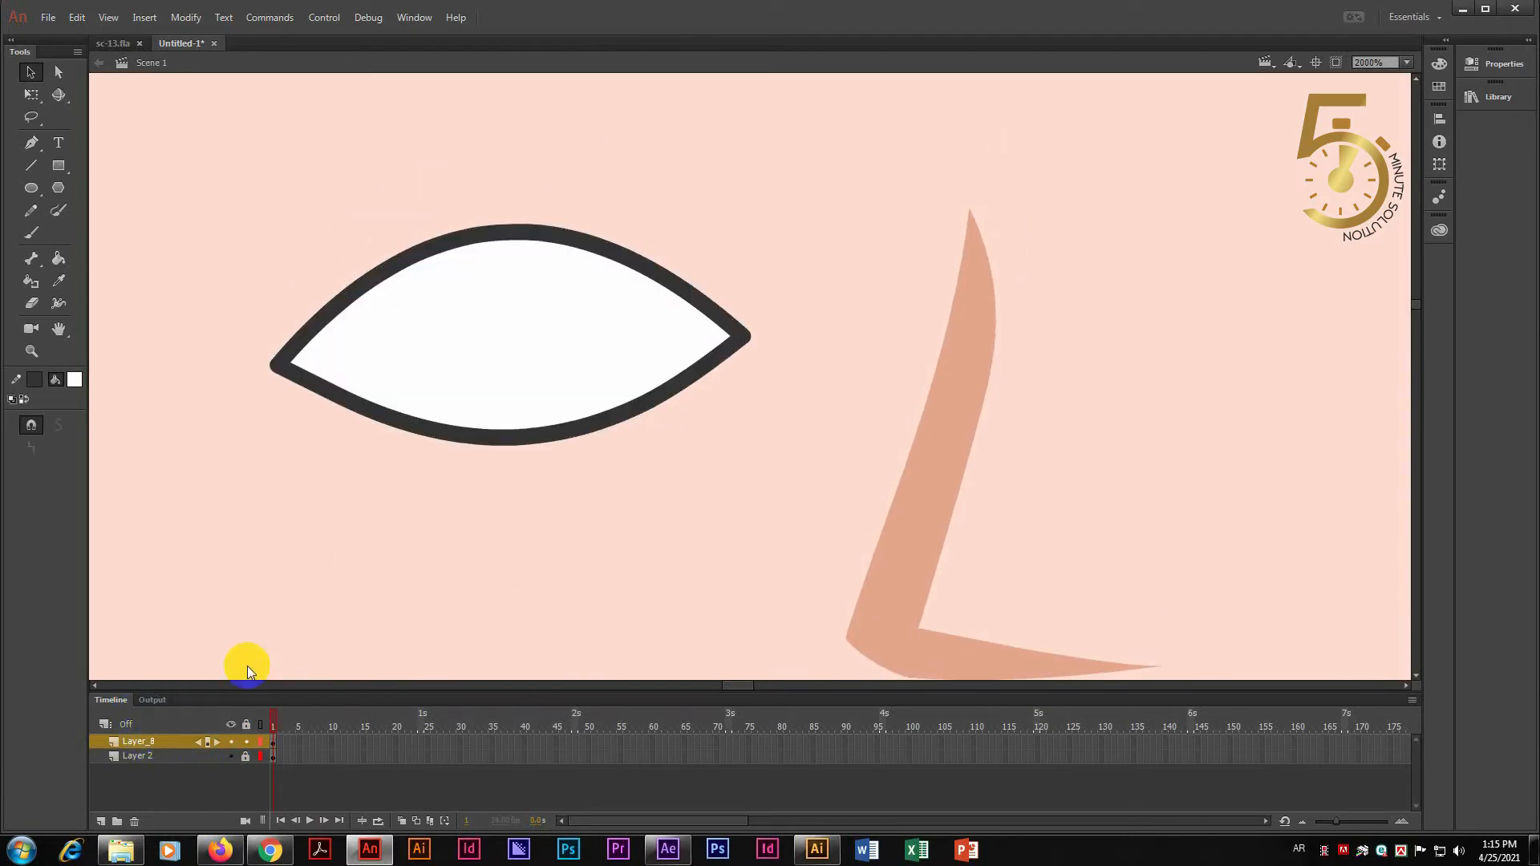
right_click(162, 741)
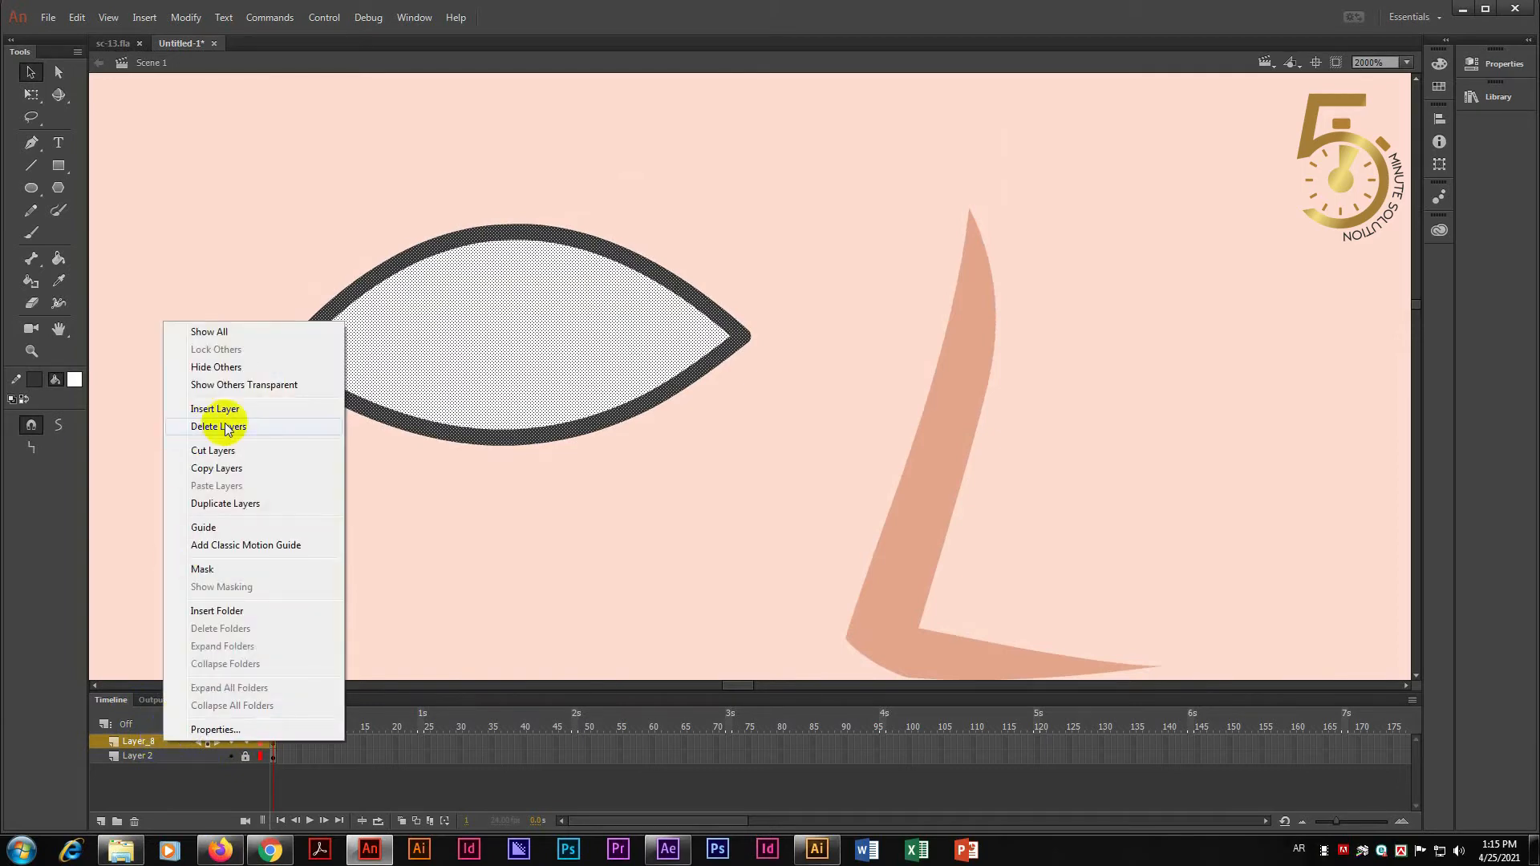
click(253, 505)
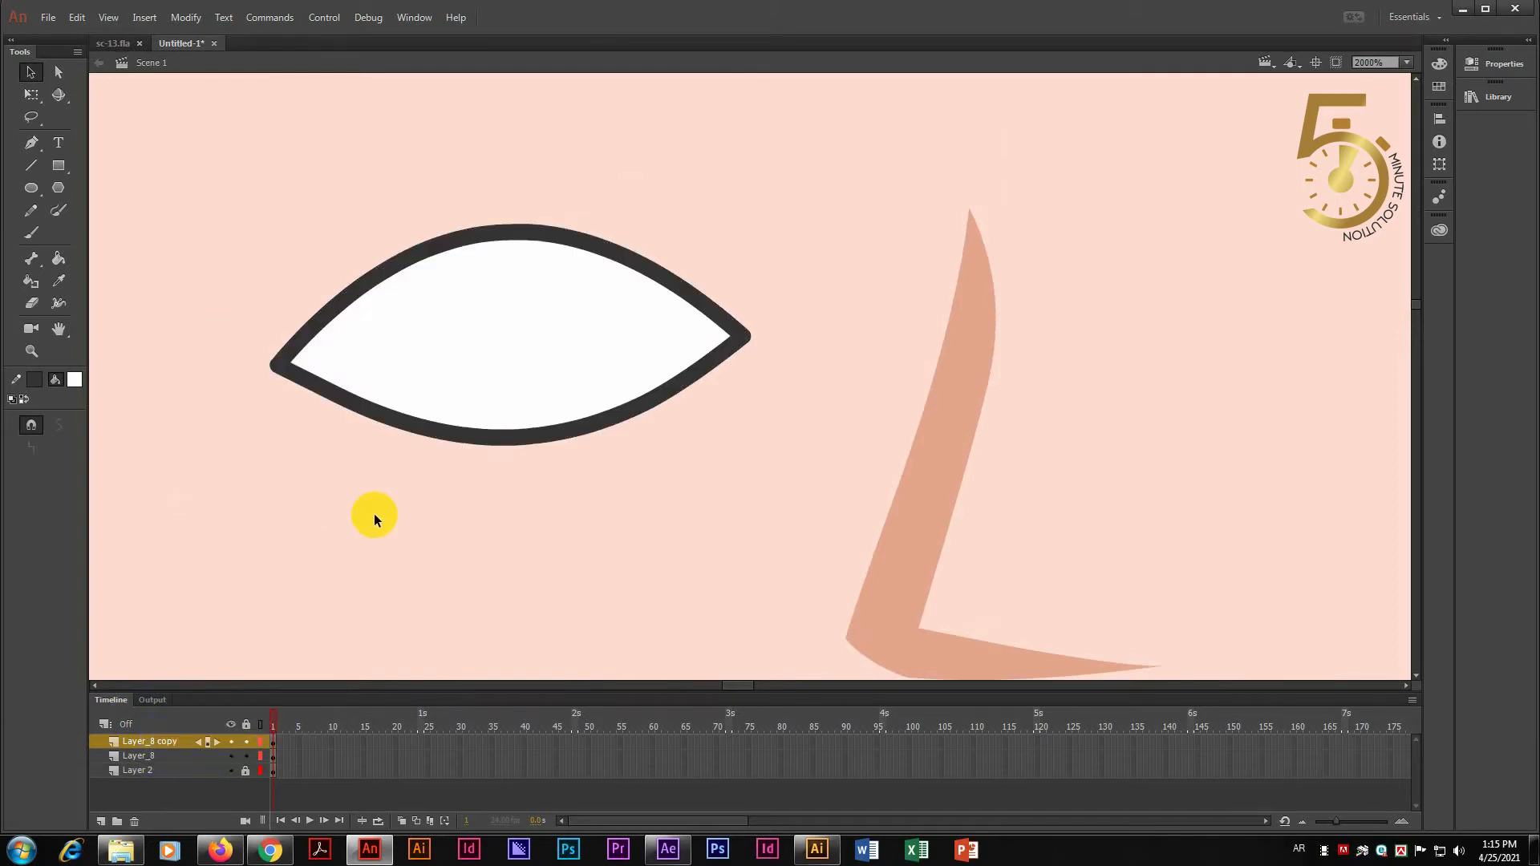
- Lock Layer_8 and bend the copied eye's lower edge upward from corner to corner to form an upper eyelid
click(244, 770)
click(246, 755)
drag(526, 427, 523, 340)
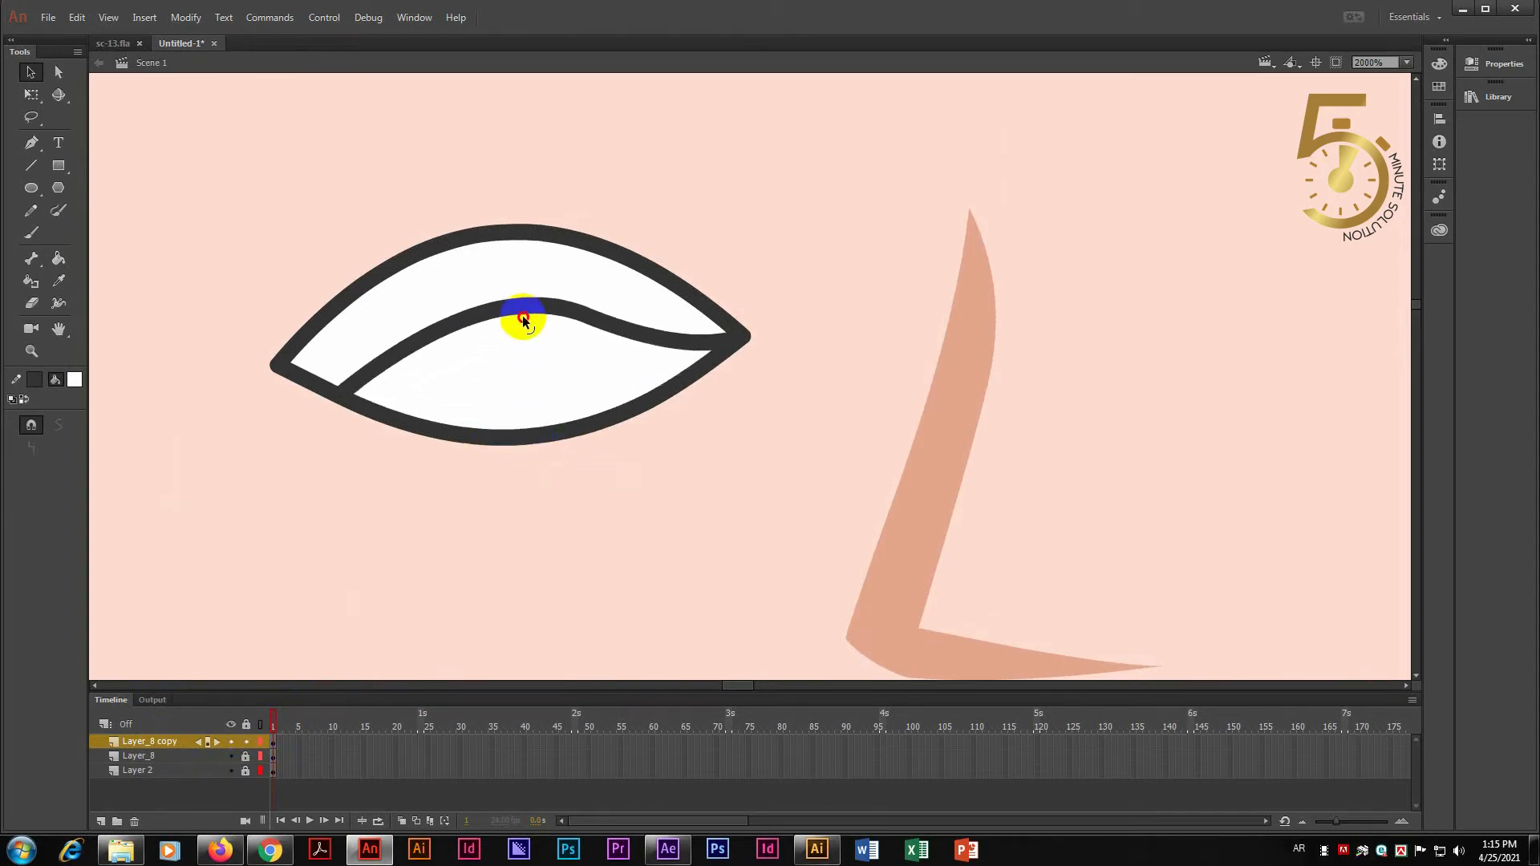
drag(343, 388, 292, 365)
drag(609, 320, 486, 298)
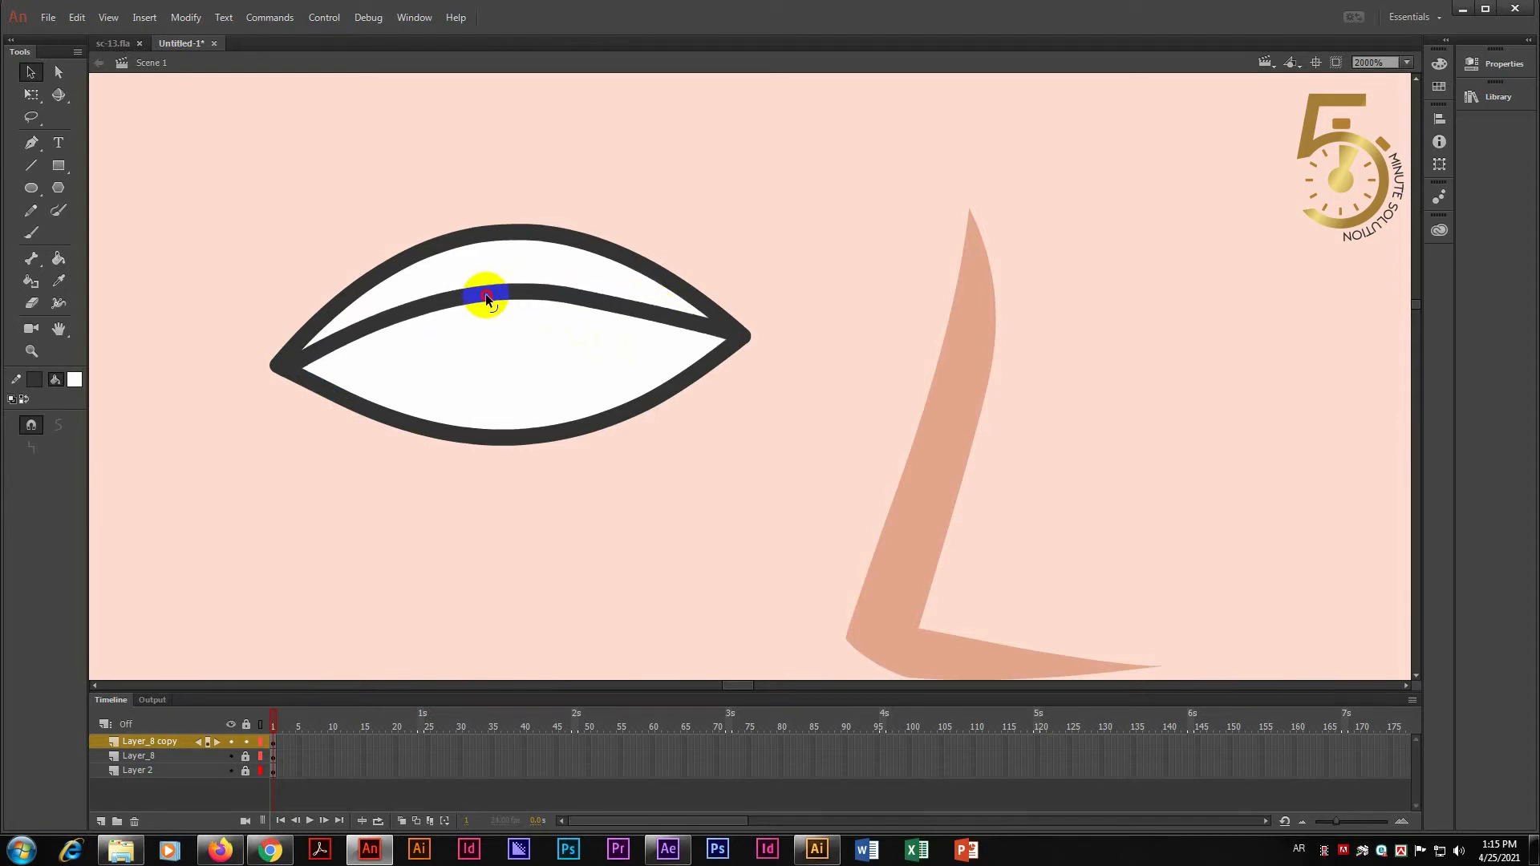
- Fill the upper eyelid with the skin colour sampled from the face
key(i)
click(780, 349)
click(592, 247)
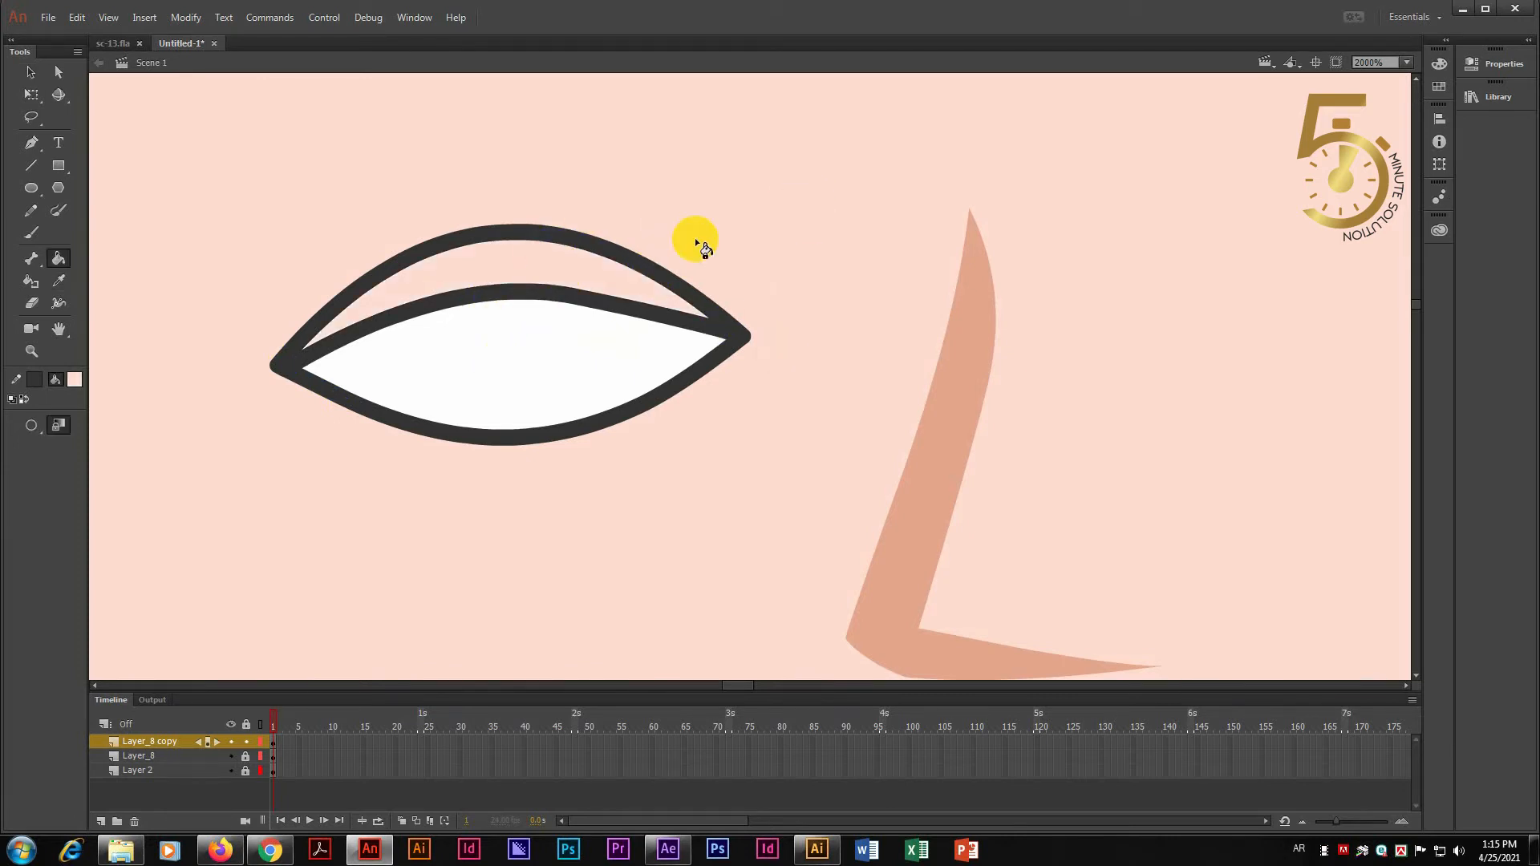
click(31, 72)
drag(482, 303, 503, 228)
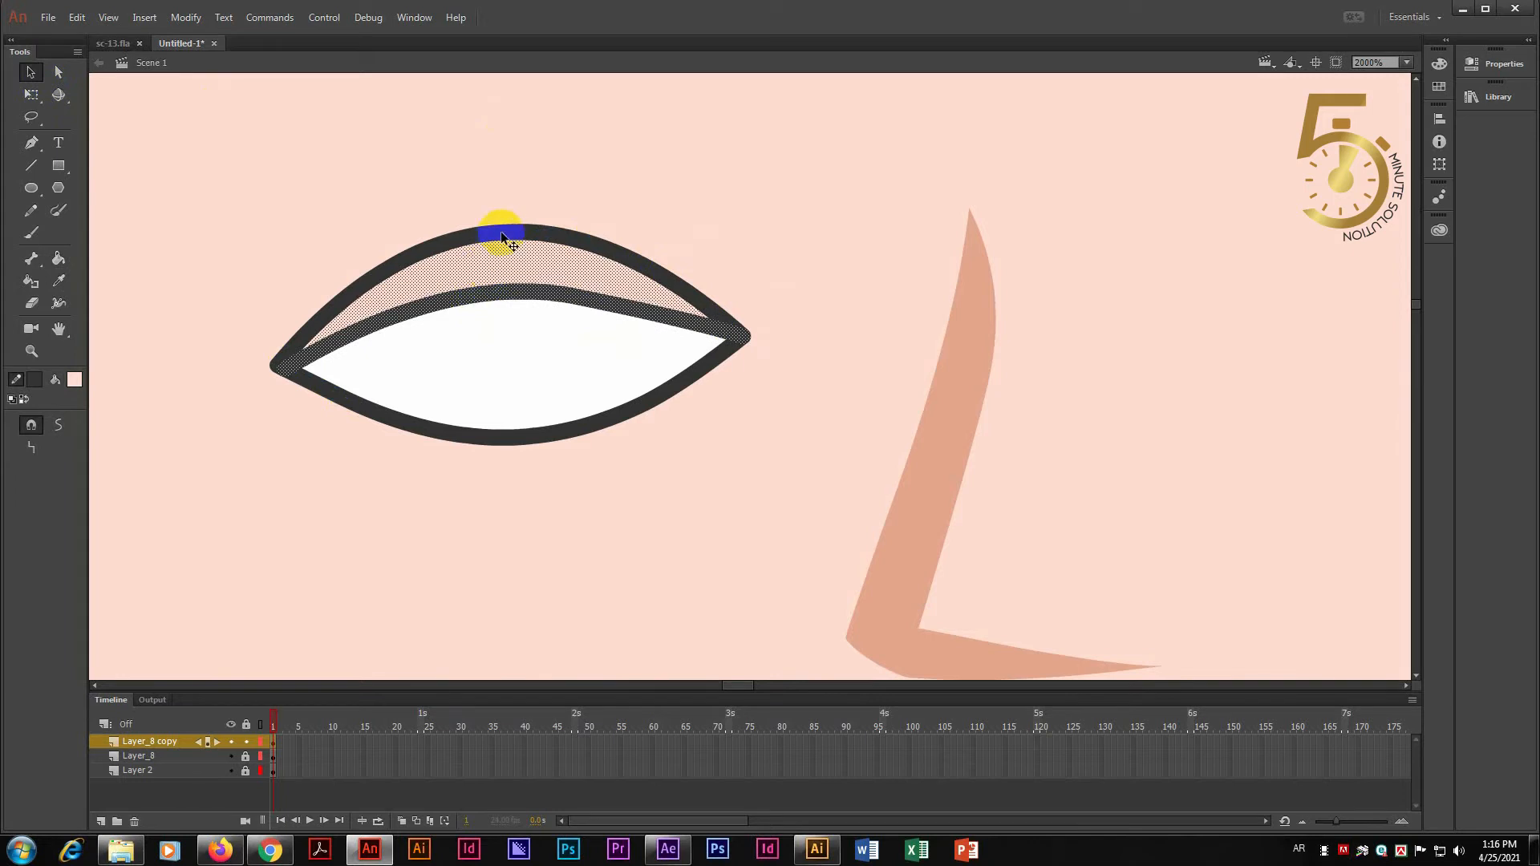
click(609, 289)
key(ctrl+z)
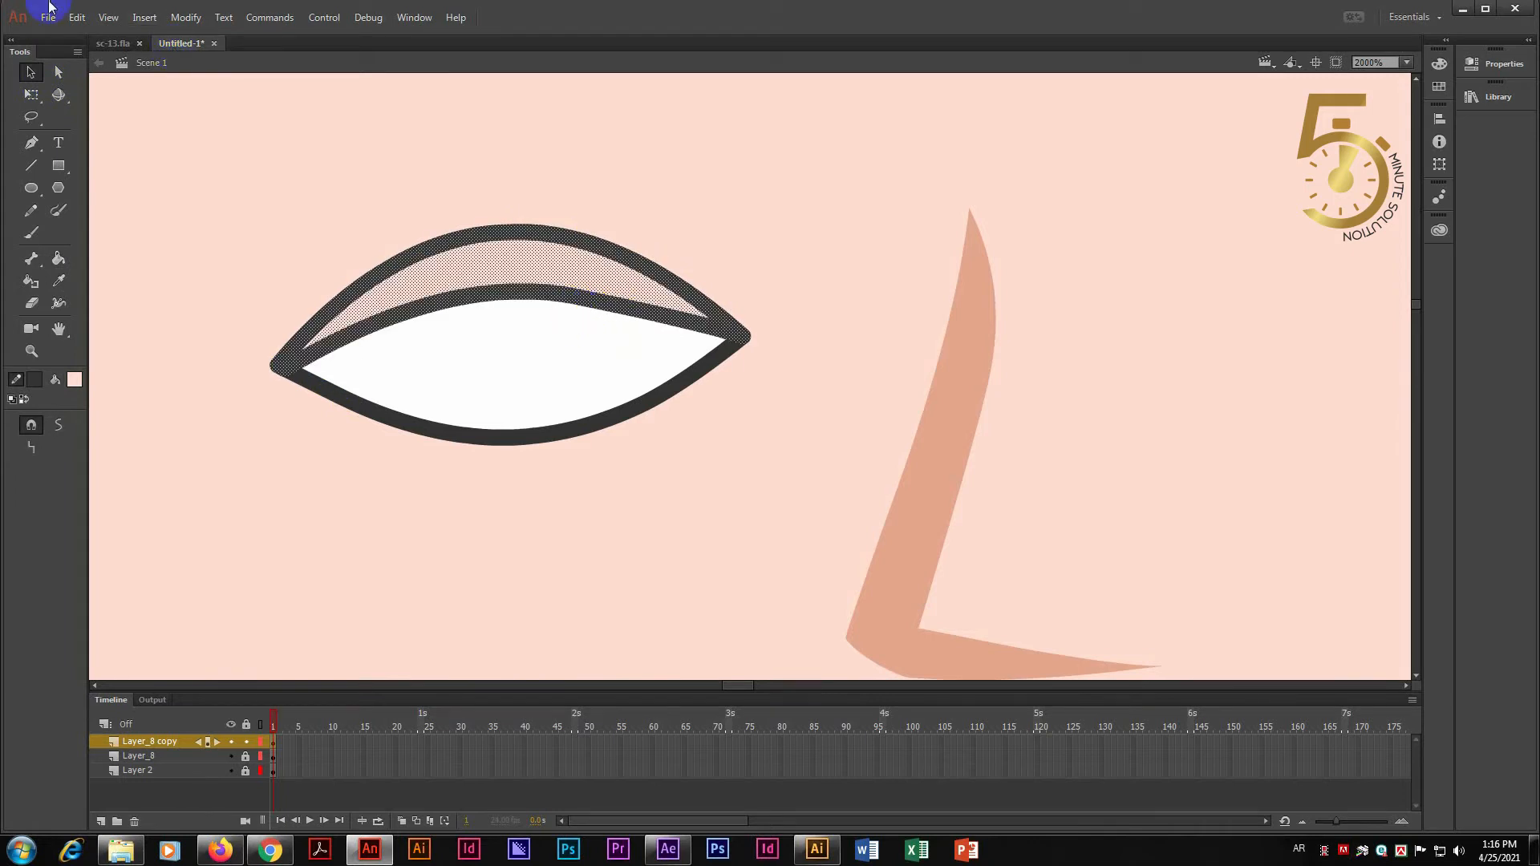
double_click(391, 300)
- Duplicate the Layer_8 copy layer that holds the upper eyelid
right_click(162, 743)
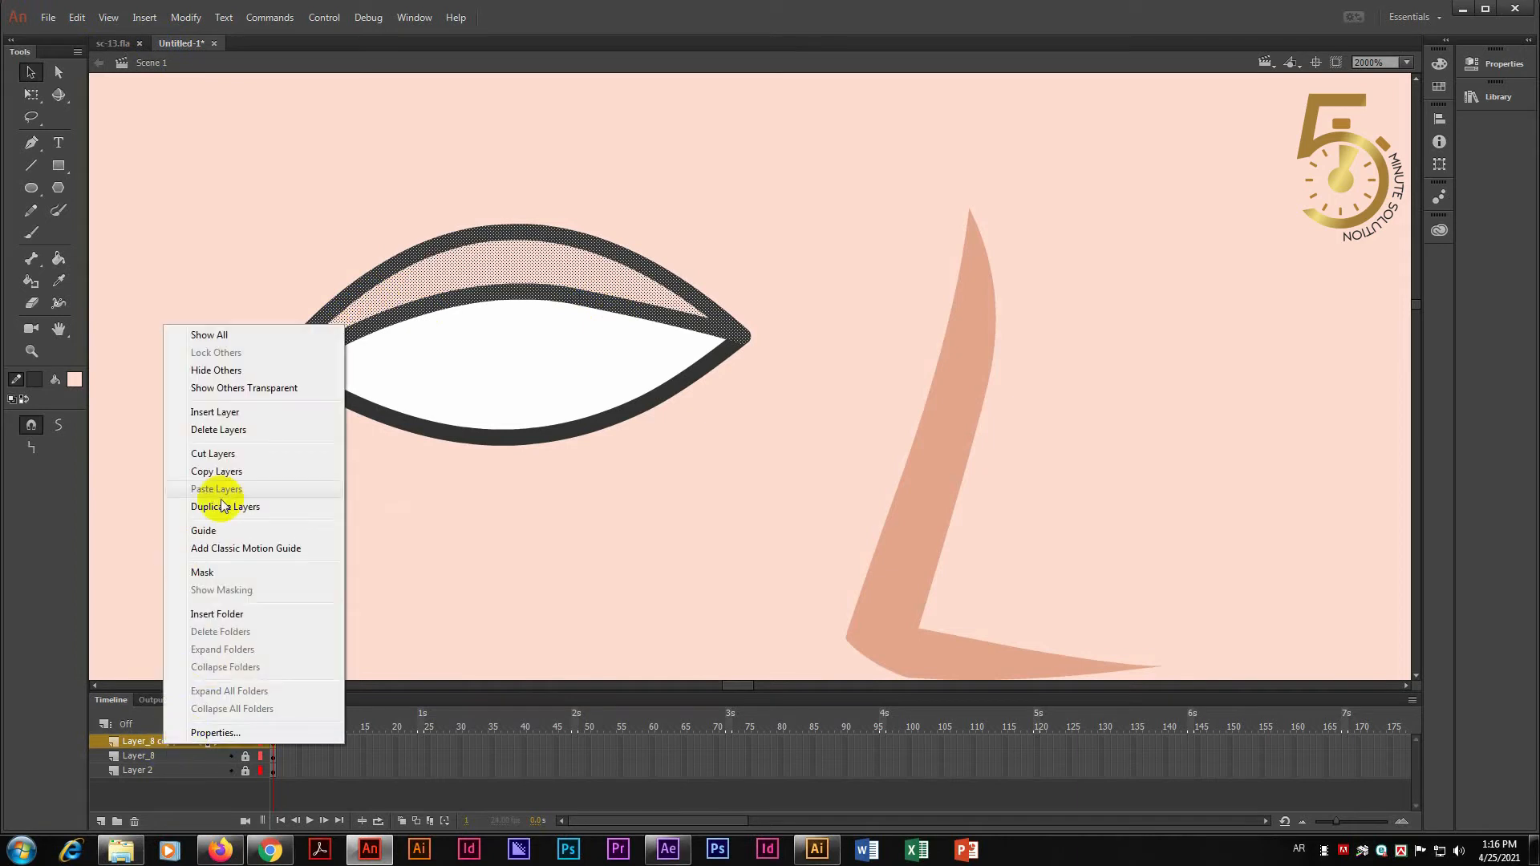
click(243, 431)
key(ctrl+z)
right_click(149, 741)
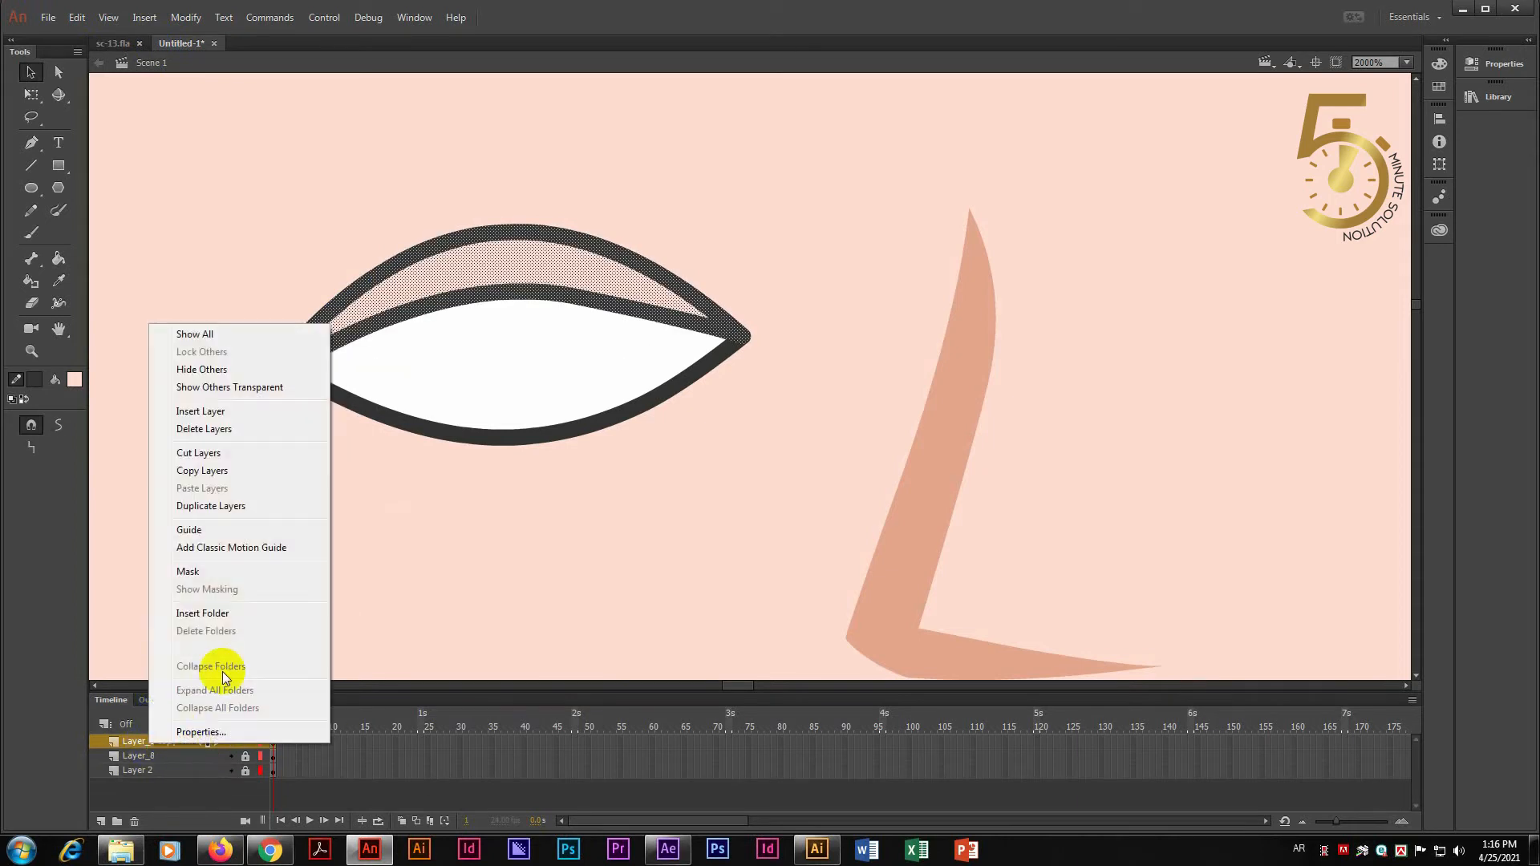
click(212, 507)
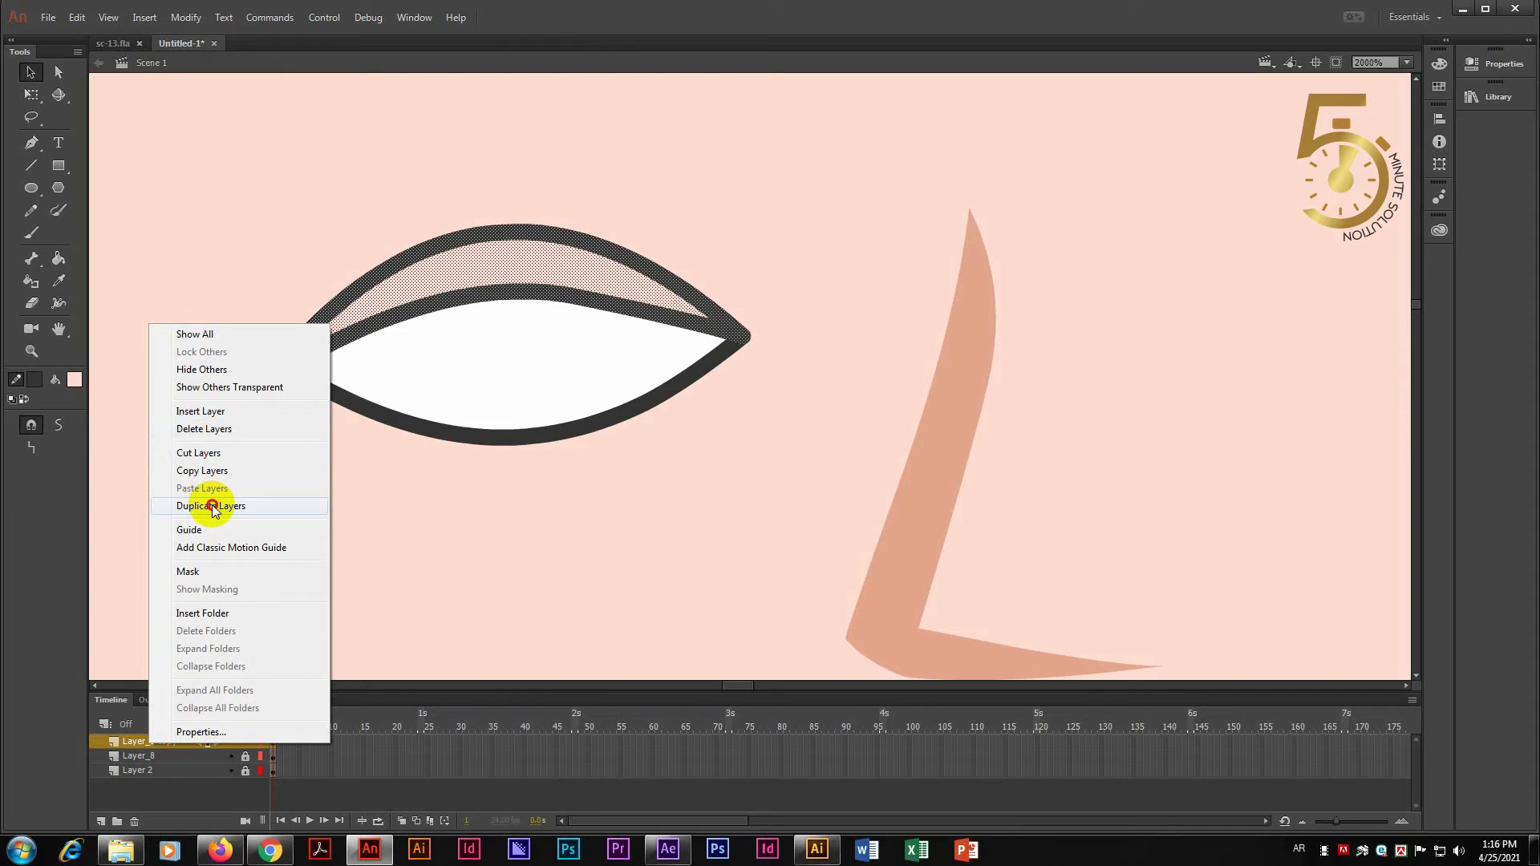
- Try flipping the duplicated eyelid horizontally
right_click(451, 312)
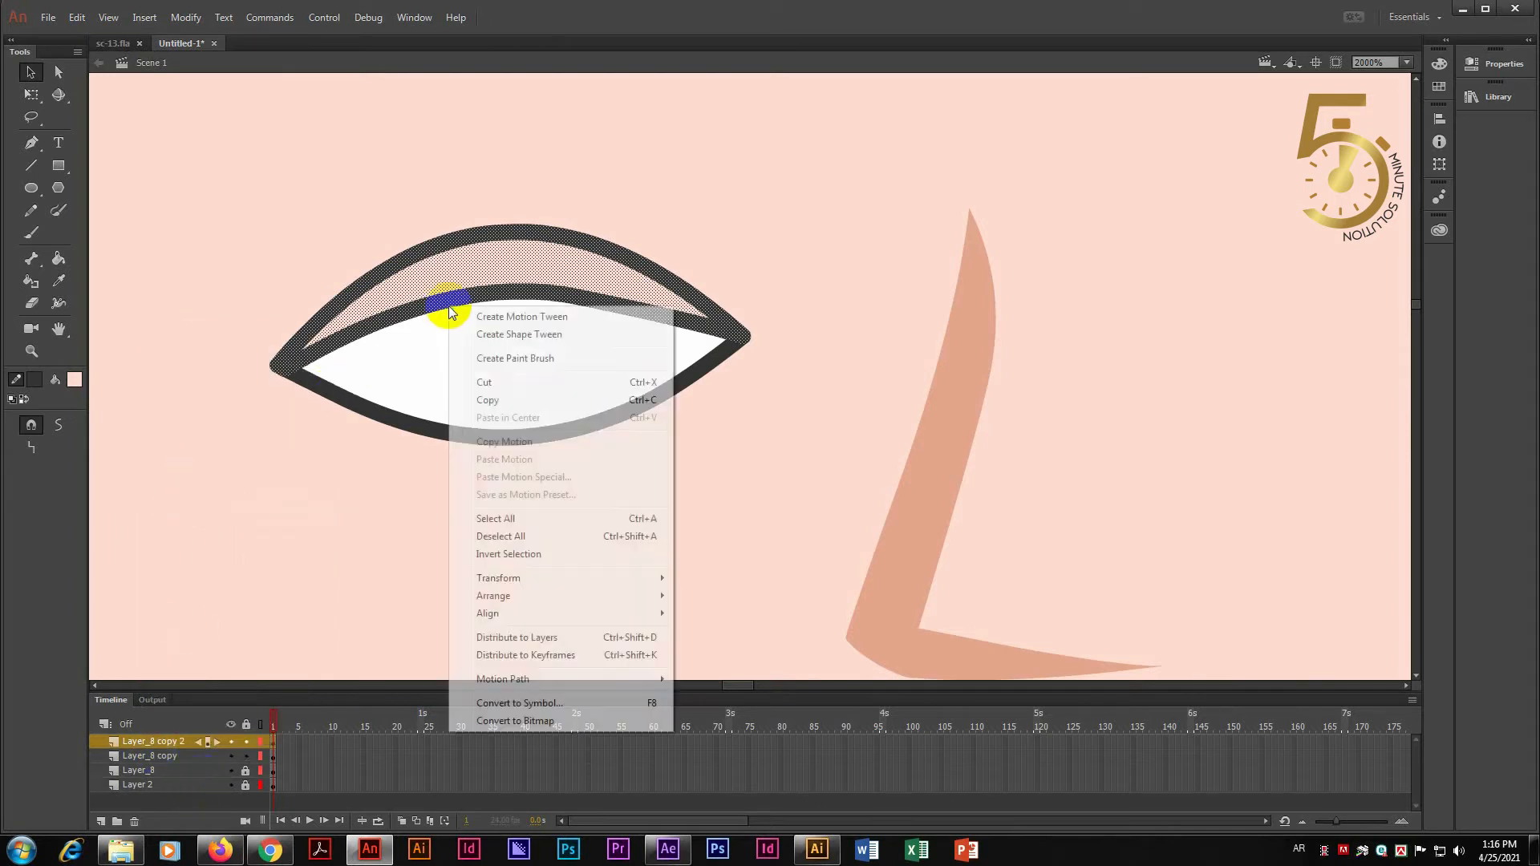
mouse_move(626, 578)
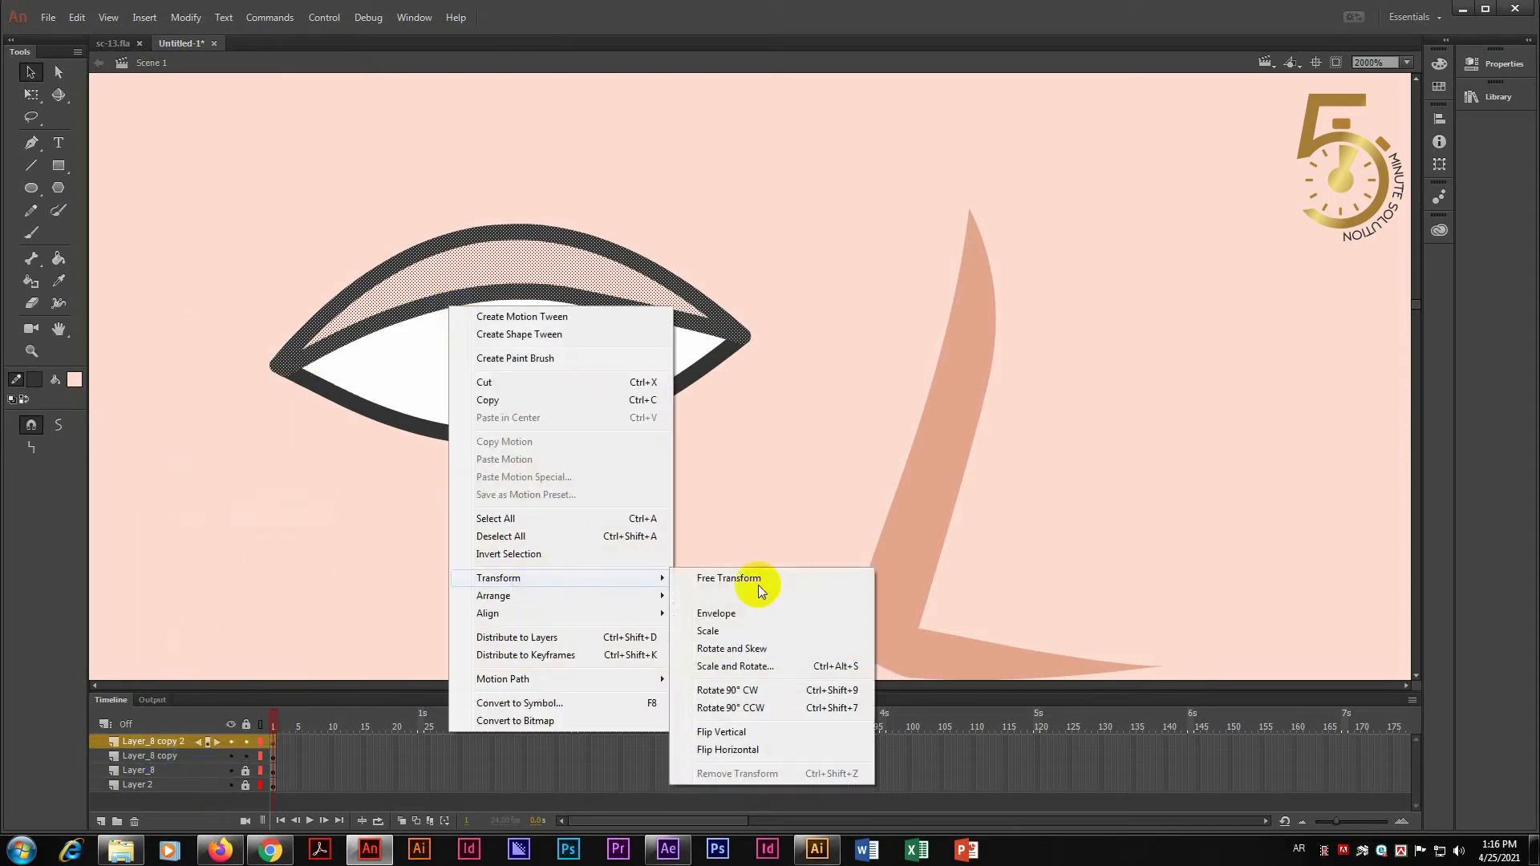
click(752, 751)
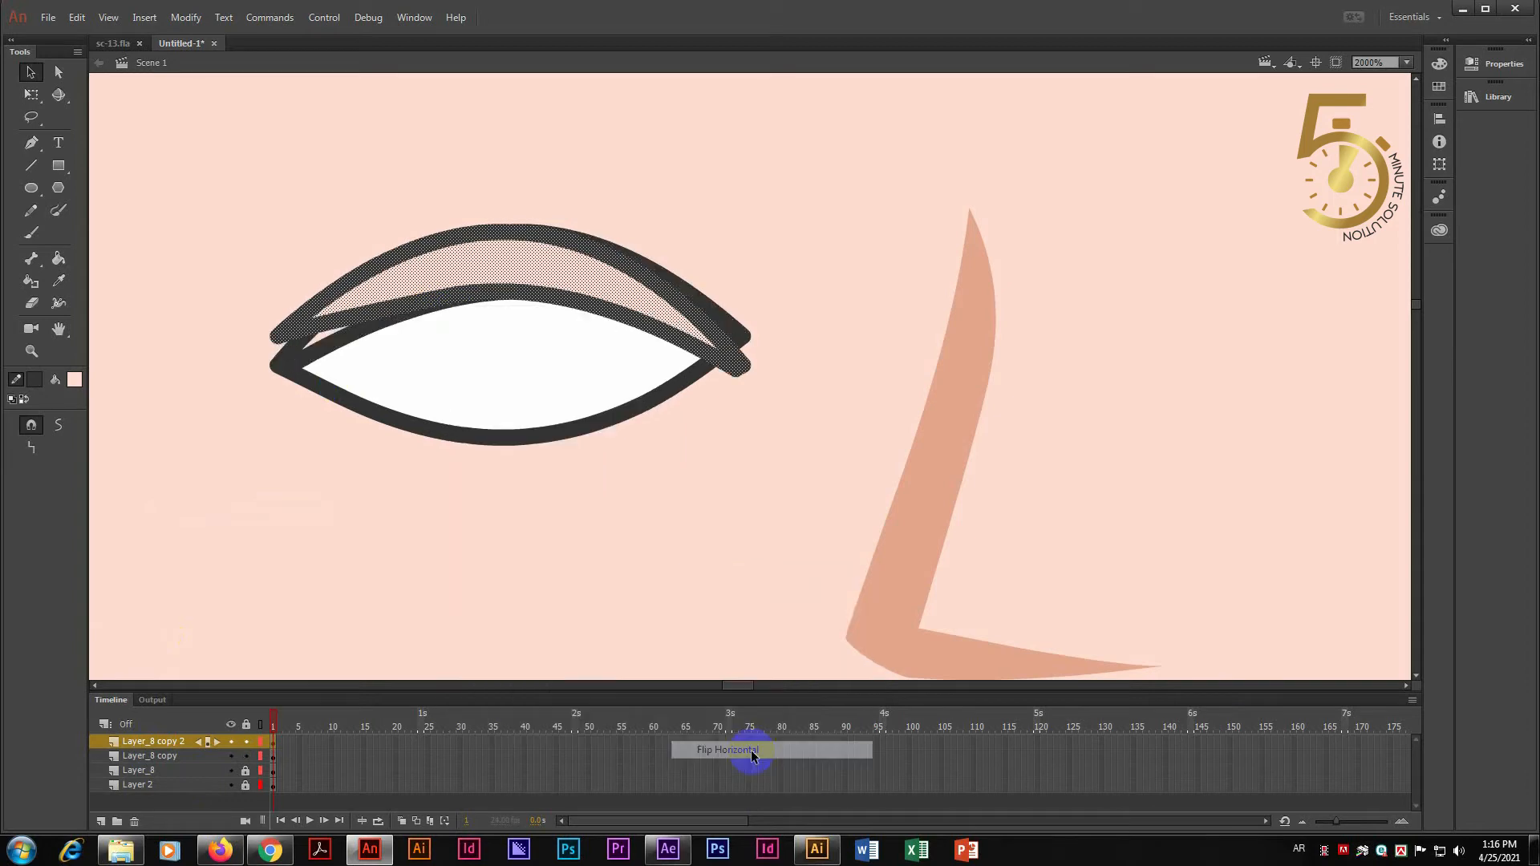
- Flip the duplicated eyelid vertically and move it down onto the lower edge of the eye
right_click(586, 295)
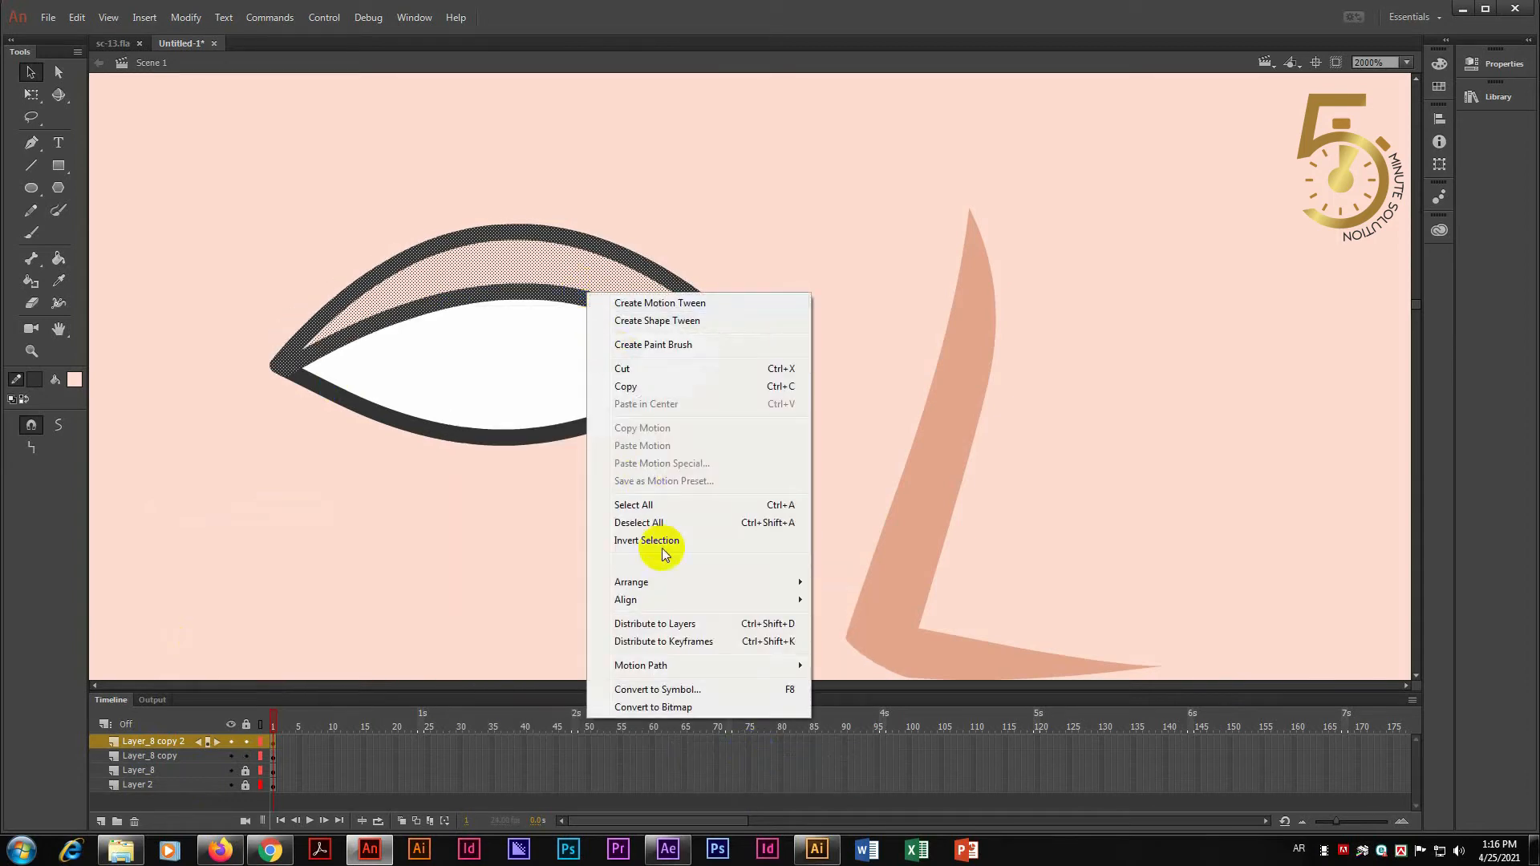
mouse_move(654, 568)
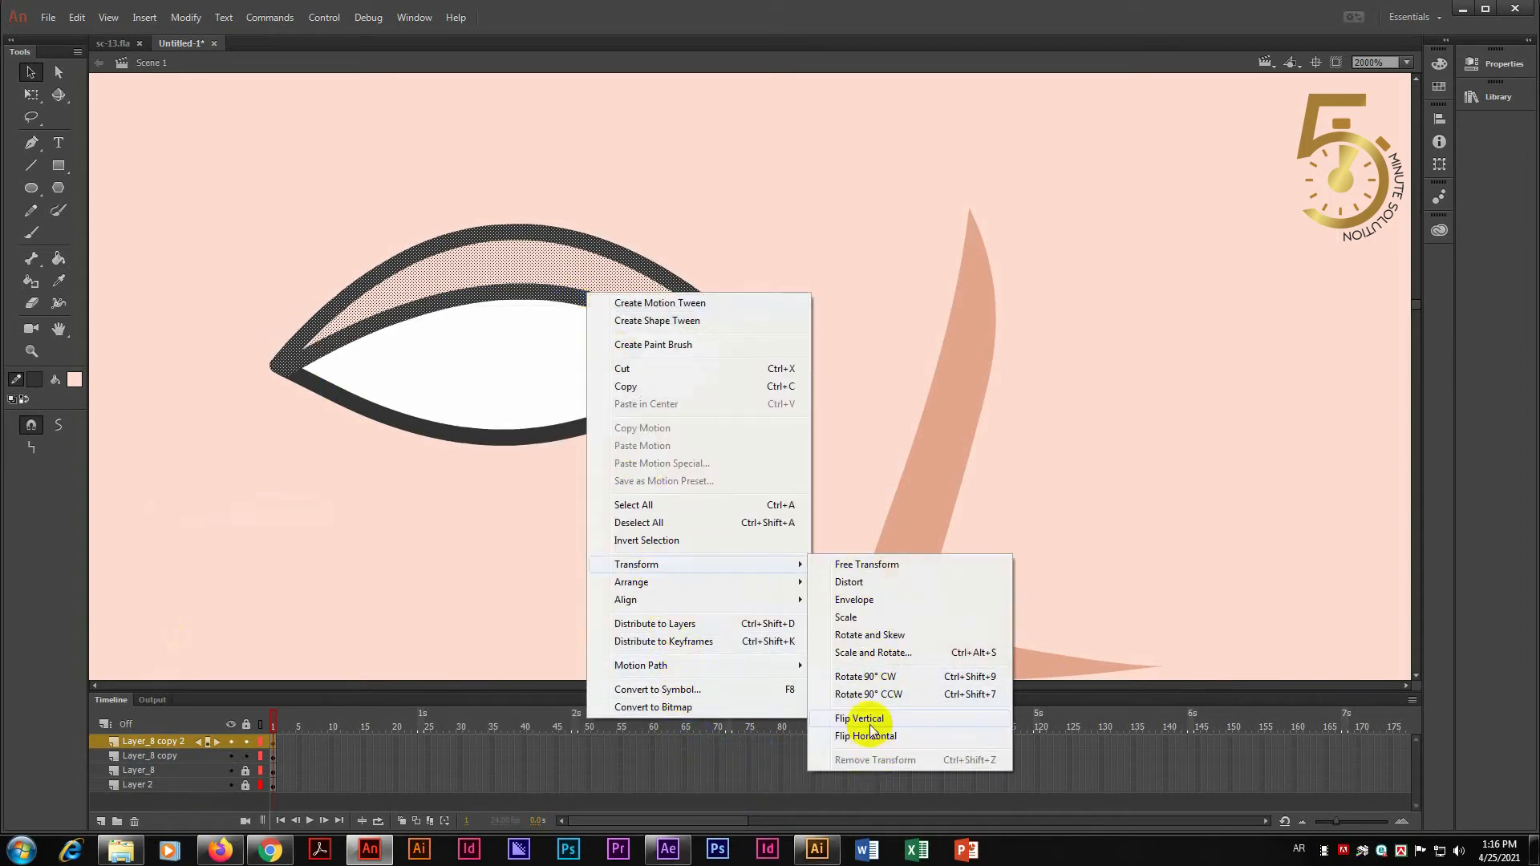
click(862, 718)
drag(526, 309, 528, 385)
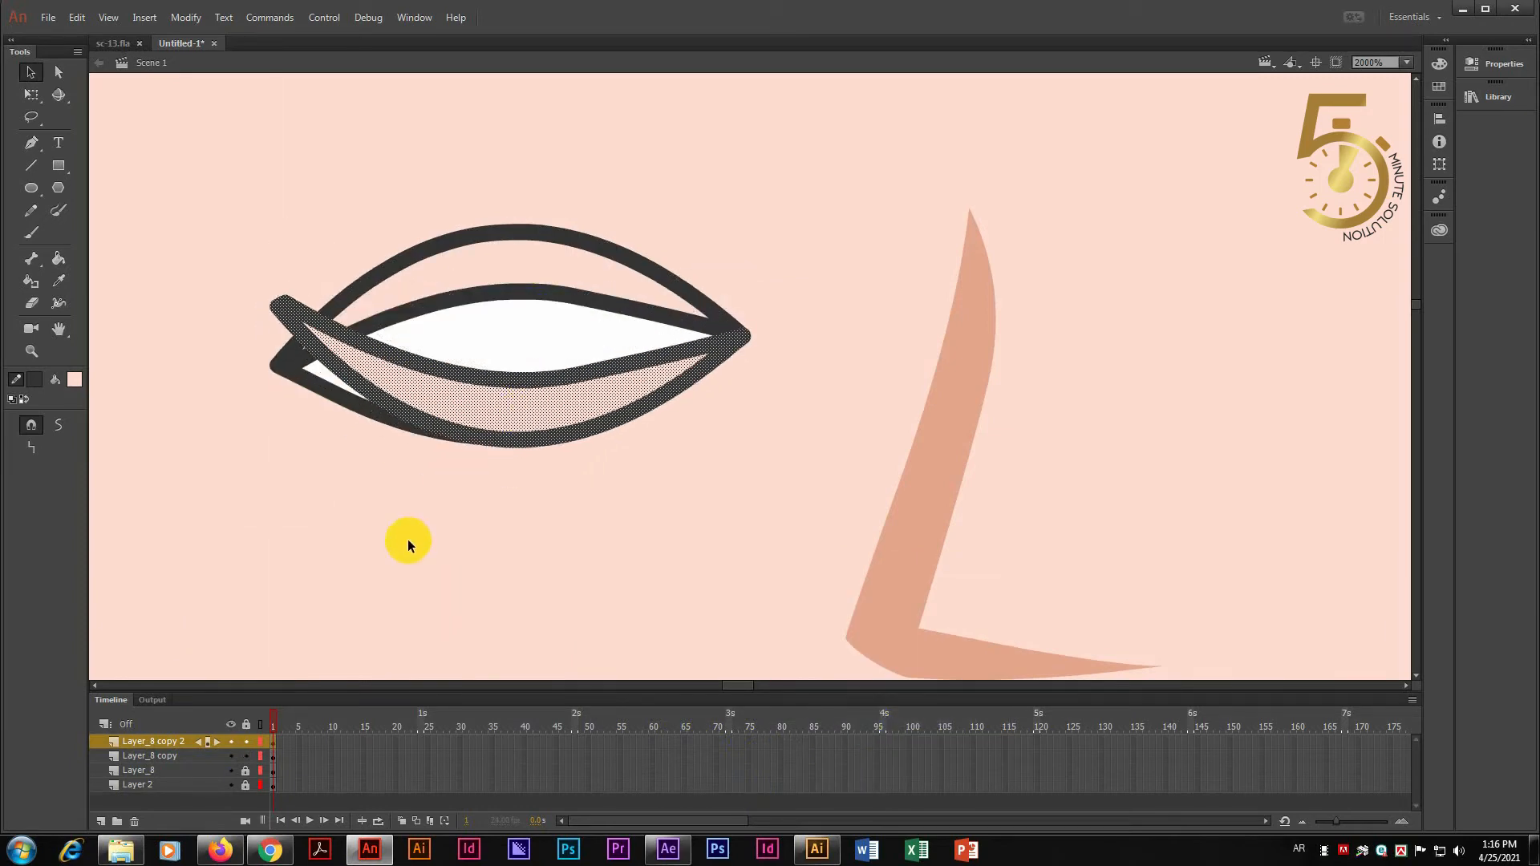
- Pull the flipped eyelid's raised outer end points down onto the outer corner of the eye
click(305, 493)
drag(286, 305, 282, 372)
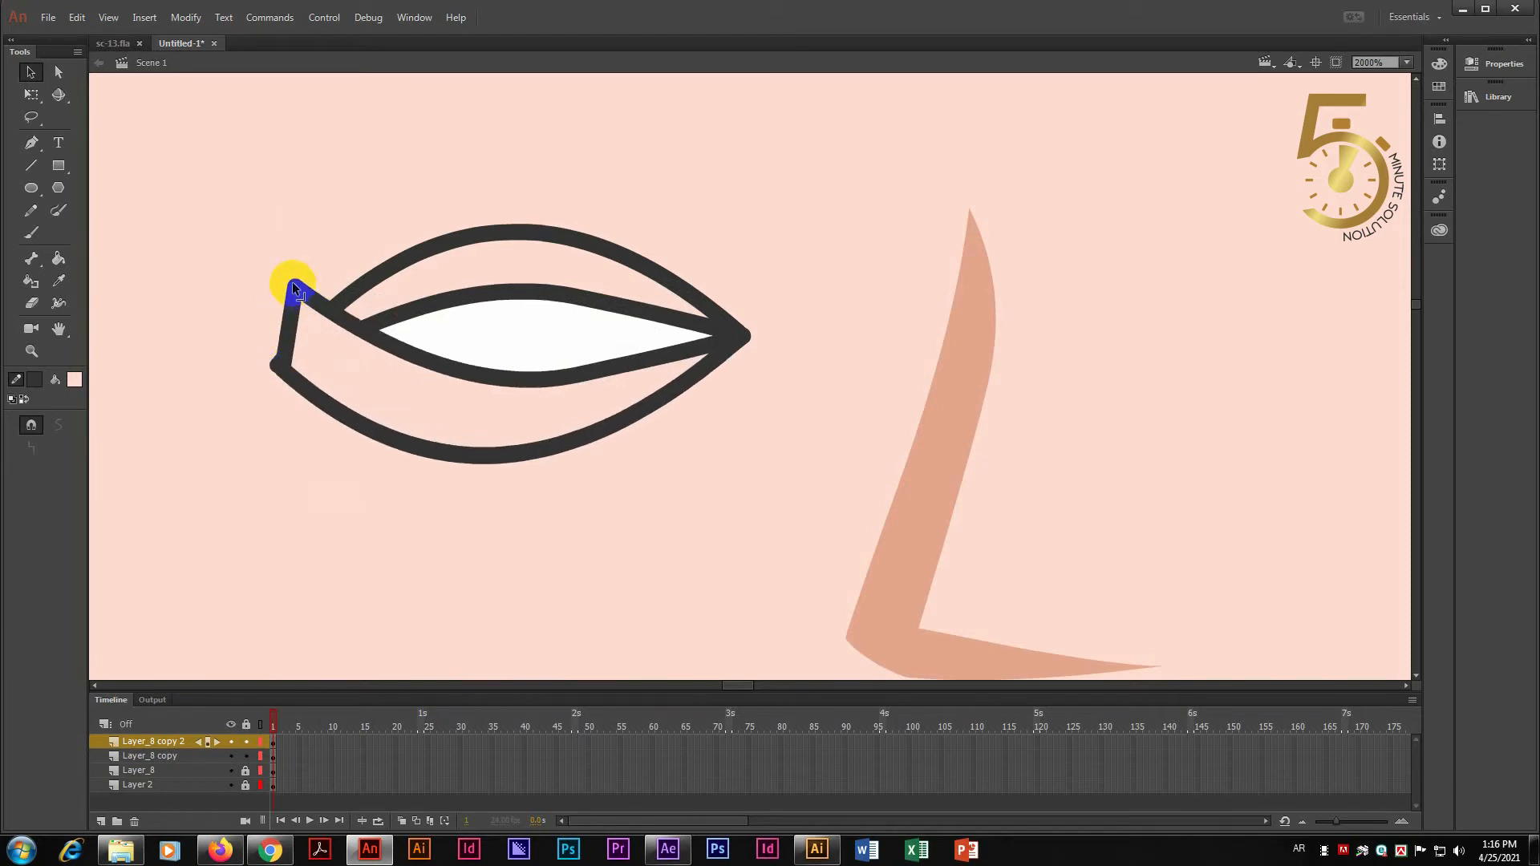
drag(292, 281, 282, 361)
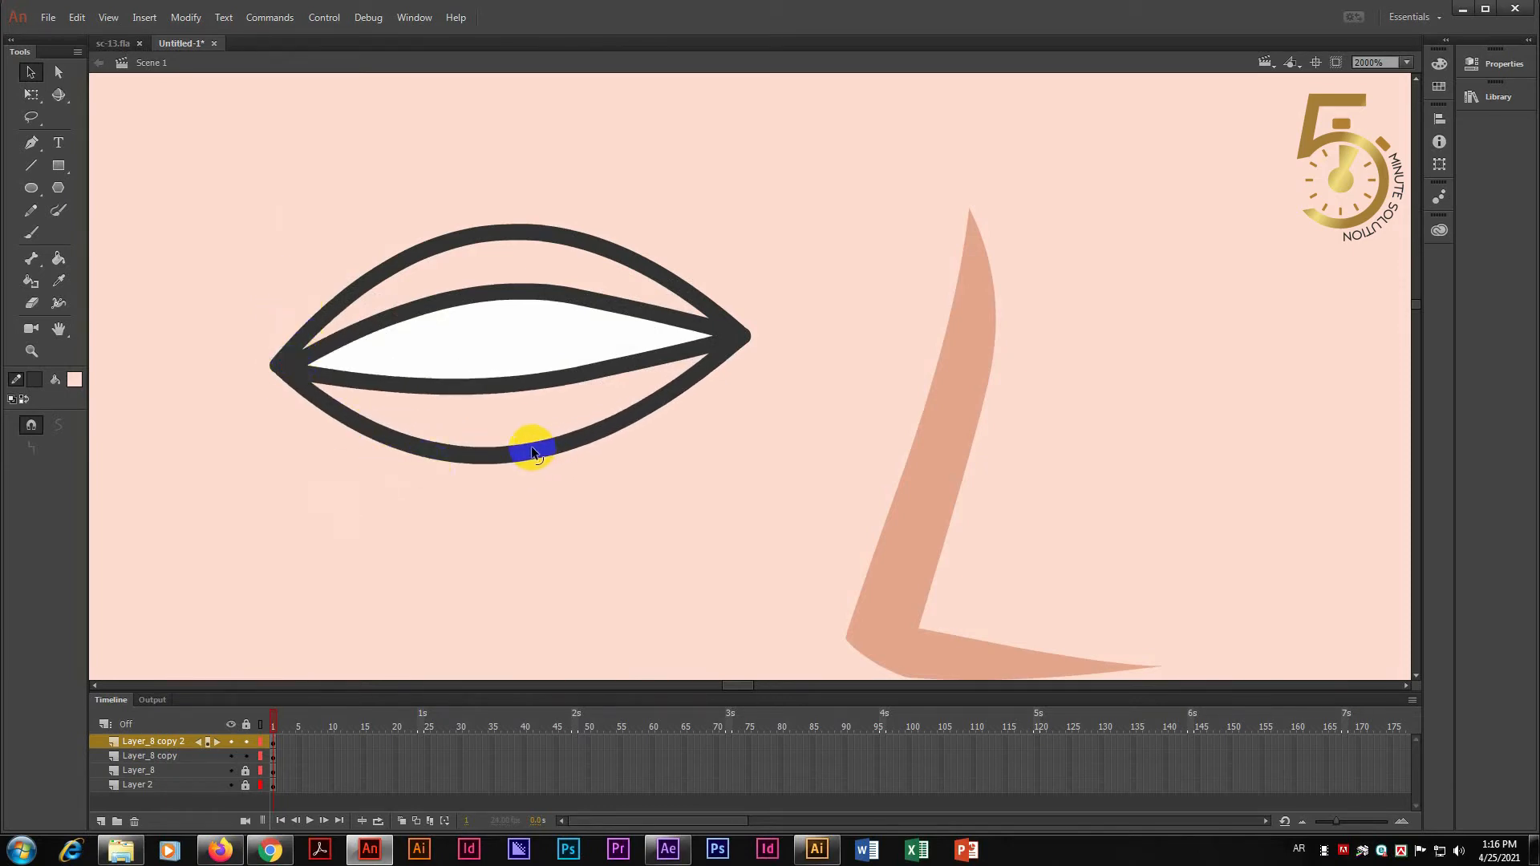
- Bend the lower eyelid's bottom curve to match the eye's lower outline, checking the fit in outline view
drag(531, 454, 564, 440)
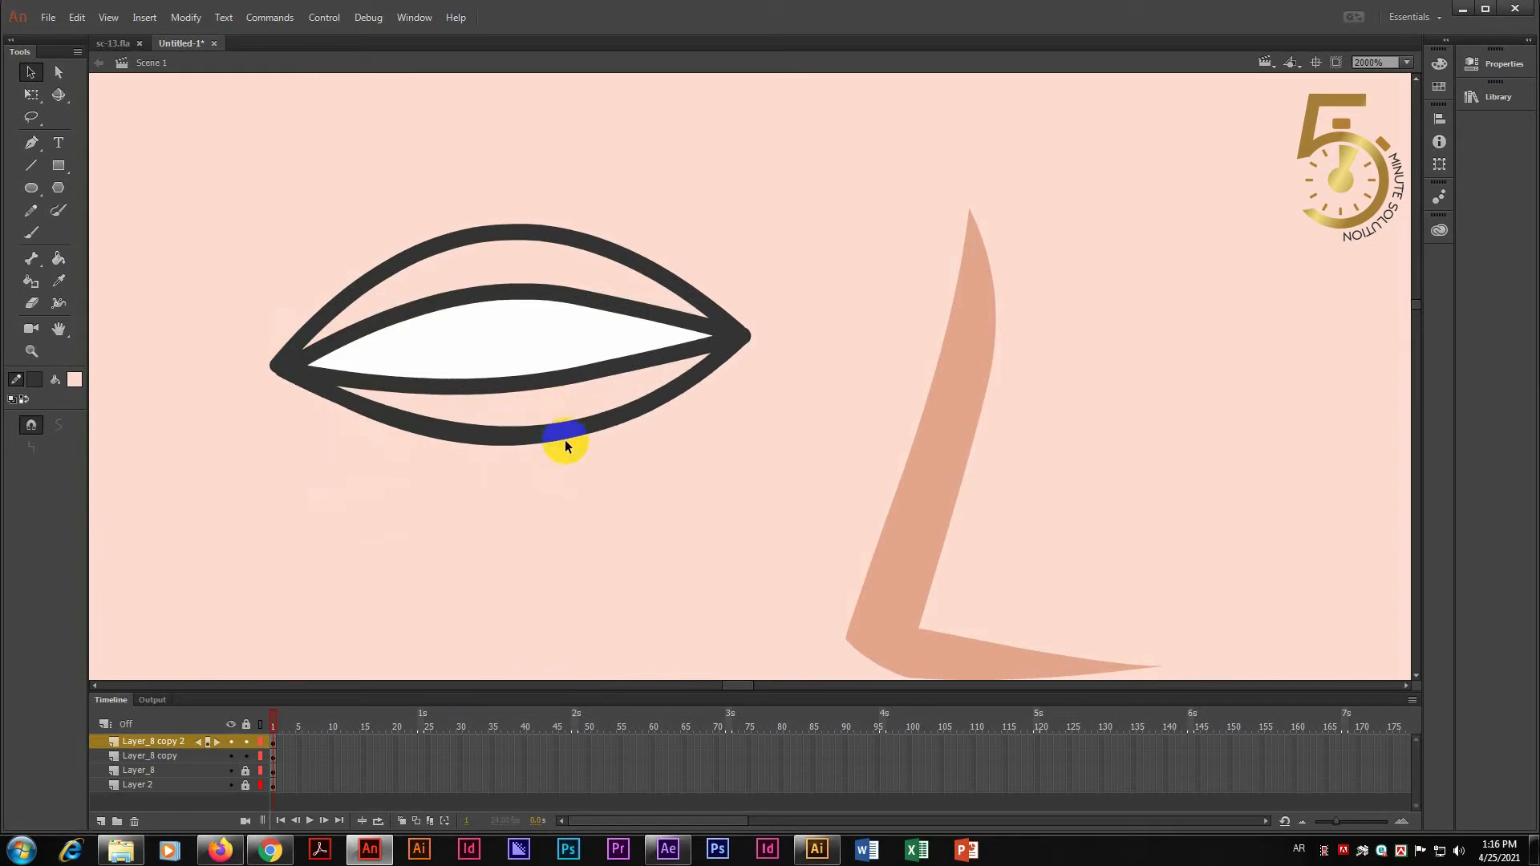
click(250, 746)
click(260, 724)
mouse_move(470, 435)
mouse_down()
mouse_move(440, 430)
mouse_move(457, 436)
mouse_move(456, 480)
mouse_move(448, 435)
mouse_up()
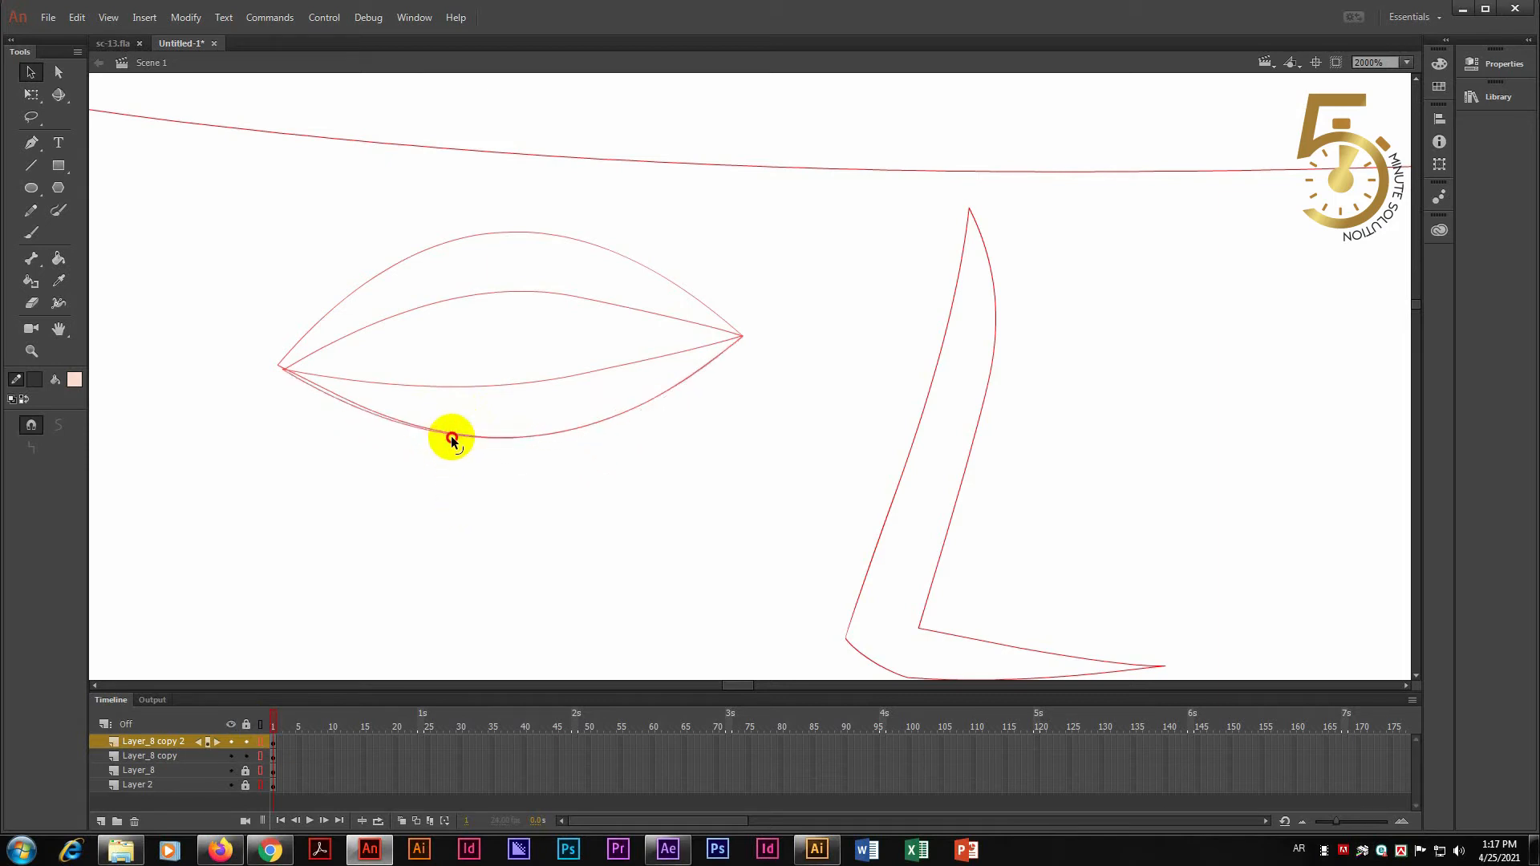
click(260, 726)
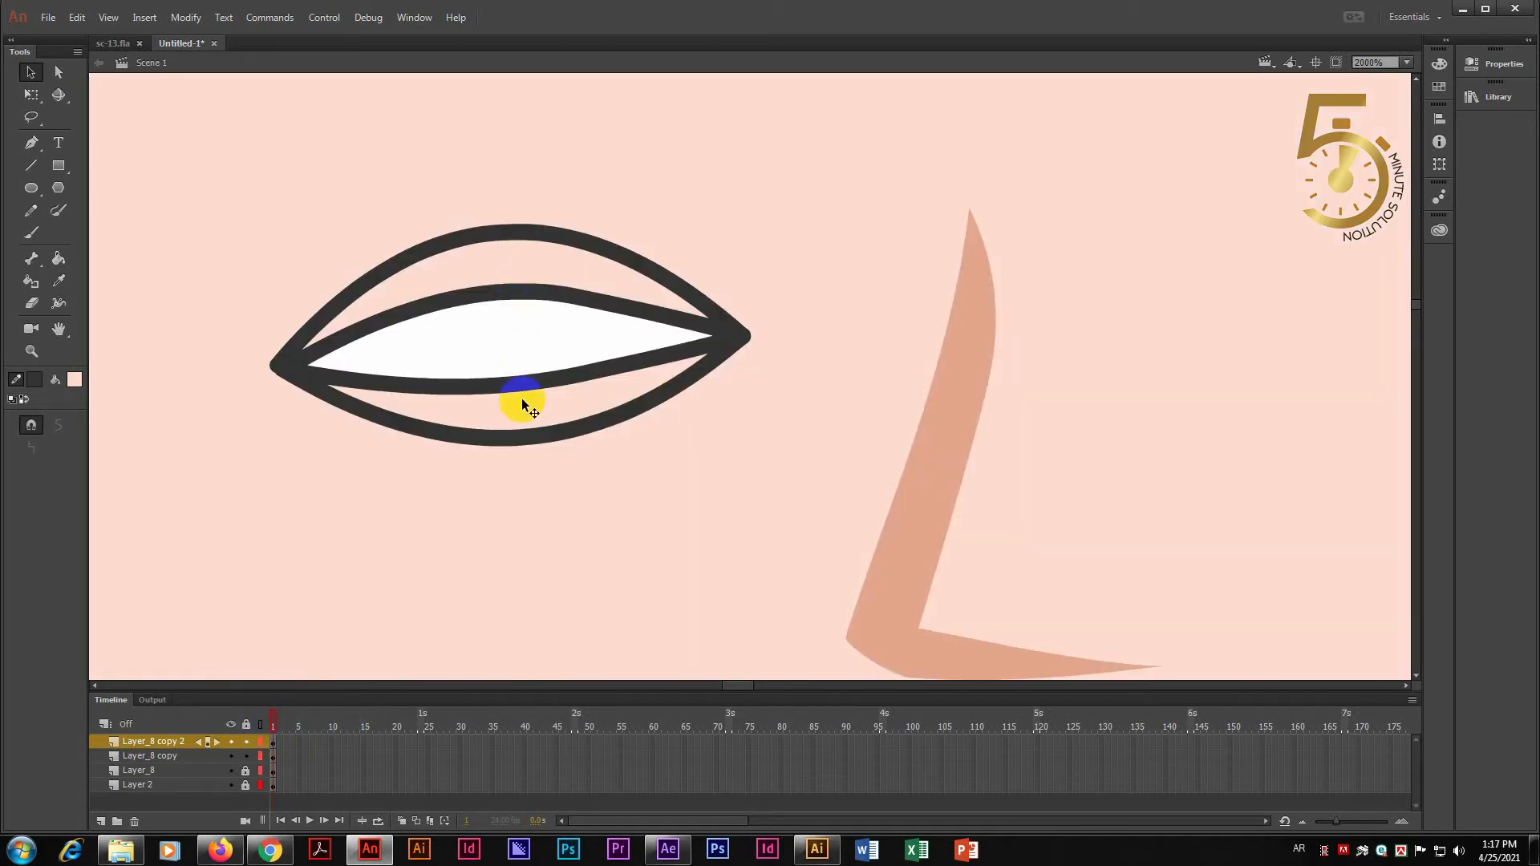
- Bend the lower eyelid's inner edge downward to narrow the lid, and slightly adjust the upper eyelid's inner edge
drag(526, 384, 529, 387)
drag(301, 370, 308, 374)
drag(630, 377, 630, 377)
click(523, 290)
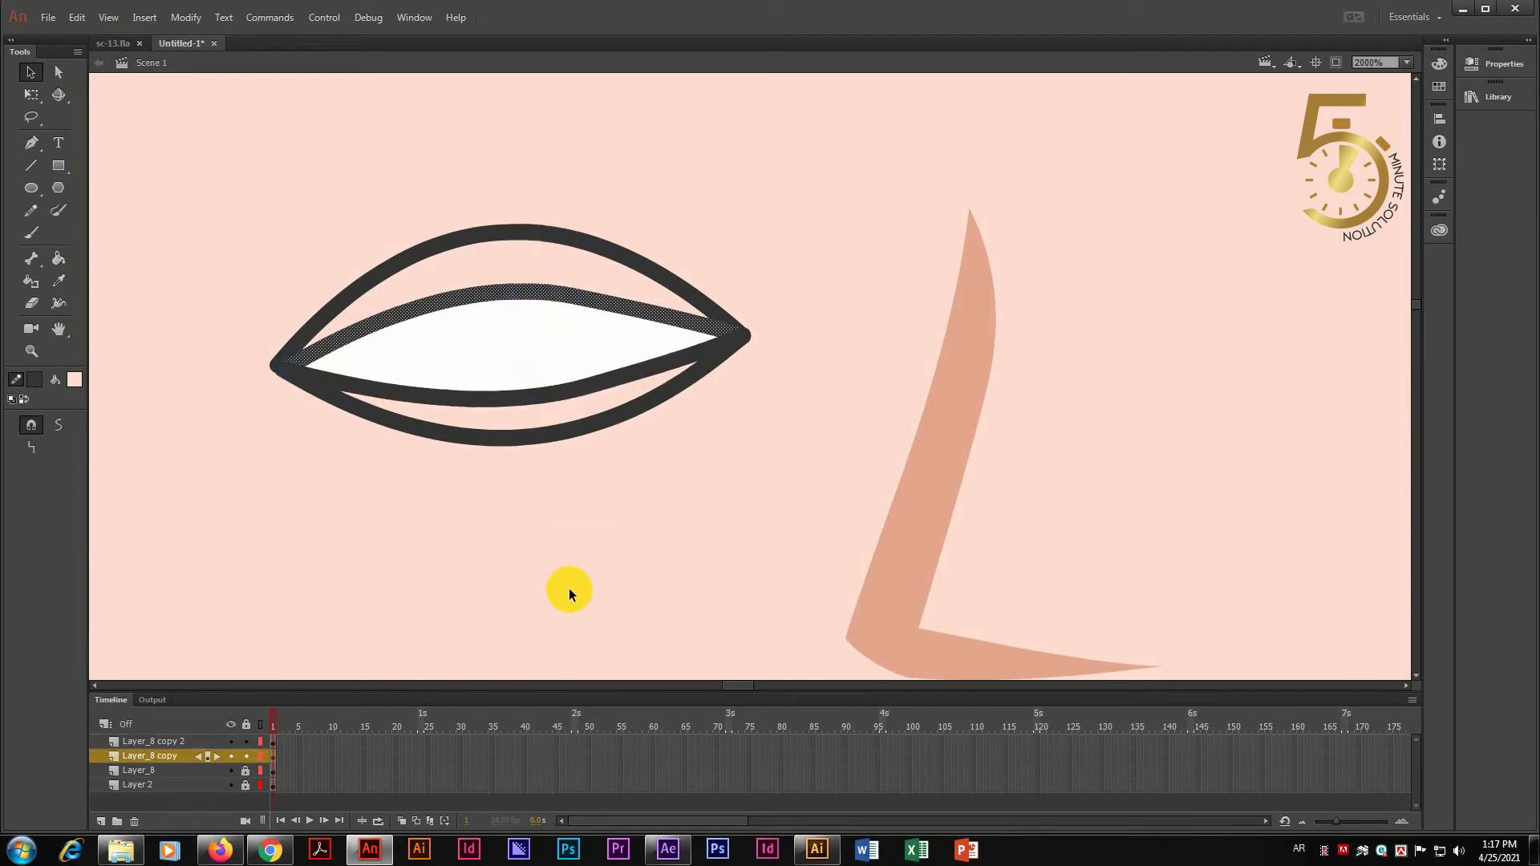
click(568, 588)
drag(528, 291, 527, 287)
click(637, 514)
- Examine the eye against the whole face and toggle the two eyelid layers' visibility to identify which lid each one holds
key(ctrl+minus)
key(ctrl+minus)
key(ctrl+minus)
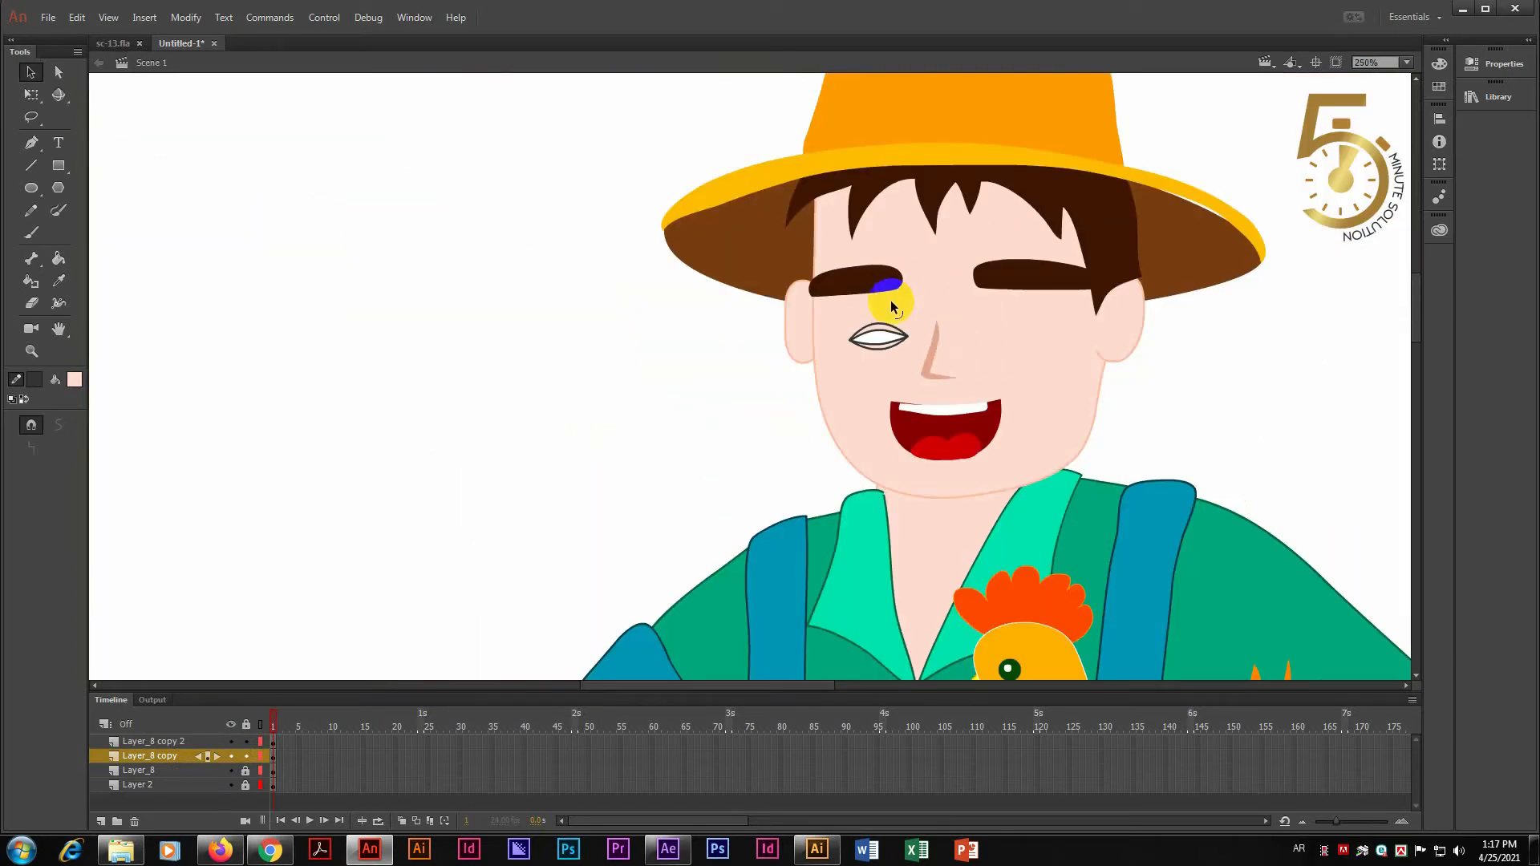
key(z)
drag(811, 278, 934, 393)
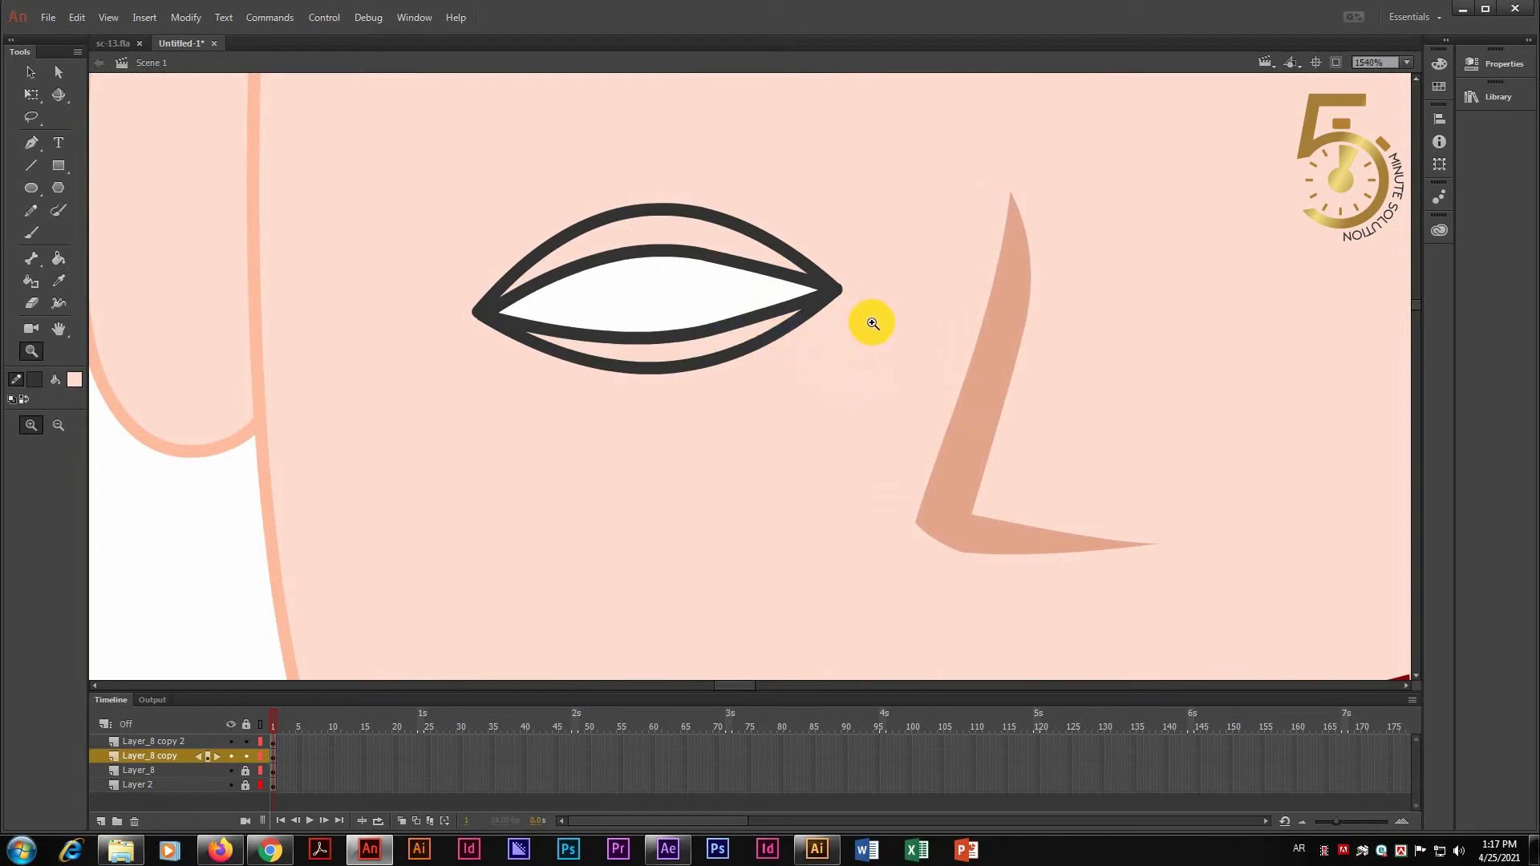
scroll(735, 305, right, 1)
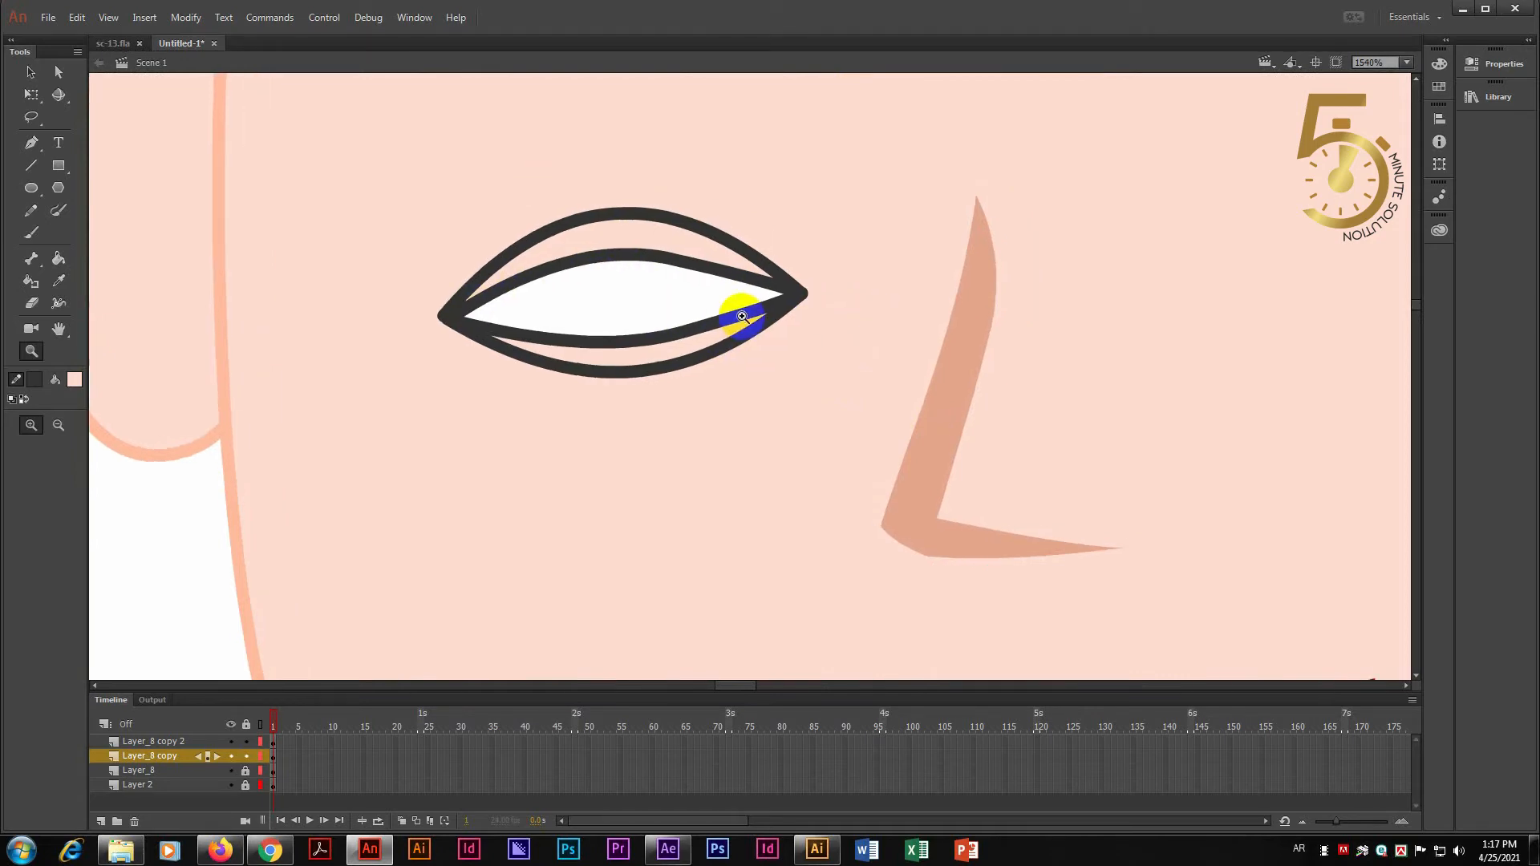
key(v)
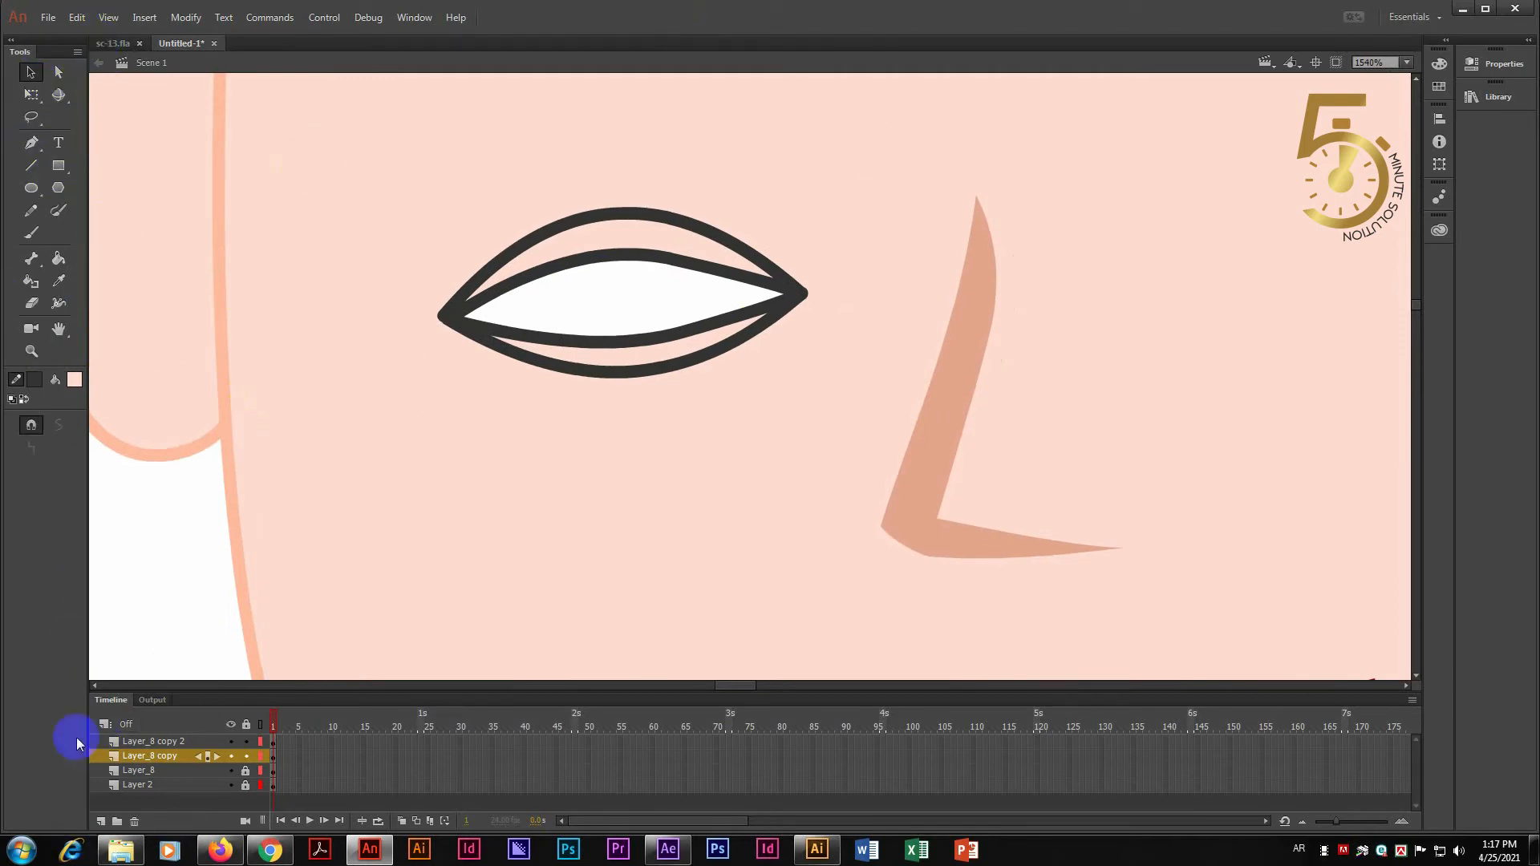
click(230, 755)
click(231, 756)
click(231, 756)
click(231, 756)
click(230, 742)
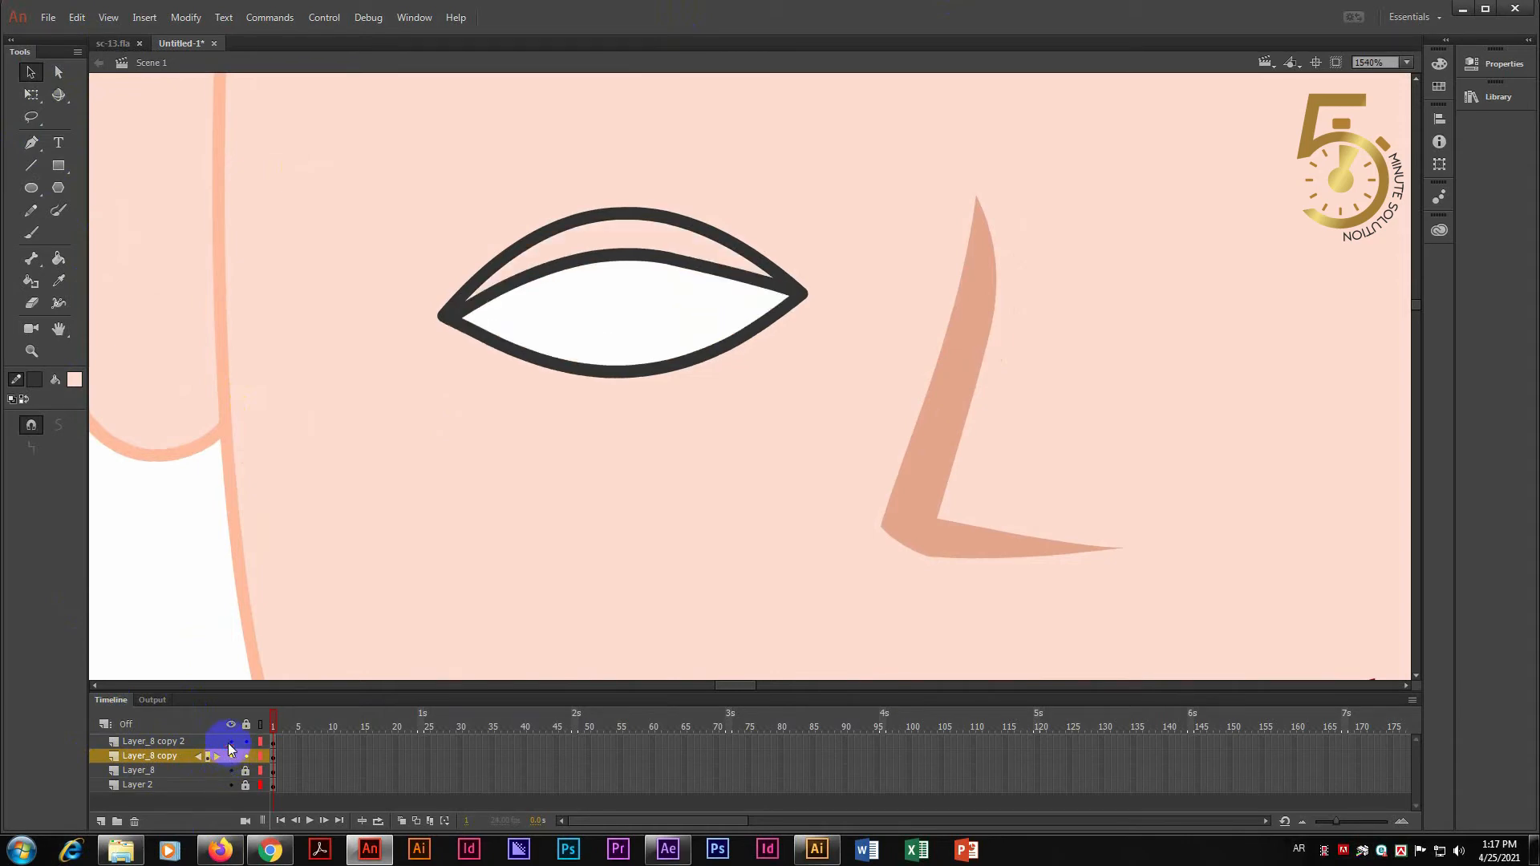
click(229, 743)
click(228, 743)
- Rename the Layer_8 copy 2 layer, which holds the lower eyelid, as D
double_click(188, 741)
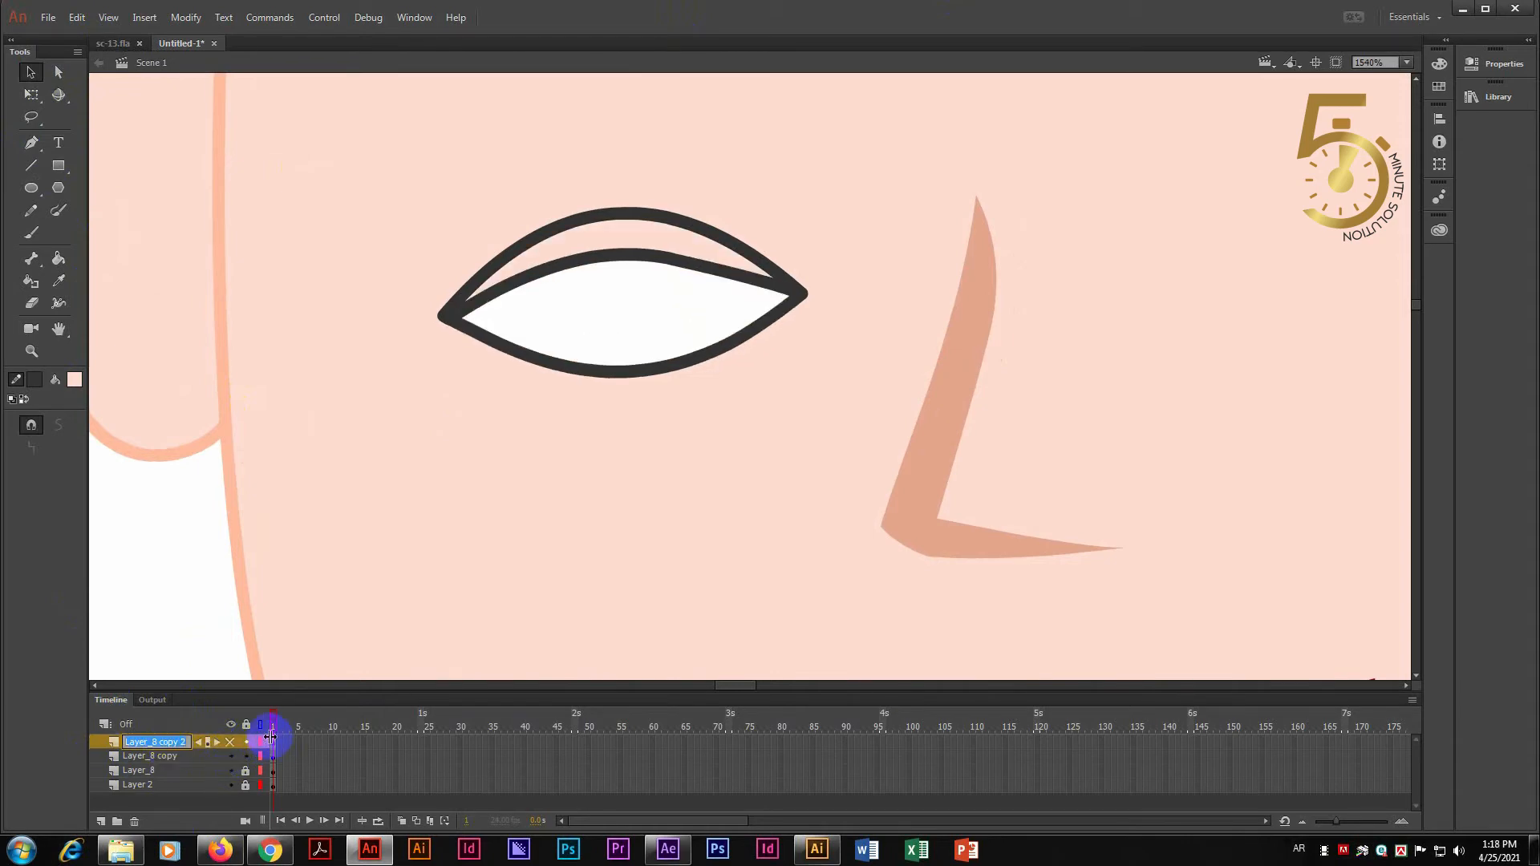
text(1)
click(270, 736)
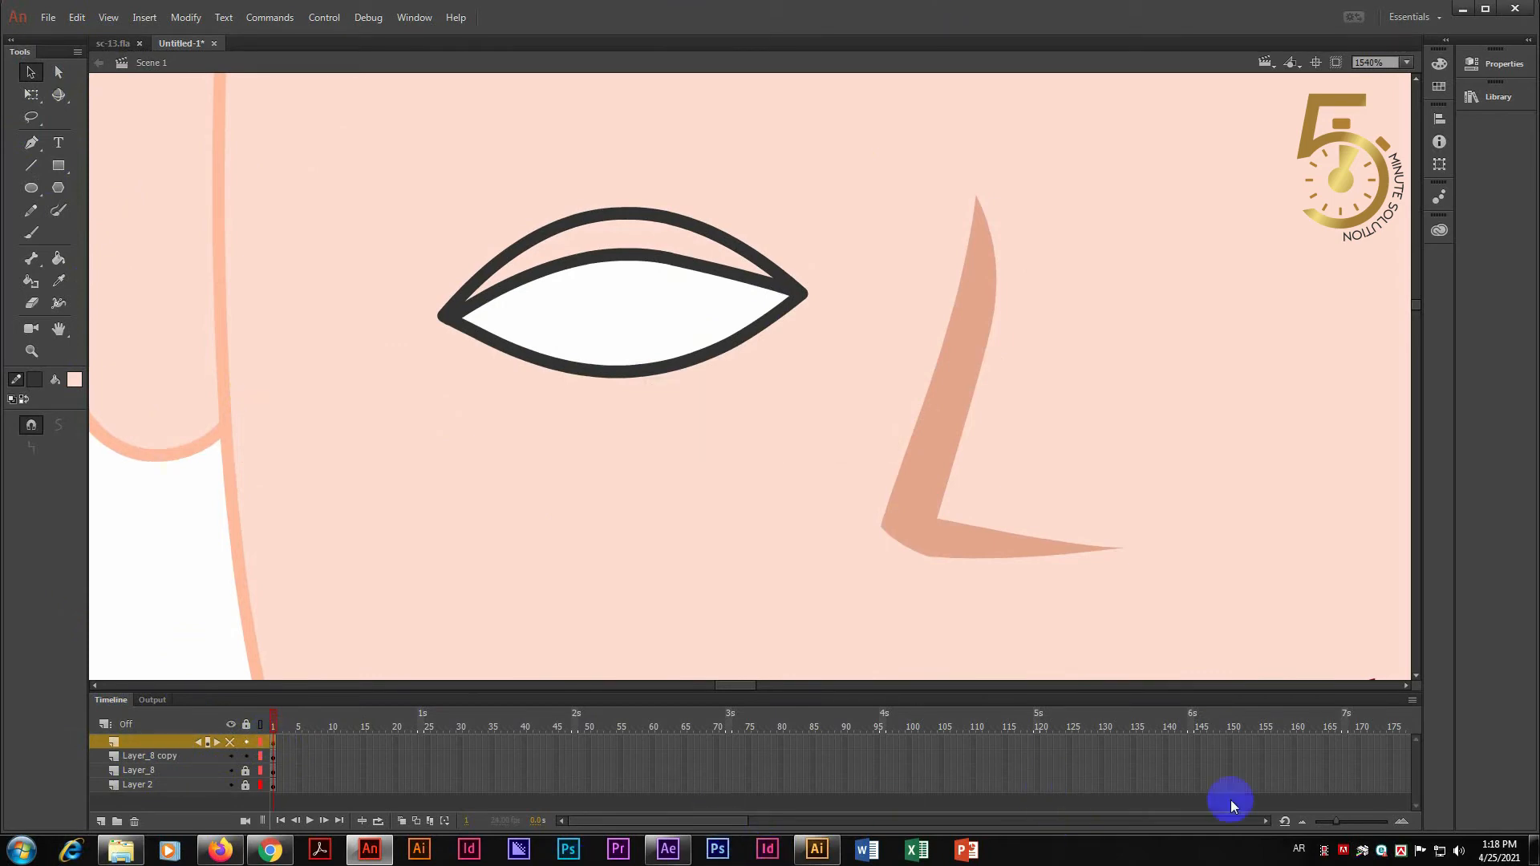
key(alt+shift)
double_click(137, 742)
- Rename the Layer_8 copy layer with the upper eyelid as U and make layer D visible again
double_click(165, 757)
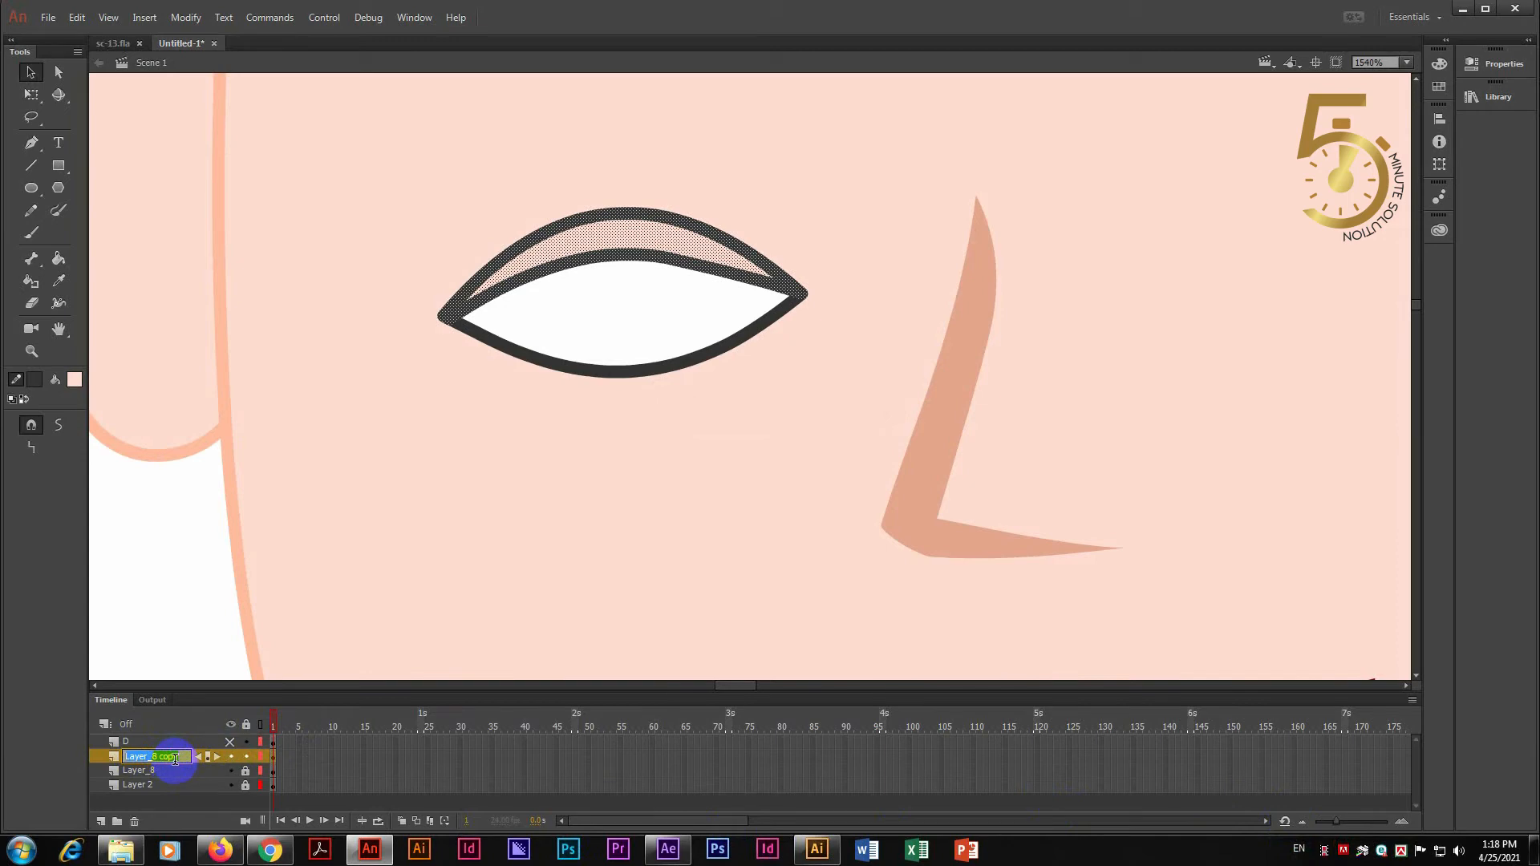
text(U)
key(Return)
click(230, 742)
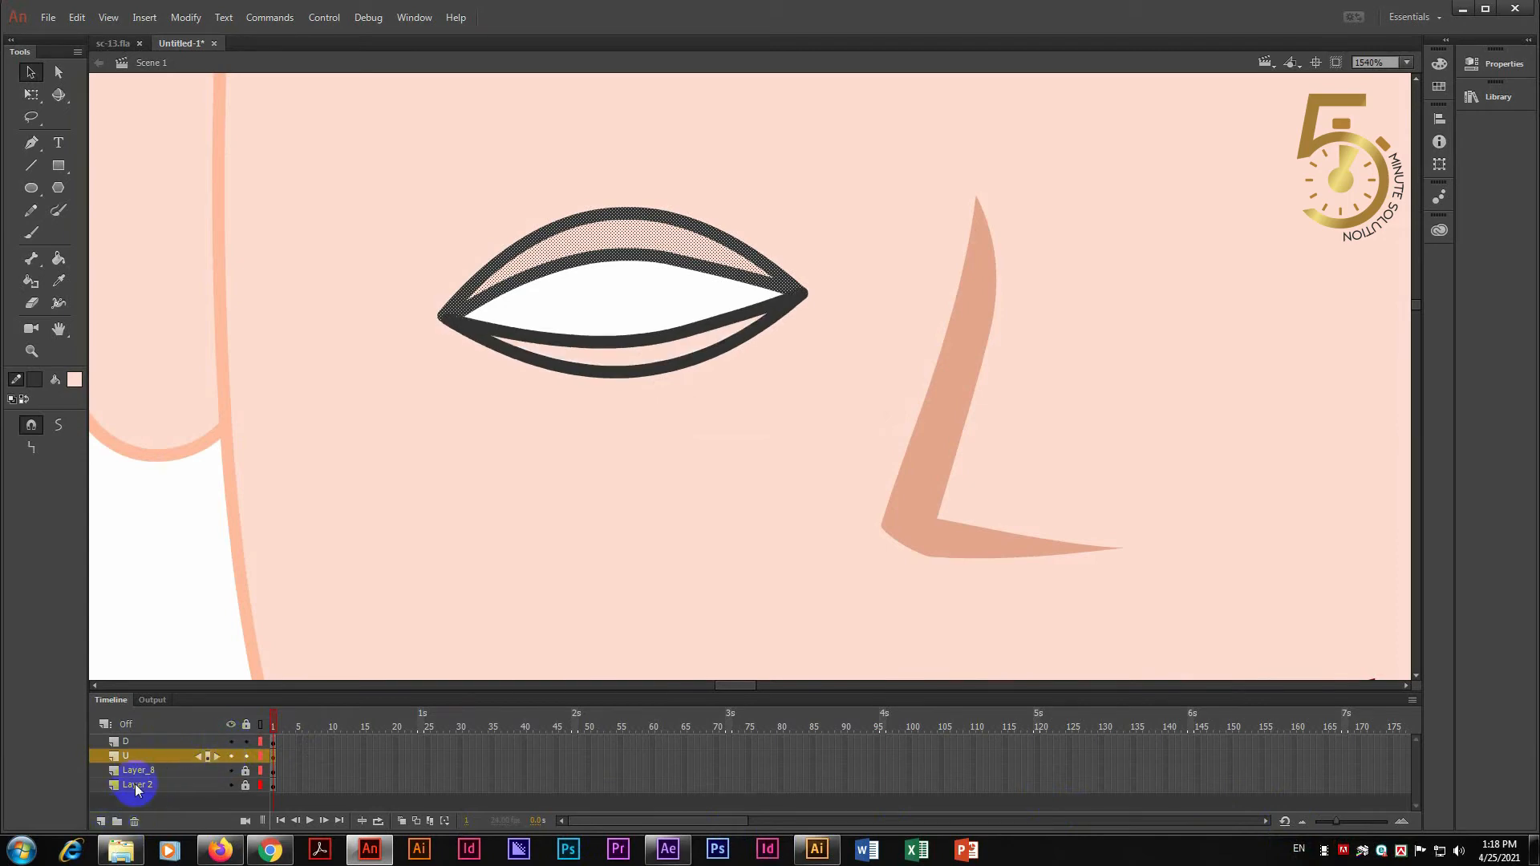
- Check the contents of Layer_8 by hiding and showing it, and add a layer named Eye Black directly above U
click(136, 774)
click(230, 770)
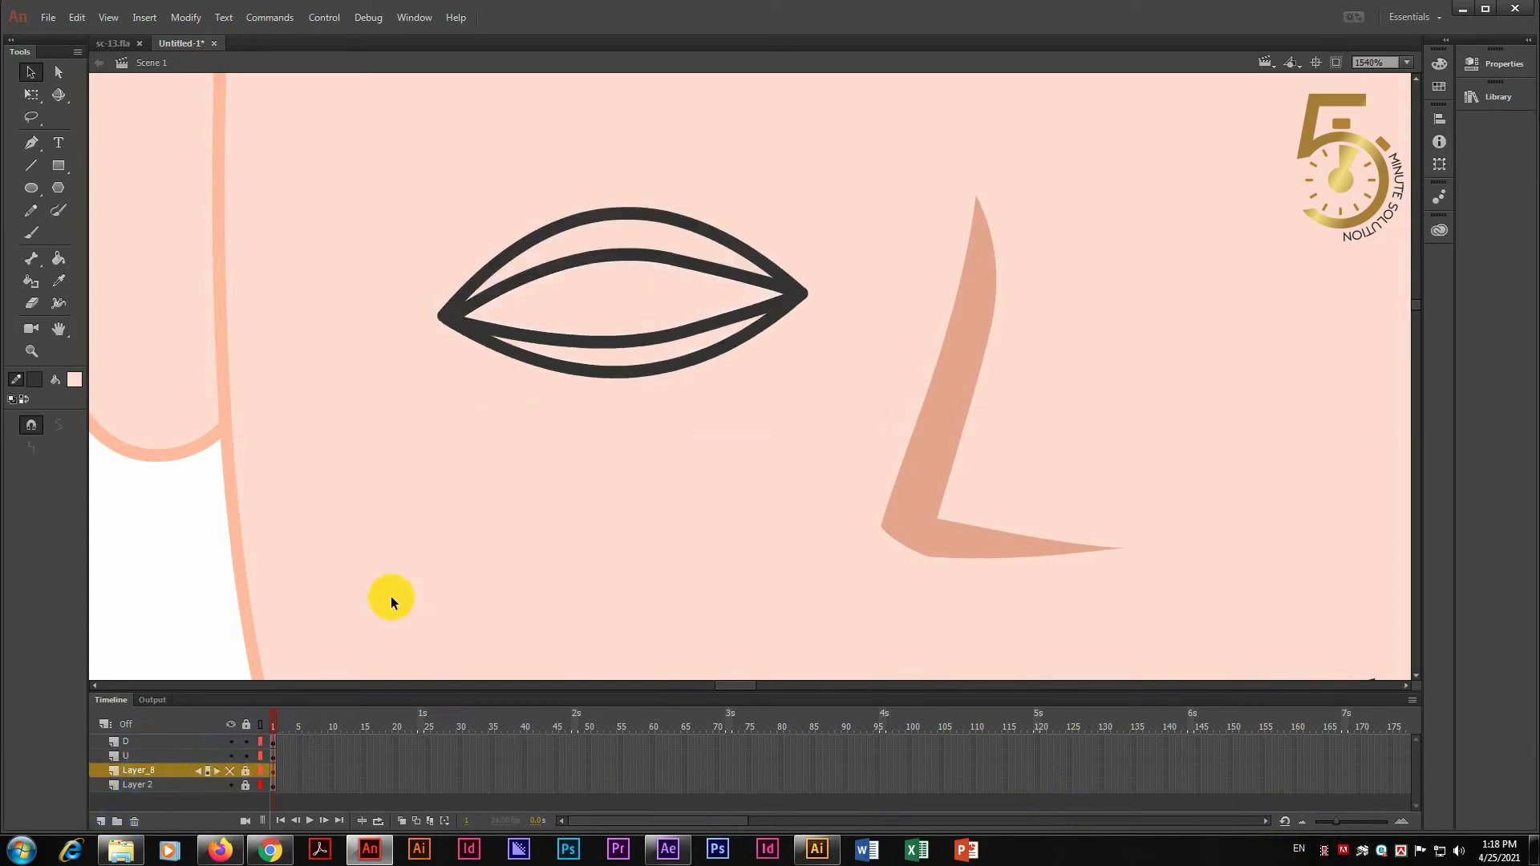
click(230, 770)
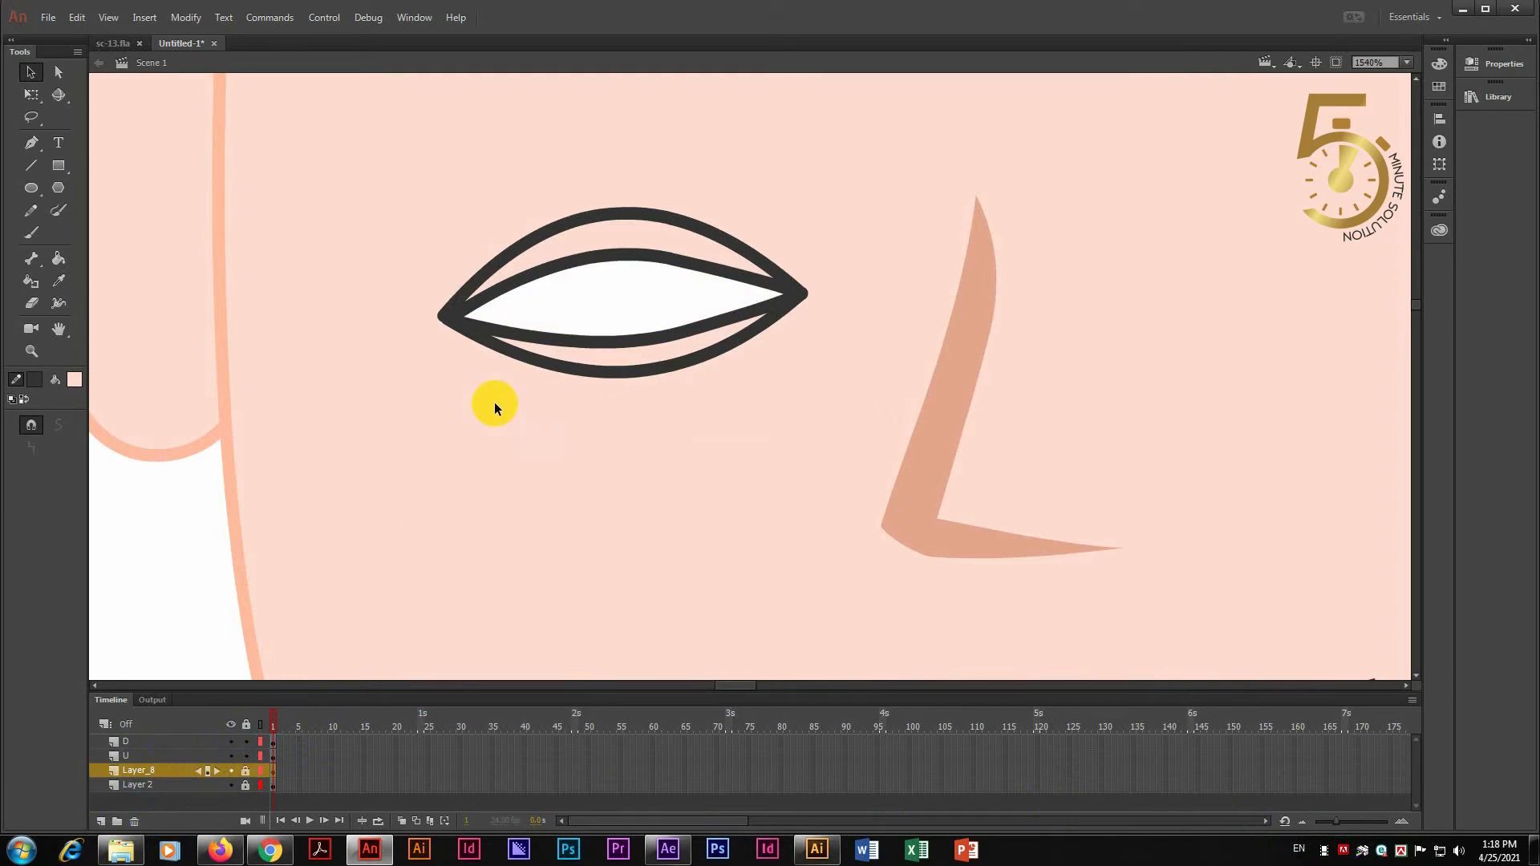
click(175, 754)
click(101, 822)
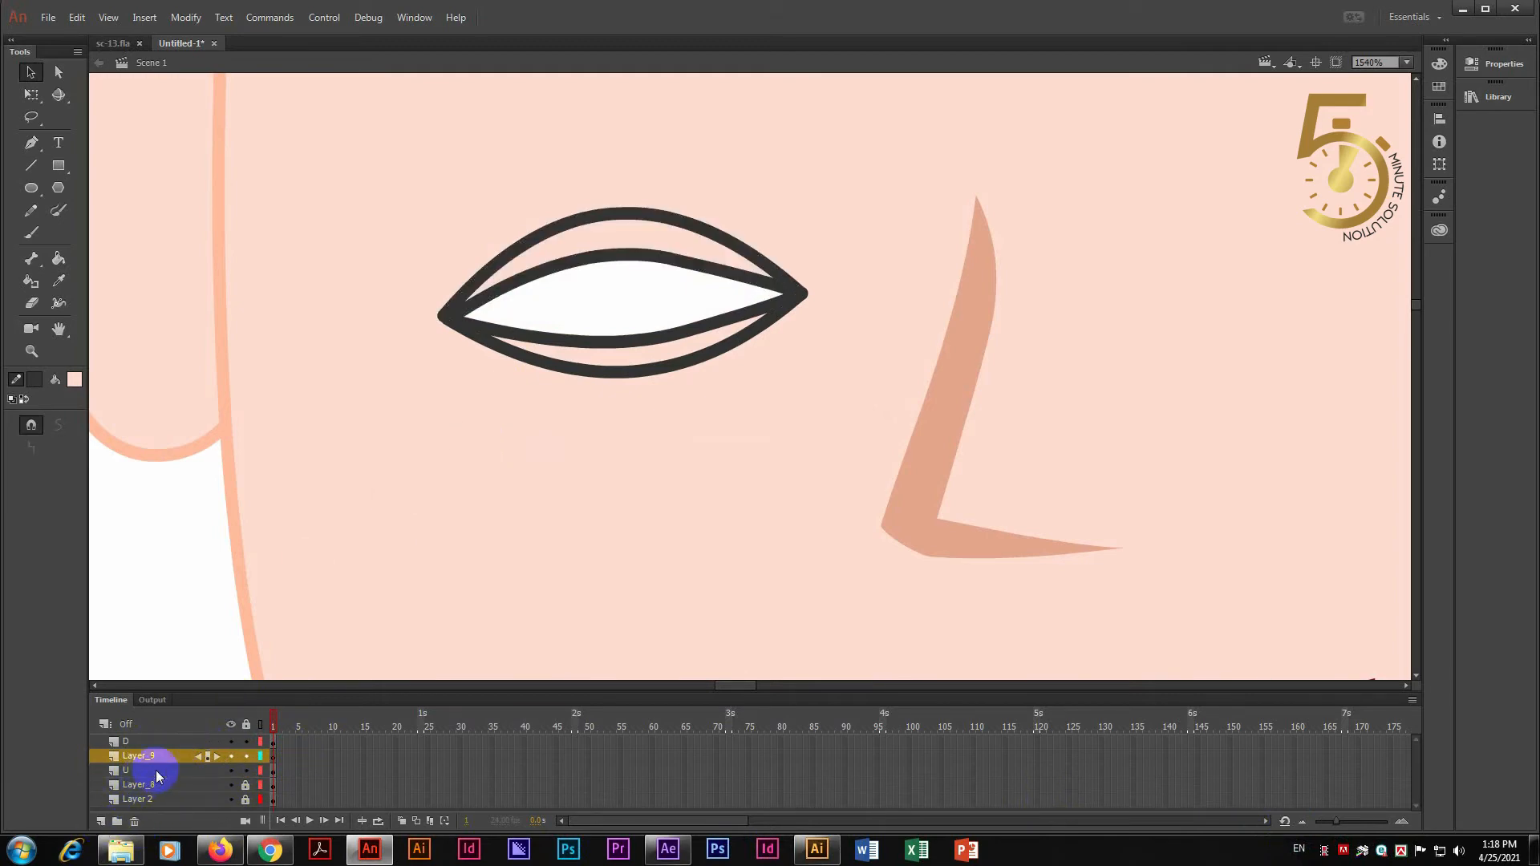
double_click(145, 757)
text(Eye Black)
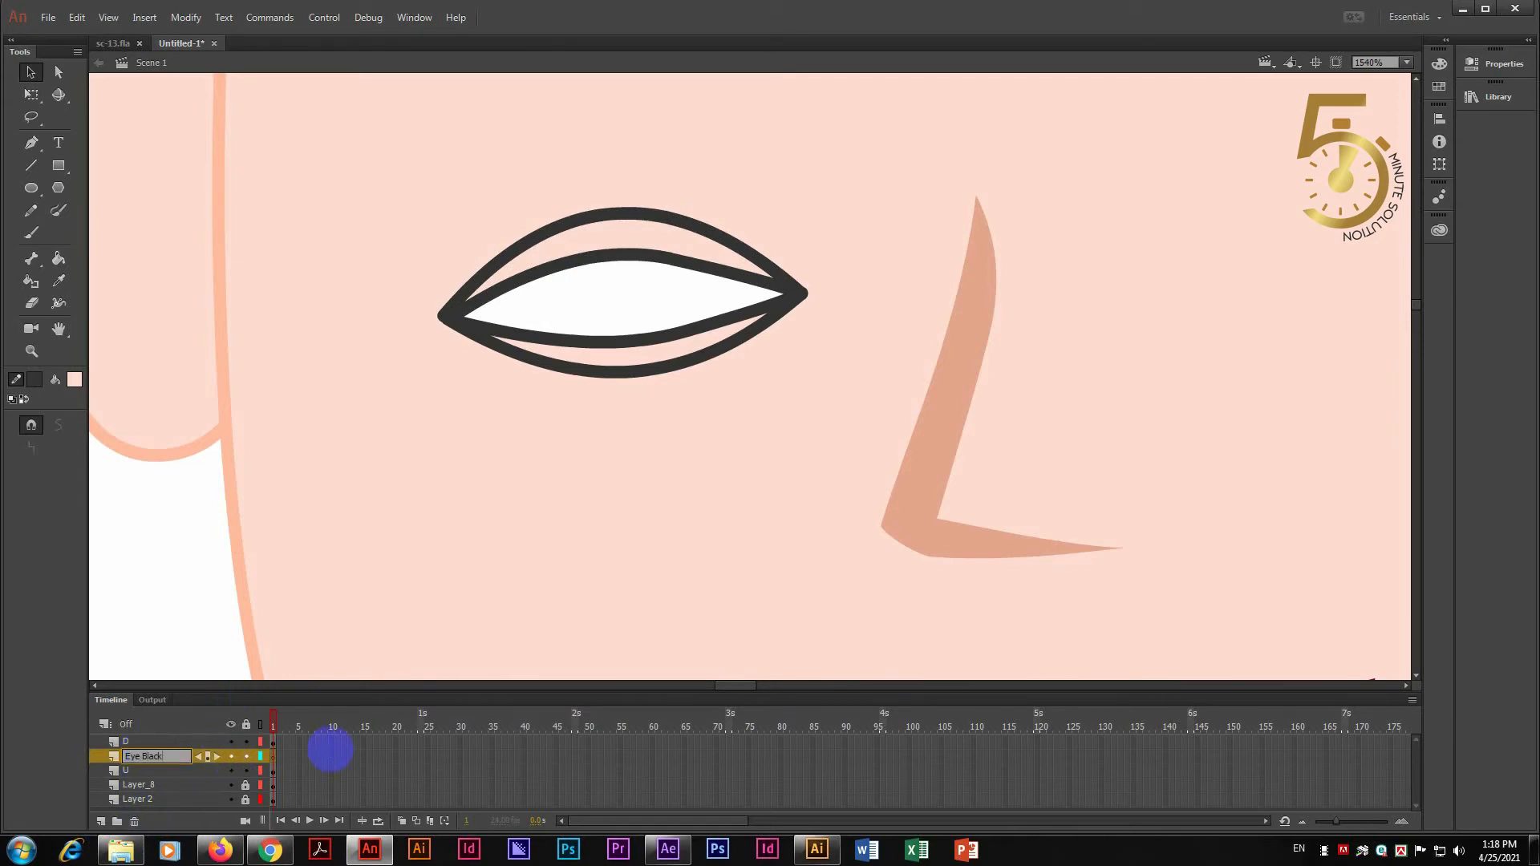
click(330, 750)
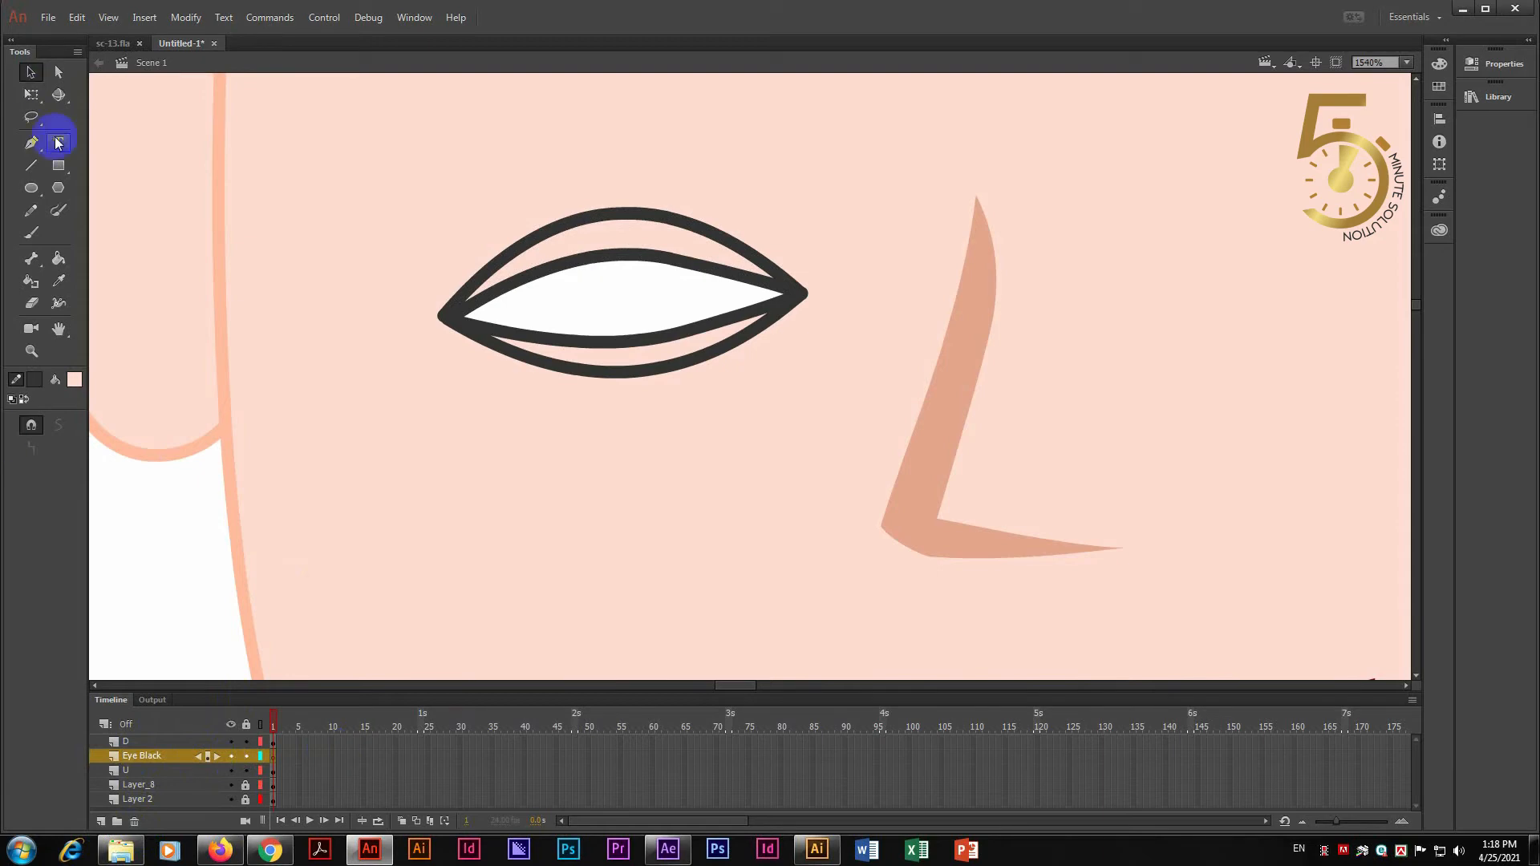
- Draw an iris circle on the Eye Black layer with the Oval tool and position it in the middle of the eye opening
click(32, 187)
drag(583, 251, 681, 357)
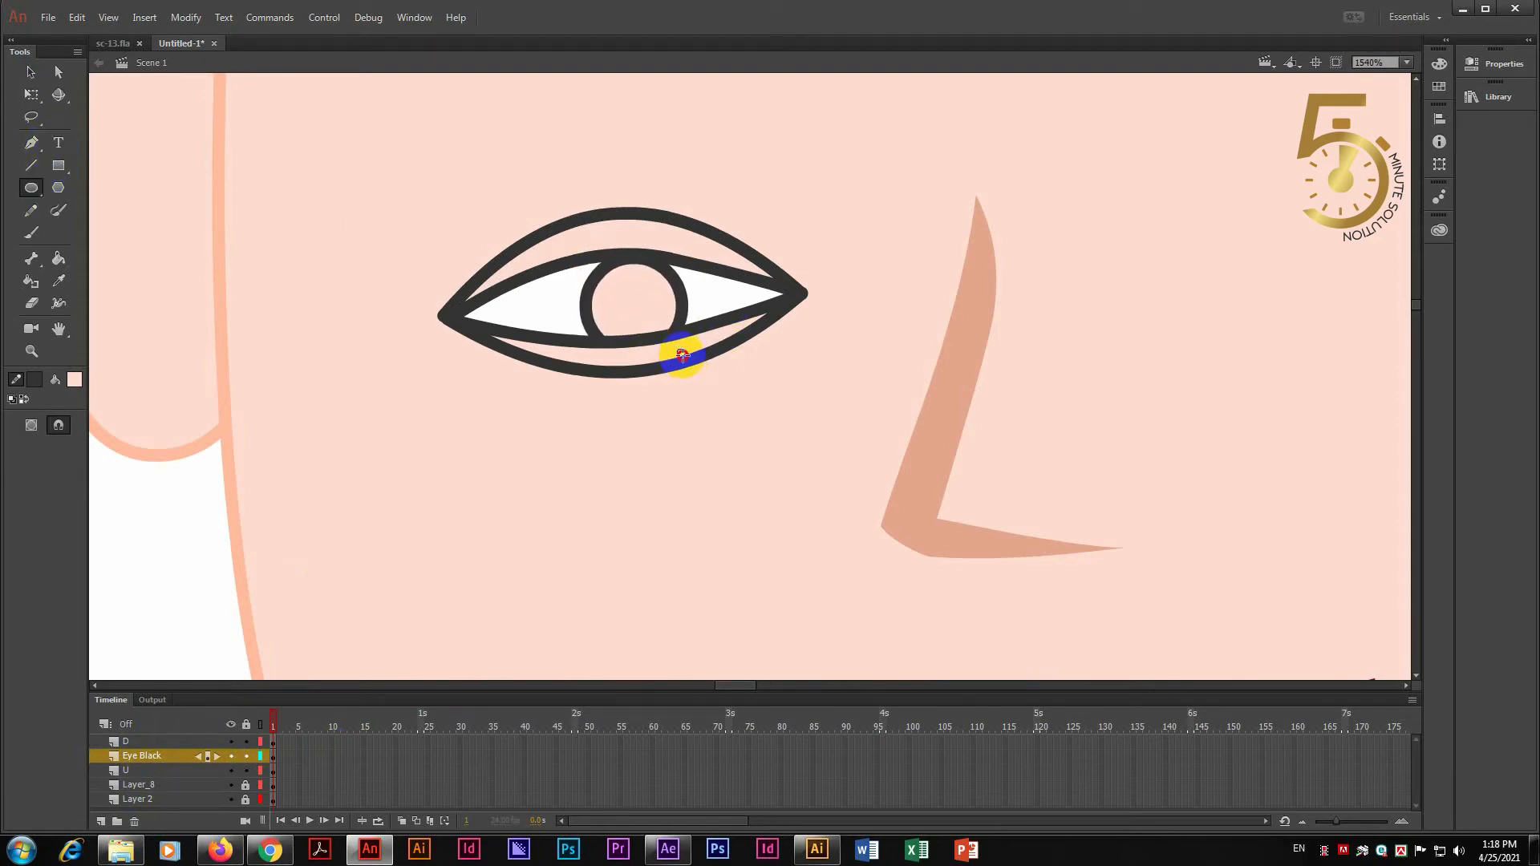
click(31, 71)
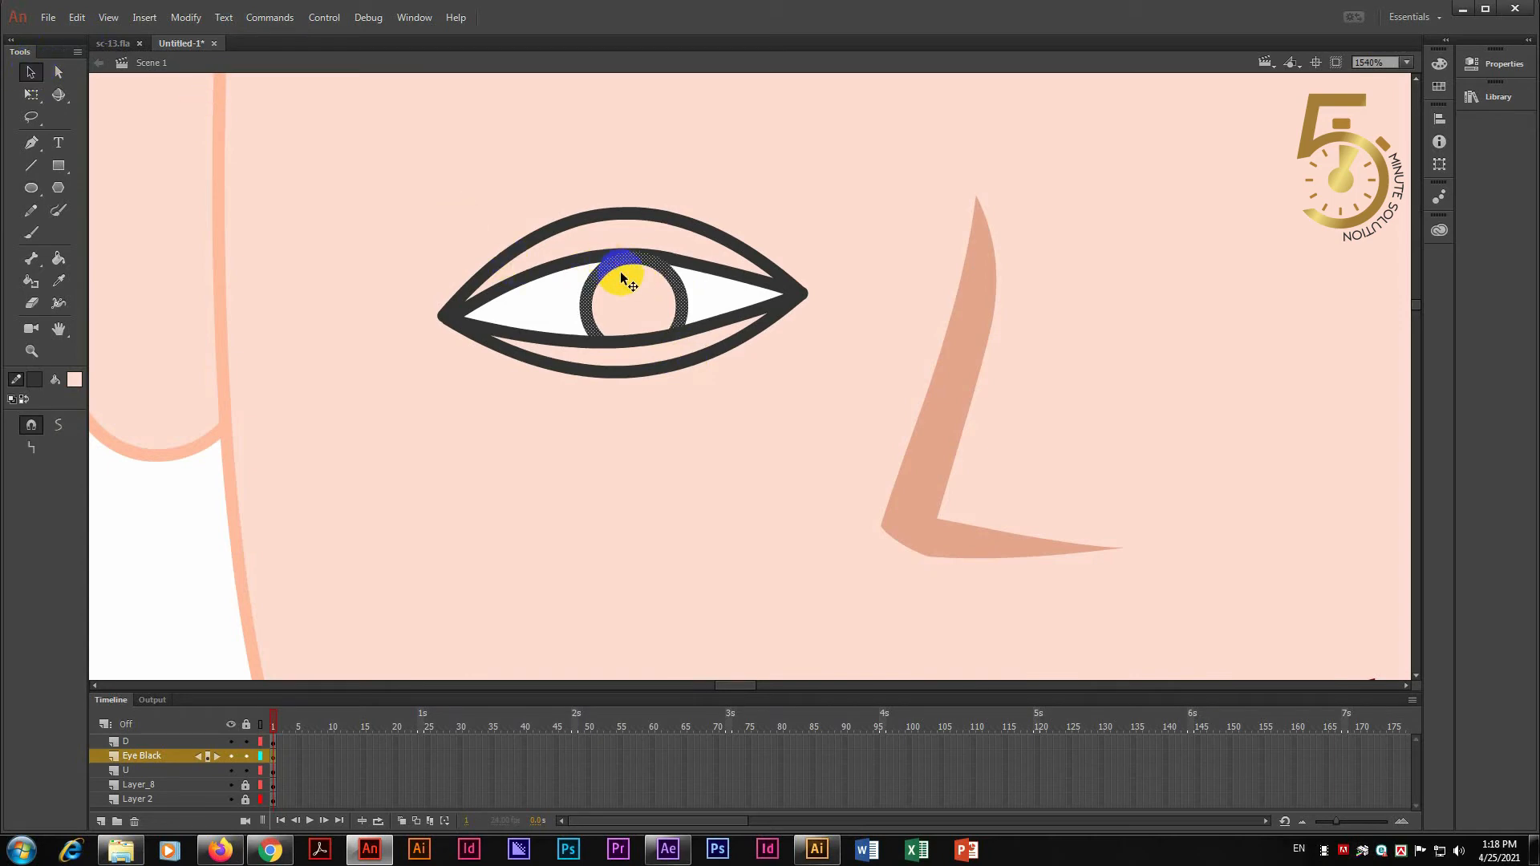
mouse_move(629, 281)
mouse_down()
mouse_move(634, 257)
mouse_move(639, 286)
mouse_up()
click(31, 94)
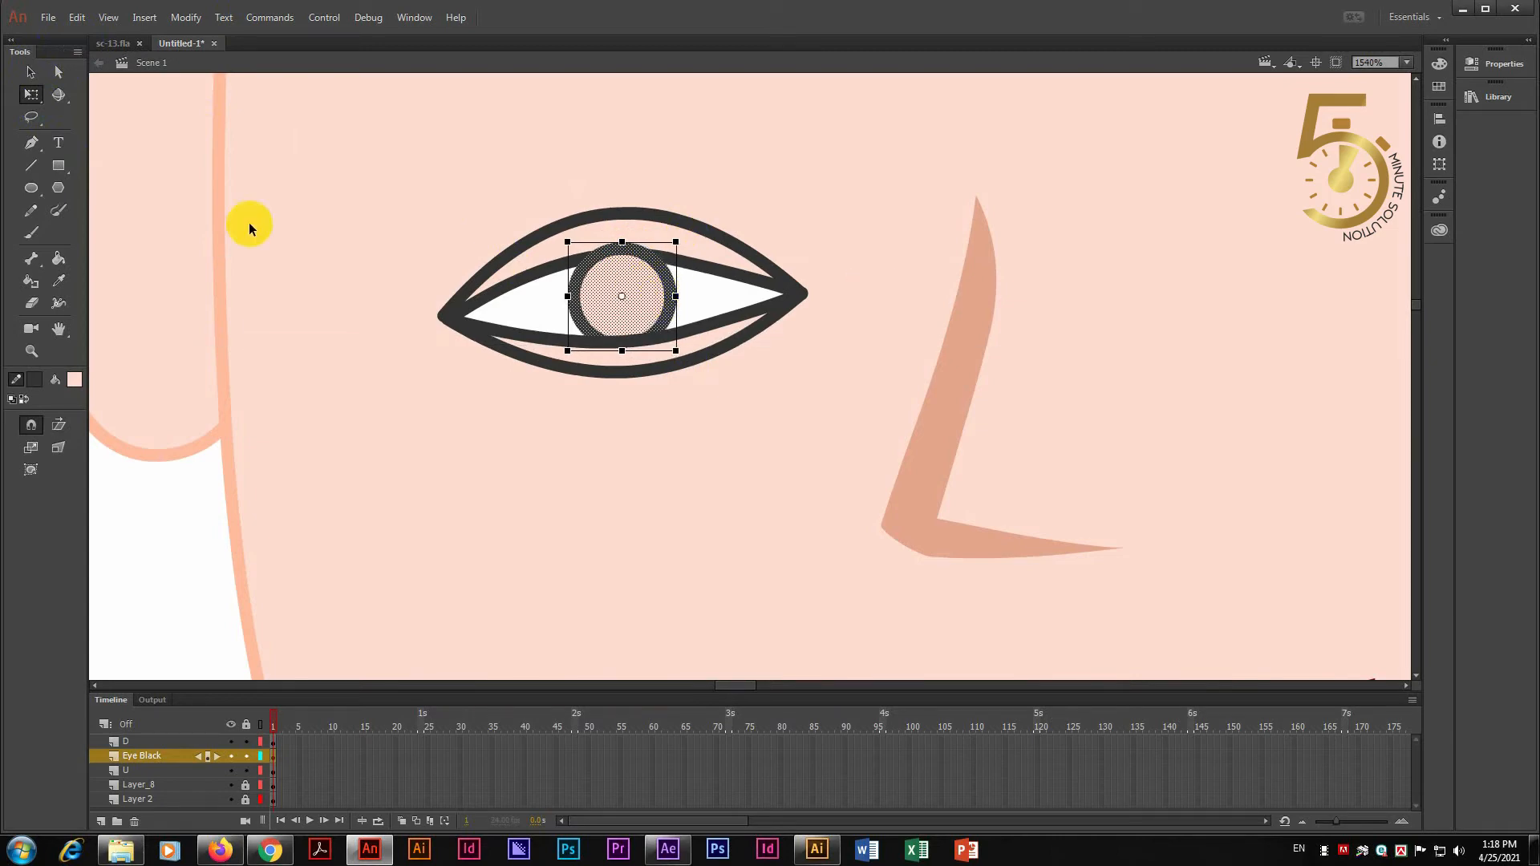
click(464, 377)
- Fill the iris circle with the same dark grey as its outline and move the Eye Black layer below U
click(605, 290)
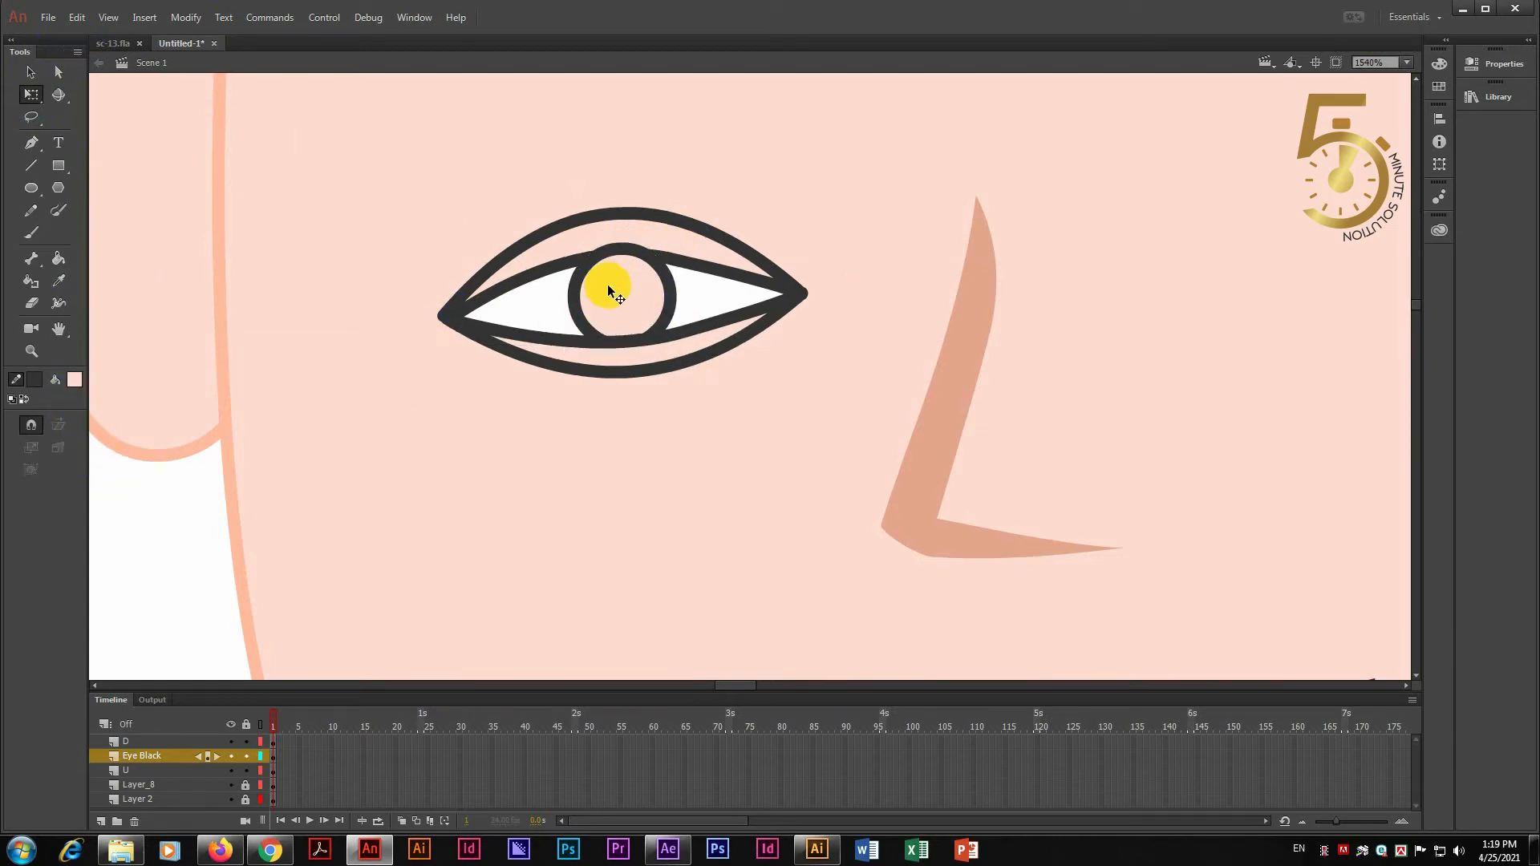
click(74, 379)
click(135, 449)
click(310, 478)
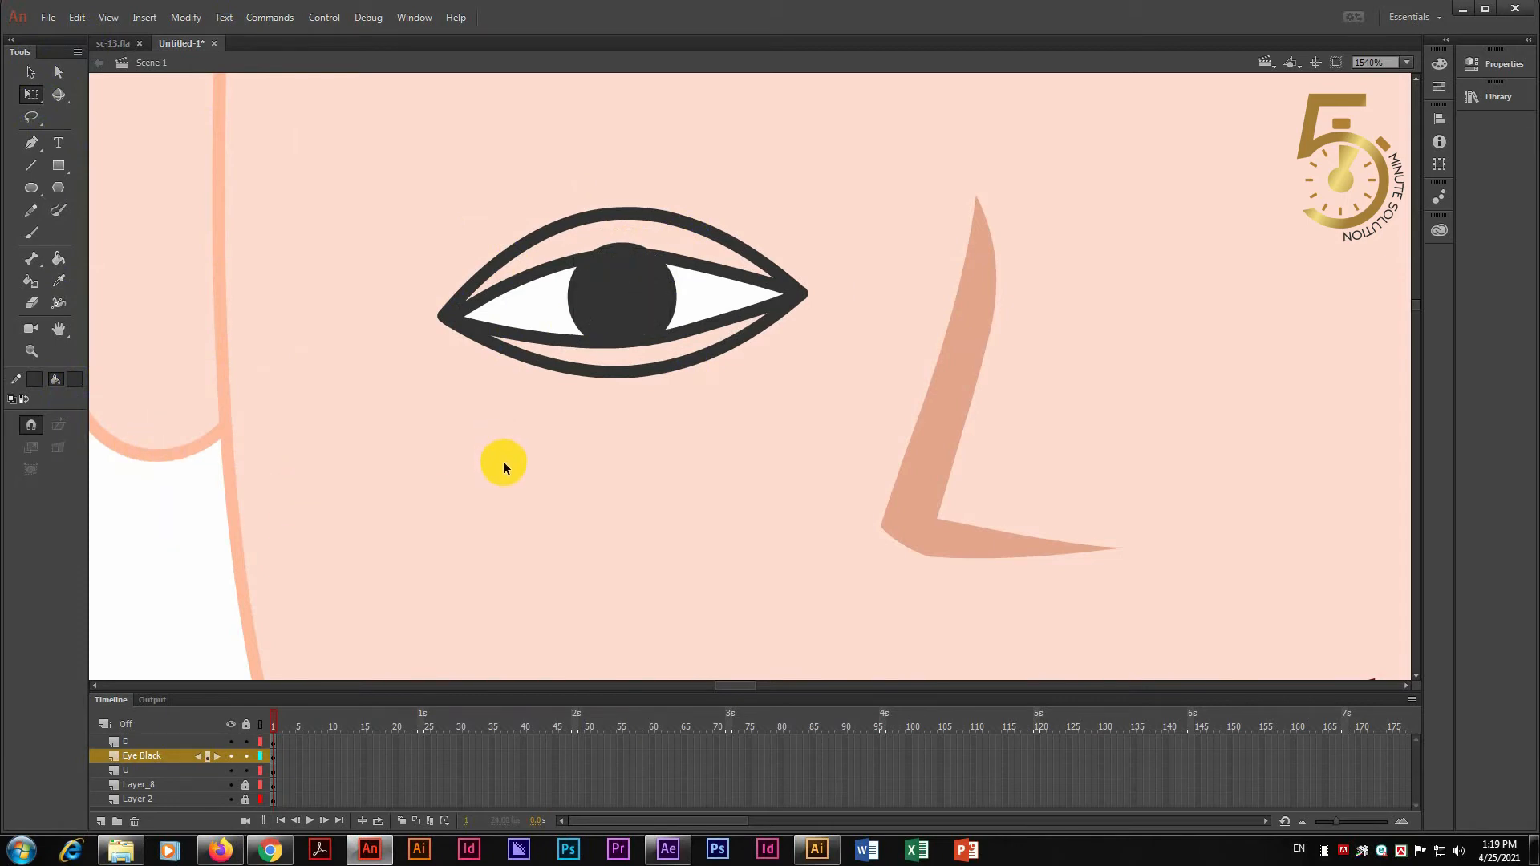
drag(128, 754, 153, 784)
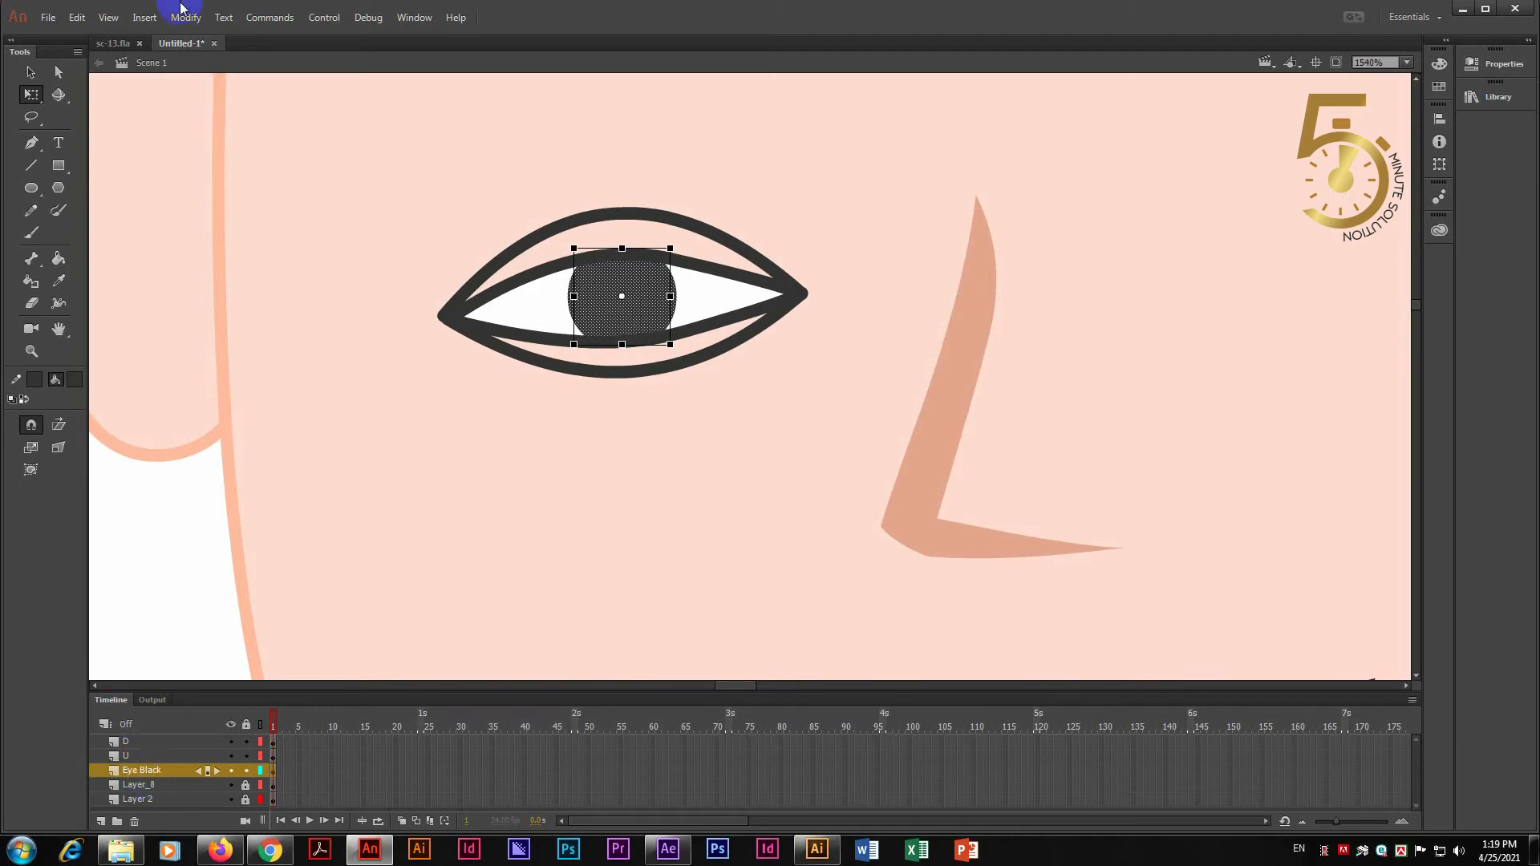
click(677, 512)
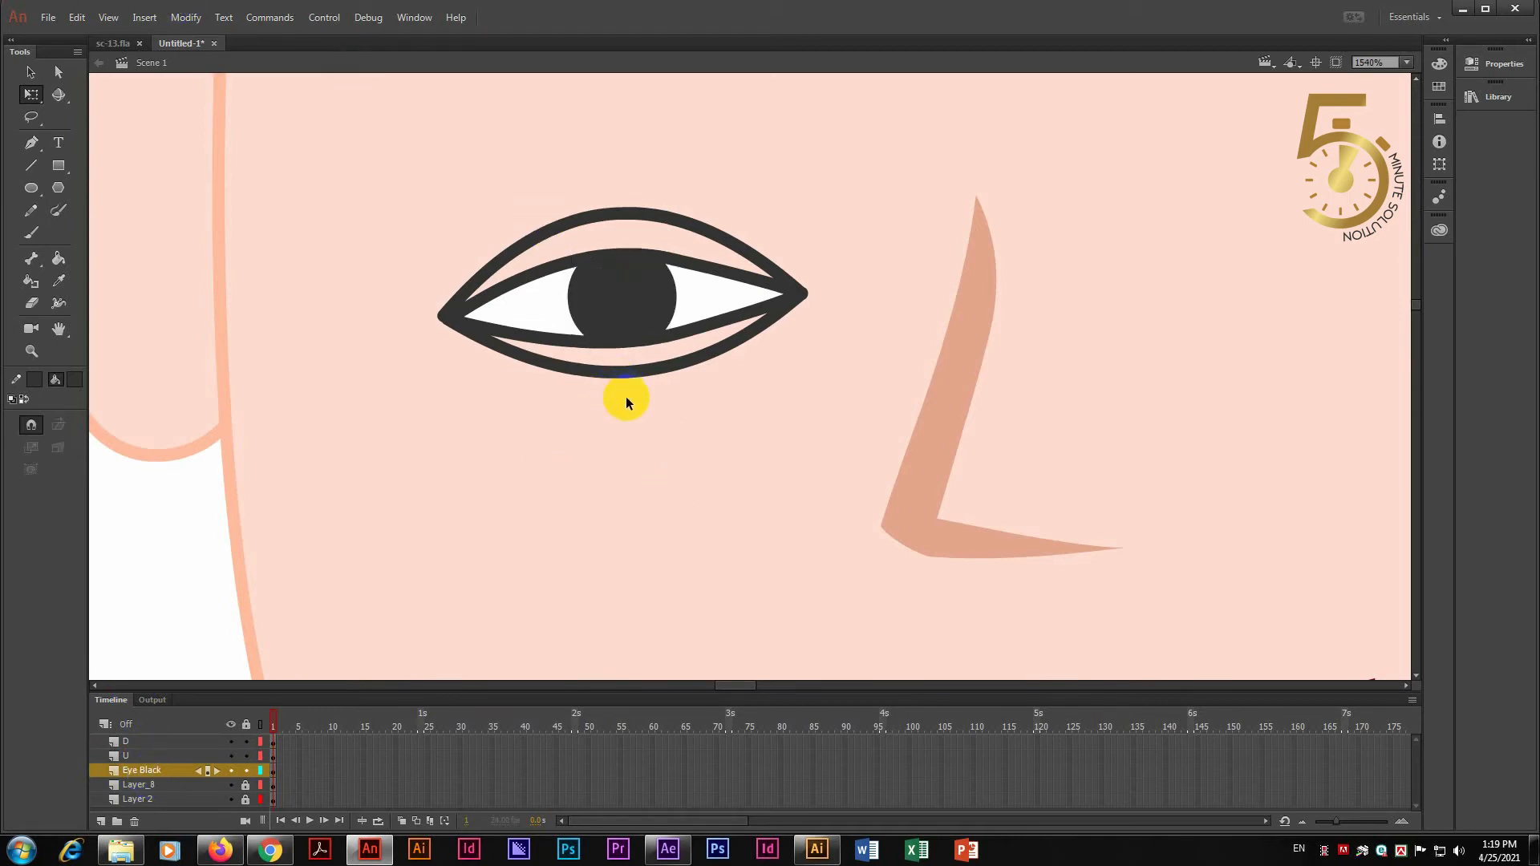
- Add a layer directly above Eye Black and name it White sheep
click(64, 189)
click(100, 821)
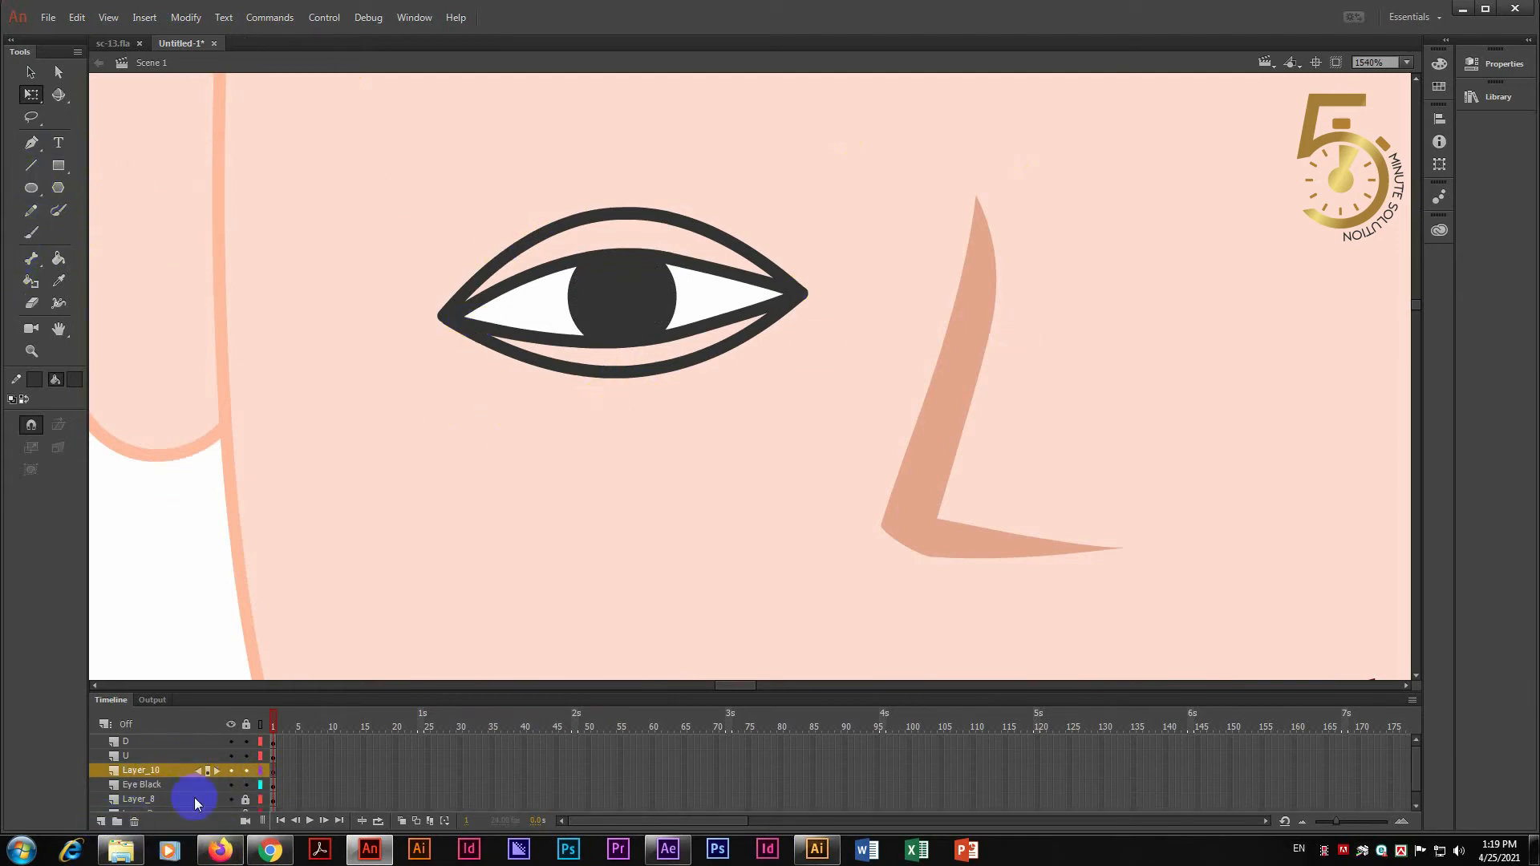
double_click(146, 770)
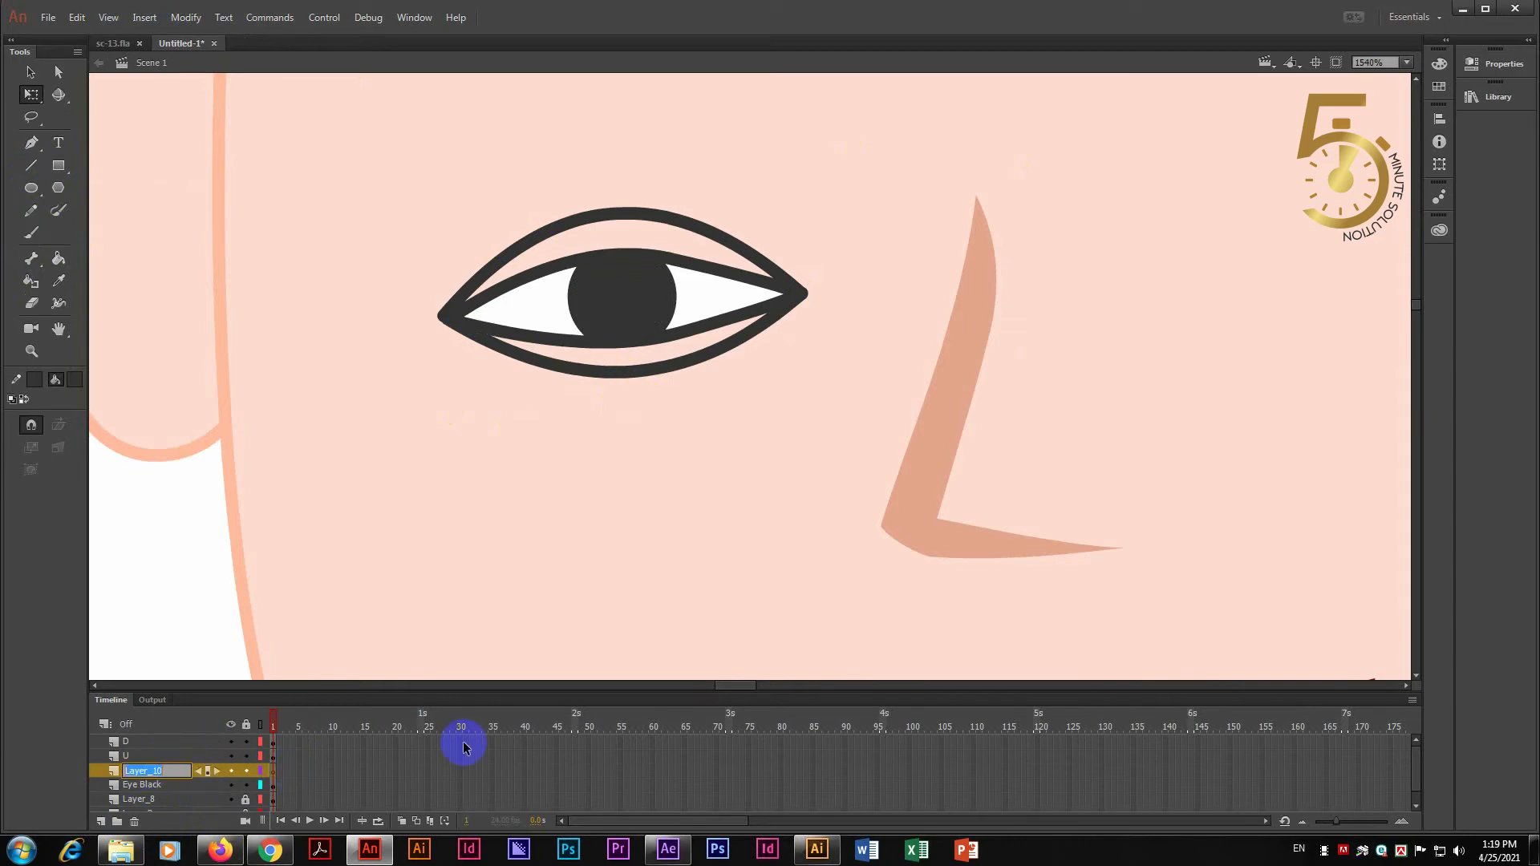
text(White sheep)
key(Return)
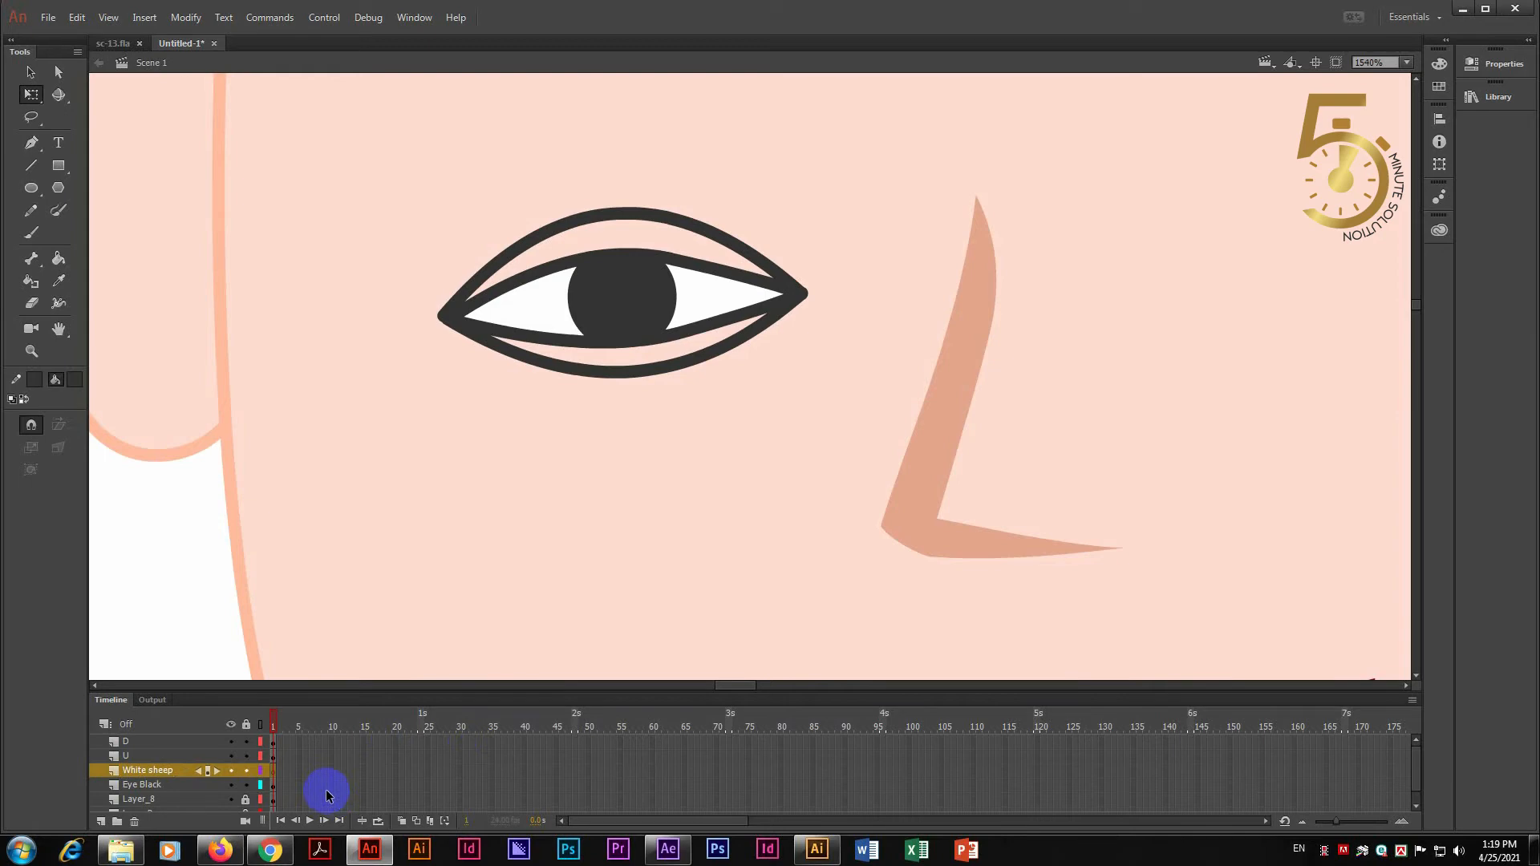
- Draw a small white circle below the eye on the White sheep layer with the Oval tool
key(v)
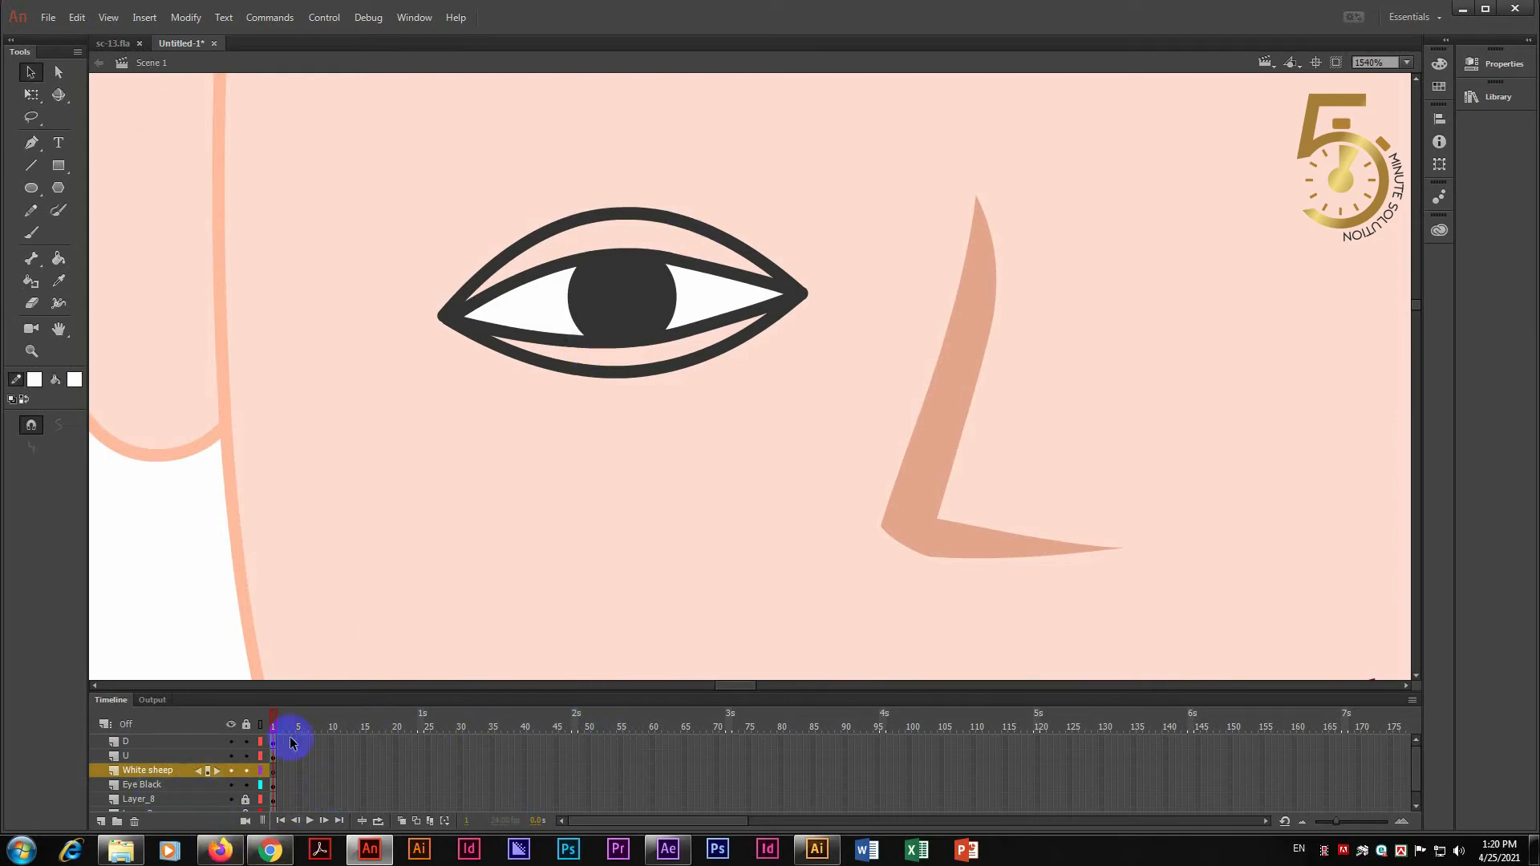
click(184, 774)
click(32, 187)
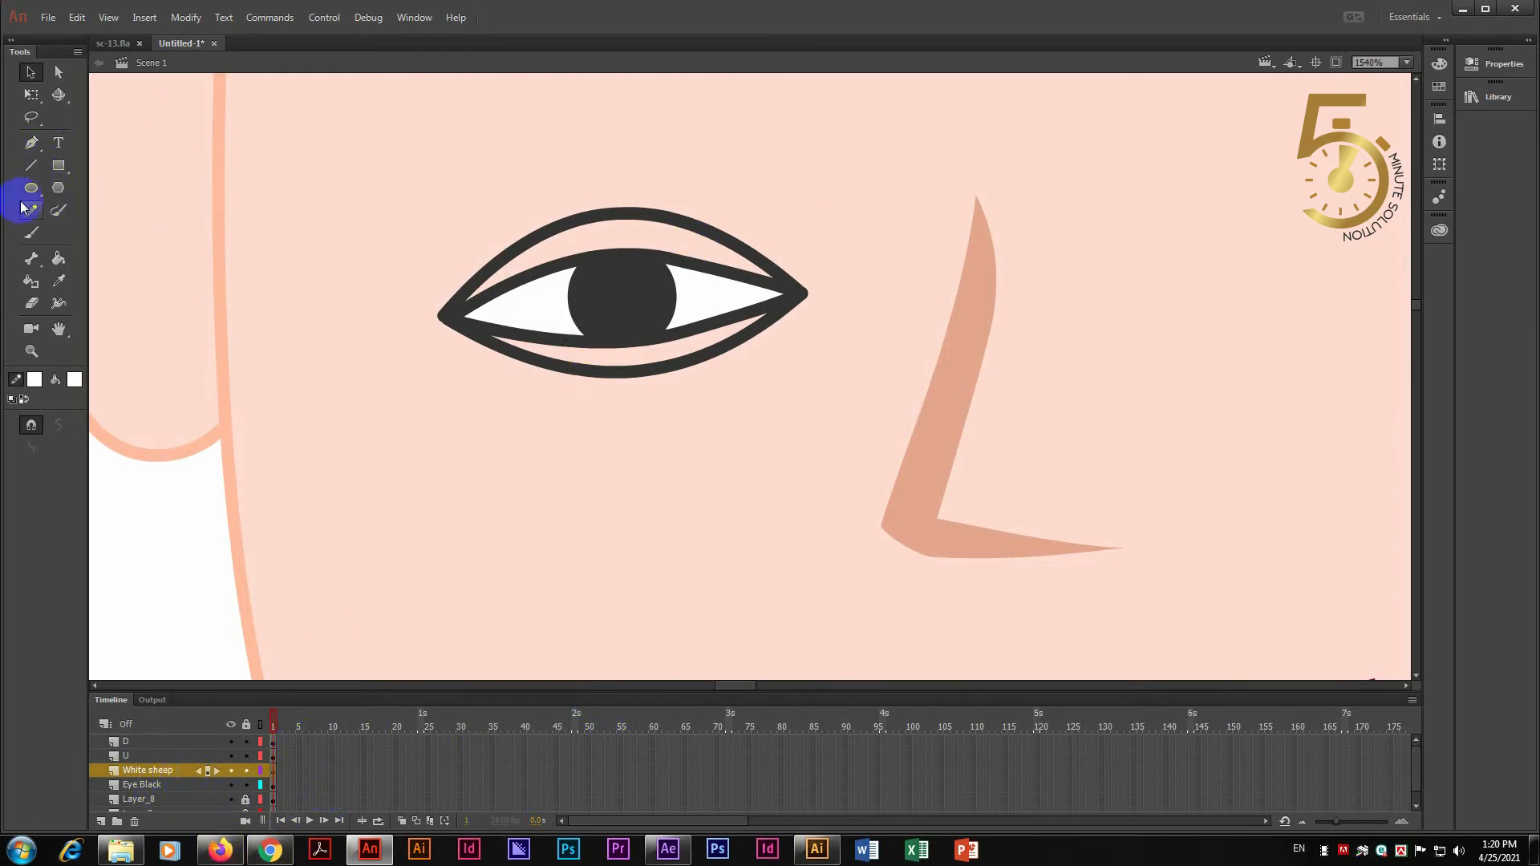
drag(564, 449, 594, 479)
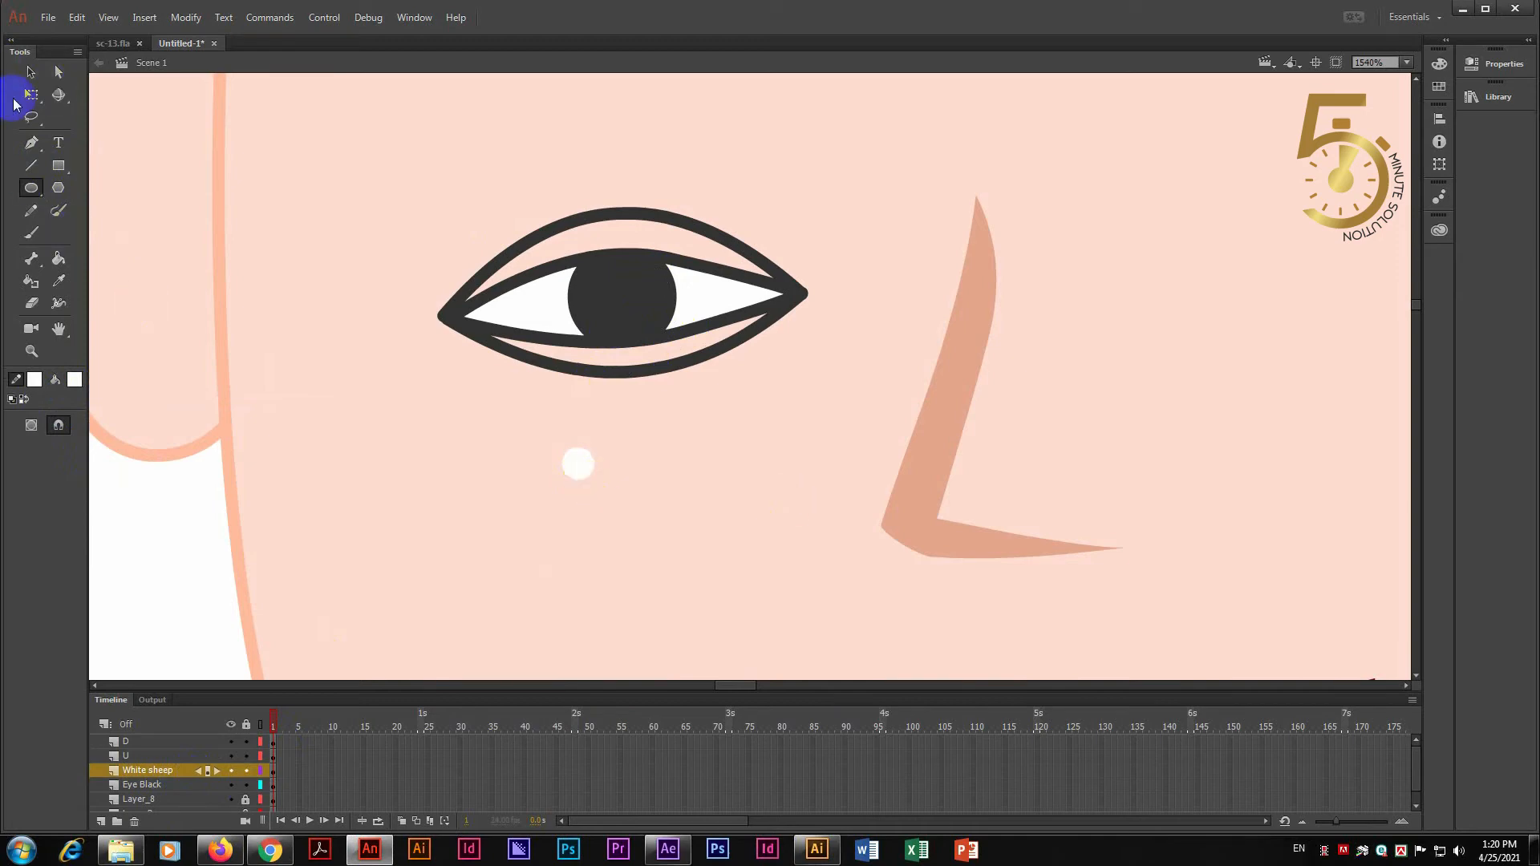
click(30, 72)
key(ctrl+z)
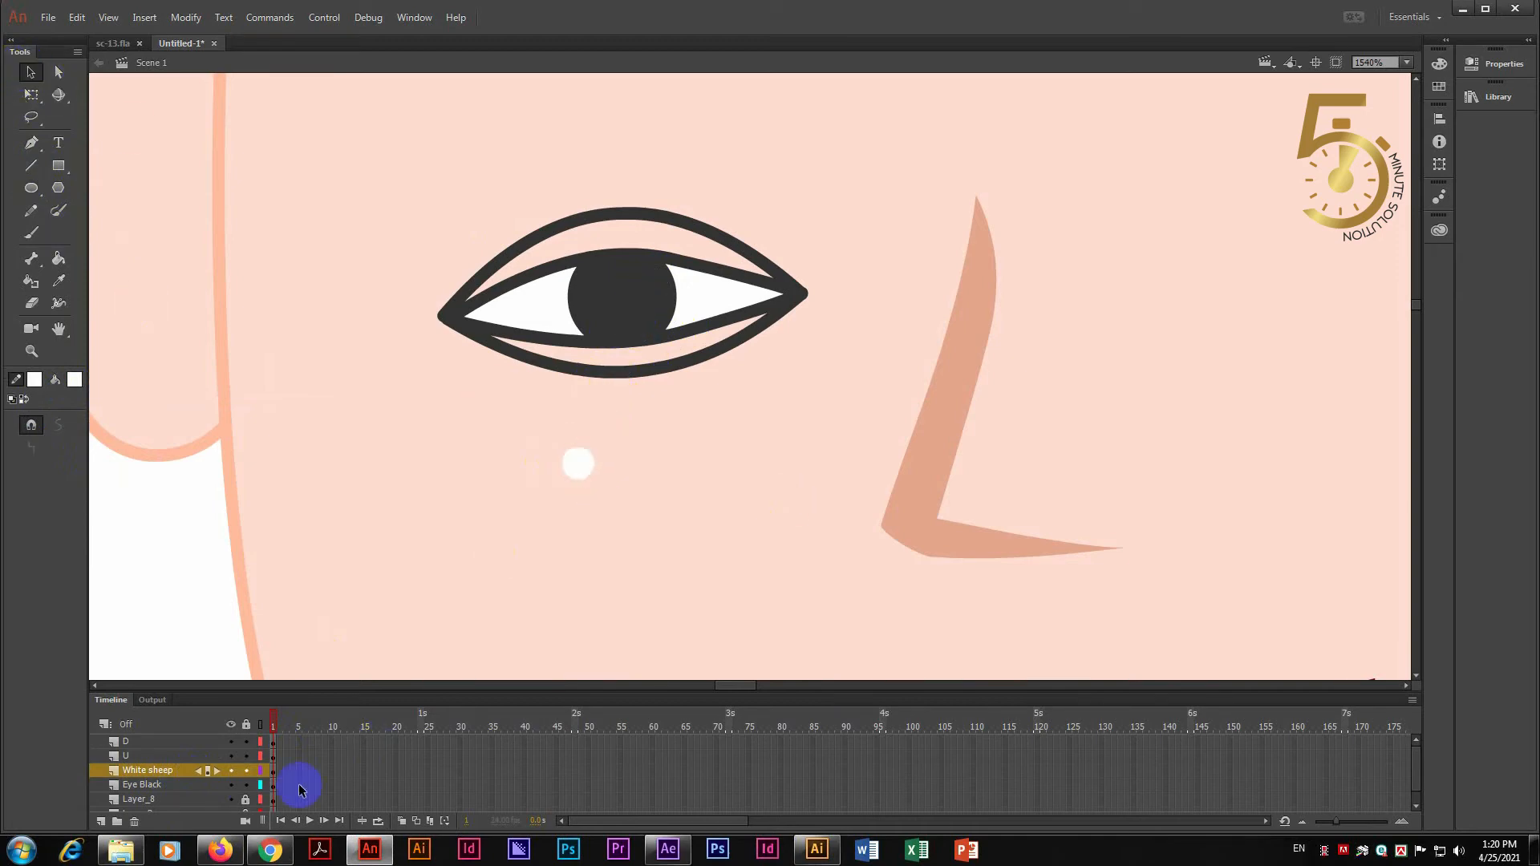
- Move the small white circle onto the upper right part of the dark iris as its highlight
click(570, 465)
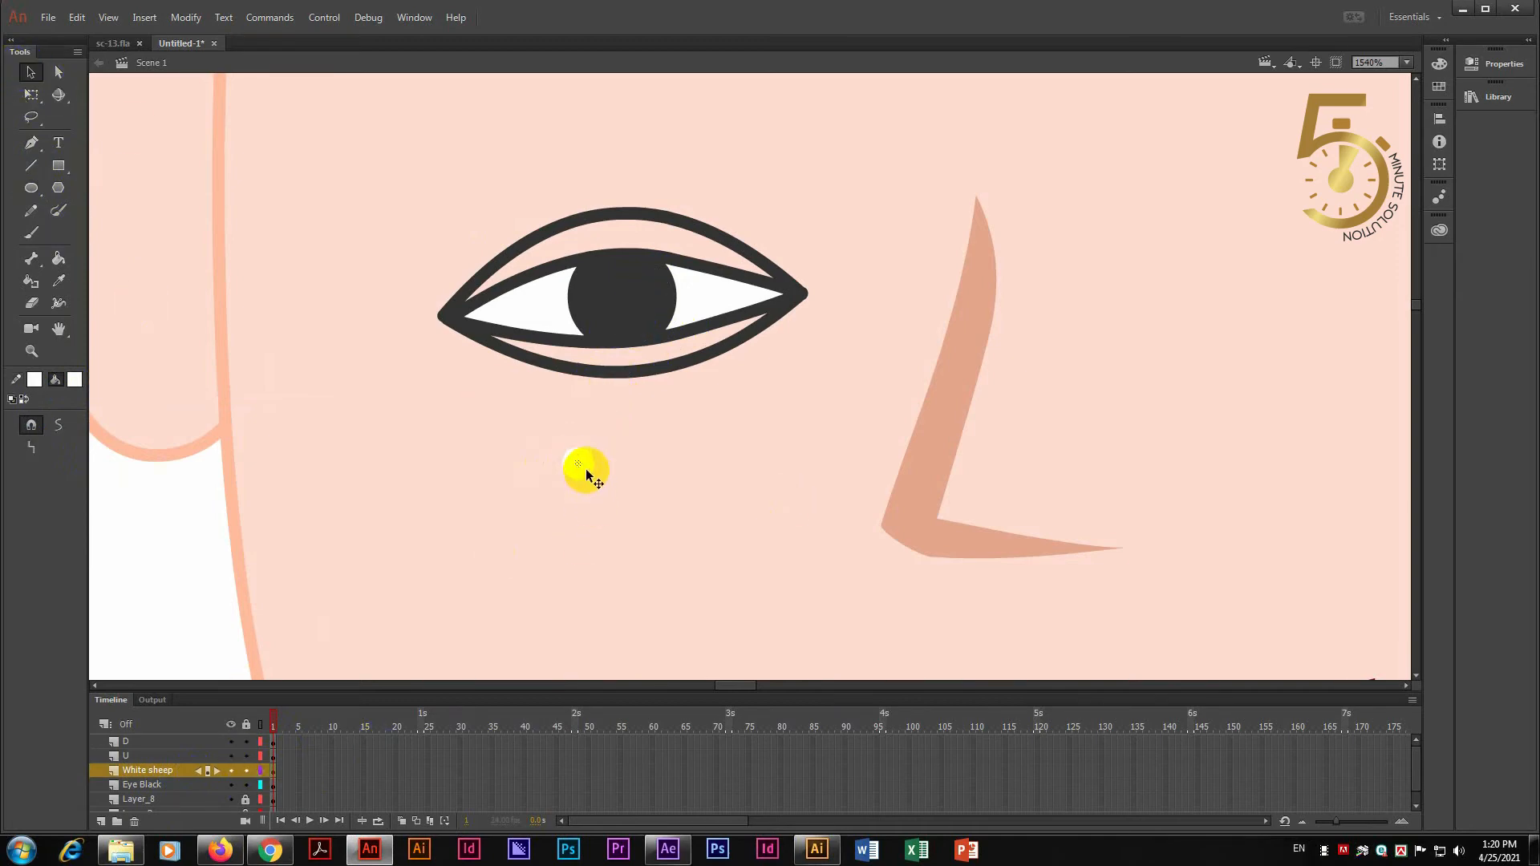
click(584, 465)
drag(586, 467, 744, 436)
key(ctrl+minus)
key(ctrl+minus)
key(ctrl+minus)
key(z)
click(736, 416)
click(769, 395)
click(808, 340)
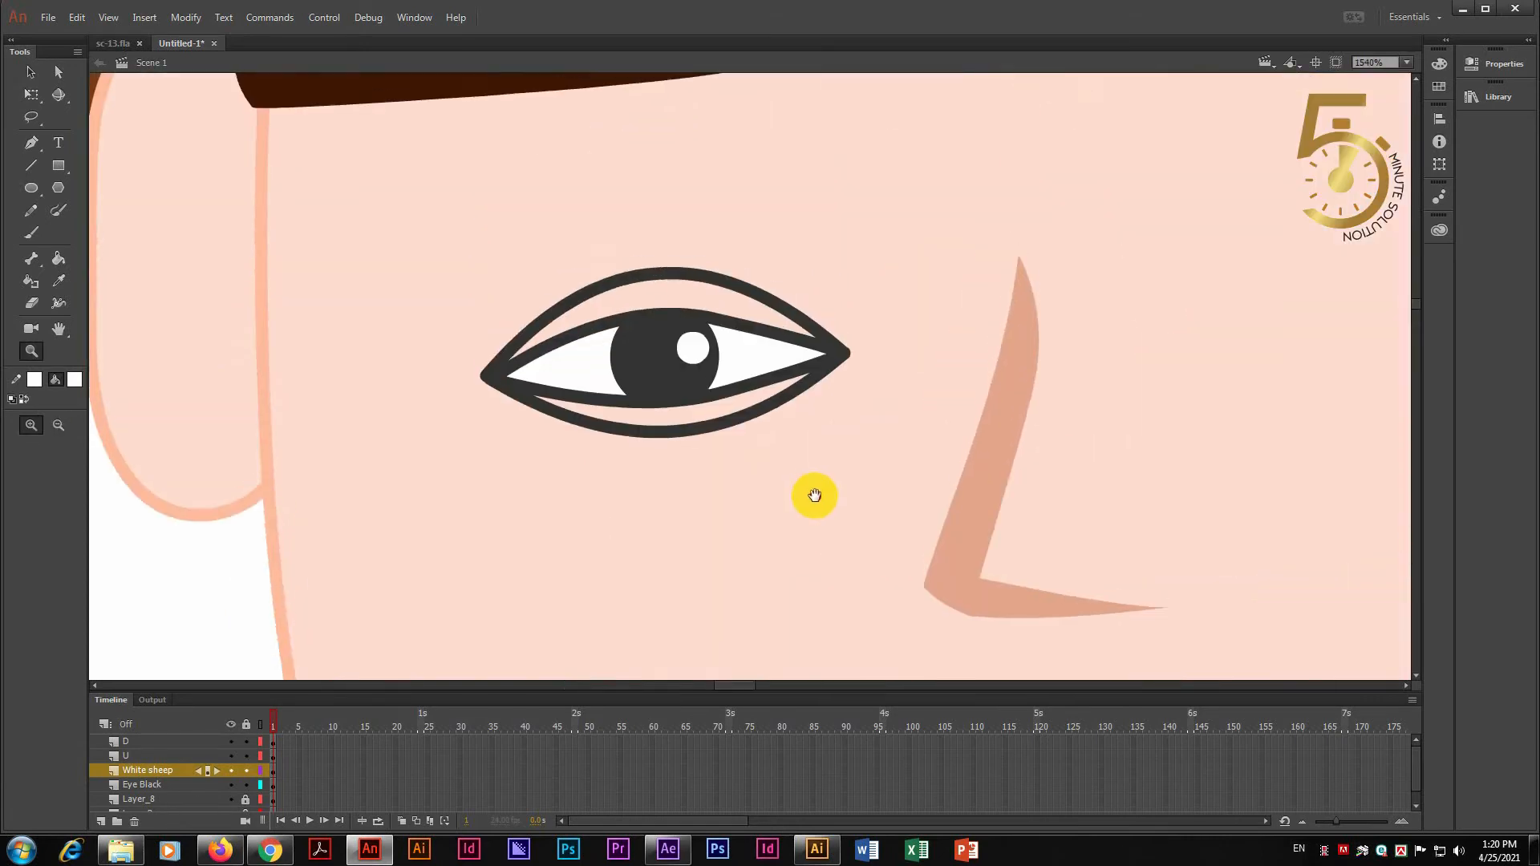
click(30, 72)
click(736, 351)
drag(736, 351, 735, 367)
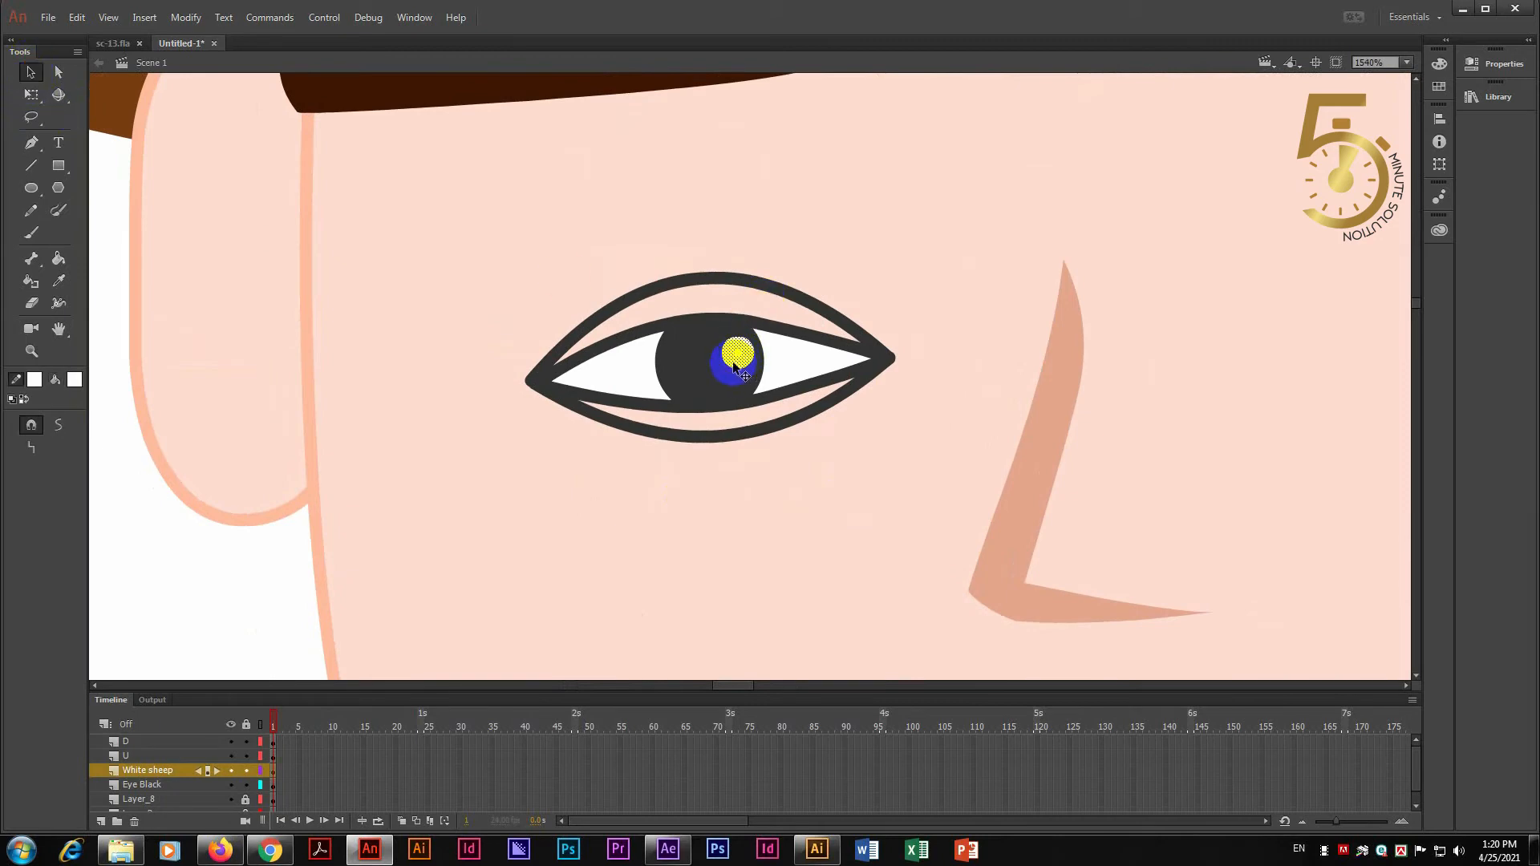
click(31, 94)
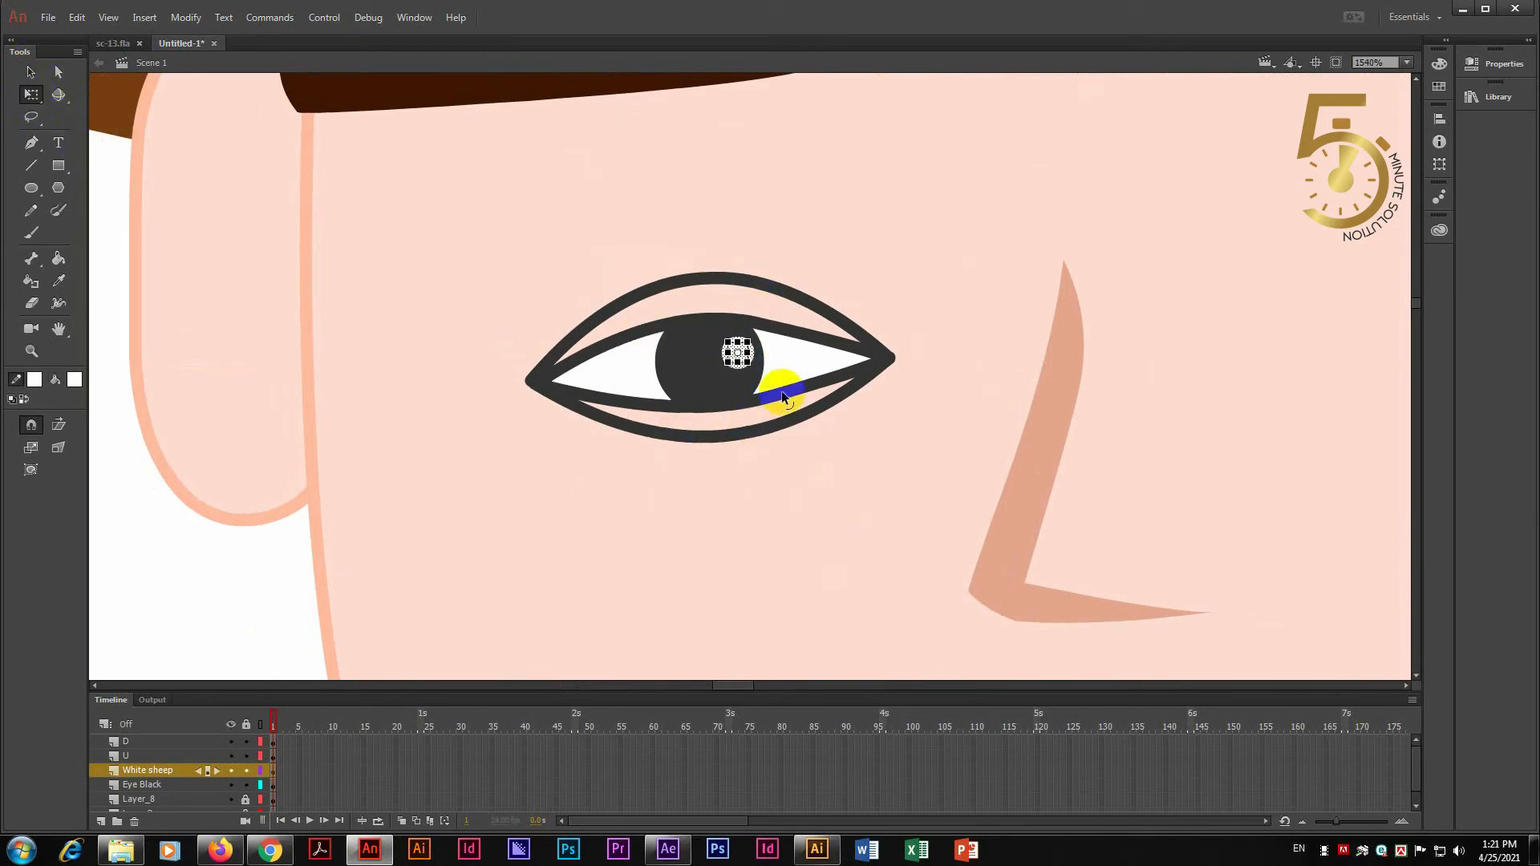
click(725, 365)
click(465, 603)
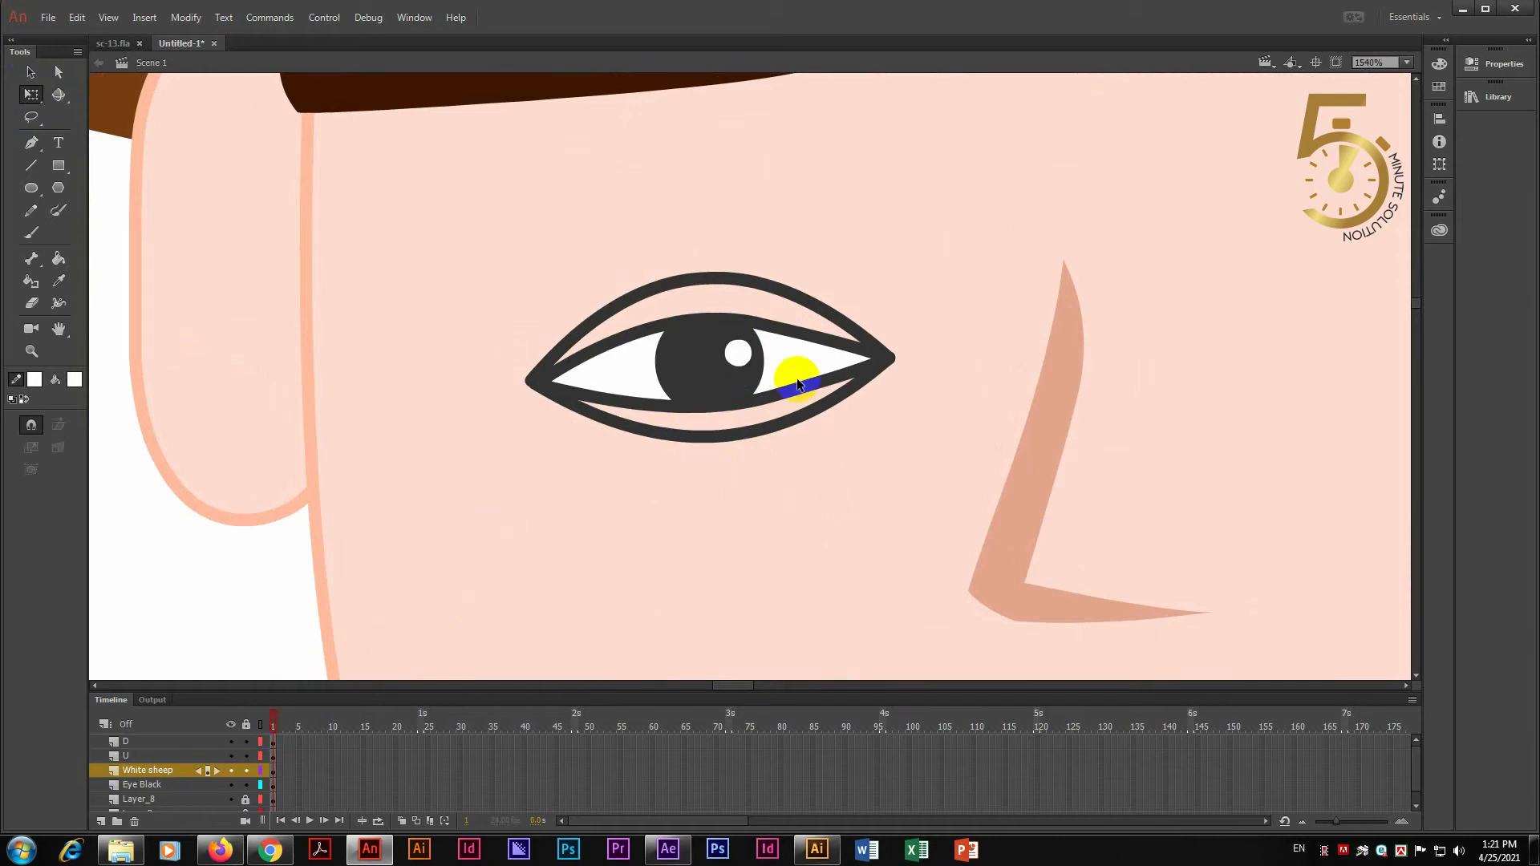
- Convert the contents of the White sheep and Eye Black layers together into one graphic symbol
shift+click(157, 786)
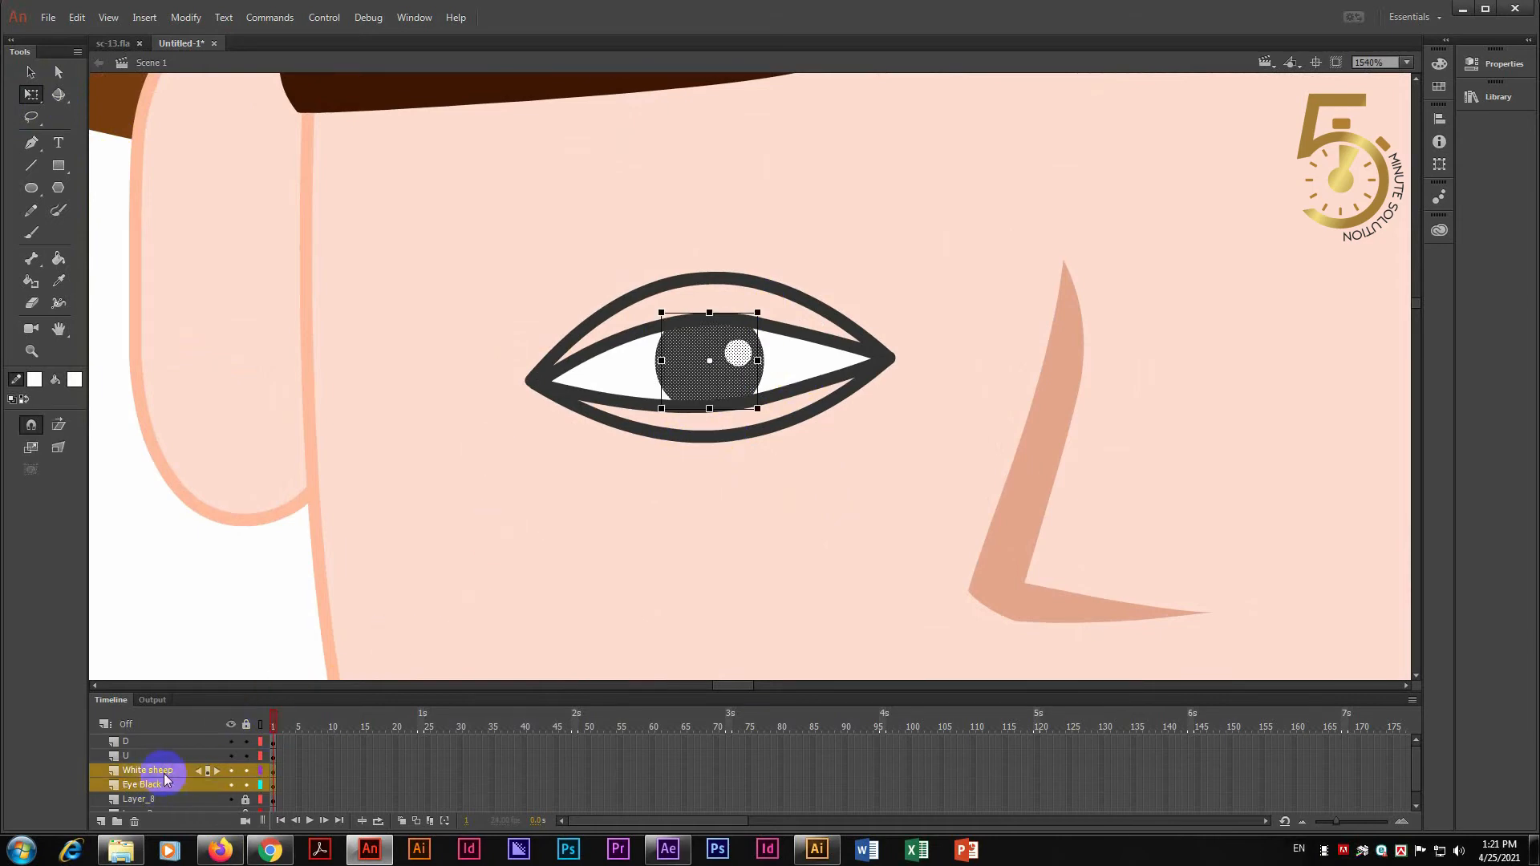
right_click(159, 785)
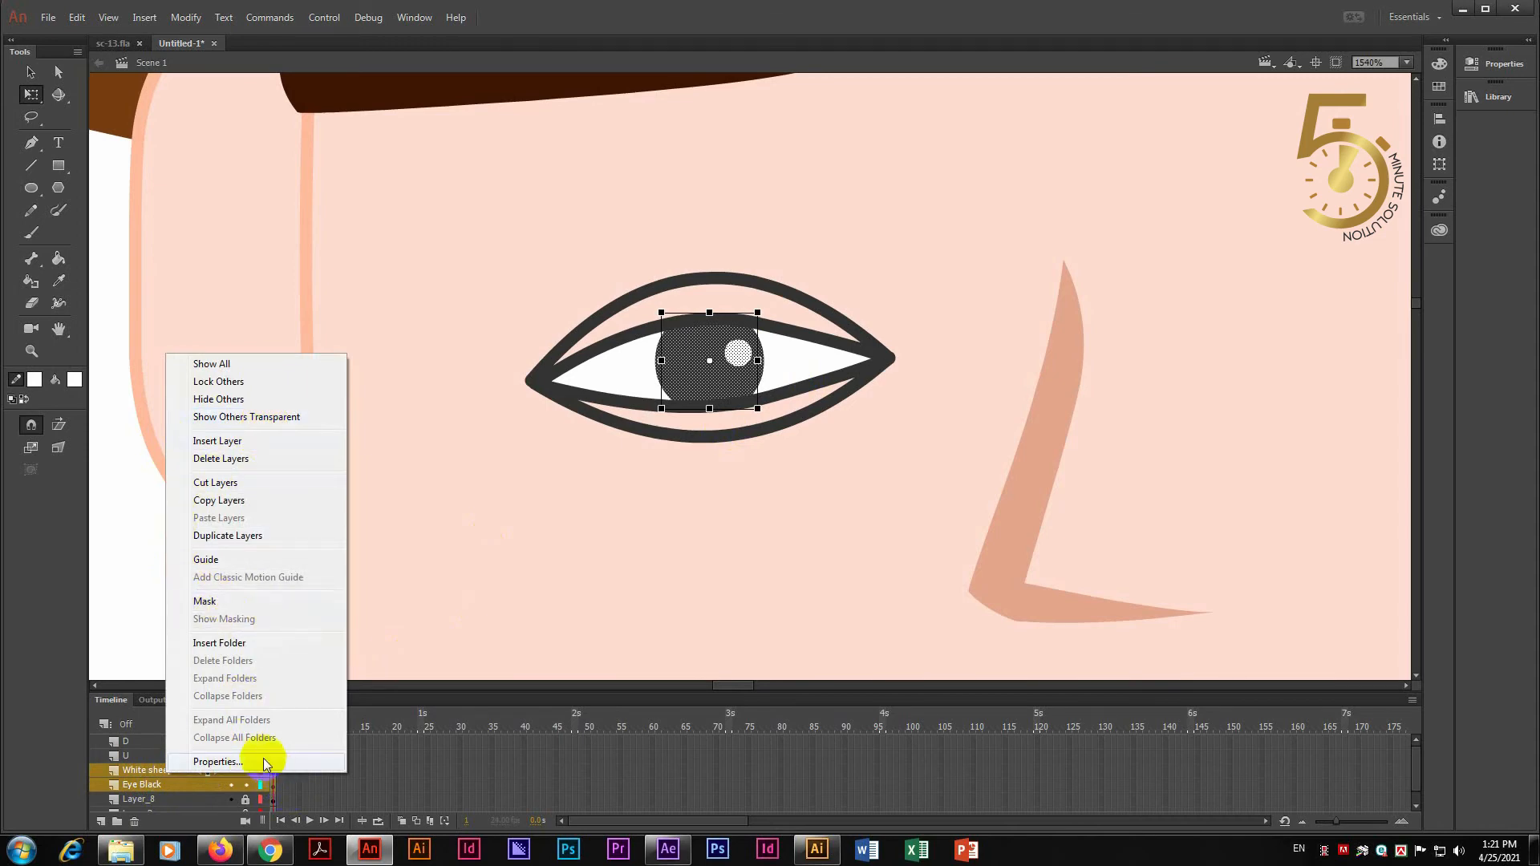
click(186, 17)
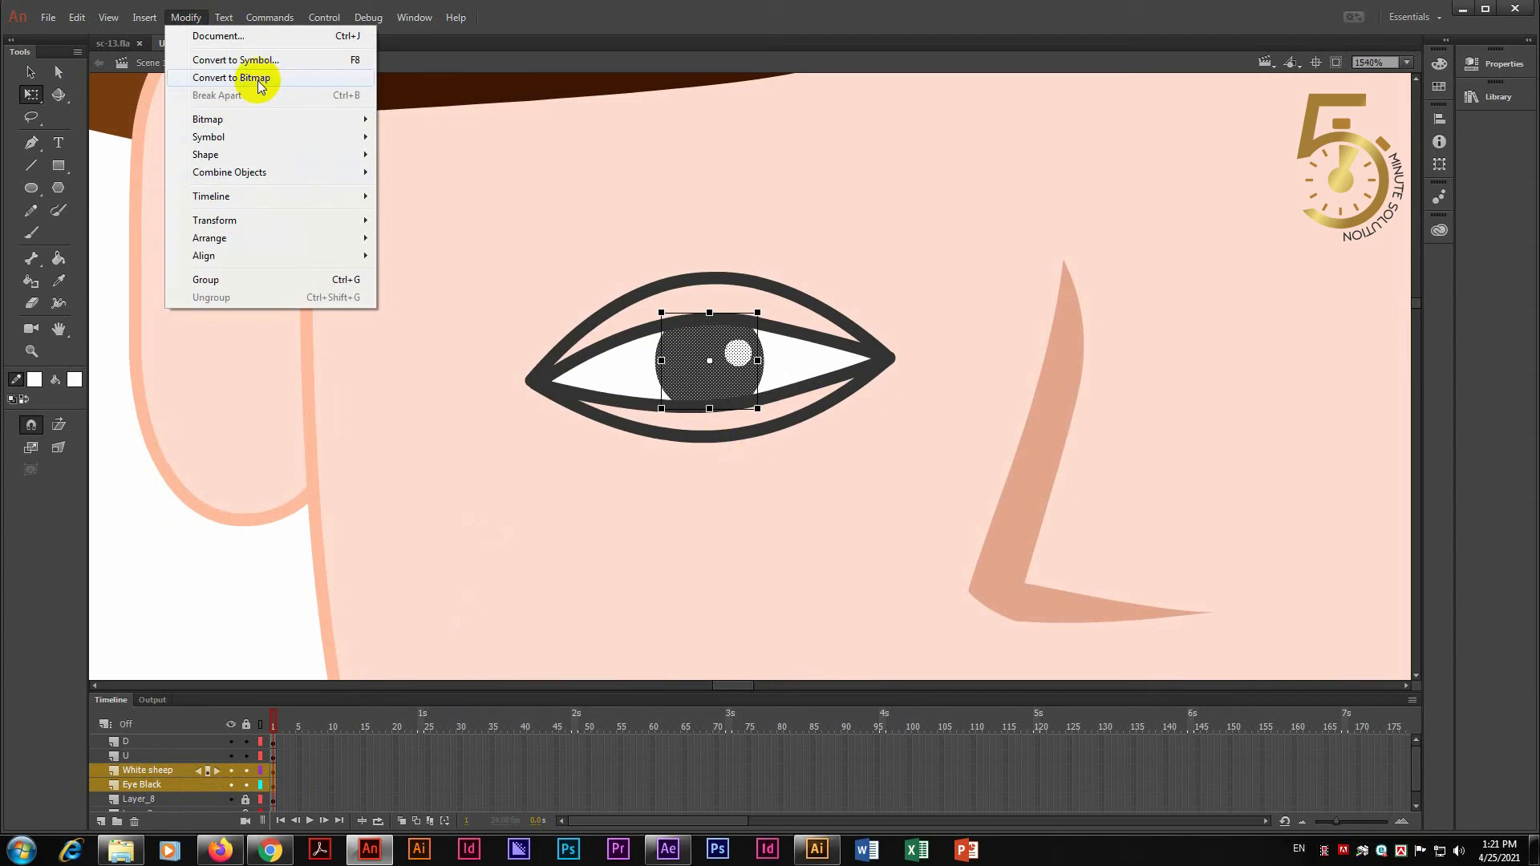
click(232, 60)
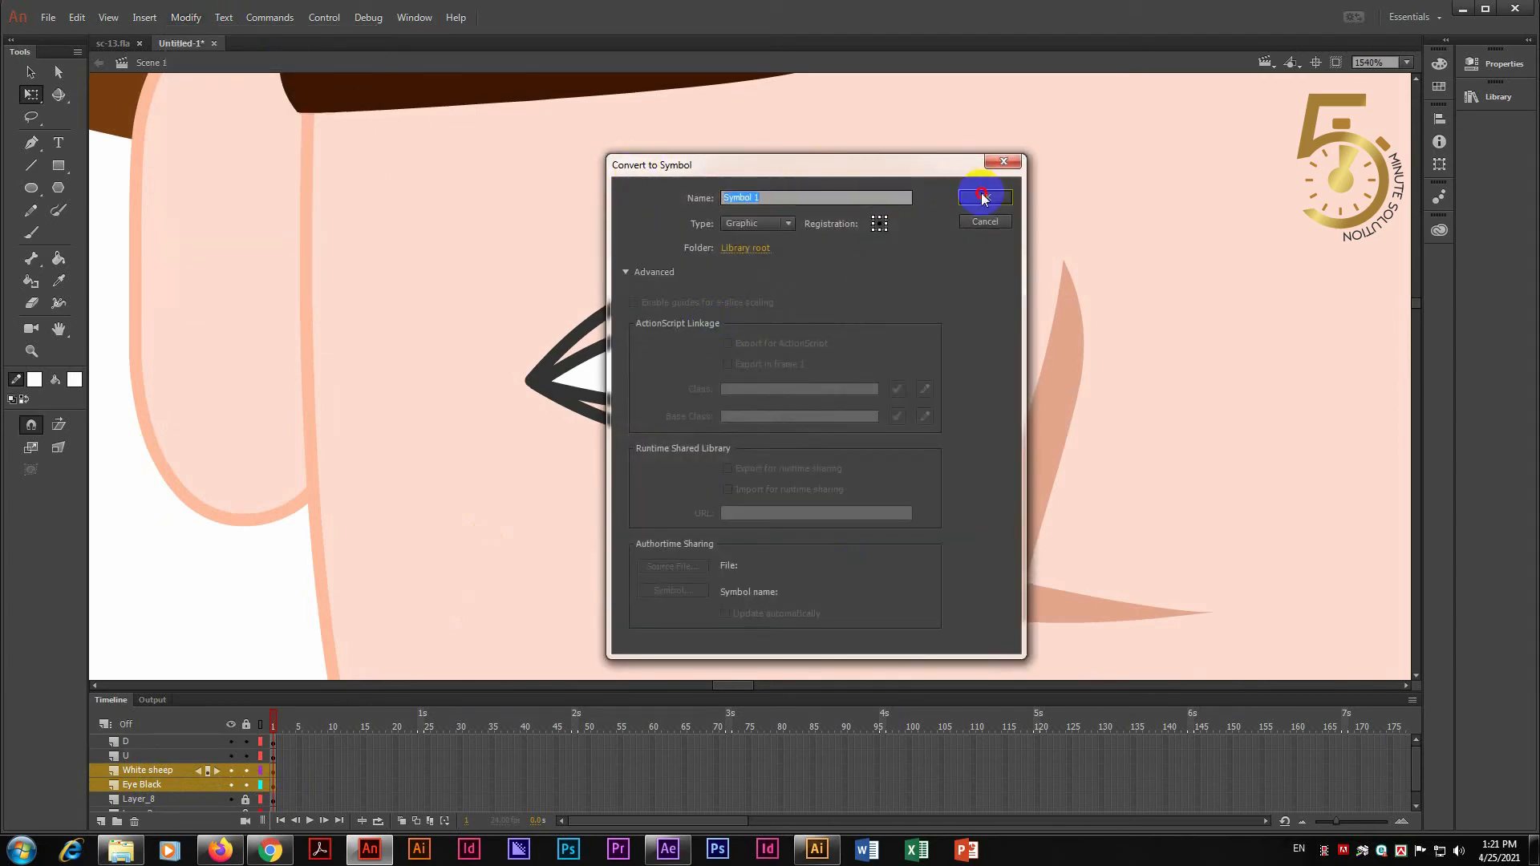
click(984, 197)
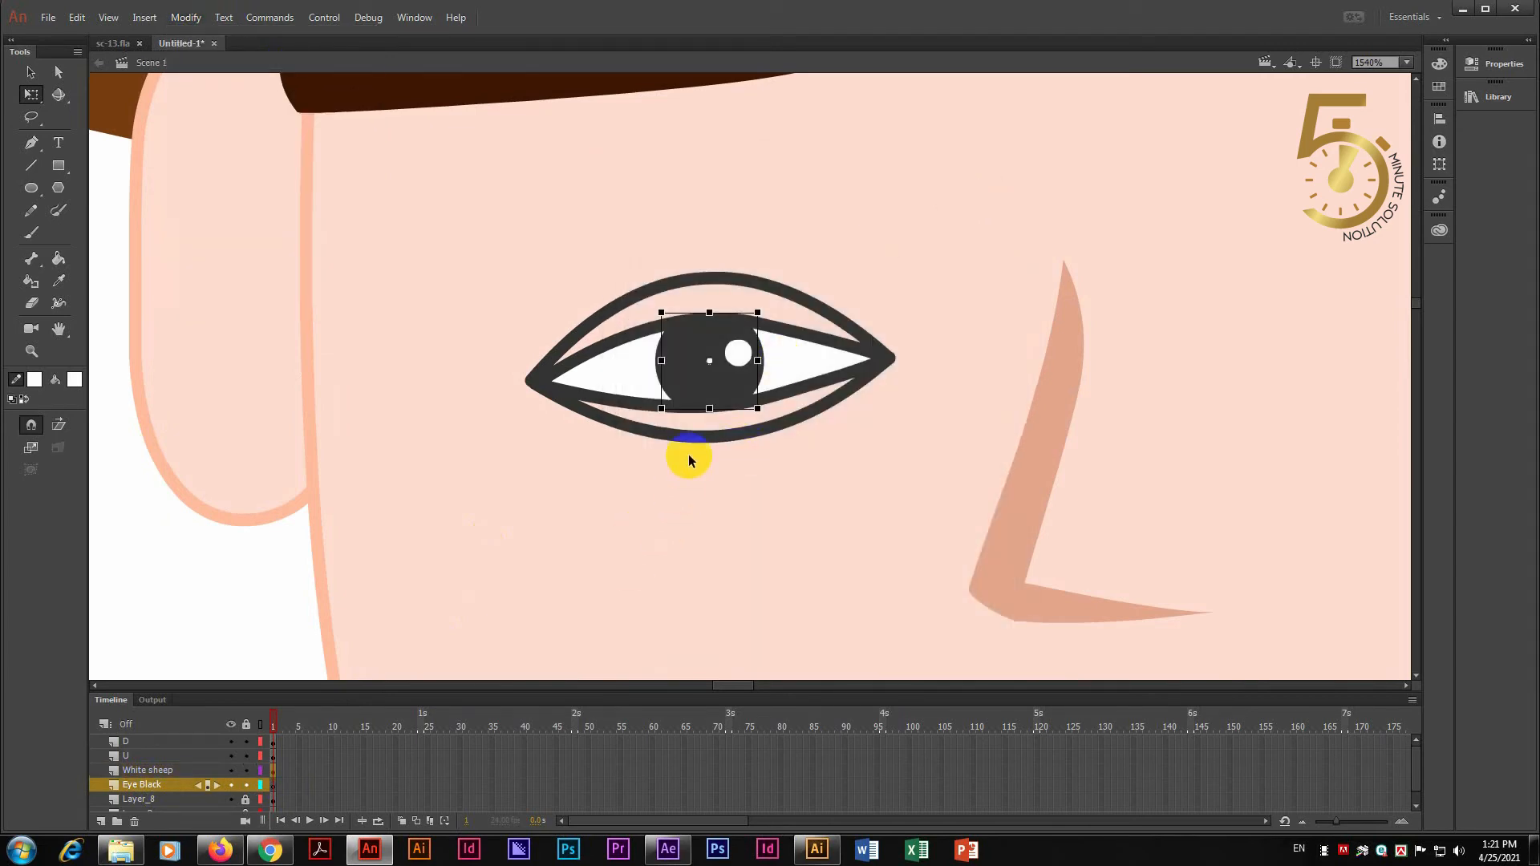
- Enlarge the timeline and check which layer holds the iris symbol by hiding and showing White sheep
click(736, 351)
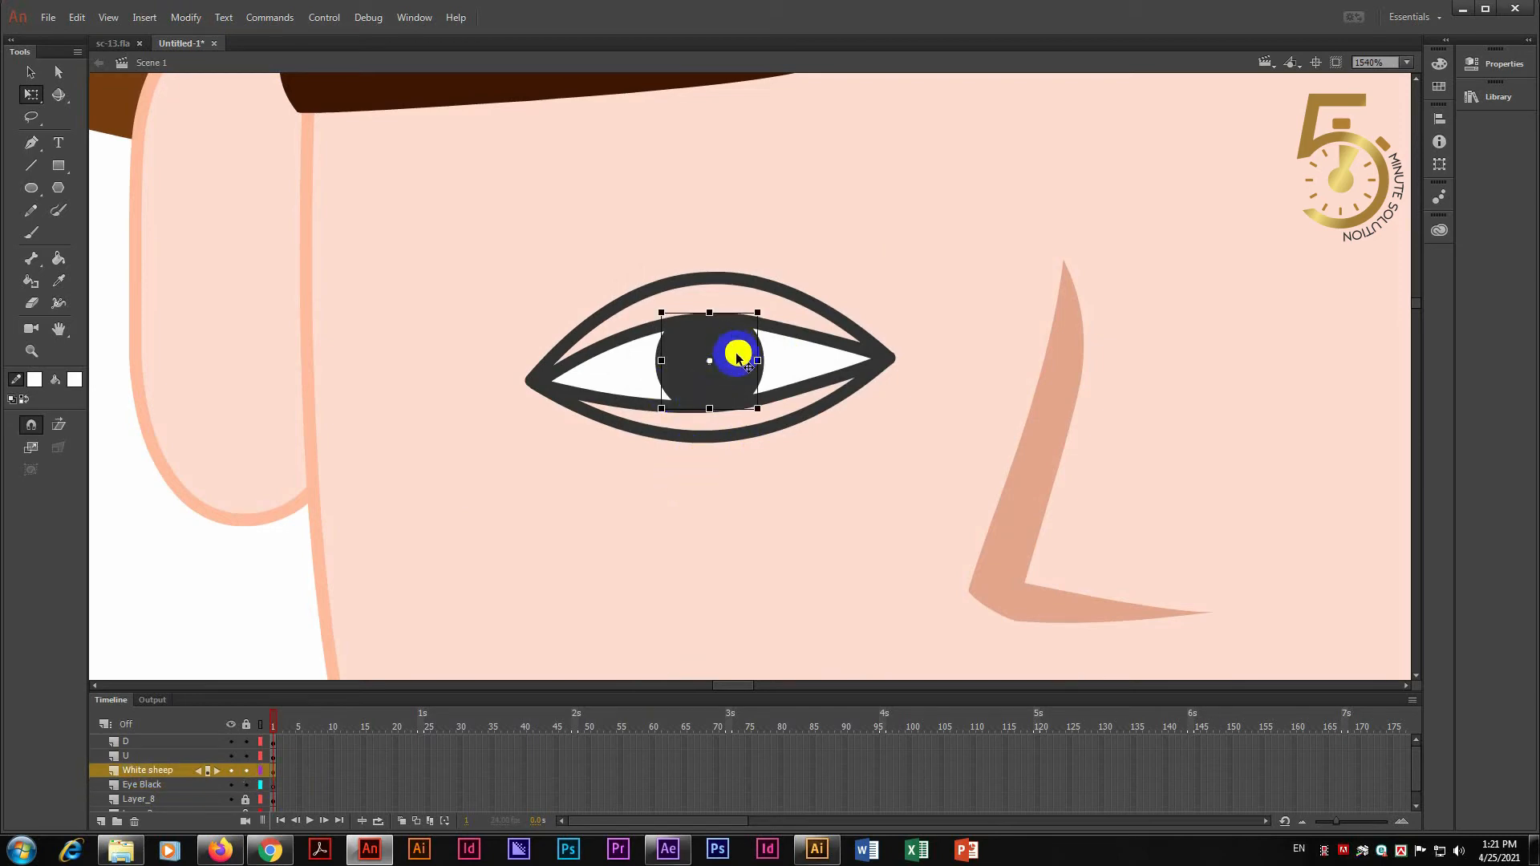
click(813, 377)
click(797, 594)
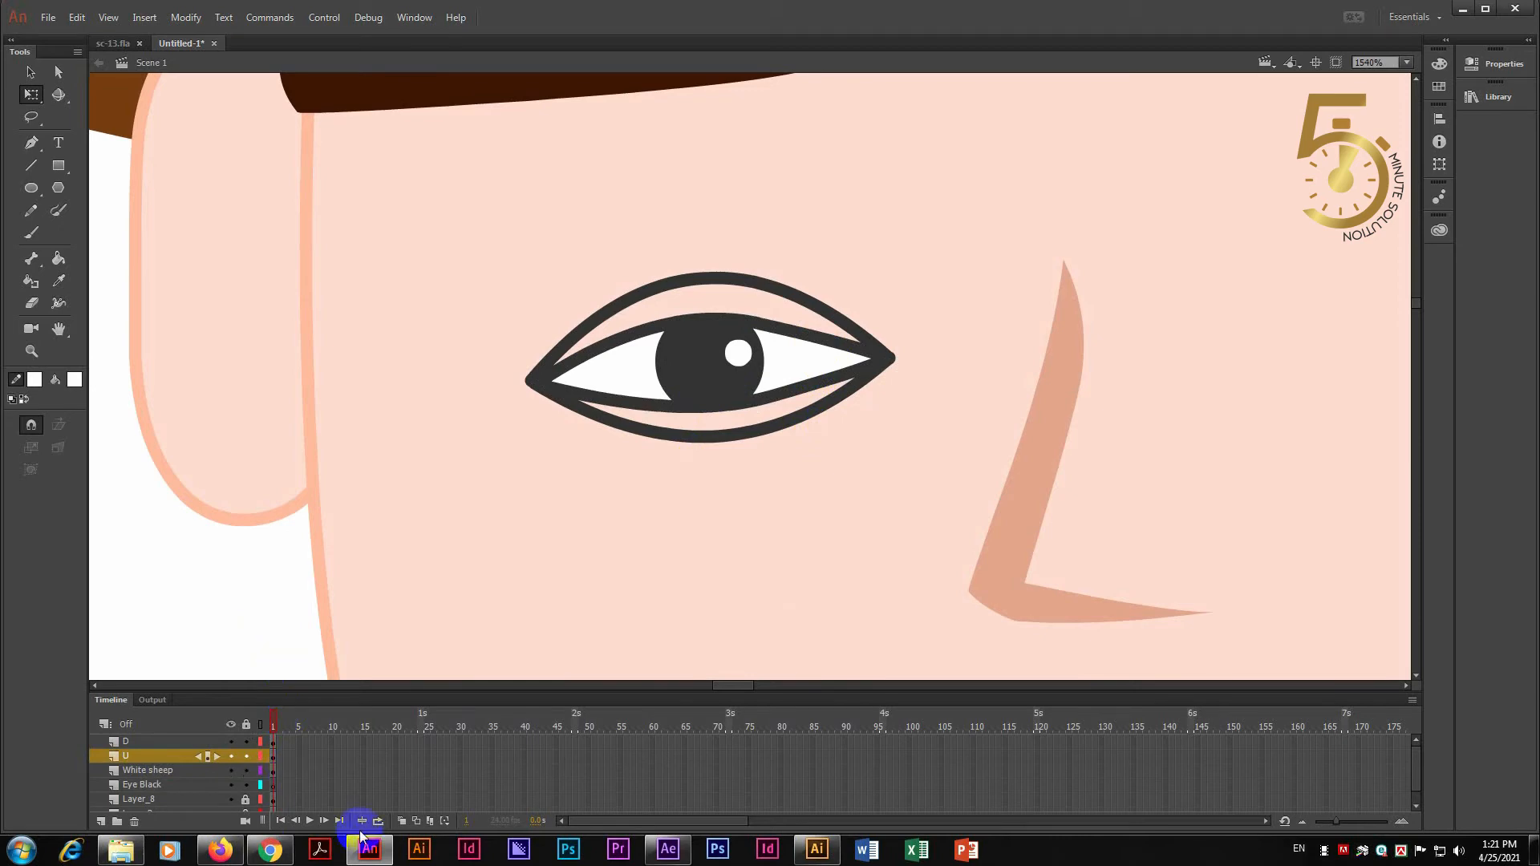
scroll(579, 457, down, 3)
scroll(582, 458, up, 3)
drag(402, 692, 401, 628)
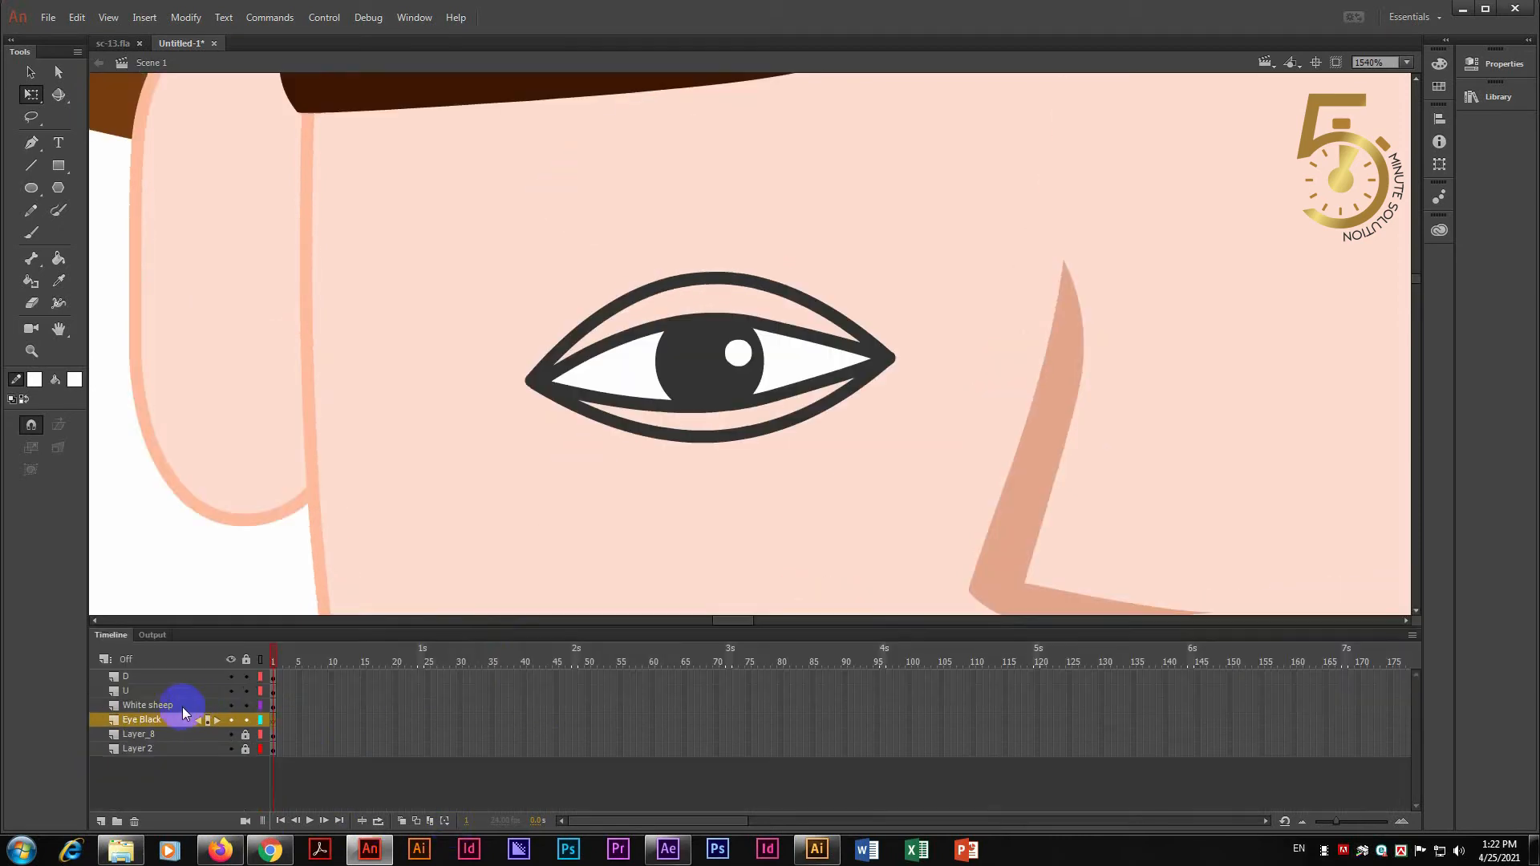
click(182, 706)
click(162, 706)
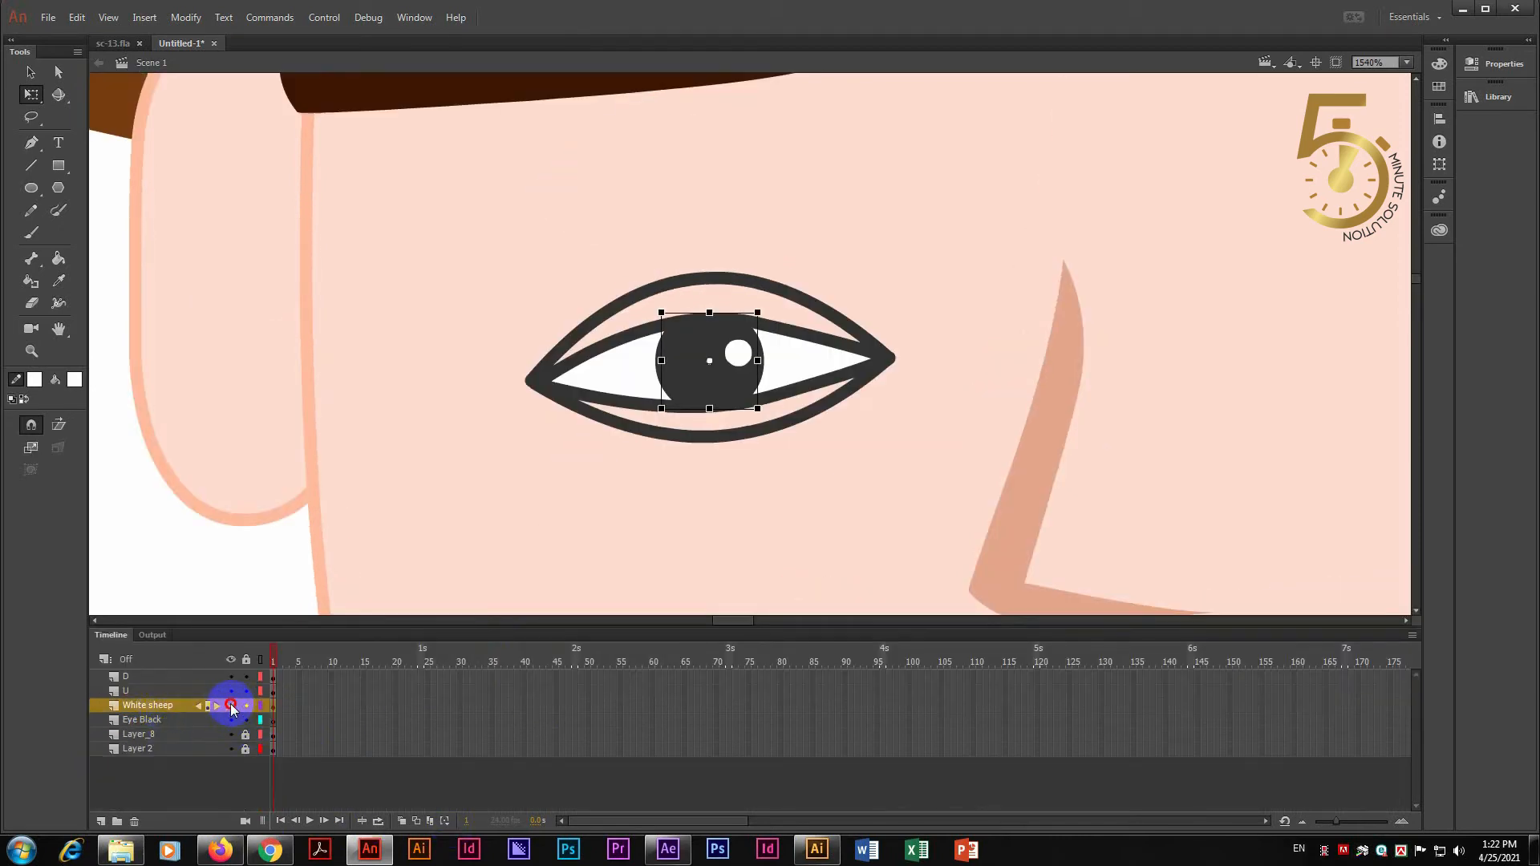
click(231, 706)
click(230, 705)
click(231, 705)
click(231, 705)
- Delete the emptied Eye Black layer, keeping the iris symbol on White sheep
click(167, 721)
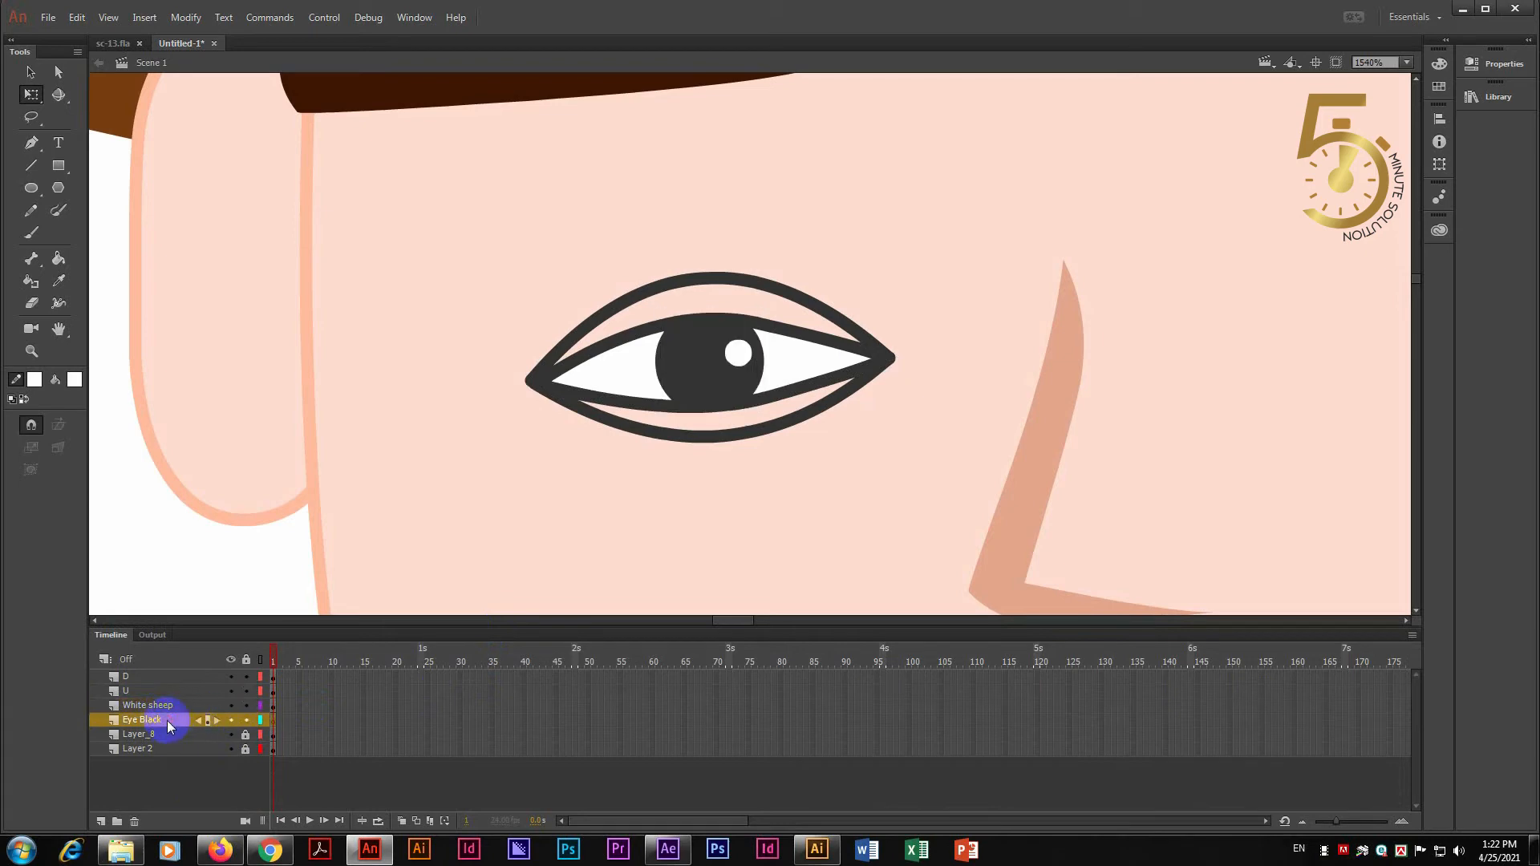
click(171, 705)
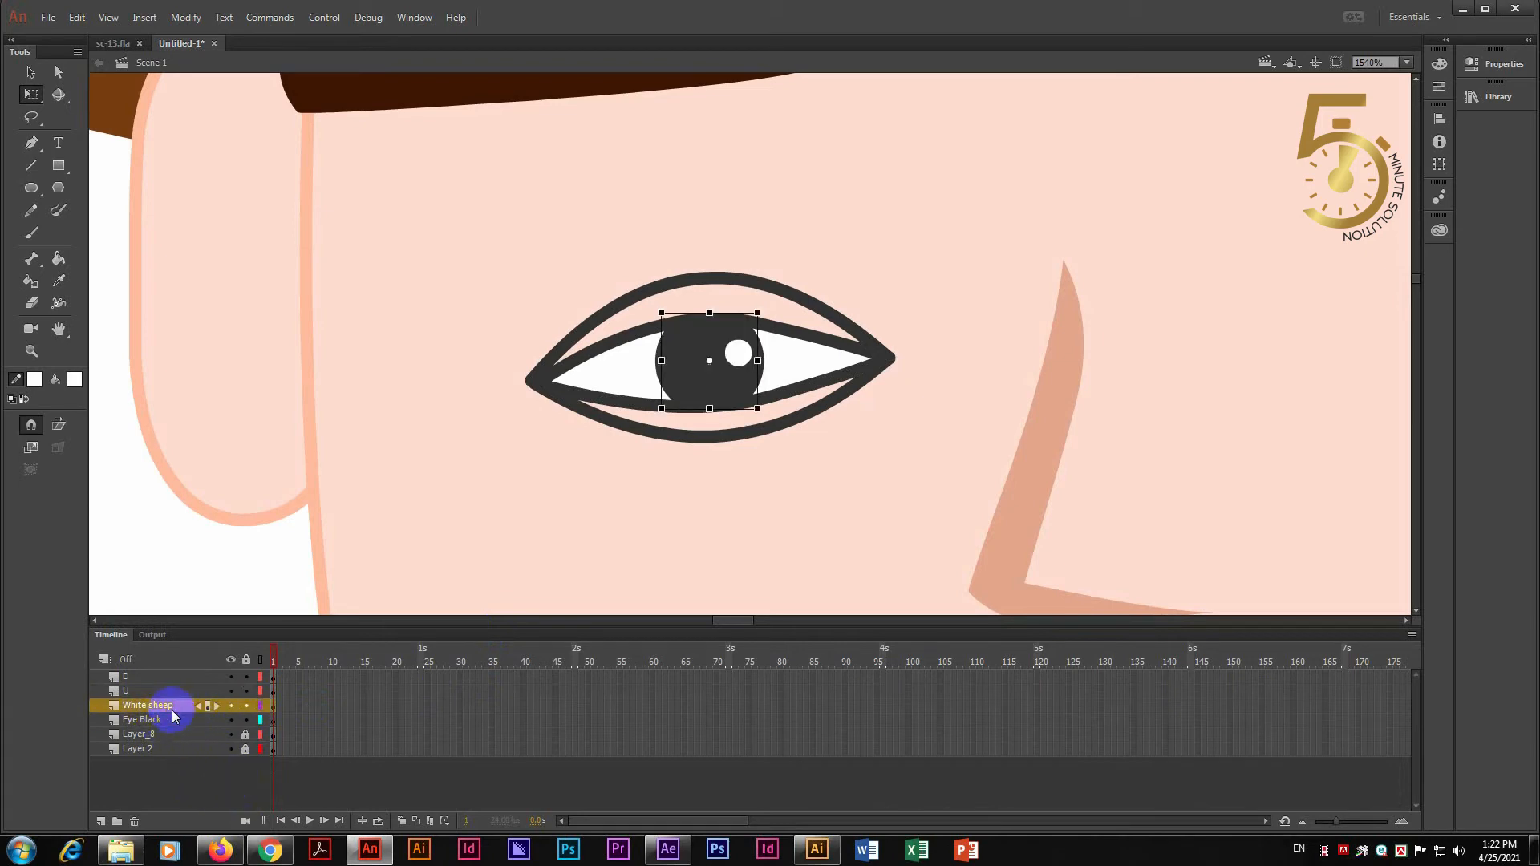
key(Delete)
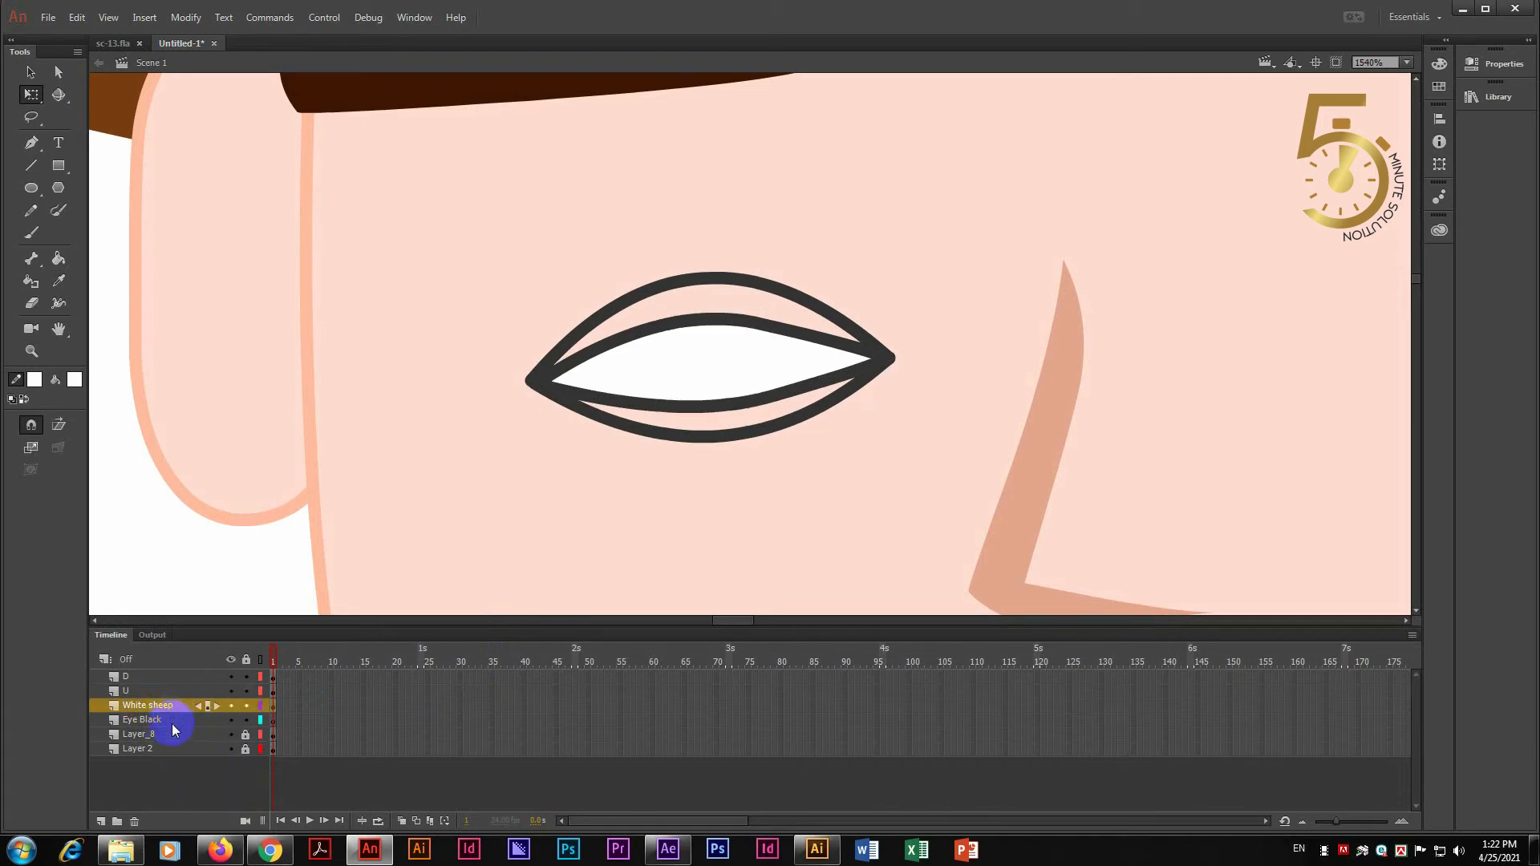
key(ctrl+z)
click(135, 822)
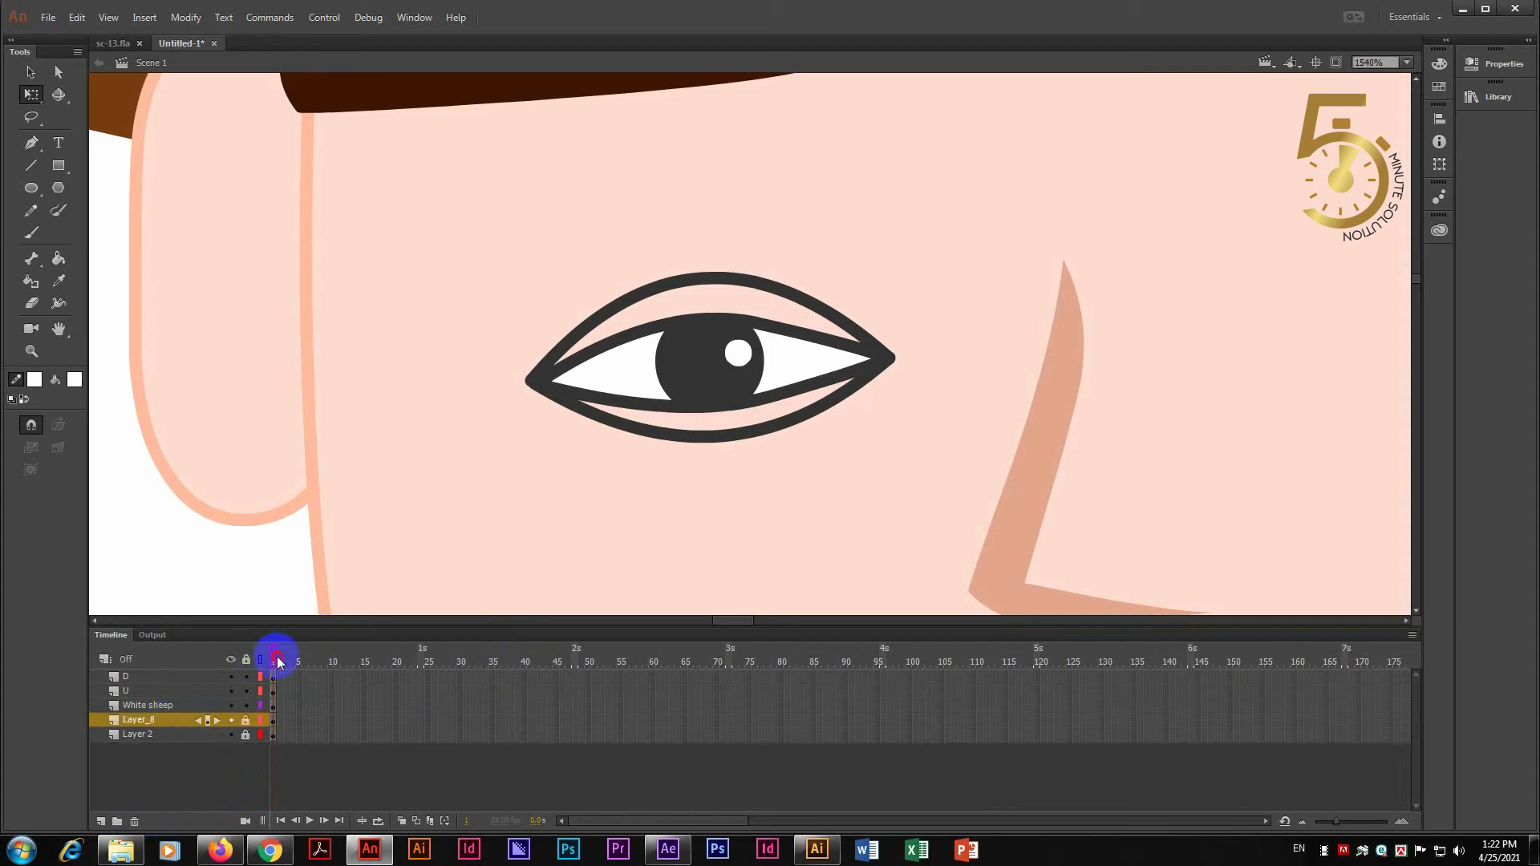
- Unlock Layer_8 and insert a keyframe at frame 10 on all five layers
click(247, 734)
click(334, 738)
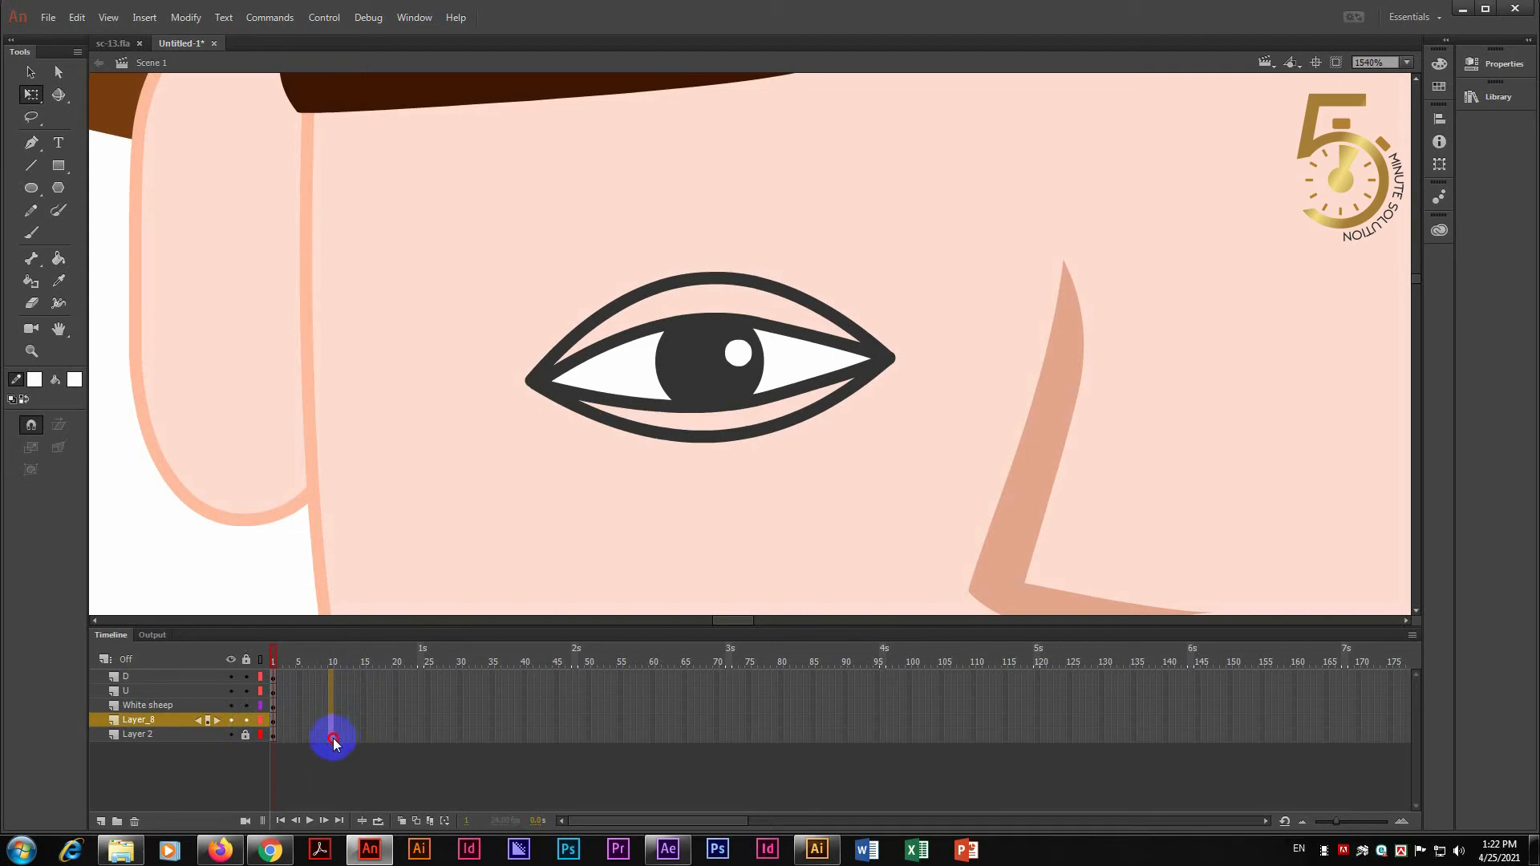
drag(333, 740, 334, 688)
right_click(334, 683)
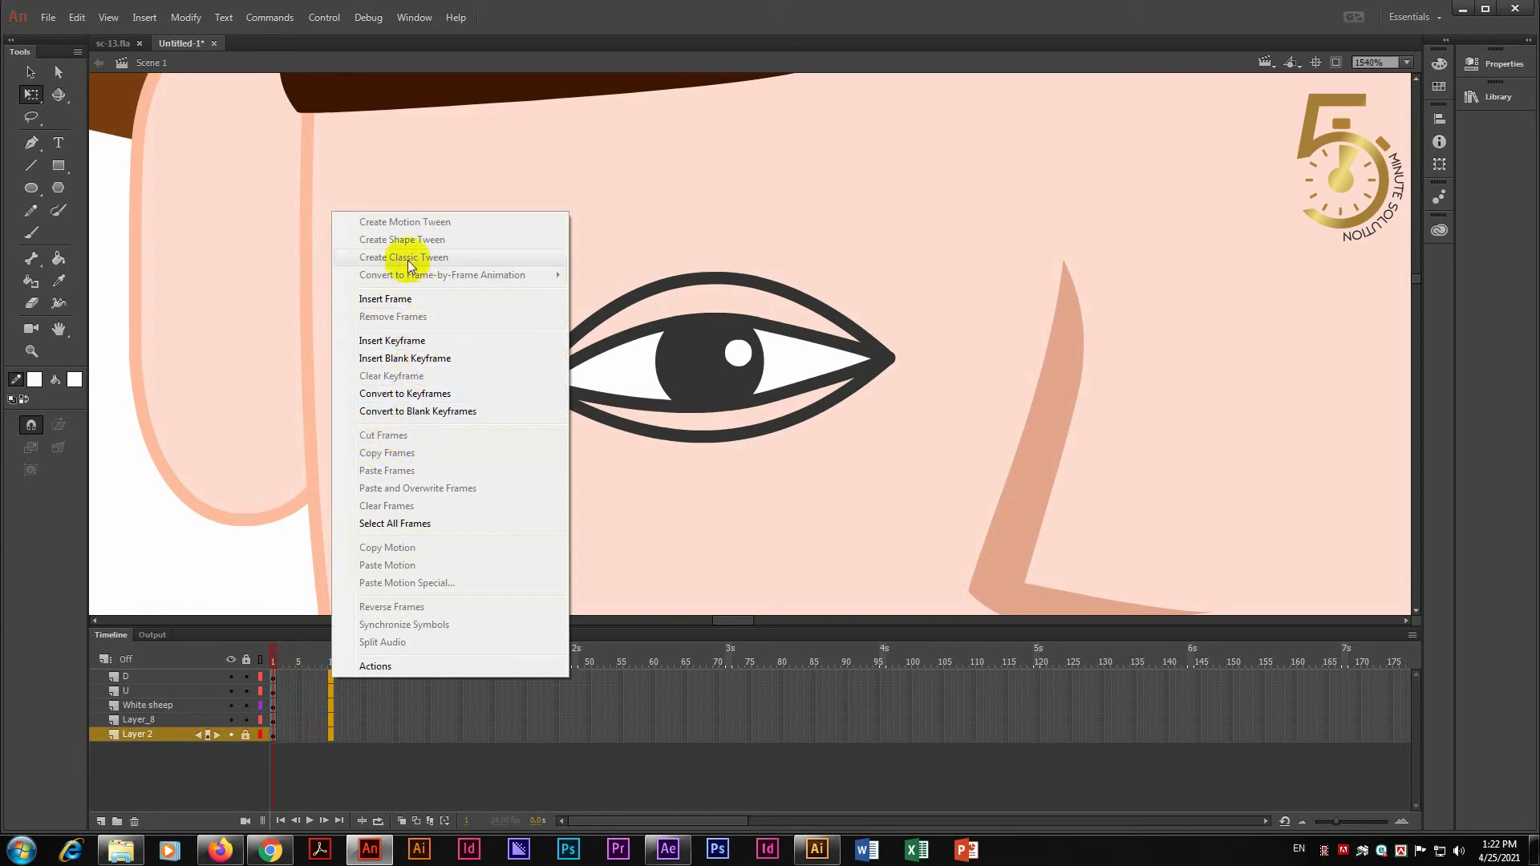
click(433, 344)
click(350, 763)
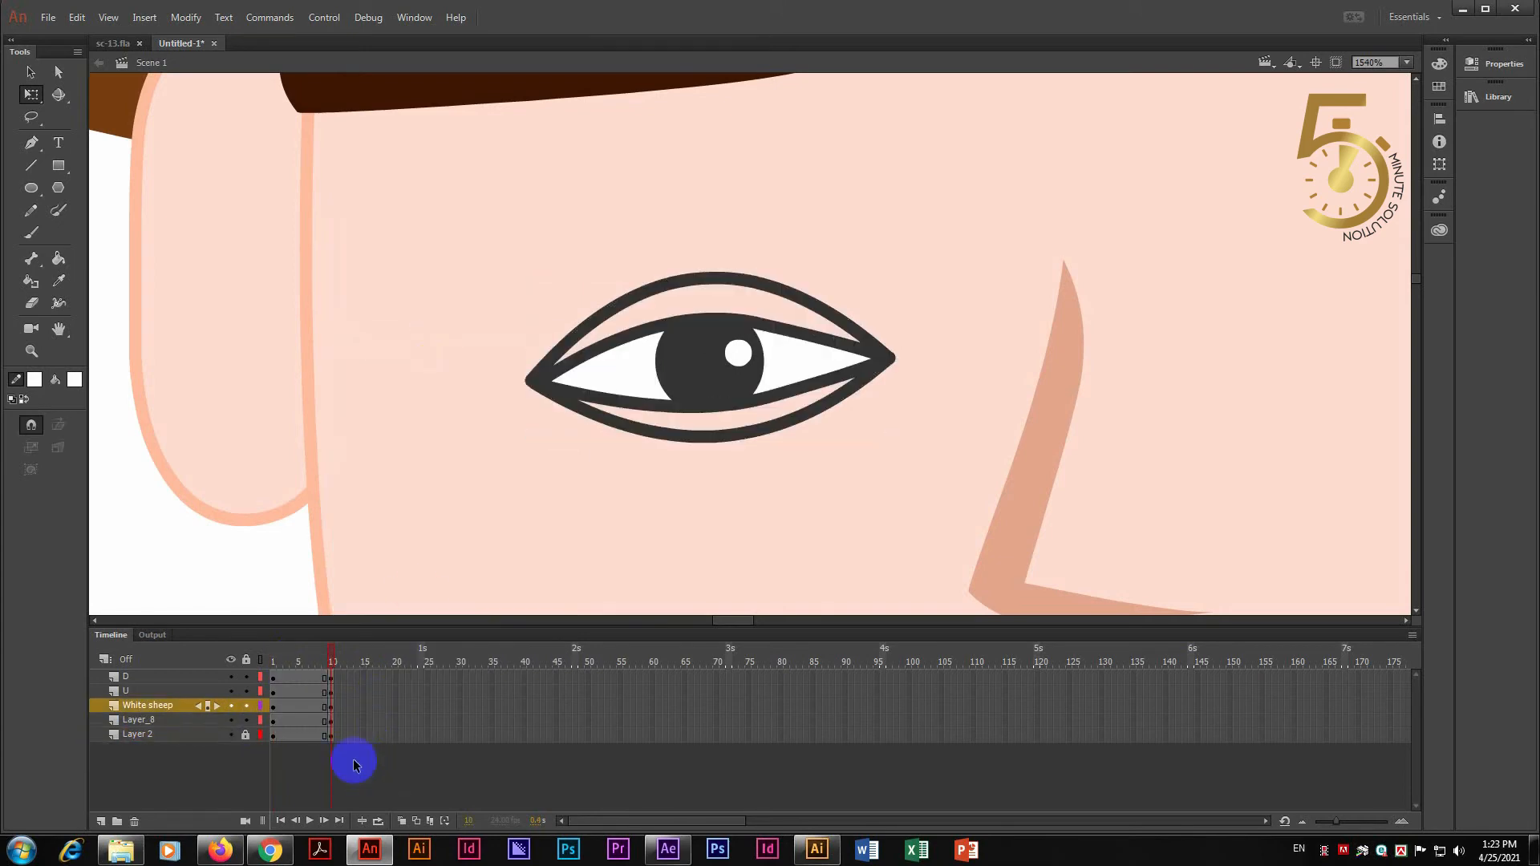
- At frame 10 of layer D, bend the lower eyelid's inner edge up to the middle of the eye
mouse_move(357, 661)
mouse_down()
mouse_move(282, 671)
mouse_move(336, 665)
mouse_up()
click(330, 677)
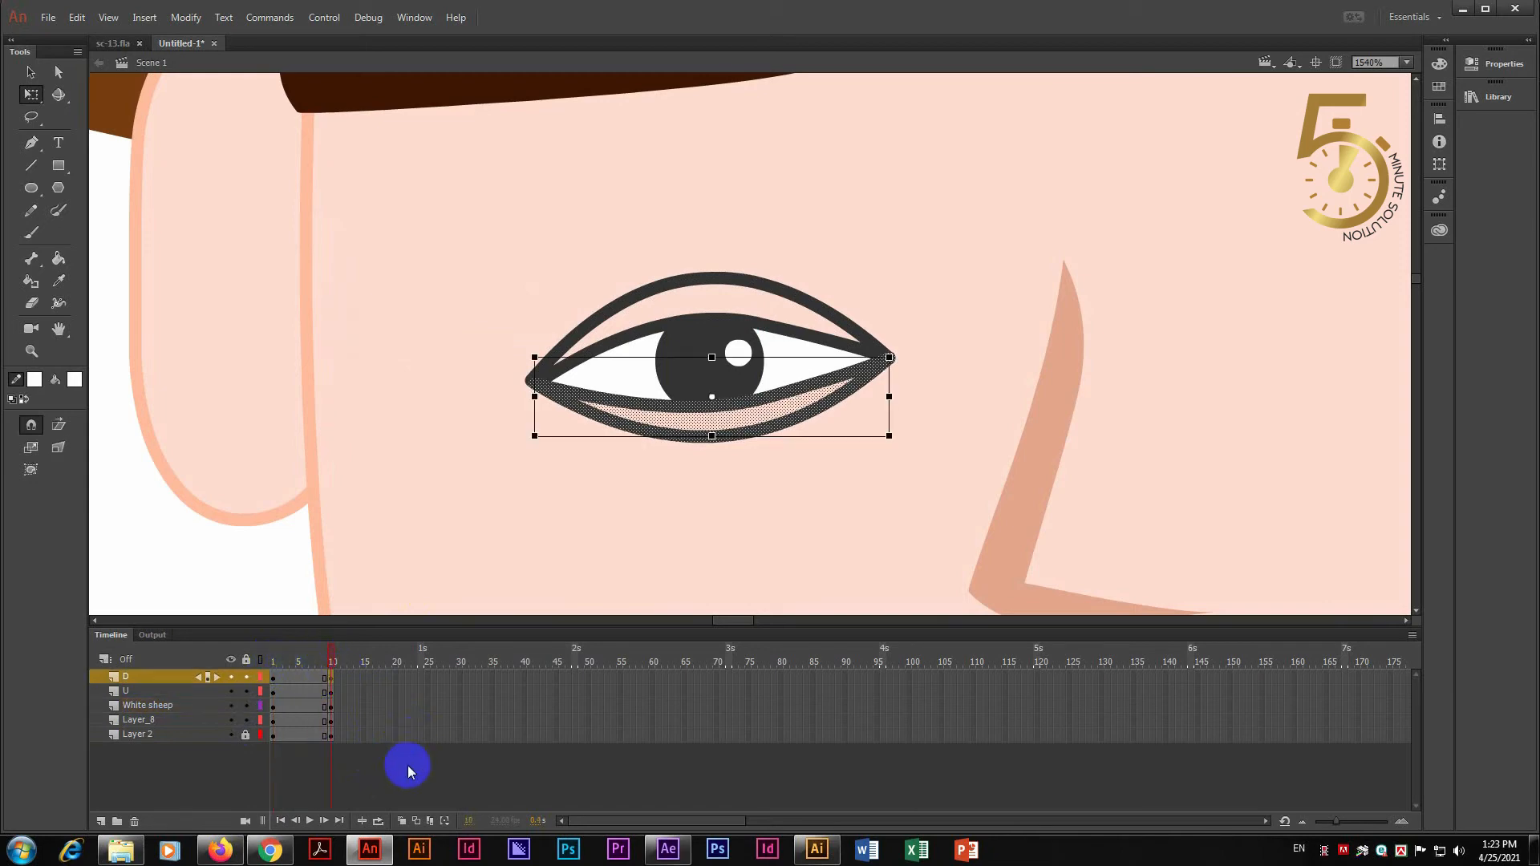
click(432, 767)
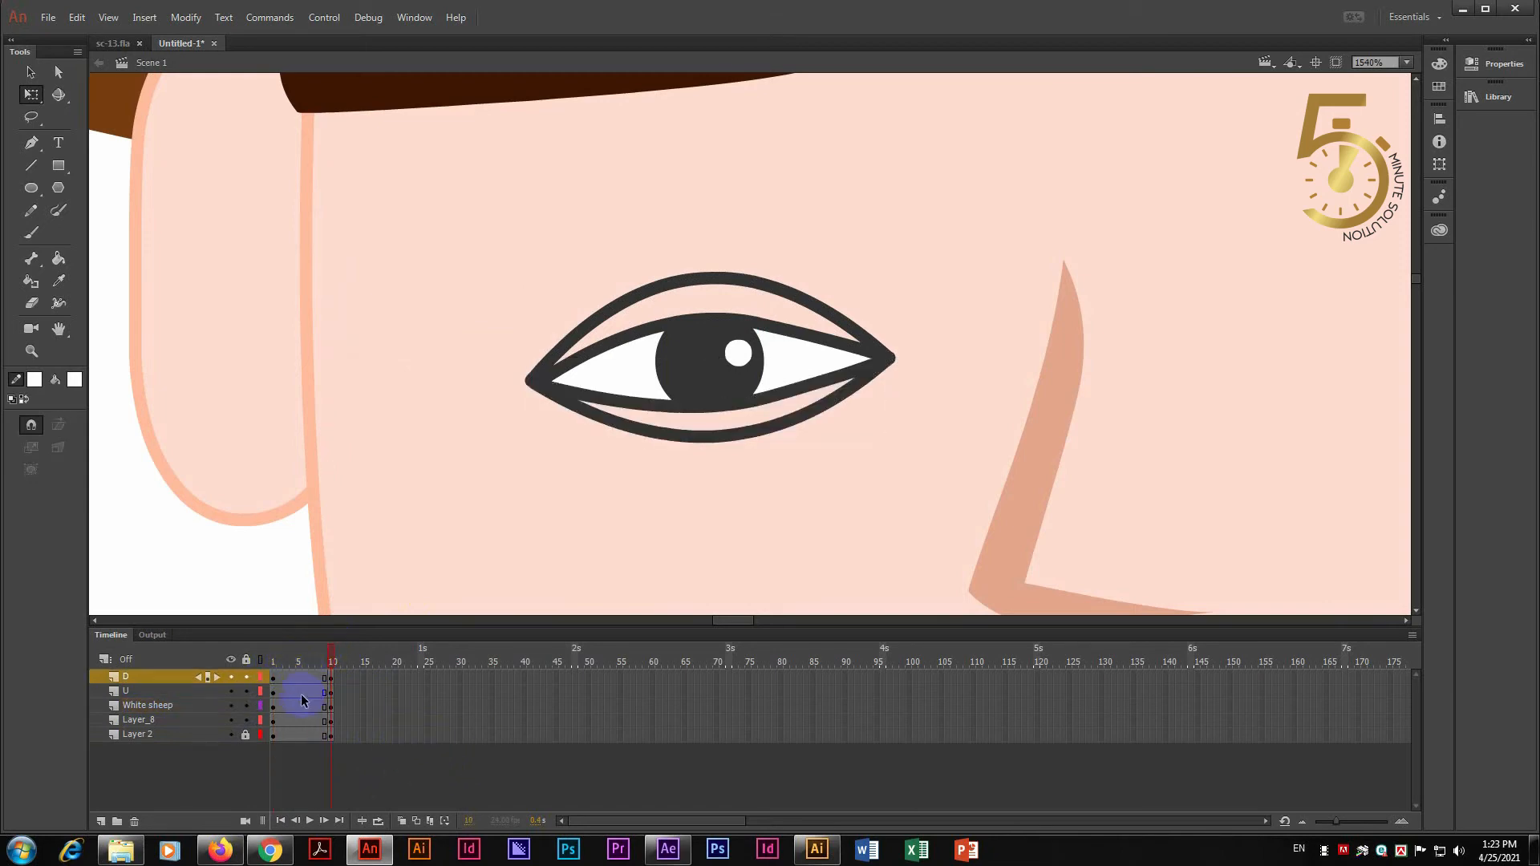
click(332, 679)
drag(733, 354, 723, 382)
click(334, 629)
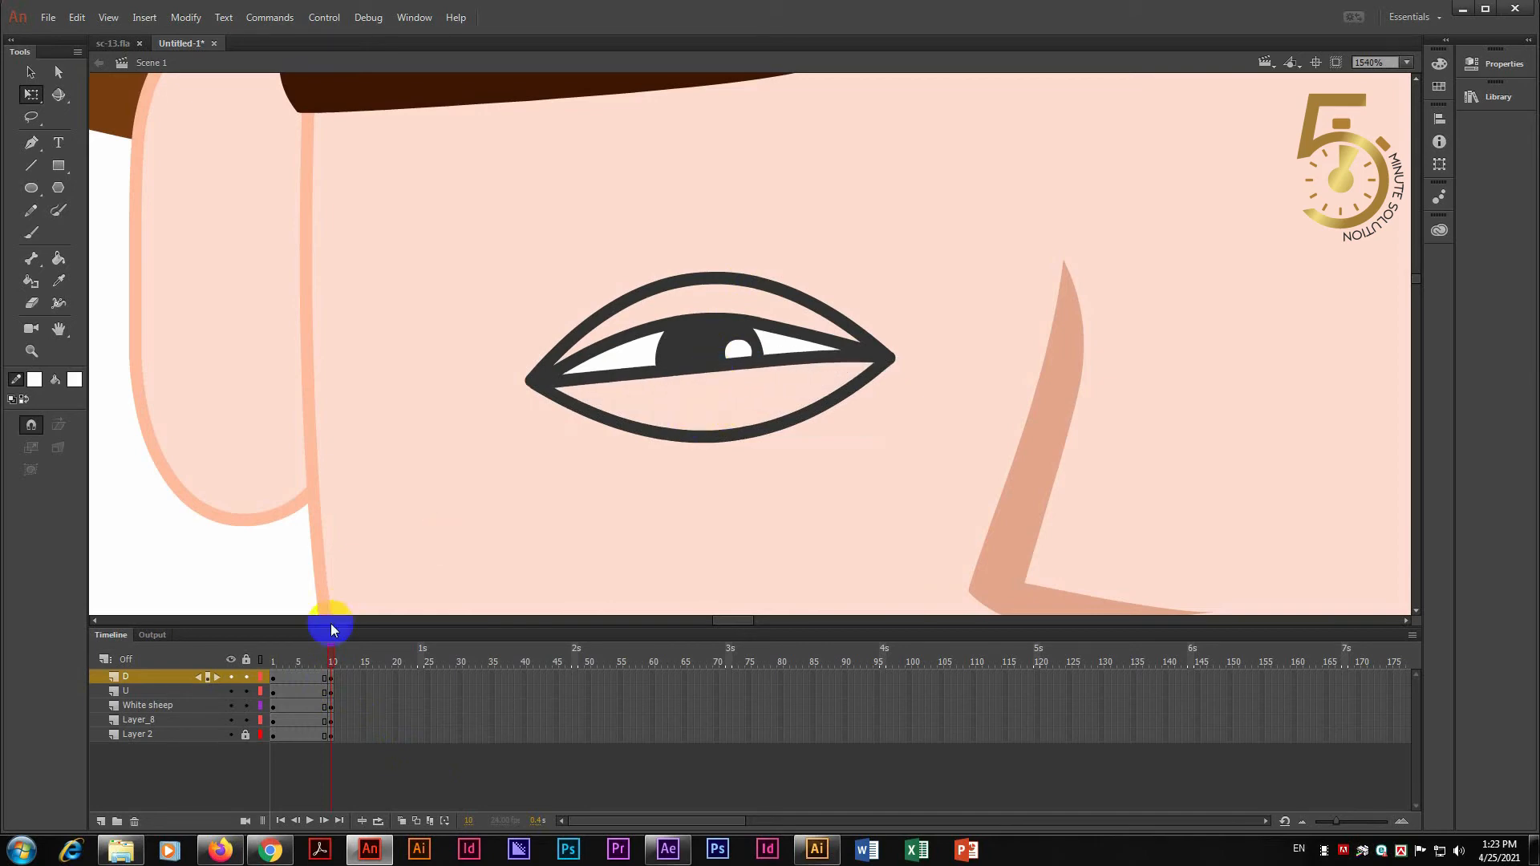
click(334, 678)
click(409, 734)
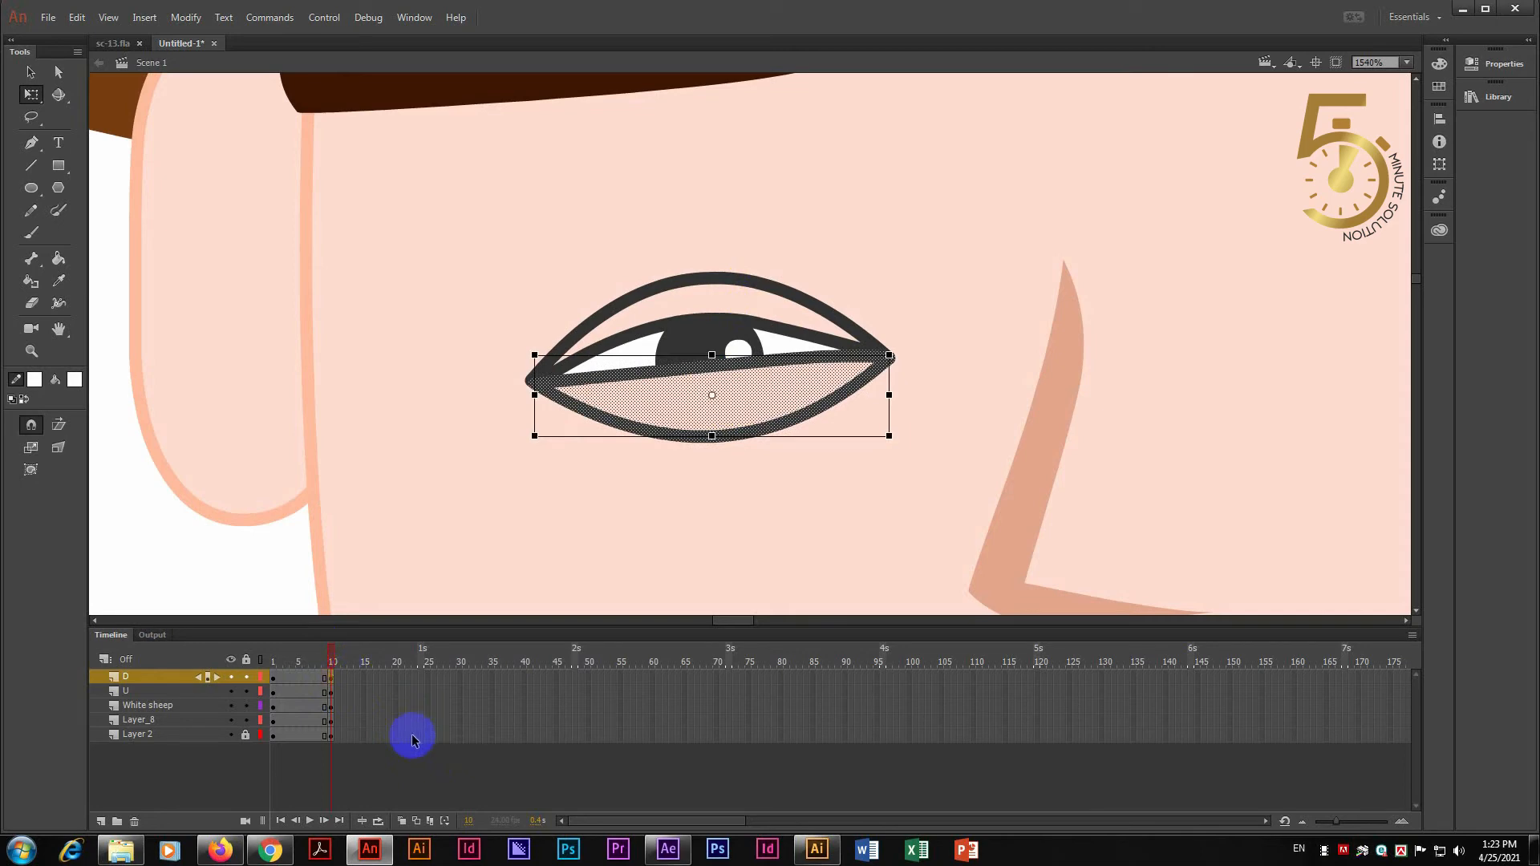
- At frame 10 of layer U, bend the upper eyelid's inner edge down onto the lower eyelid's edge to close the eye
click(329, 677)
click(329, 690)
click(764, 502)
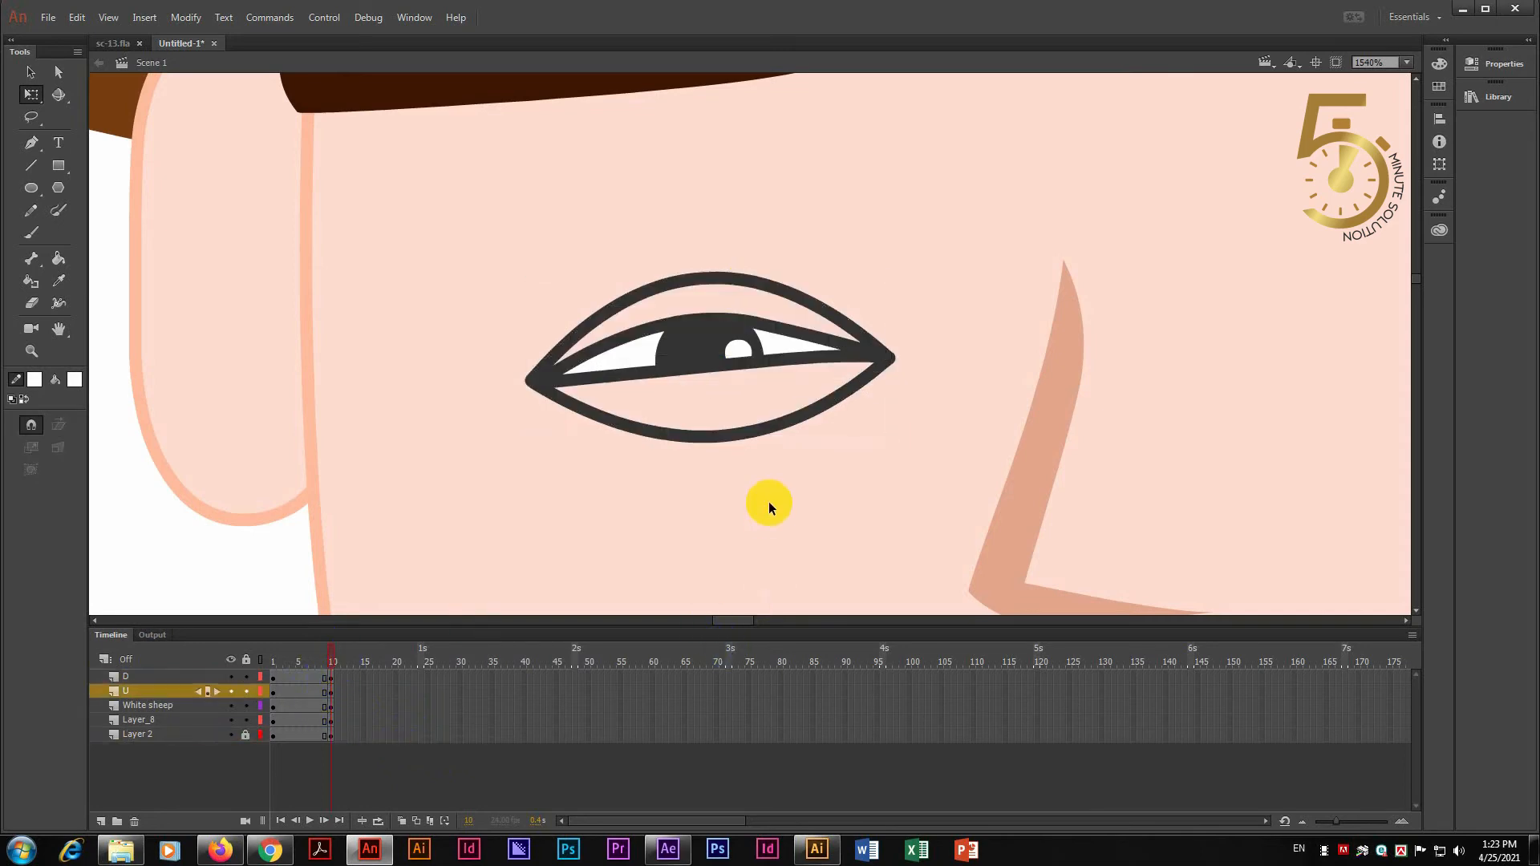
drag(718, 325, 633, 378)
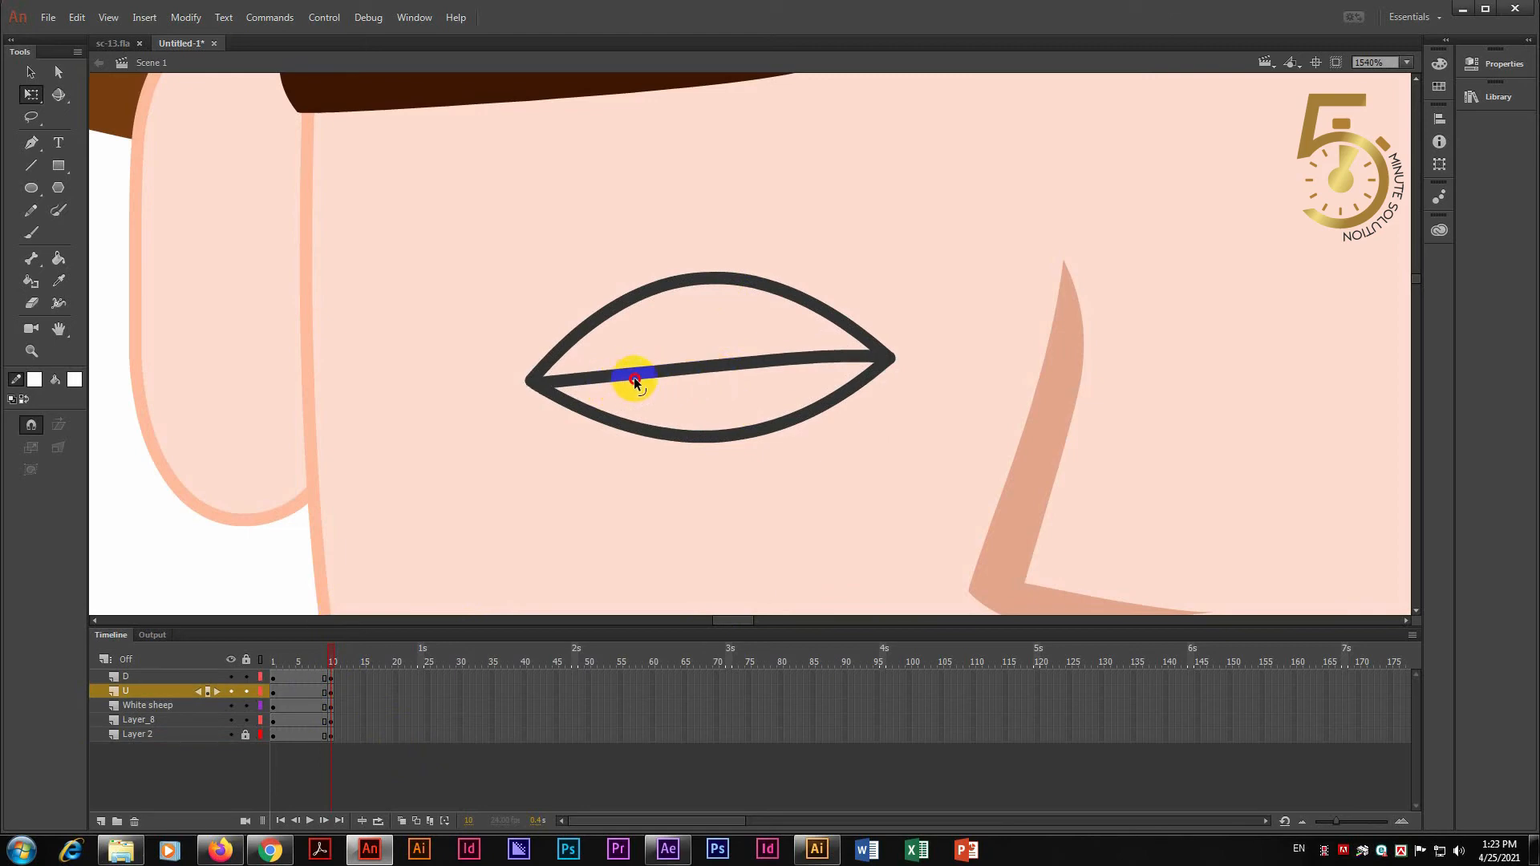
click(325, 692)
click(309, 762)
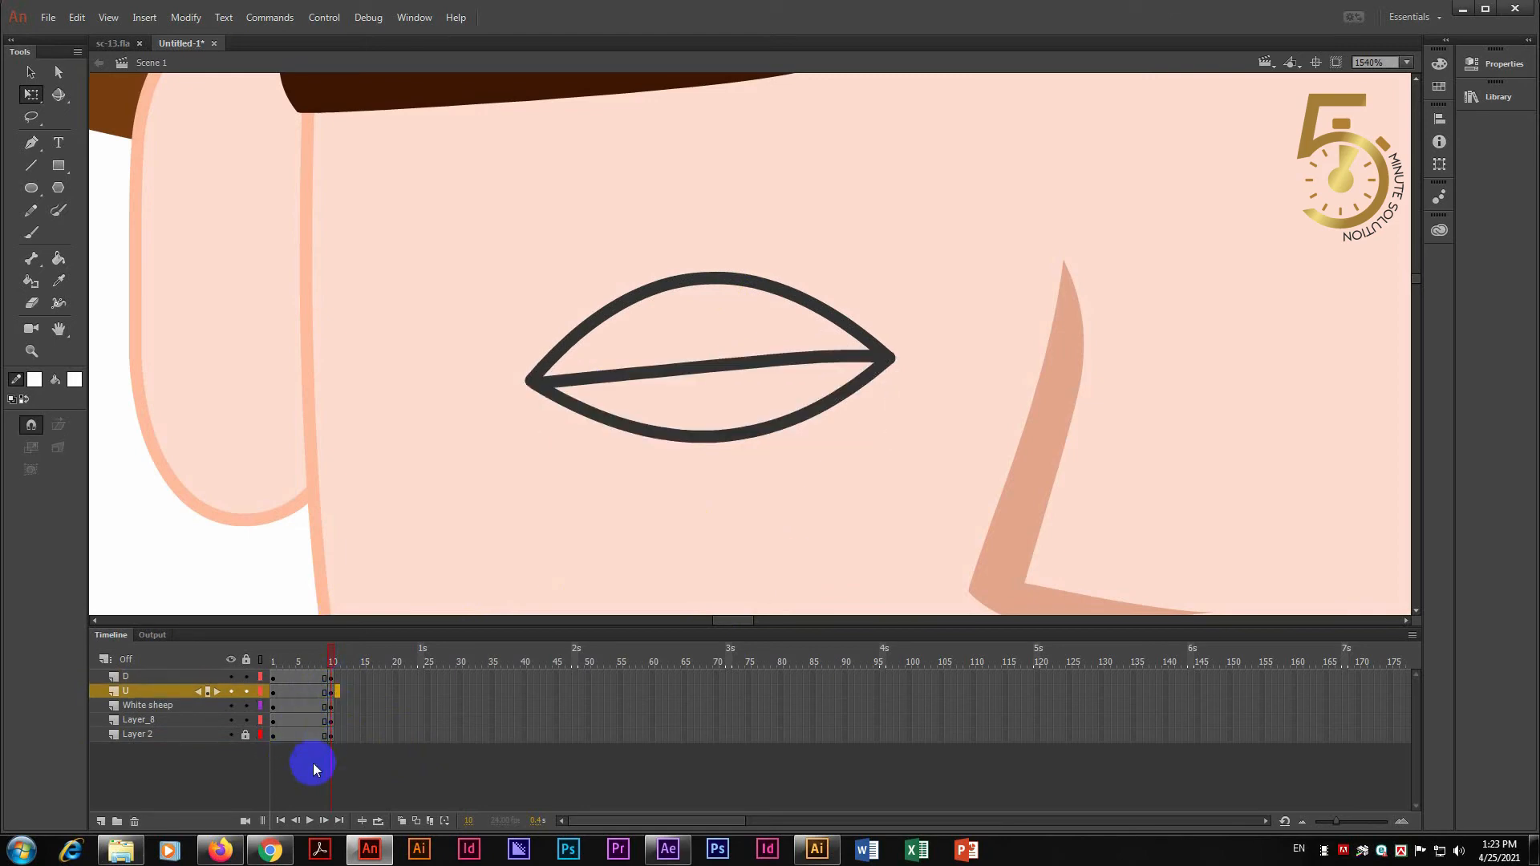
click(310, 681)
click(307, 691)
right_click(307, 677)
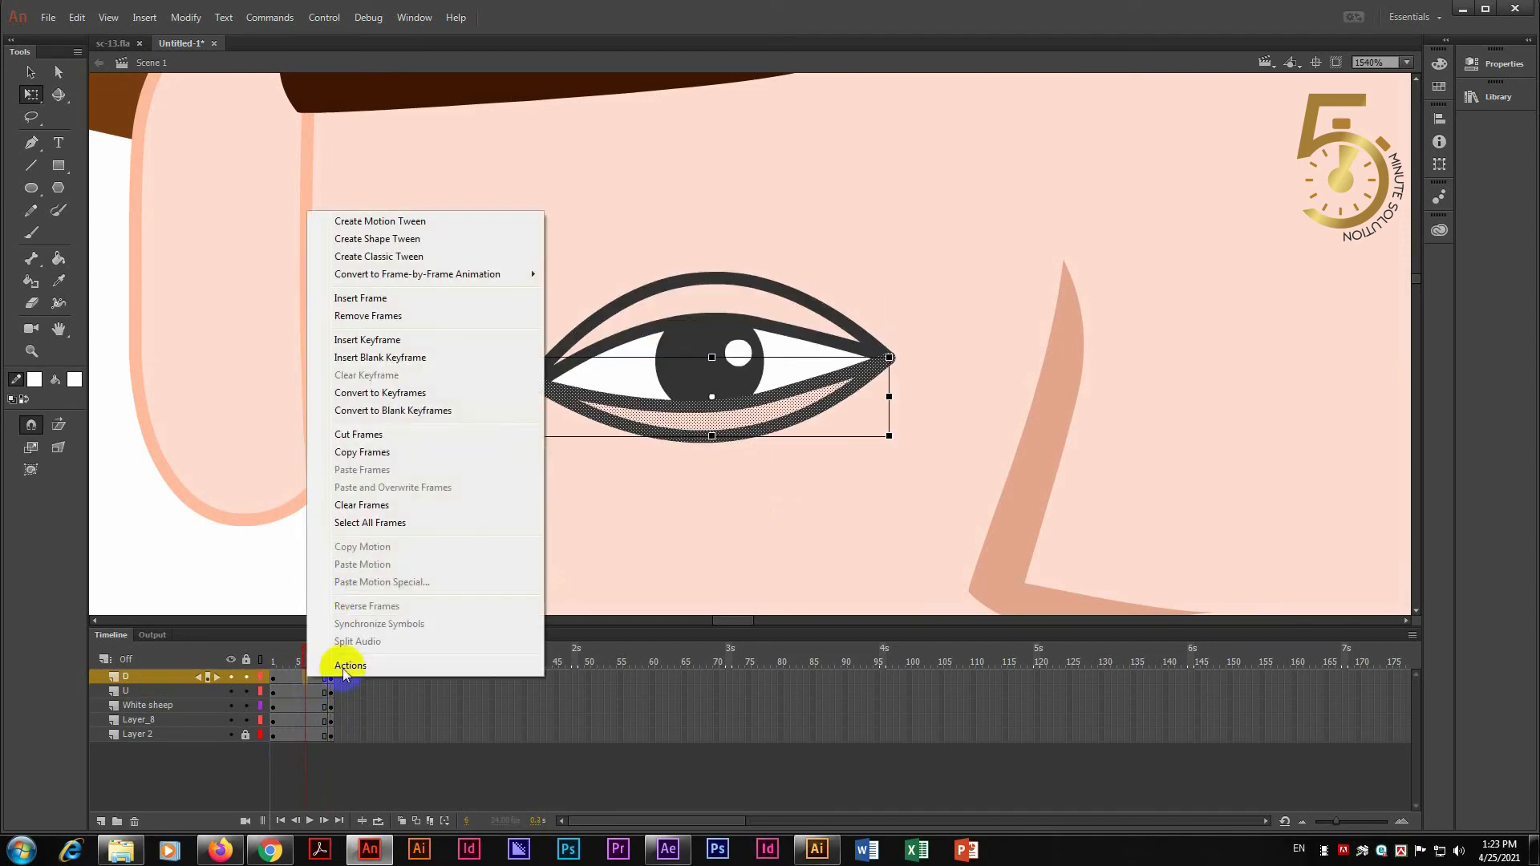
click(378, 709)
- Insert a keyframe at frame 20 on all five layers
drag(403, 680, 399, 735)
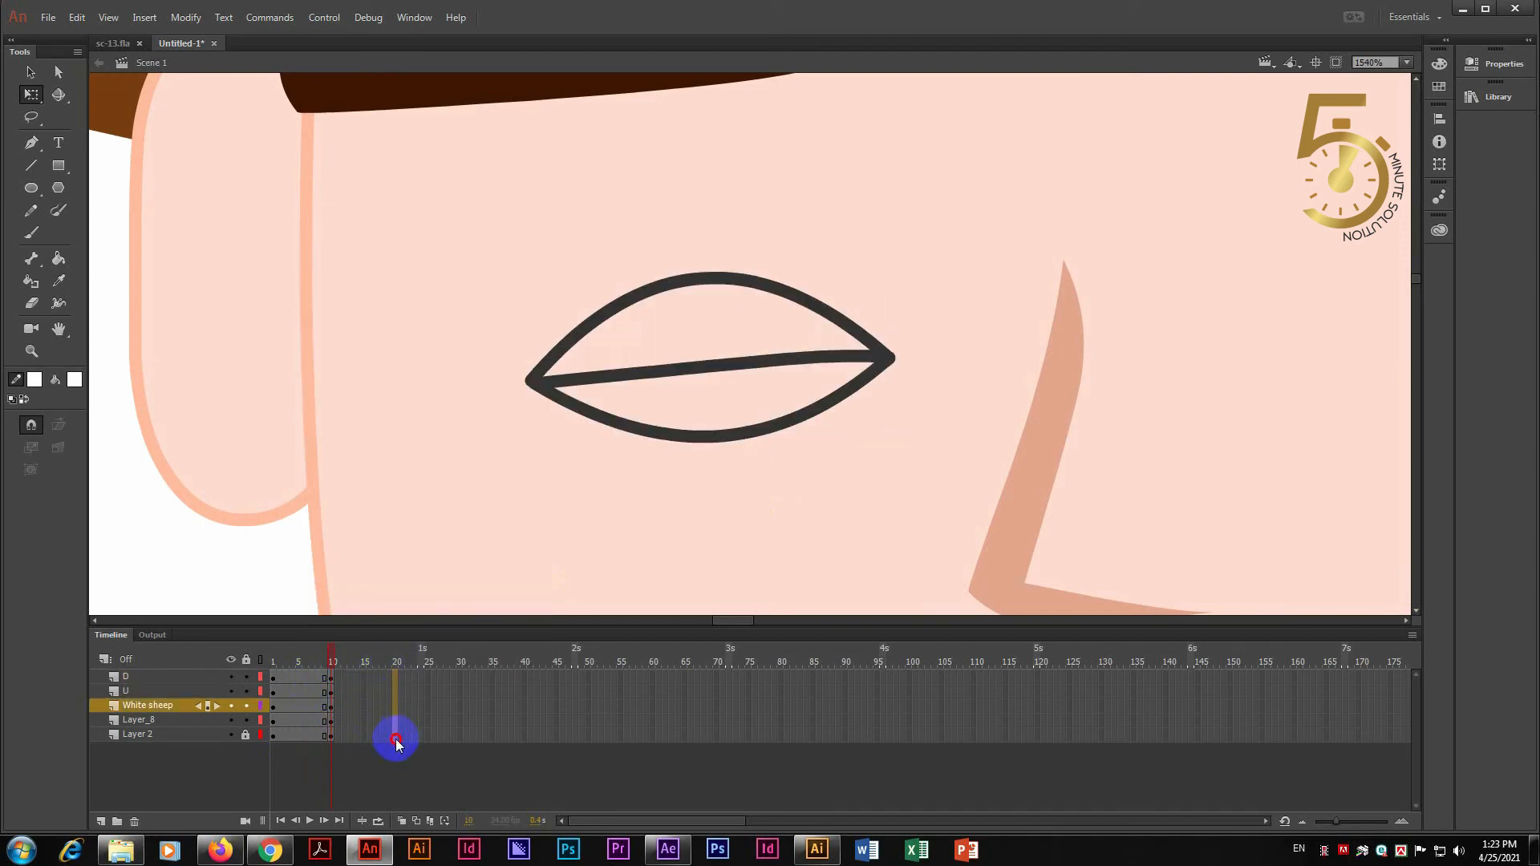
right_click(397, 677)
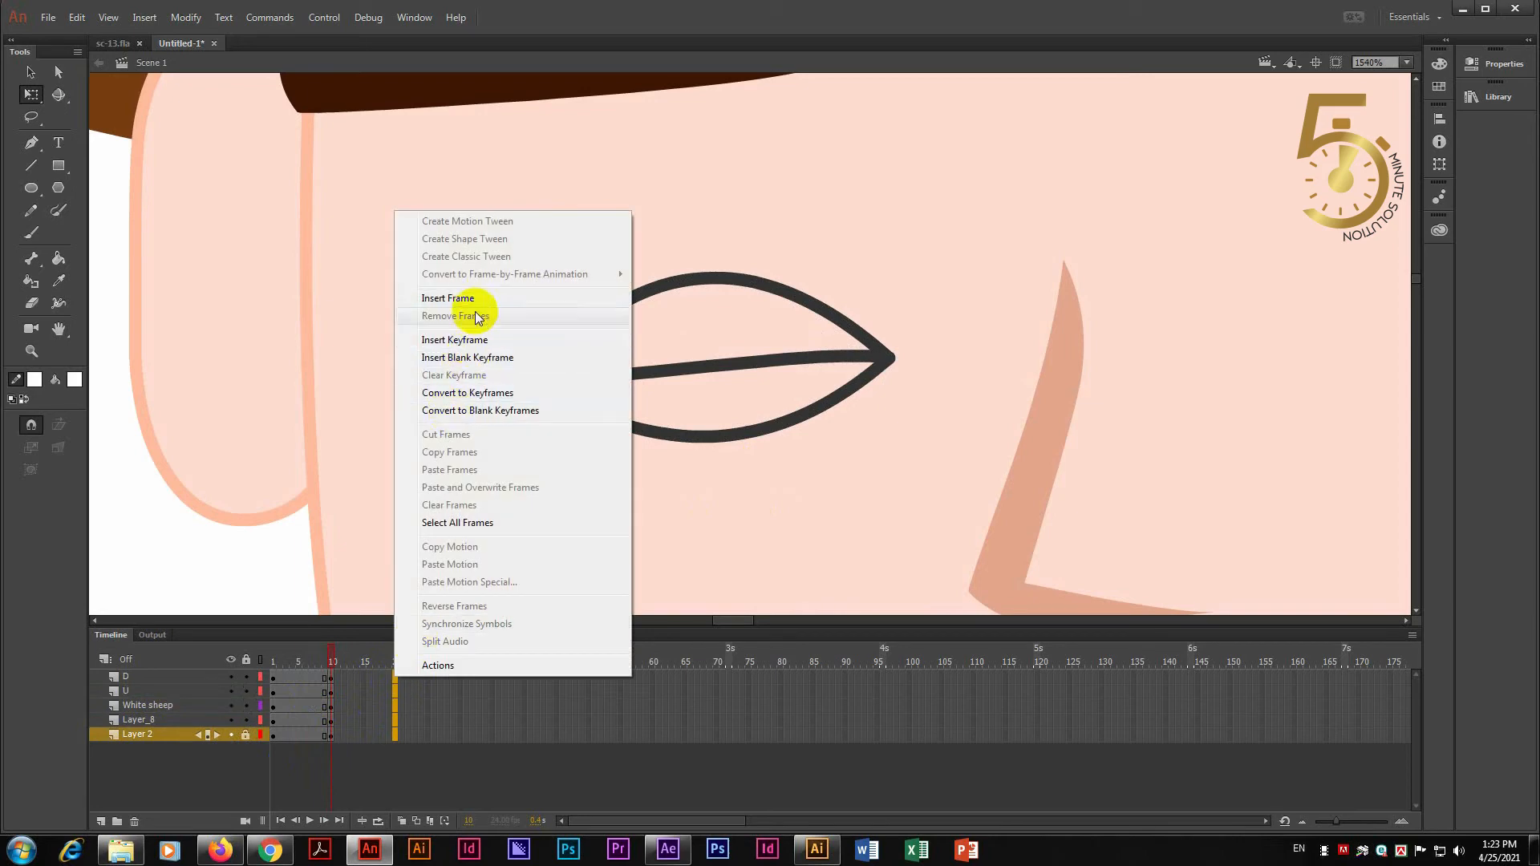
click(480, 339)
click(491, 709)
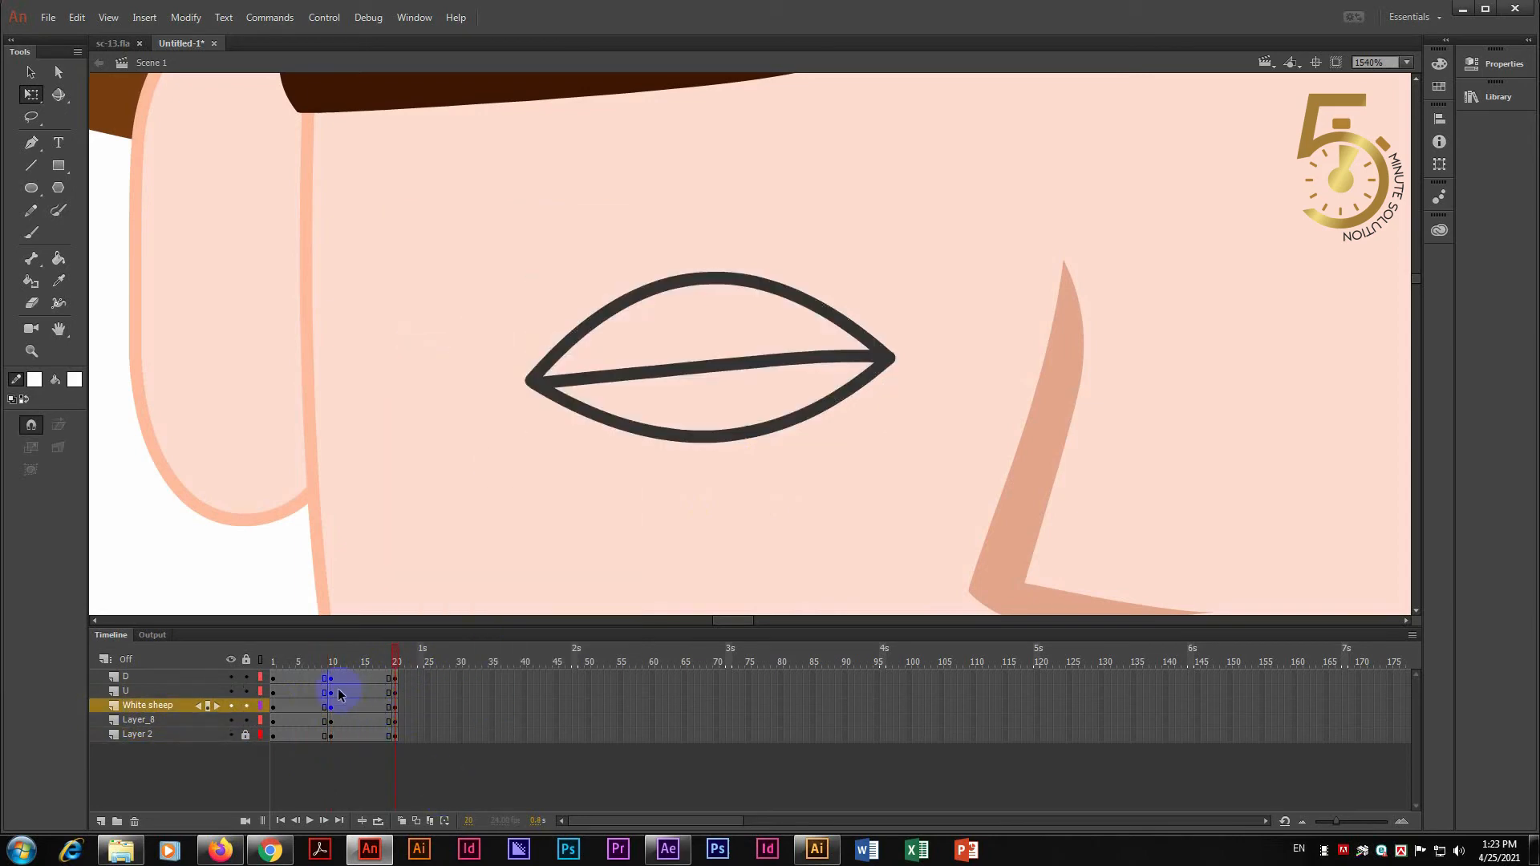
- Try to reopen the eye at frame 20 by bending the closed eyelid edge upward
mouse_move(394, 659)
mouse_down()
mouse_move(363, 656)
mouse_move(384, 689)
mouse_up()
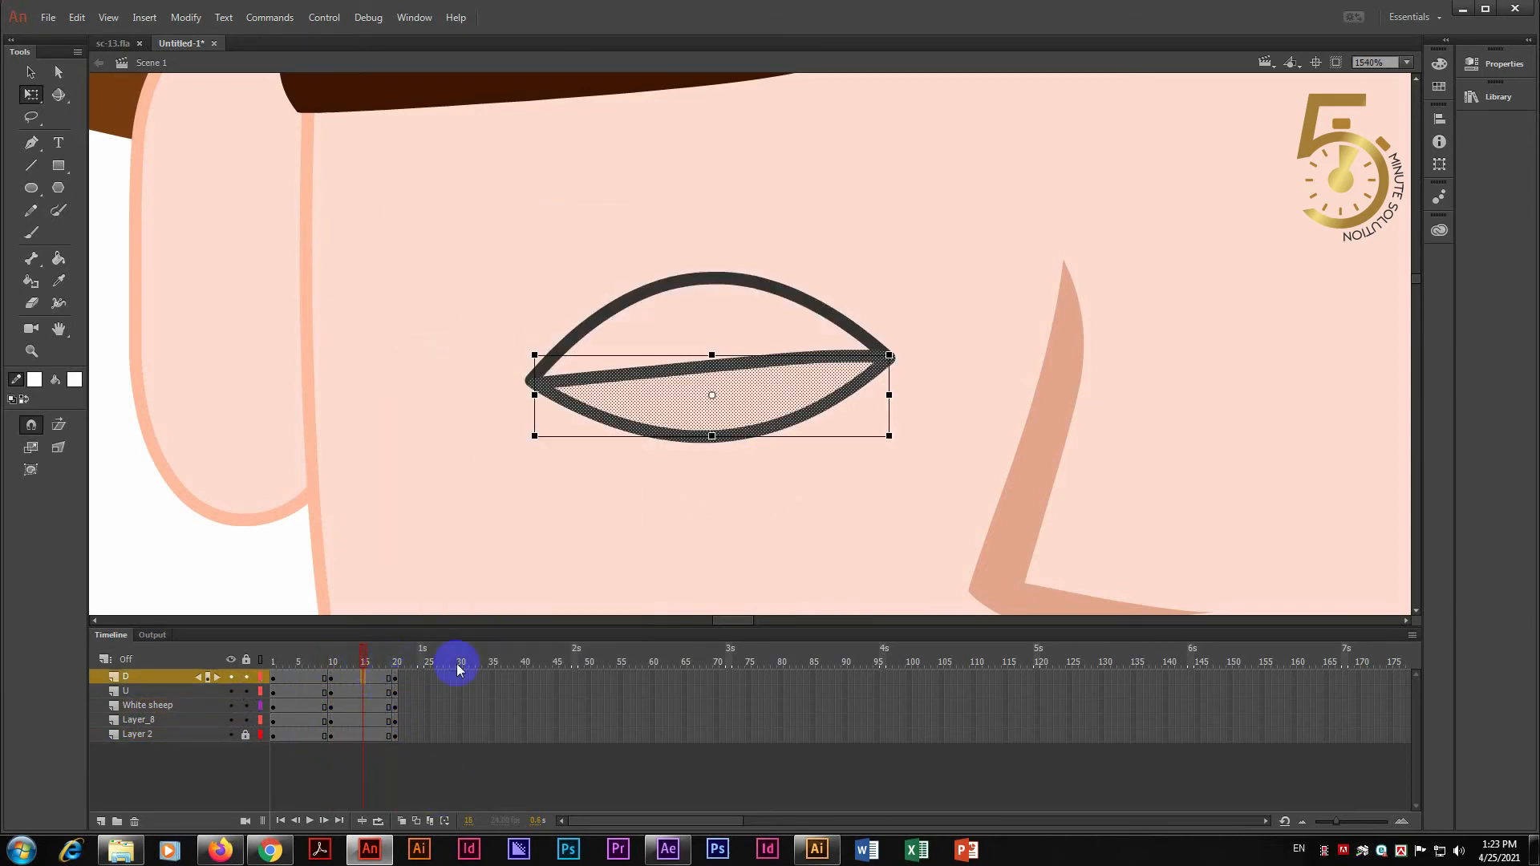
mouse_move(709, 367)
mouse_down()
mouse_move(722, 401)
mouse_move(700, 329)
mouse_up()
click(396, 693)
click(571, 560)
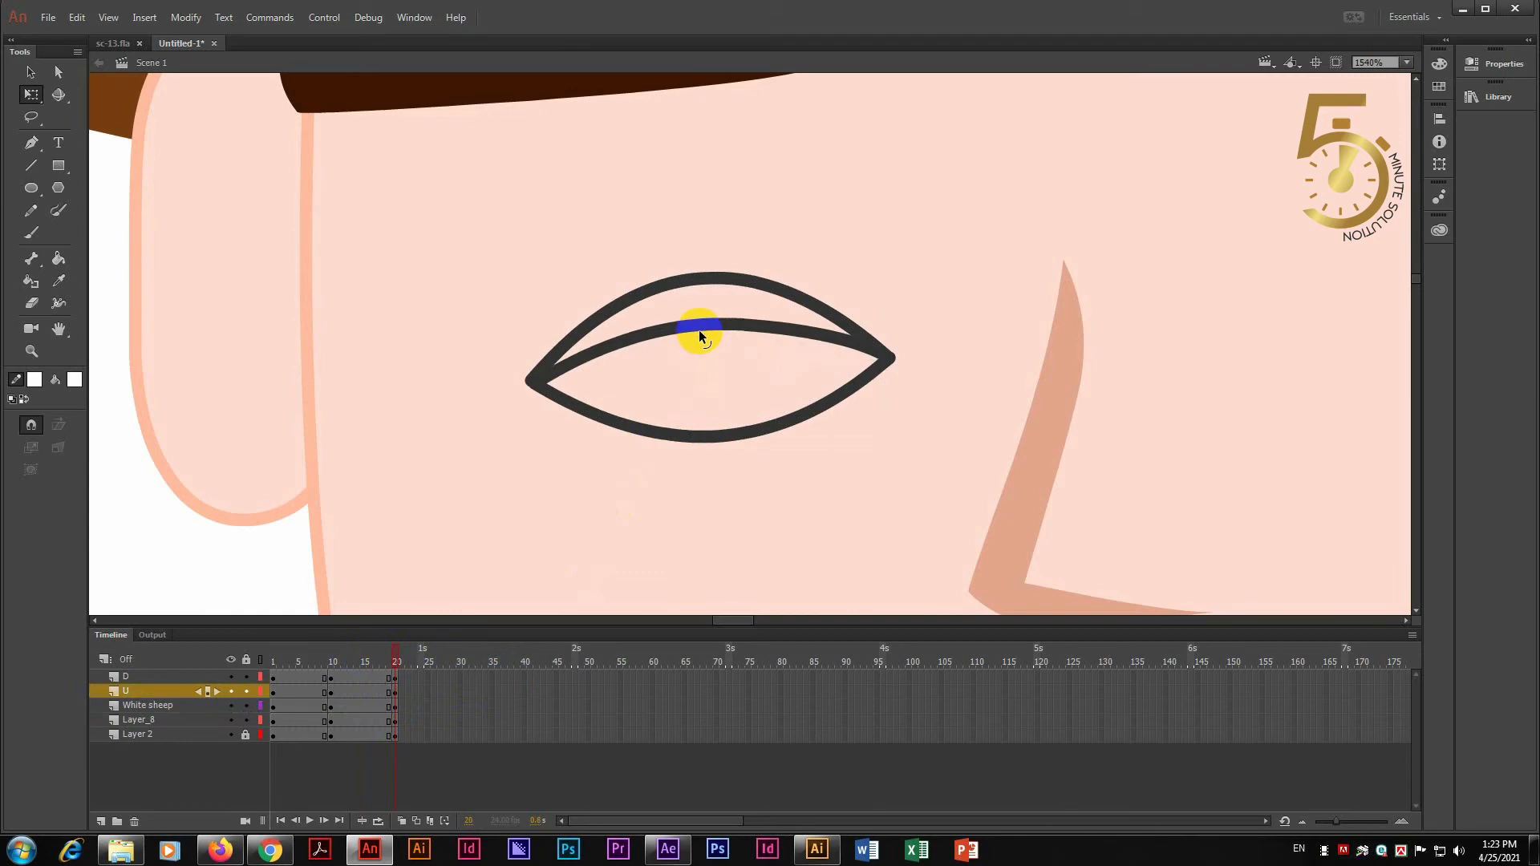
- At frame 10 of layer D, bend the lower eyelid's inner edge up to the middle of the eye to close it
mouse_move(422, 638)
mouse_down()
mouse_move(300, 671)
mouse_move(388, 672)
mouse_move(272, 677)
mouse_move(281, 660)
mouse_move(334, 654)
mouse_up()
click(331, 678)
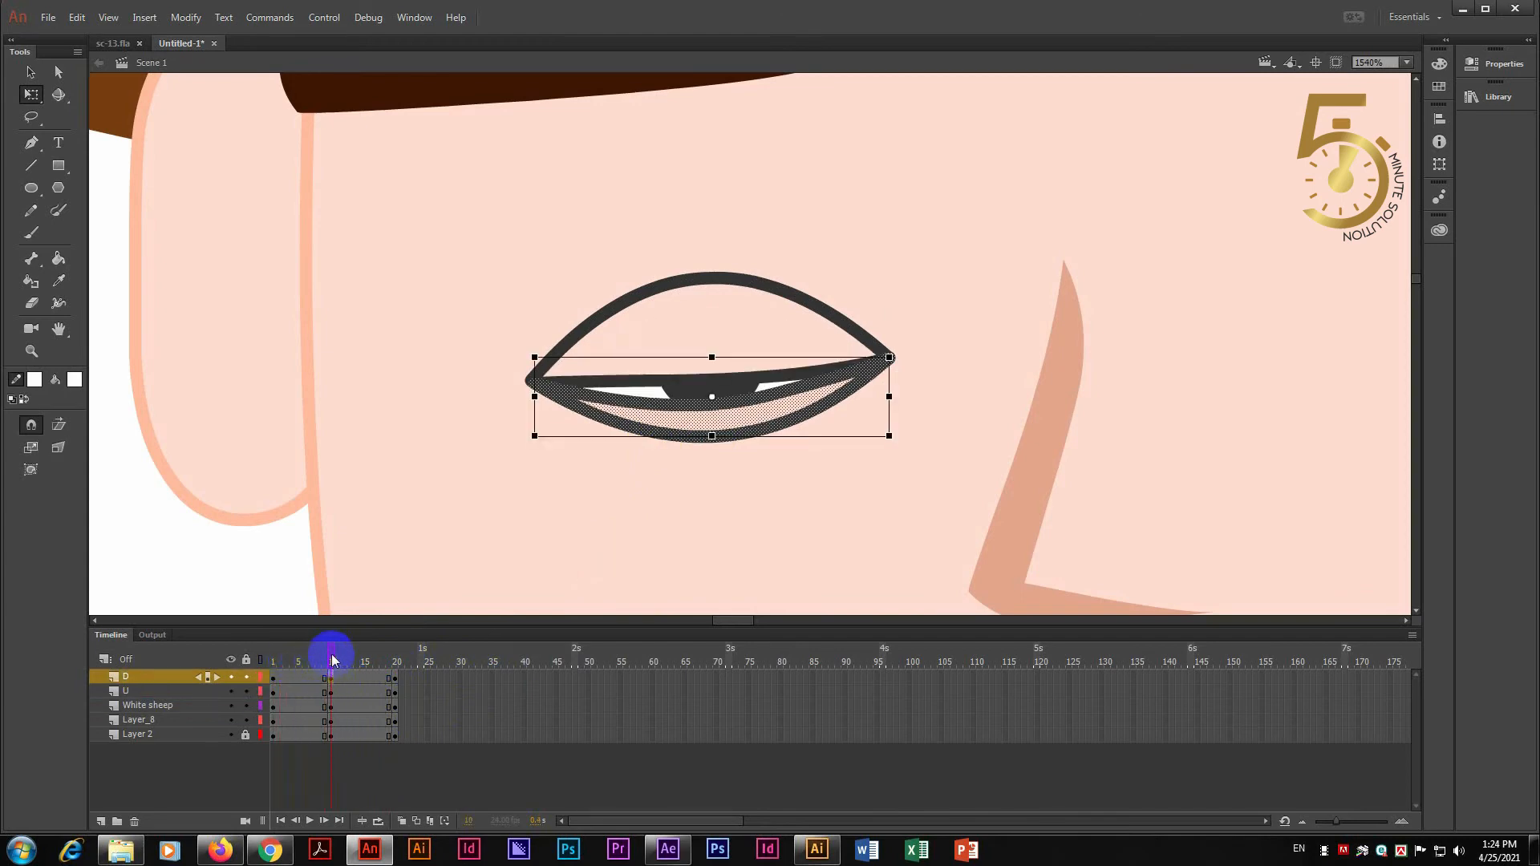
click(277, 682)
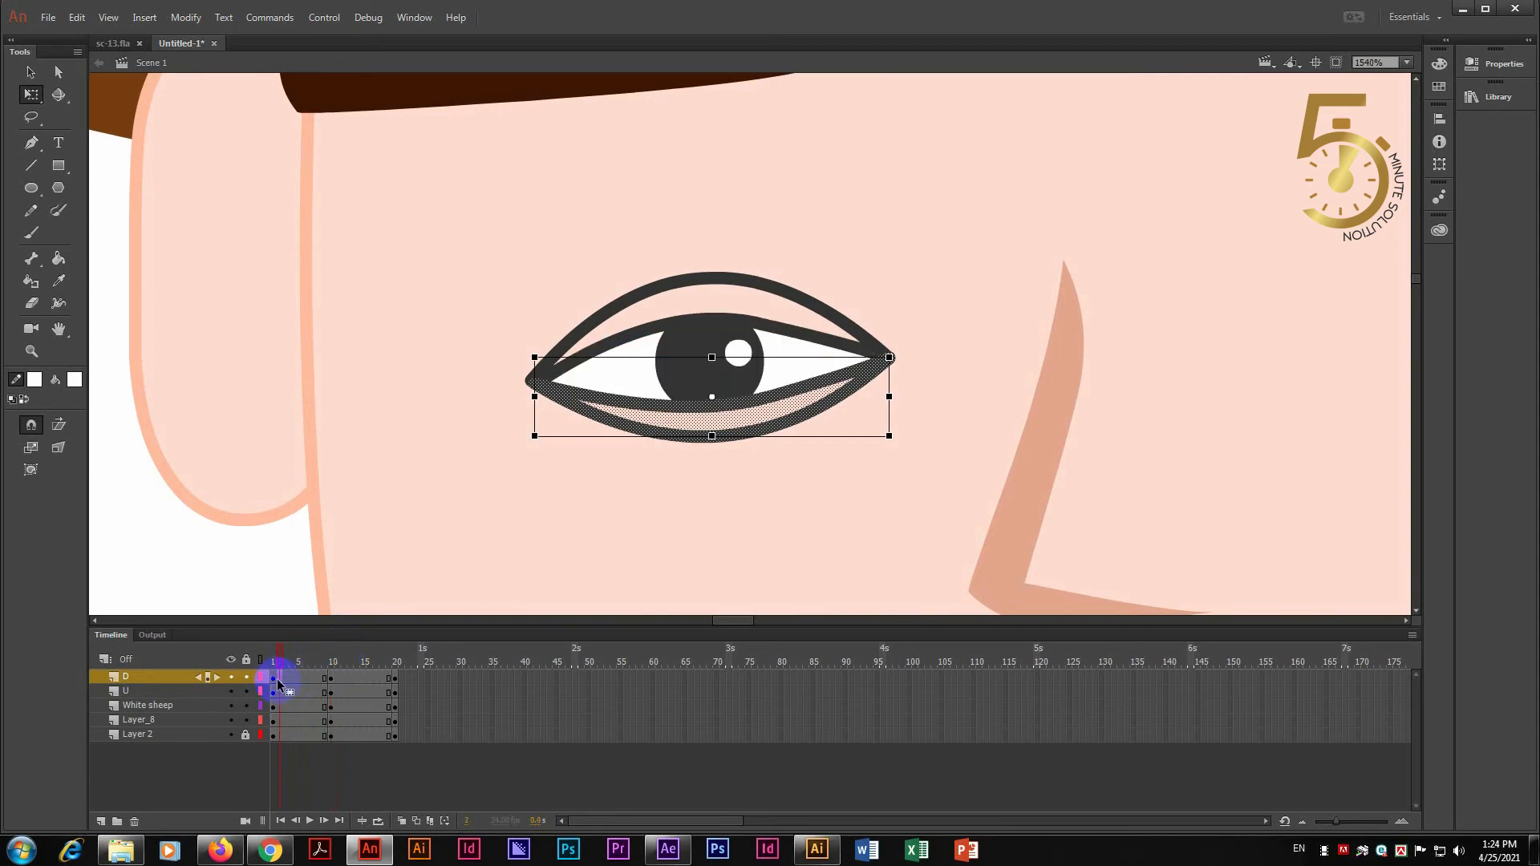
click(332, 677)
click(716, 406)
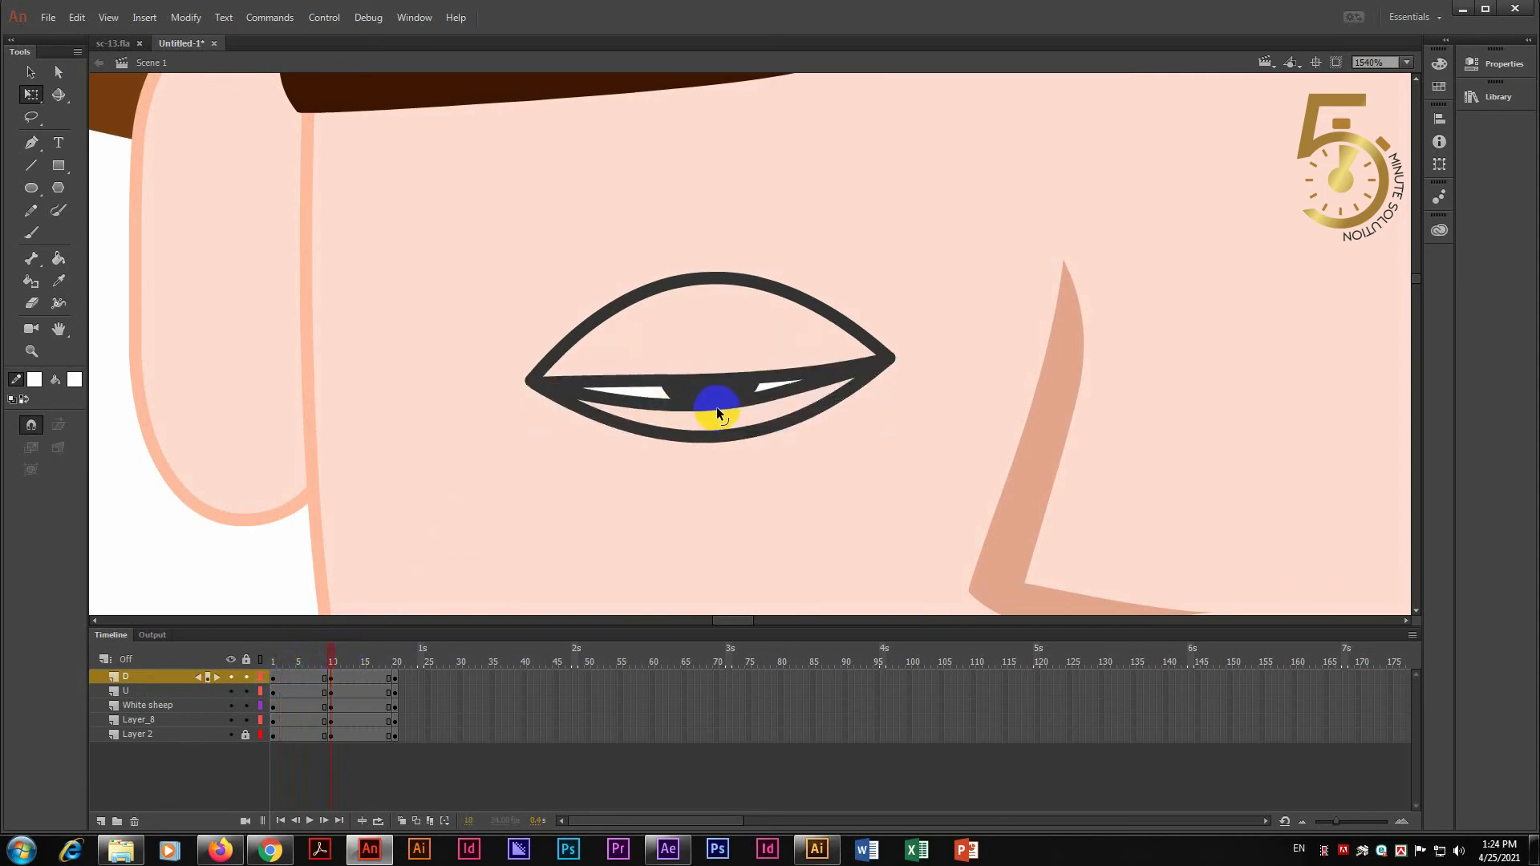
drag(716, 406, 711, 374)
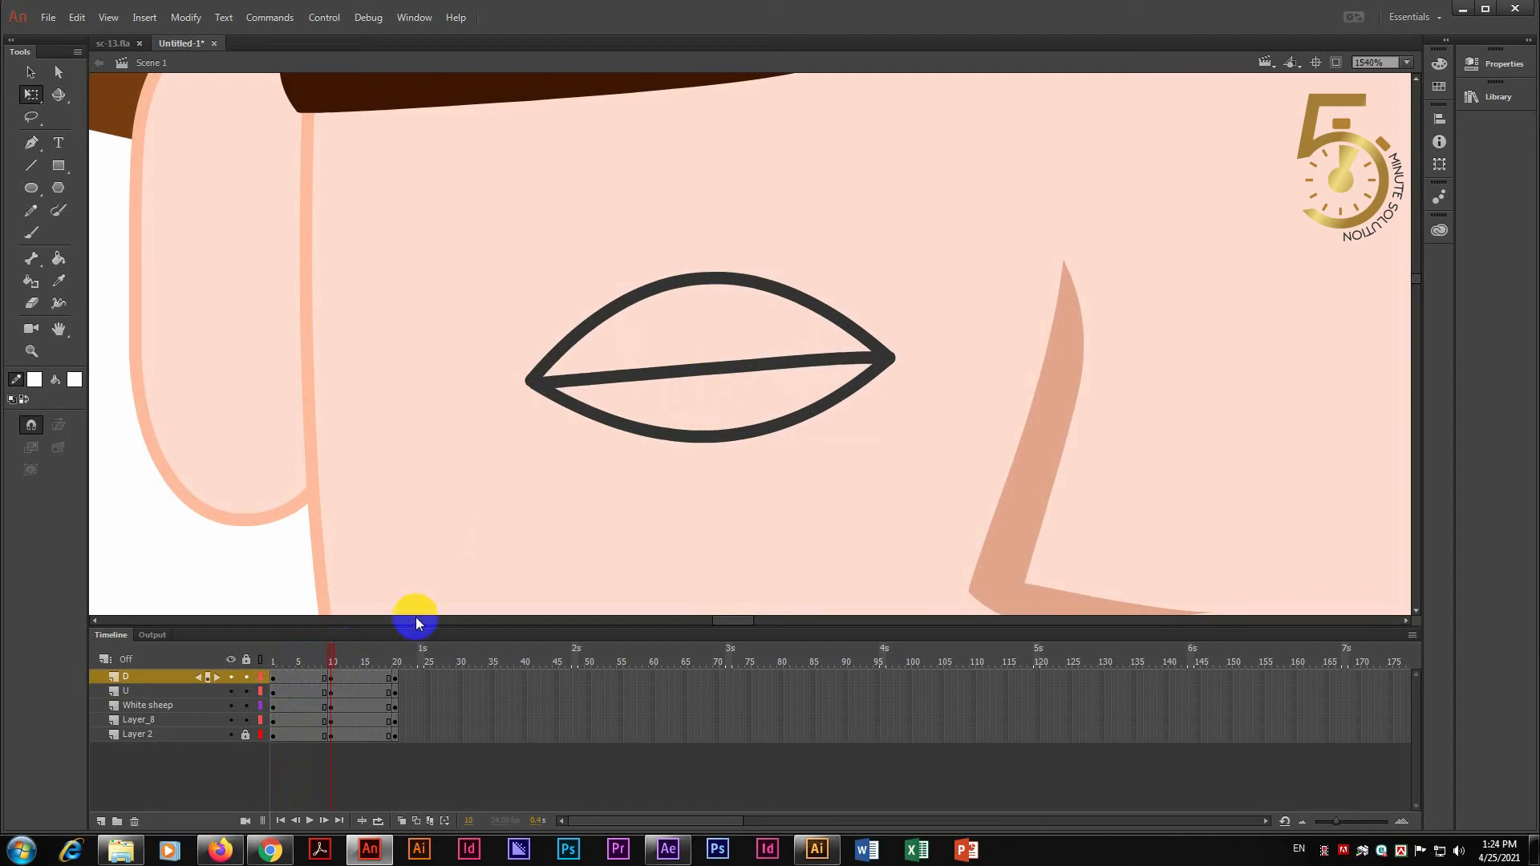
- At frame 20 of layer D, bend the lower eyelid's inner edge back down to its open position below the iris
click(402, 677)
click(395, 678)
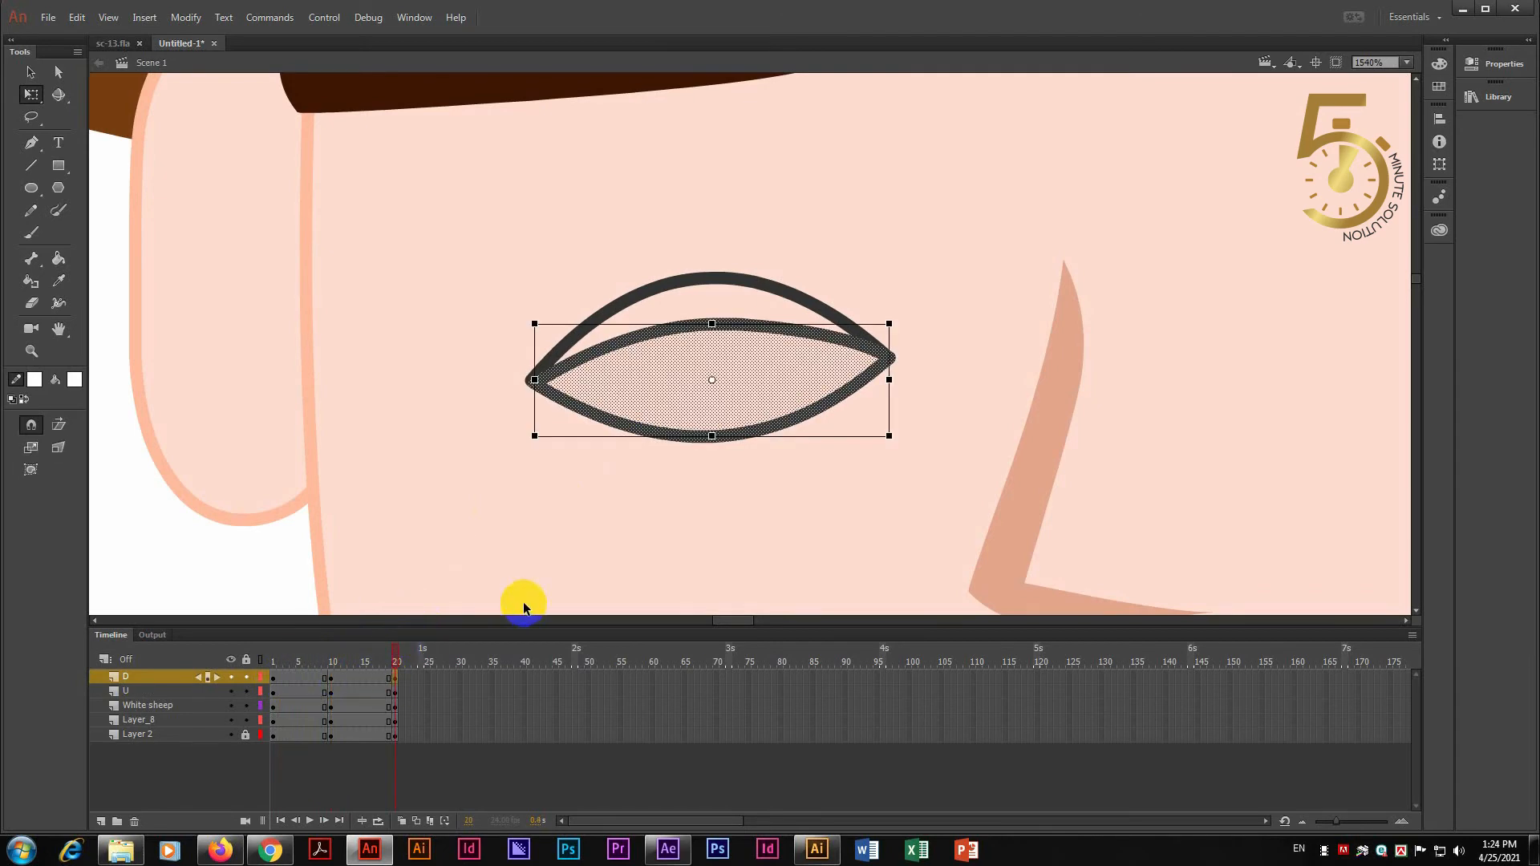
click(712, 324)
click(705, 454)
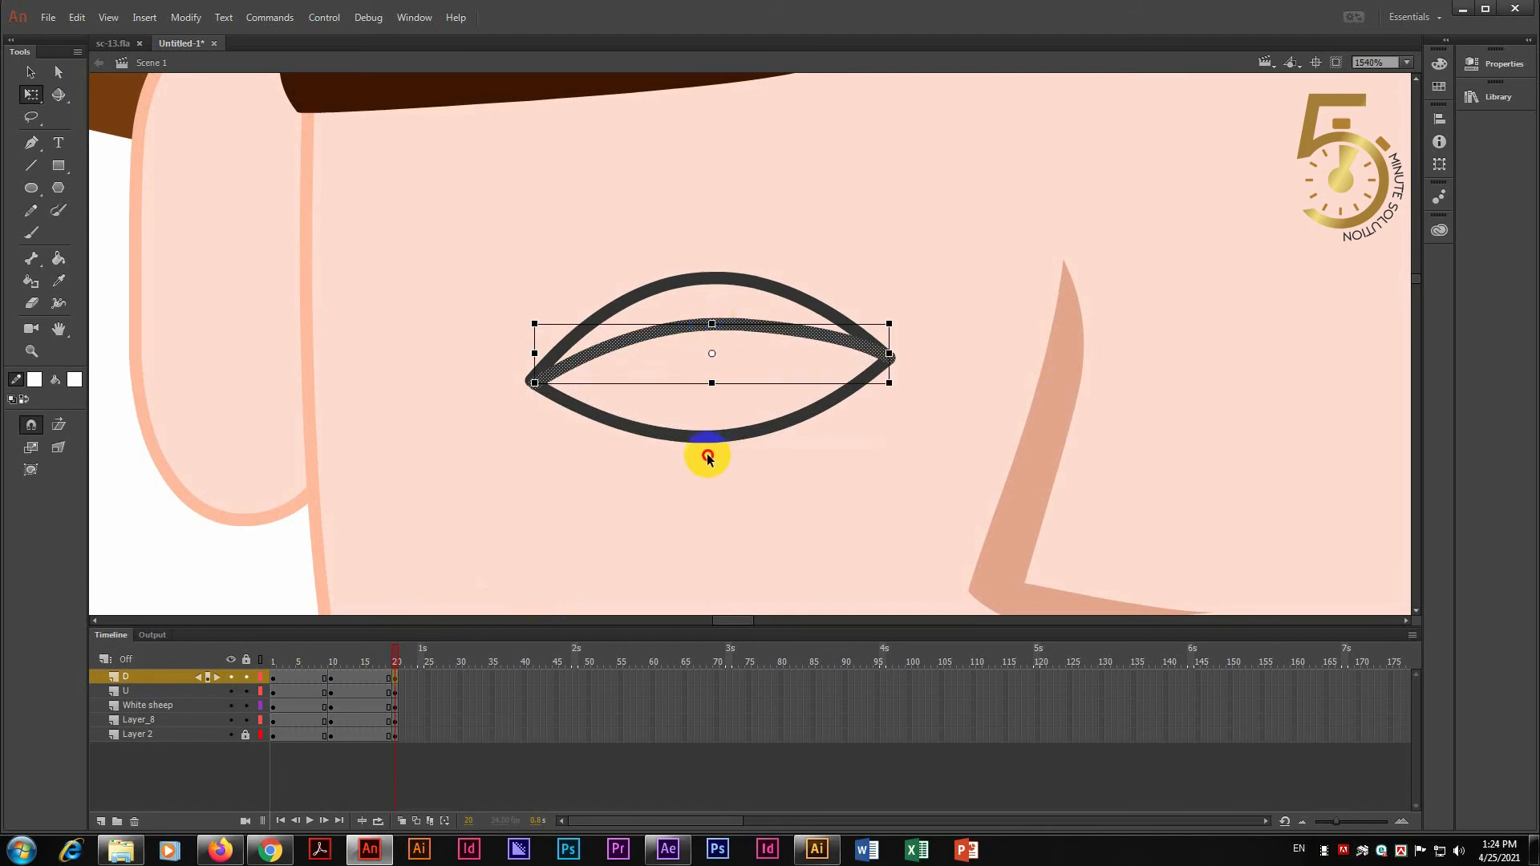
click(395, 678)
drag(698, 323, 729, 399)
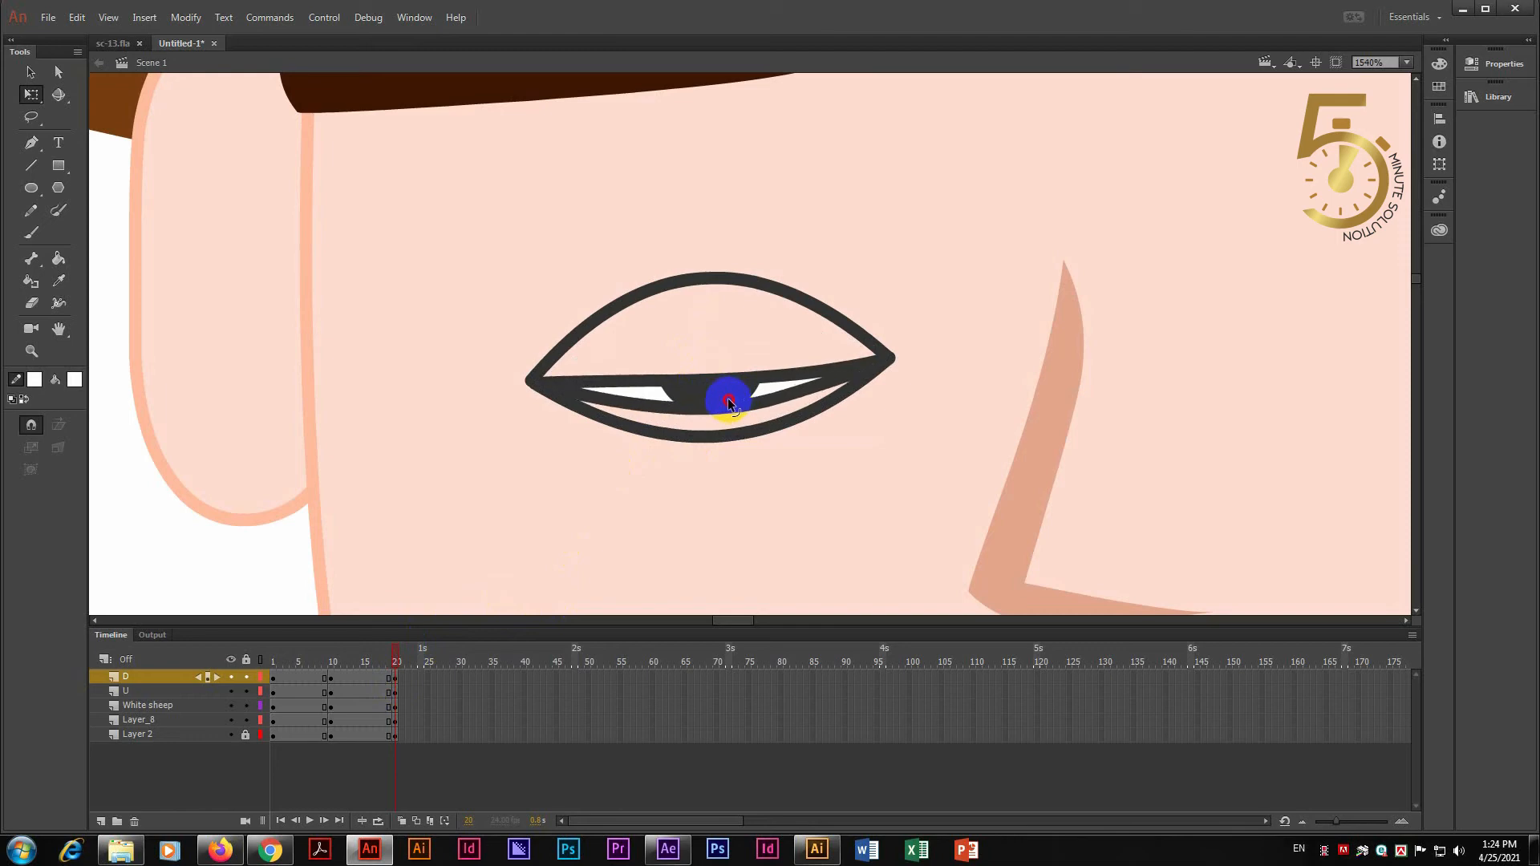
- At frame 20 of layer U, bend the upper eyelid's inner edge up to match its open shape at frame 1
click(332, 694)
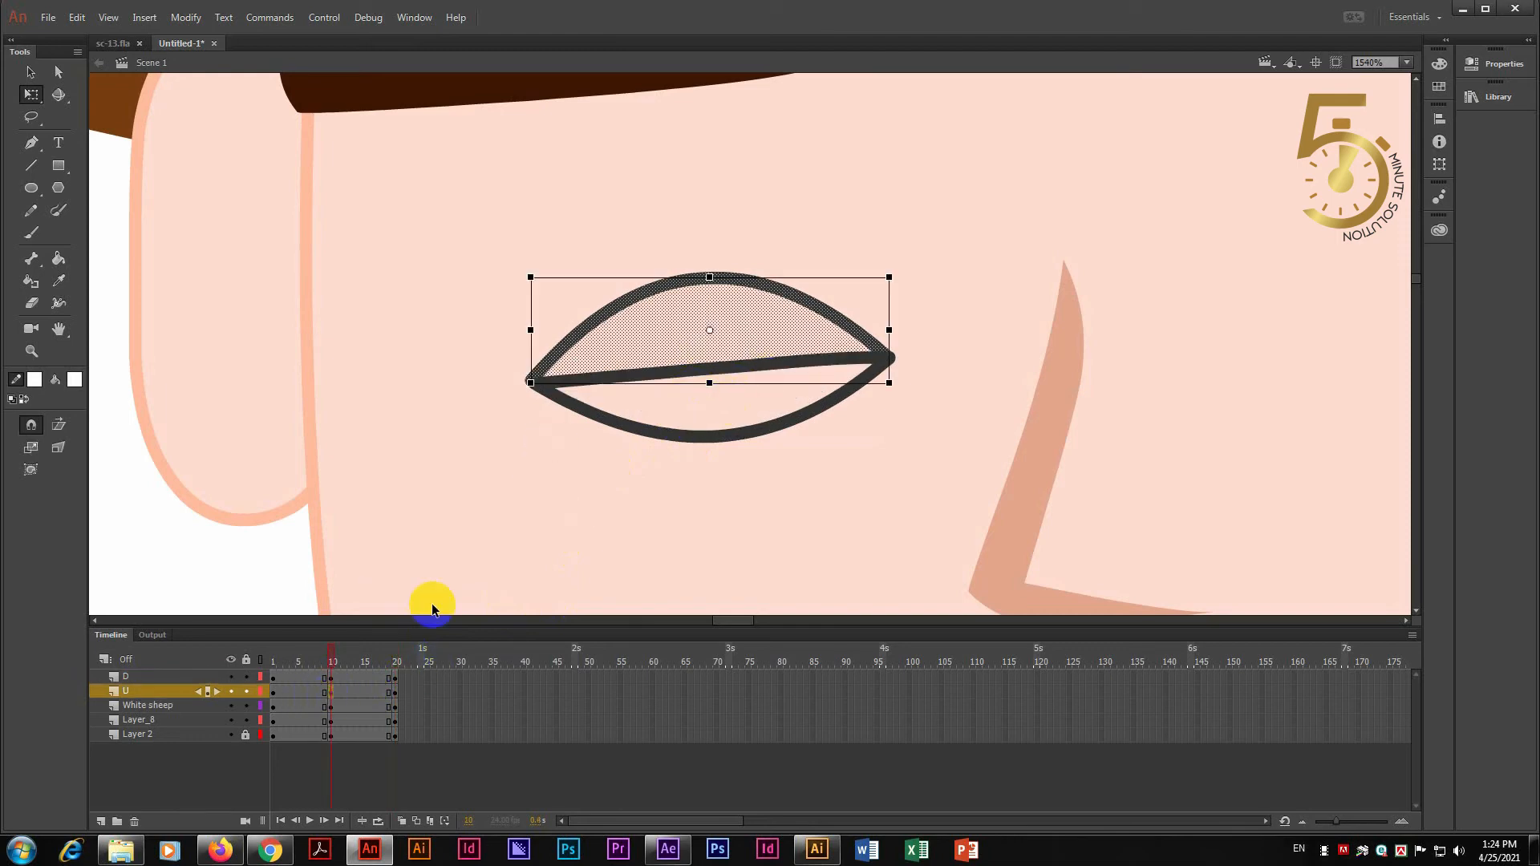
click(275, 693)
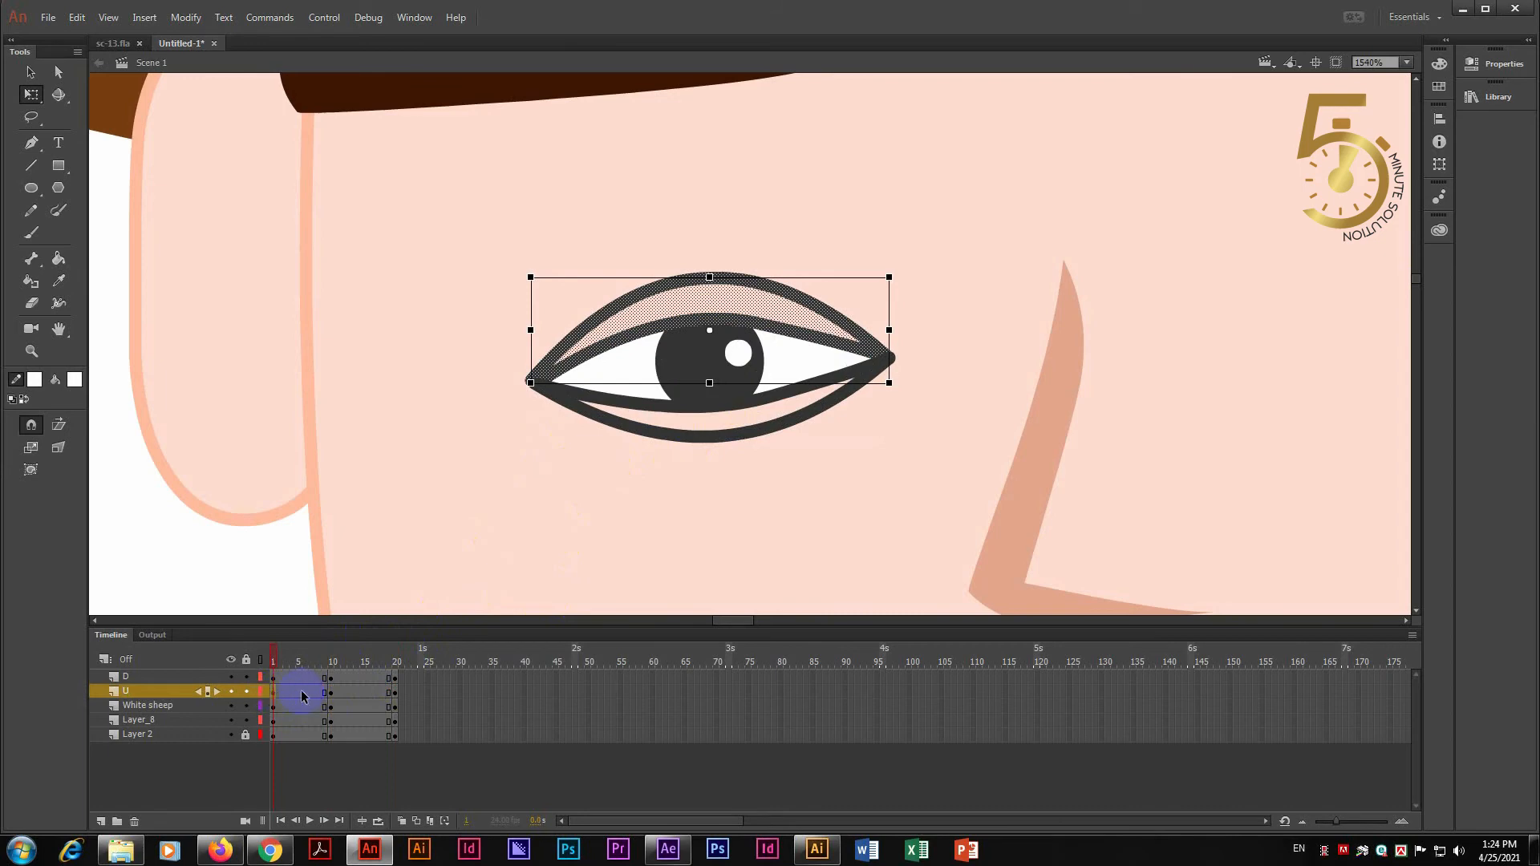
click(332, 695)
click(396, 693)
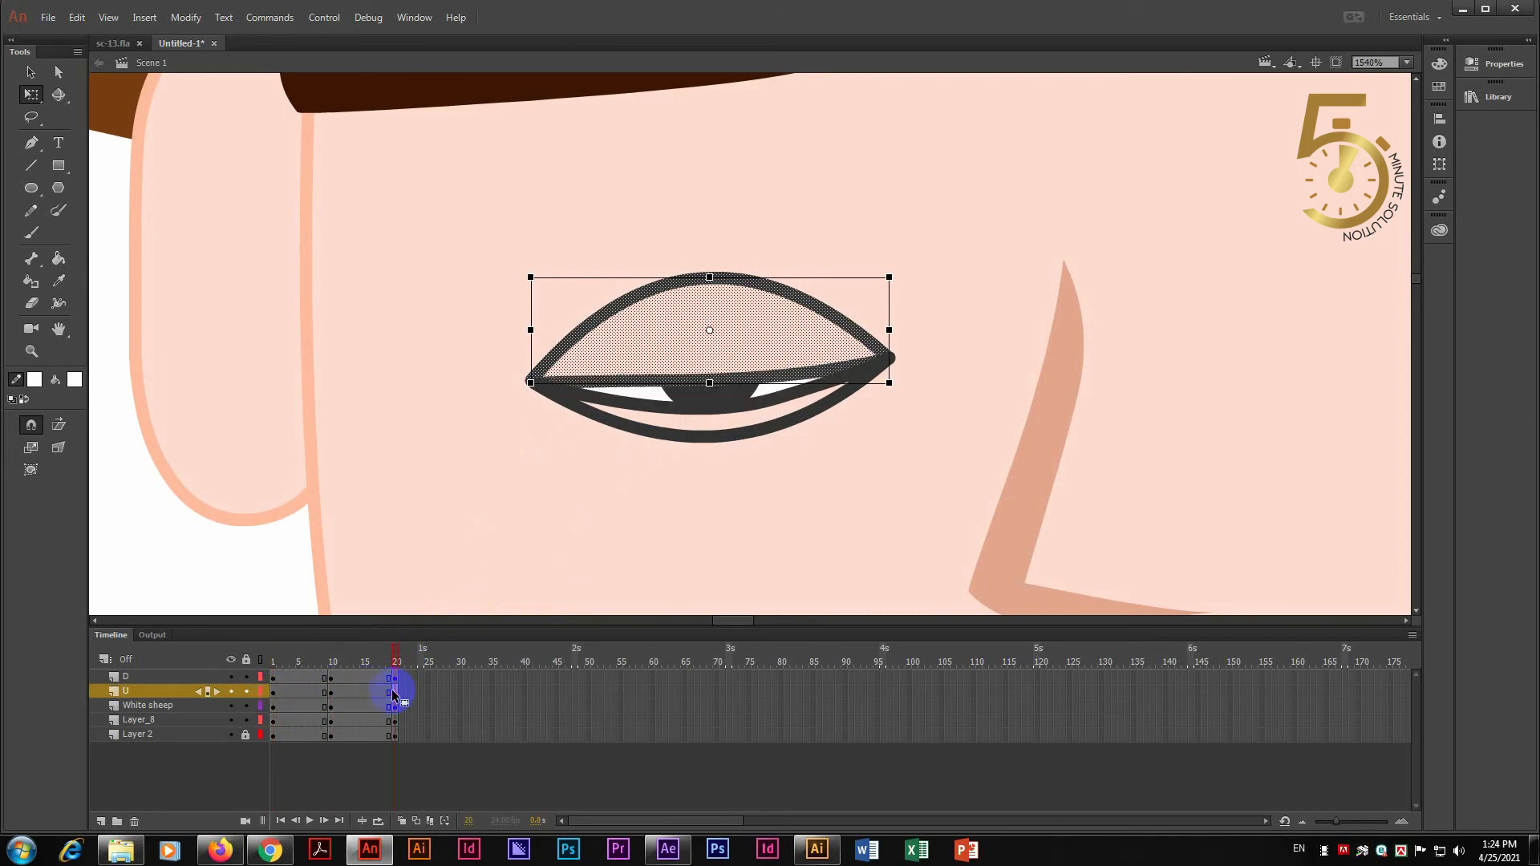
drag(734, 326, 721, 321)
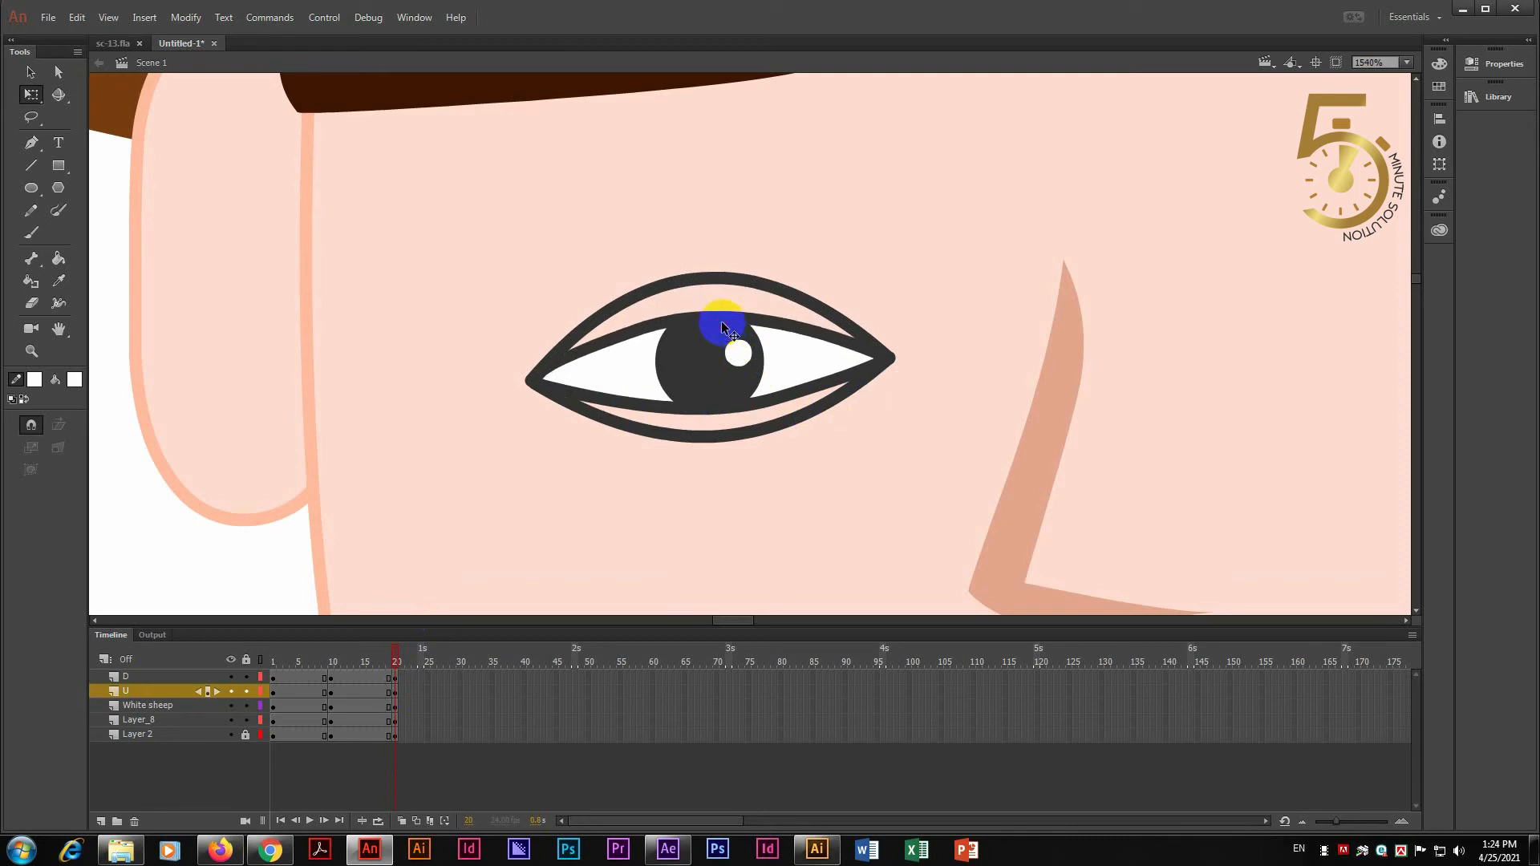
- Create shape tweens on layer D between frames 1 and 10 and between frames 10 and 20
click(389, 678)
drag(396, 653, 286, 653)
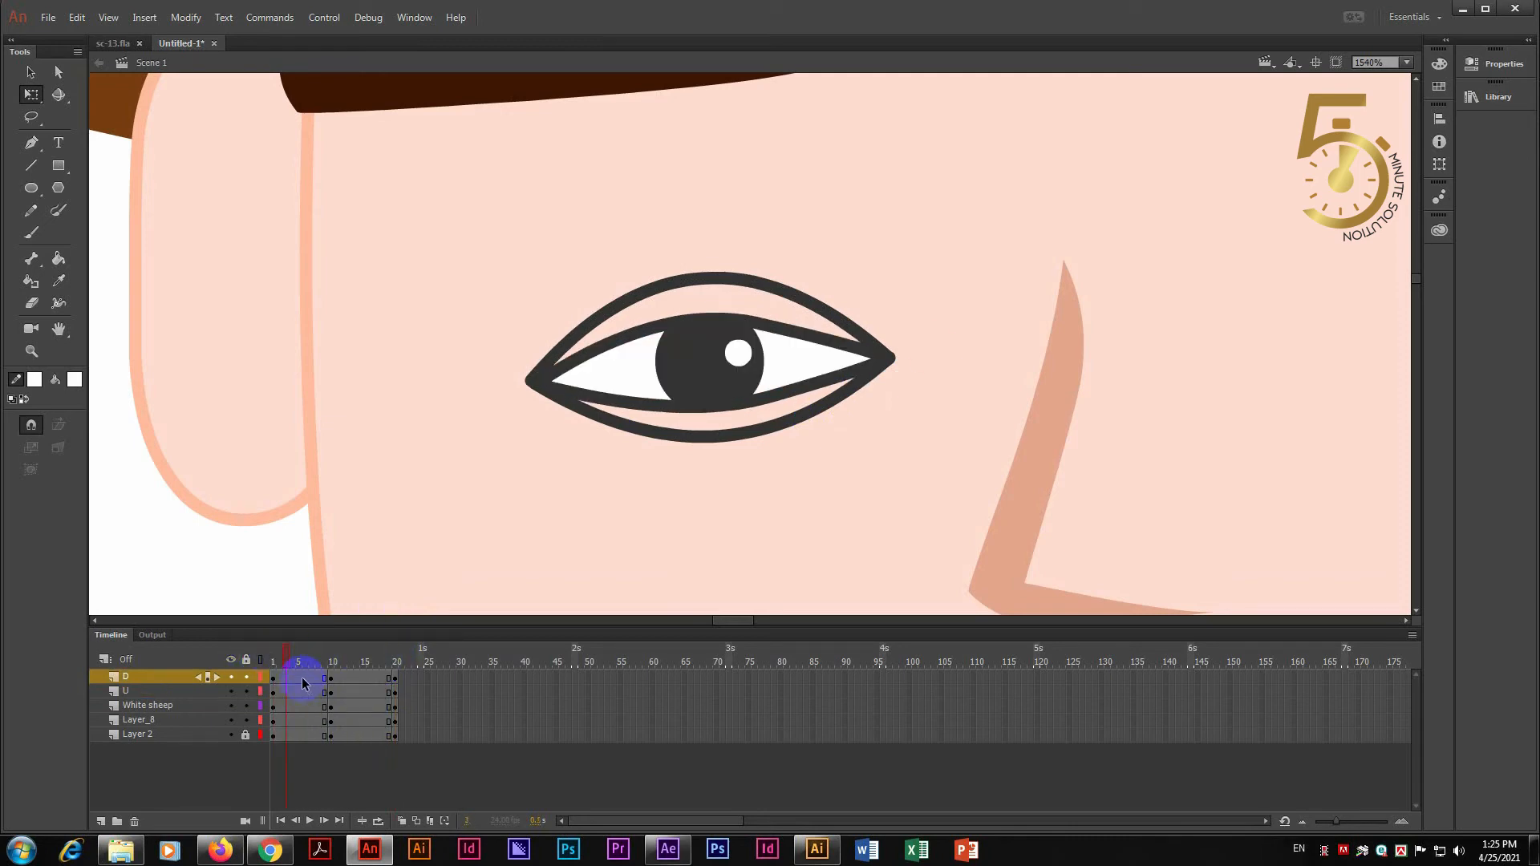
click(307, 685)
right_click(307, 686)
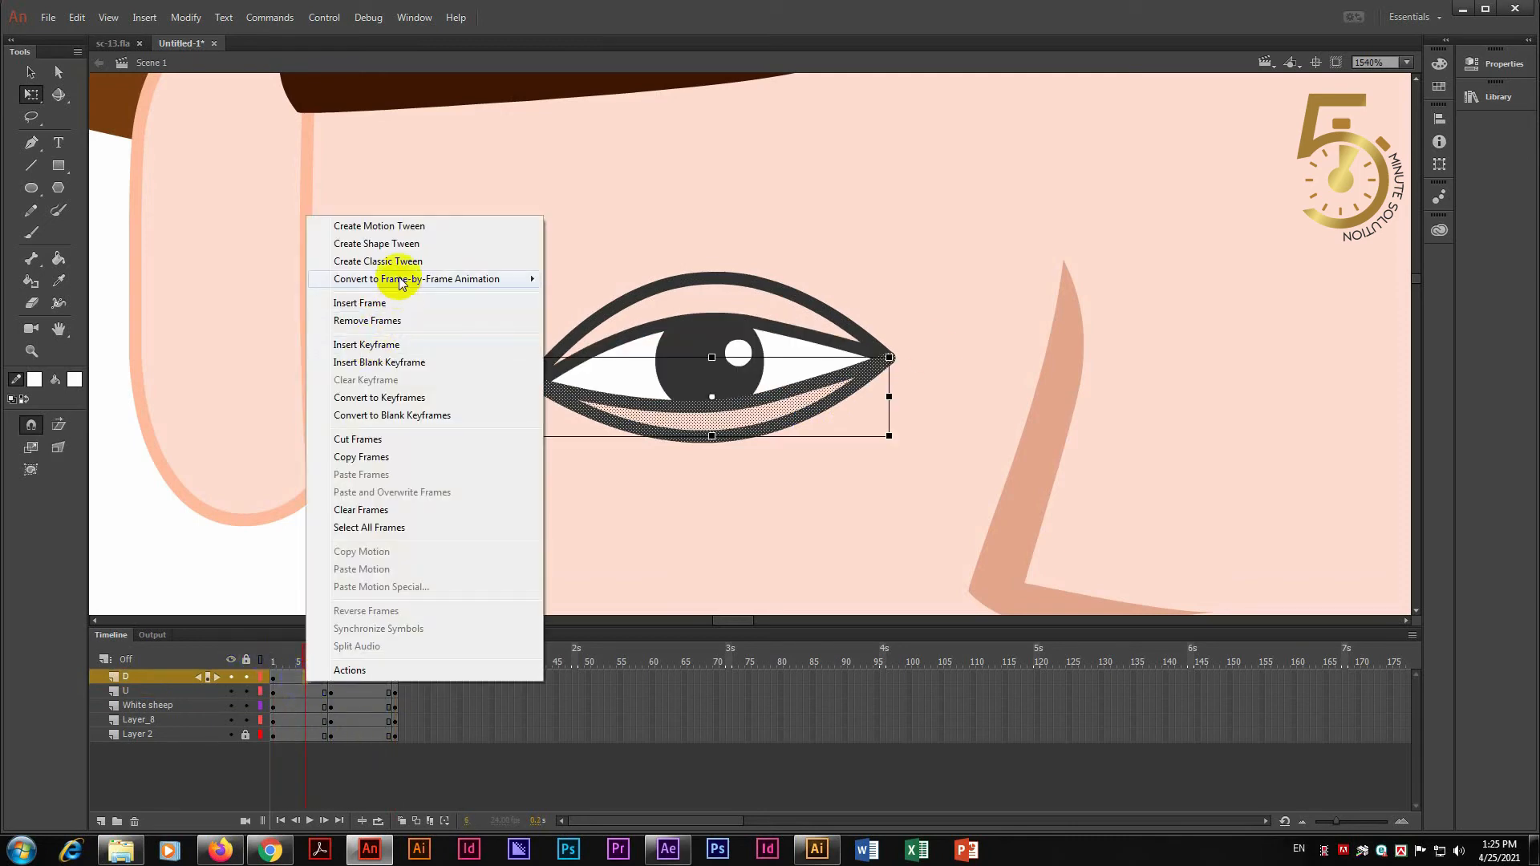
click(397, 245)
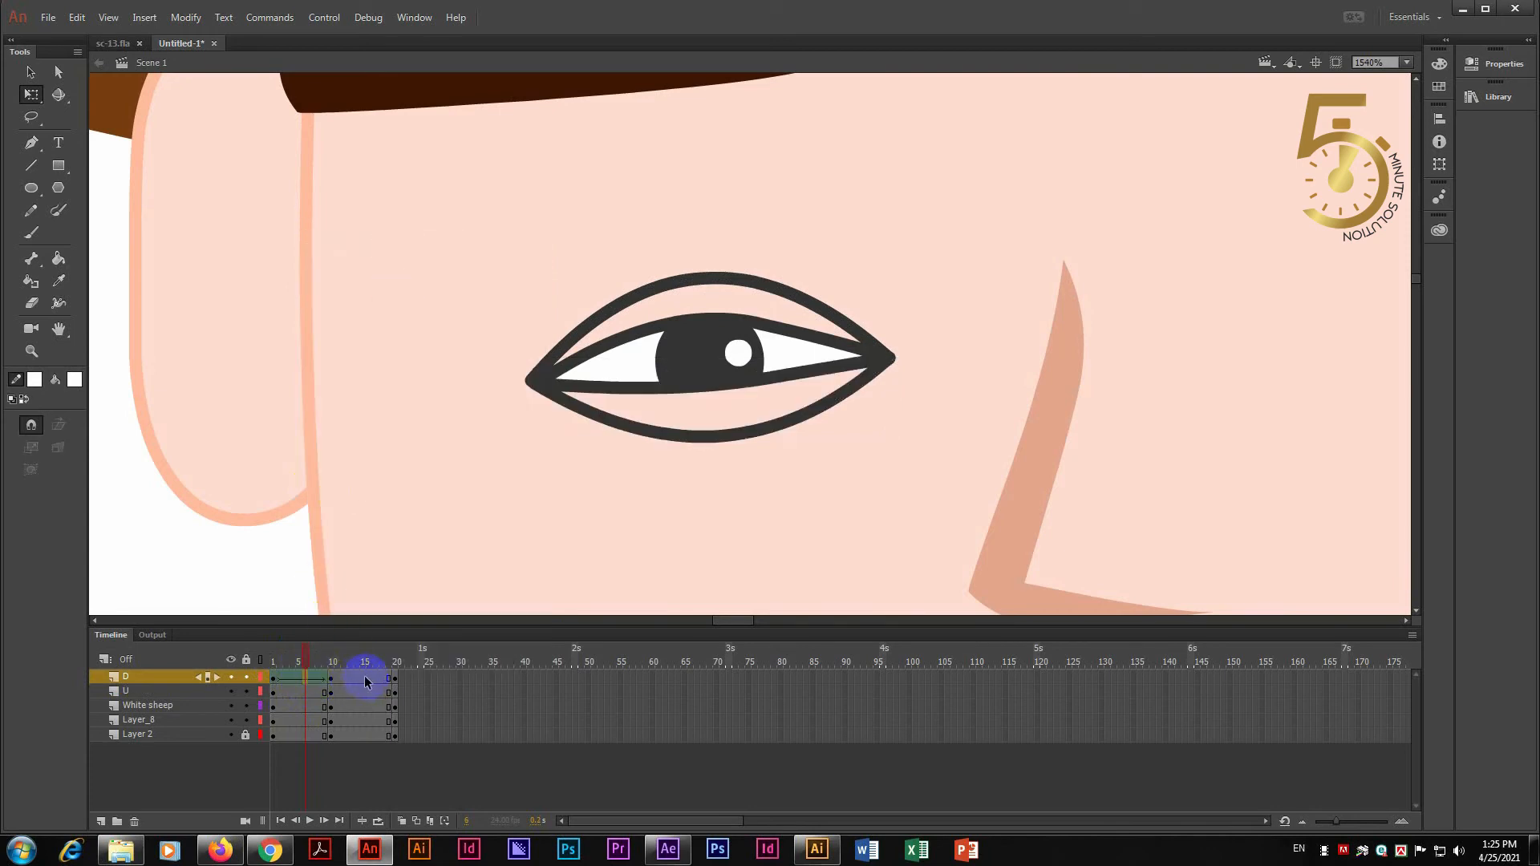
right_click(365, 682)
click(420, 231)
click(340, 662)
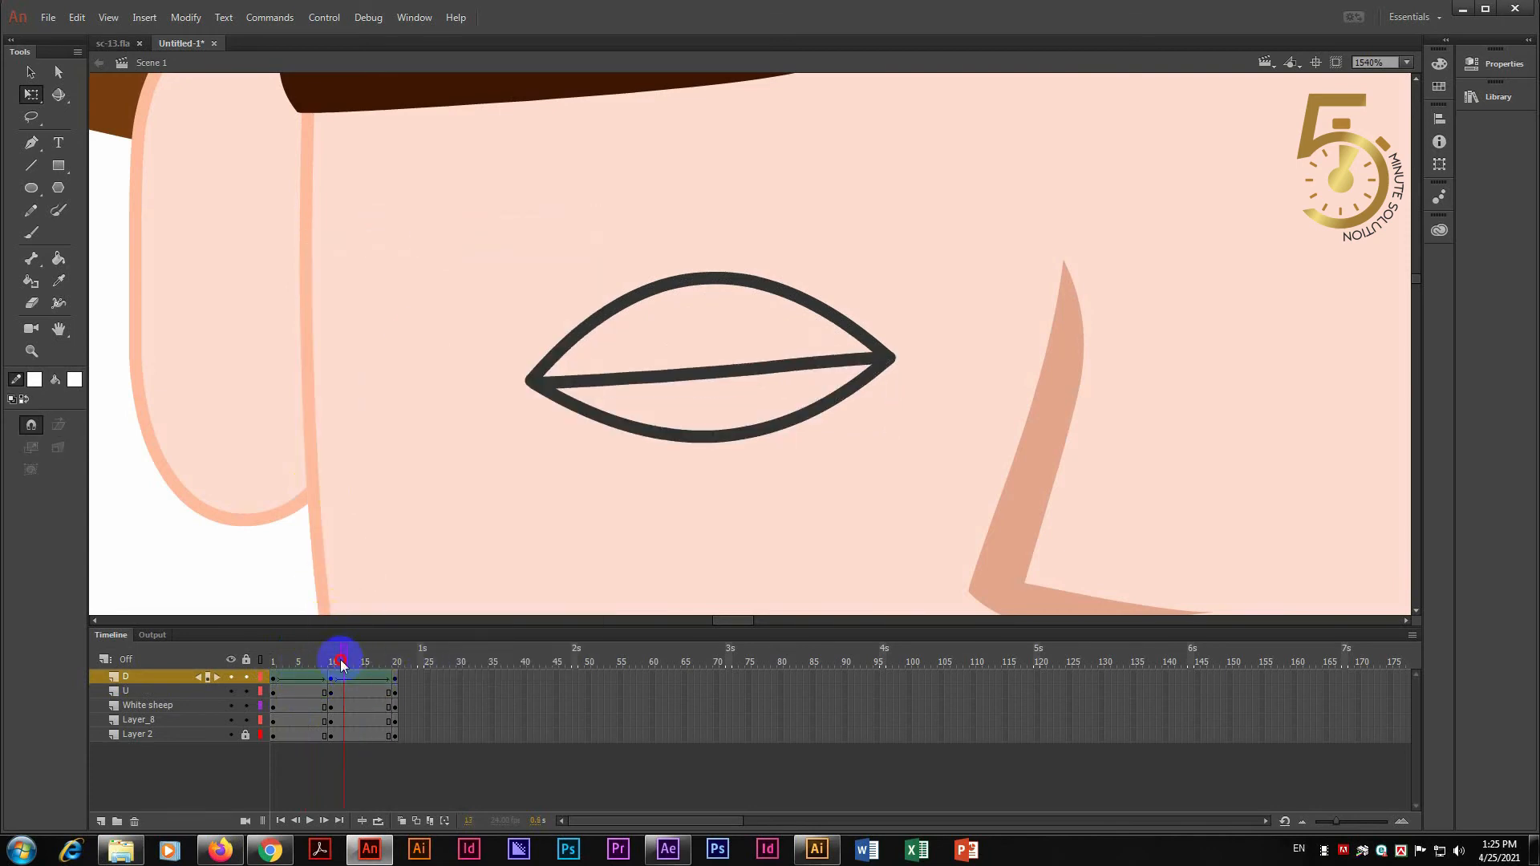
- Create shape tweens on both spans of layer U, from frame 1 to 10 and 10 to 20, and play back the blink
click(301, 690)
right_click(301, 691)
click(392, 252)
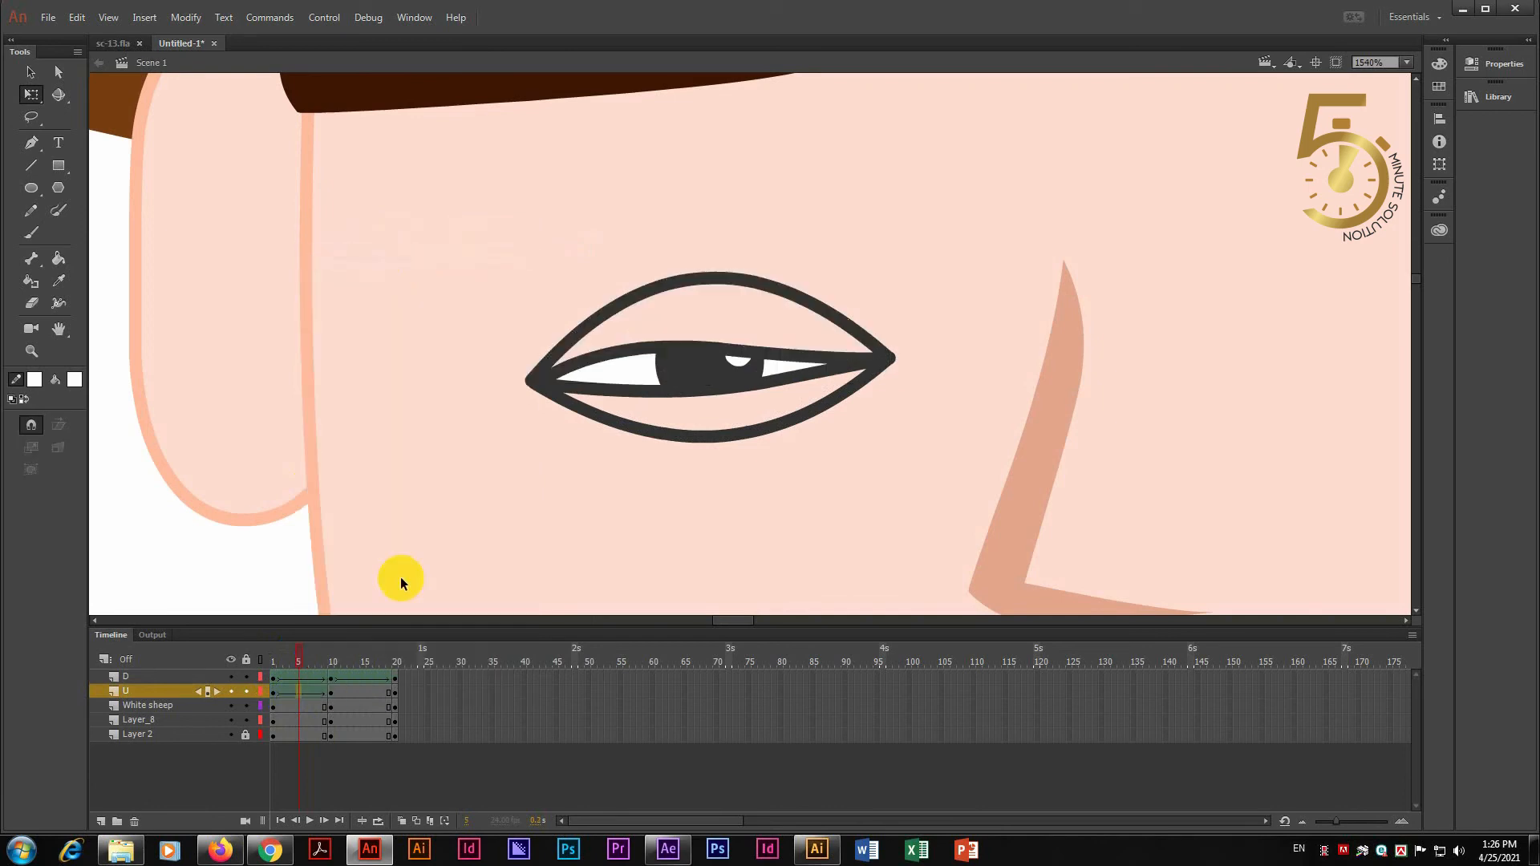
click(356, 690)
right_click(356, 690)
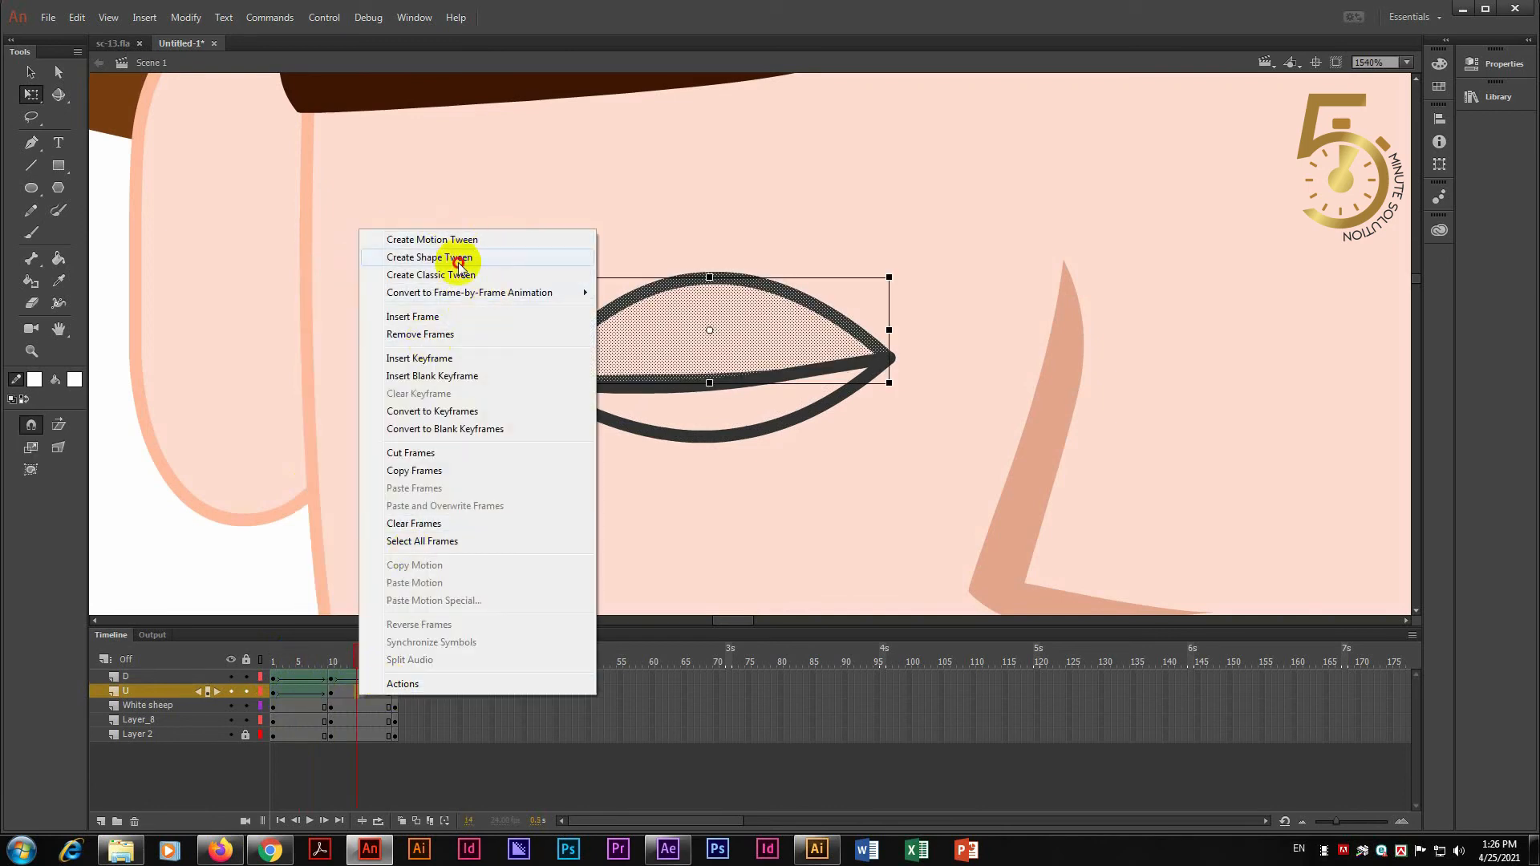
click(459, 265)
drag(356, 662, 272, 679)
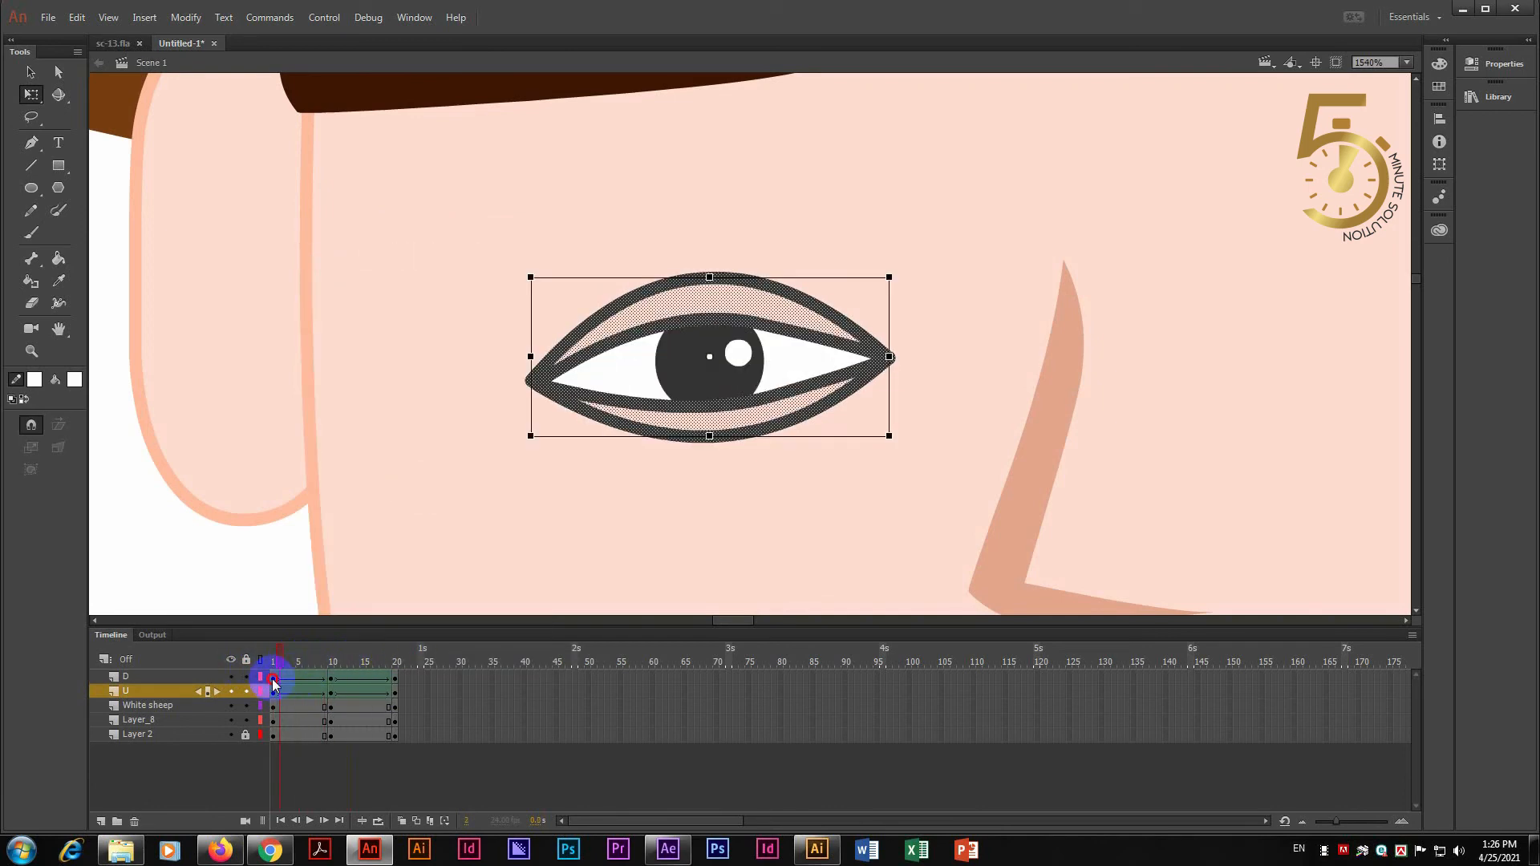
key(Return)
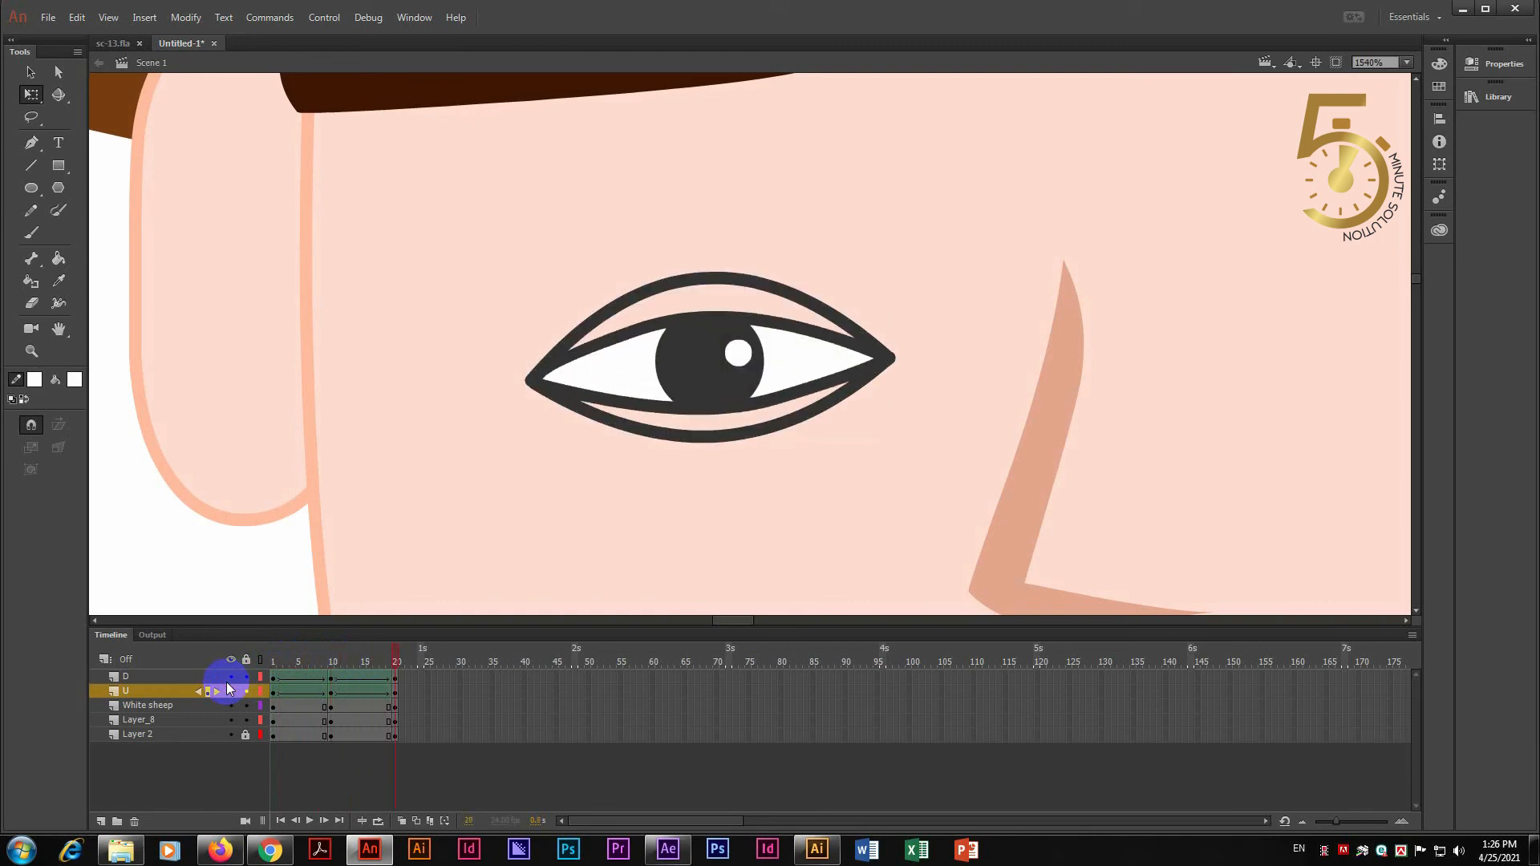
drag(377, 663, 270, 669)
click(334, 679)
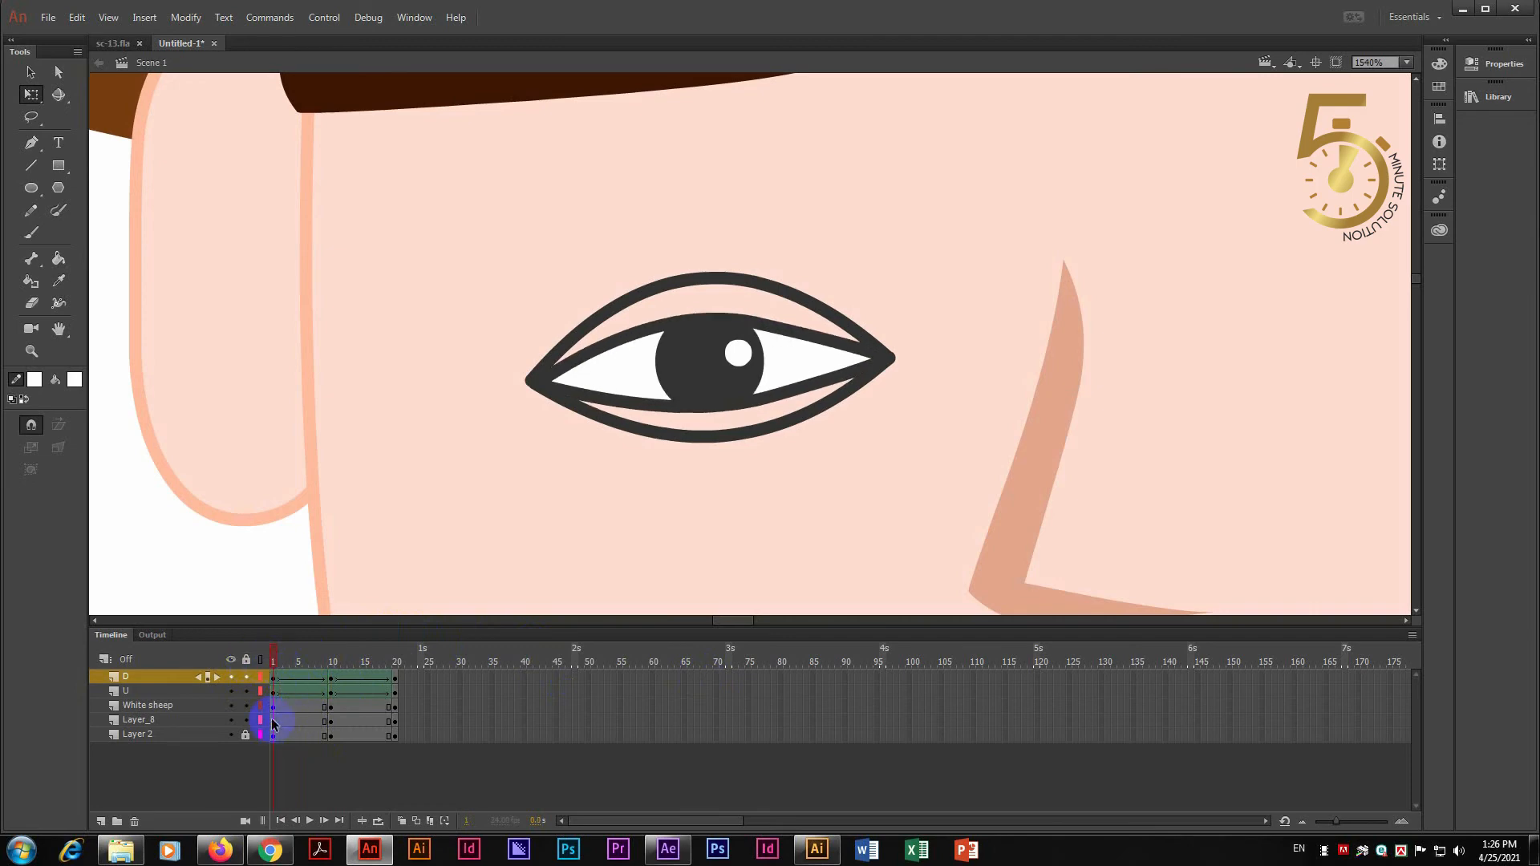
- On White sheep, nudge the iris symbol down at frame 10 and slightly up at frame 20
click(207, 706)
click(230, 706)
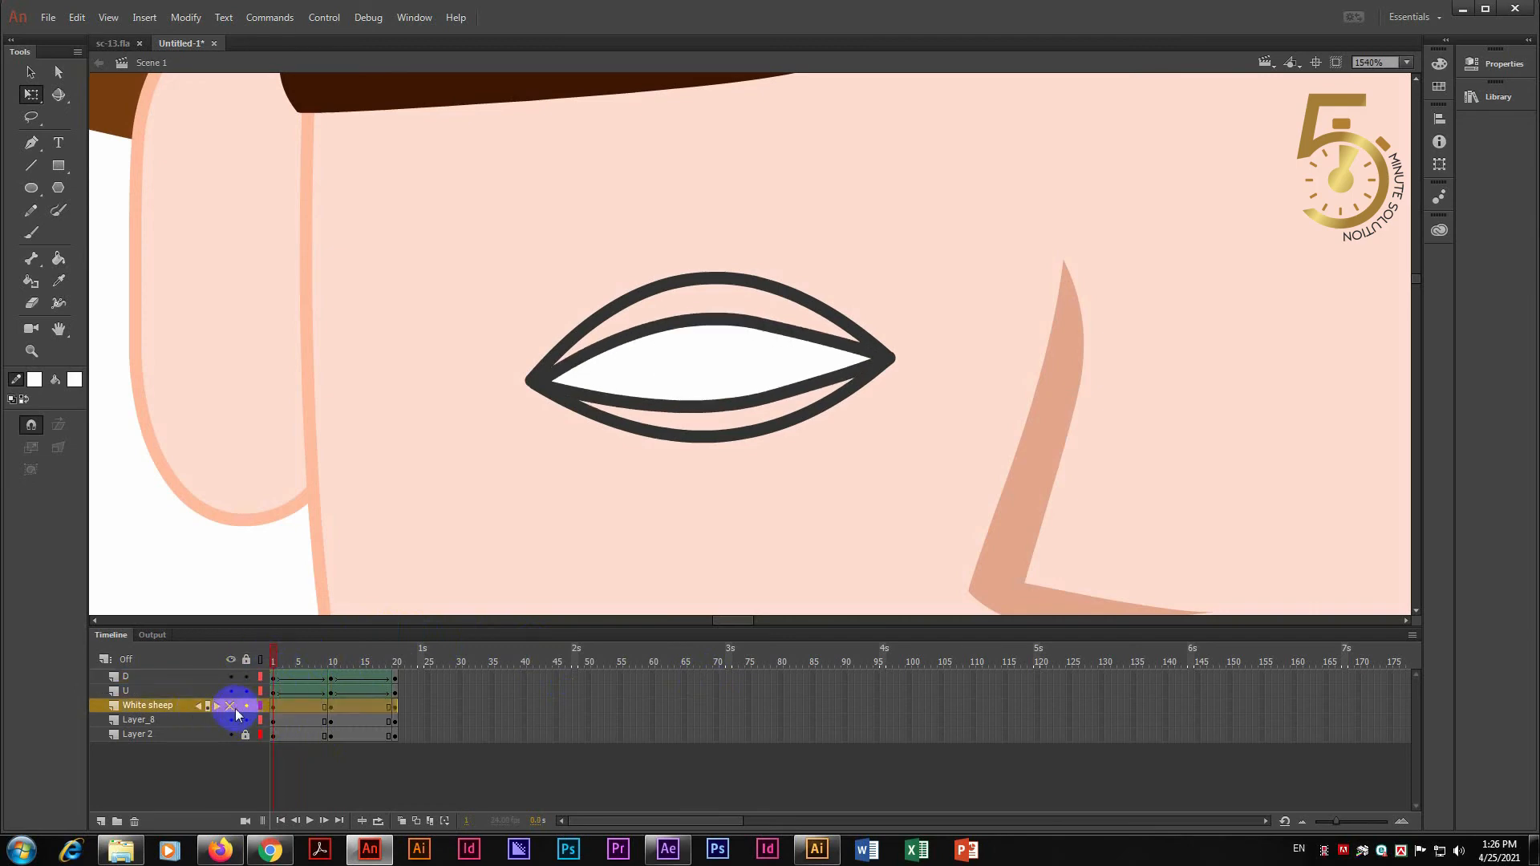
click(232, 707)
click(706, 378)
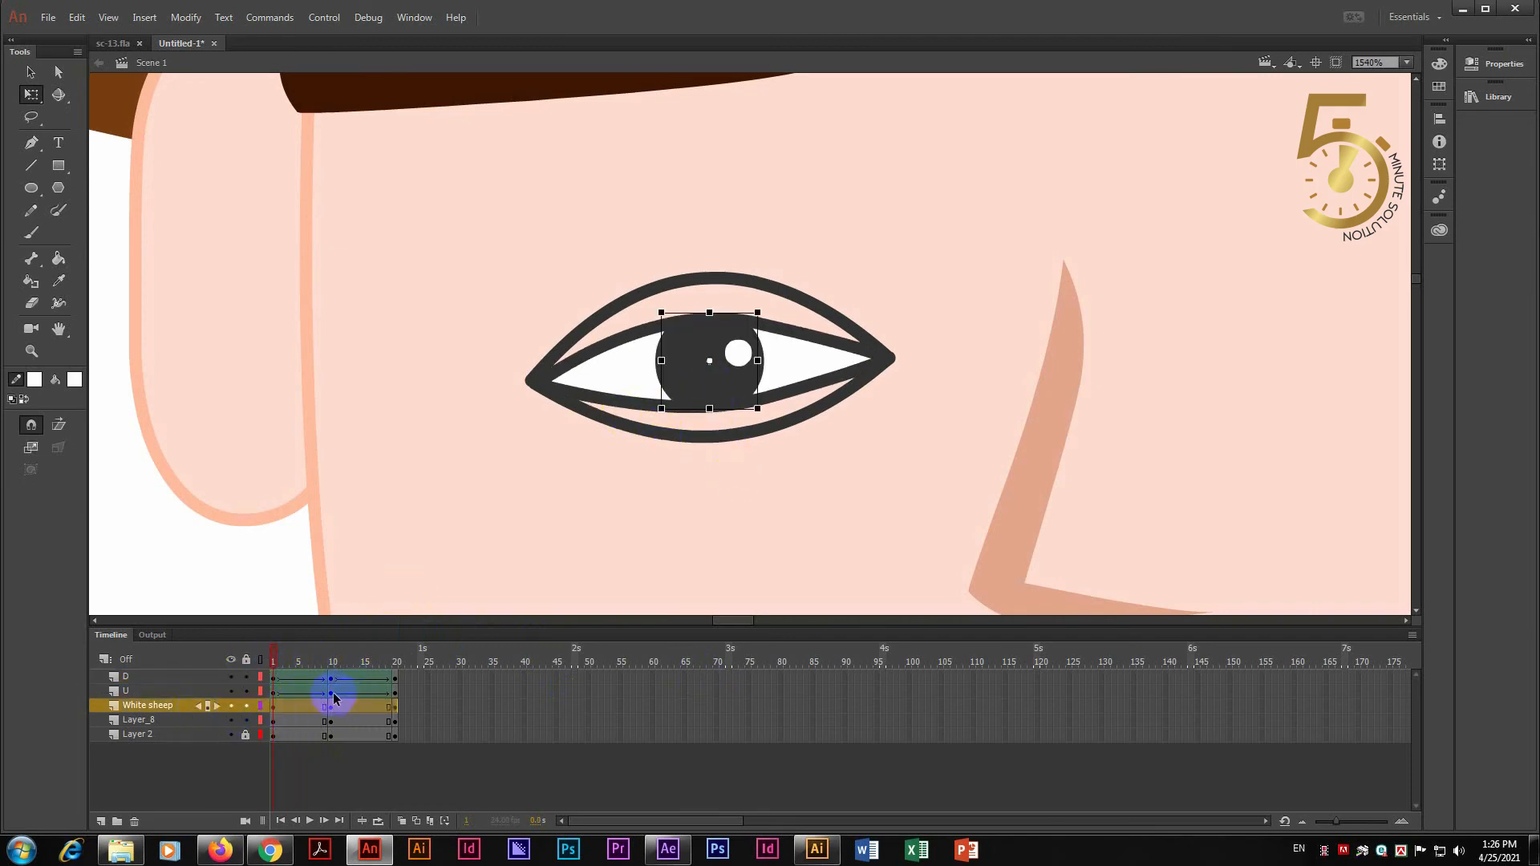
drag(331, 705, 345, 724)
click(381, 620)
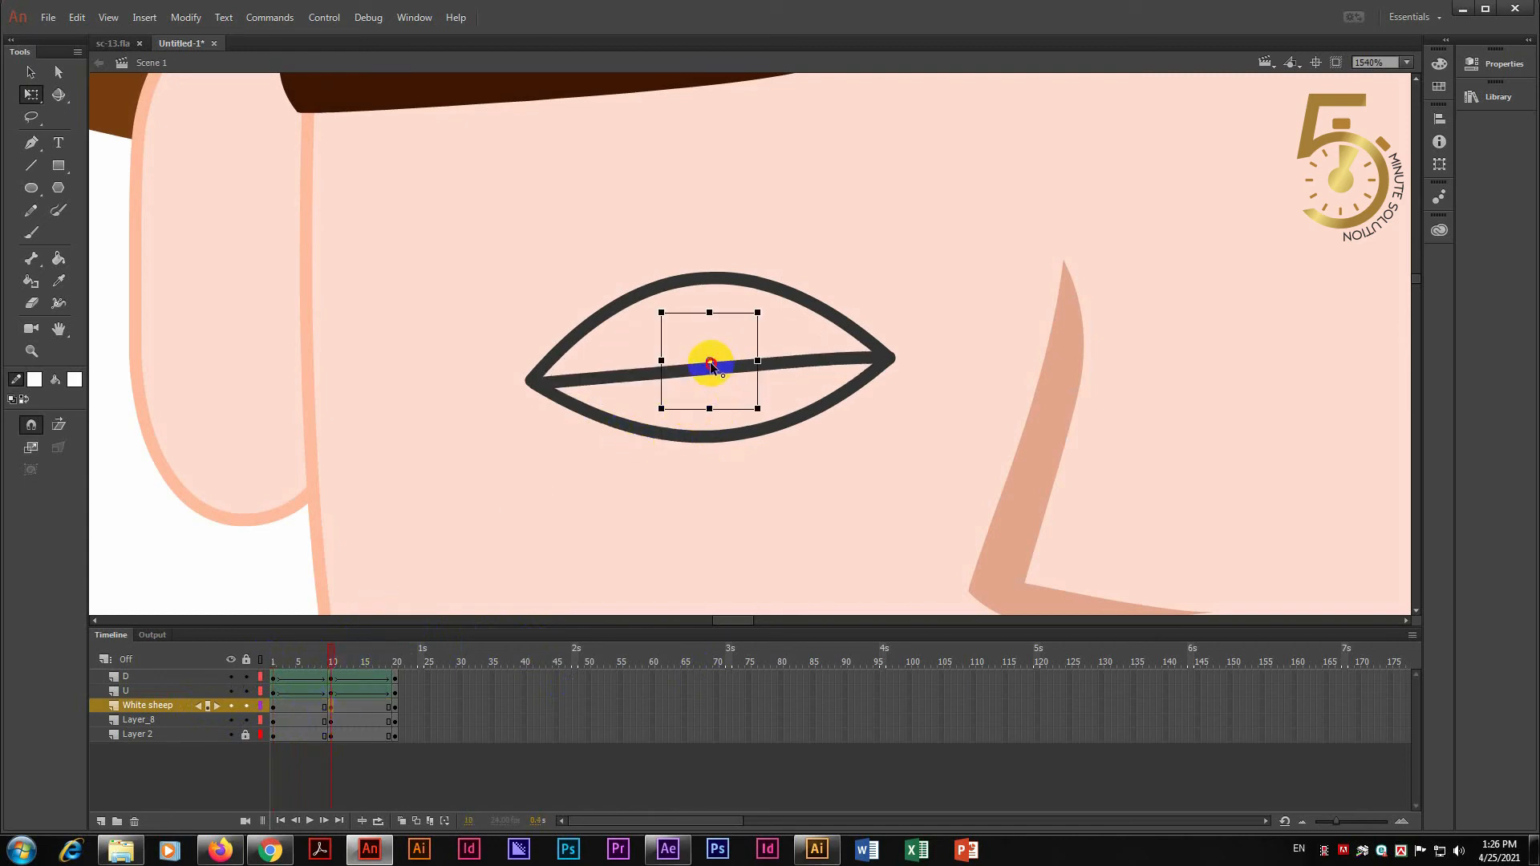
key(Down)
key(Down)
key(Down)
key(Down)
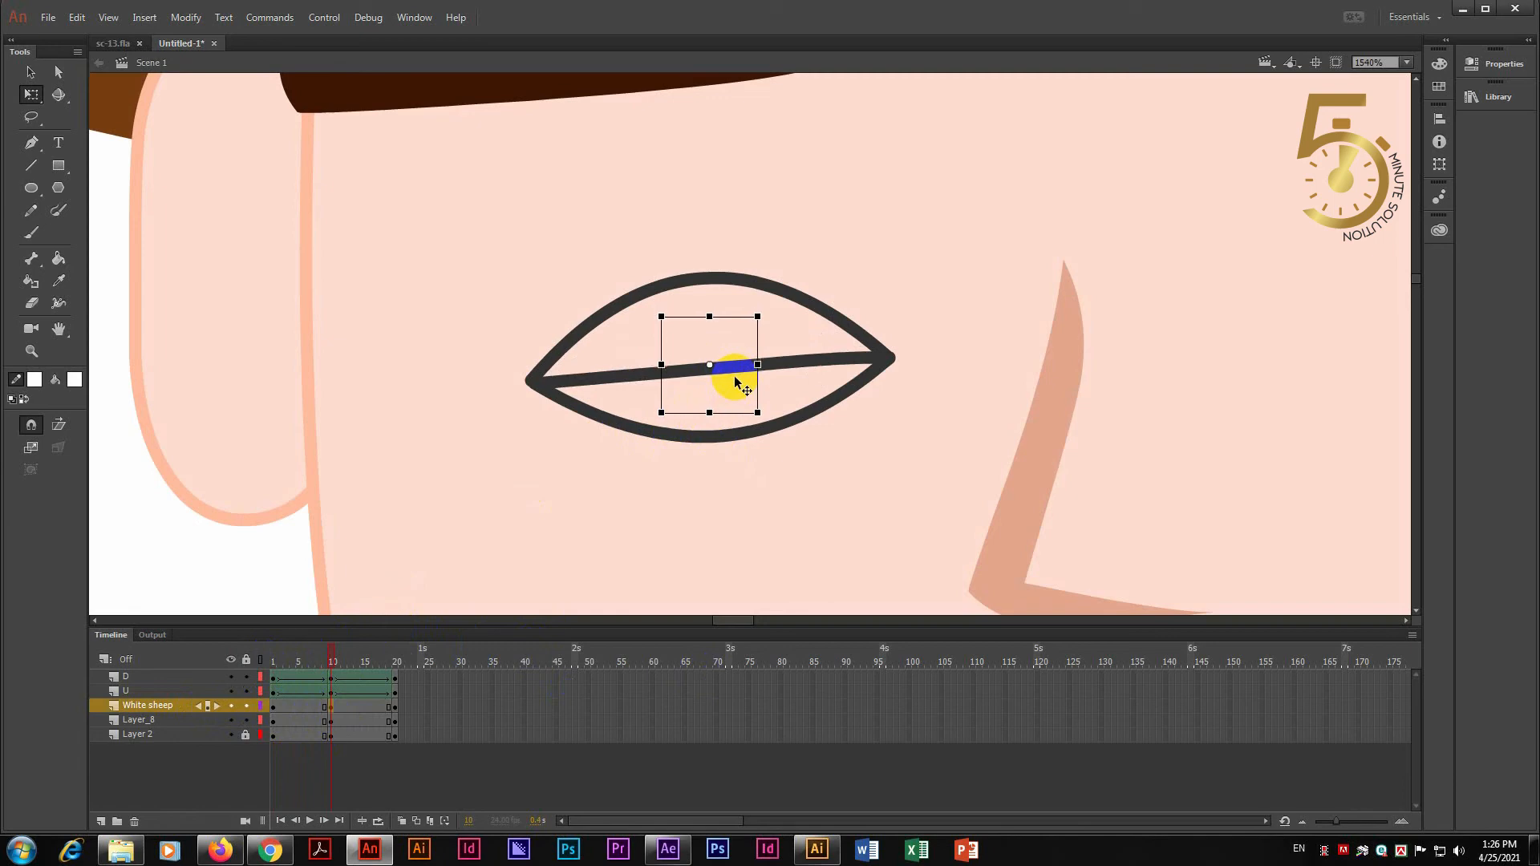
key(Down)
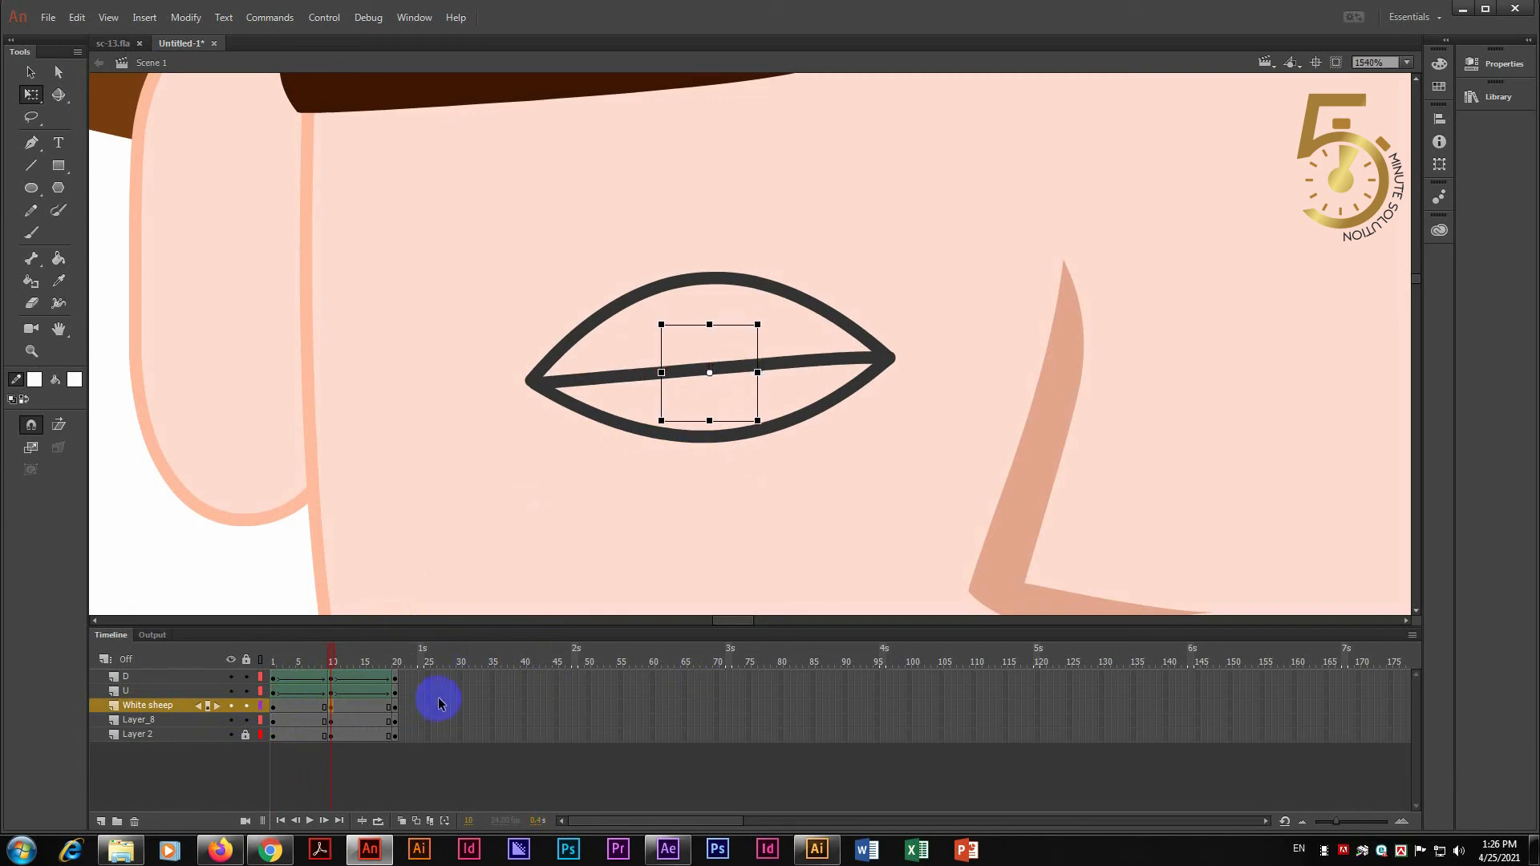
click(393, 705)
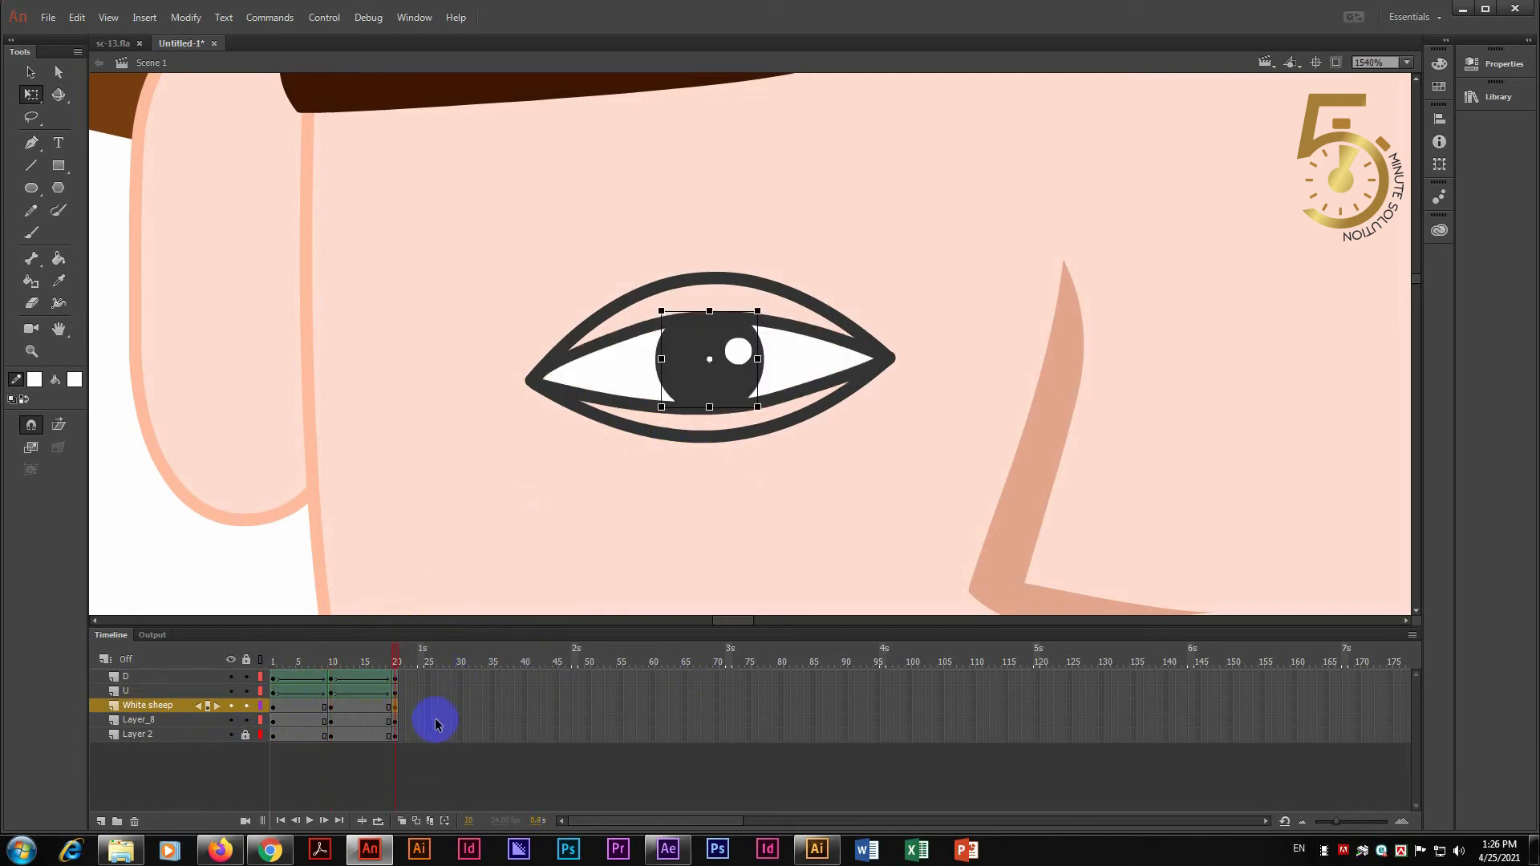
key(Up)
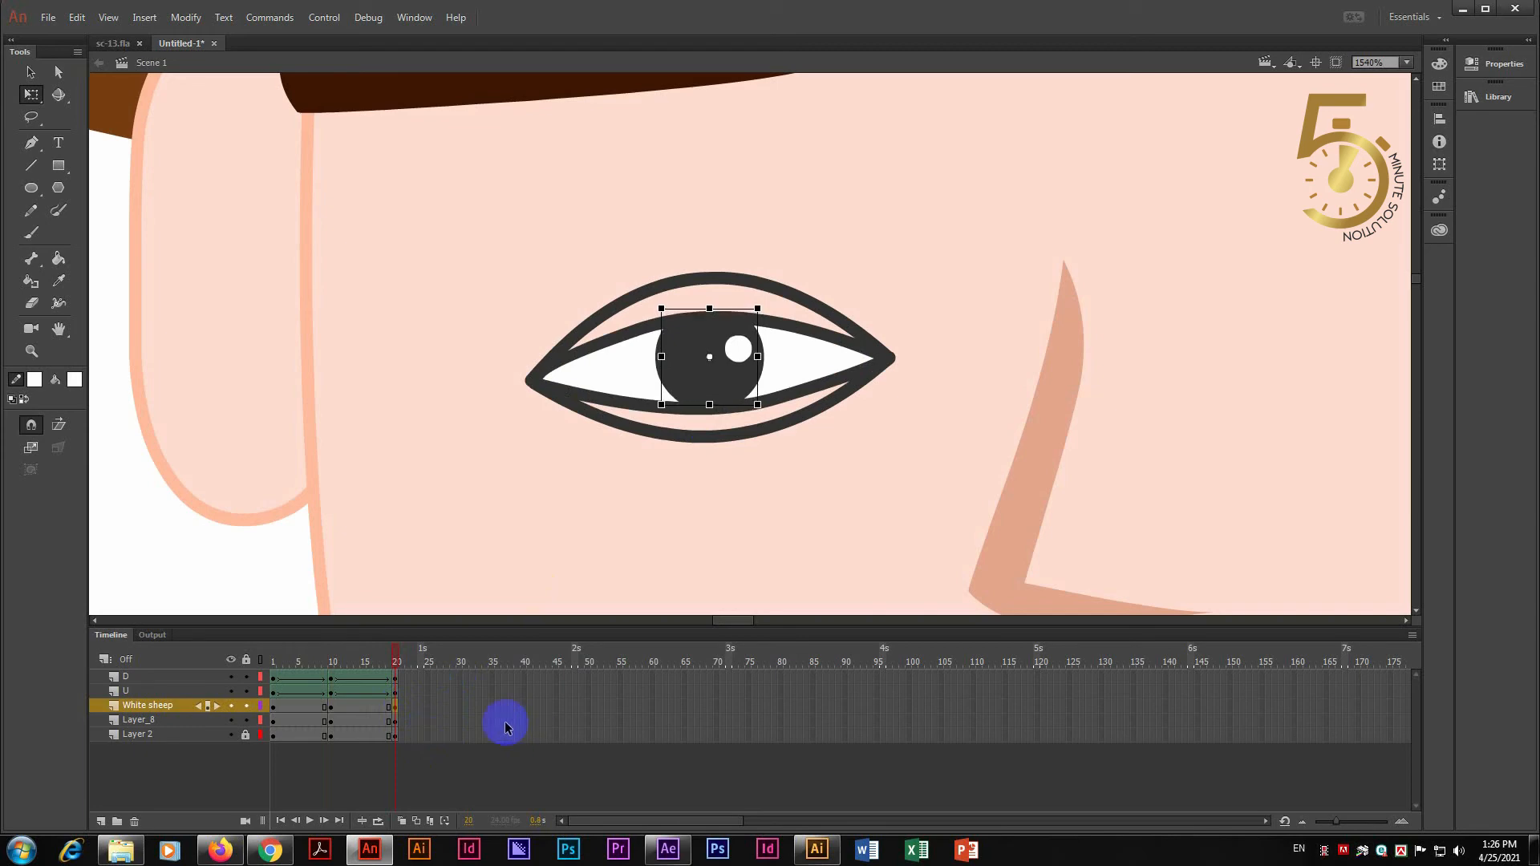
click(301, 707)
right_click(301, 707)
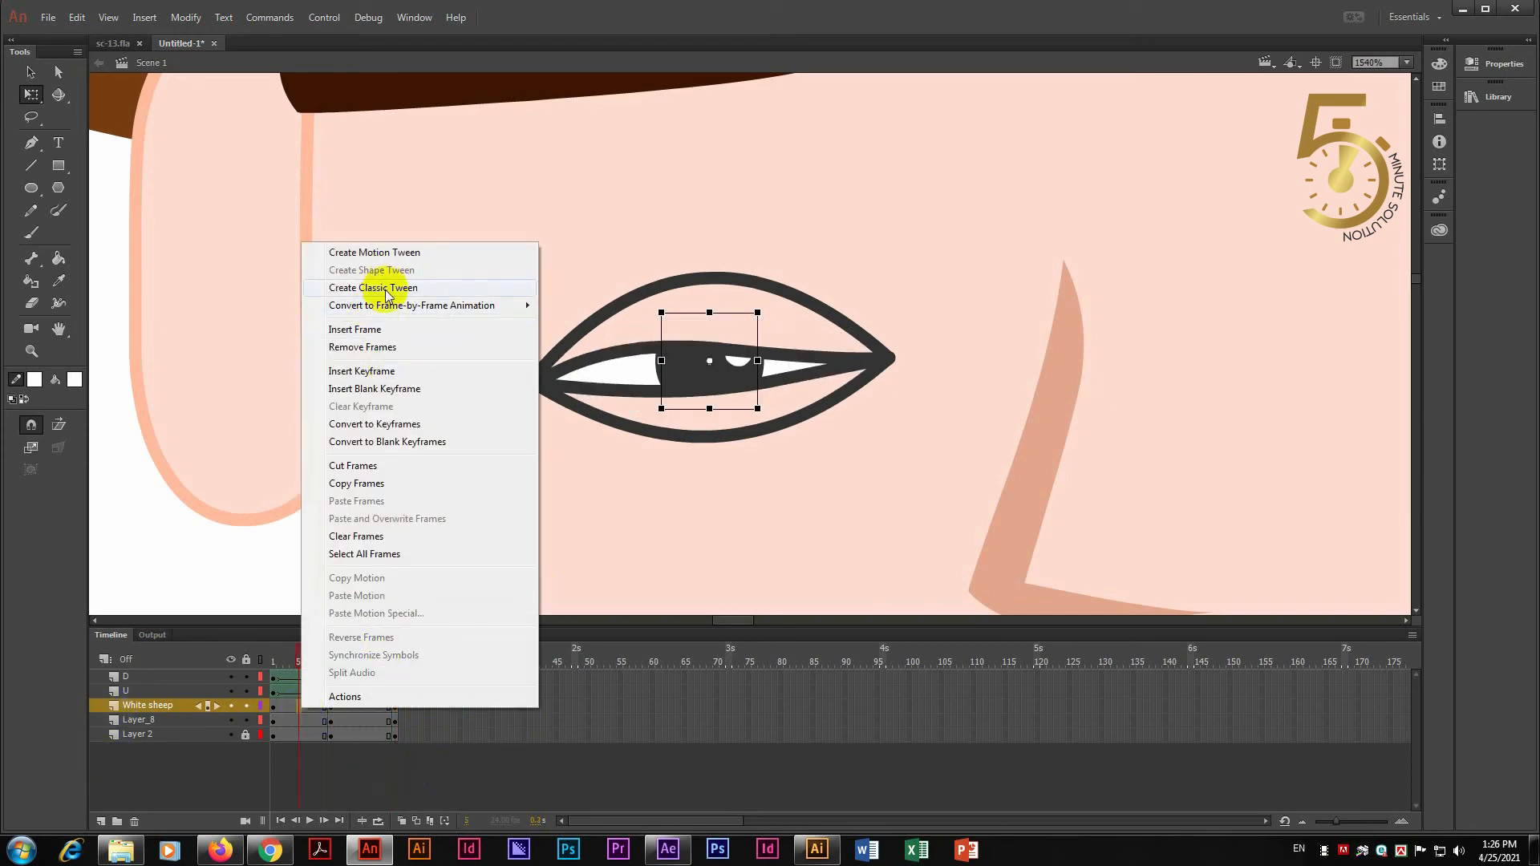
click(417, 717)
click(291, 714)
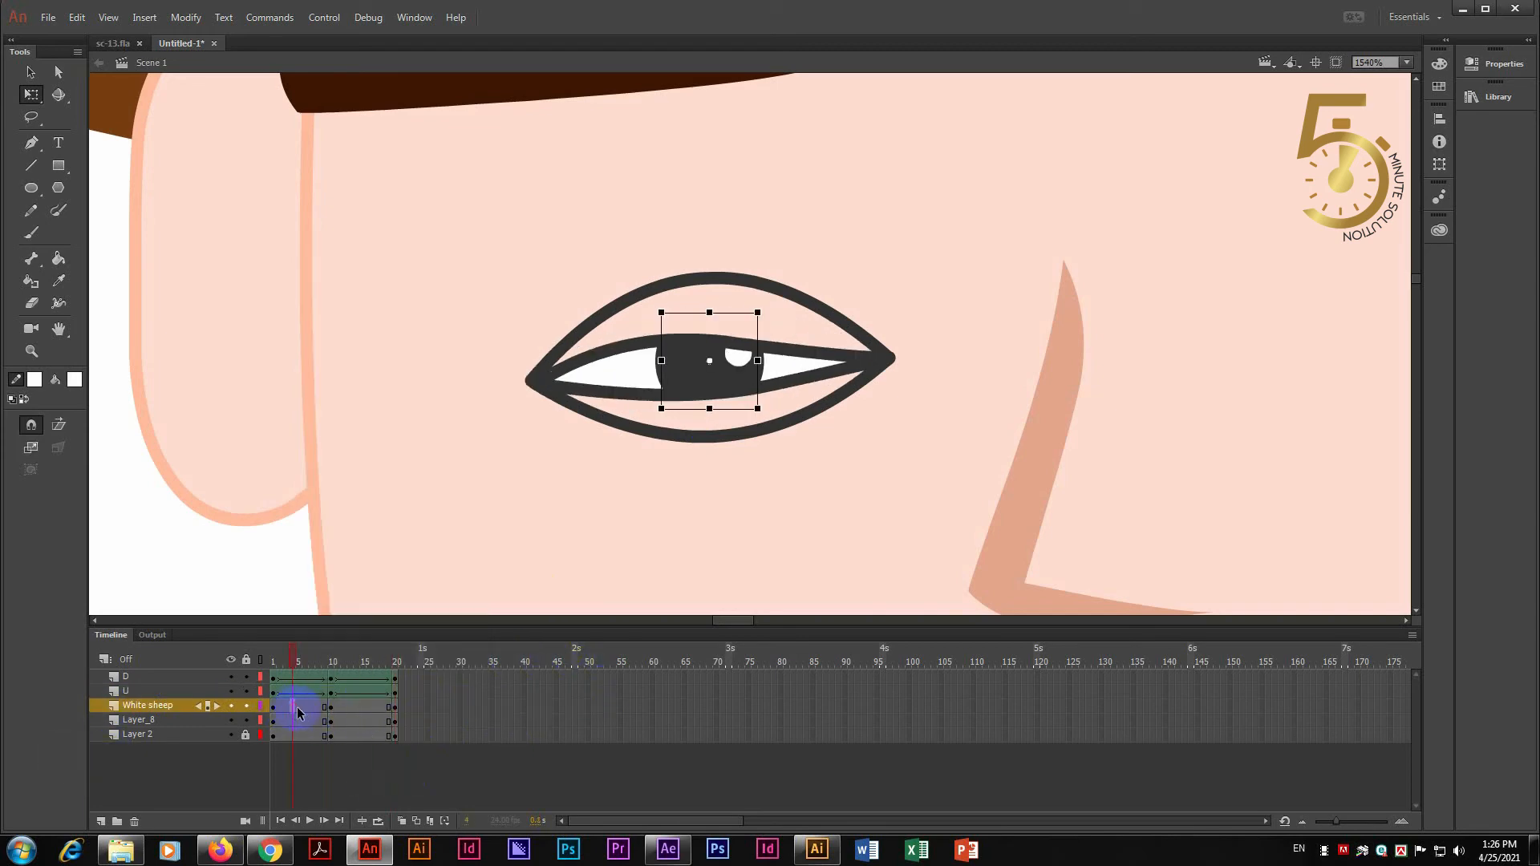
right_click(291, 715)
click(353, 735)
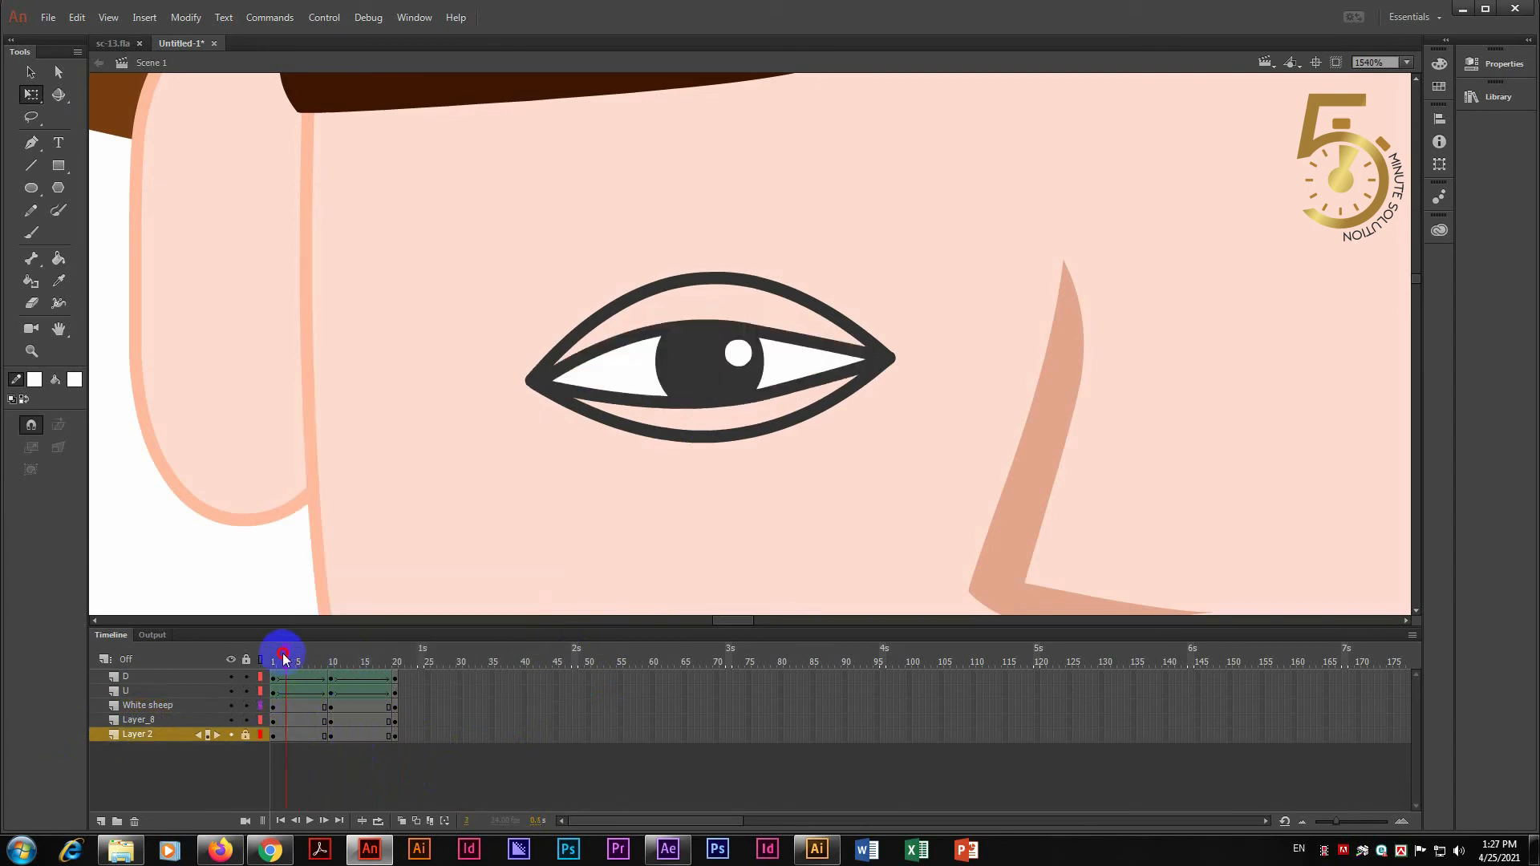
- Insert frames on all five layers to extend the timeline to frame 46
key(Return)
drag(560, 681, 556, 727)
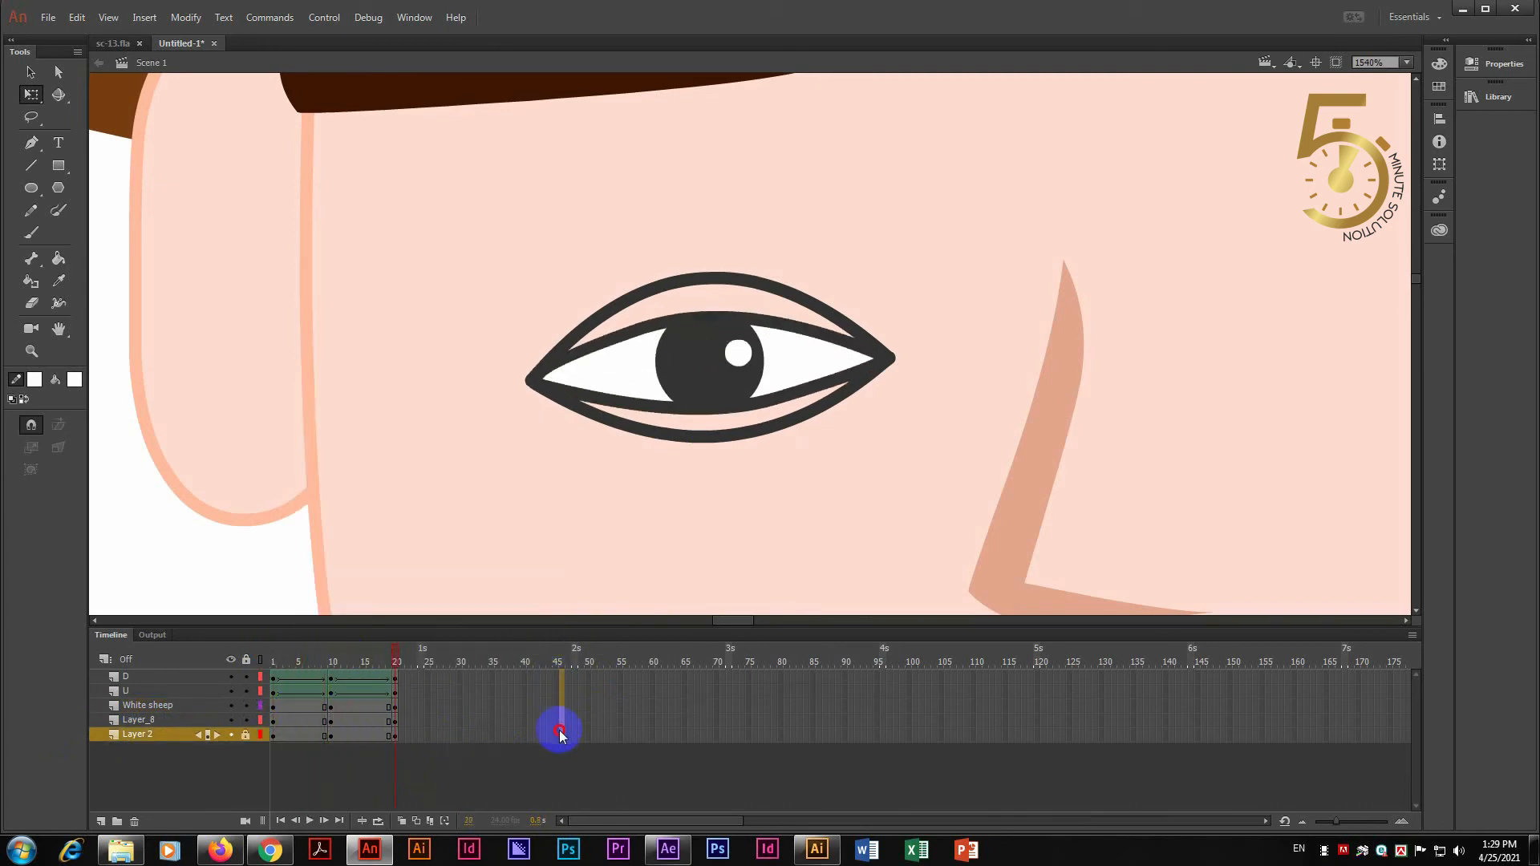
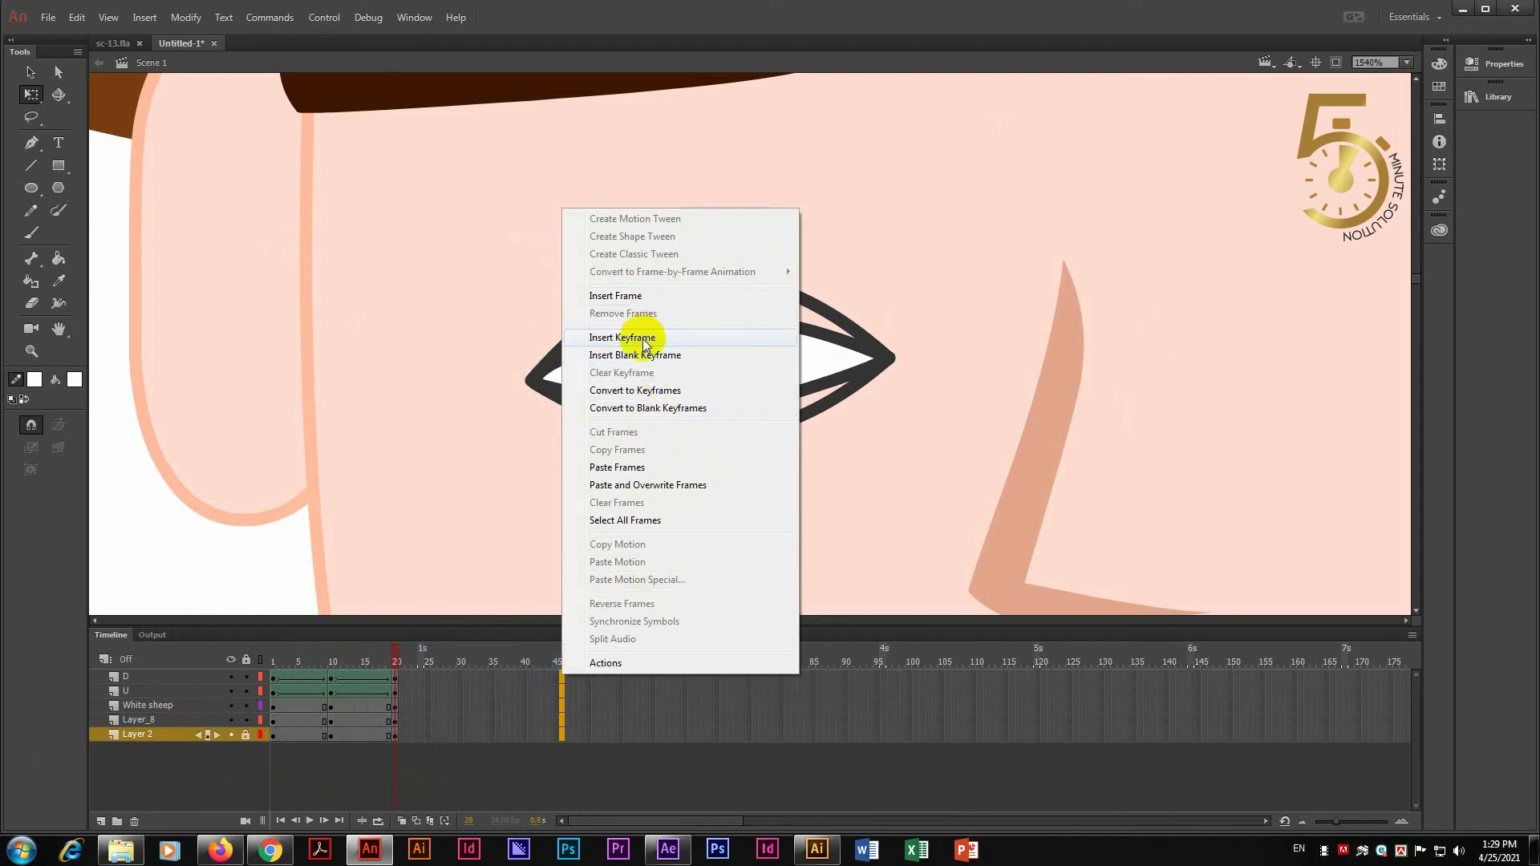
click(642, 297)
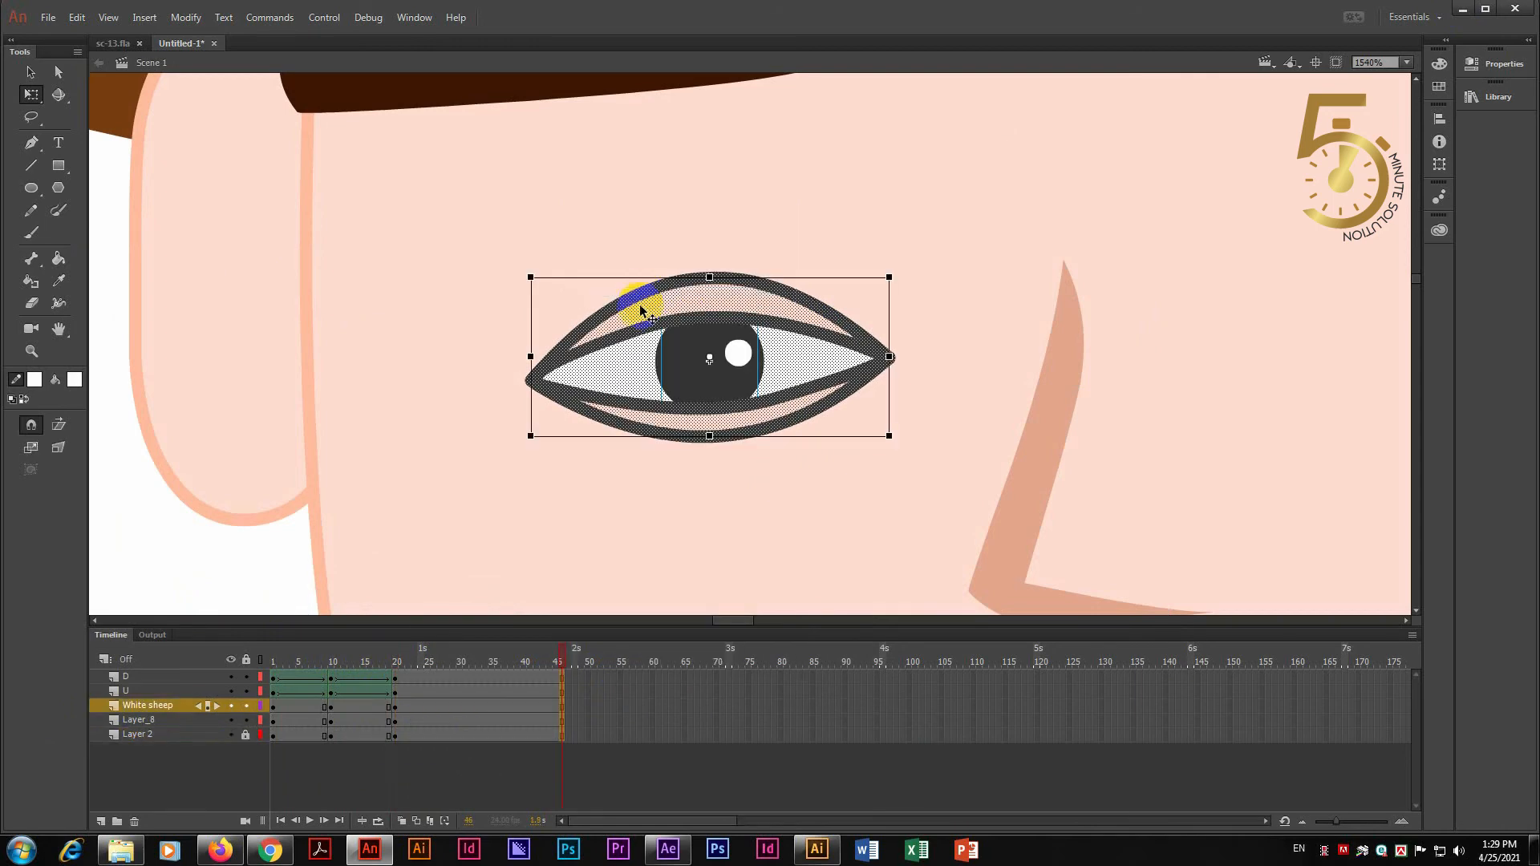
click(594, 722)
drag(398, 676, 275, 720)
right_click(343, 682)
click(567, 724)
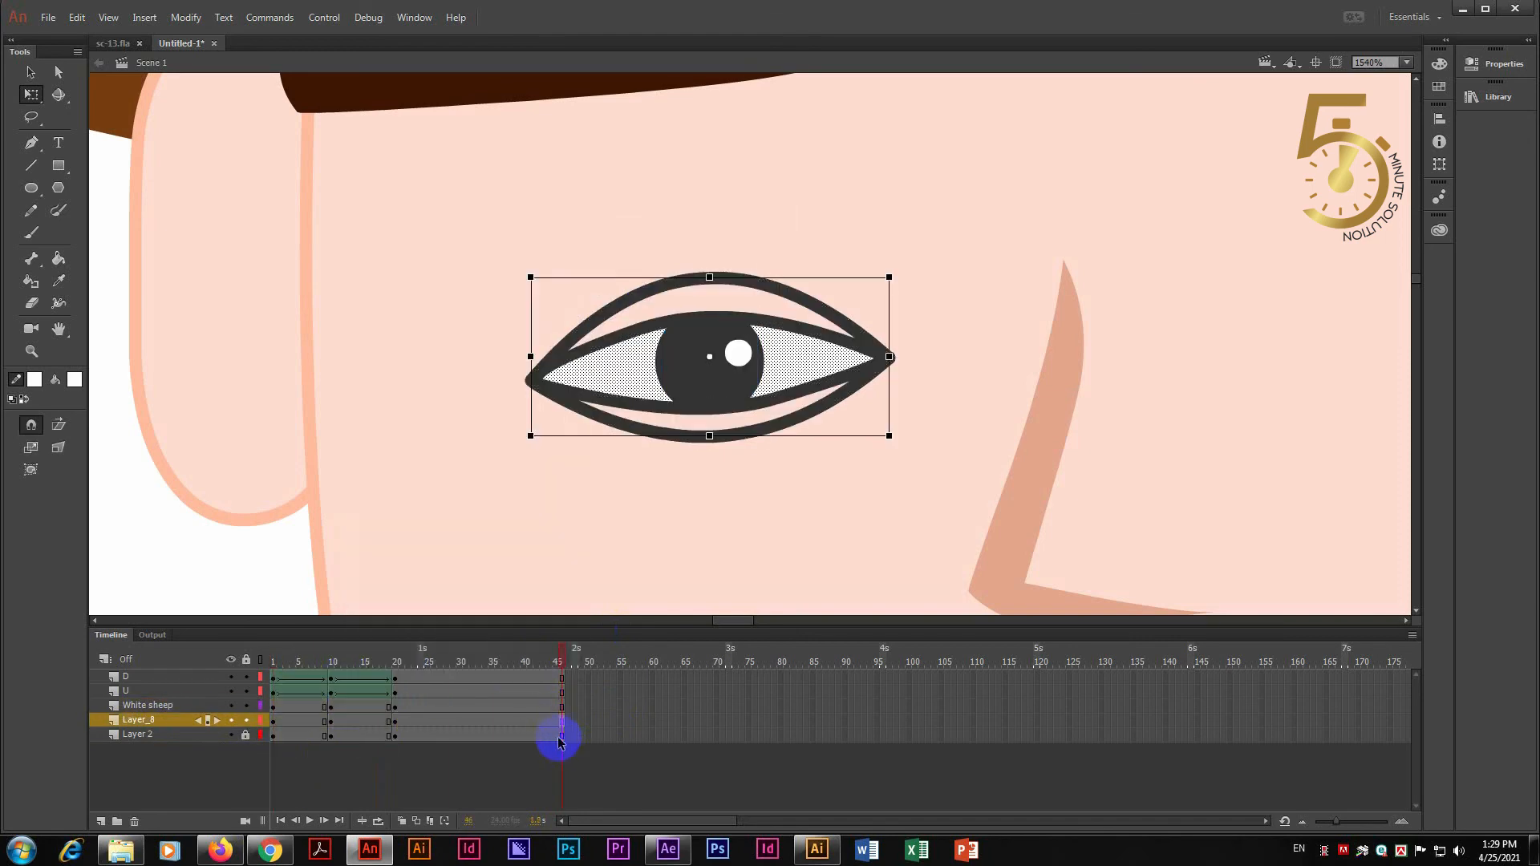
drag(540, 697, 286, 666)
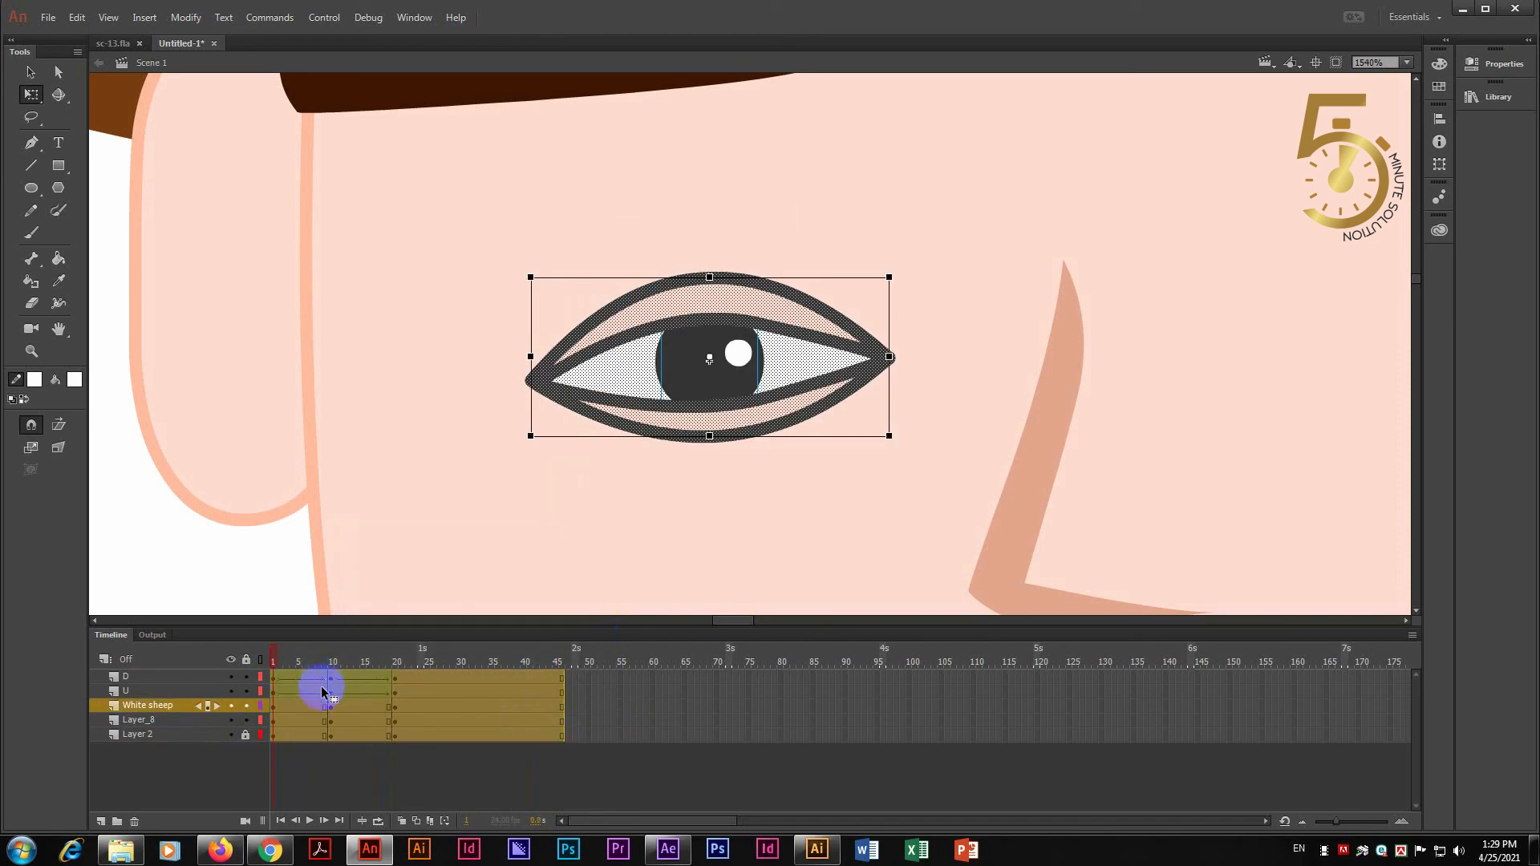
click(498, 720)
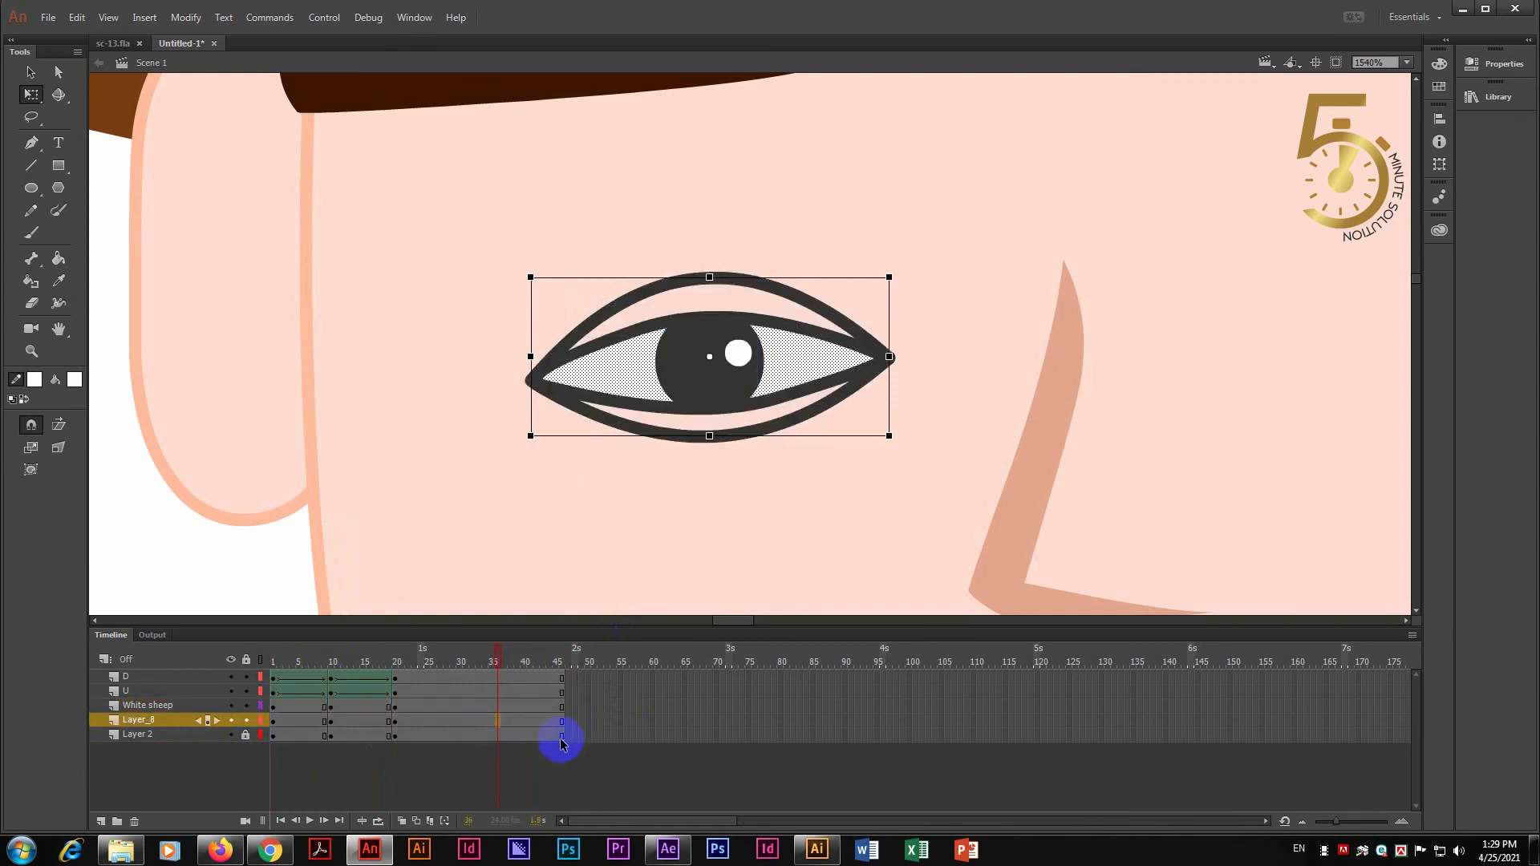
drag(561, 742, 282, 650)
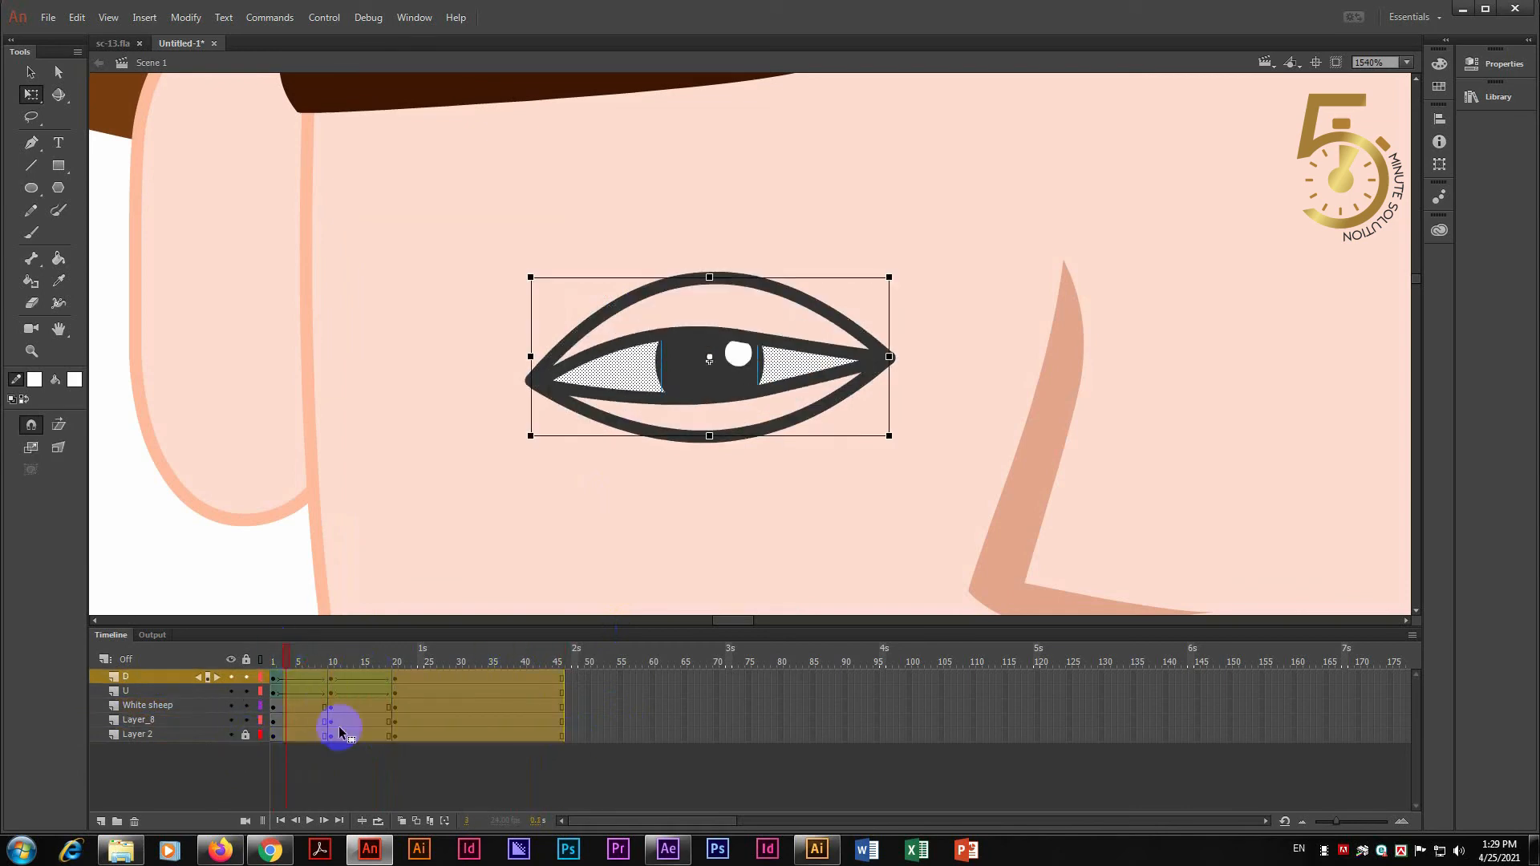
click(389, 736)
click(491, 706)
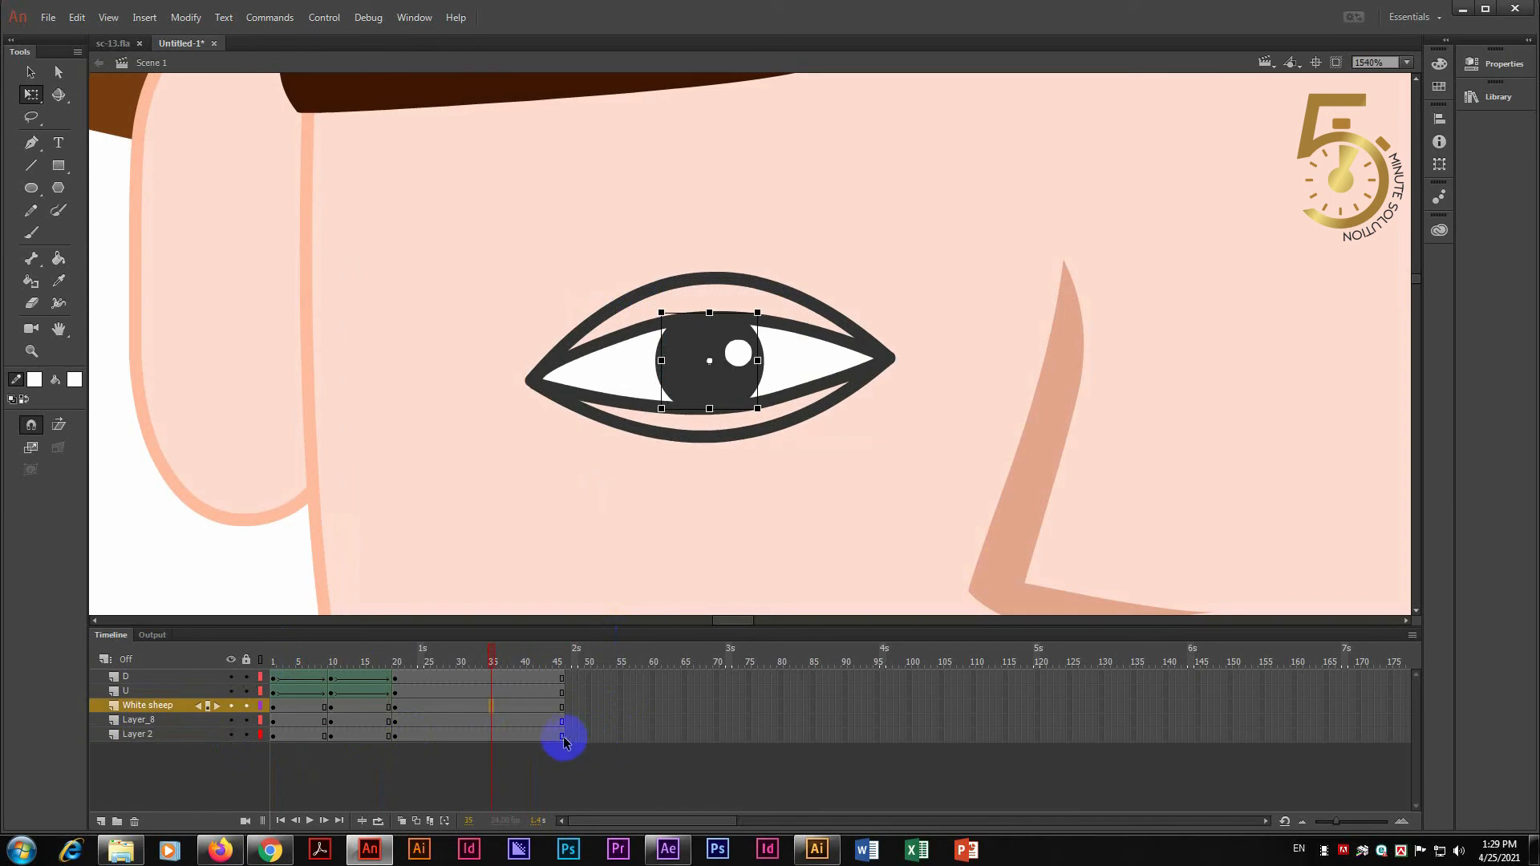
- Copy frames 1 to 46 of layers D, U, White sheep and Layer_8 and paste them over the empty frames starting at frame 47
drag(564, 742, 276, 678)
right_click(292, 679)
click(361, 453)
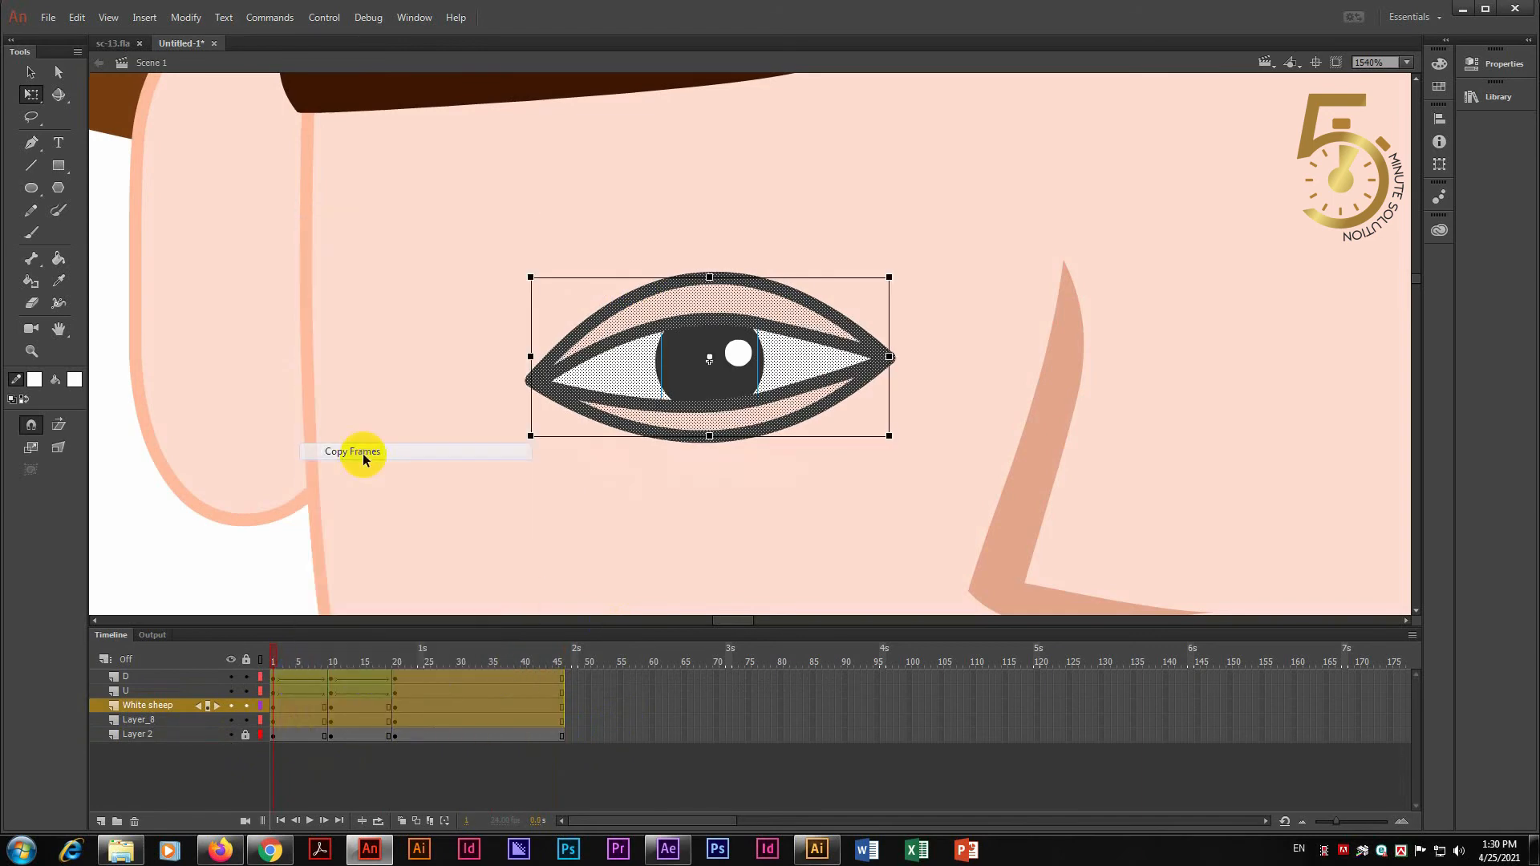
right_click(583, 699)
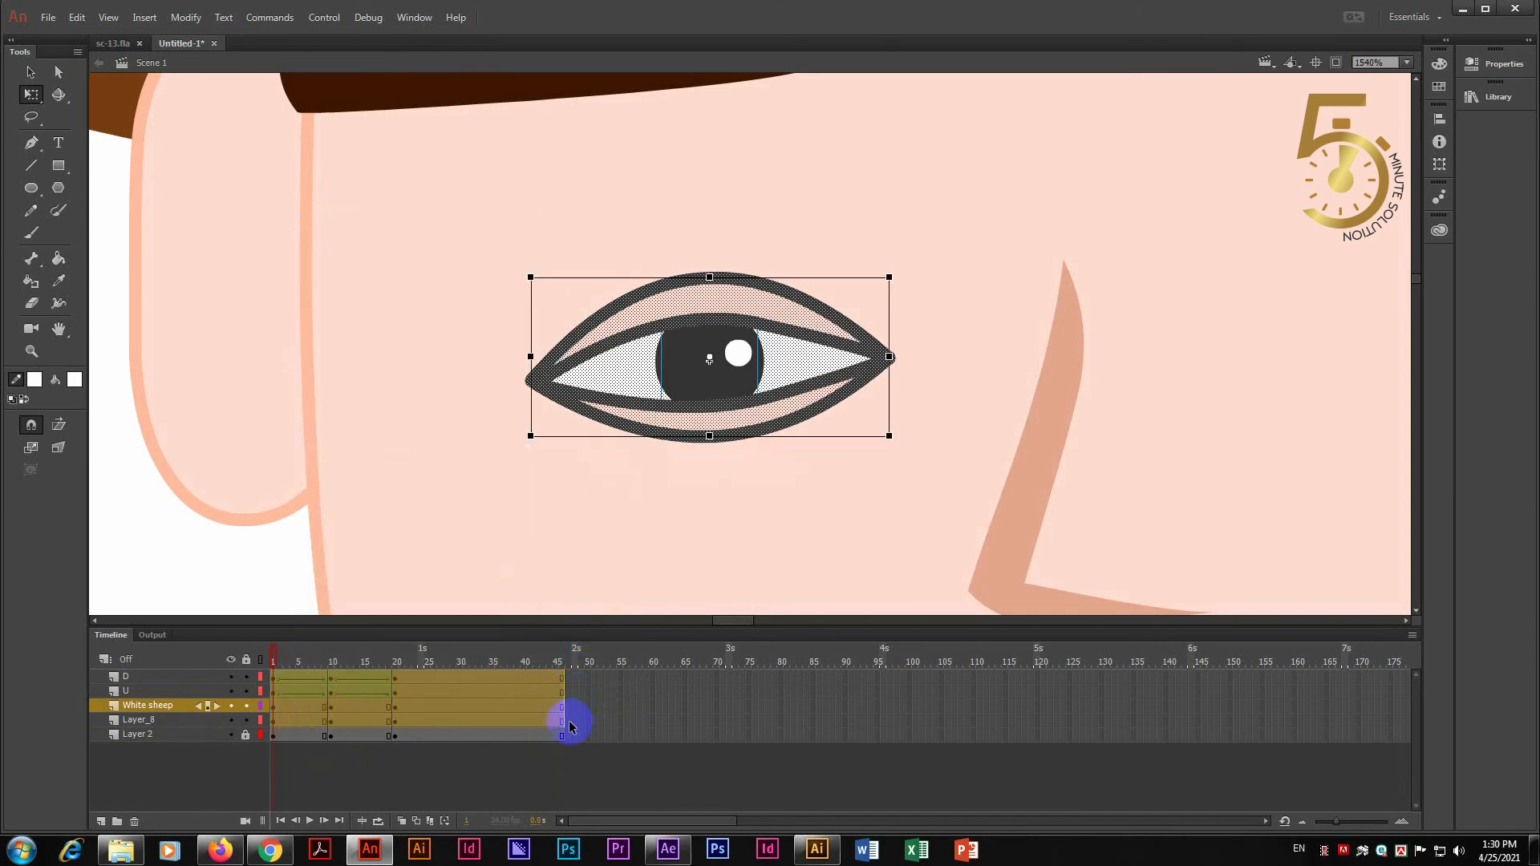
click(569, 722)
click(572, 707)
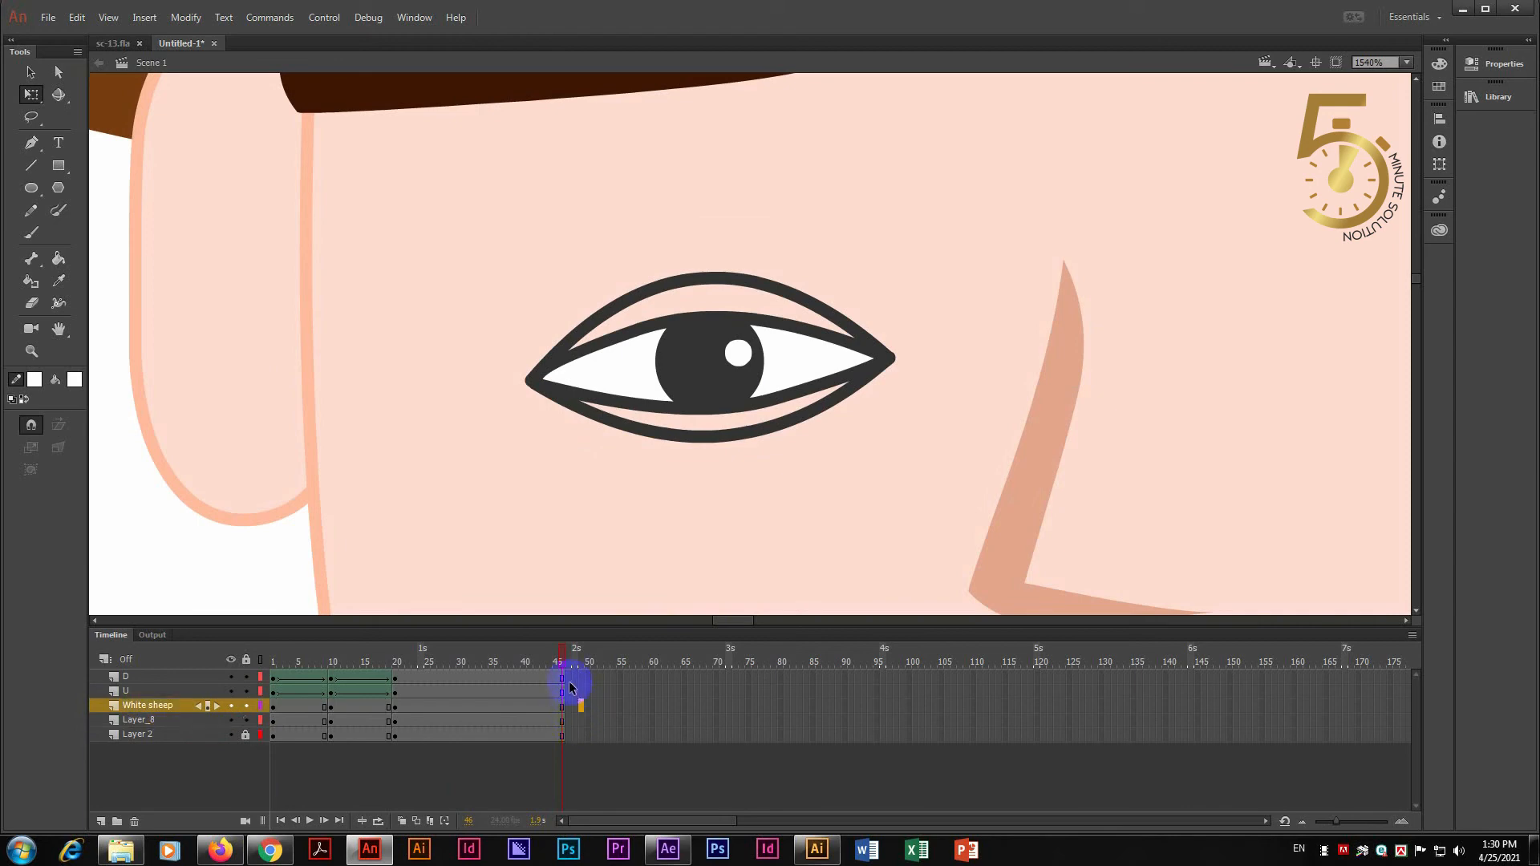
drag(568, 682, 936, 719)
right_click(764, 685)
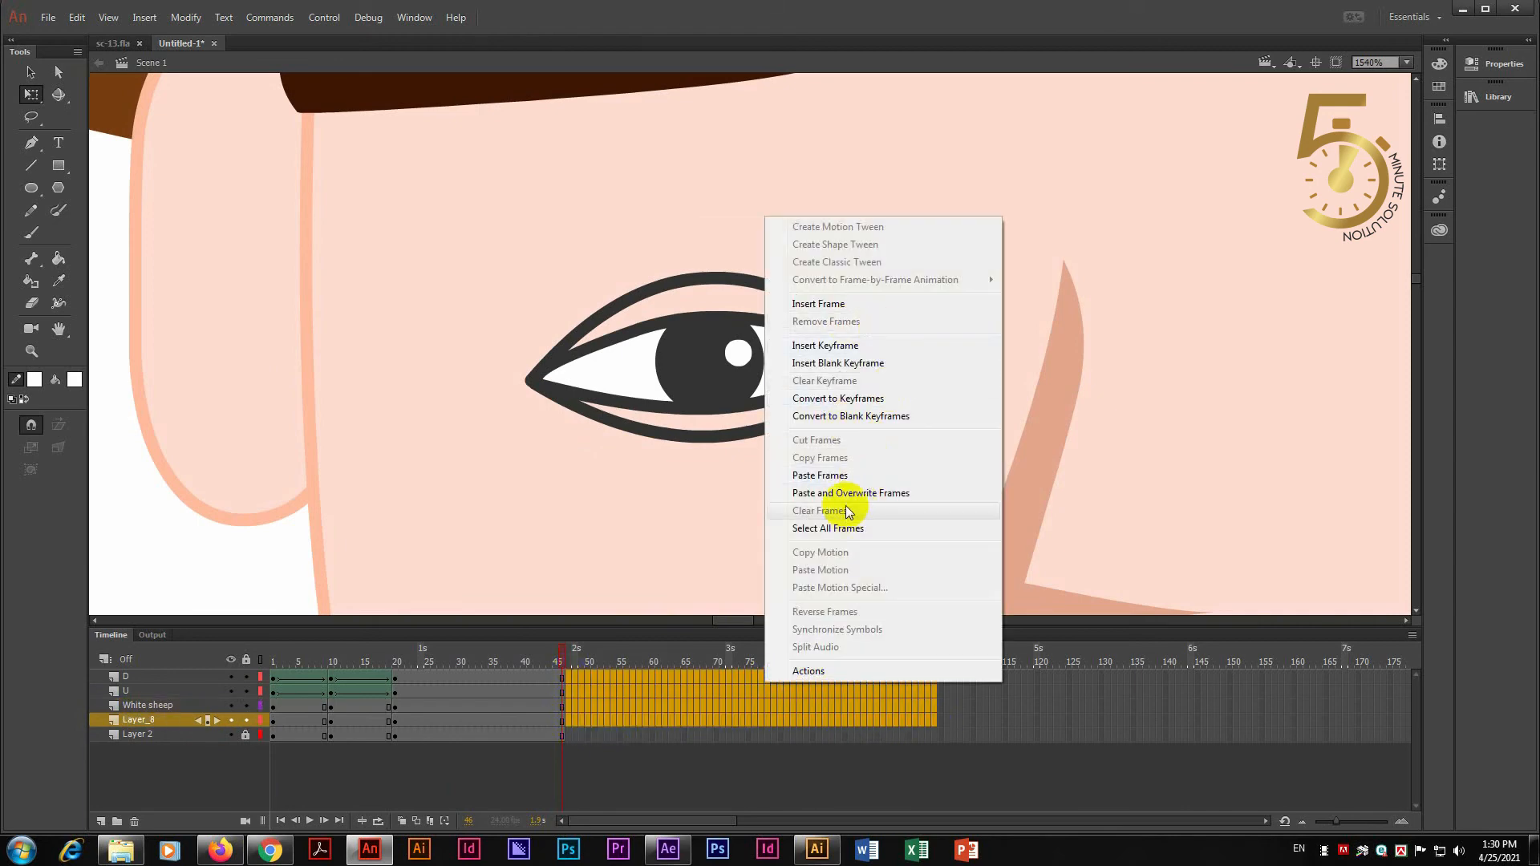
click(848, 492)
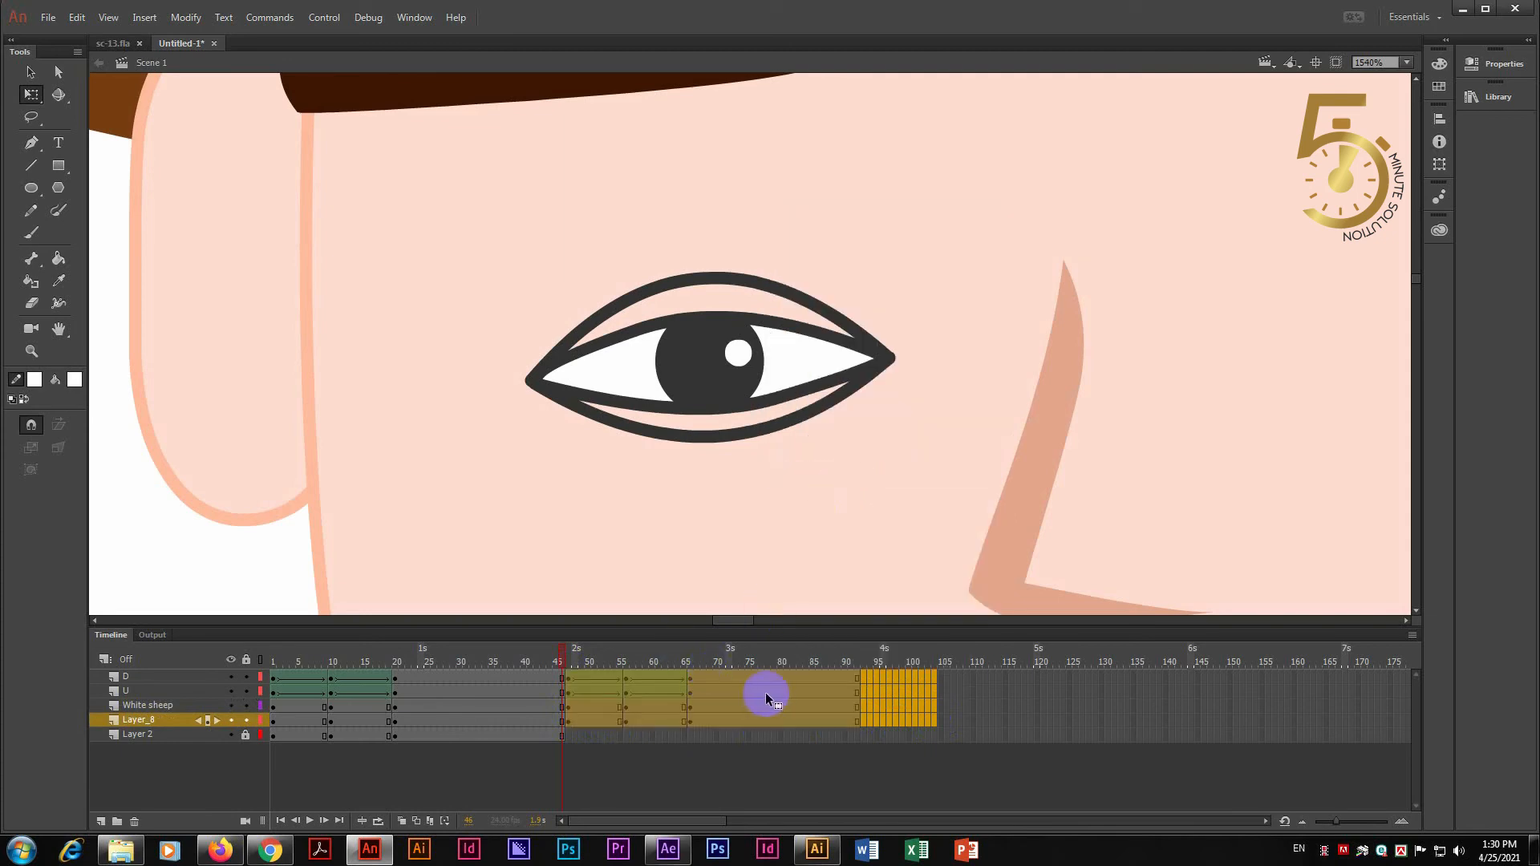
- Play back the timeline to review the repeated blink
click(766, 692)
drag(774, 679, 303, 681)
key(Return)
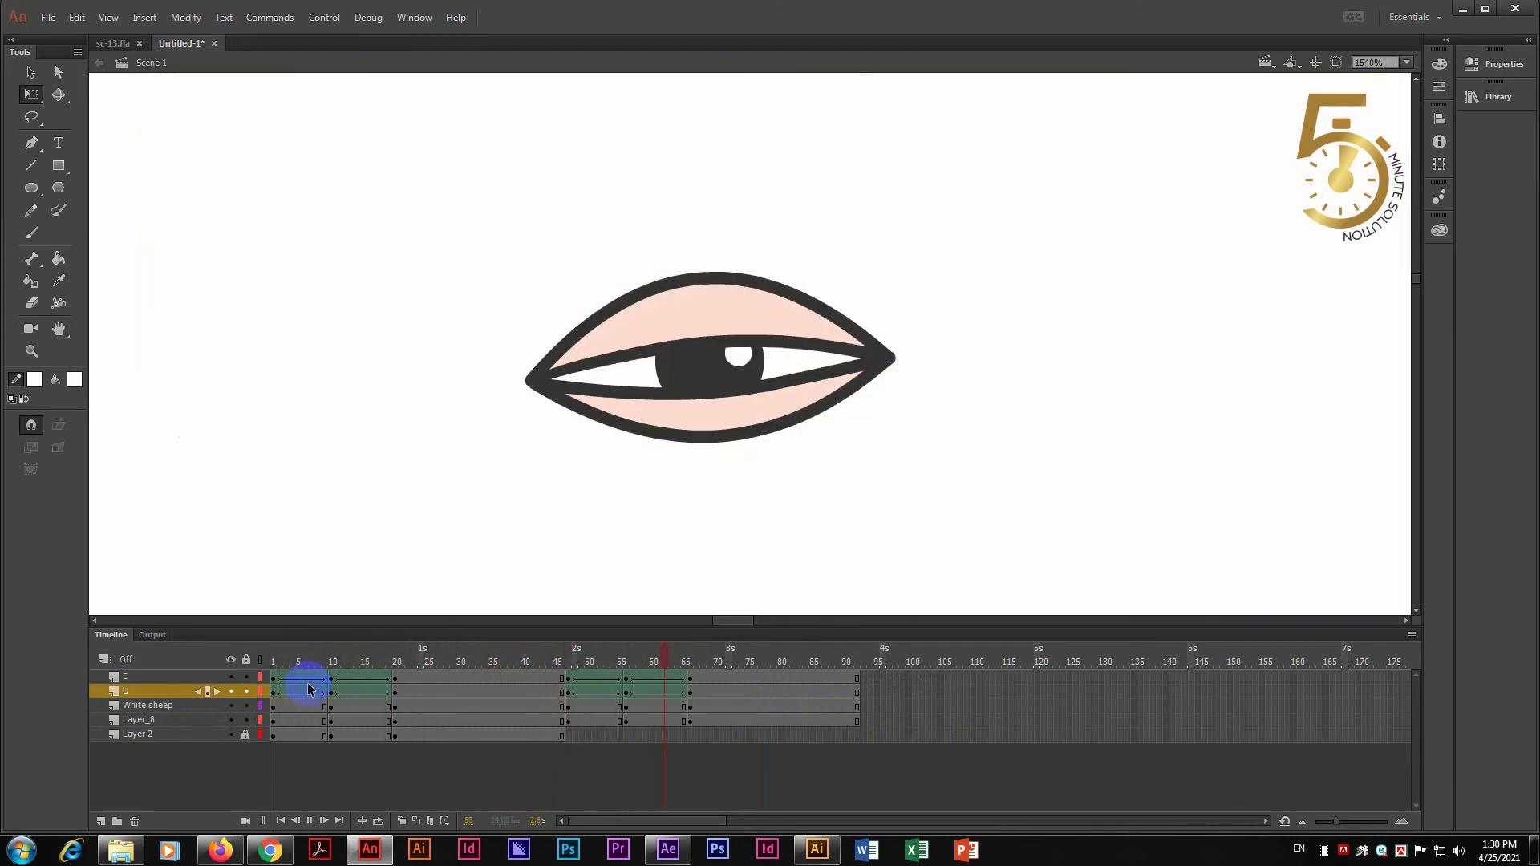
- Extend Layer 2 to frame 92 so the farmer's body lasts as long as the eye layers
click(580, 734)
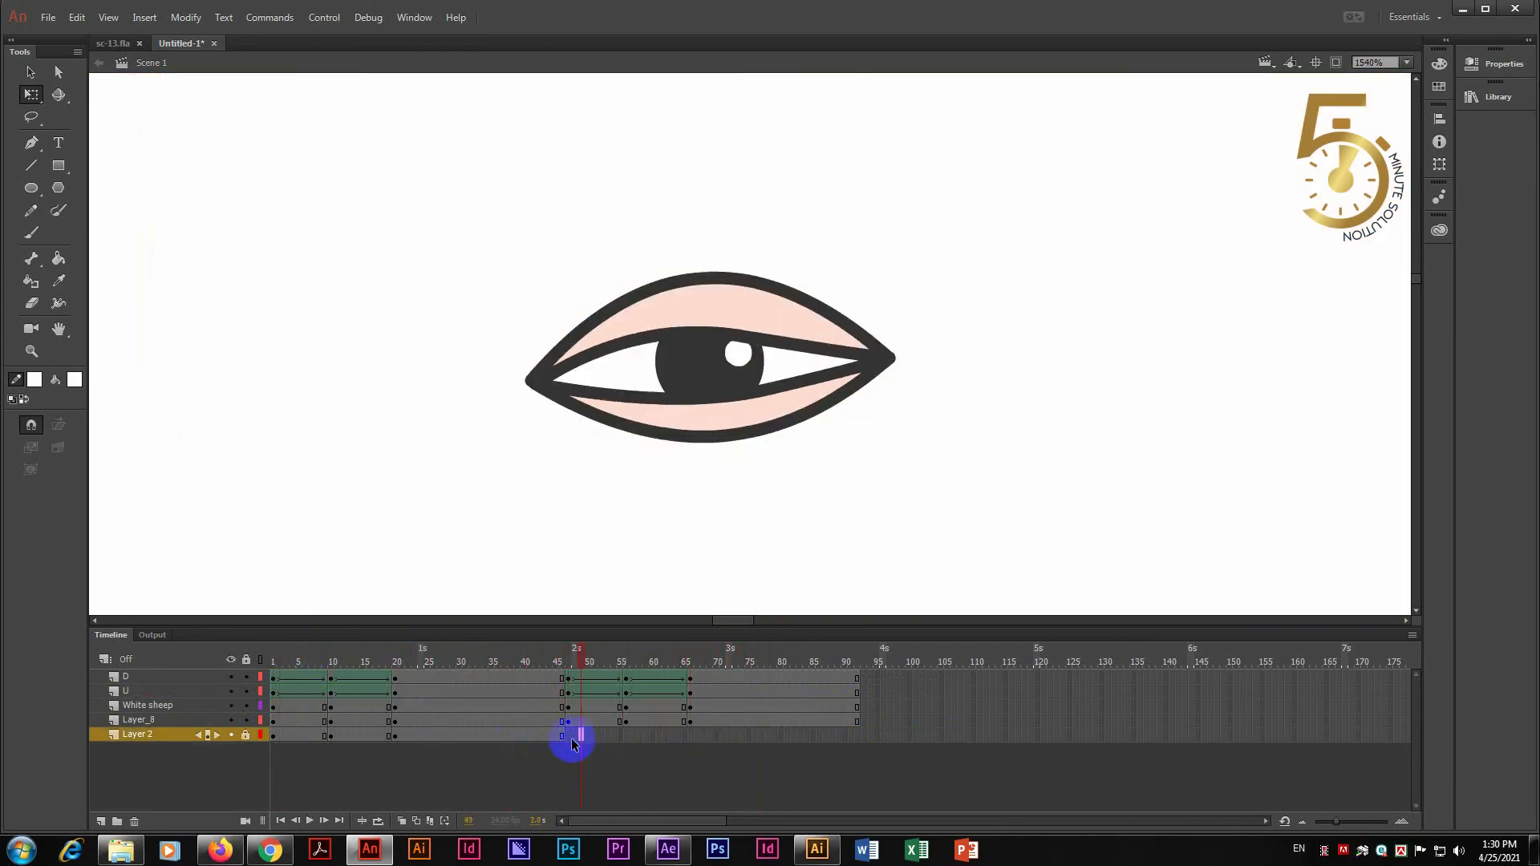
right_click(858, 734)
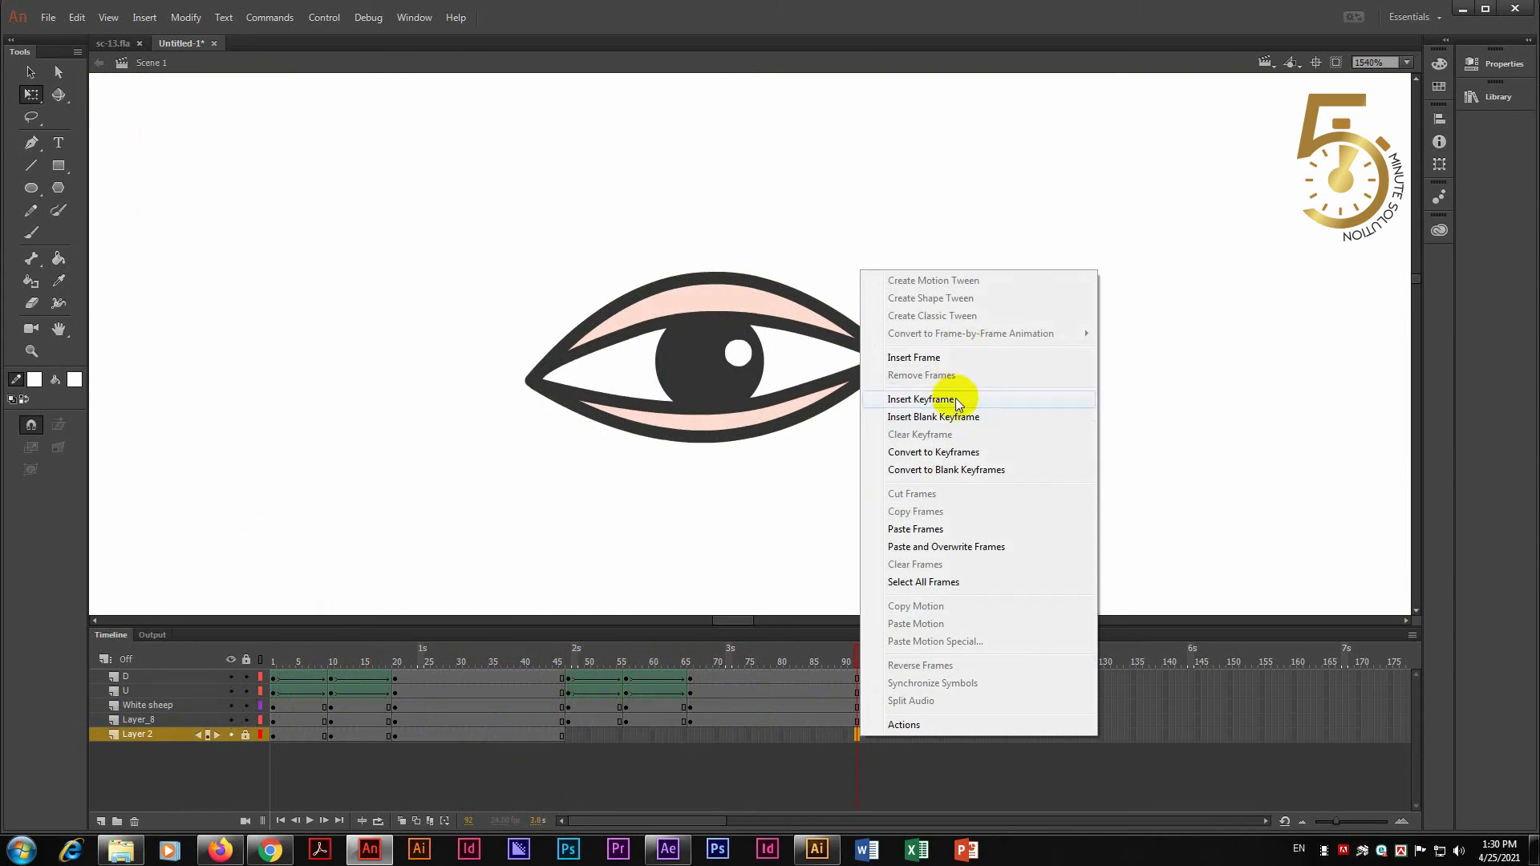
click(948, 357)
click(902, 720)
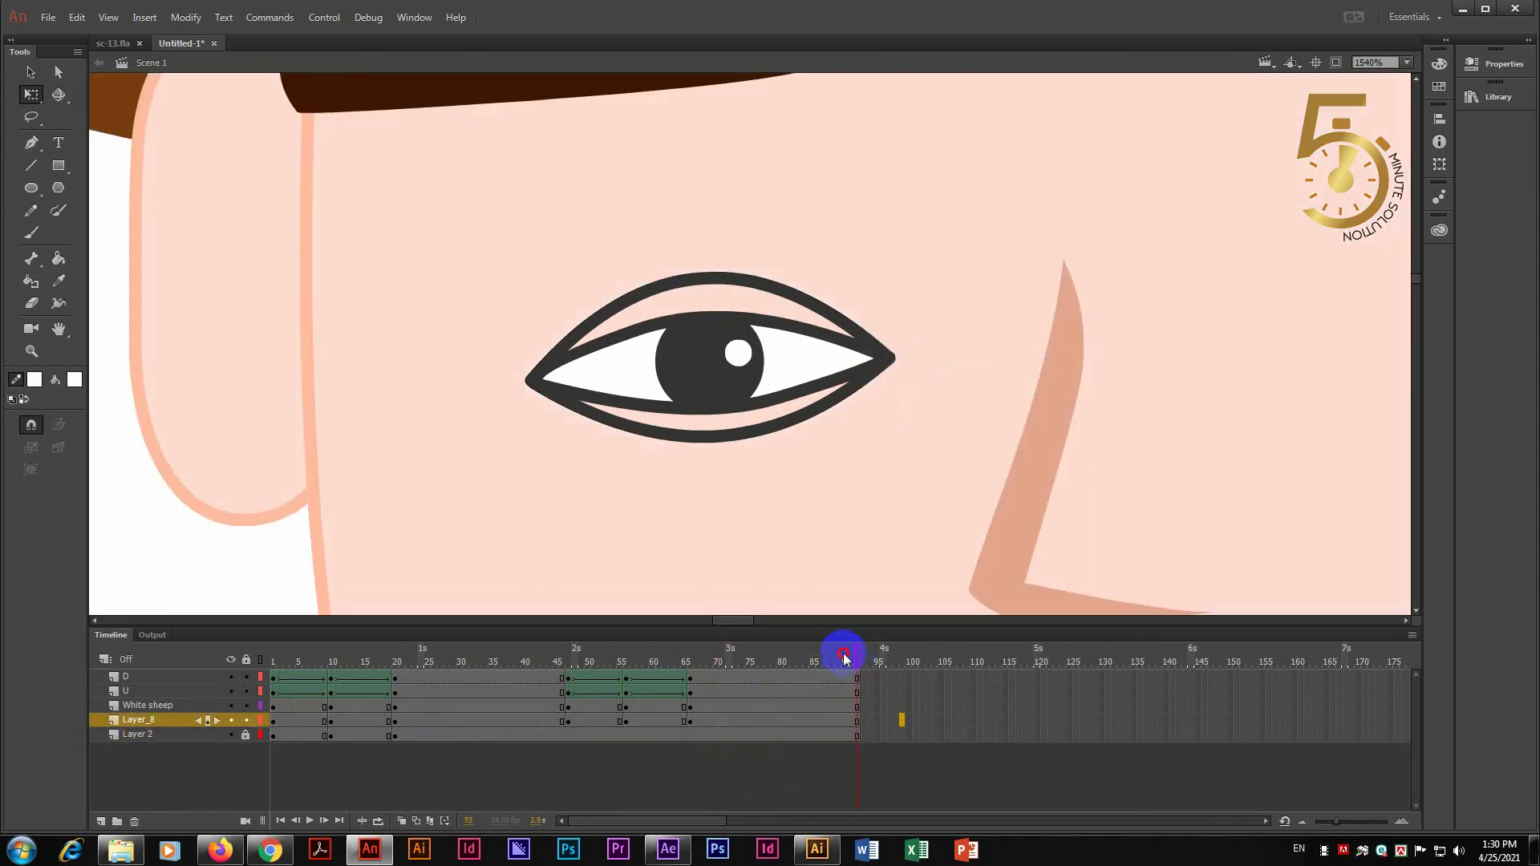
- Cut all frames of the eye layers D, U, White sheep and Layer_8 from the main timeline
drag(846, 657, 293, 667)
key(ctrl+minus)
key(v)
right_click(294, 667)
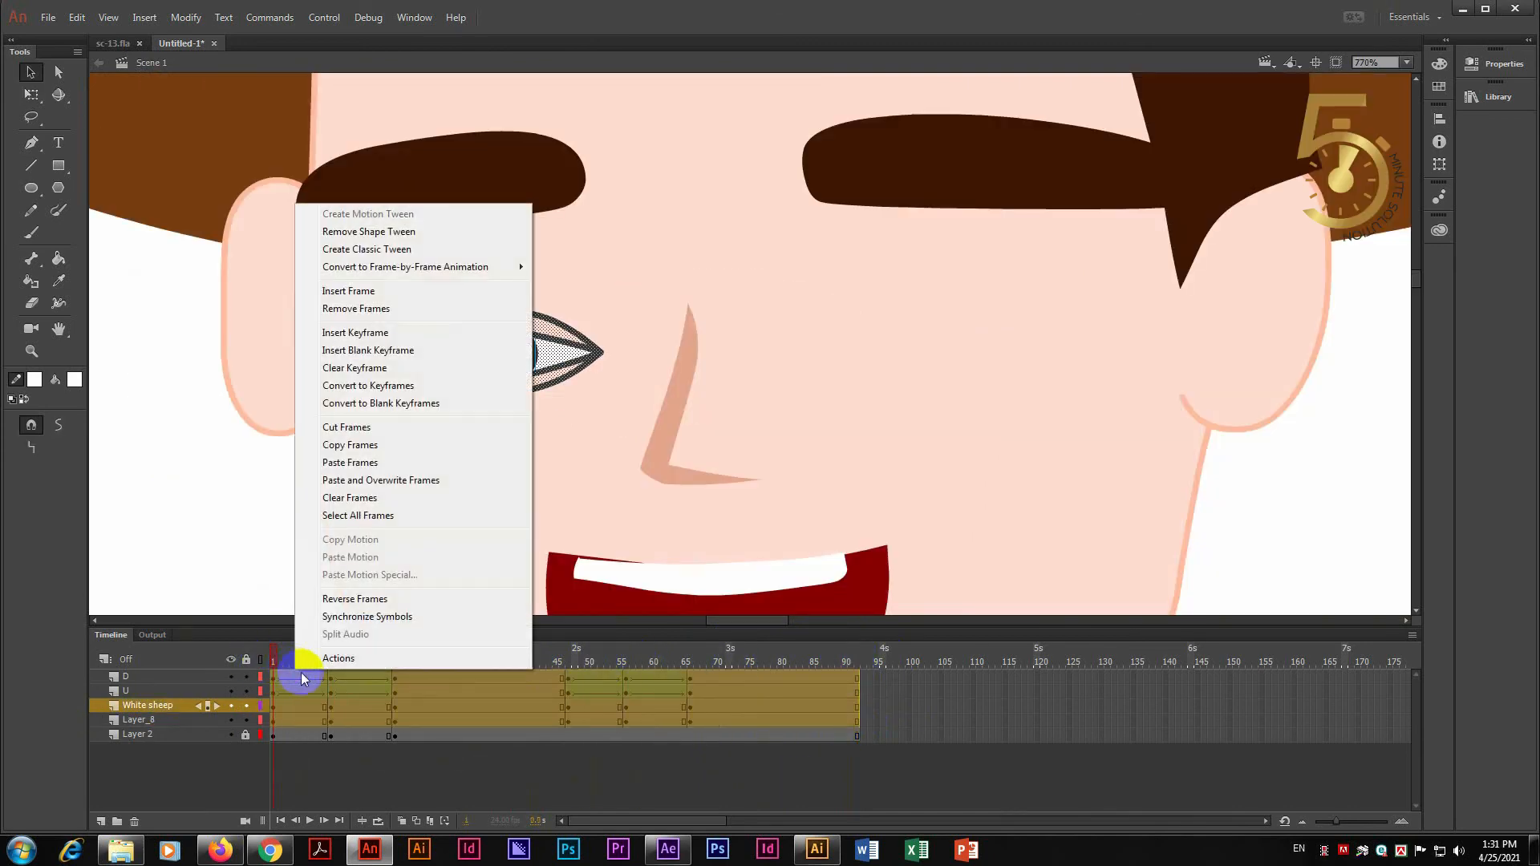
click(347, 428)
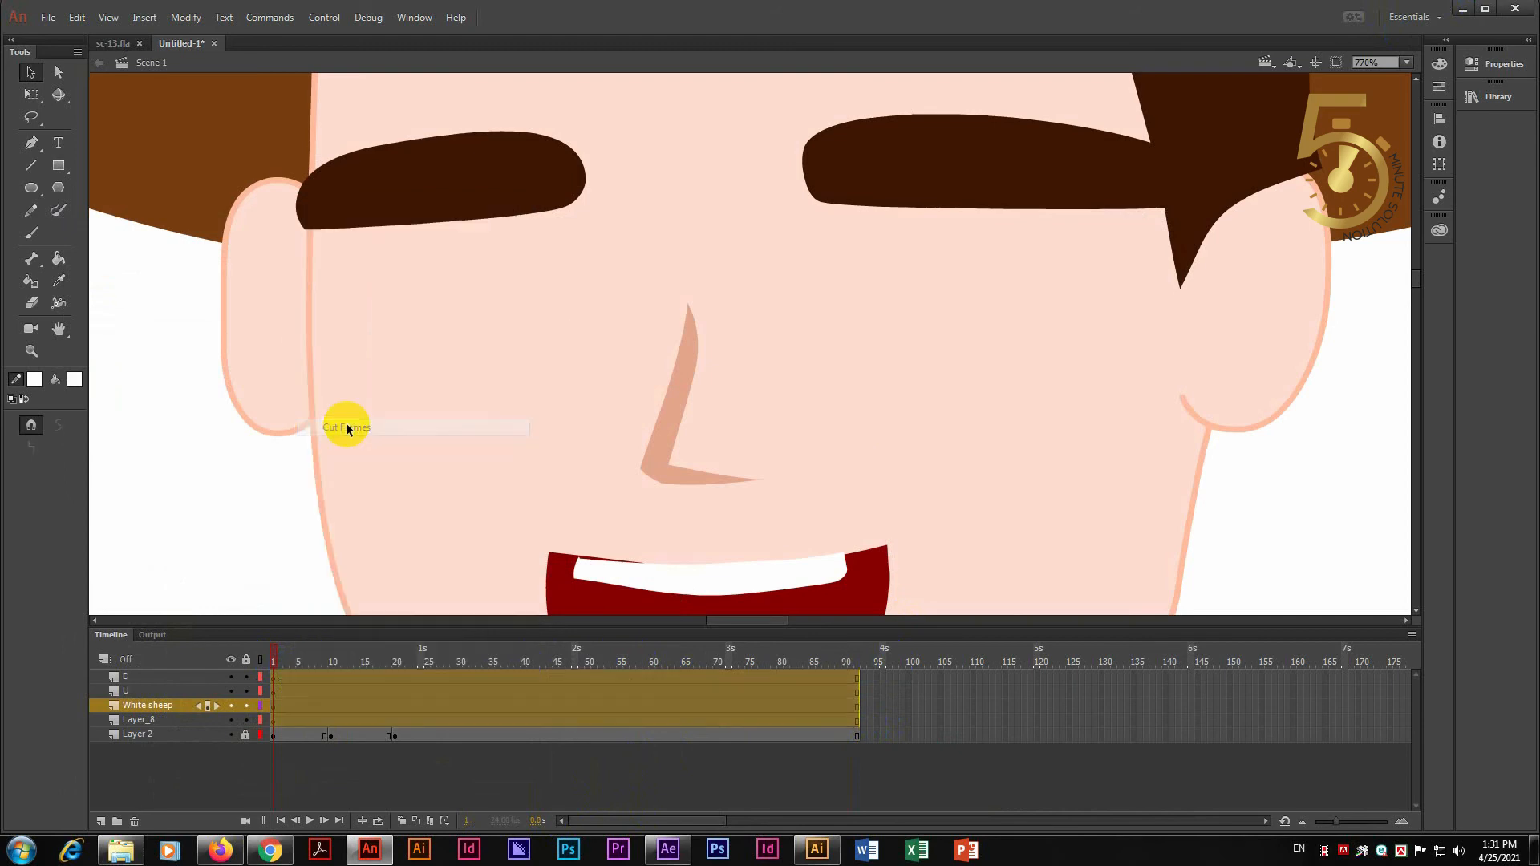
- Create a new graphic symbol named Eye Blink
click(145, 16)
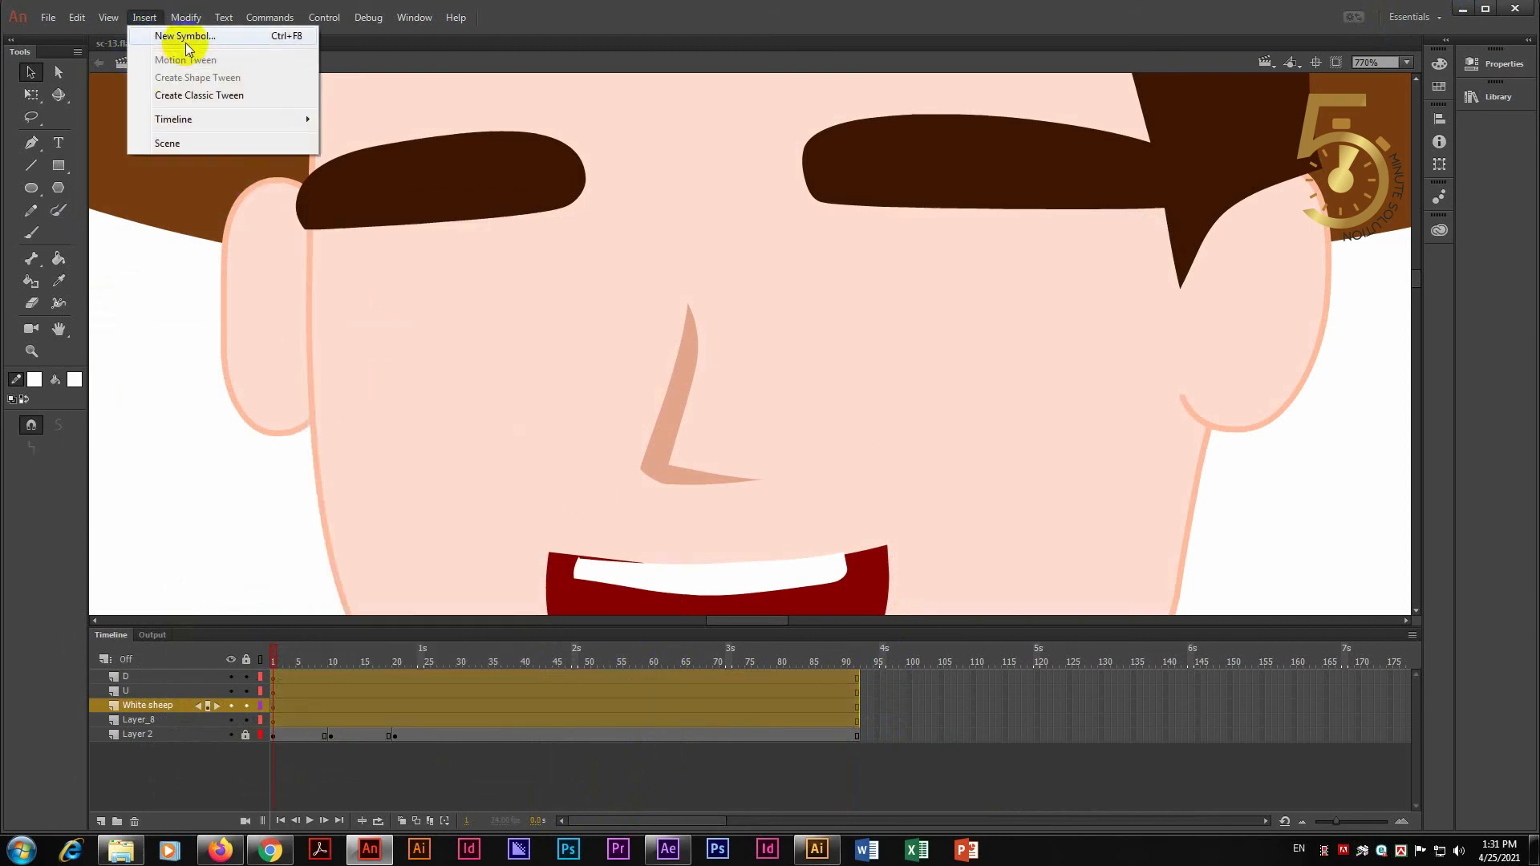
click(178, 37)
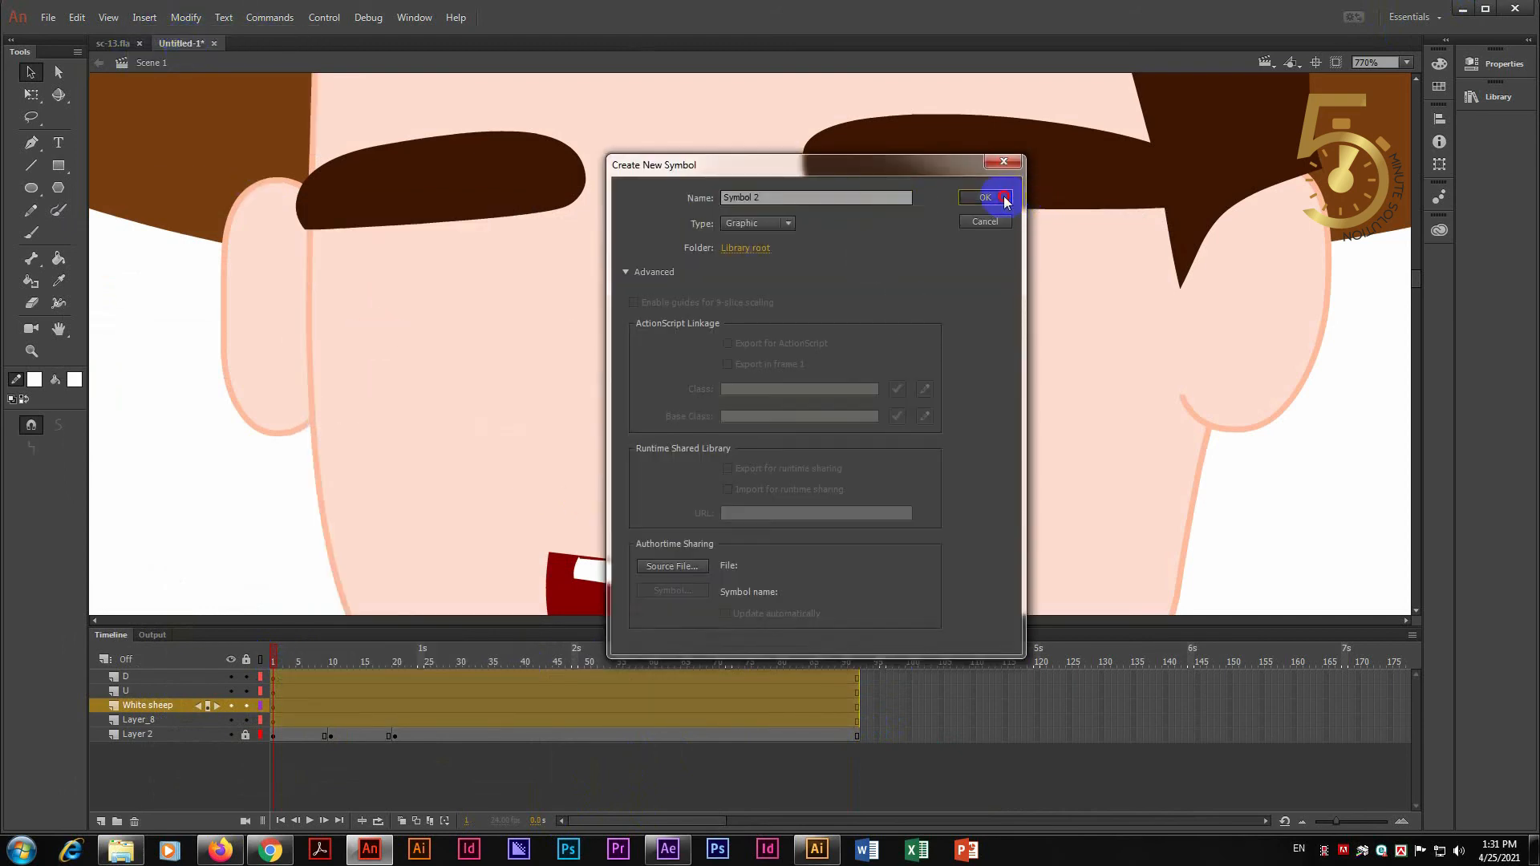
click(763, 197)
double_click(764, 197)
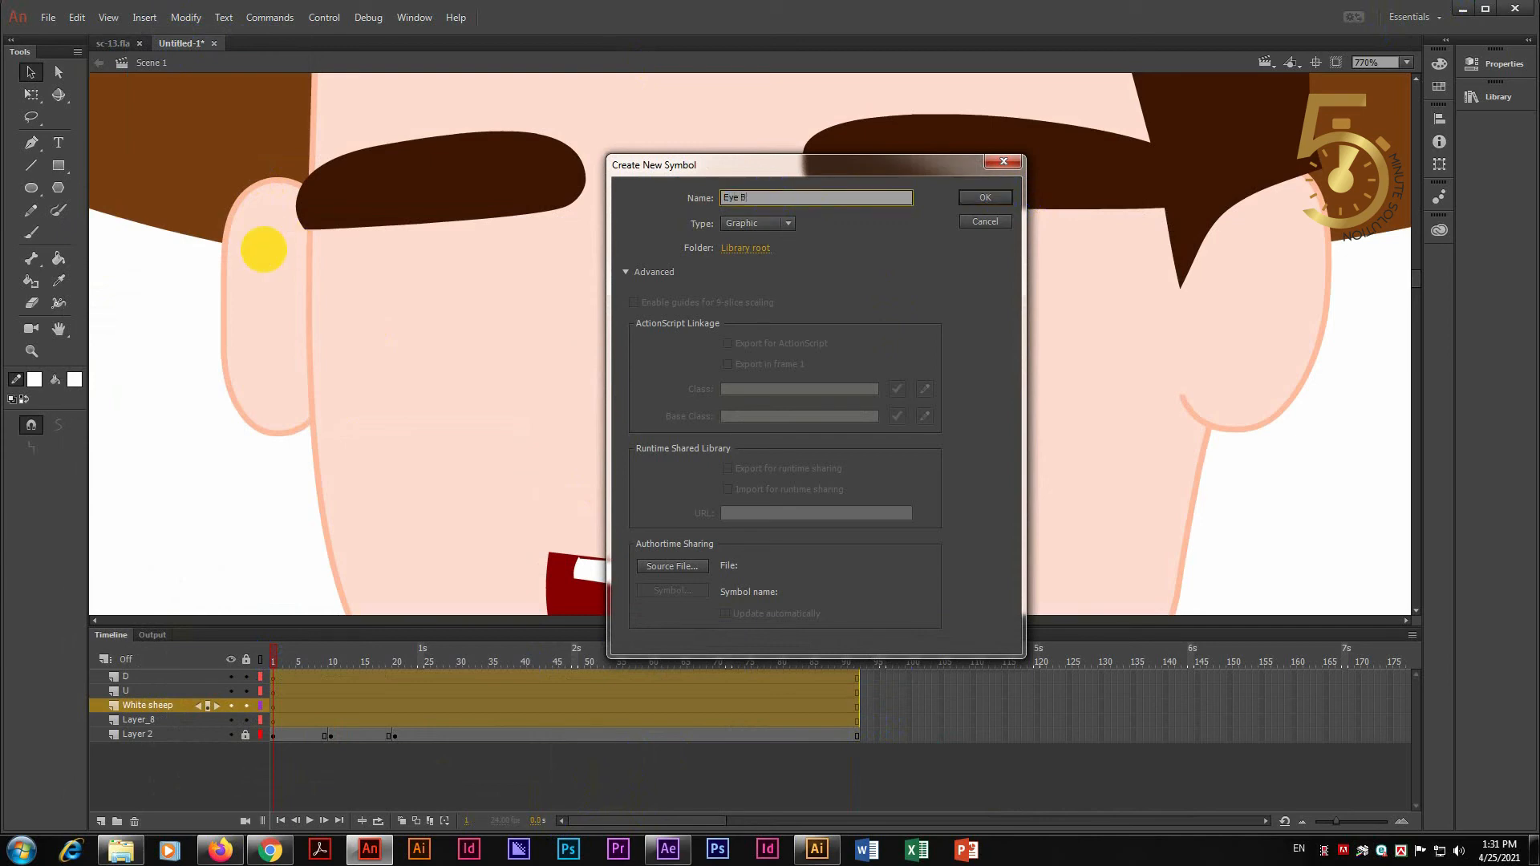
key(Return)
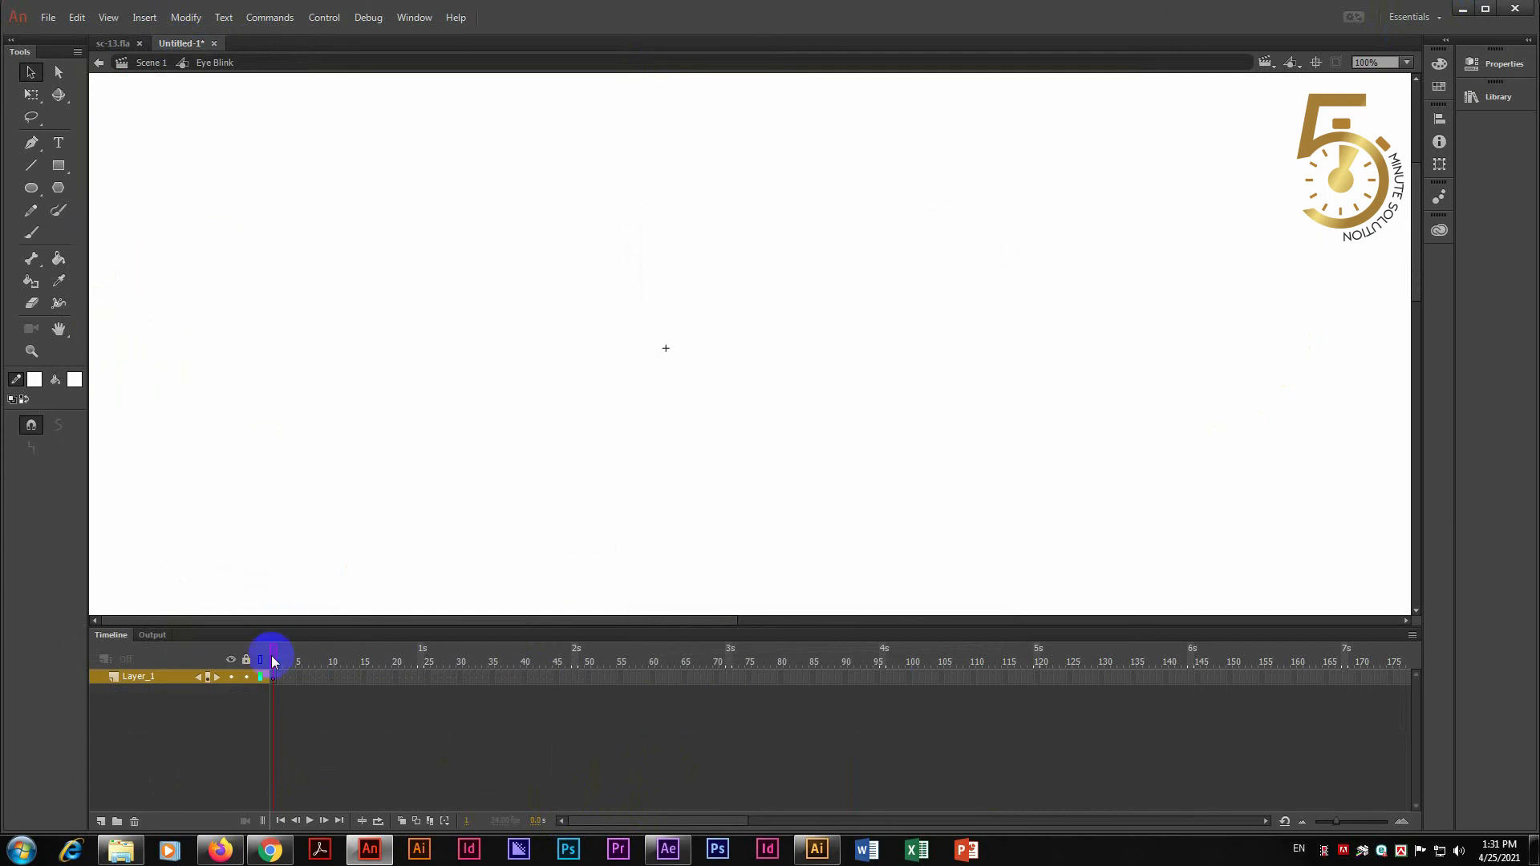
- Paste the cut frames at frame 1 of the Eye Blink symbol and preview the blink there
click(276, 682)
right_click(275, 678)
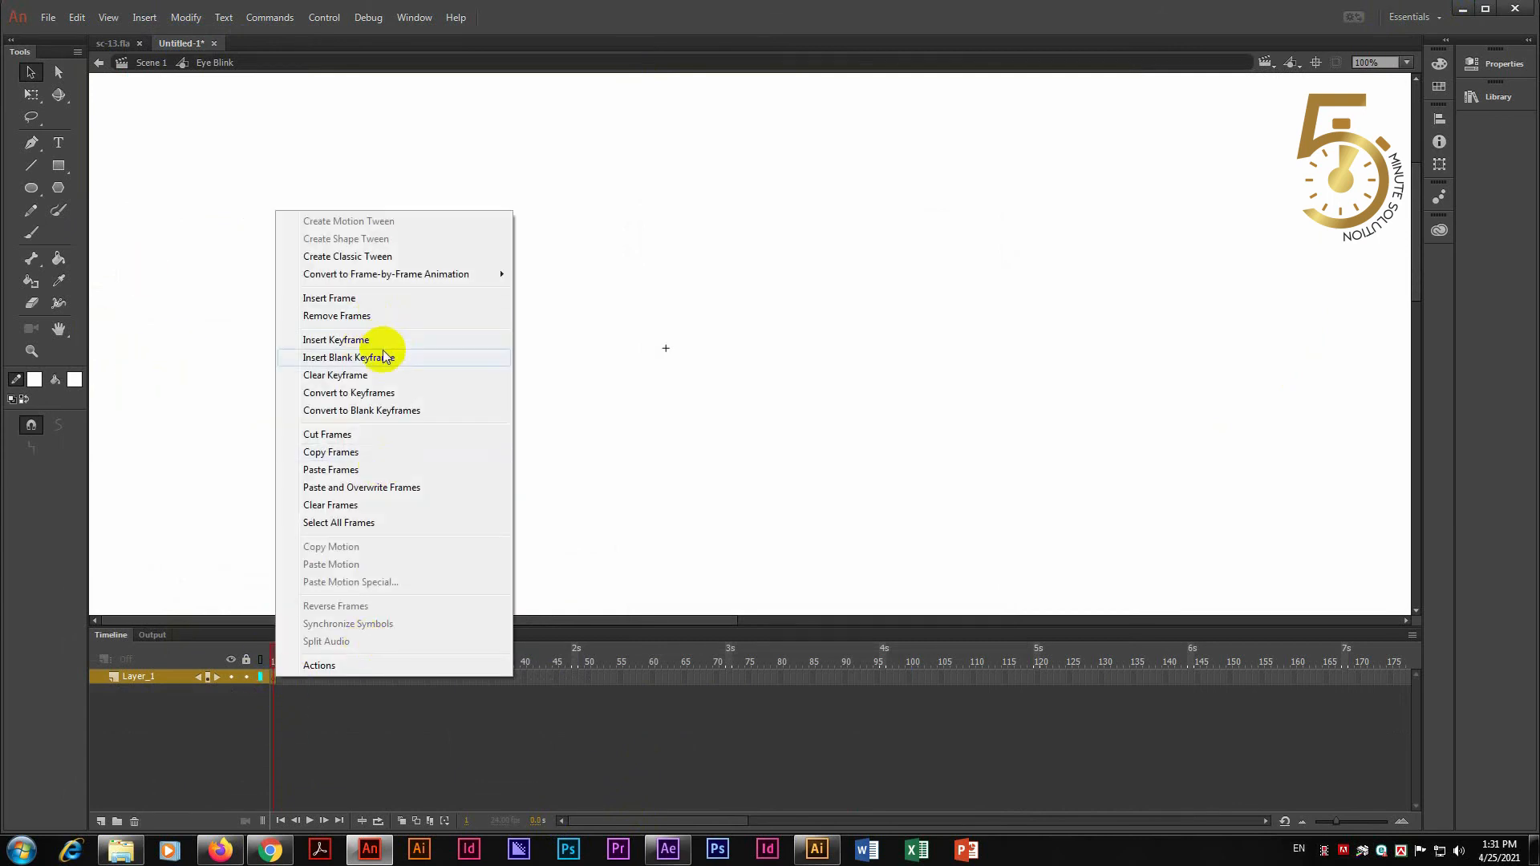
click(355, 473)
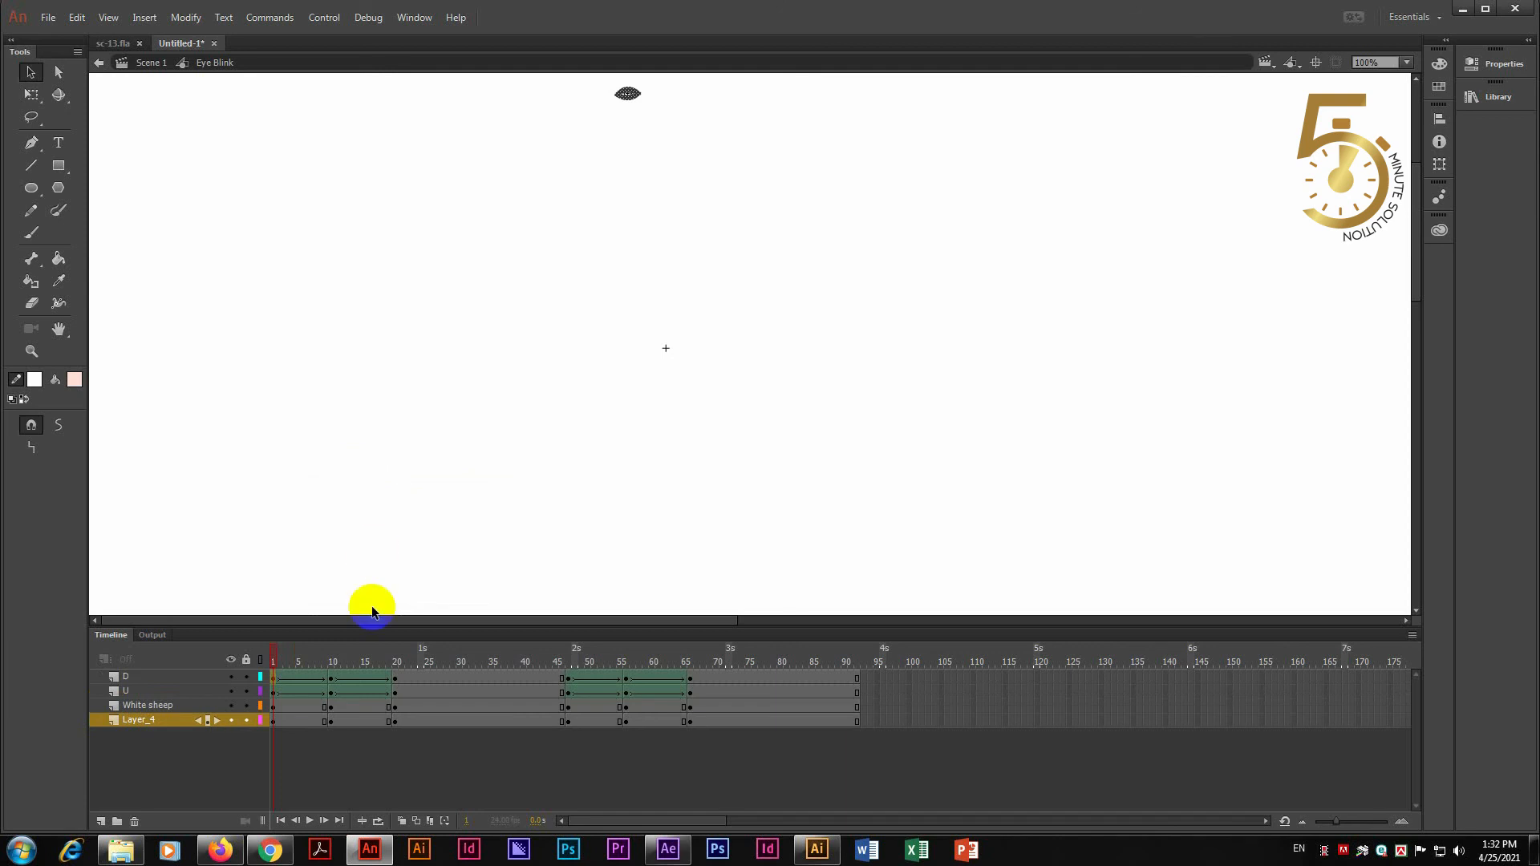
key(ctrl+minus)
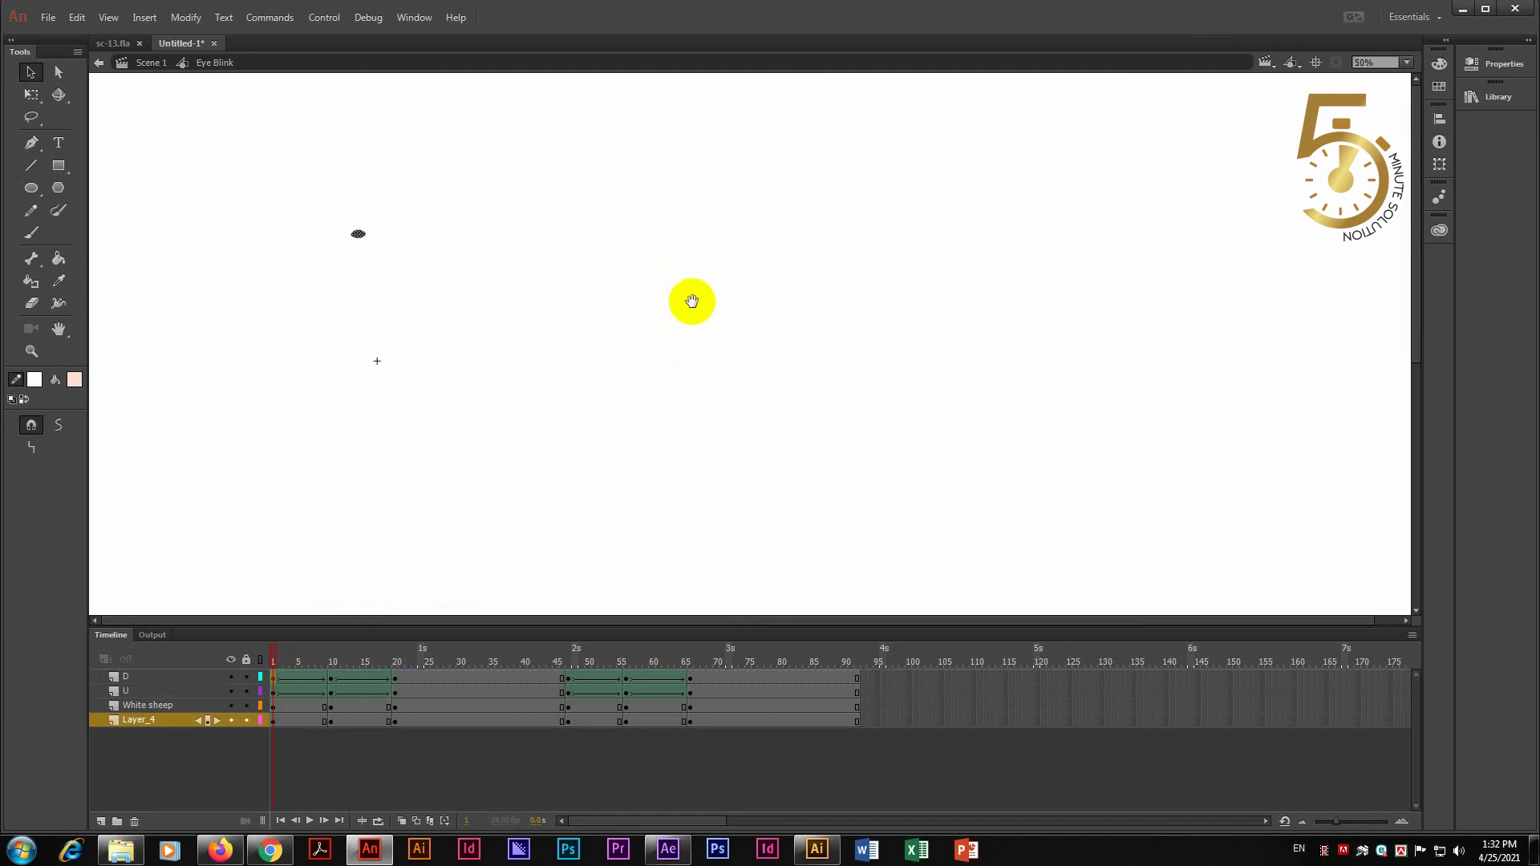
key(z)
drag(345, 210, 433, 297)
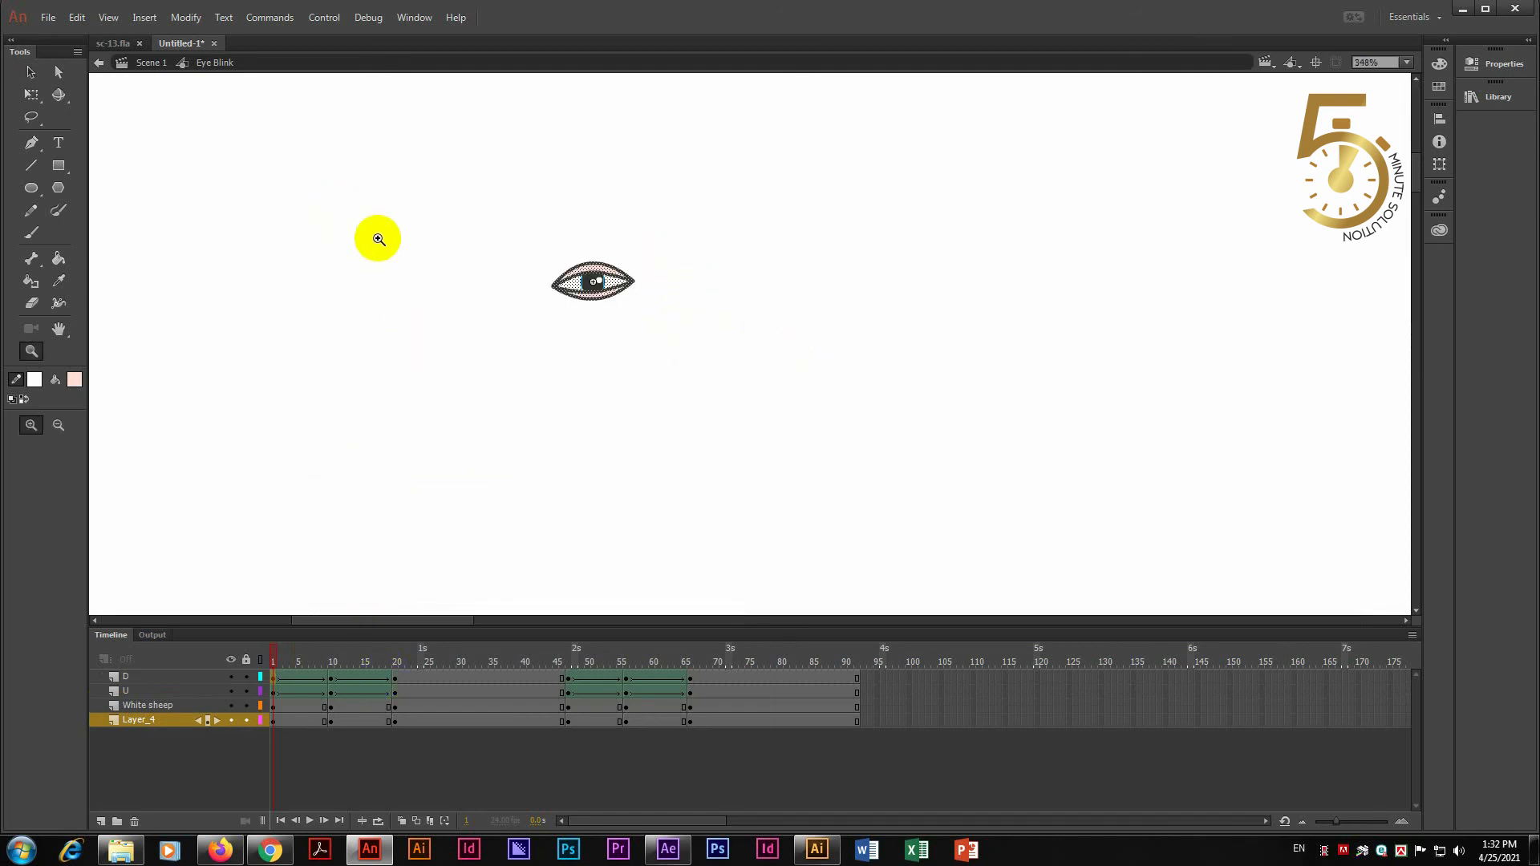
click(30, 72)
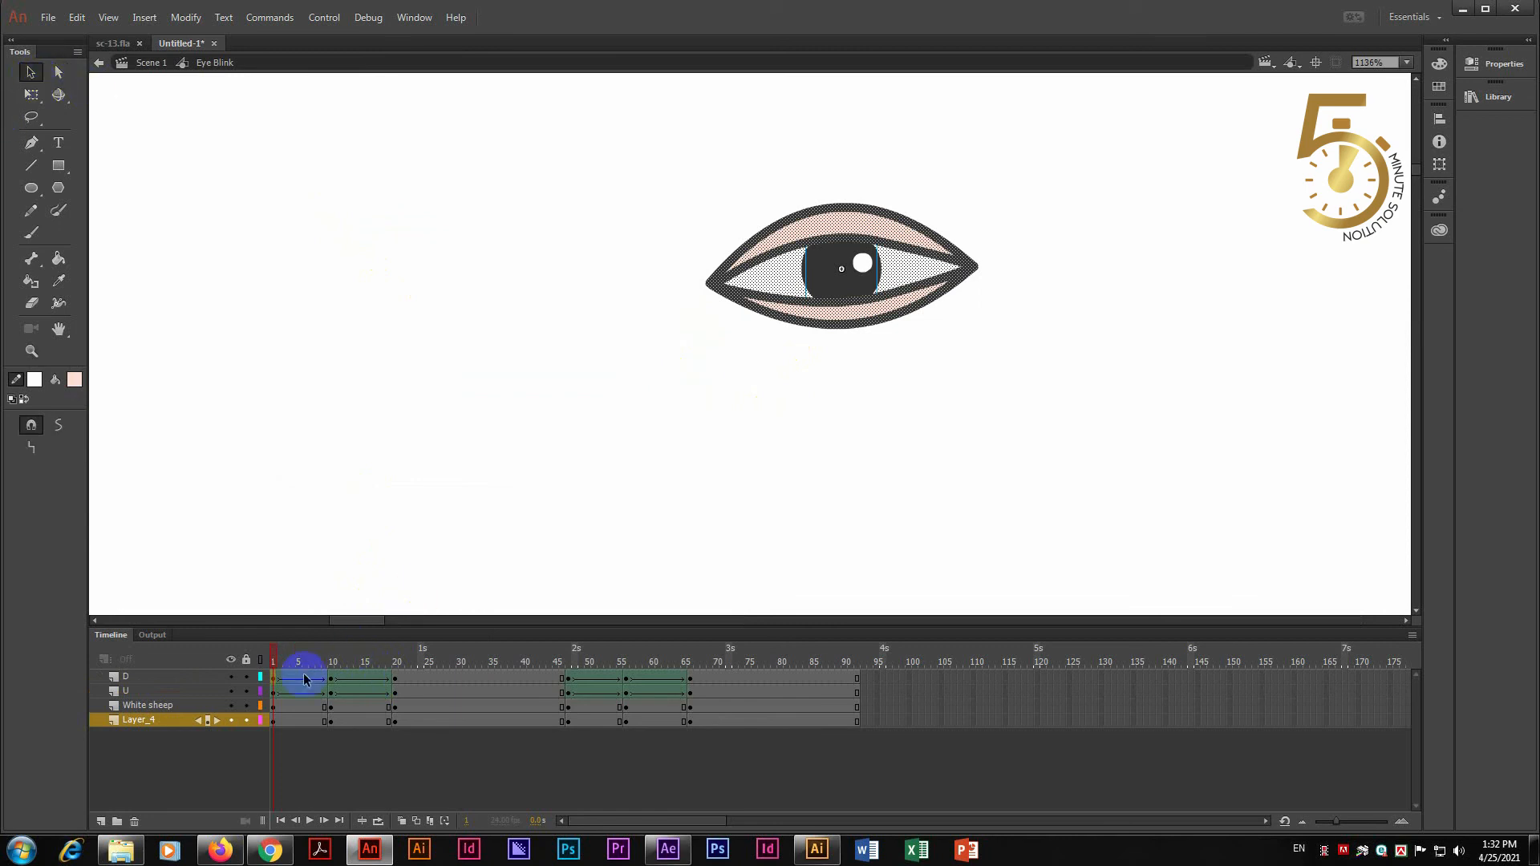
drag(278, 659, 440, 652)
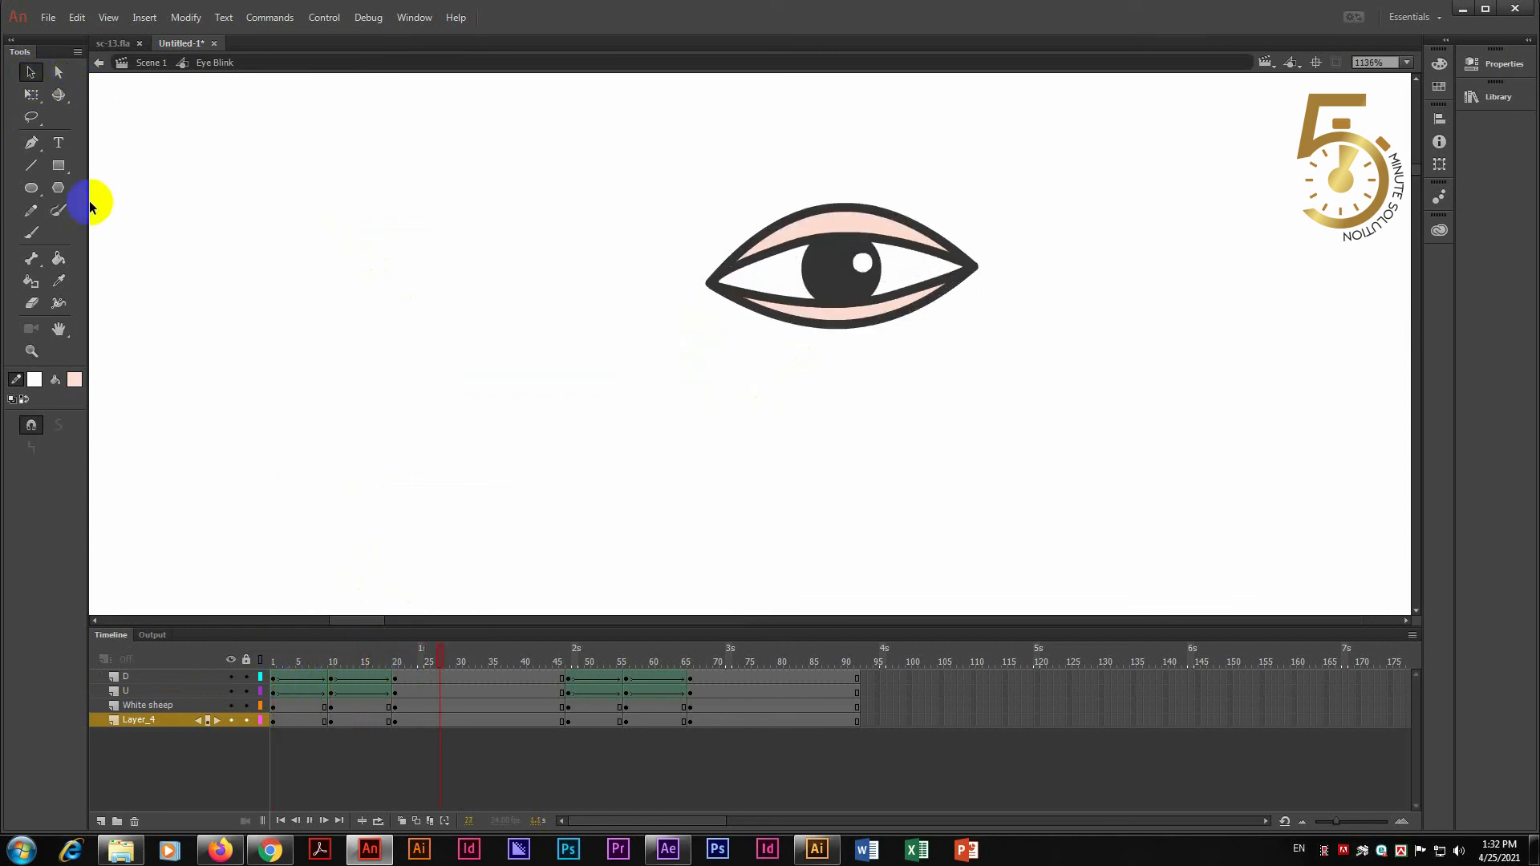
- Return to Scene 1 and place an Eye Blink instance from the library on Layer_15, beneath the farmer's left-hand eyebrow
click(151, 69)
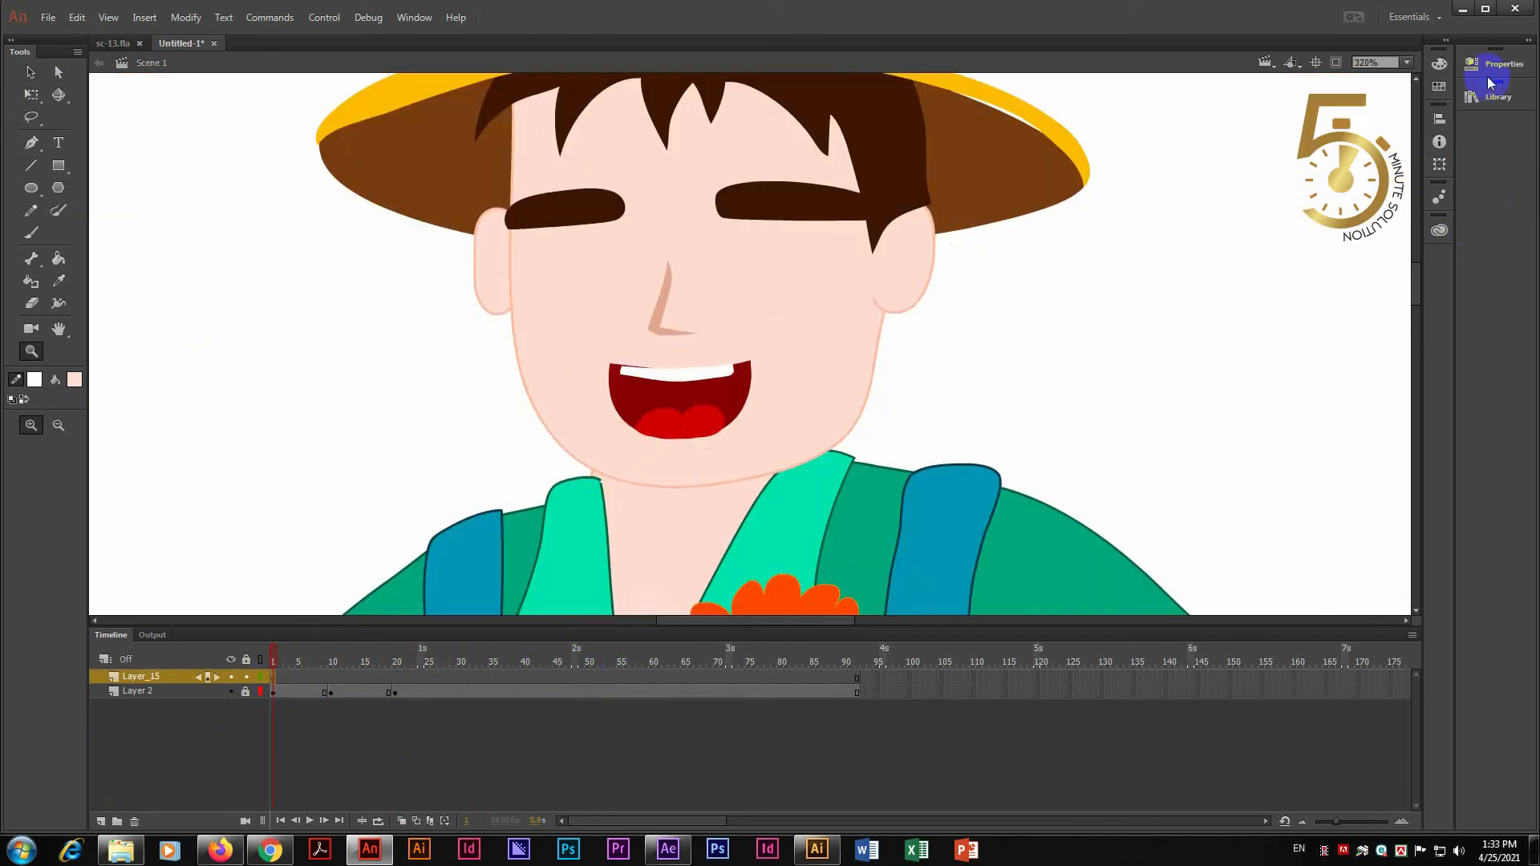
click(1490, 82)
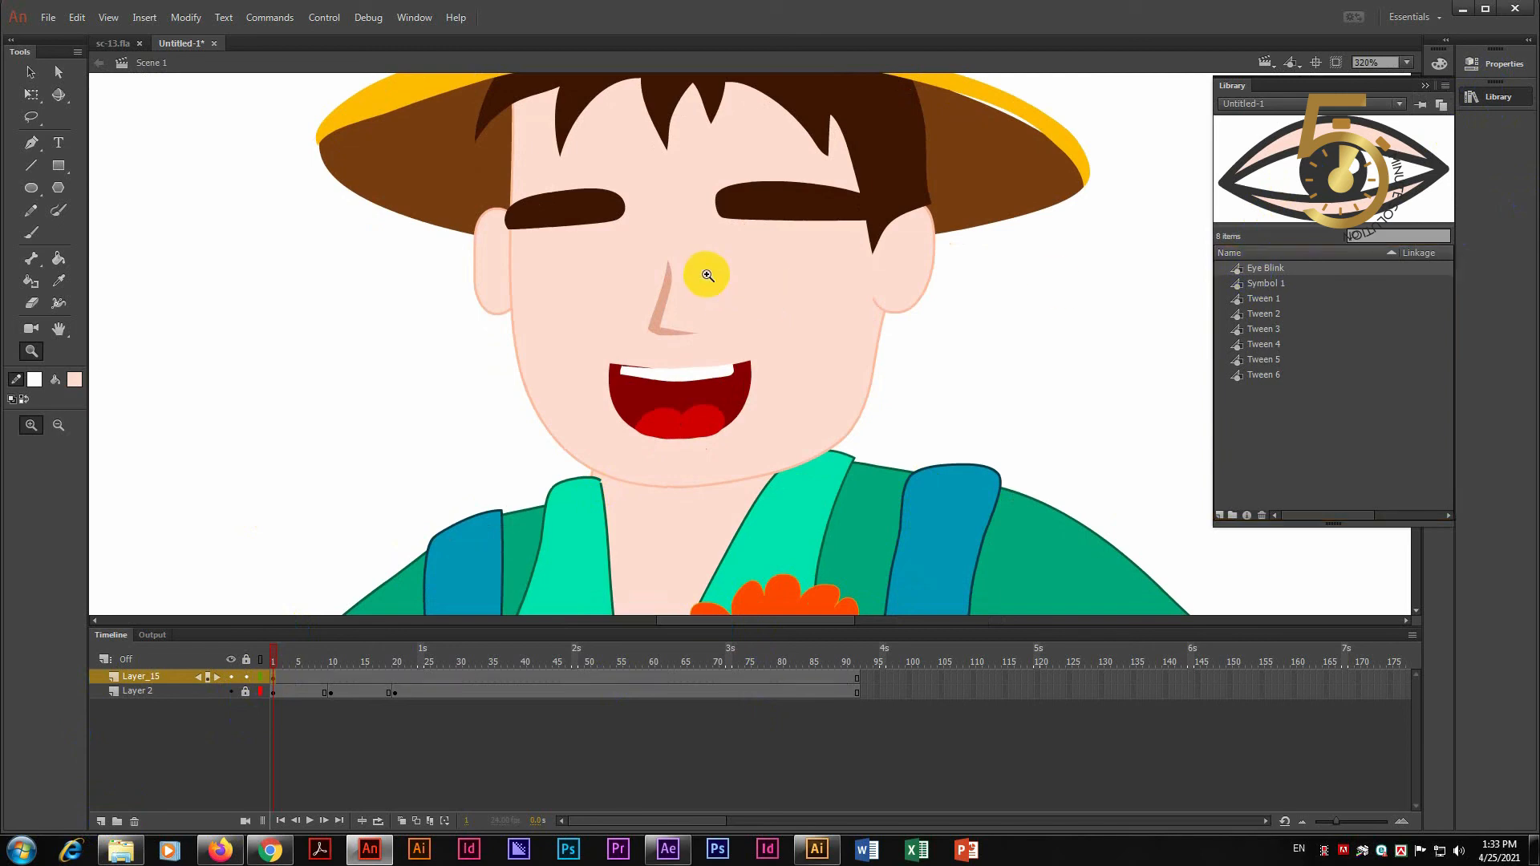
drag(707, 275, 596, 267)
click(30, 71)
click(964, 263)
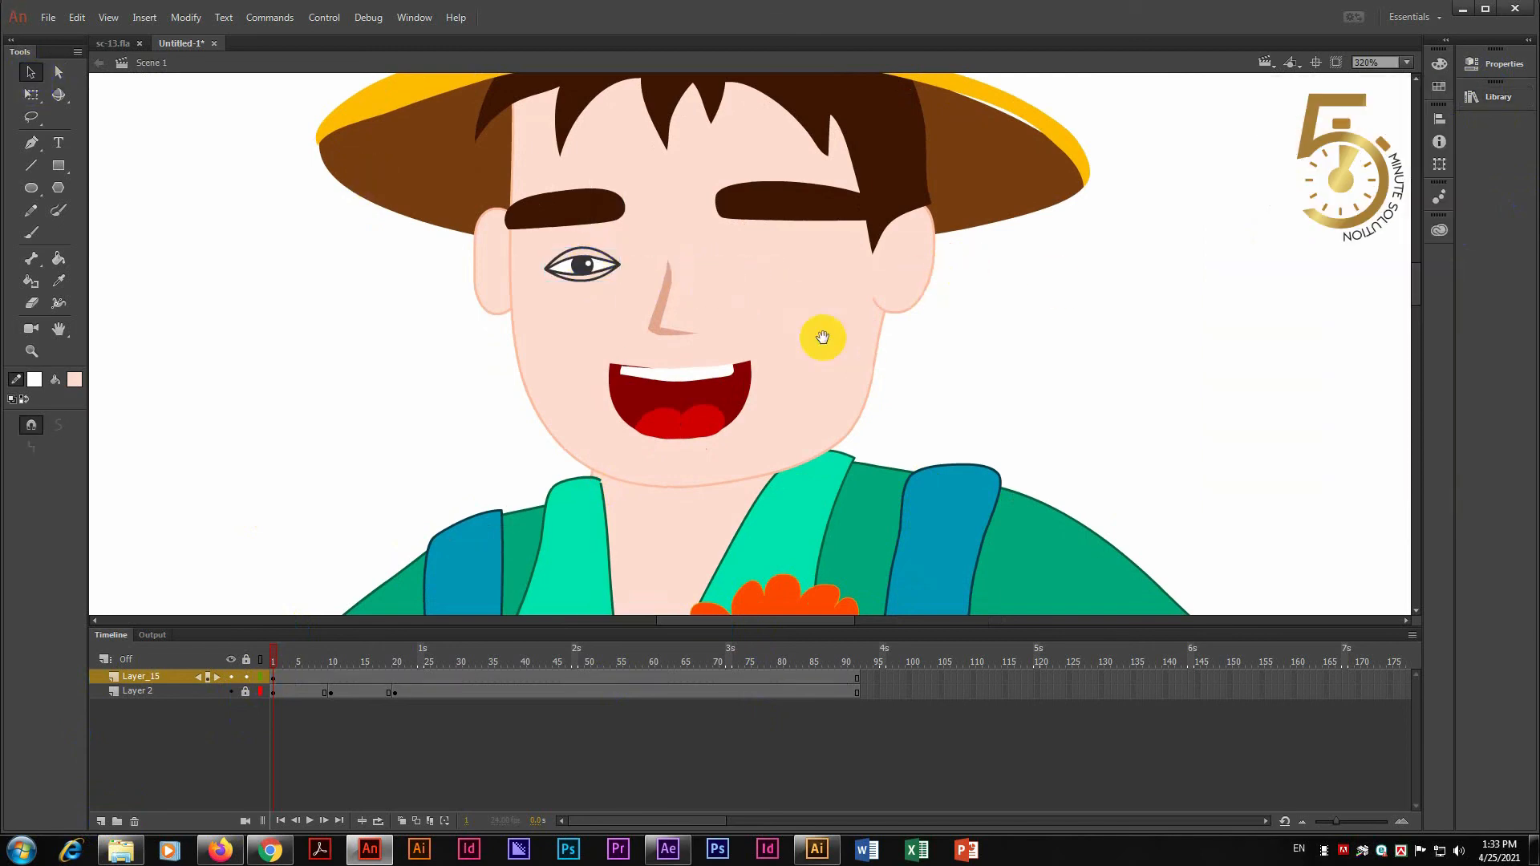
- Enlarge the Eye Blink instance slightly and position it beneath the left-hand eyebrow
drag(823, 337, 833, 356)
click(614, 307)
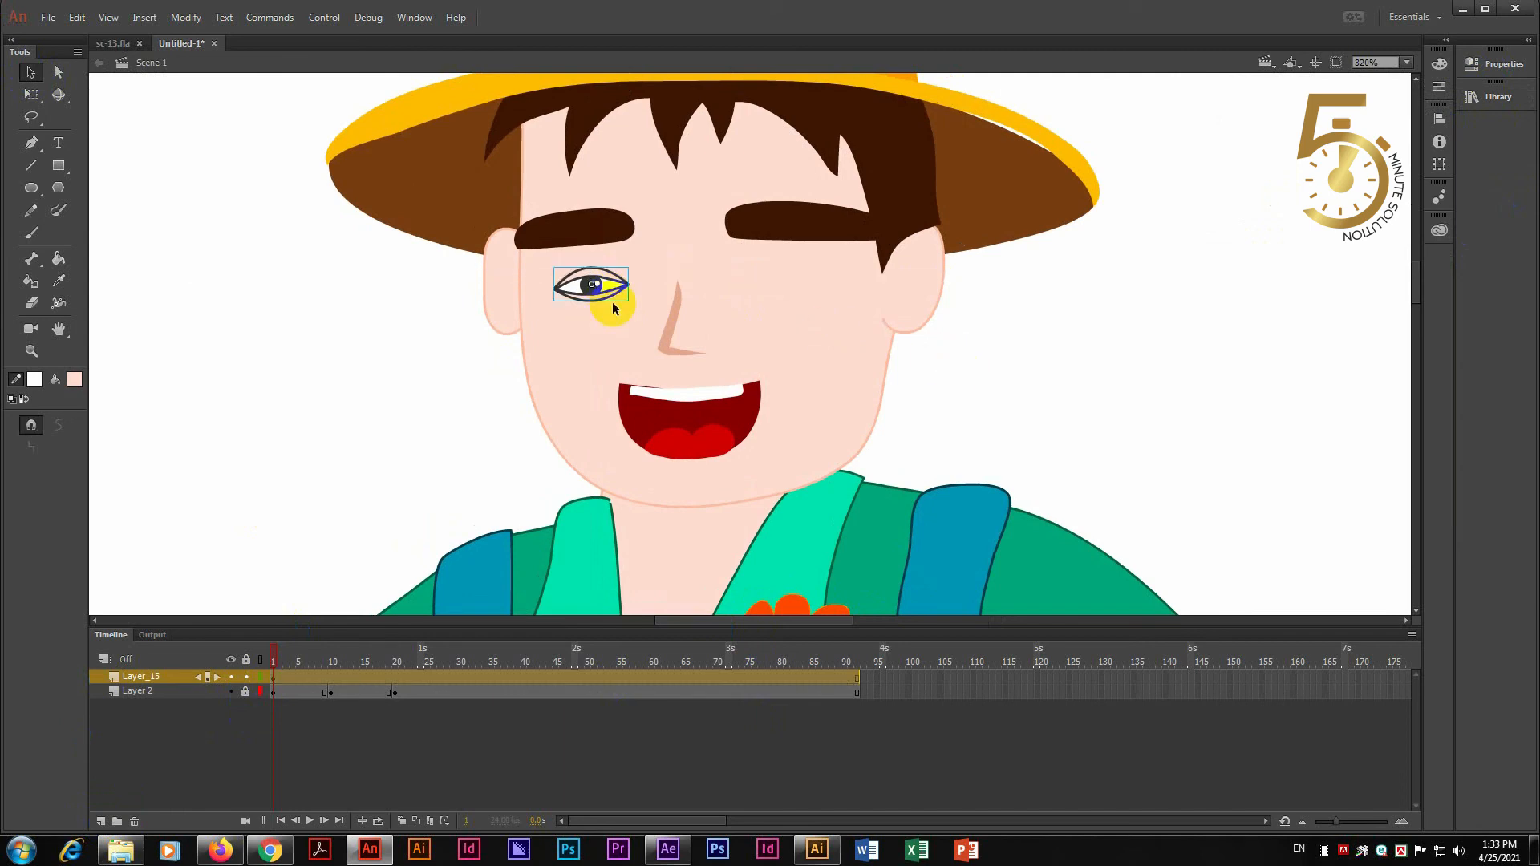
drag(613, 308, 640, 304)
key(q)
click(31, 71)
key(ctrl+z)
click(1073, 516)
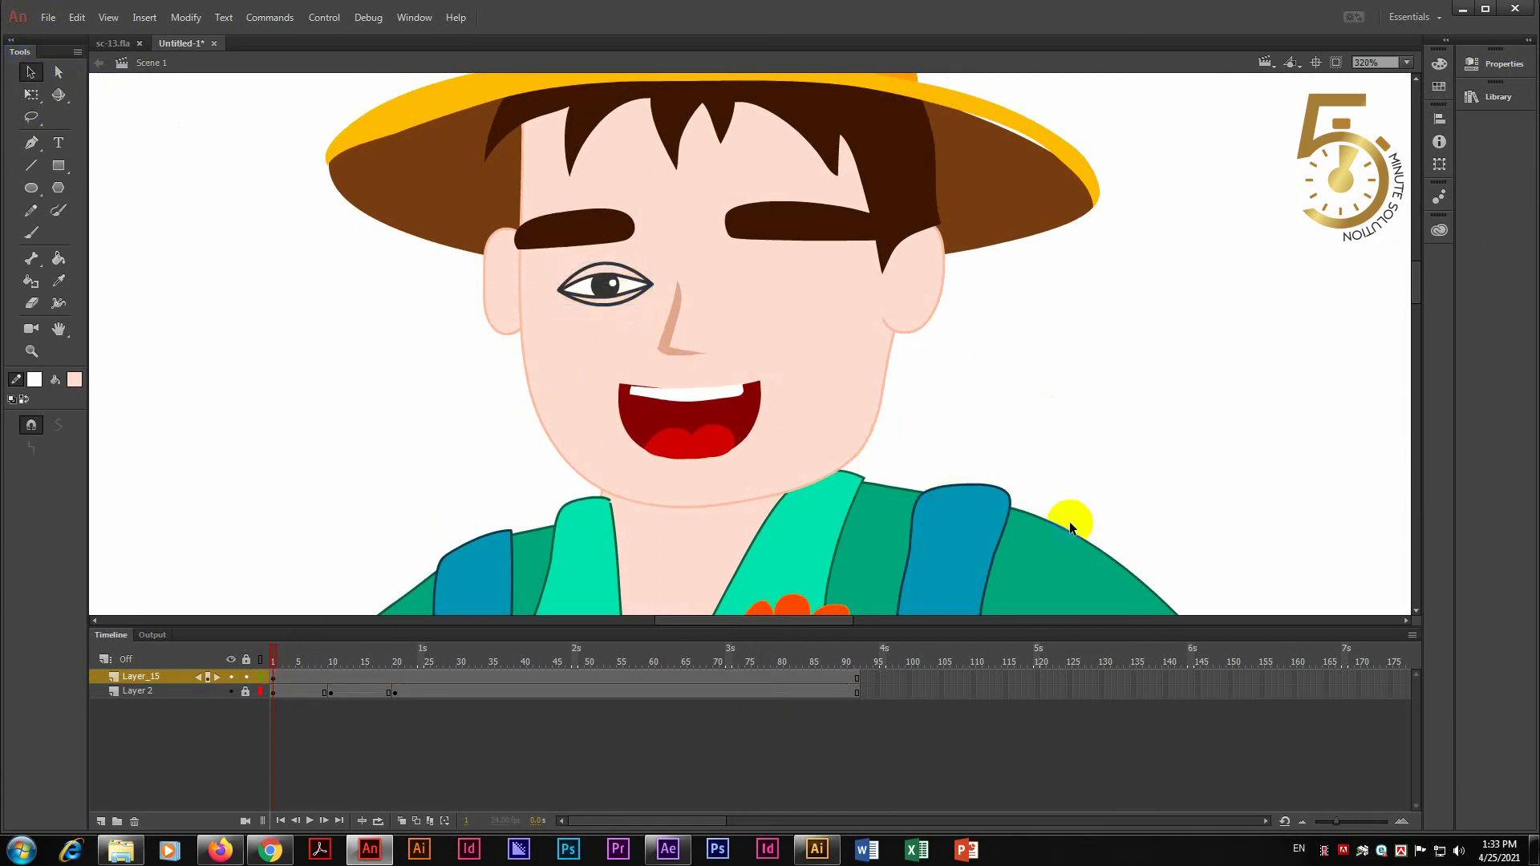
click(592, 290)
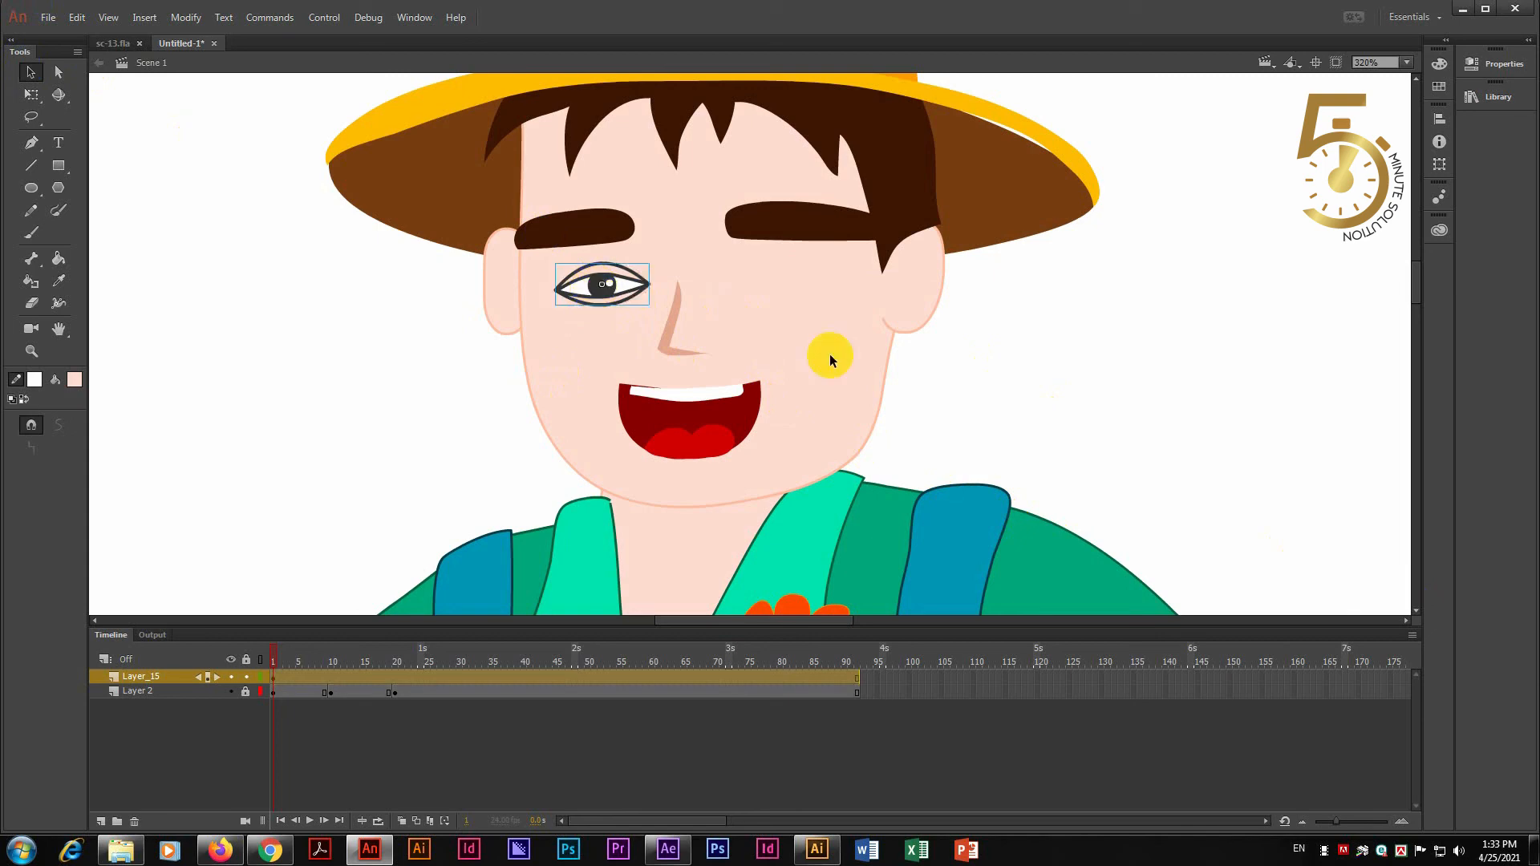
- Duplicate the Eye Blink instance beneath the right-hand eyebrow and rotate the copy slightly clockwise with object snapping turned off
drag(616, 288, 800, 291)
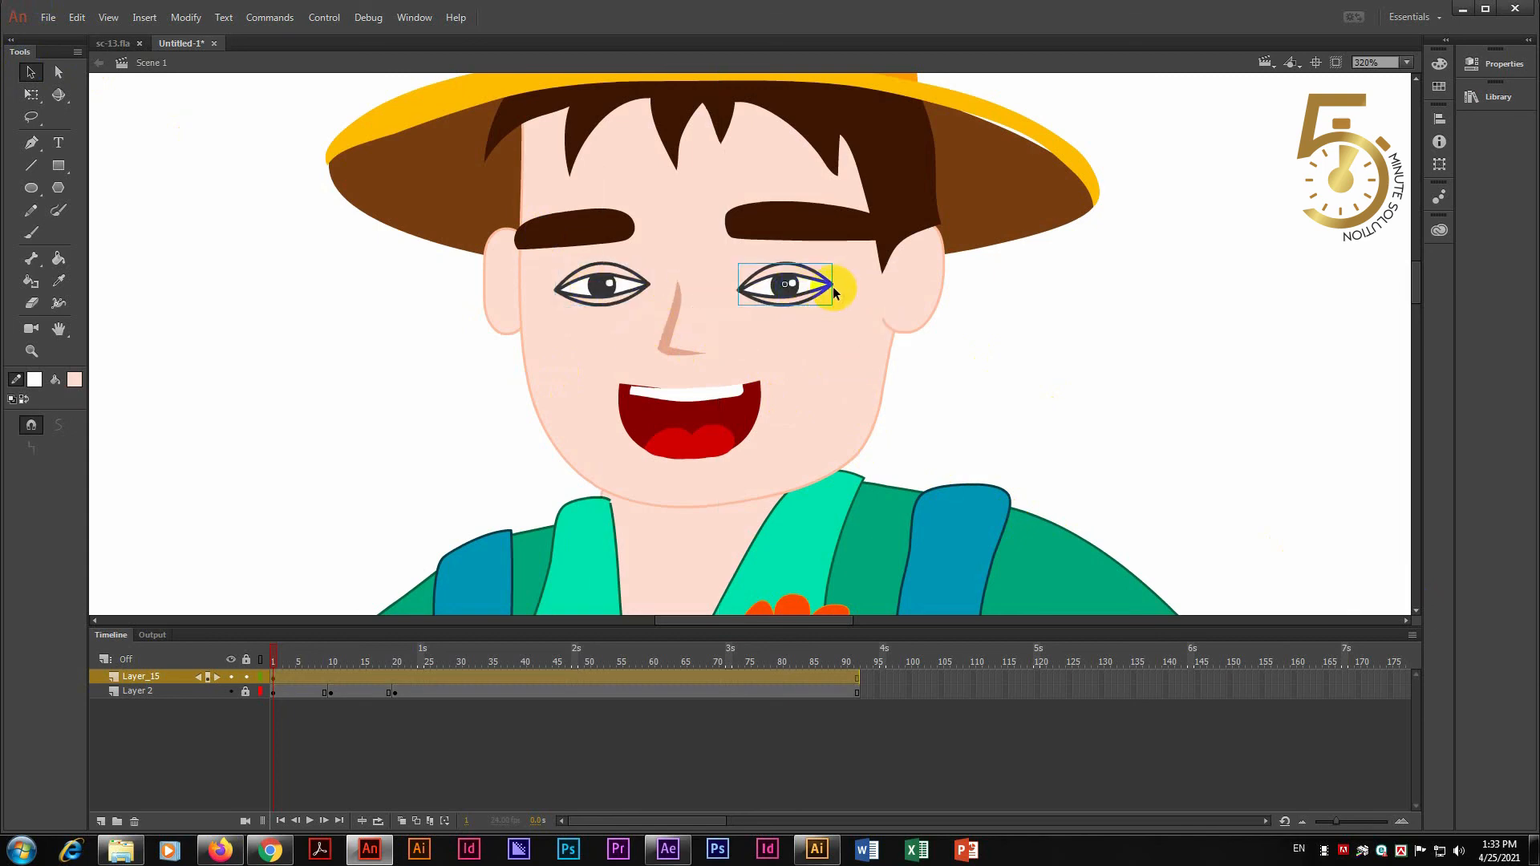
click(32, 94)
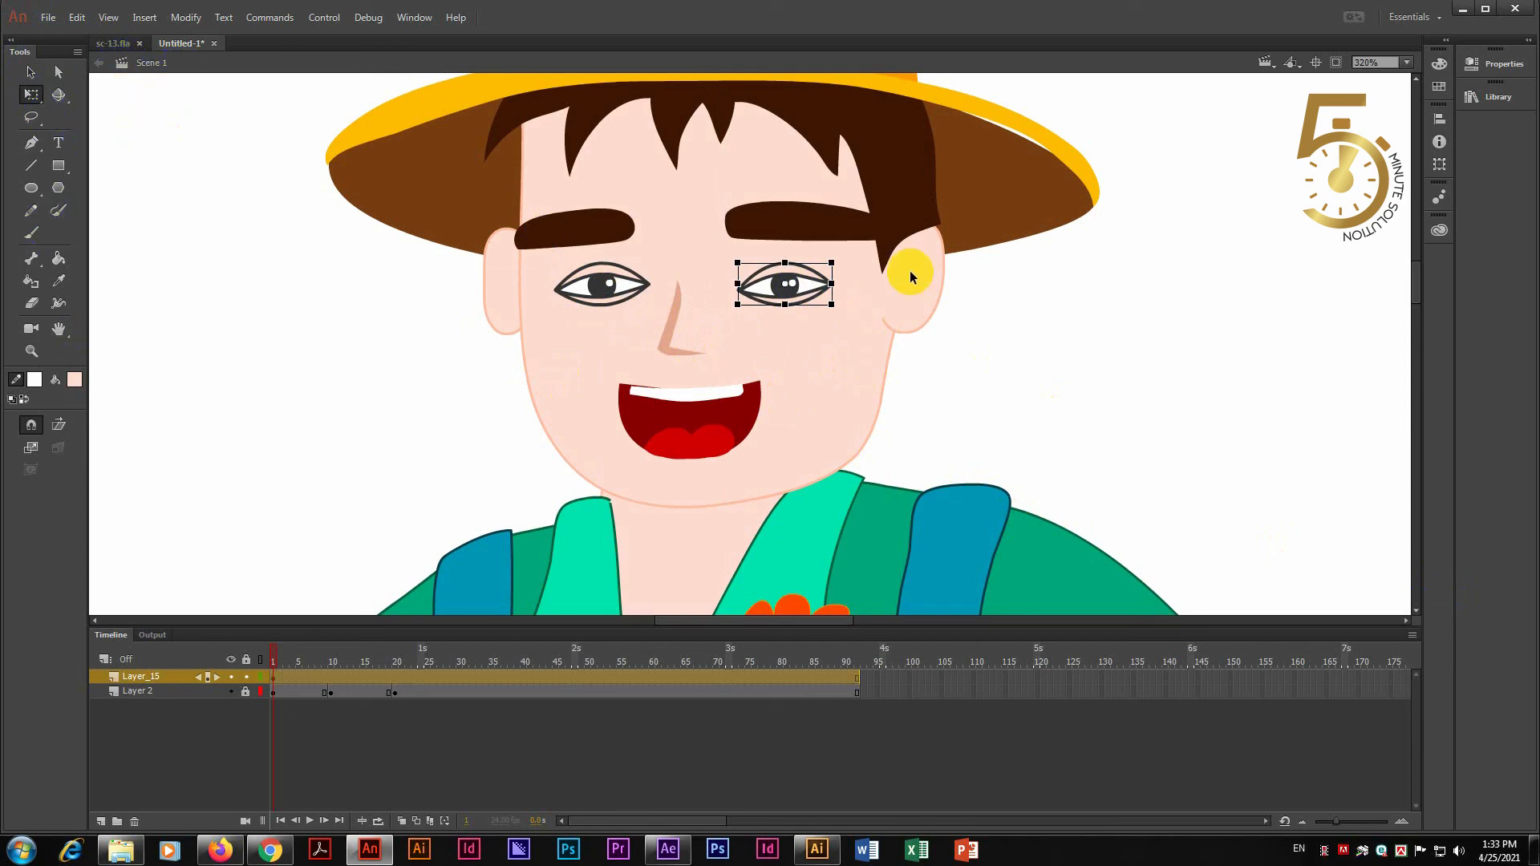
drag(843, 257, 850, 258)
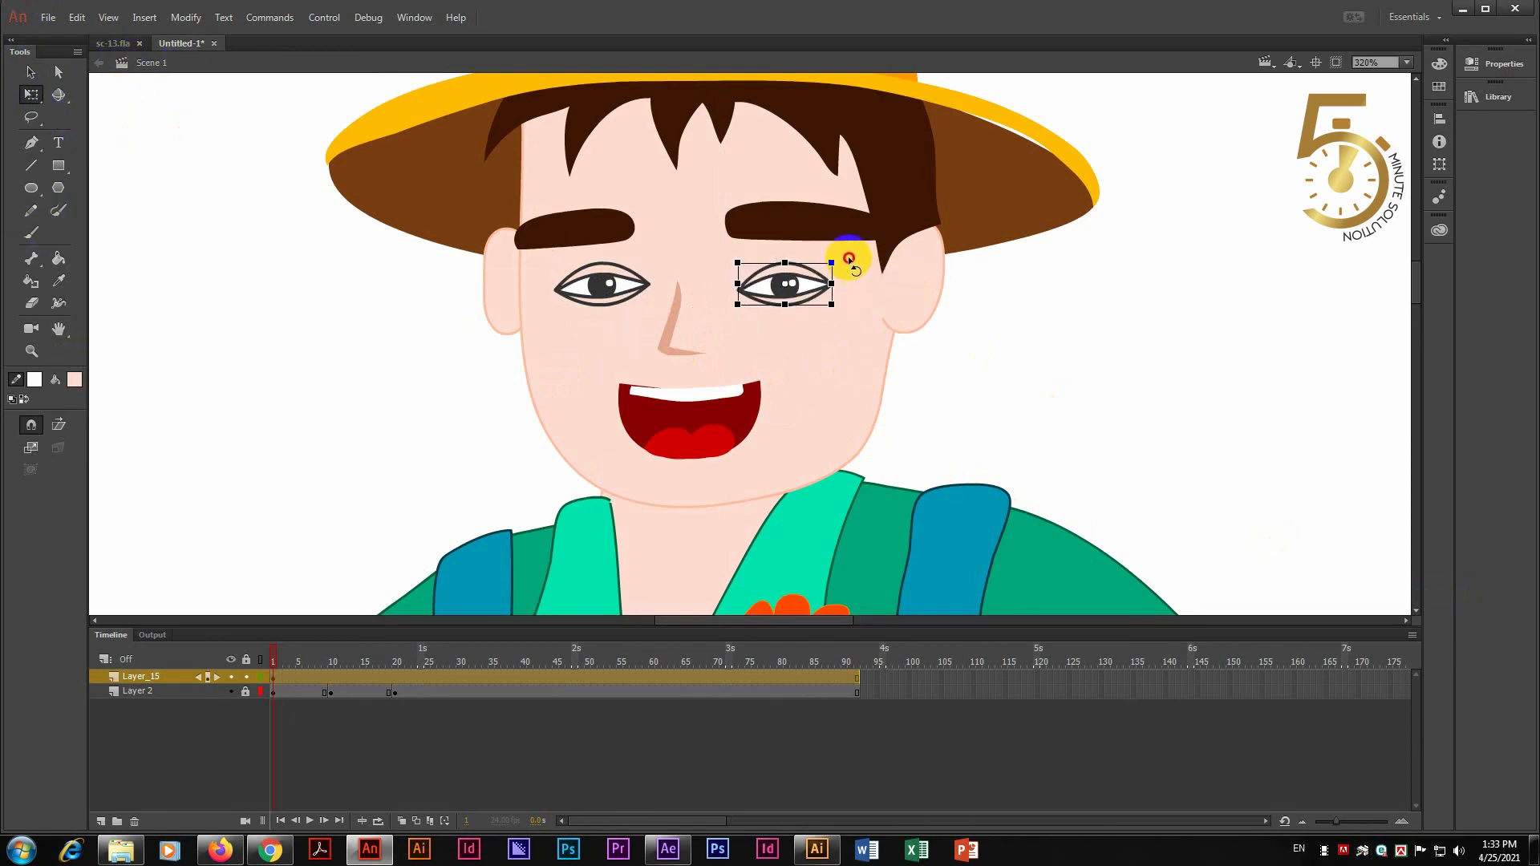
click(29, 422)
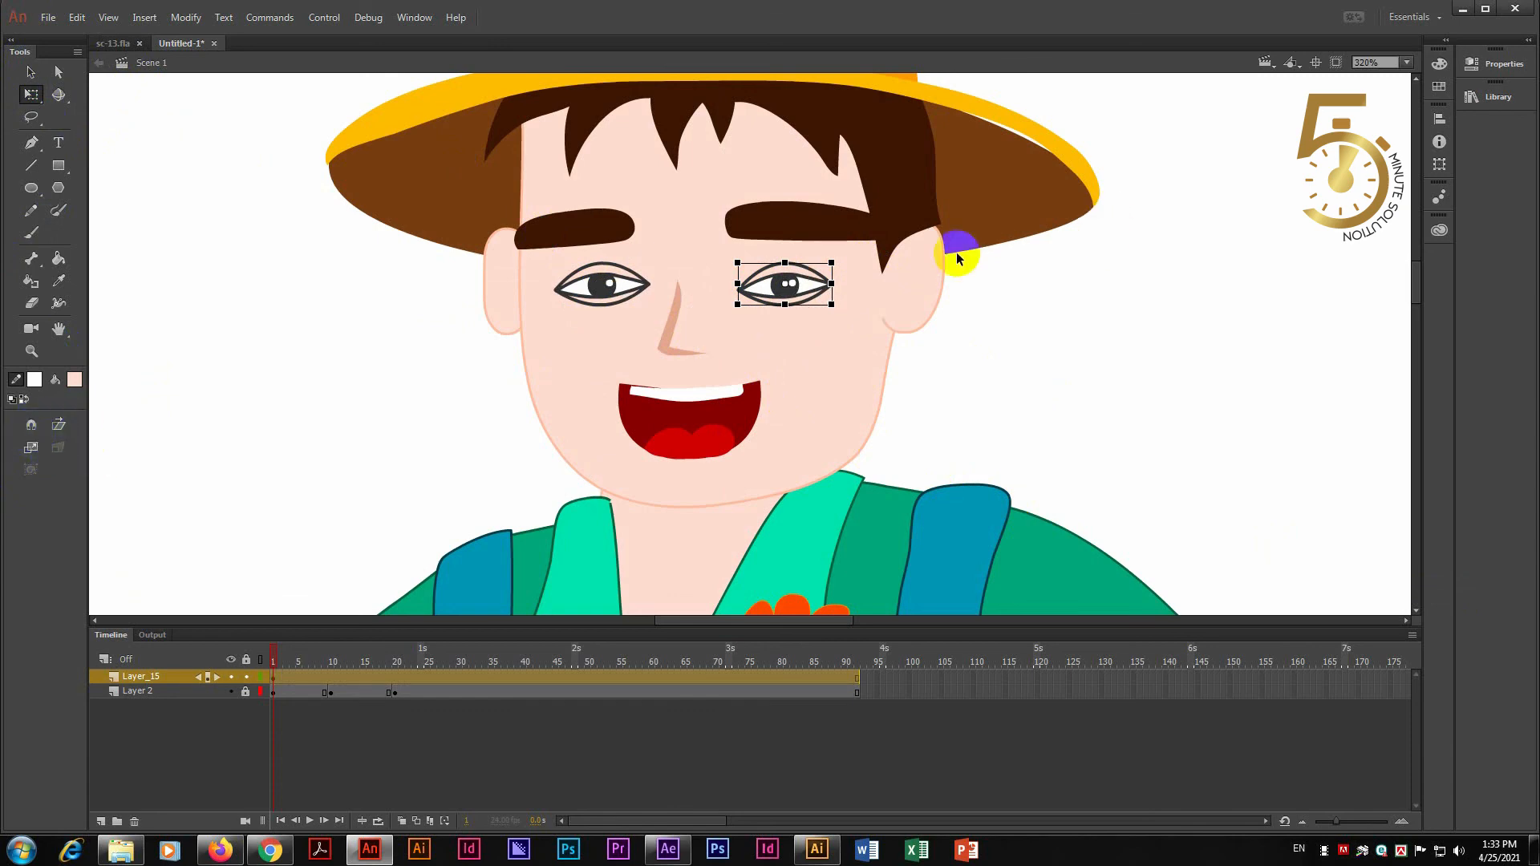
drag(849, 267, 842, 250)
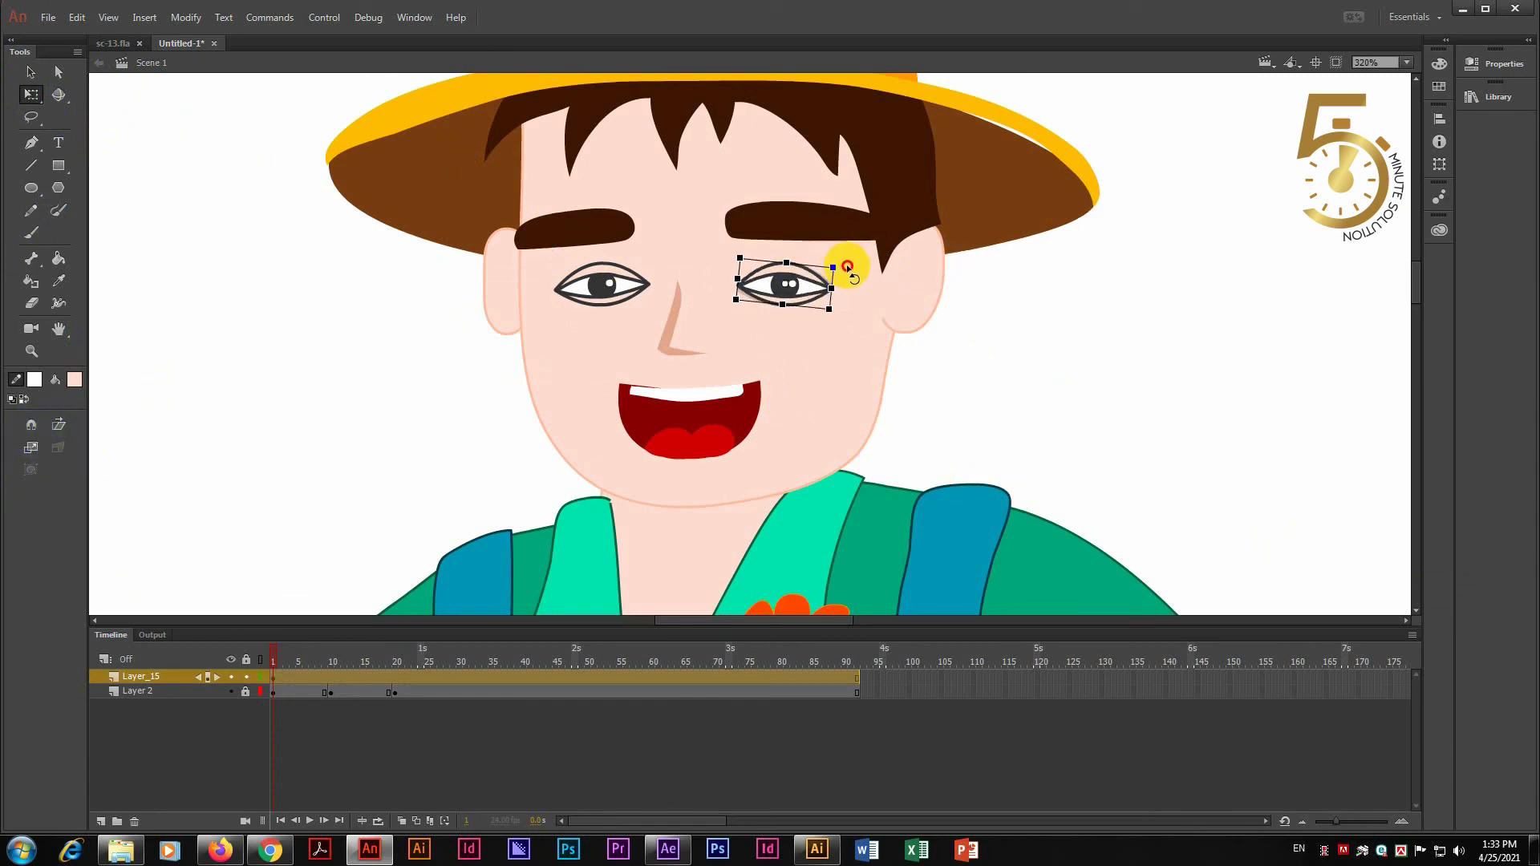
click(584, 275)
click(818, 293)
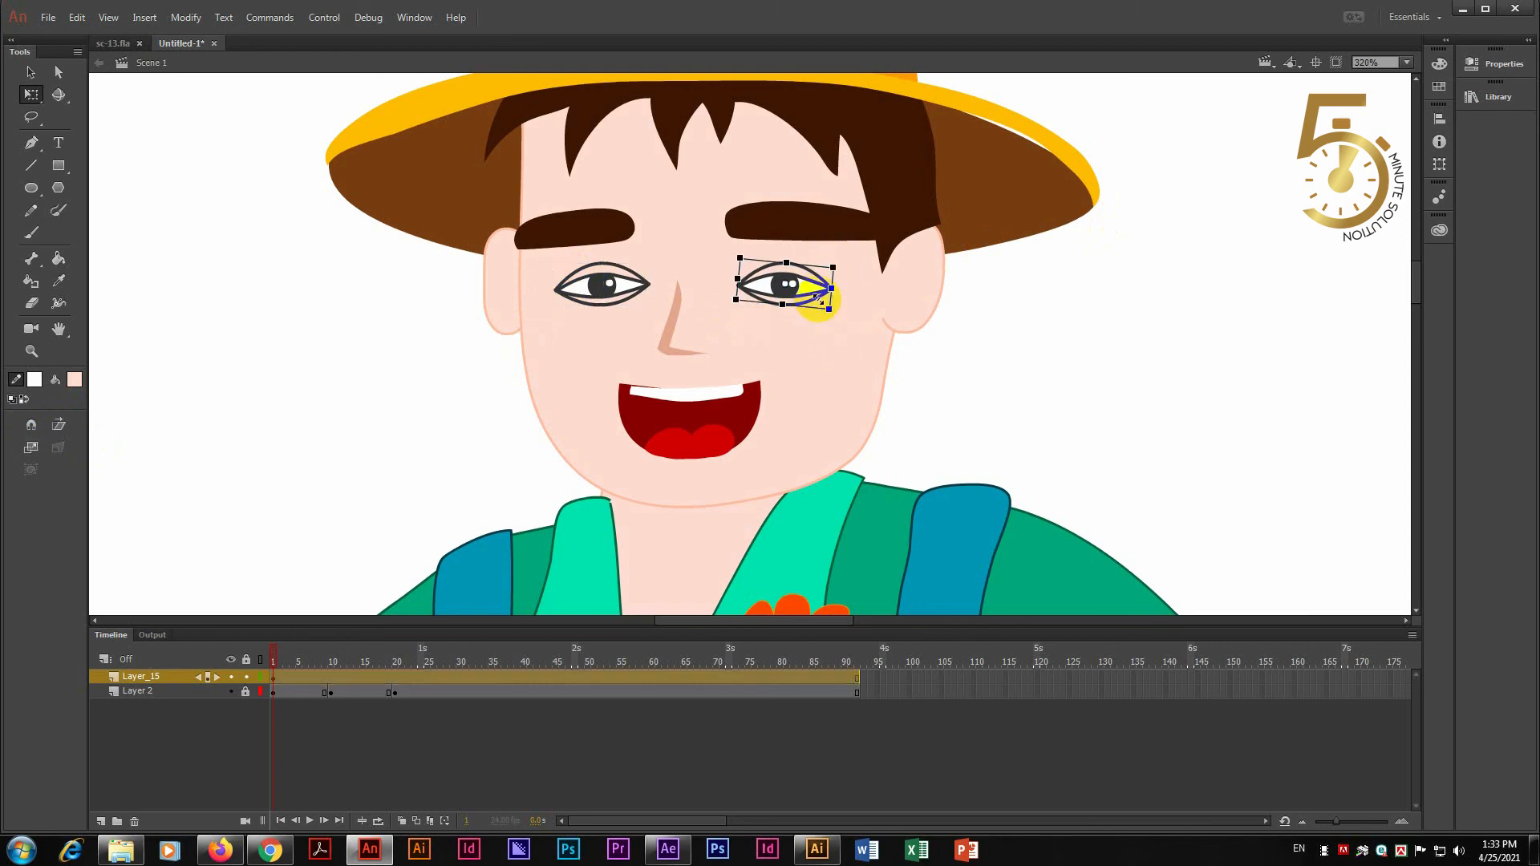
- Flip the copied eye horizontally so that it mirrors the left-hand eye
click(113, 18)
click(185, 18)
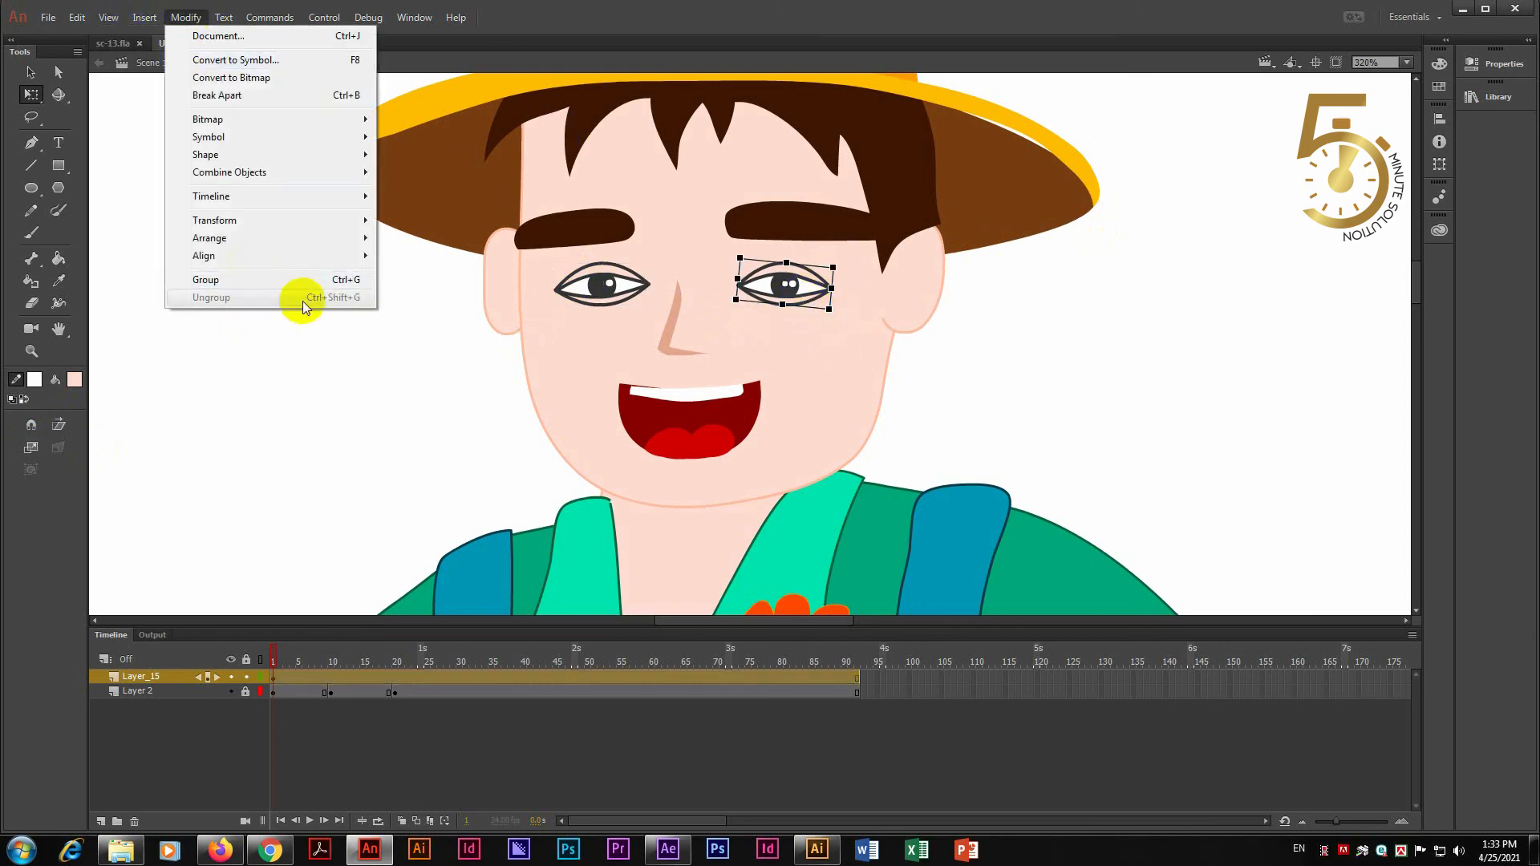
mouse_move(241, 220)
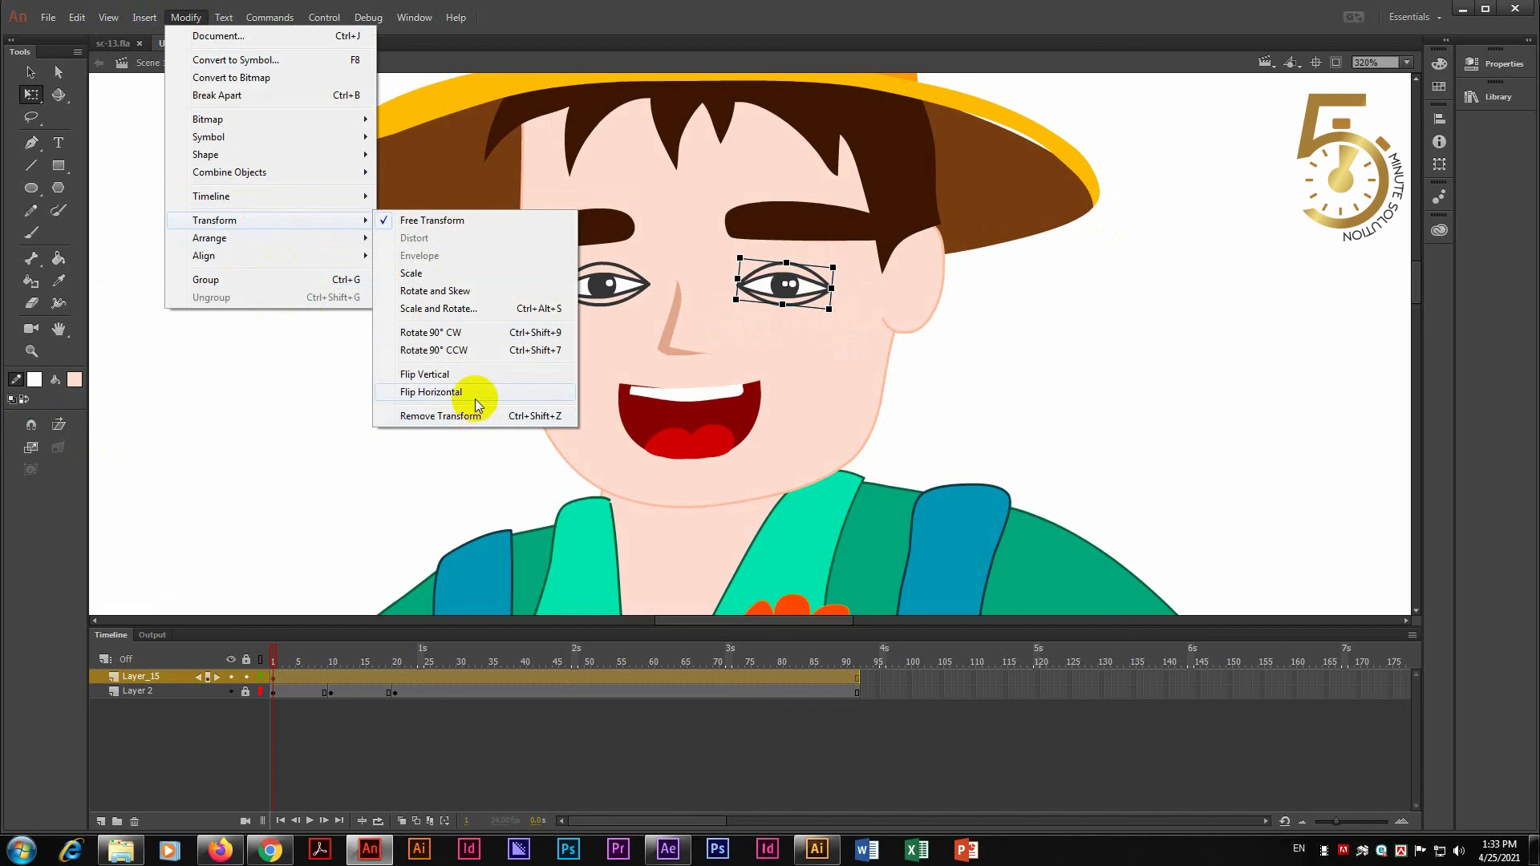
click(475, 394)
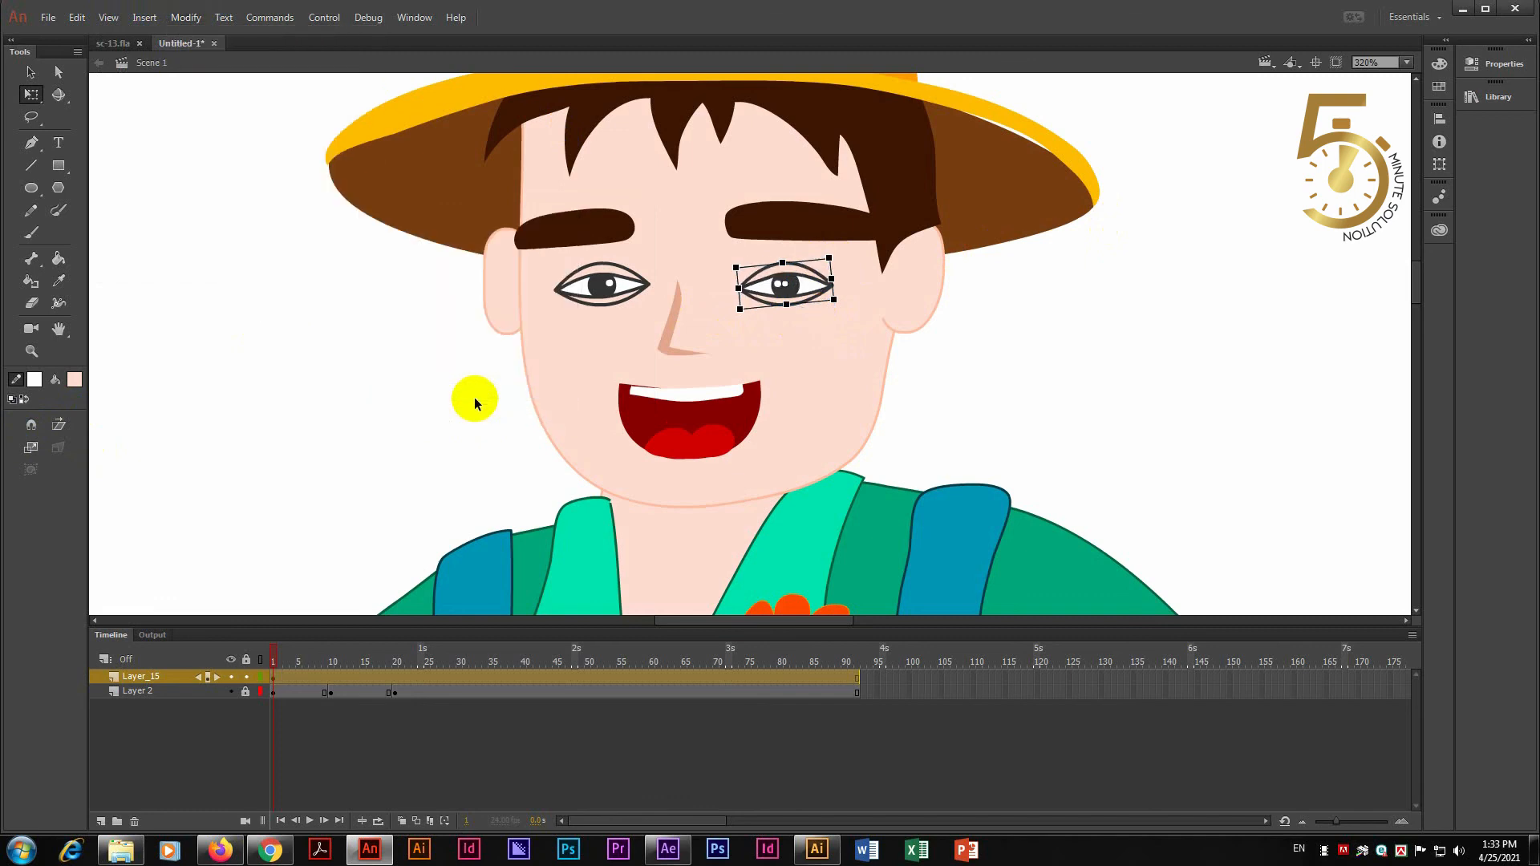
click(1047, 353)
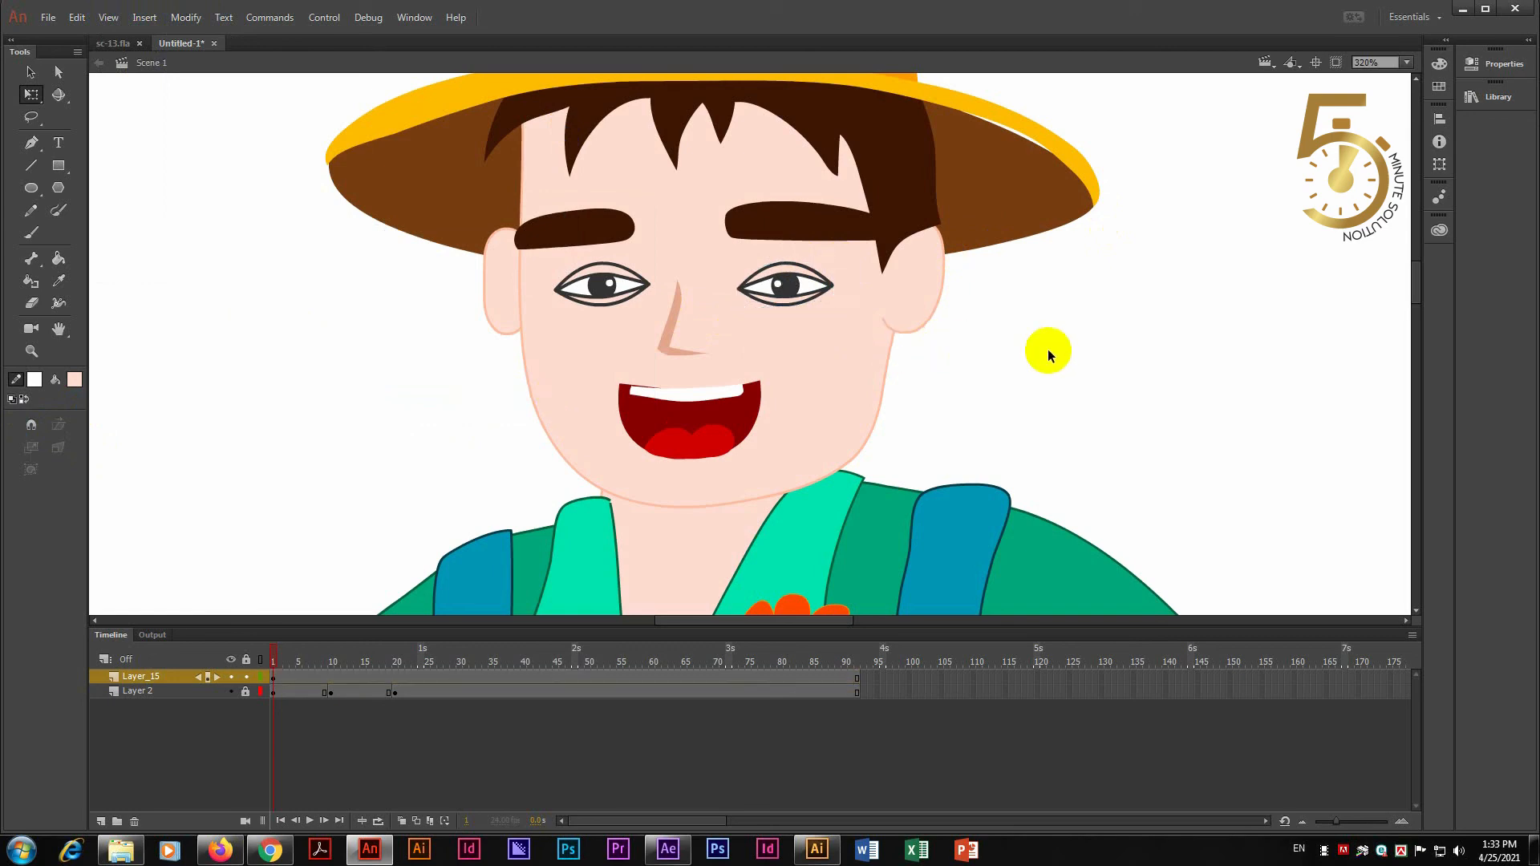
- Rotate the flipped eye slightly clockwise until it sits nearly level beneath the right-hand eyebrow
click(793, 285)
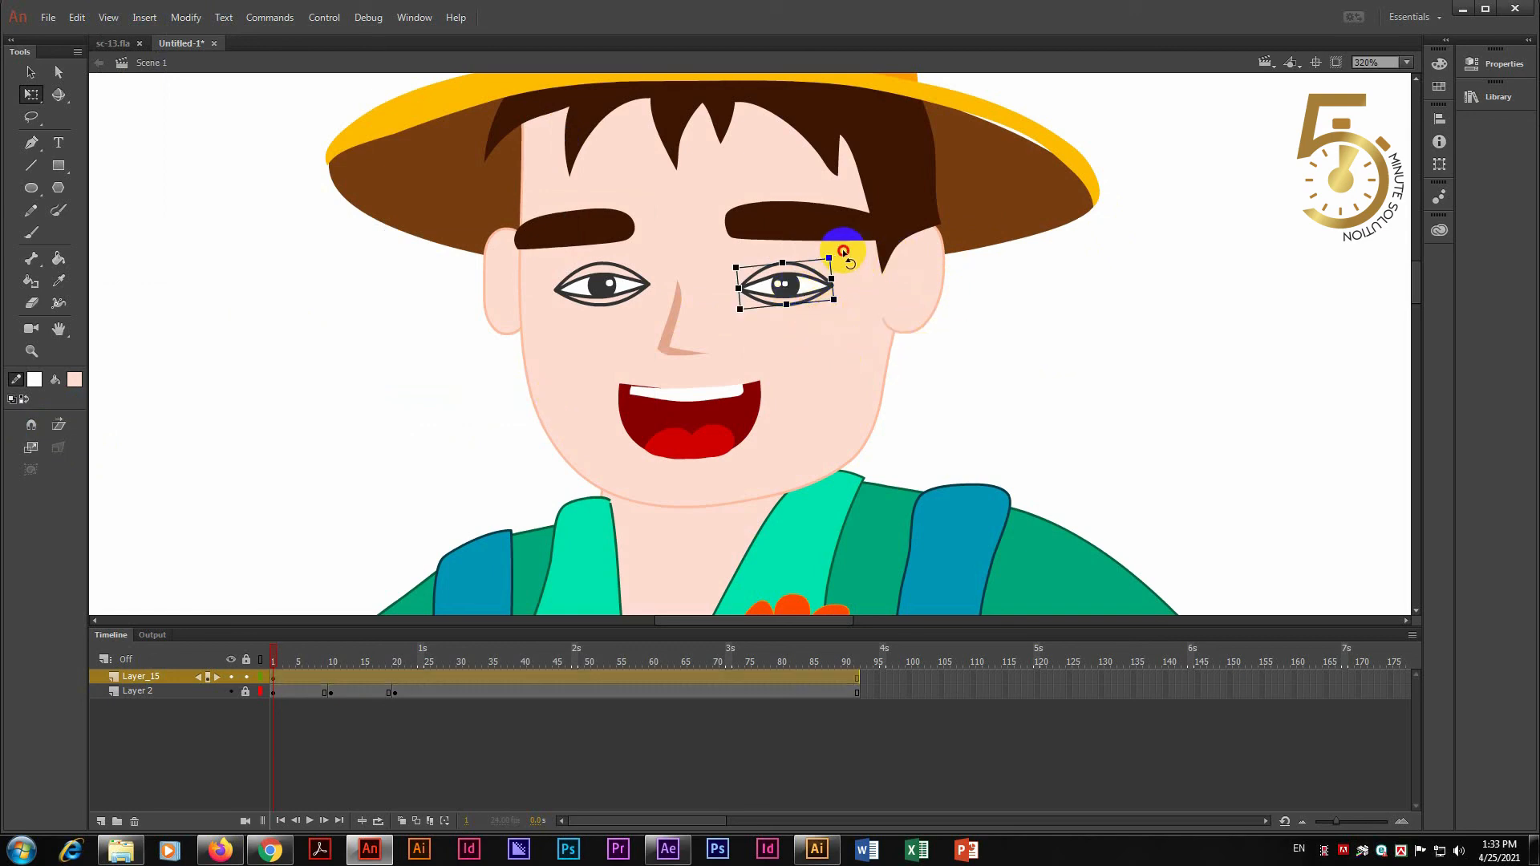
drag(844, 251, 846, 251)
click(946, 343)
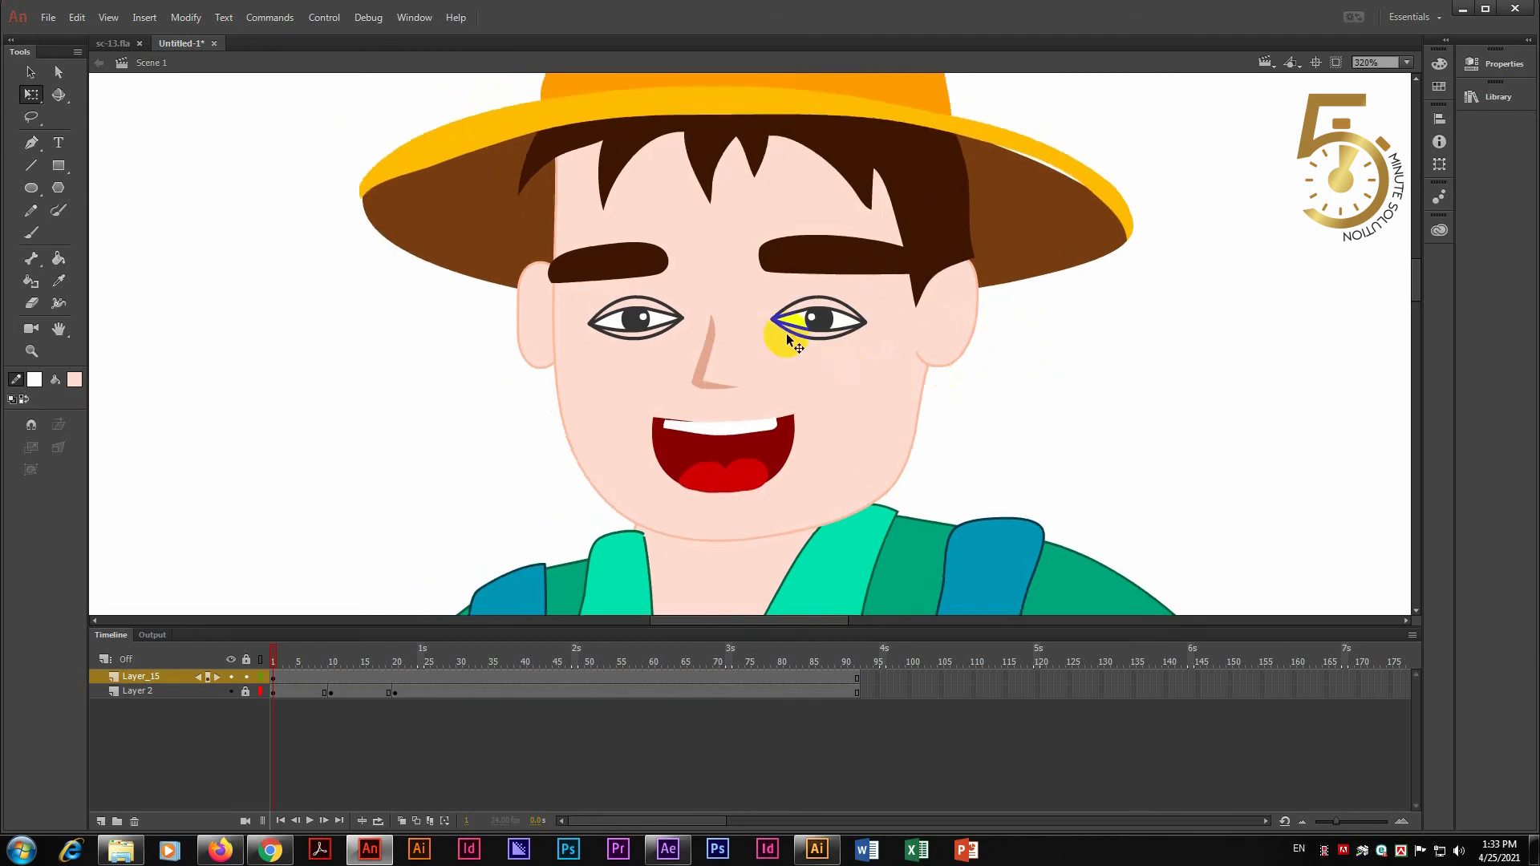
- Play the animation in a wide view and close up on the face to check that both eyes blink together
click(786, 333)
key(ctrl+minus)
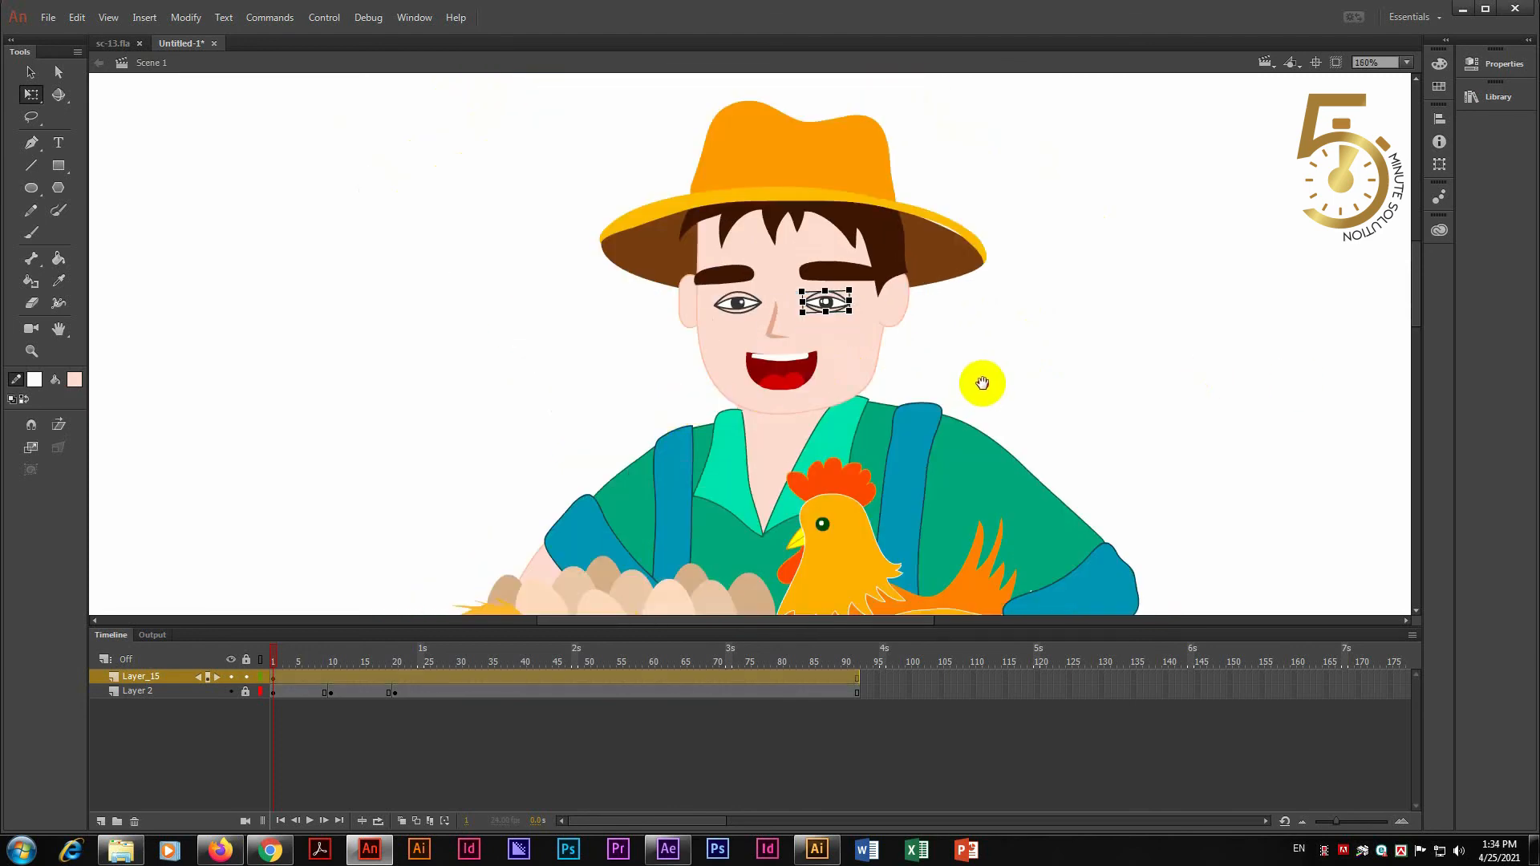
click(982, 382)
key(Return)
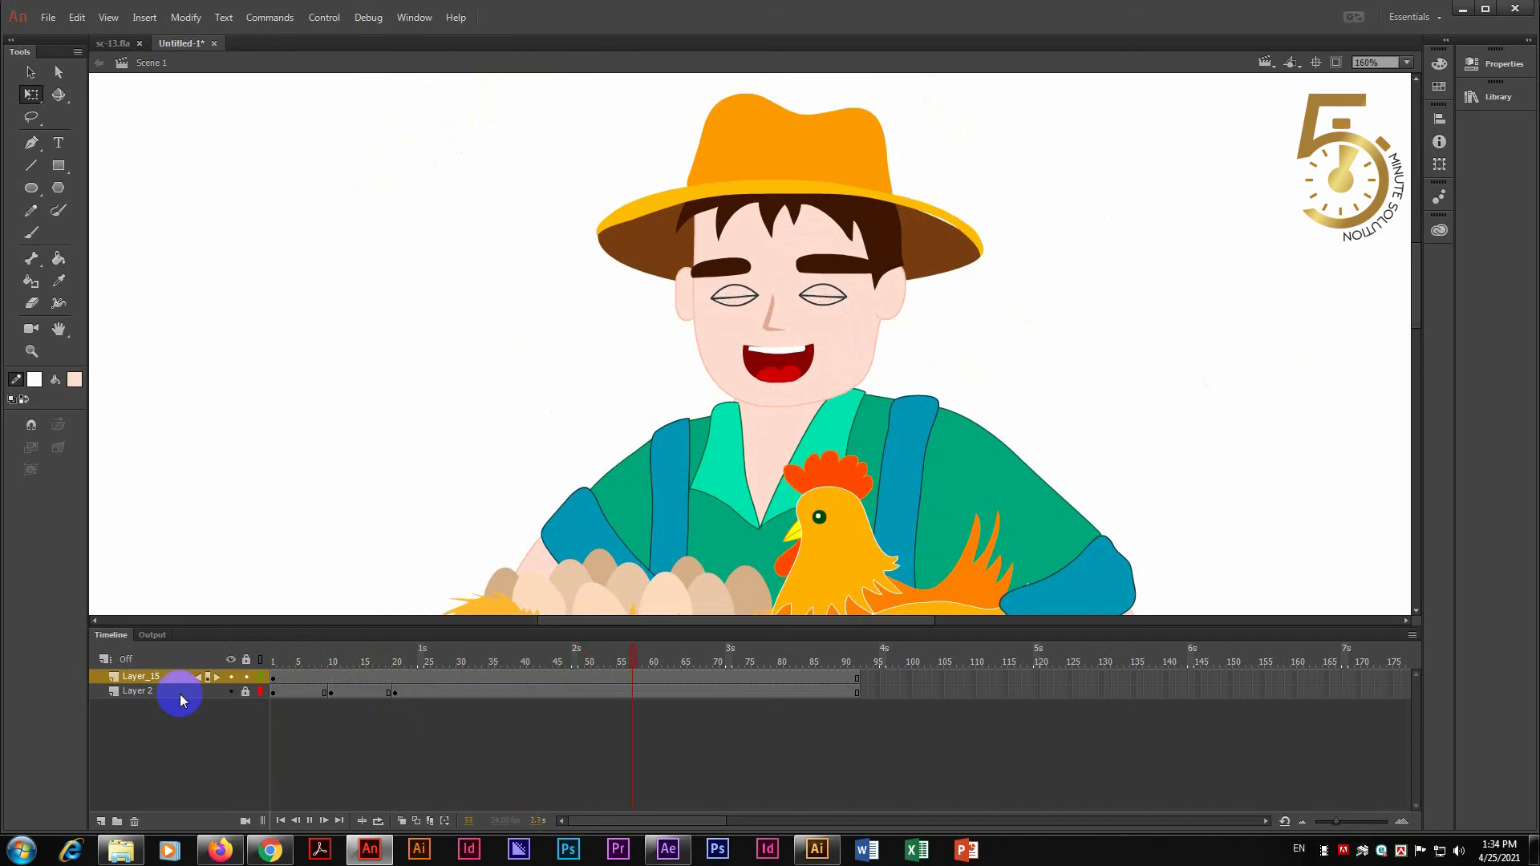
key(z)
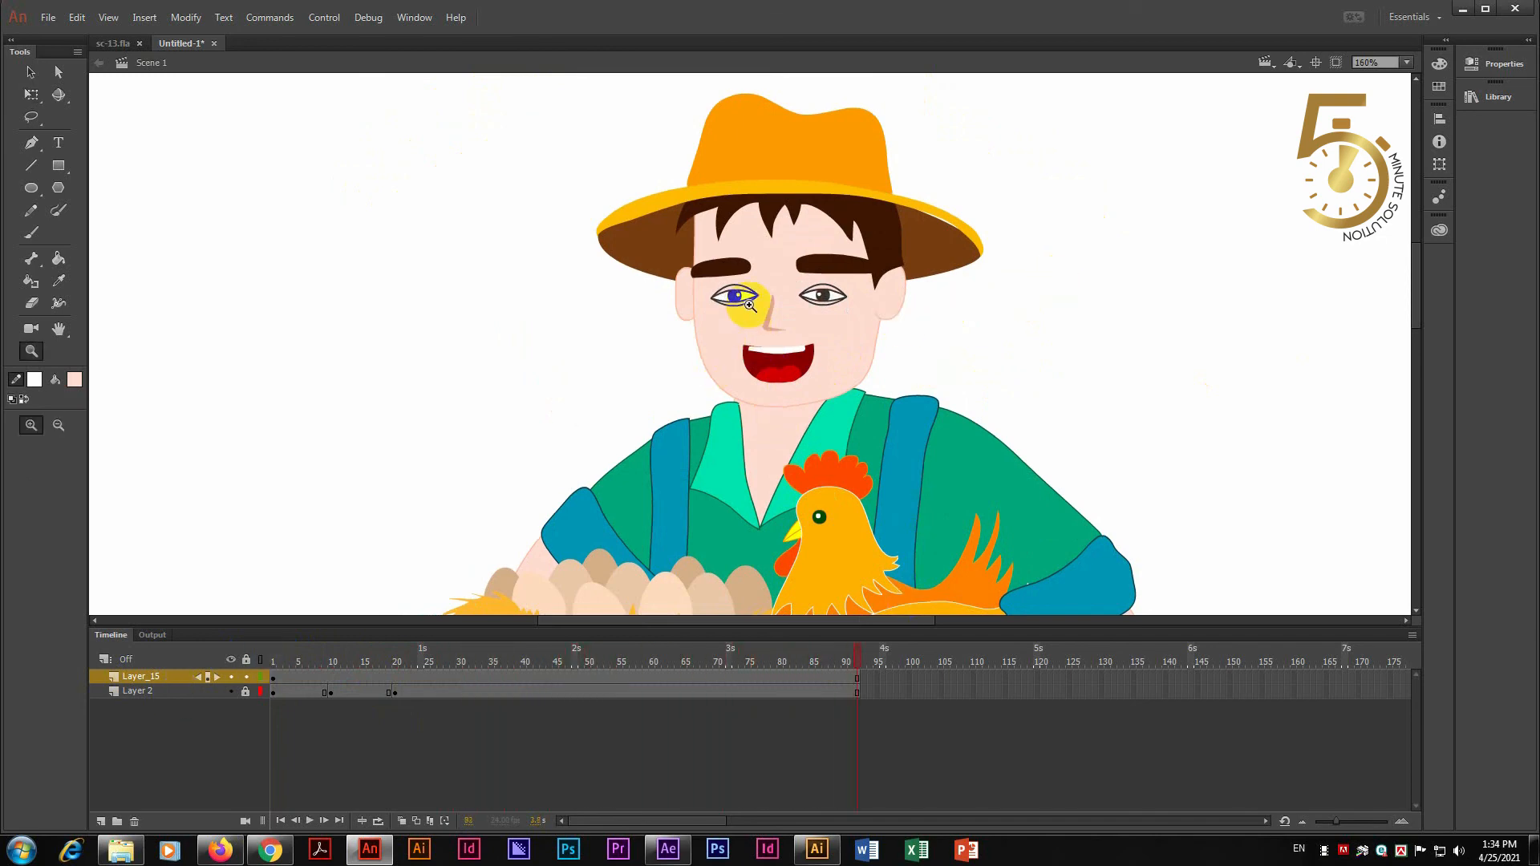
drag(668, 244, 906, 377)
click(310, 651)
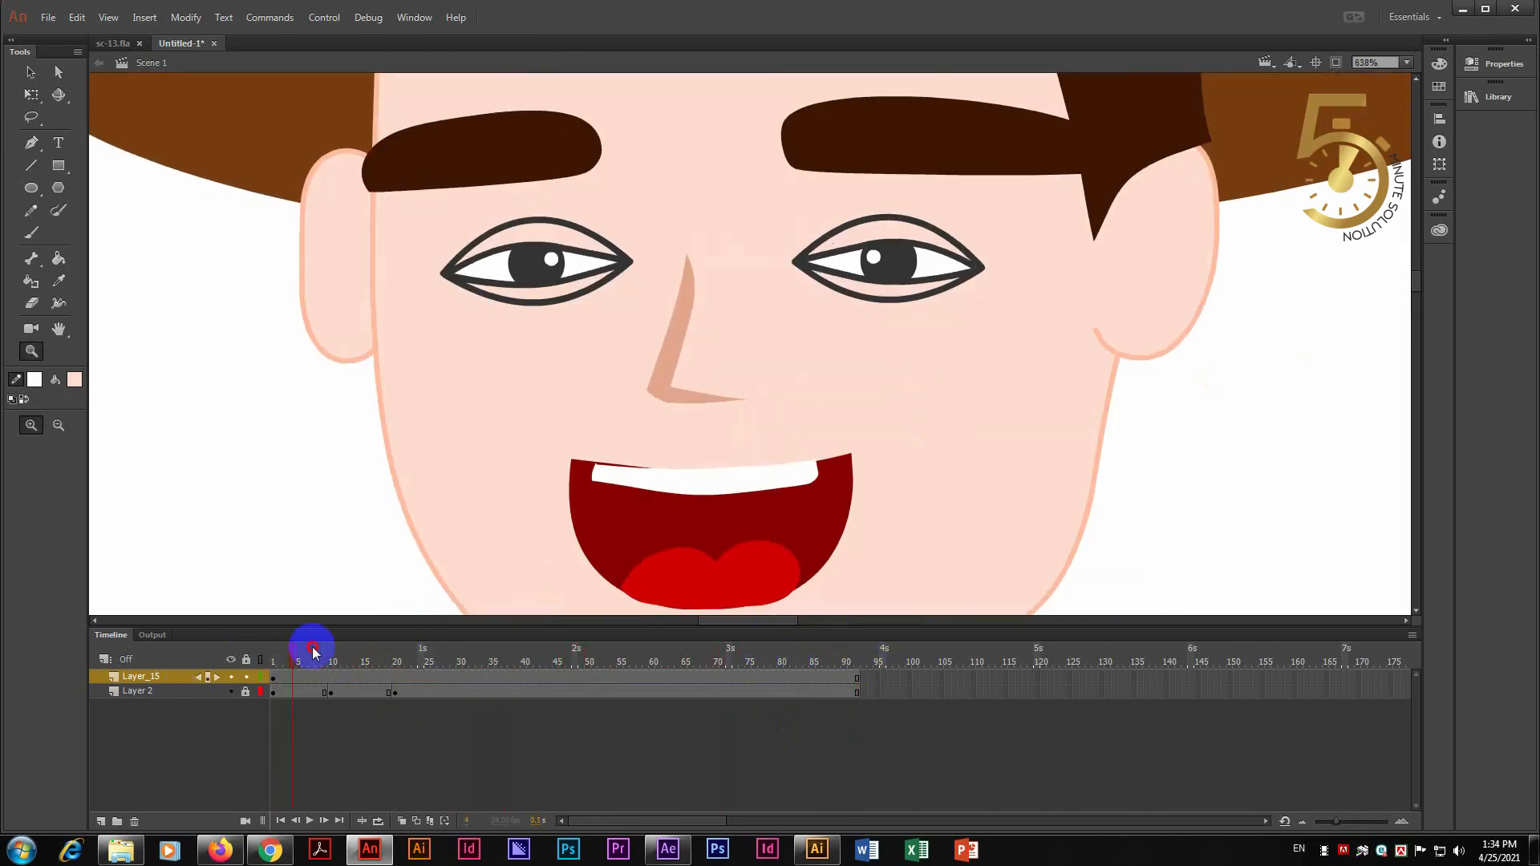
key(Return)
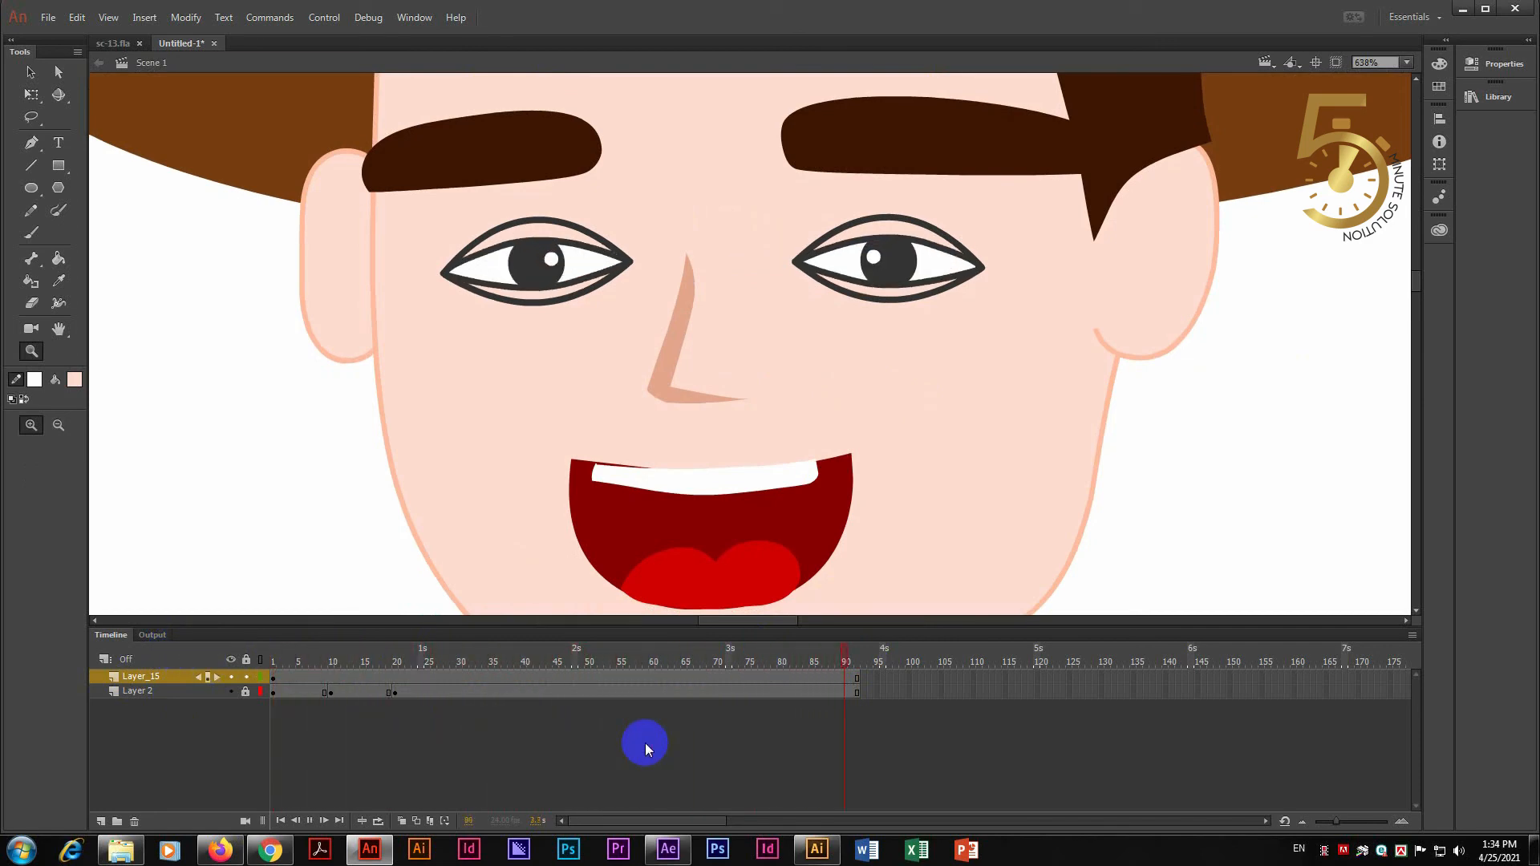
- Select frame 155 across Layer_15 and Layer 2 and open the frame options
alt+click(848, 334)
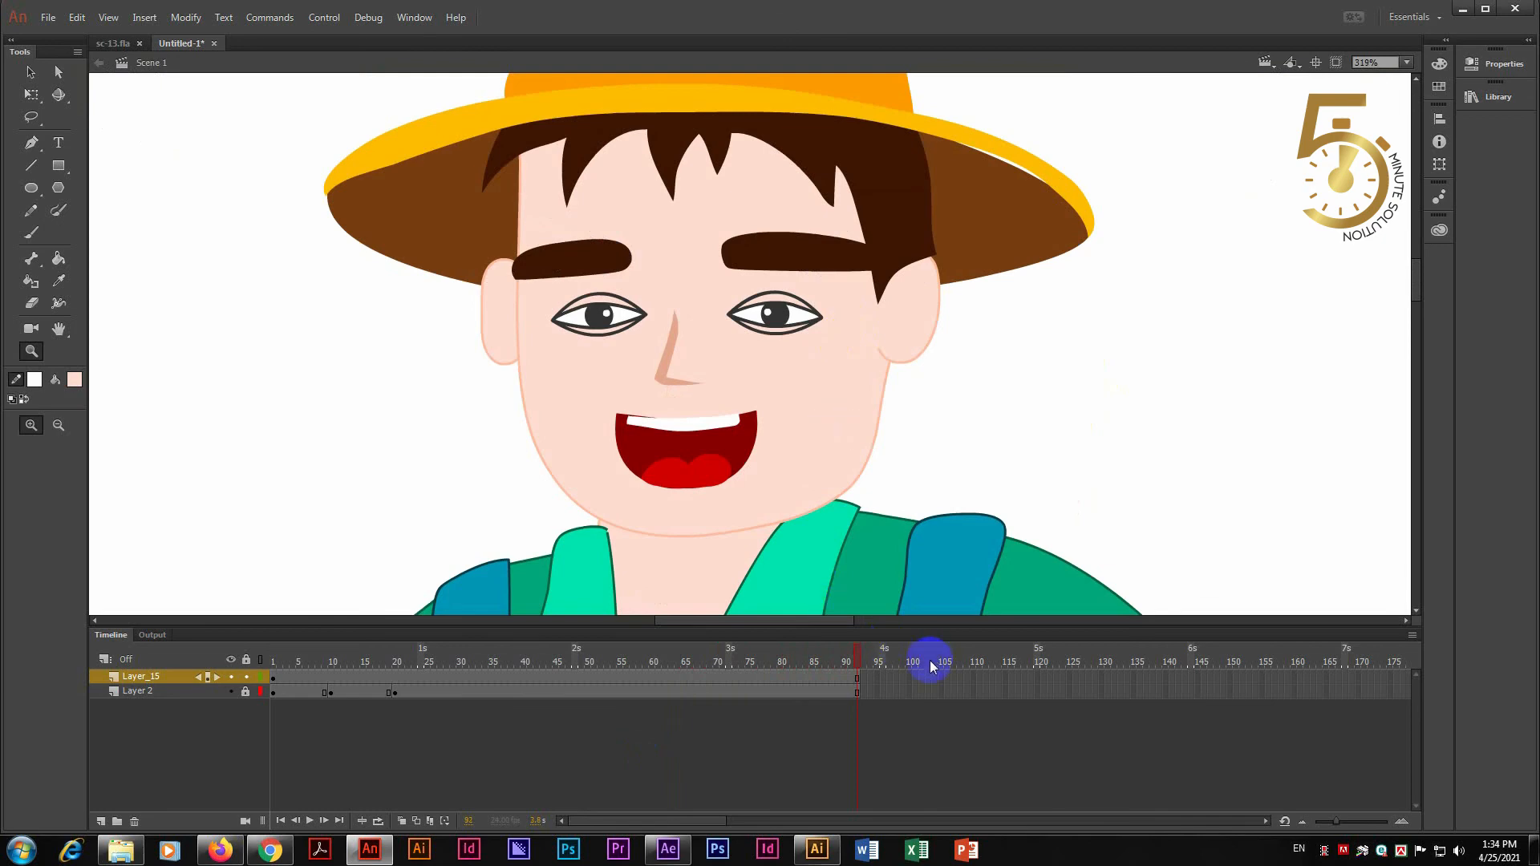
click(850, 695)
click(904, 700)
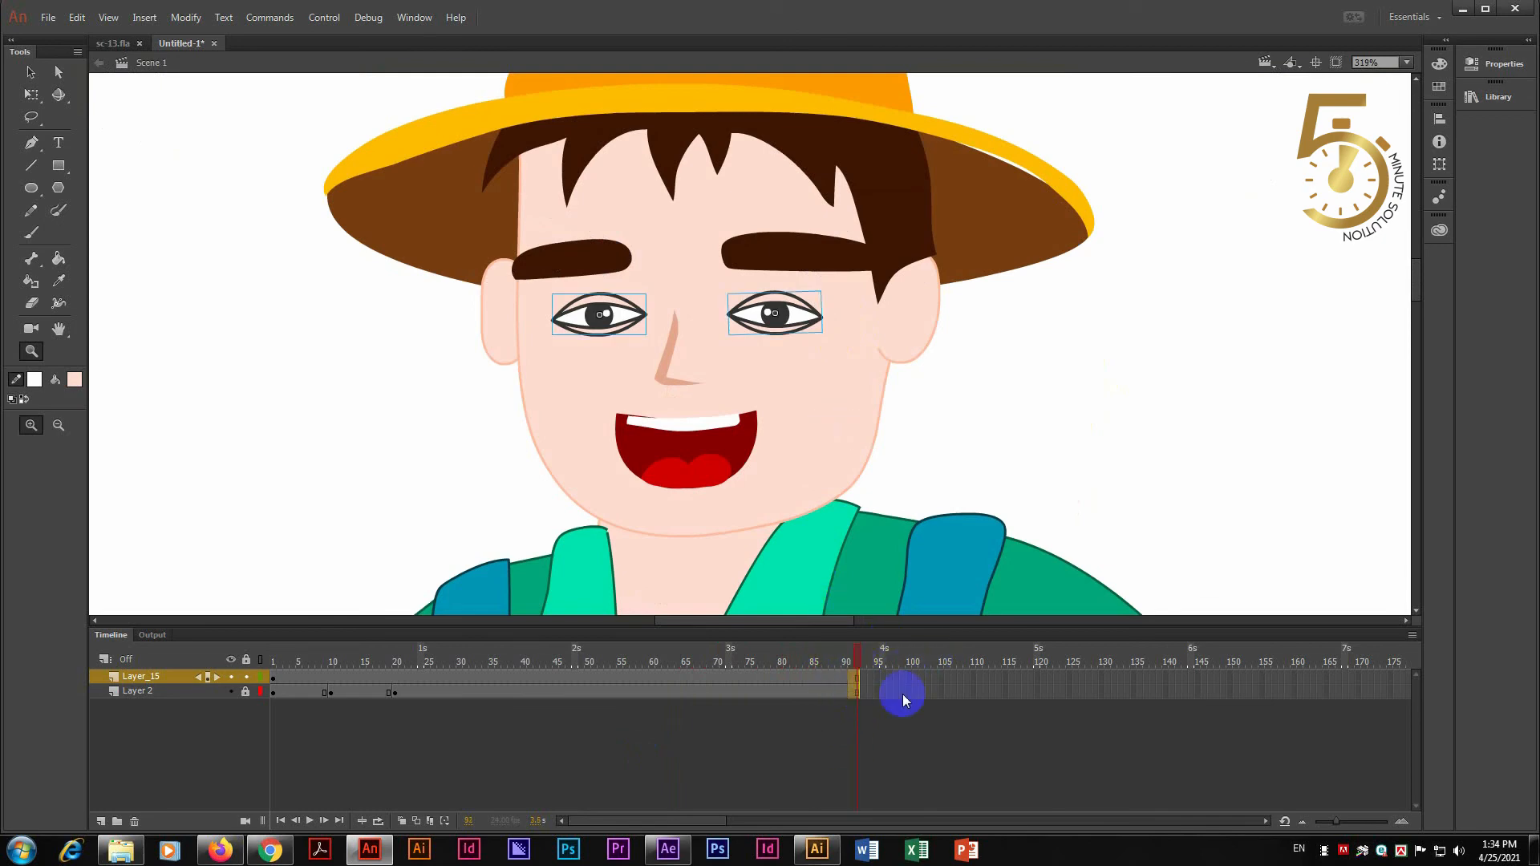
click(1265, 672)
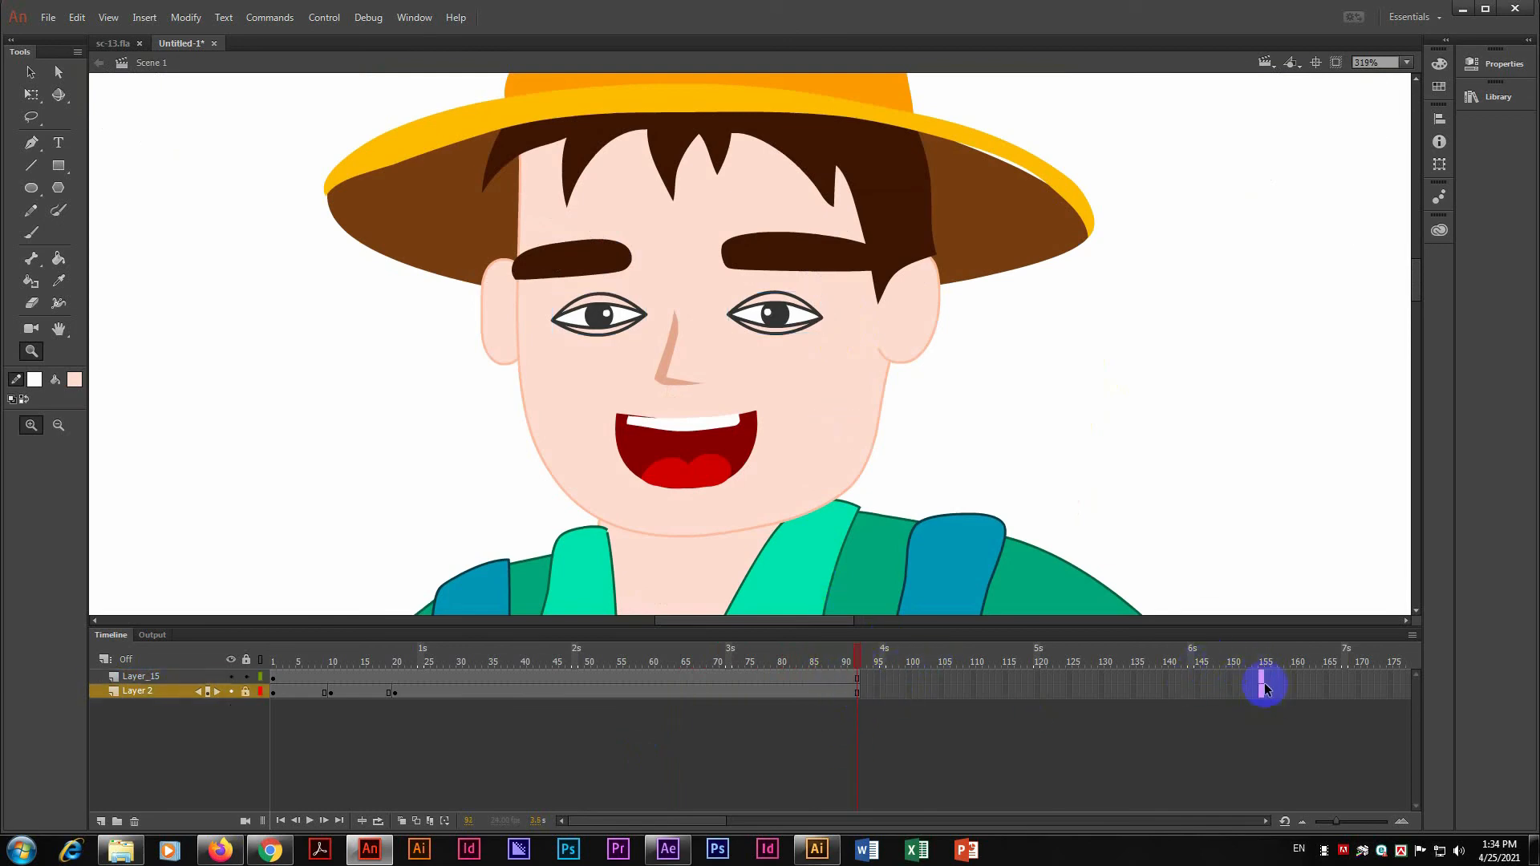
right_click(1265, 677)
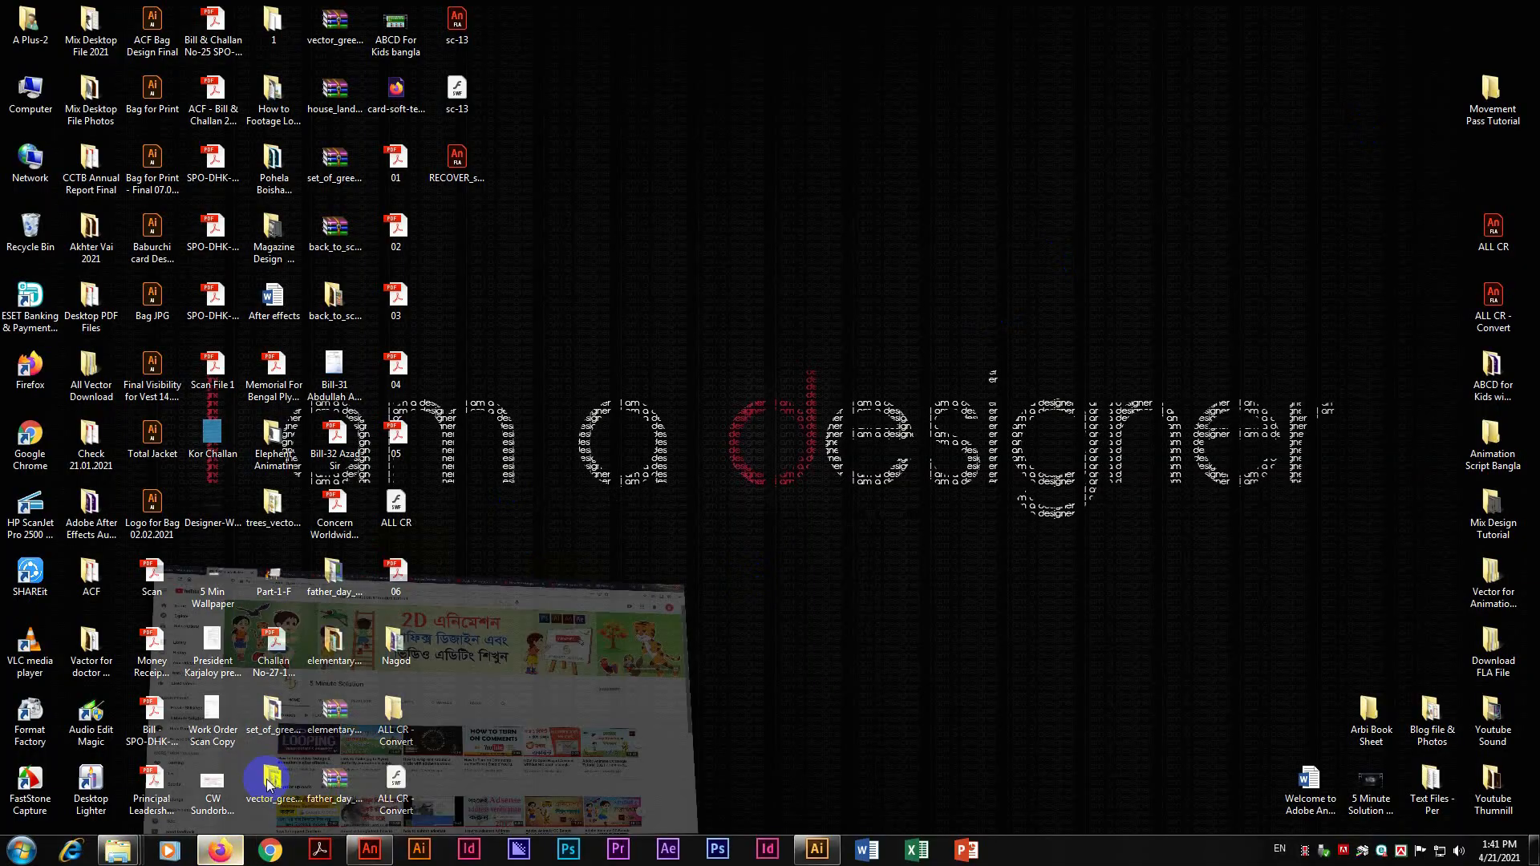
- Switch to the Firefox window showing the 5 Minute Solution YouTube channel
click(433, 740)
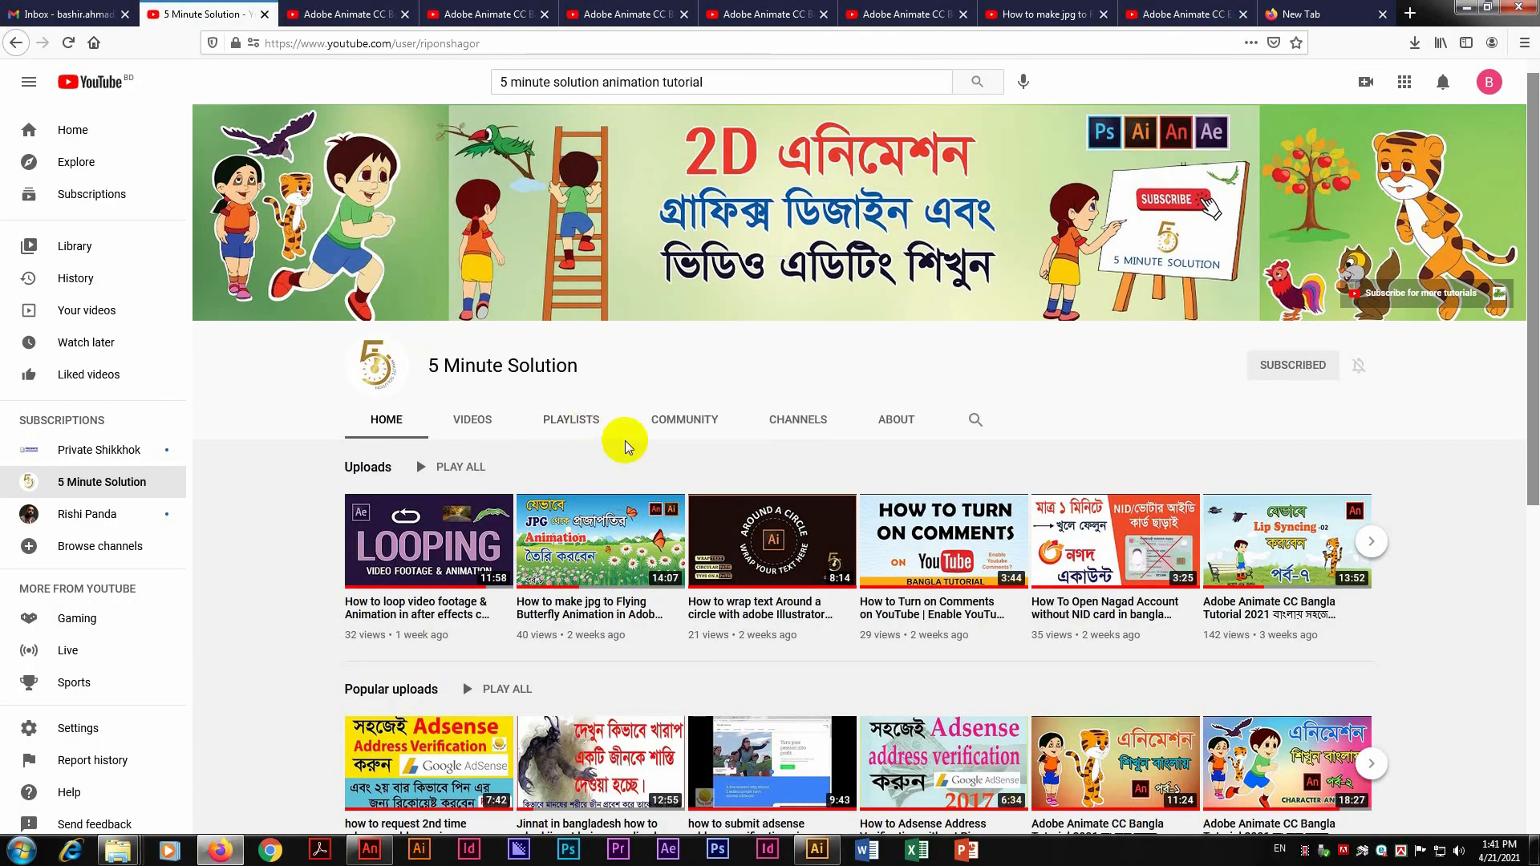